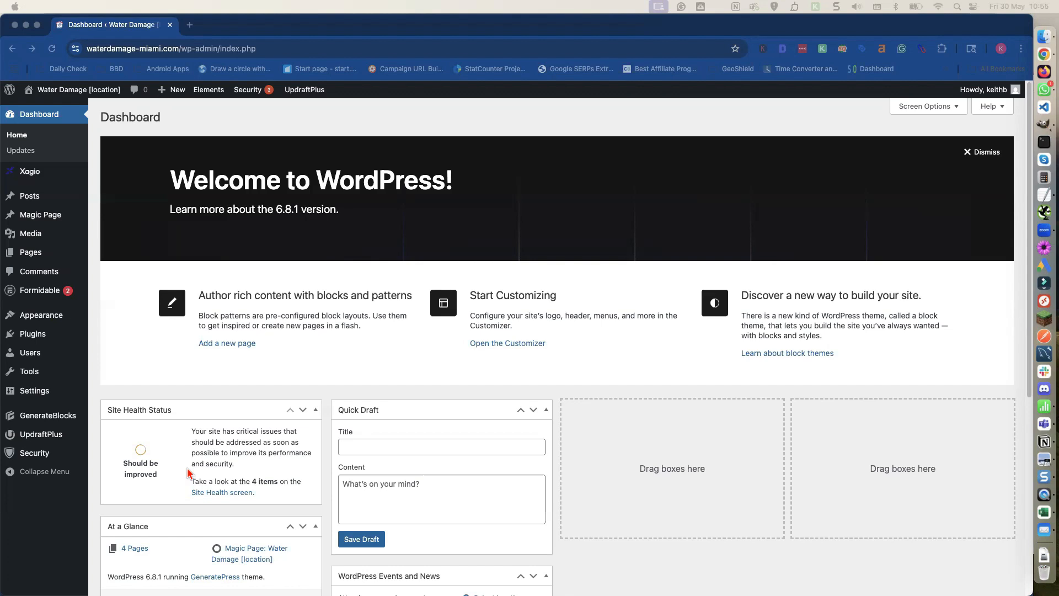
Review the site's installed plugins, active theme, existing pages and posts
left_click(39, 336)
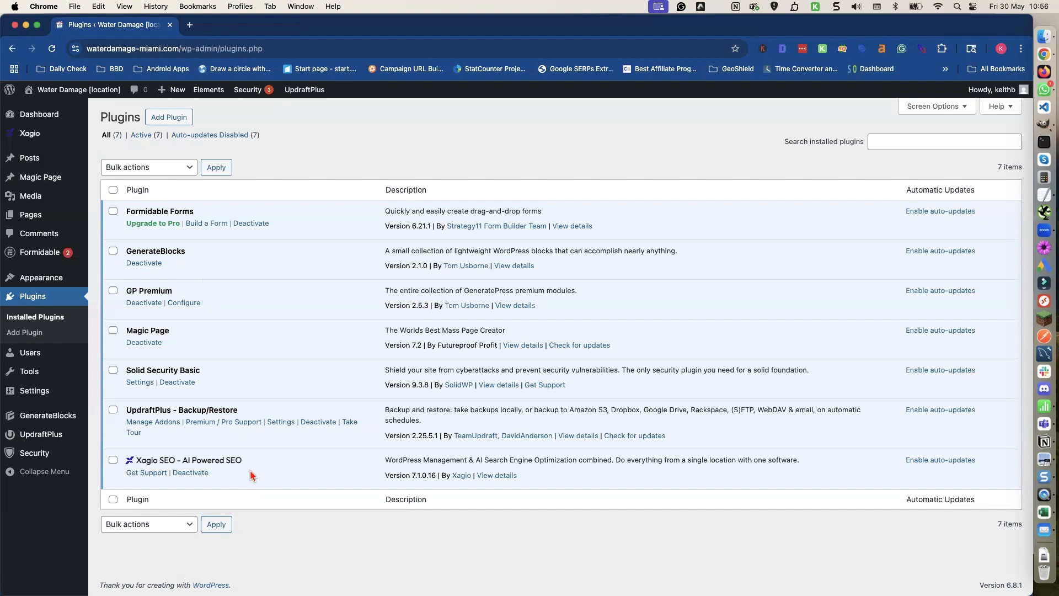
mouse_move(55, 280)
left_click(110, 282)
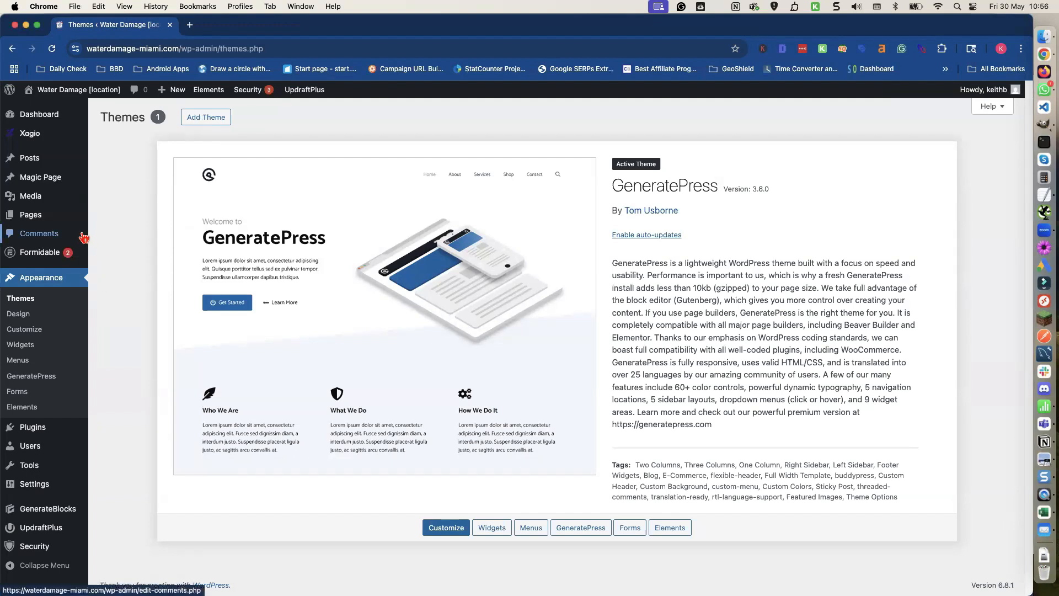
left_click(39, 219)
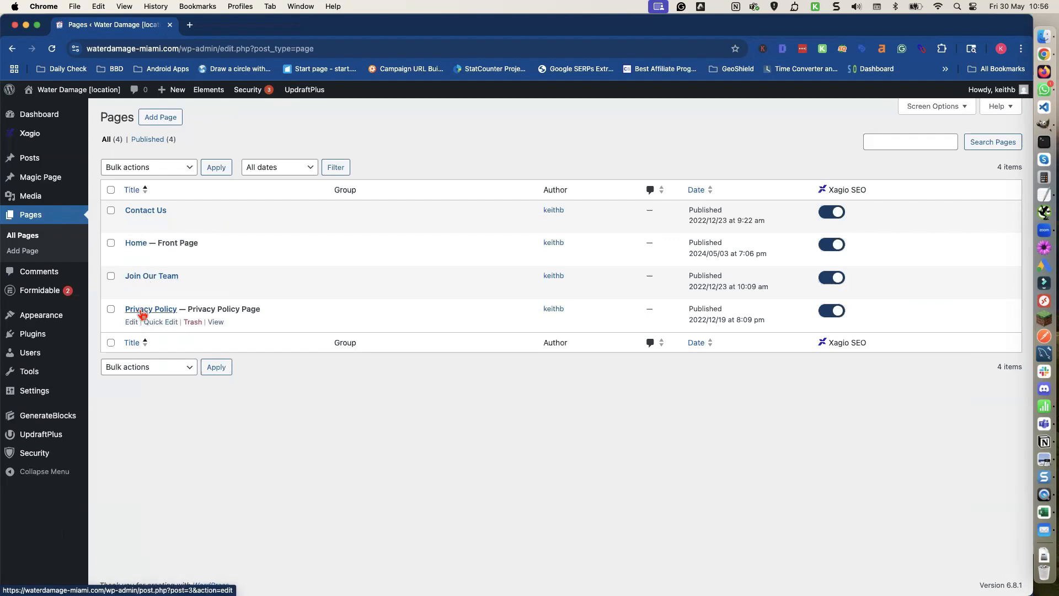
left_click(30, 159)
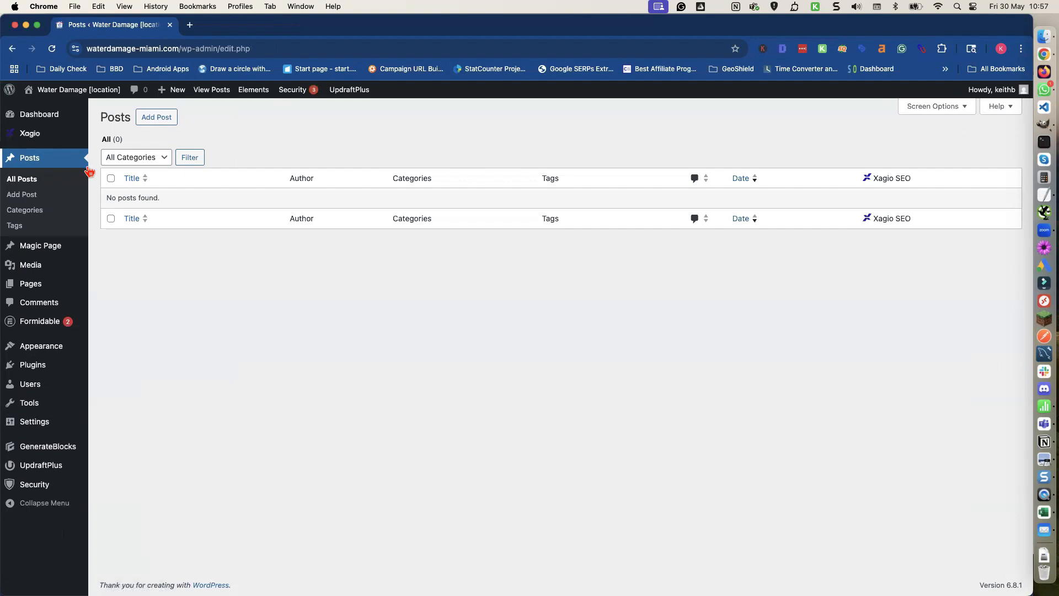
Open the Xagio dashboard and look through its roadmaps, resources and support sections
mouse_move(61, 282)
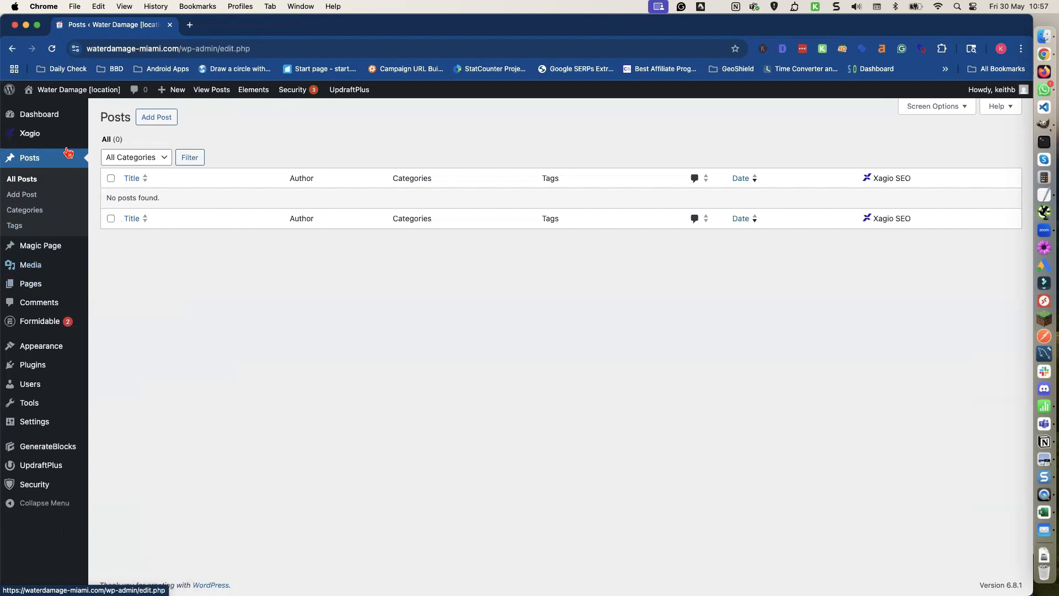
mouse_move(38, 138)
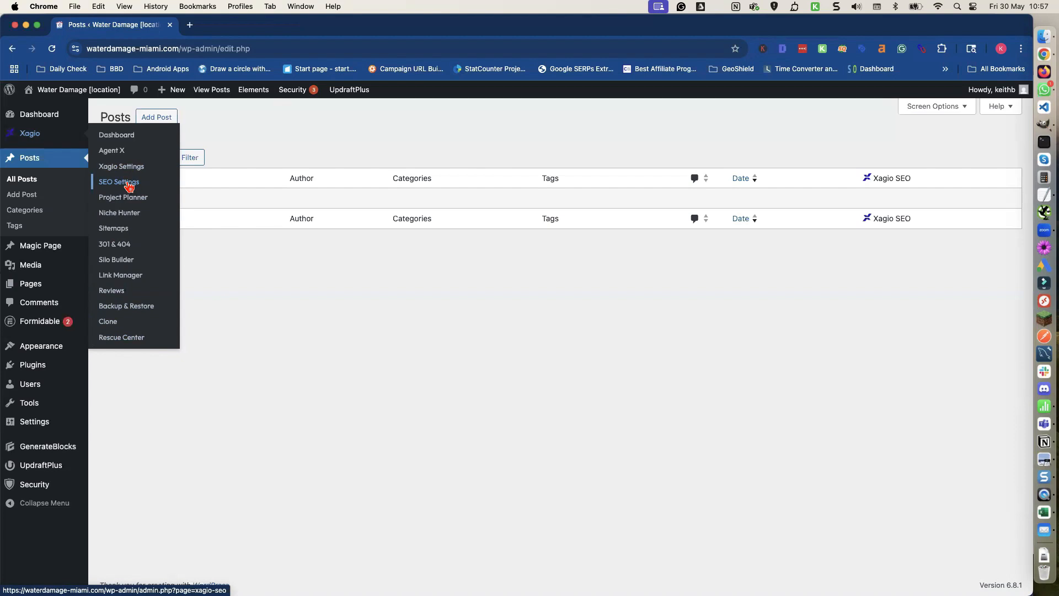
left_click(119, 135)
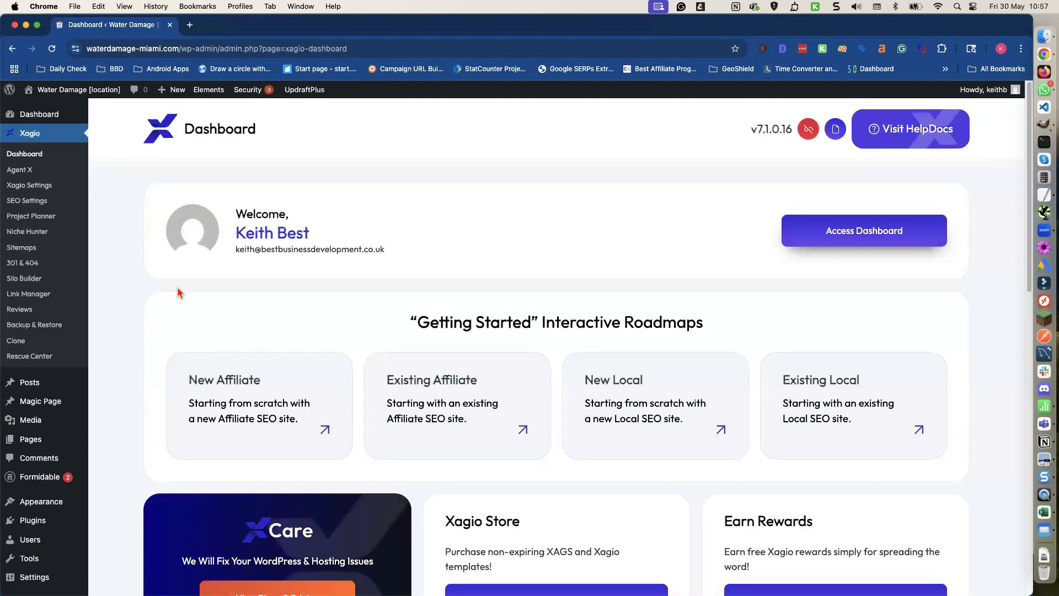
scroll(177, 287, "down", 5)
scroll(177, 292, "down", 5)
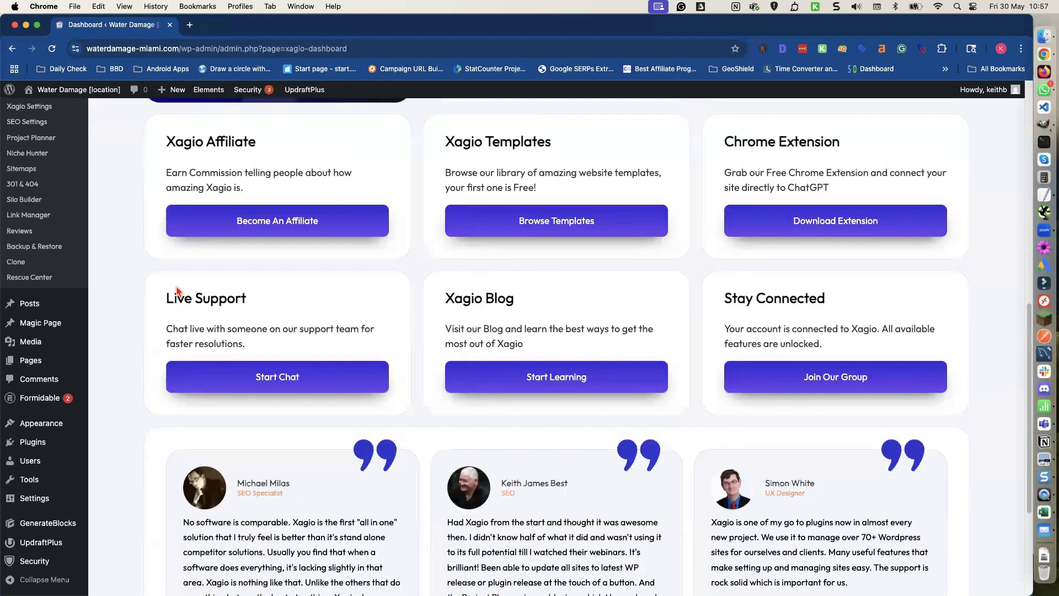
scroll(177, 291, "up", 10)
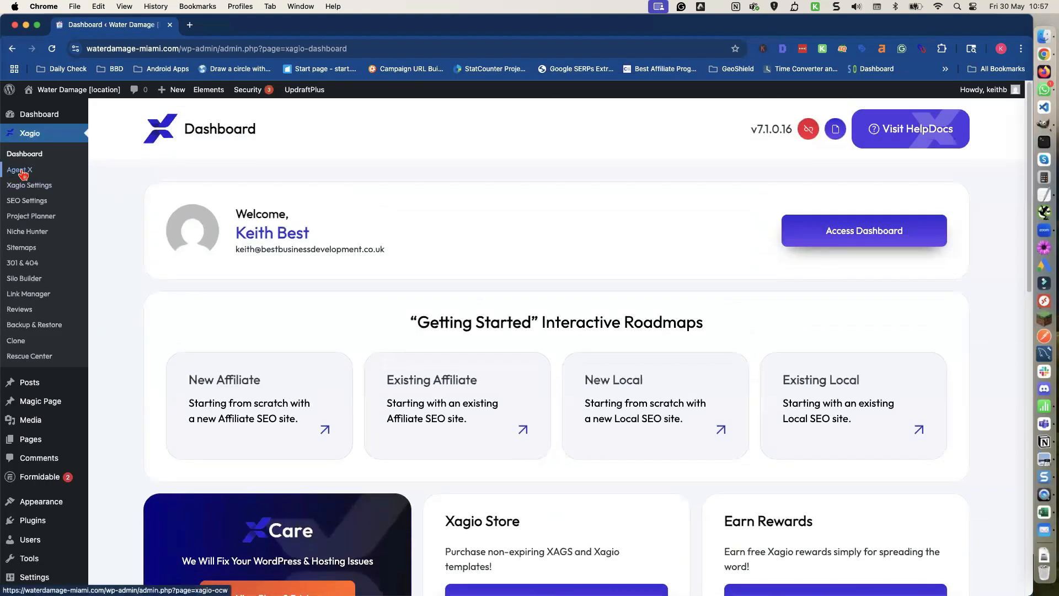
Start Agent X for a Local website that targets geographic locations
left_click(23, 175)
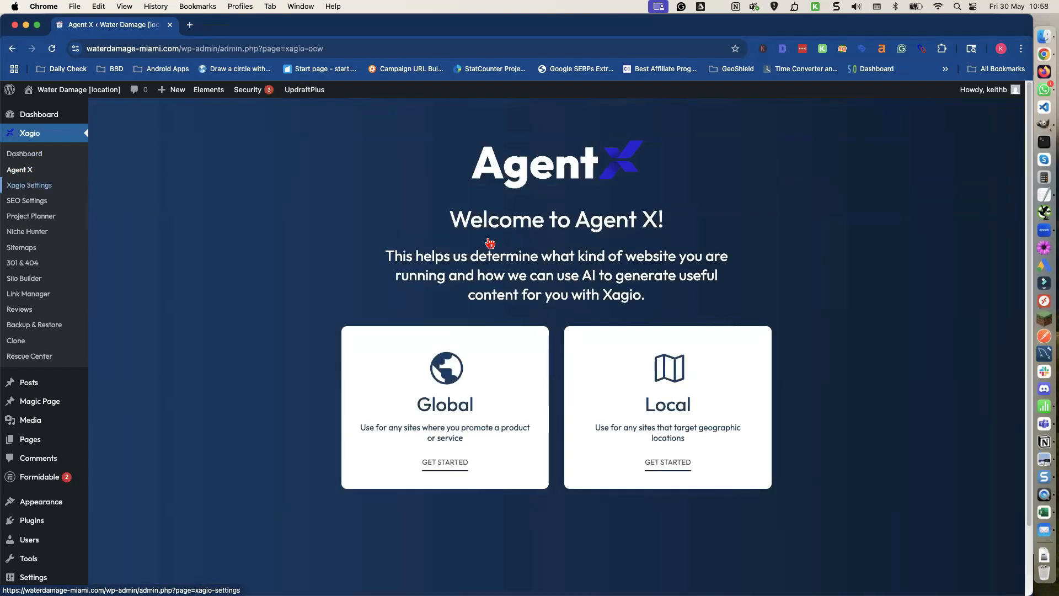
left_click(655, 408)
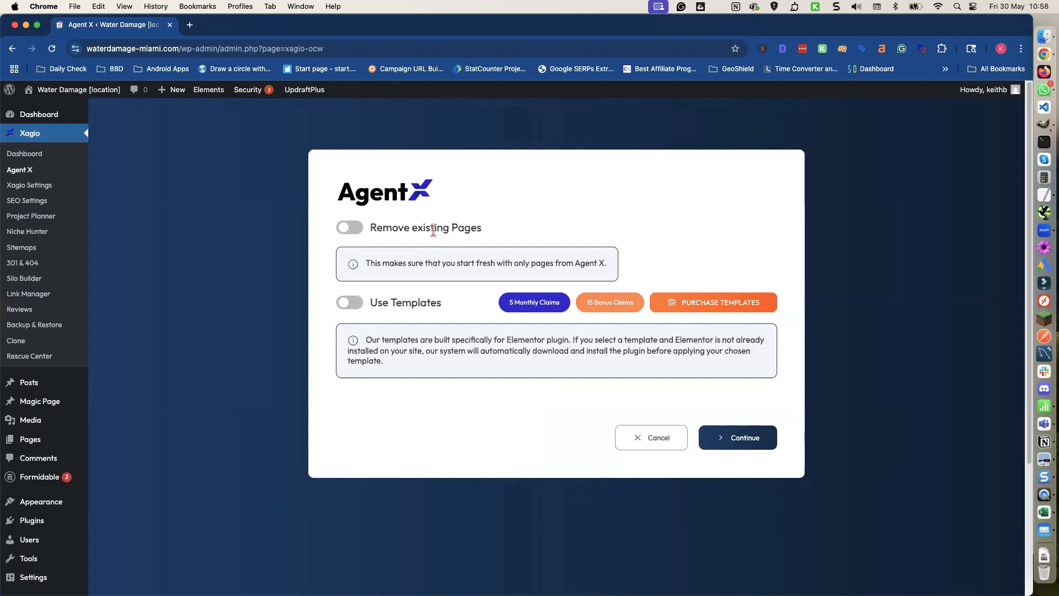
Enable Use Templates in Agent X, browse the template library and search it for "water"
left_click(346, 303)
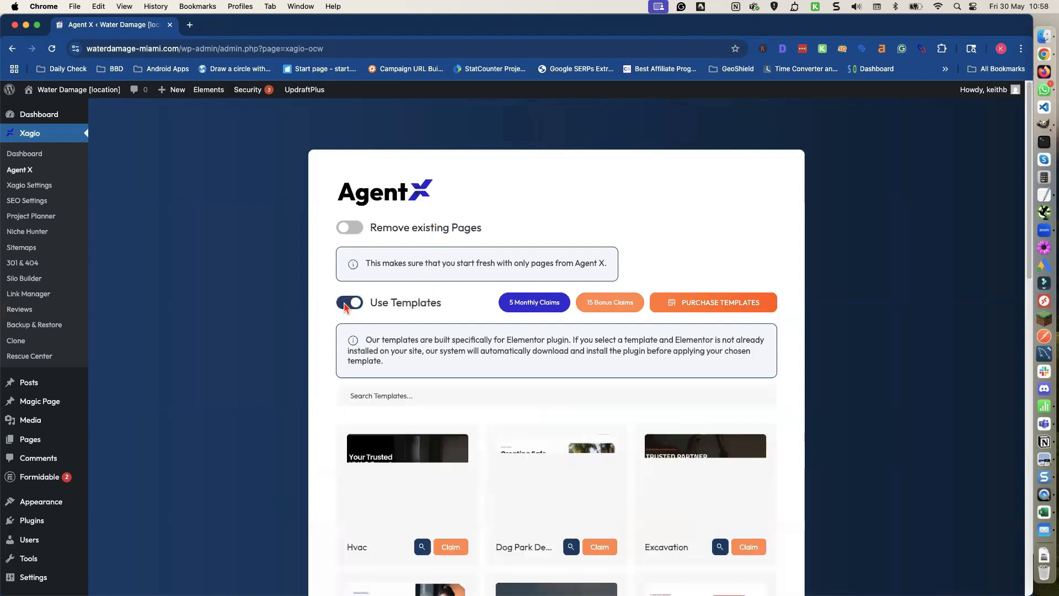
scroll(342, 331, "down", 3)
scroll(341, 329, "down", 10)
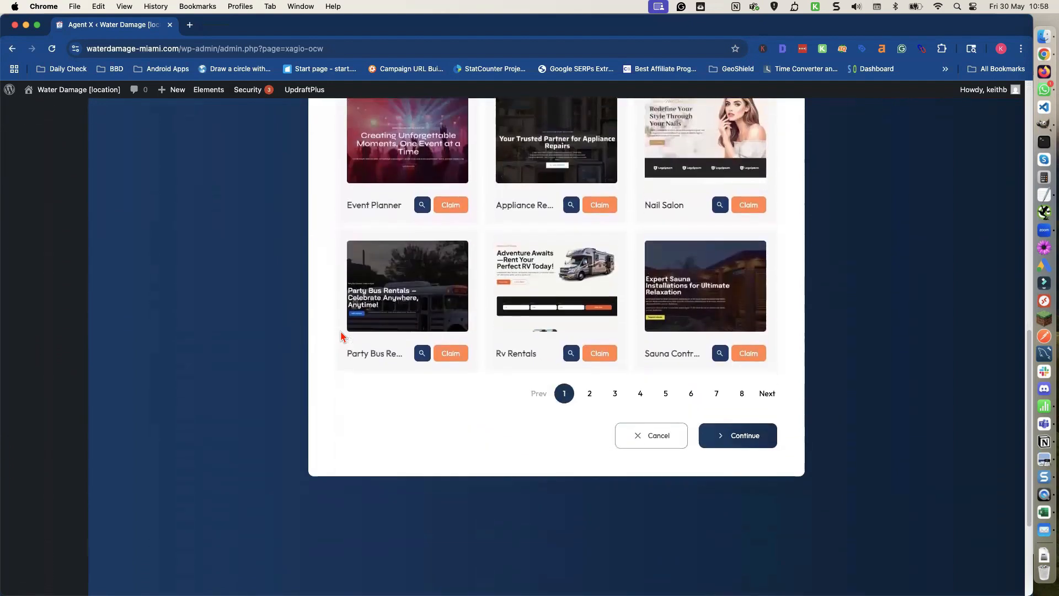
scroll(342, 334, "up", 7)
scroll(341, 335, "up", 2)
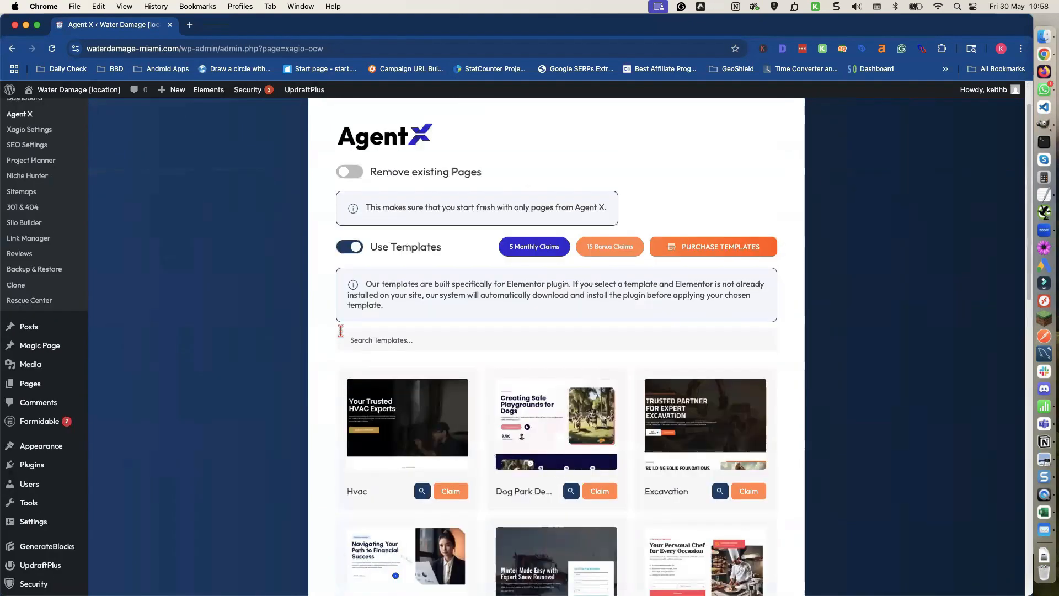
left_click(368, 340)
type("water")
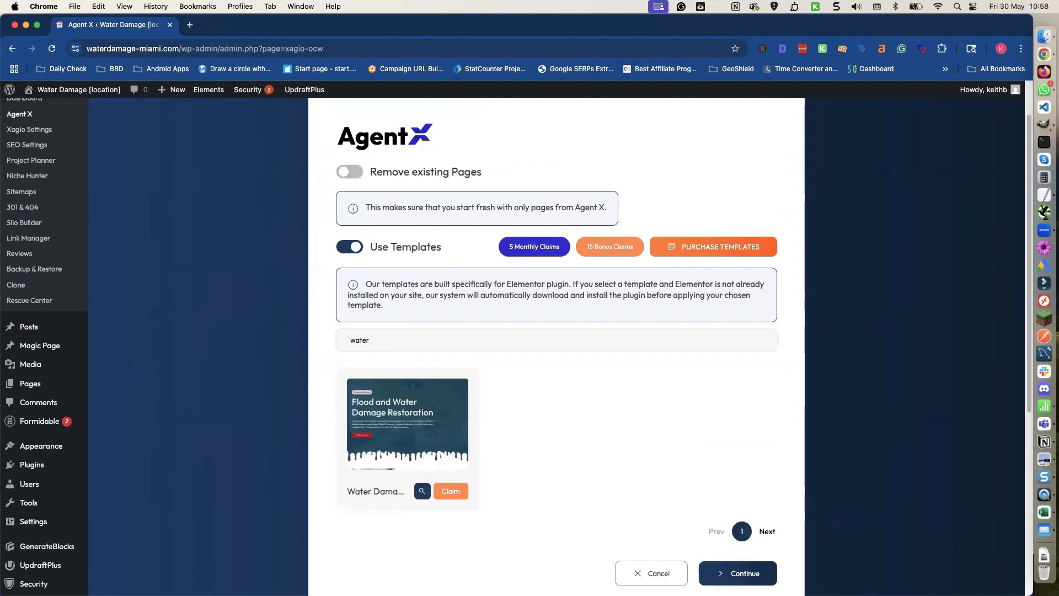
Clear the template search and turn Use Templates off
key("BackSpace")
key("BackSpace")
key("BackSpace")
key("BackSpace")
key("BackSpace")
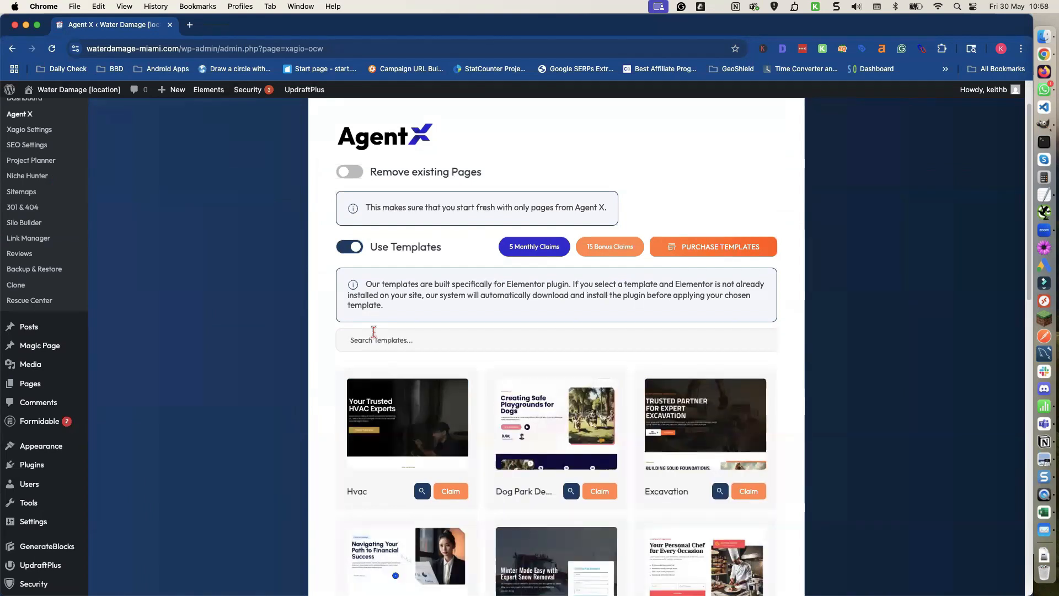
left_click(361, 252)
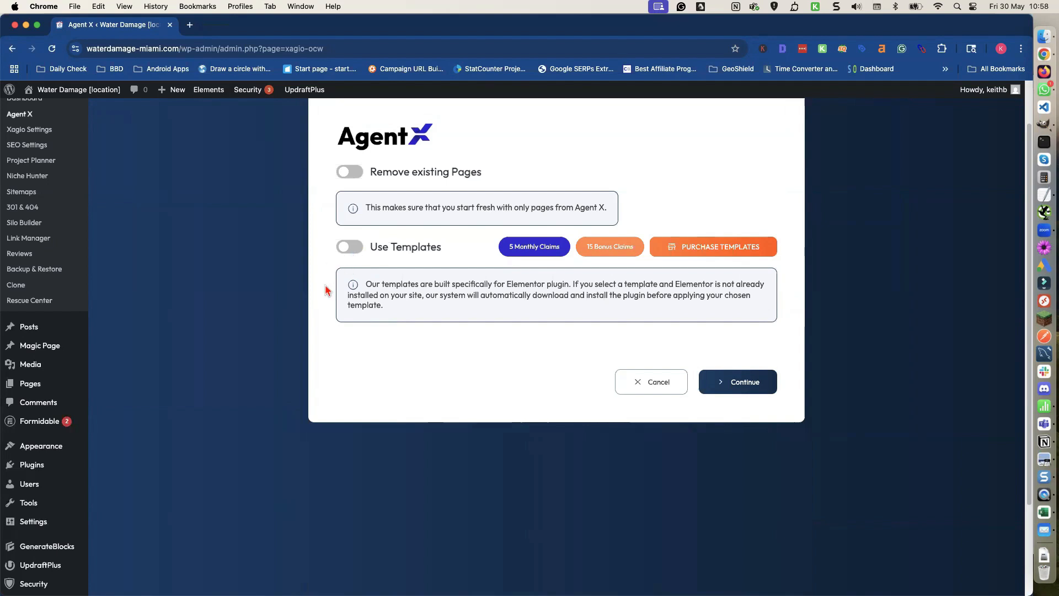
Continue Agent X without templates and enter Miami as the business city and "water damage restoration" as the keyword
scroll(364, 292, "down", 1)
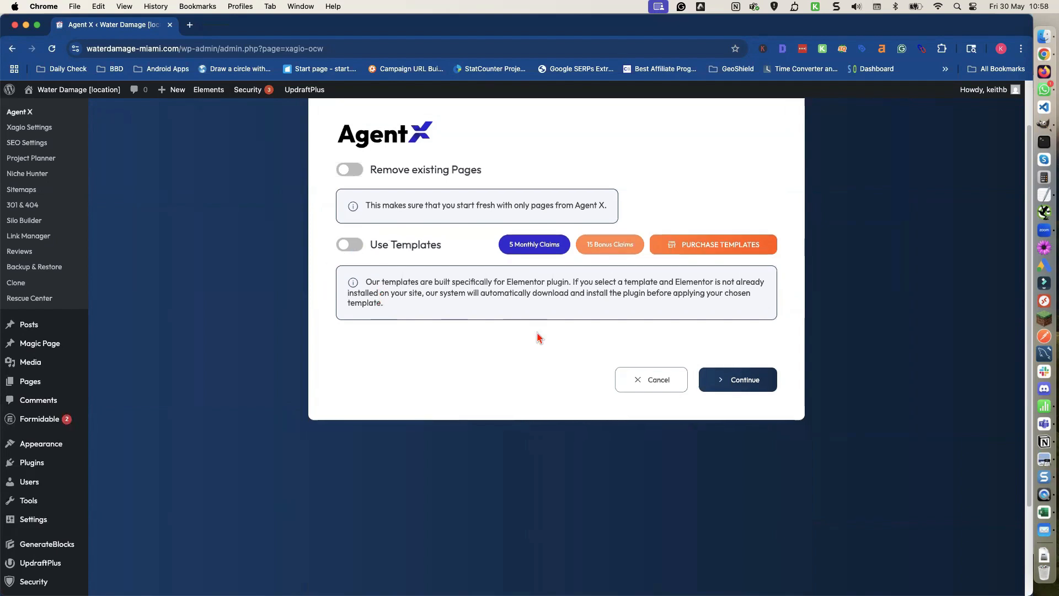
left_click(741, 383)
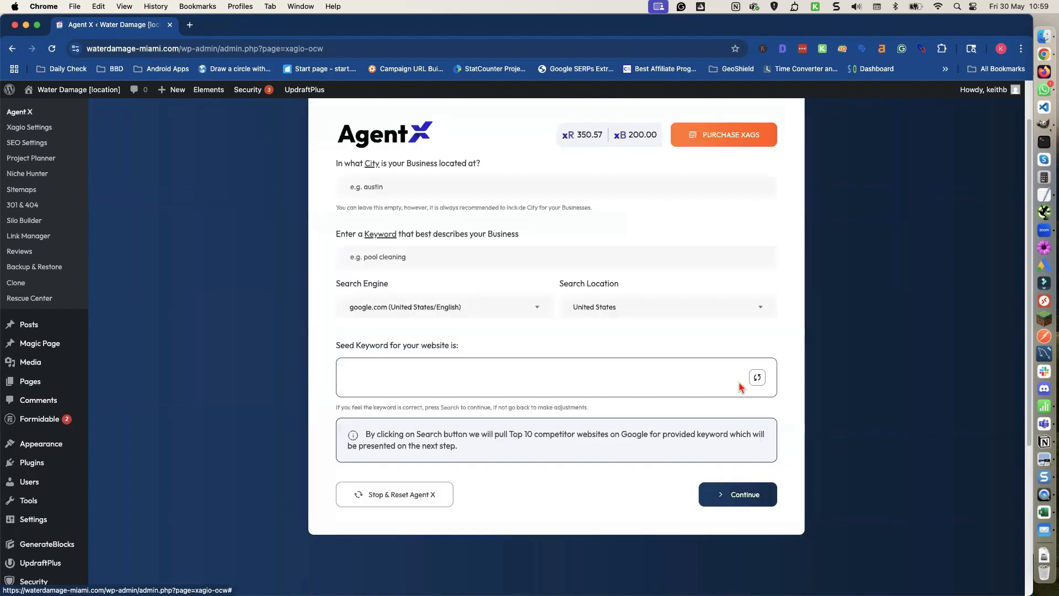
left_click(394, 186)
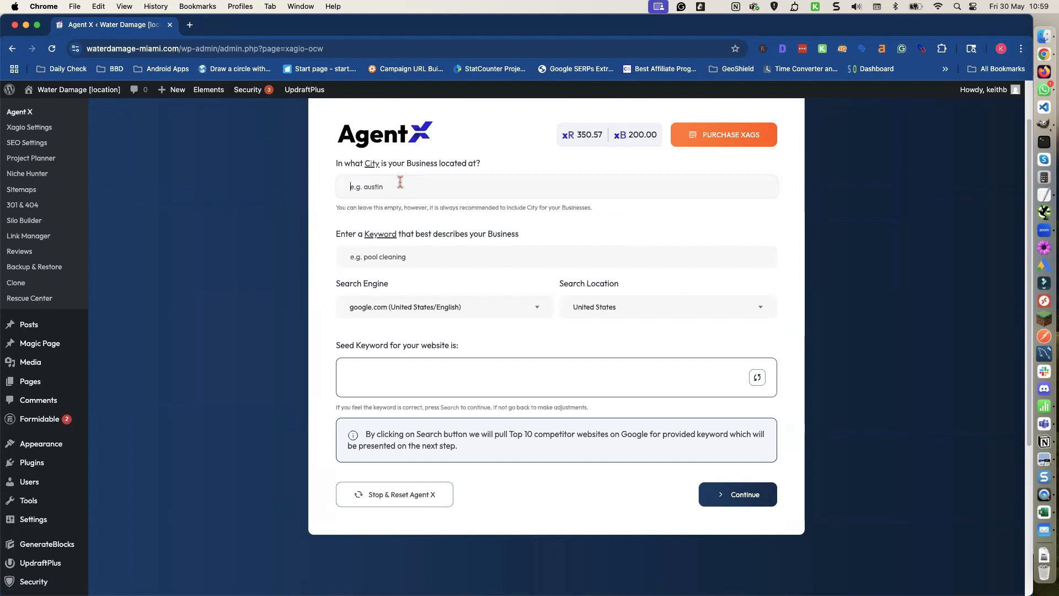
type("Miami")
left_click(383, 253)
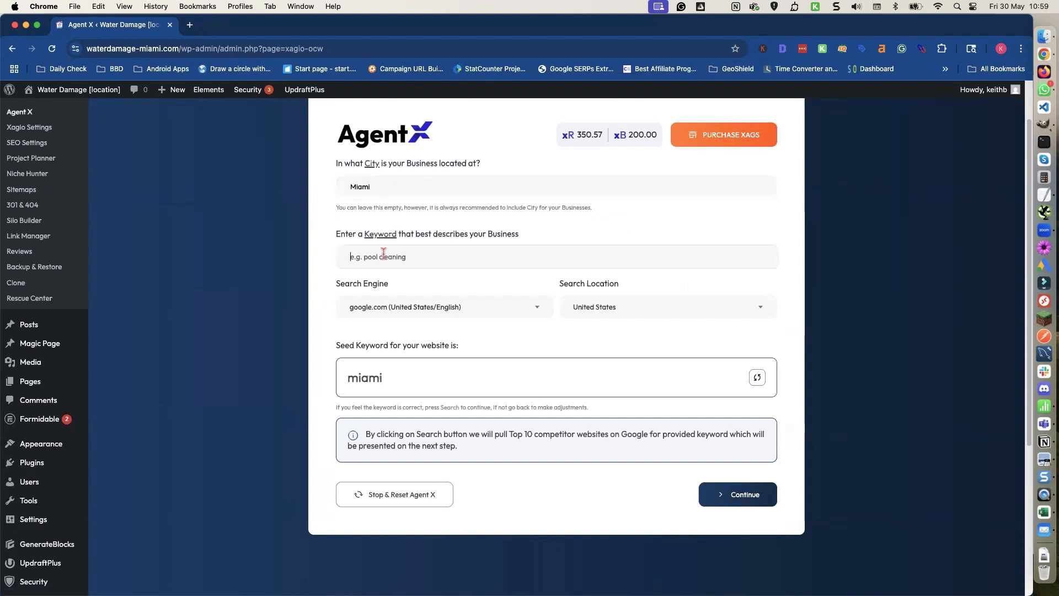
type("water")
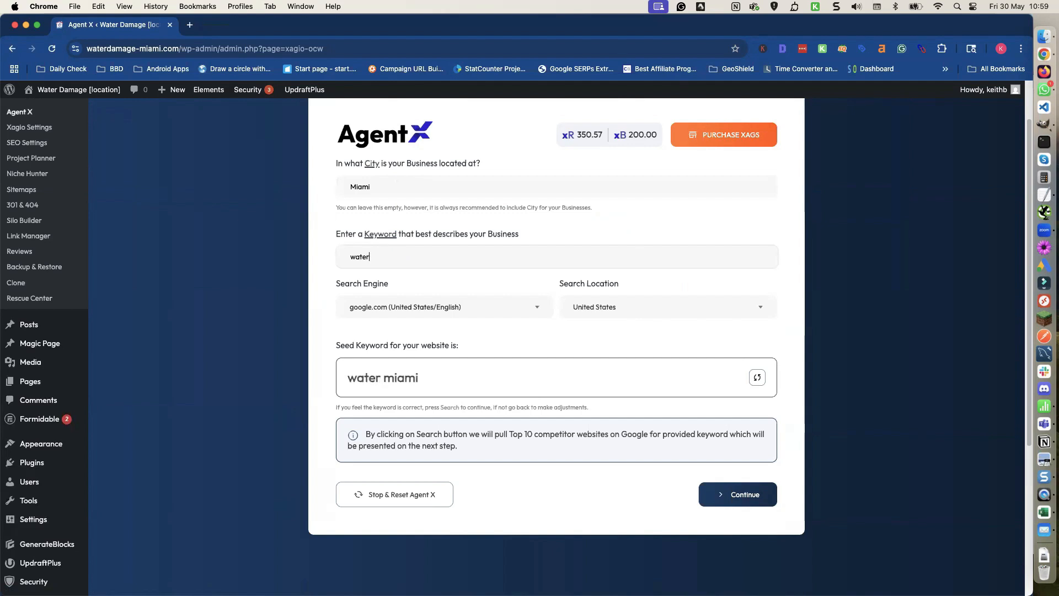
type(" damage r")
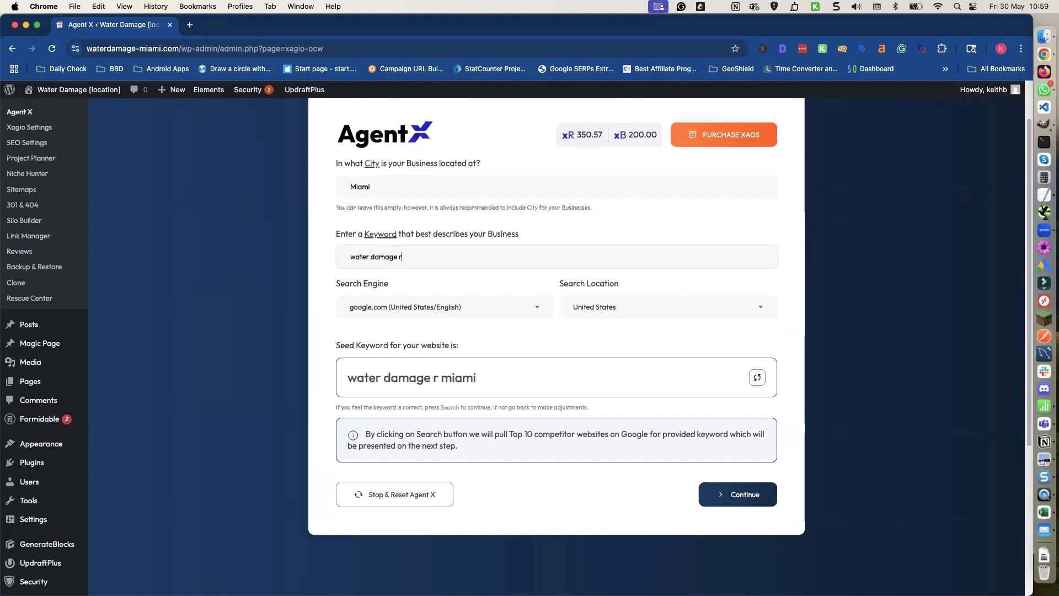
type("estoration")
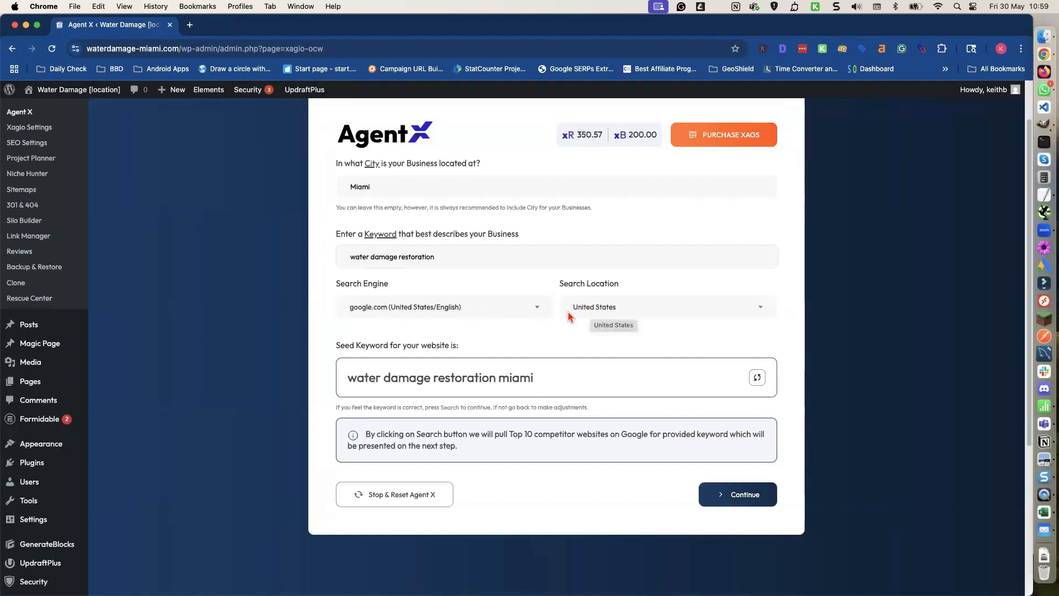
Submit the seed keyword "water damage restoration miami" to pull the top 10 competitor websites
scroll(546, 323, "down", 1)
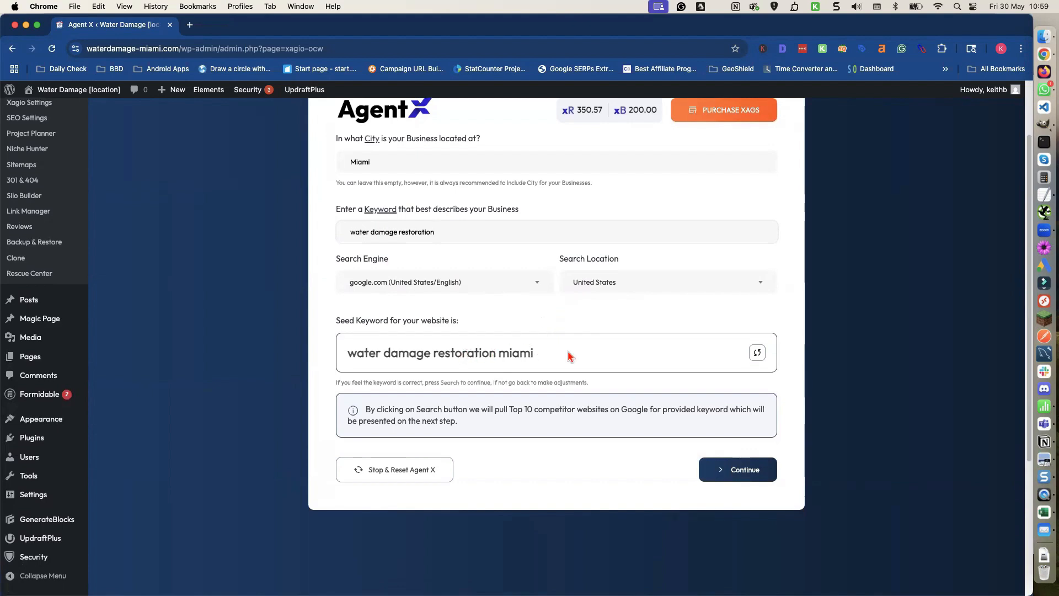
scroll(574, 356, "down", 3)
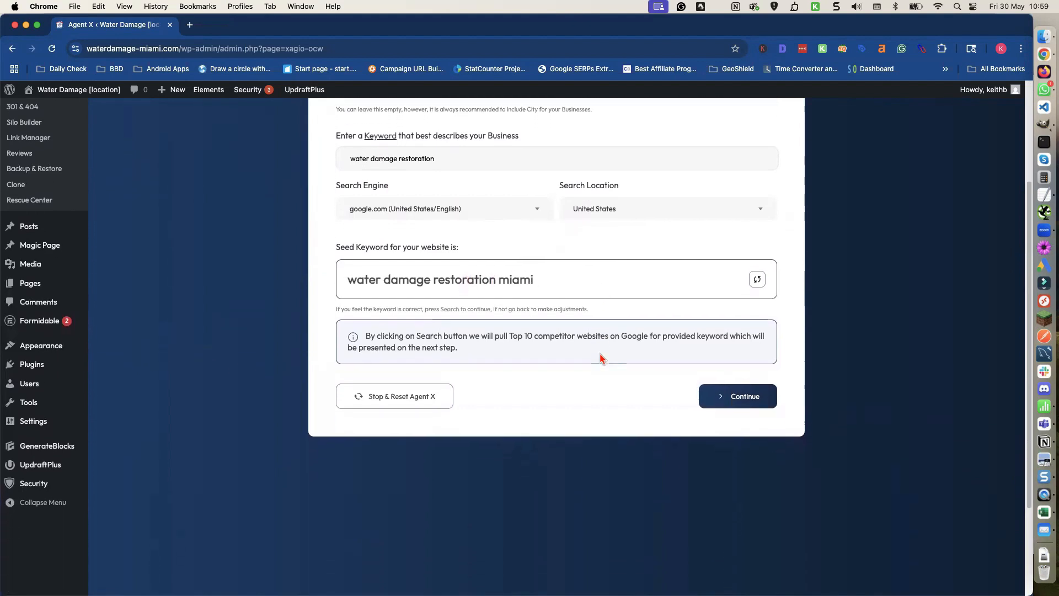
left_click(738, 401)
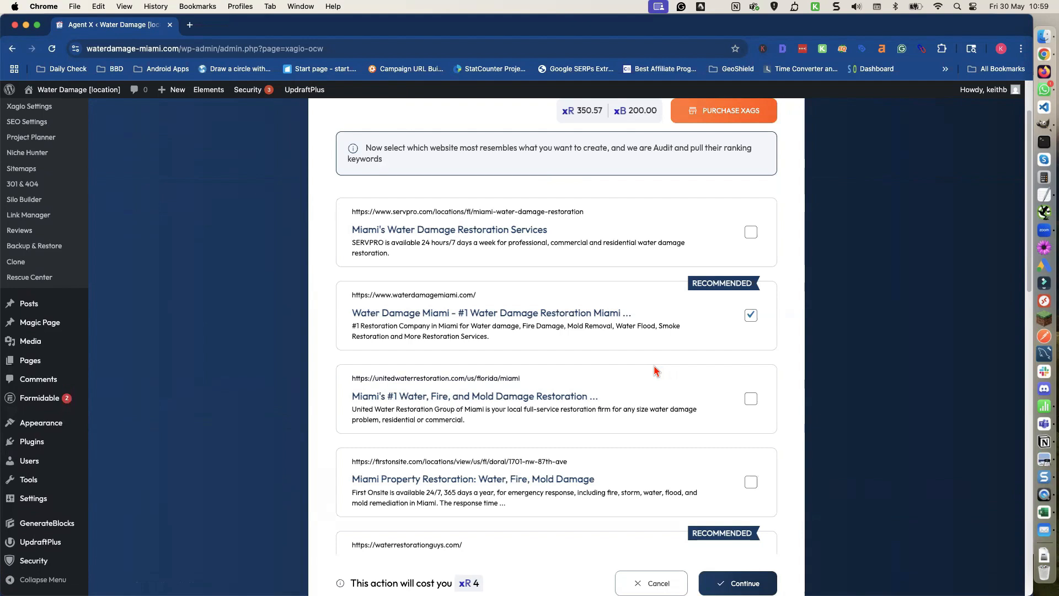
Examine the competitor websites, checking which are recommended and selected for the keyword audit
scroll(654, 364, "down", 1)
scroll(654, 367, "up", 2)
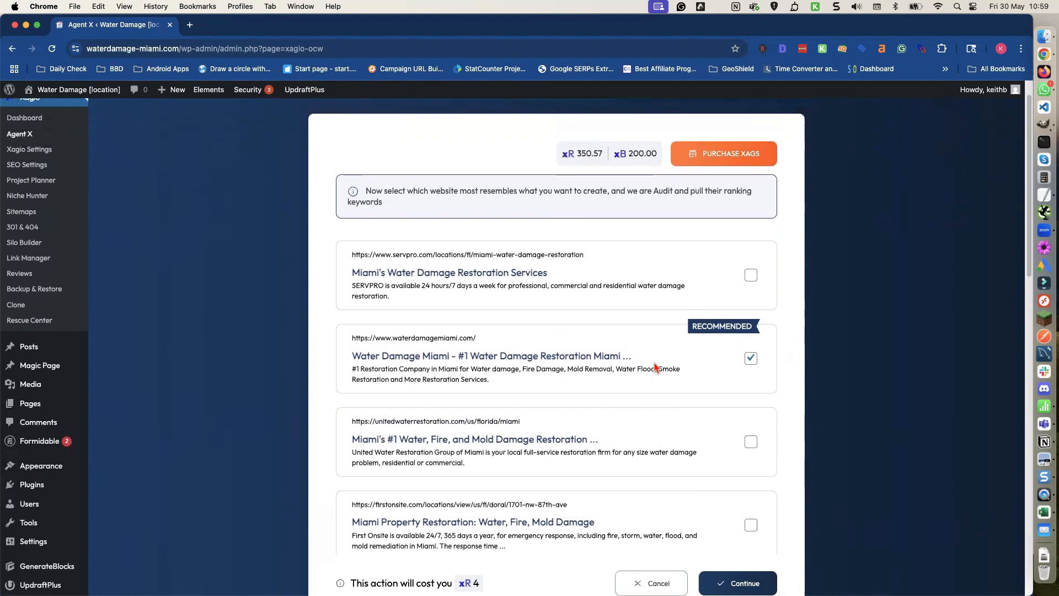
scroll(654, 367, "down", 2)
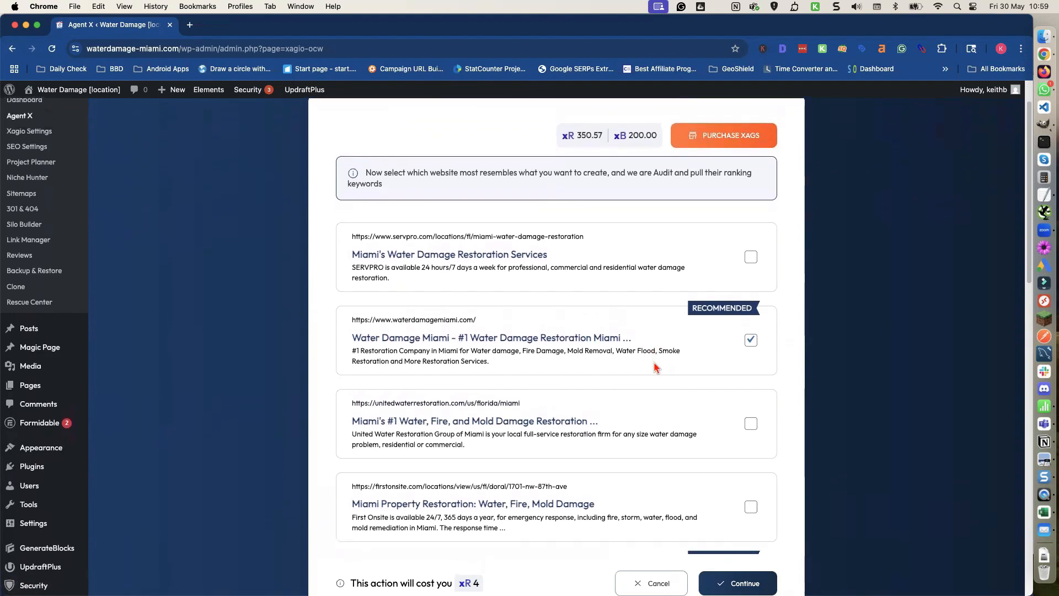
scroll(654, 369, "down", 5)
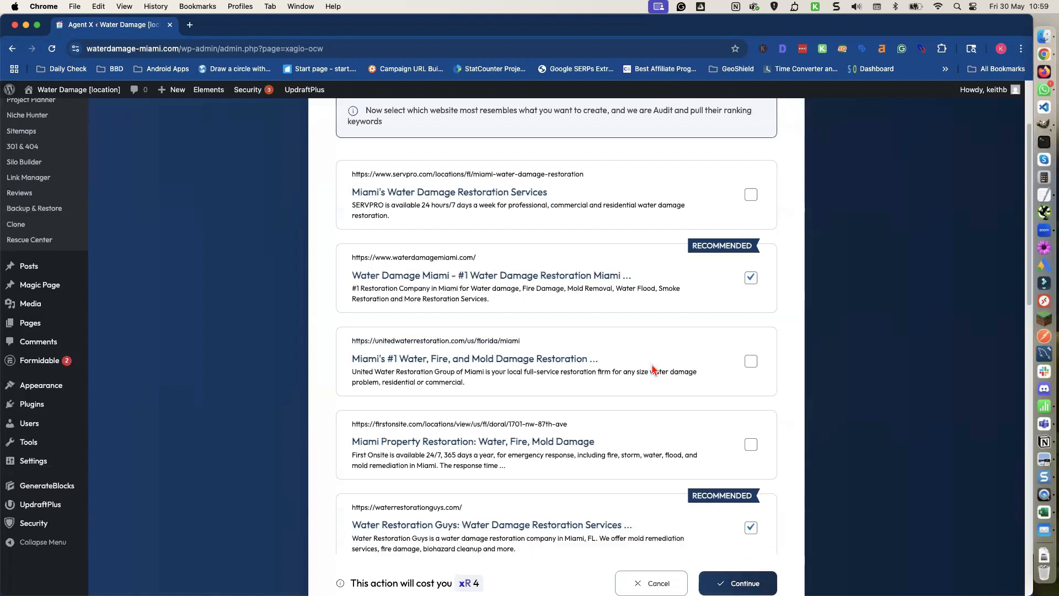
scroll(651, 368, "down", 3)
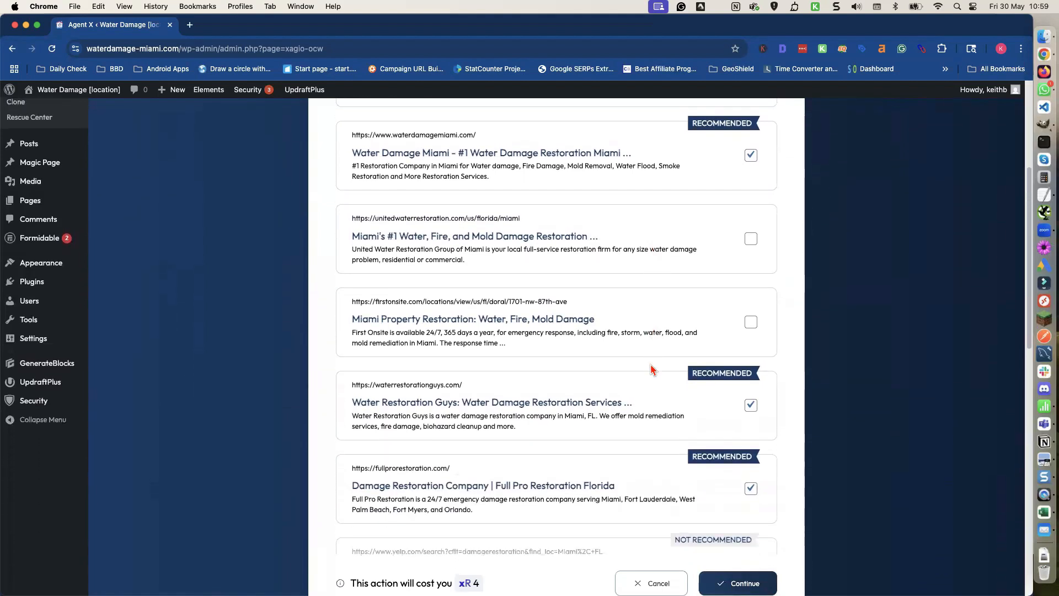
scroll(651, 369, "up", 7)
scroll(651, 369, "up", 1)
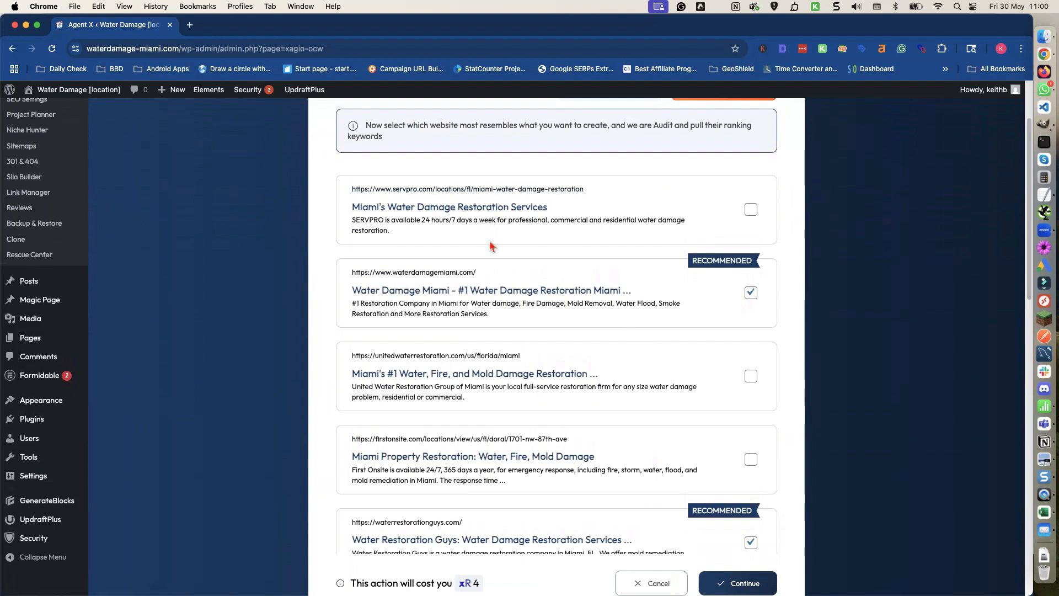
scroll(488, 240, "down", 3)
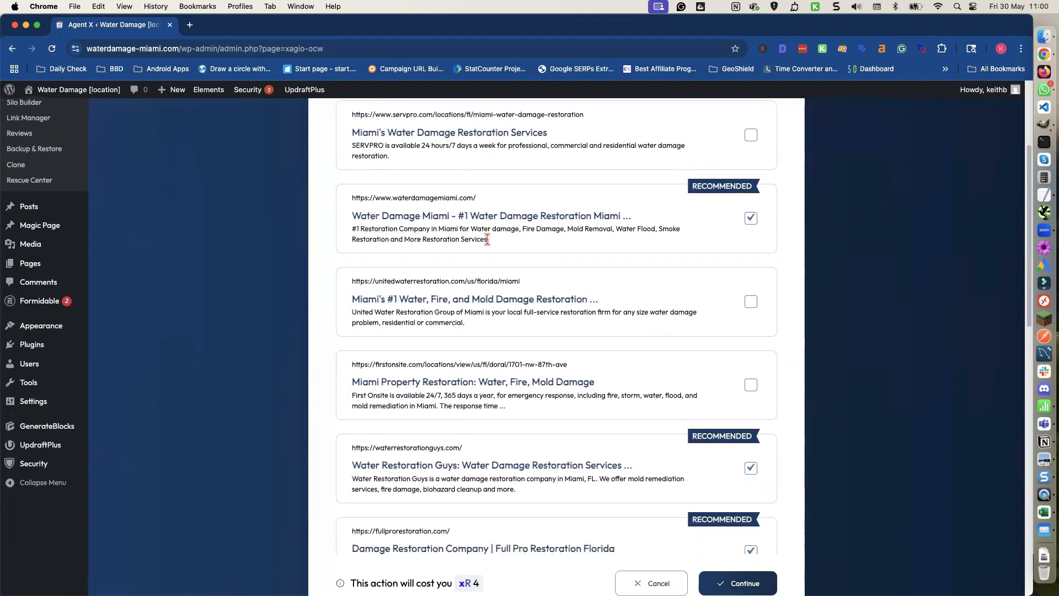
scroll(489, 241, "down", 2)
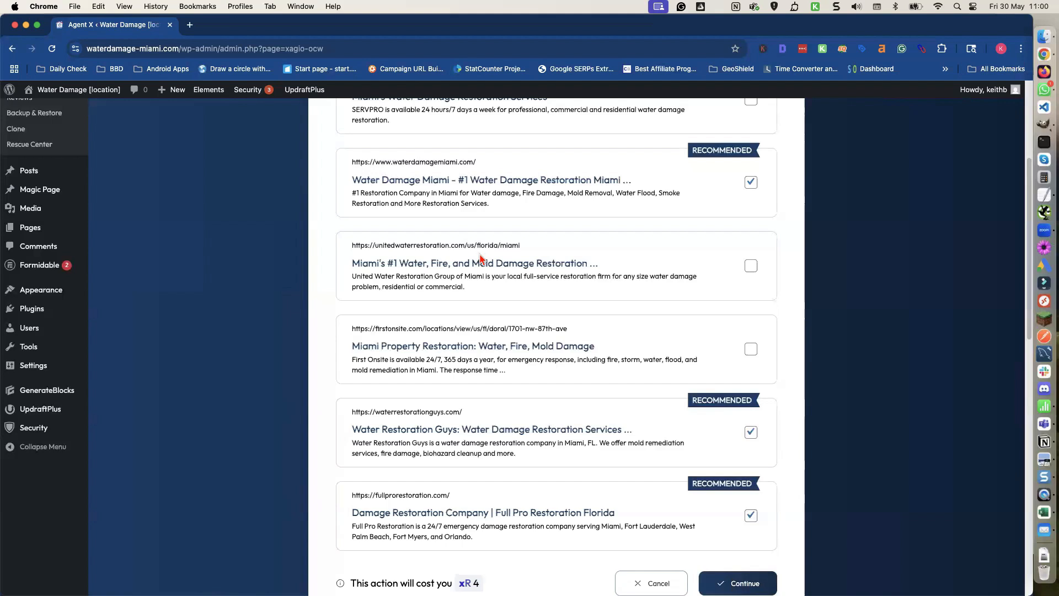
scroll(481, 259, "down", 1)
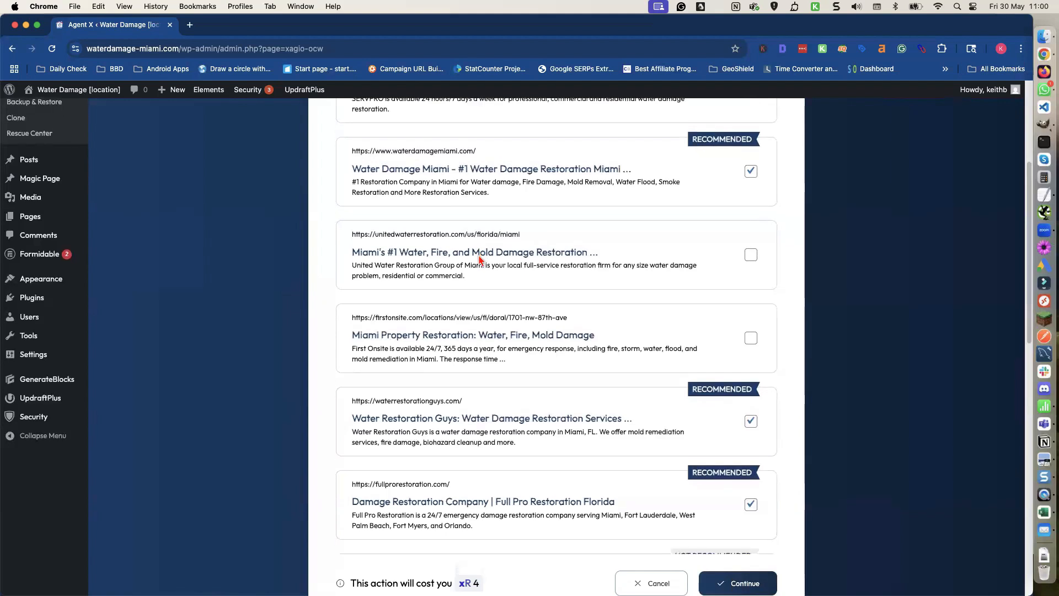
Compare the recommended, unmarked and not recommended competitor websites in the results for the Miami water damage keyword
scroll(479, 259, "up", 4)
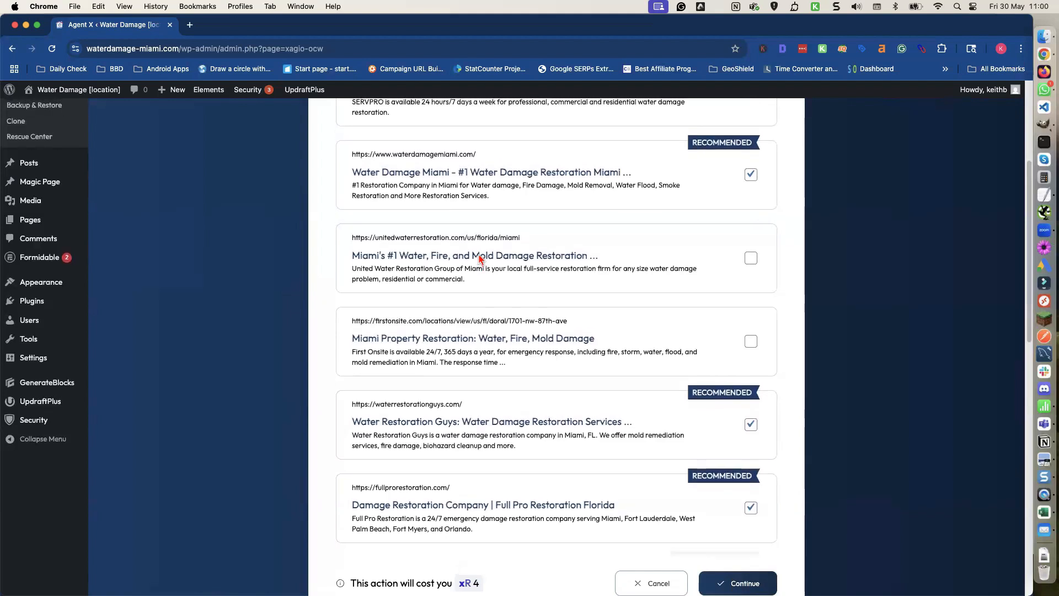
scroll(479, 260, "up", 3)
scroll(479, 260, "down", 4)
scroll(478, 260, "down", 3)
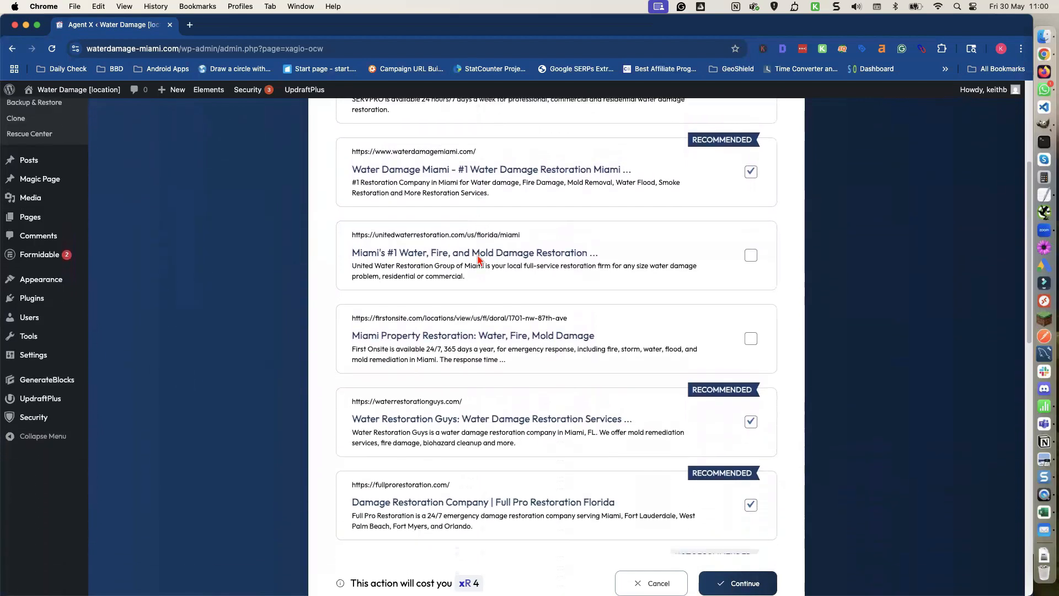
scroll(570, 242, "up", 4)
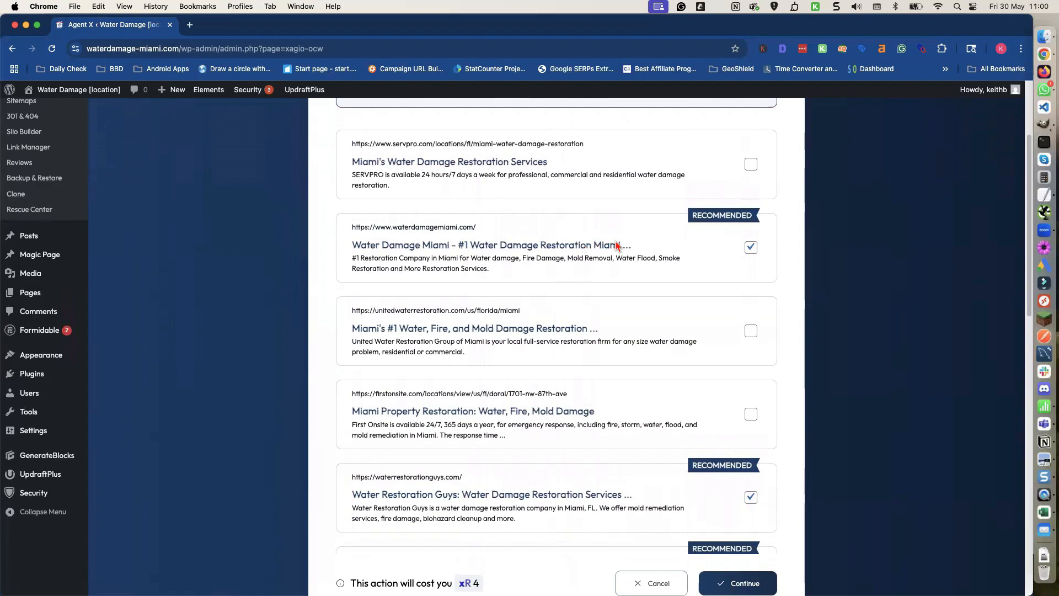
scroll(614, 242, "down", 5)
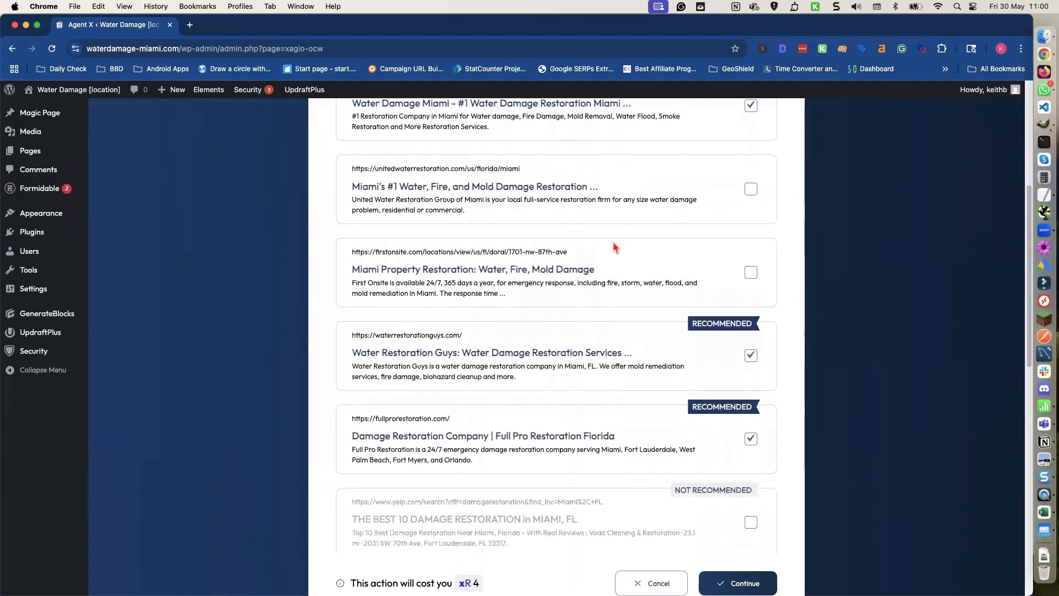
scroll(585, 282, "down", 2)
scroll(572, 309, "down", 4)
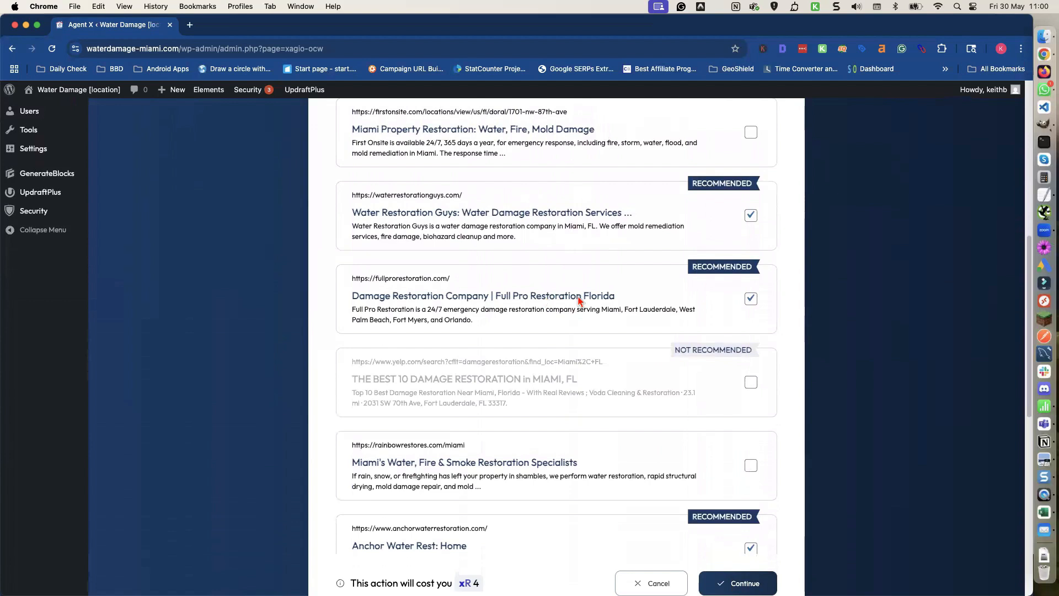
scroll(588, 298, "down", 3)
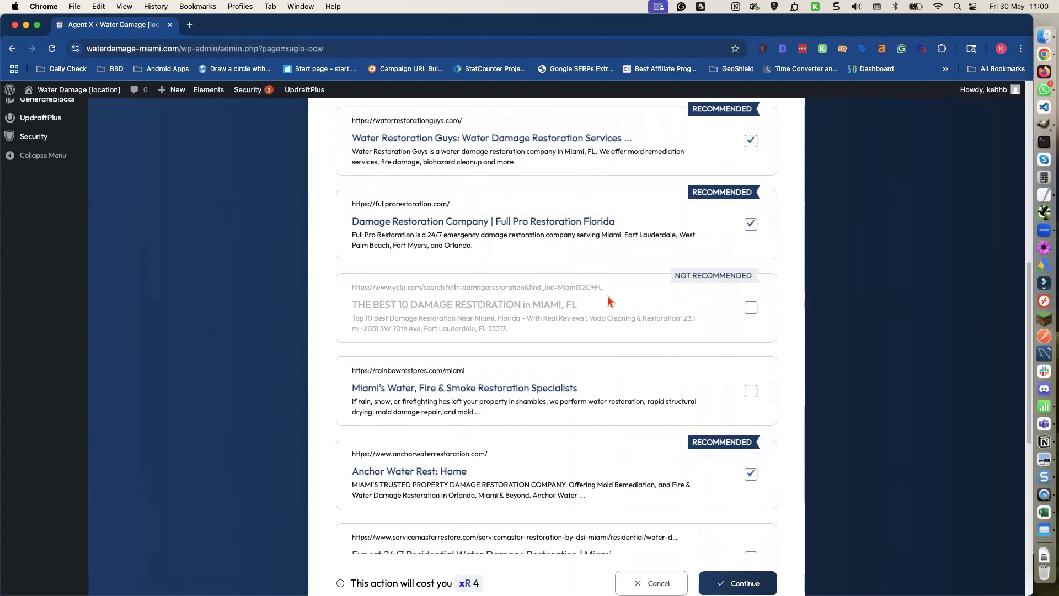
Keep the preselected recommended competitors and continue with the keyword audit
scroll(609, 301, "down", 4)
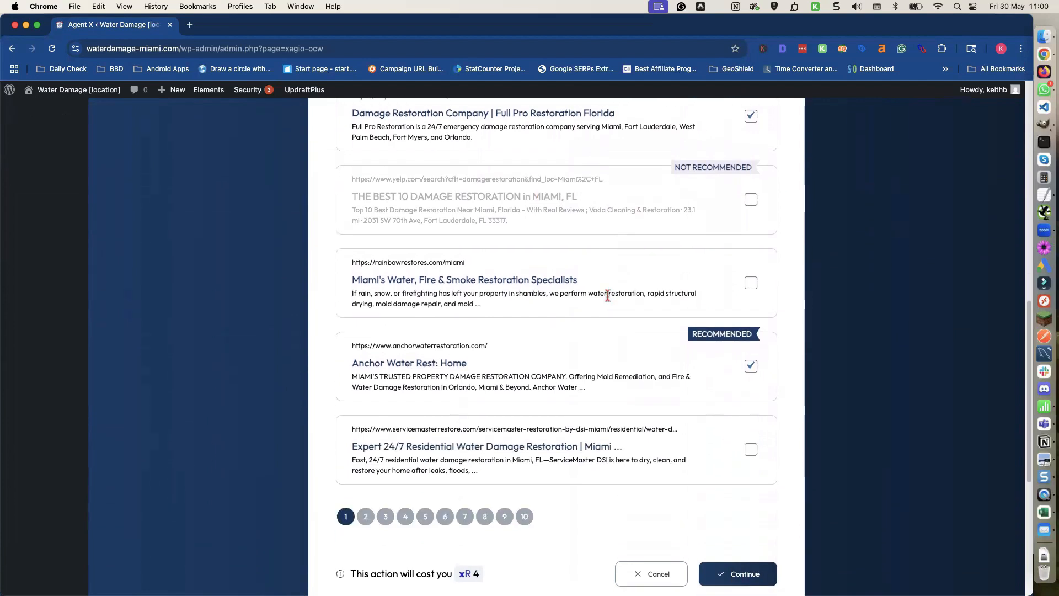
scroll(607, 296, "down", 1)
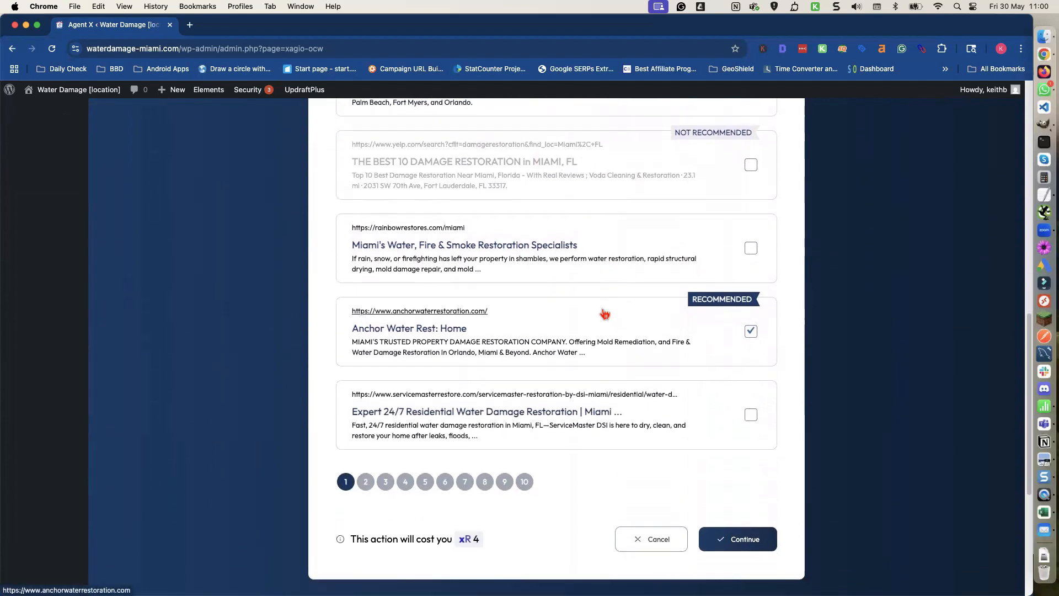
scroll(606, 314, "down", 1)
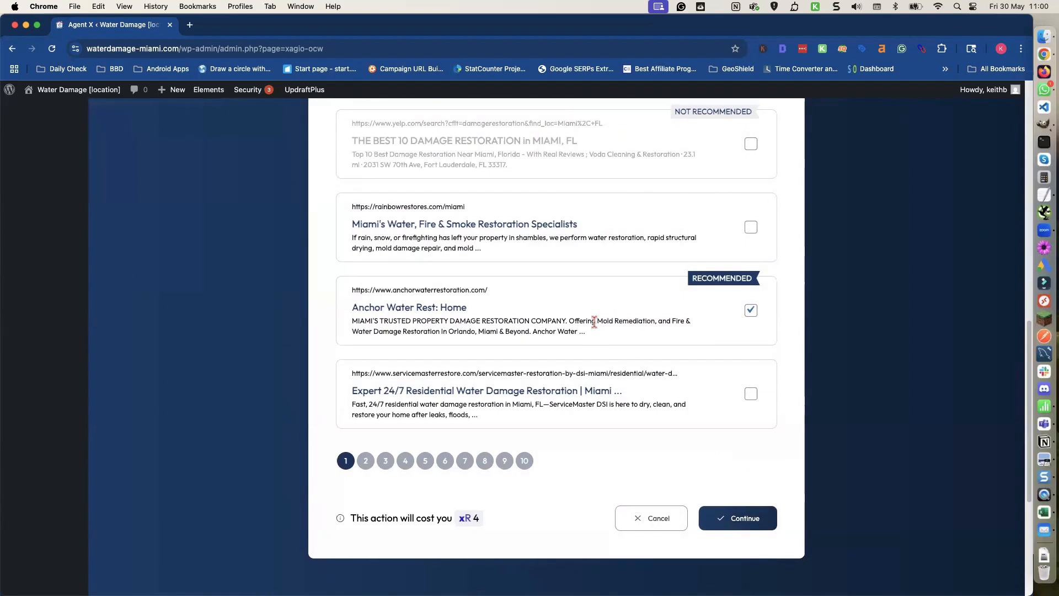
scroll(595, 322, "down", 1)
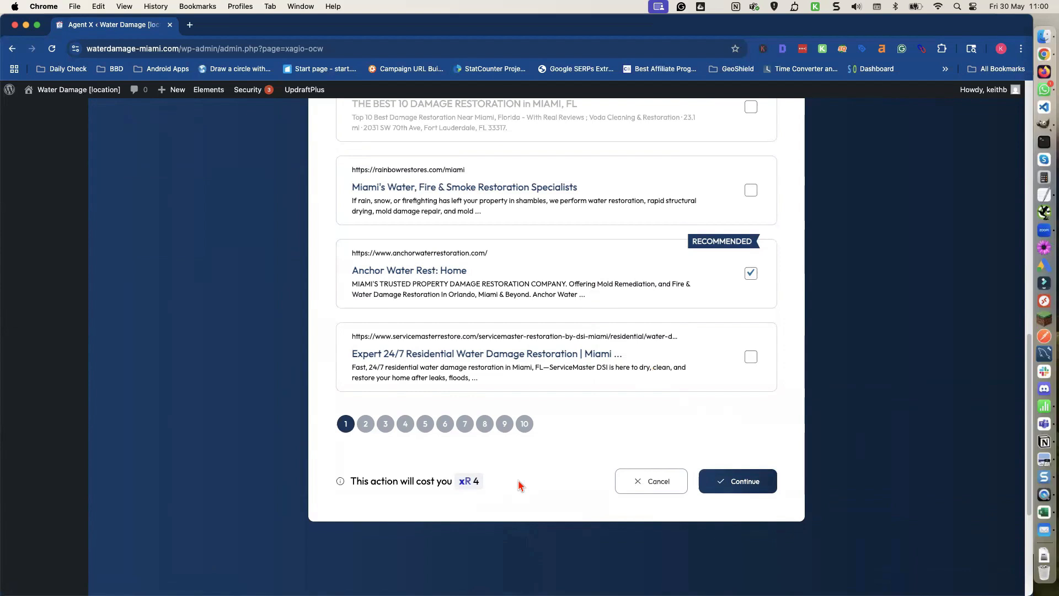
scroll(518, 486, "up", 1)
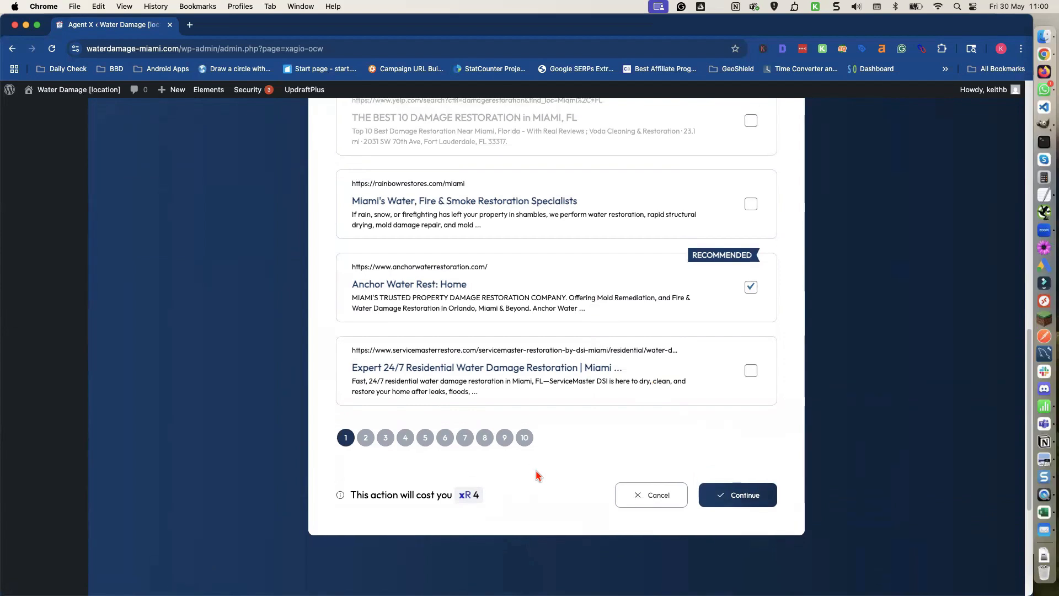
left_click(744, 499)
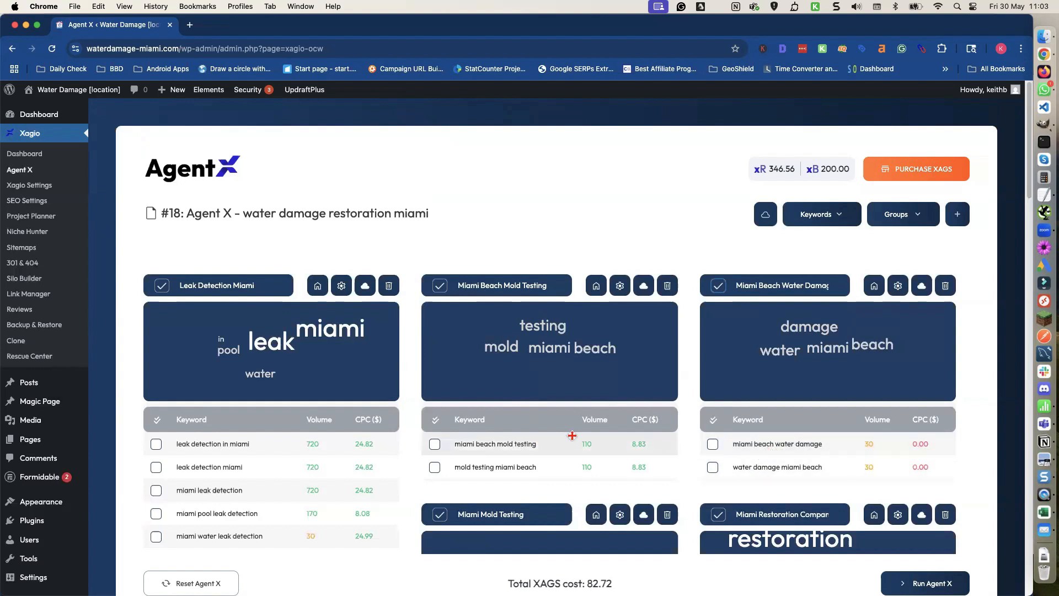
Examine the generated keyword groups, including their keywords, search volumes and CPC values, for relevance to the site
scroll(299, 441, "down", 1)
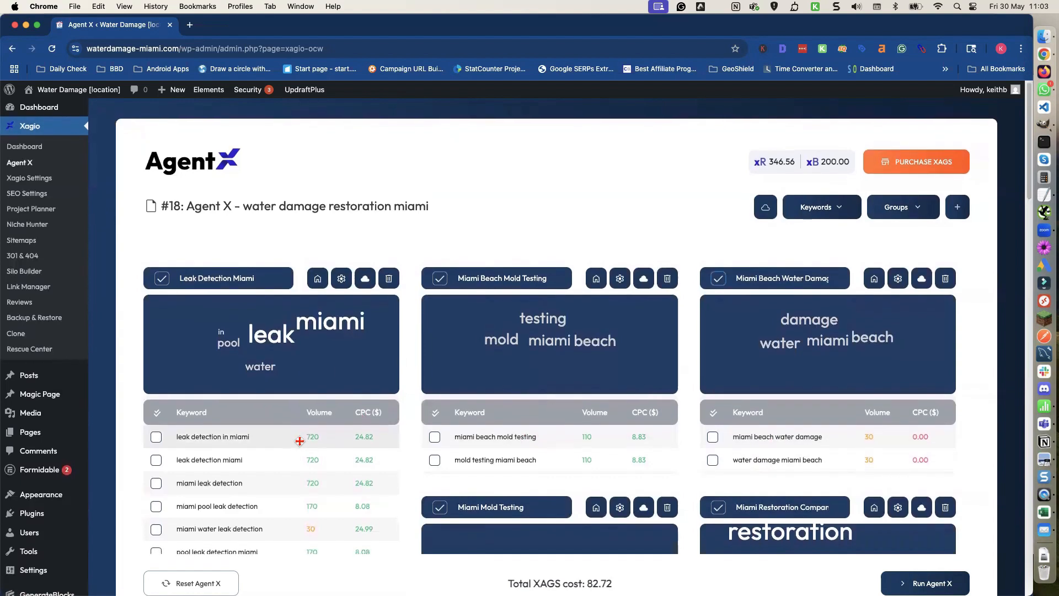
scroll(300, 441, "down", 5)
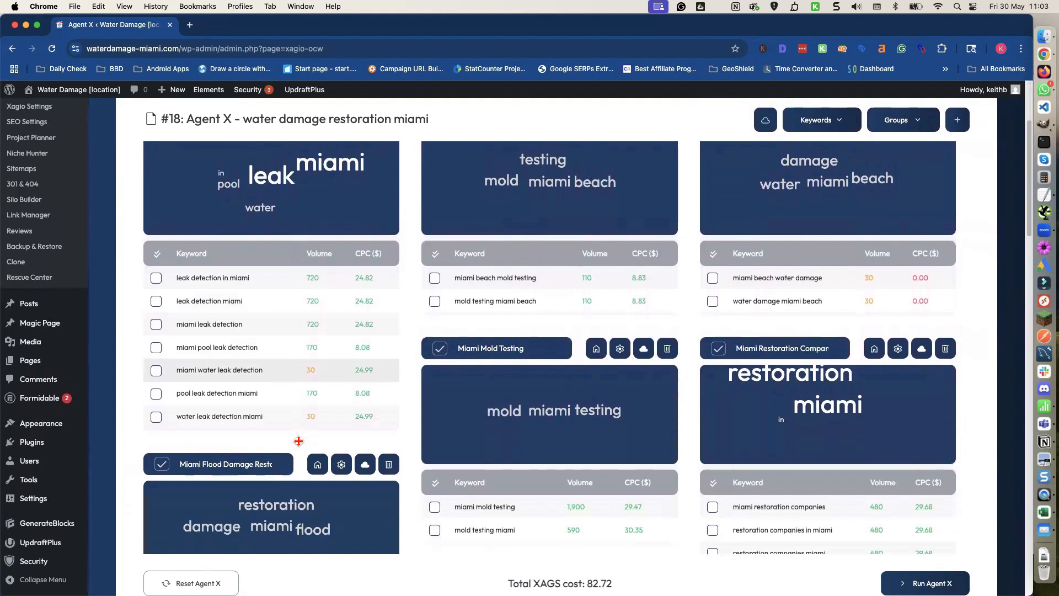
mouse_move(490, 416)
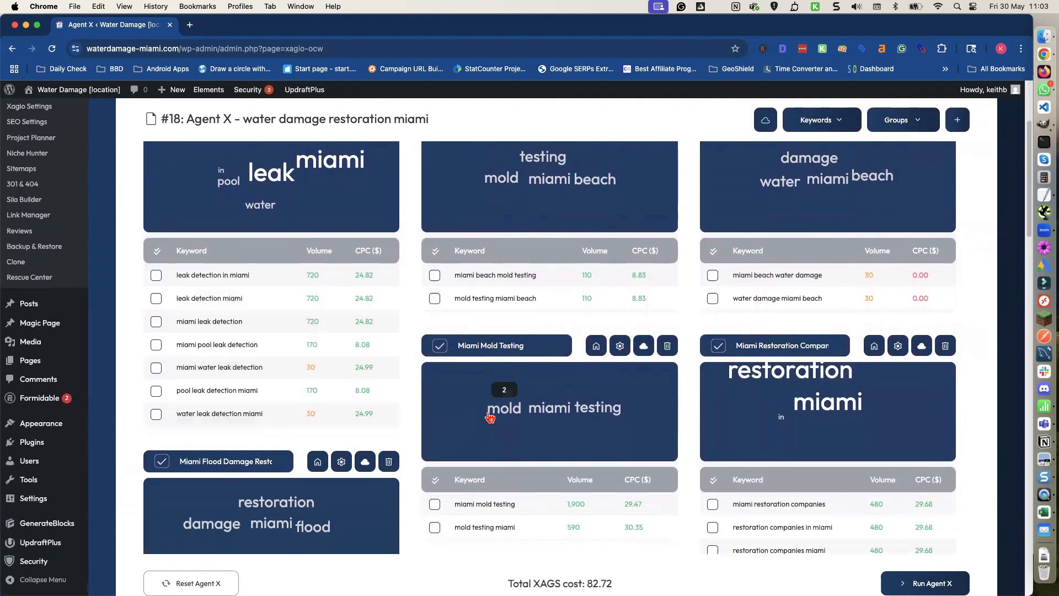
scroll(488, 418, "down", 1)
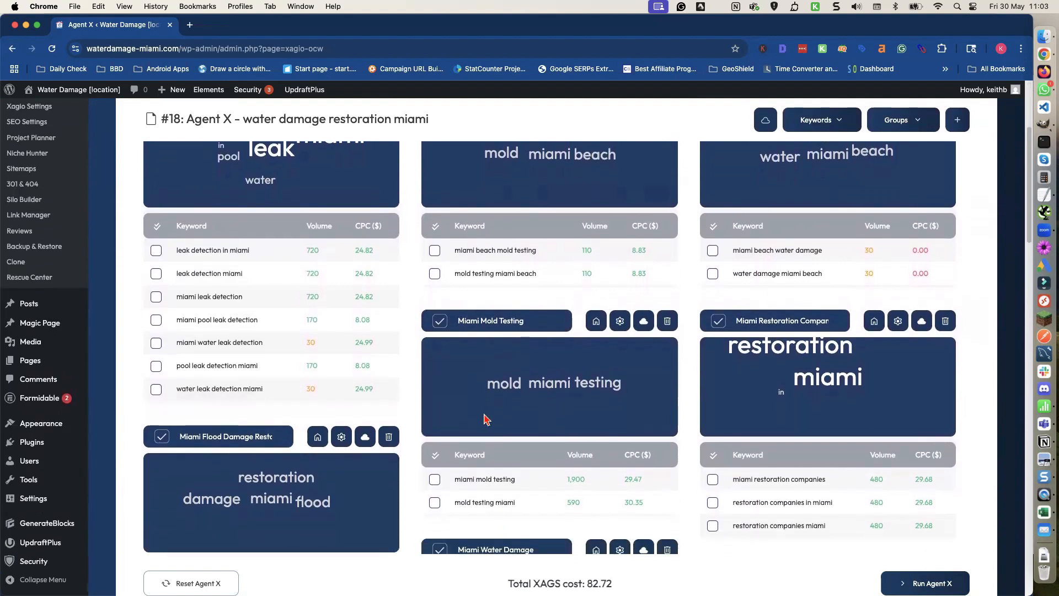
scroll(485, 419, "down", 2)
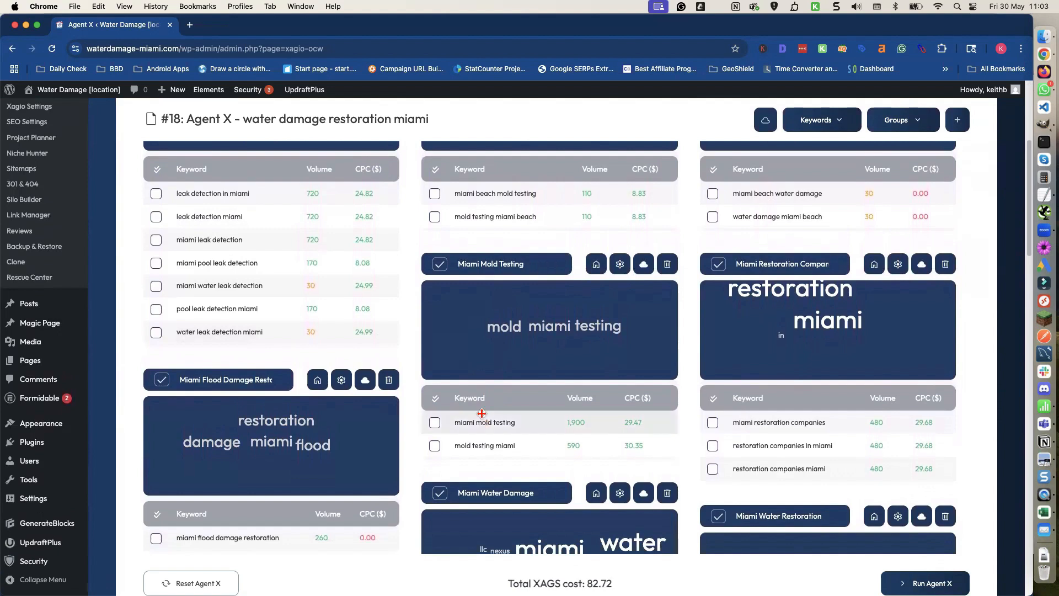
scroll(482, 415, "down", 1)
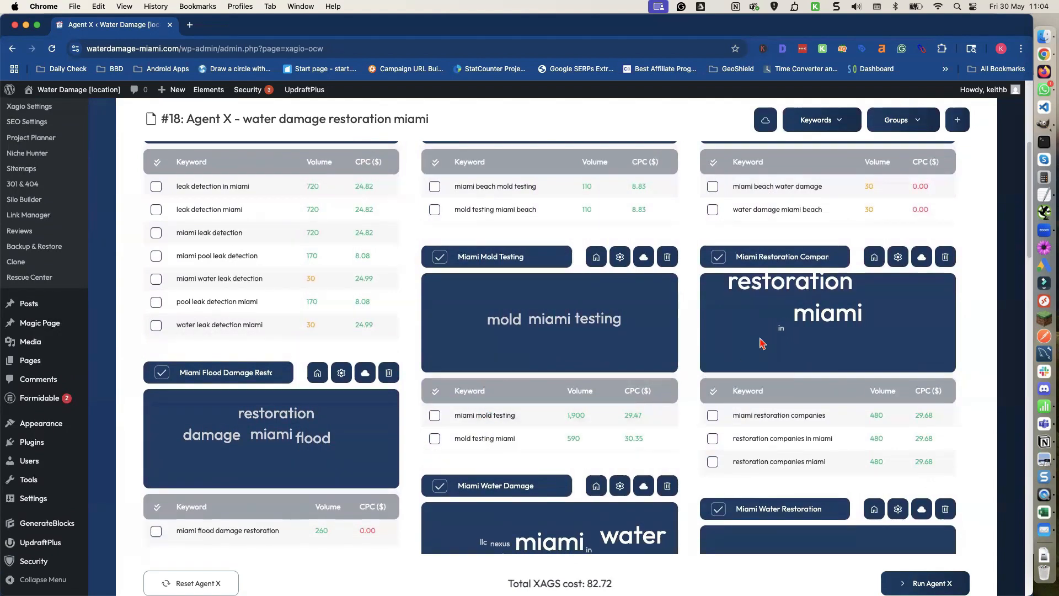
scroll(757, 347, "down", 3)
scroll(759, 346, "down", 6)
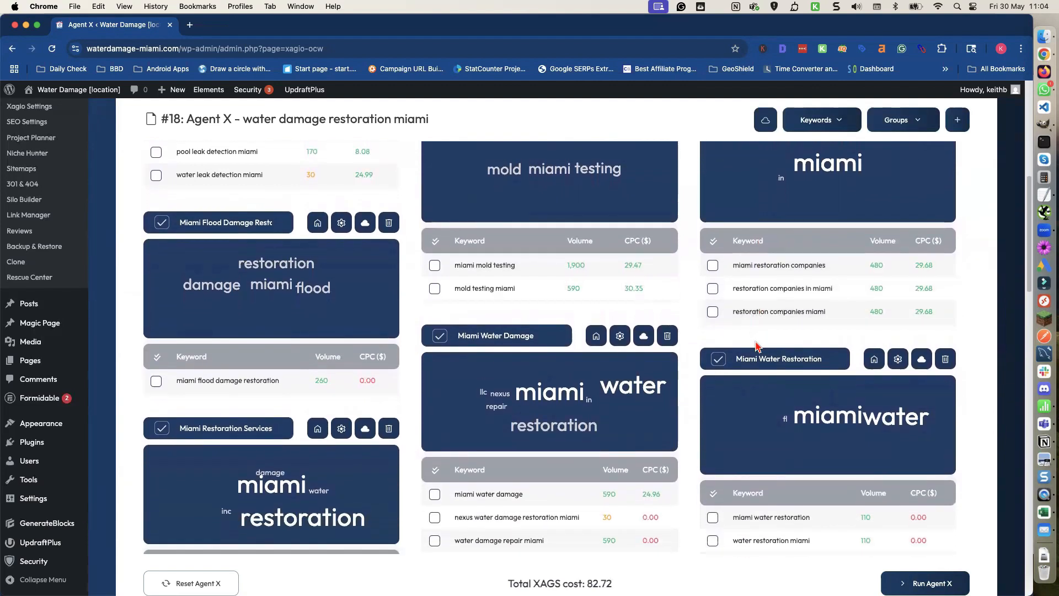
scroll(757, 345, "down", 2)
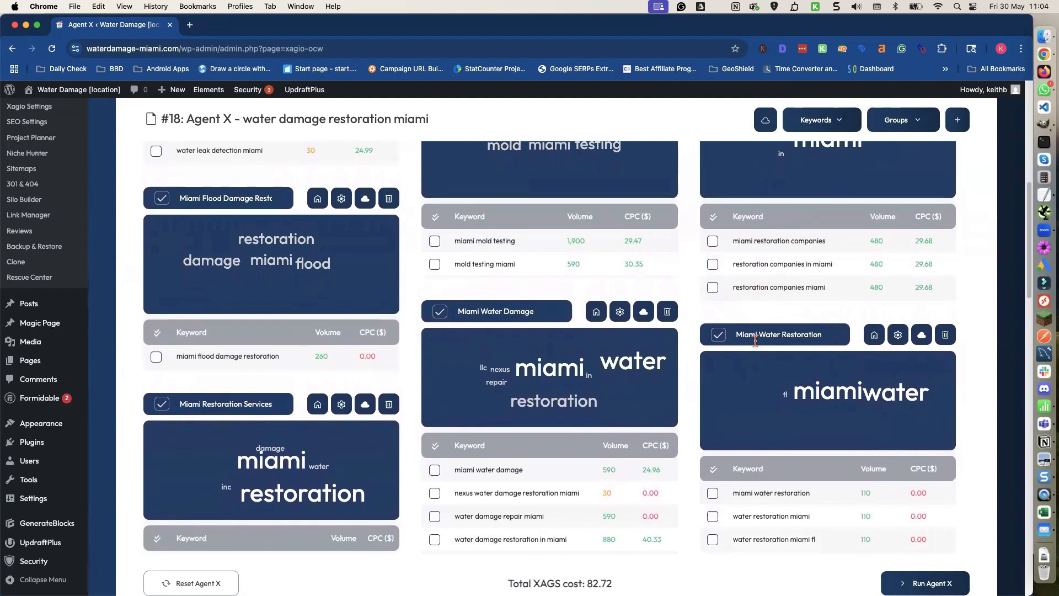
scroll(756, 340, "down", 5)
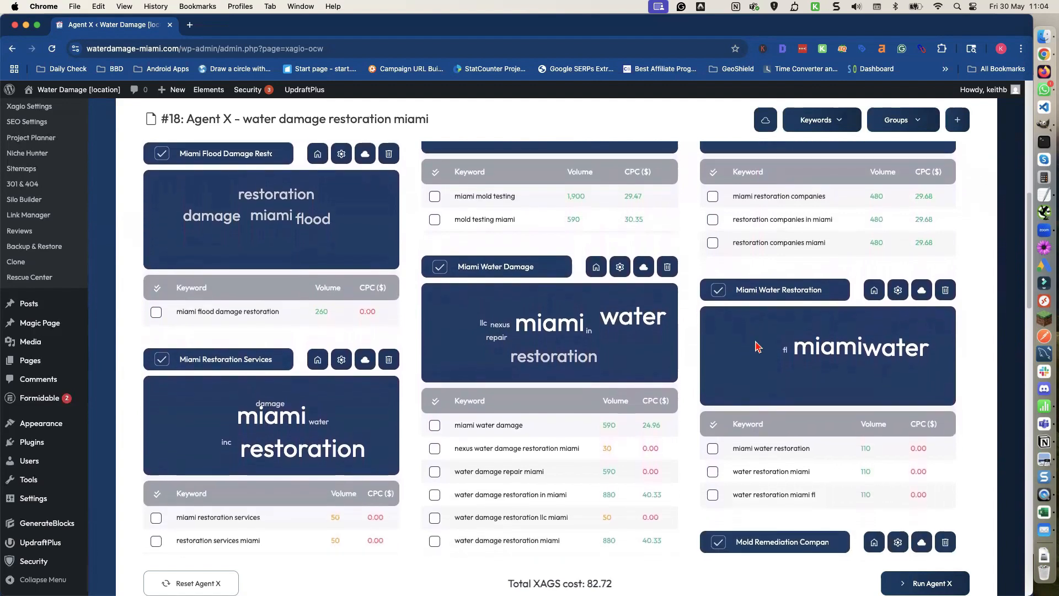
scroll(757, 346, "down", 1)
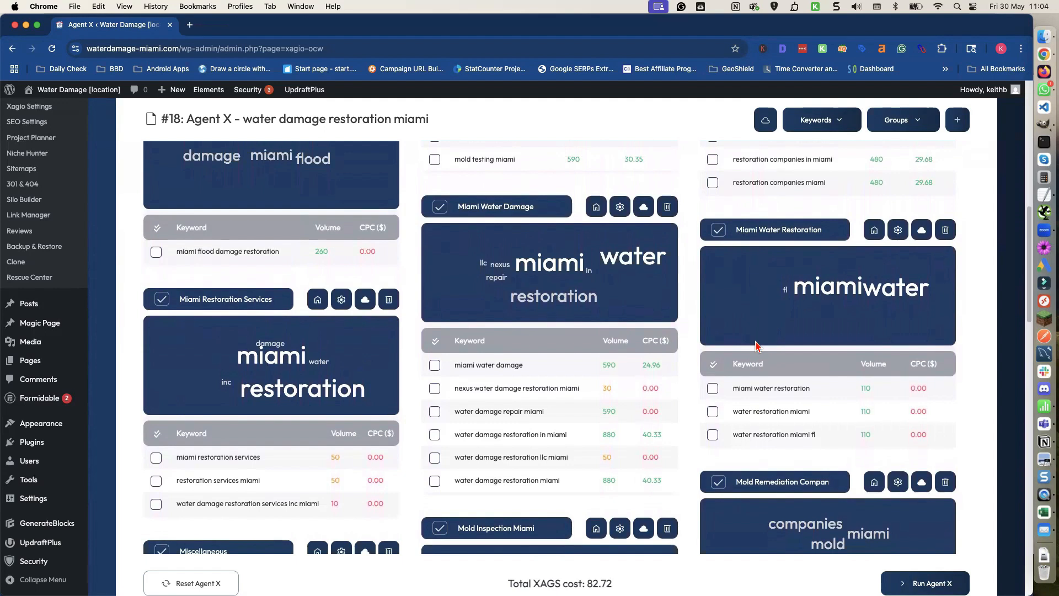
Permanently delete the Miami Restoration Services keyword group
scroll(756, 345, "down", 2)
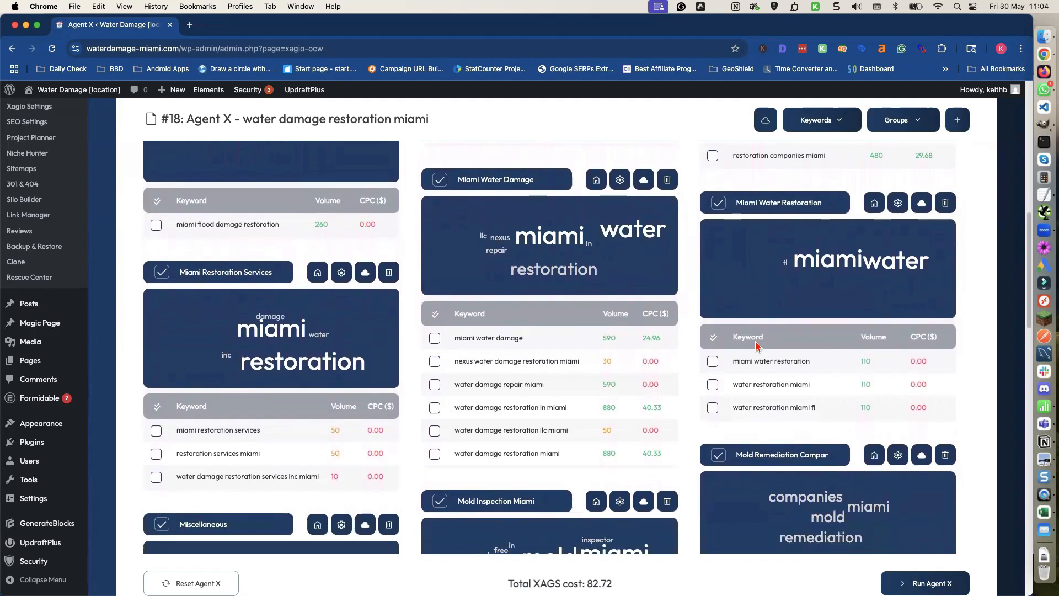
scroll(758, 346, "down", 2)
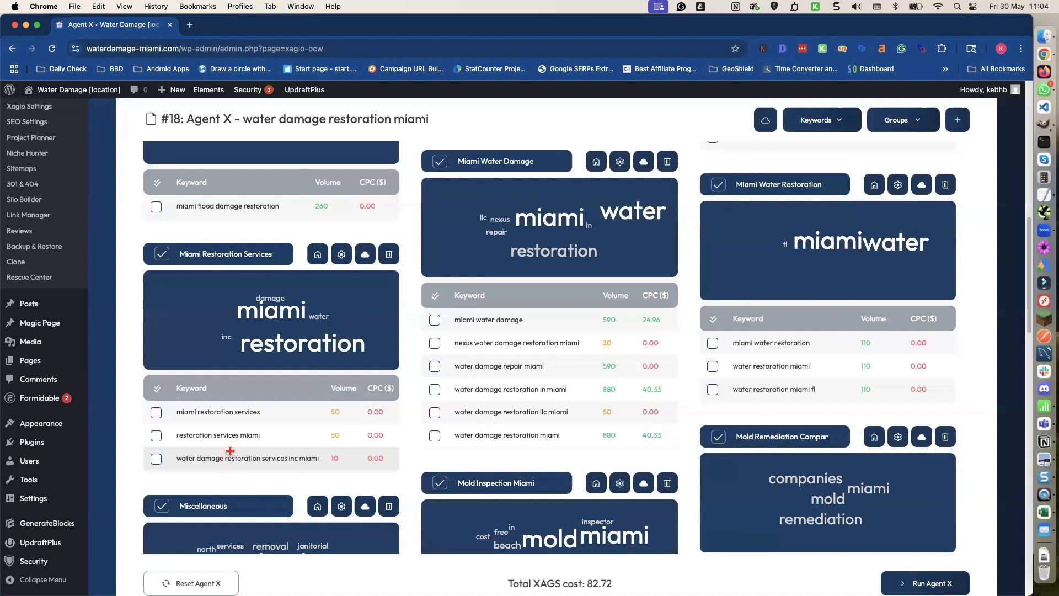
left_click(389, 255)
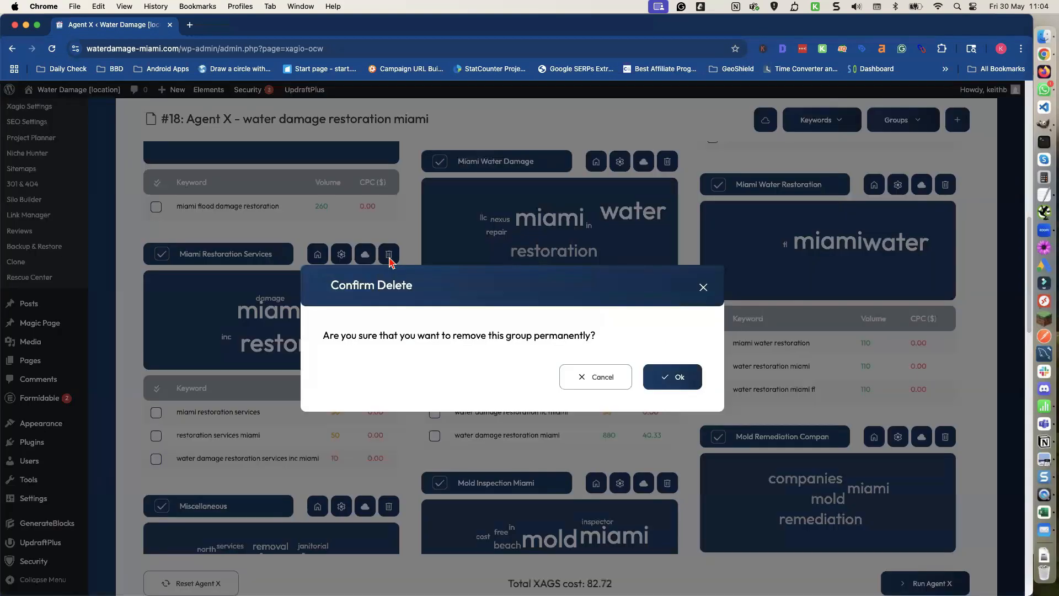
left_click(667, 379)
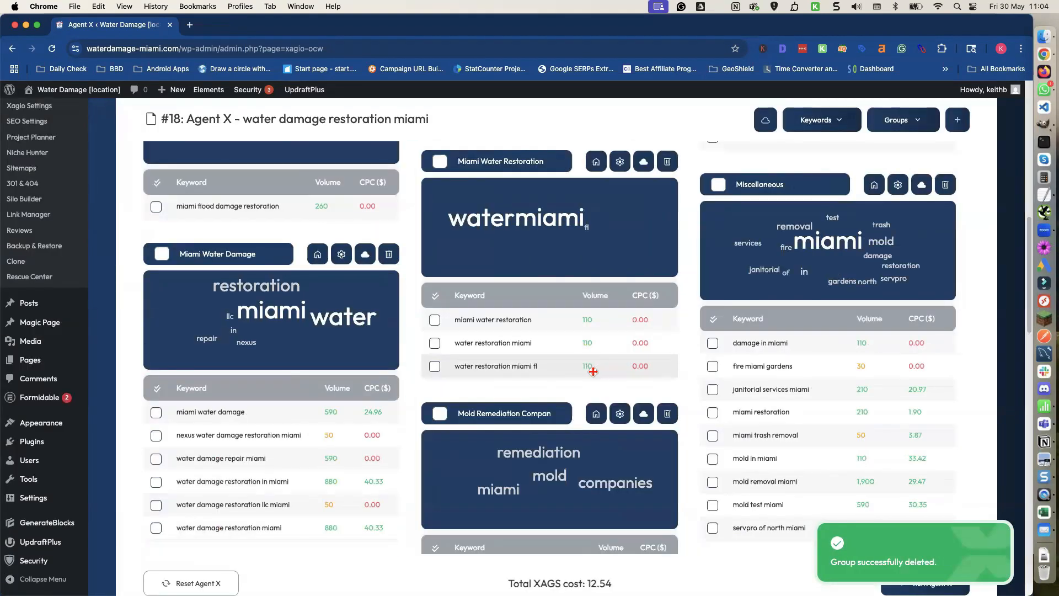
Permanently delete the Restoration Company Miami keyword group, which holds the keyword "restoration company miami"
scroll(587, 373, "up", 1)
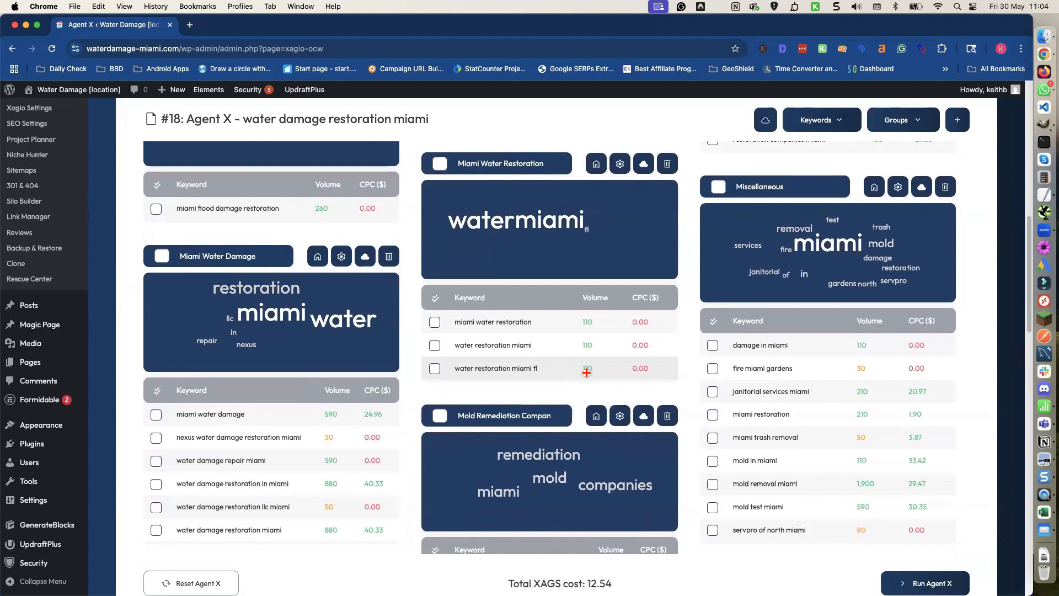
scroll(586, 373, "down", 3)
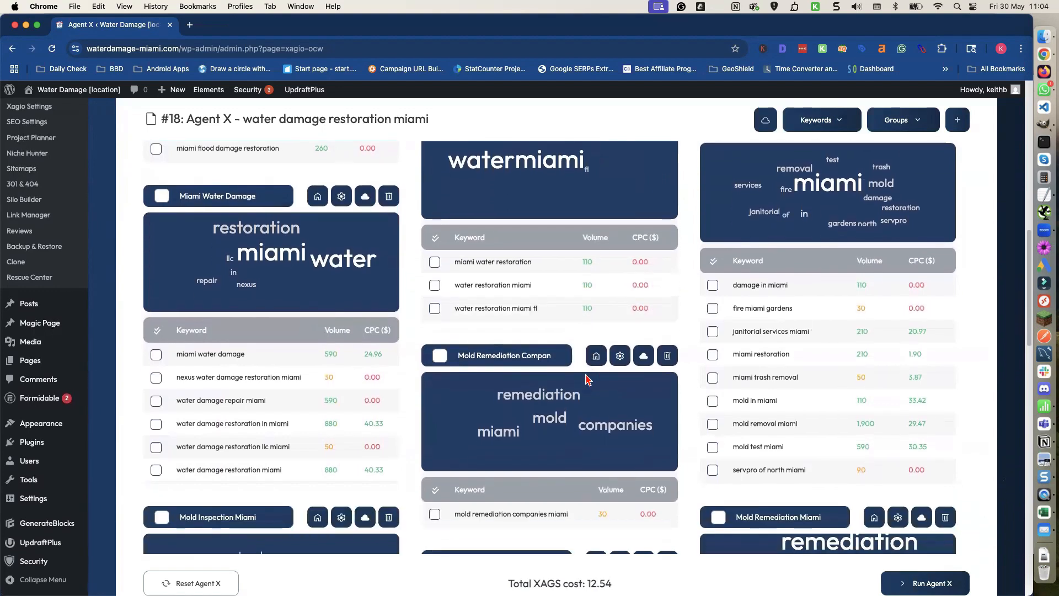
scroll(587, 379, "down", 7)
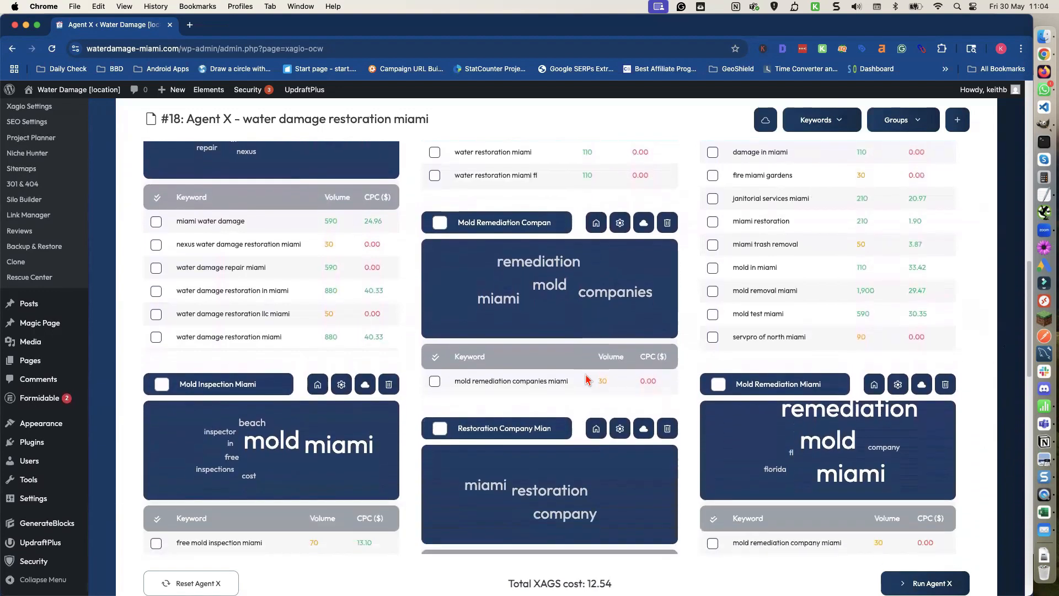
scroll(587, 379, "down", 3)
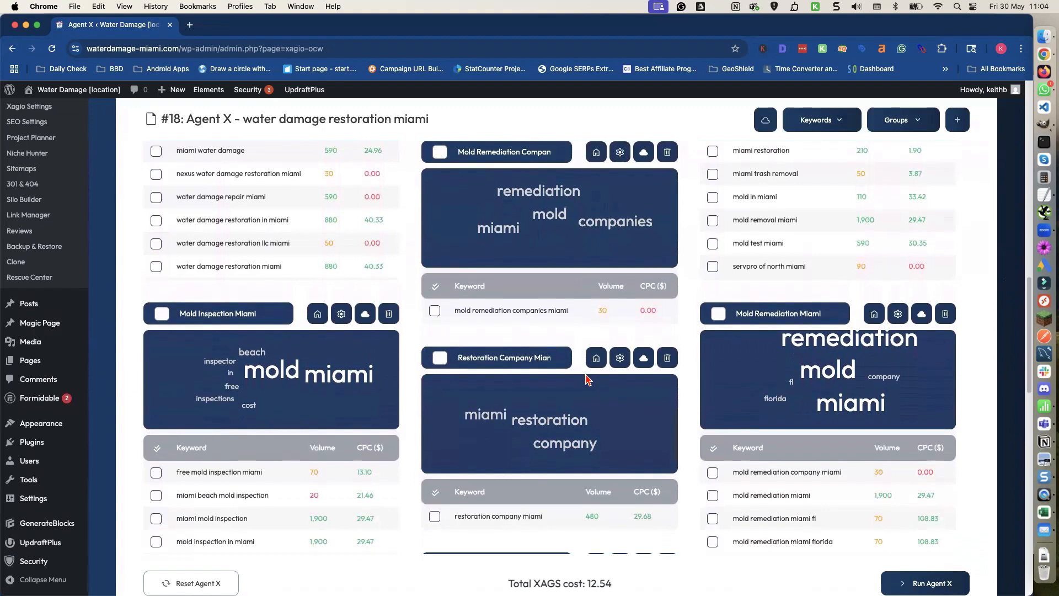
scroll(587, 378, "down", 1)
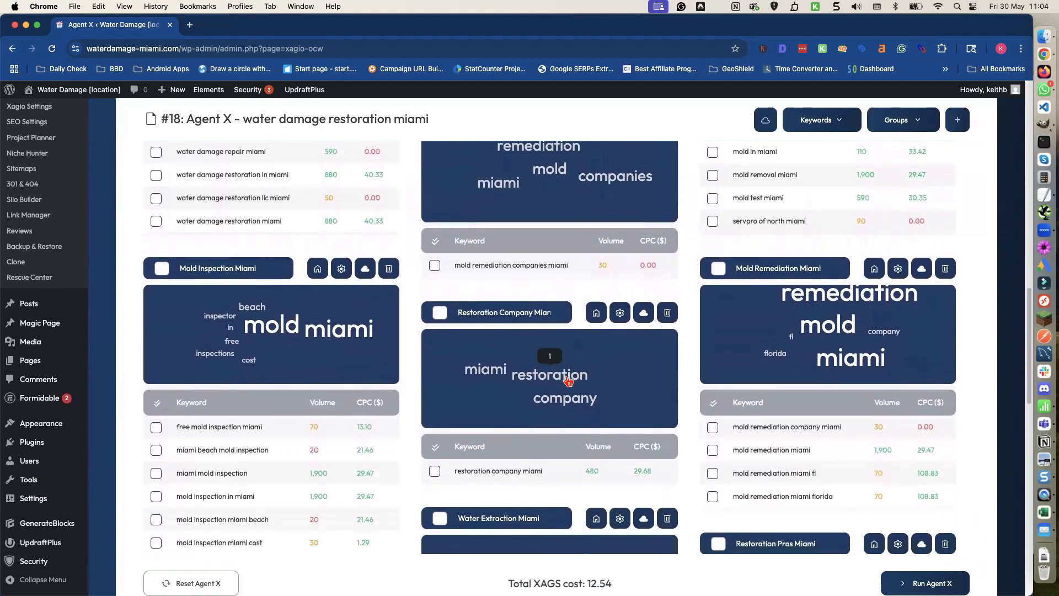
left_click(668, 315)
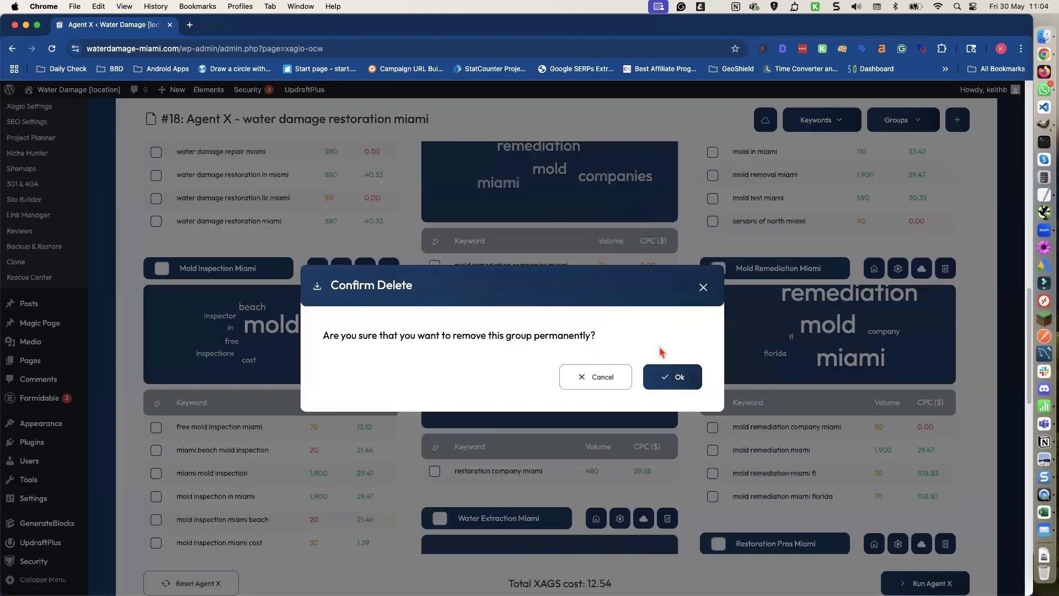
left_click(670, 377)
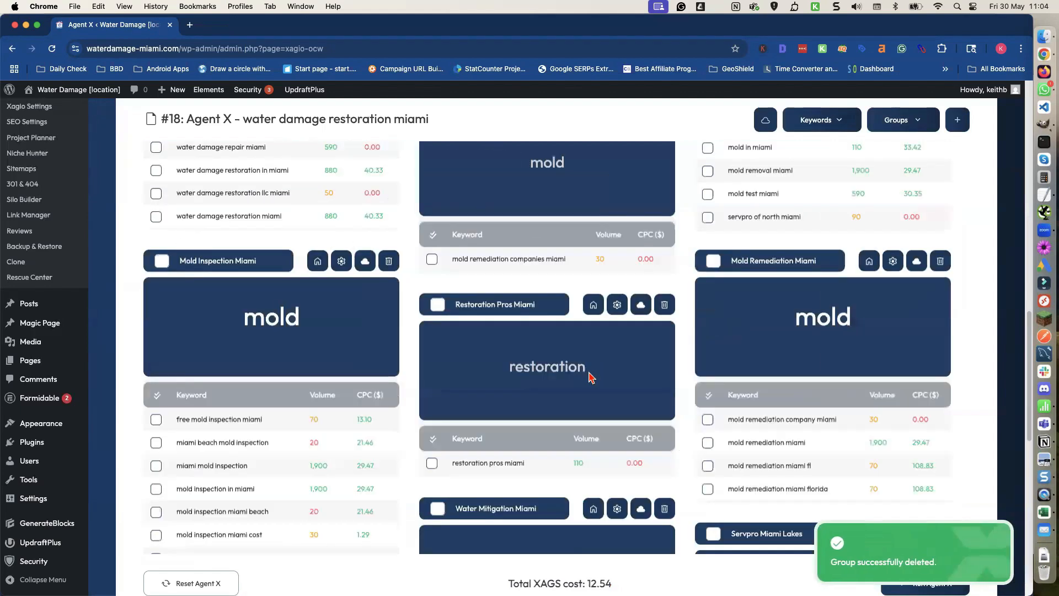
Permanently delete the Servpro Miami Lakes keyword group
scroll(588, 373, "down", 3)
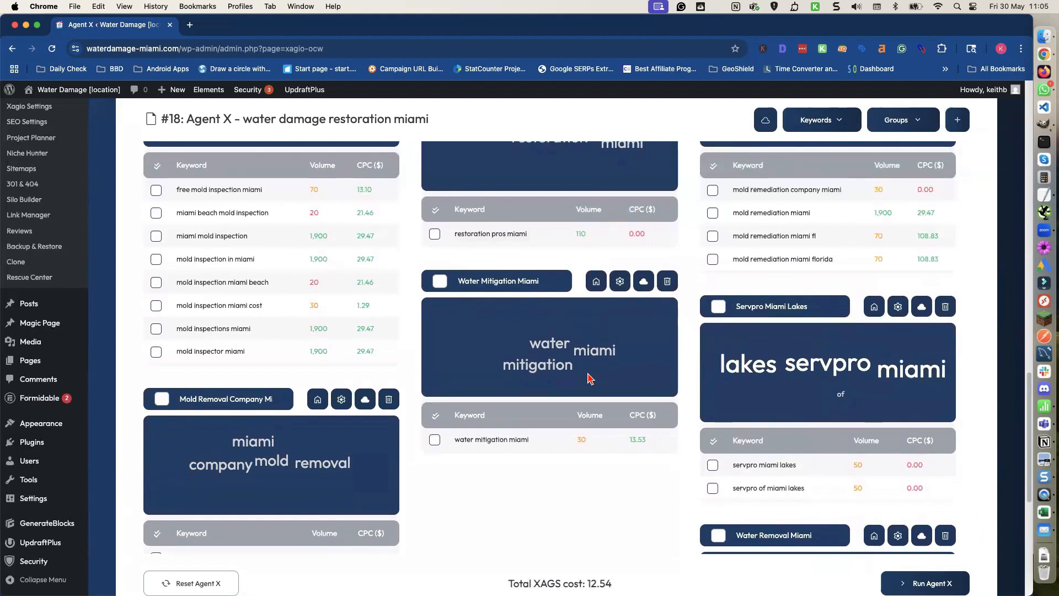
scroll(588, 378, "down", 3)
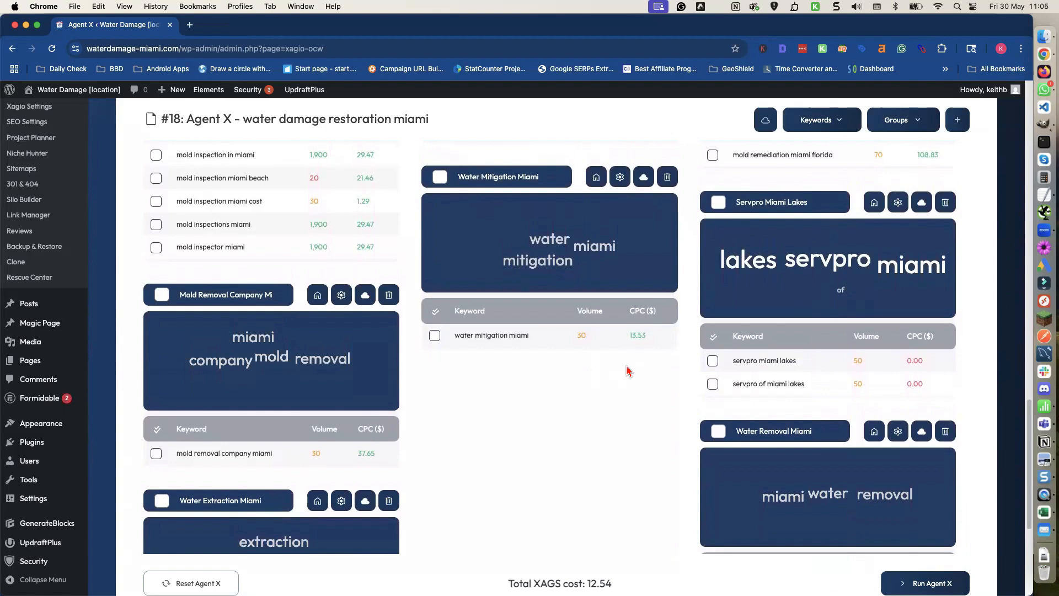
left_click(941, 209)
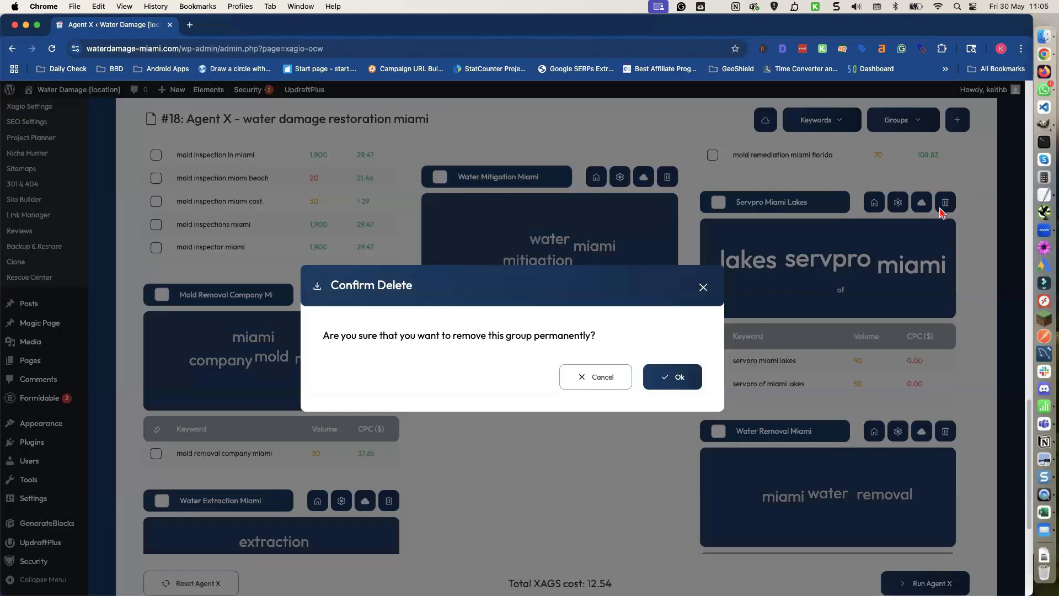
left_click(672, 378)
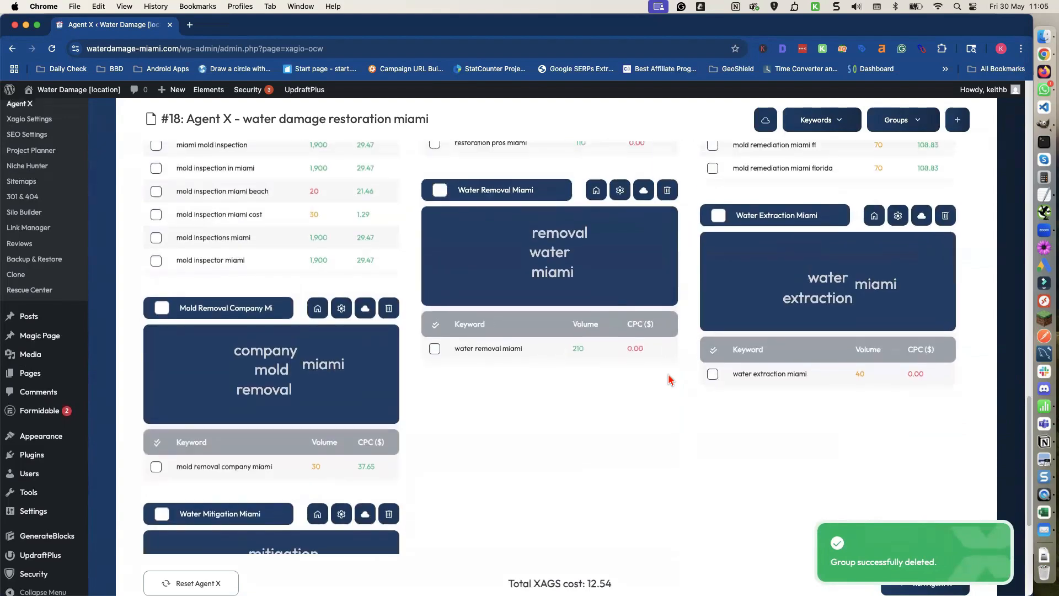
Review the last keyword groups and permanently delete the Restoration Pros Miami group
scroll(667, 374, "down", 3)
scroll(651, 377, "down", 3)
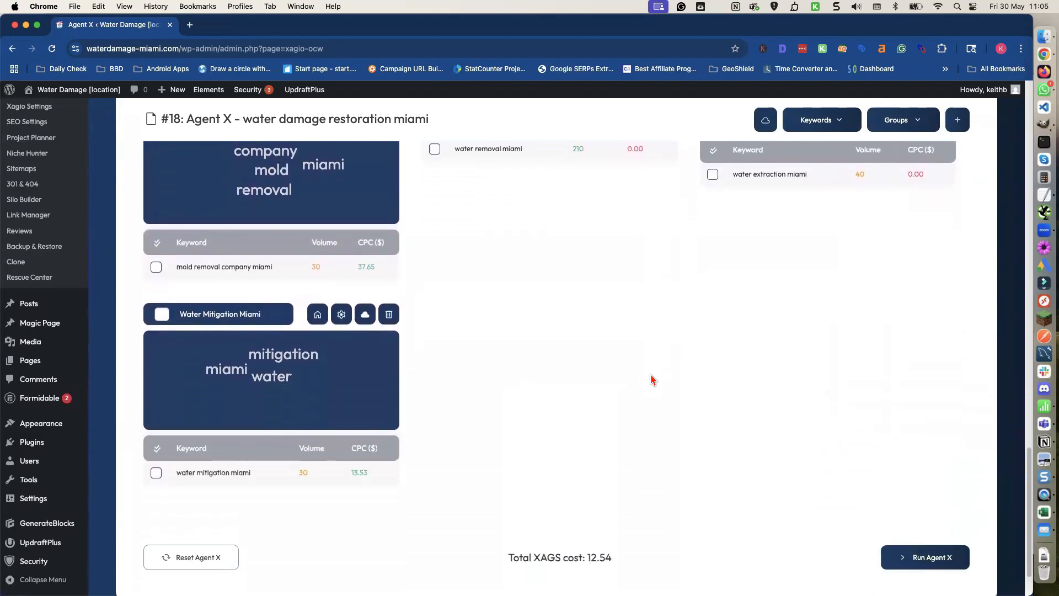
scroll(650, 375, "up", 4)
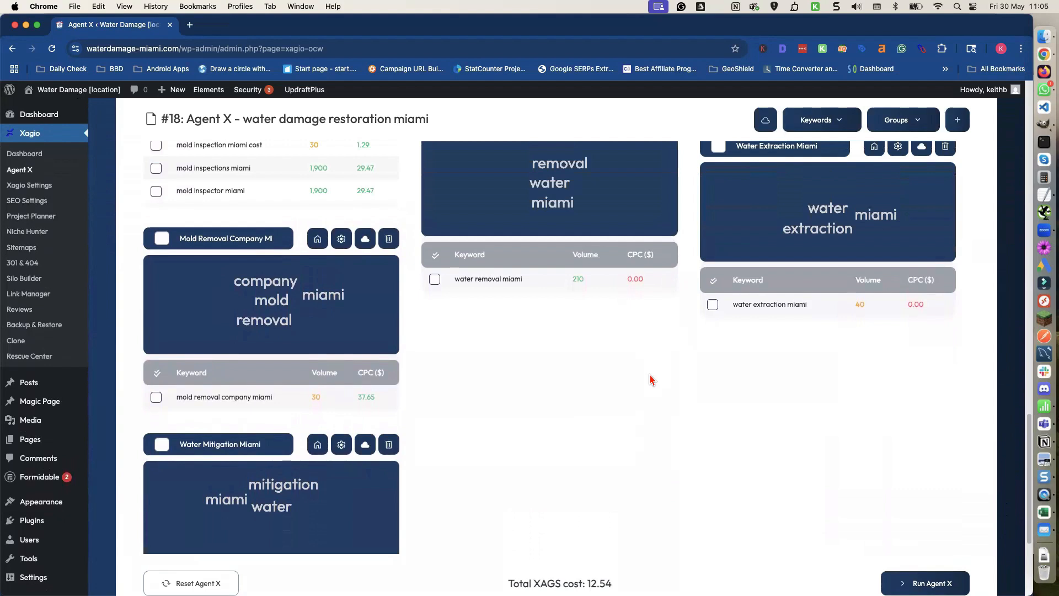
scroll(645, 380, "up", 1)
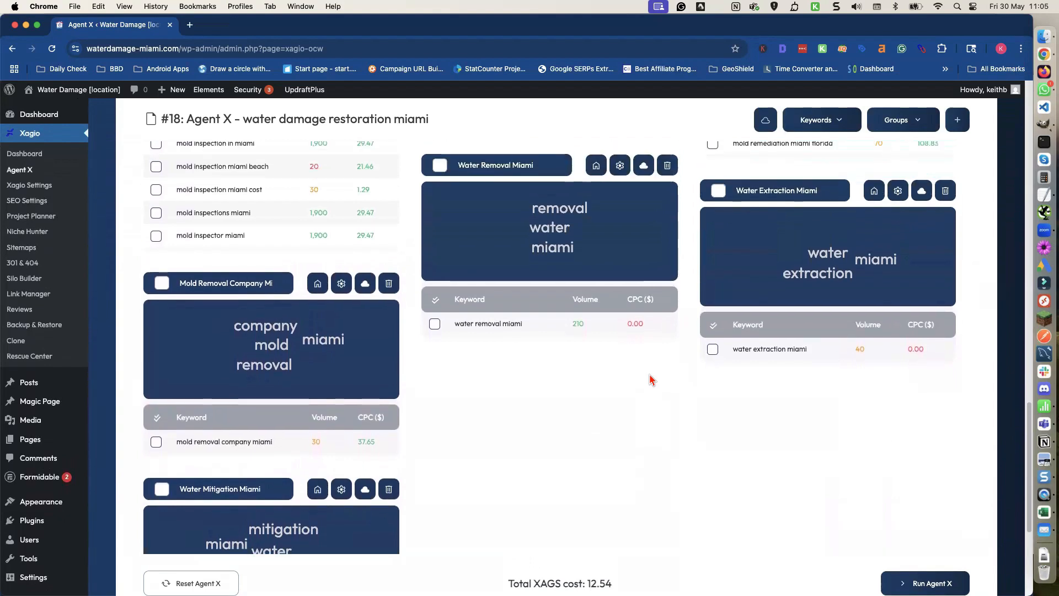
scroll(449, 390, "up", 2)
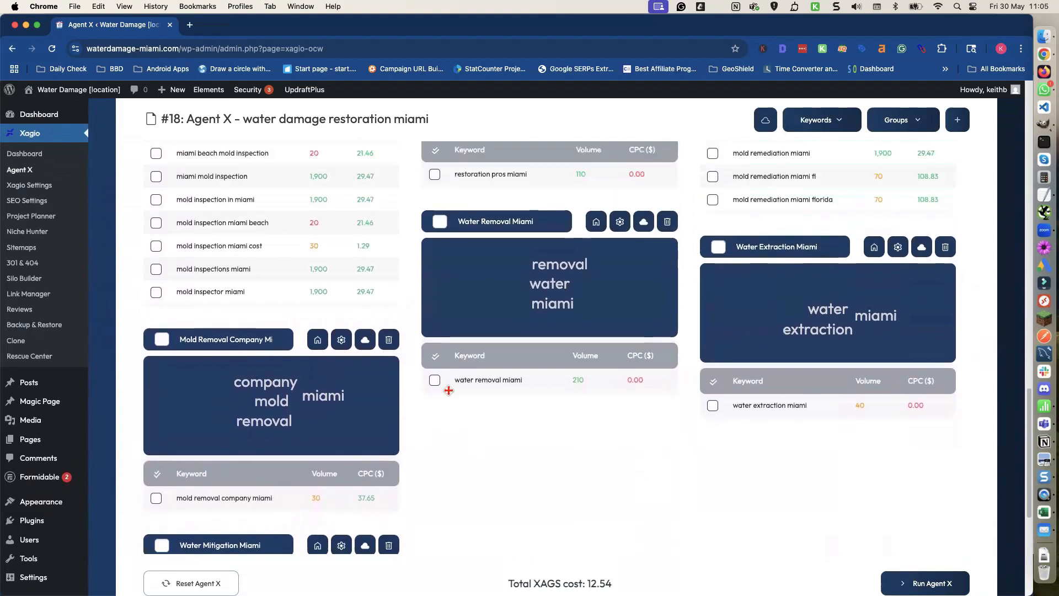
scroll(448, 390, "up", 4)
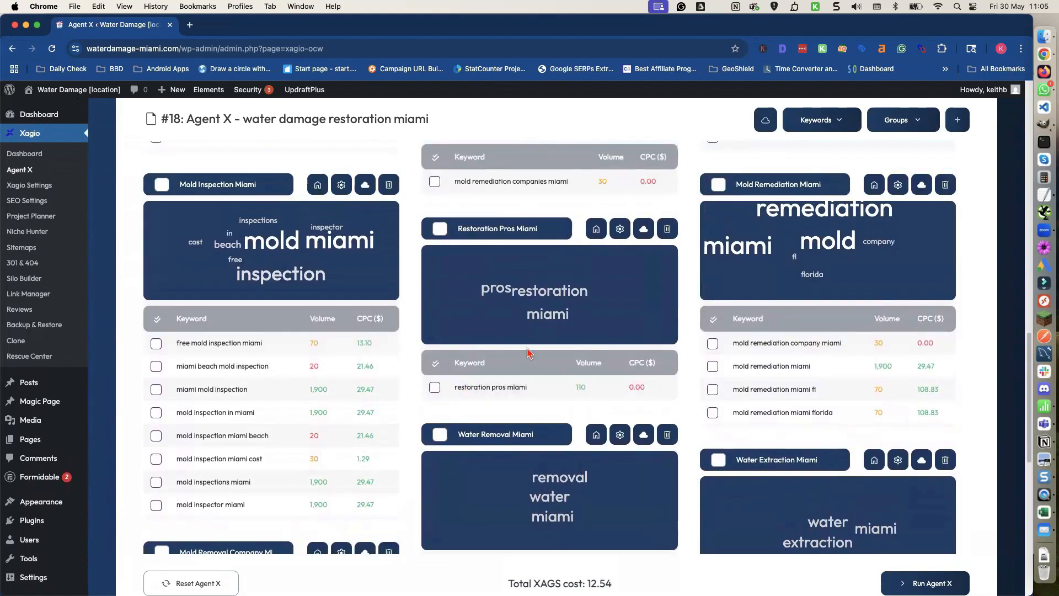
left_click(668, 231)
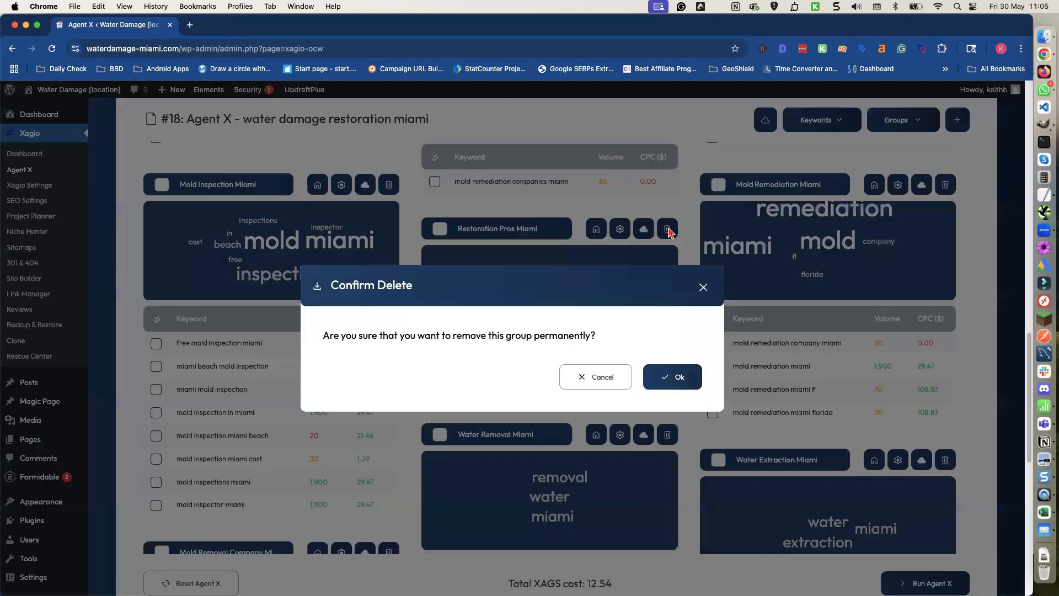
left_click(665, 379)
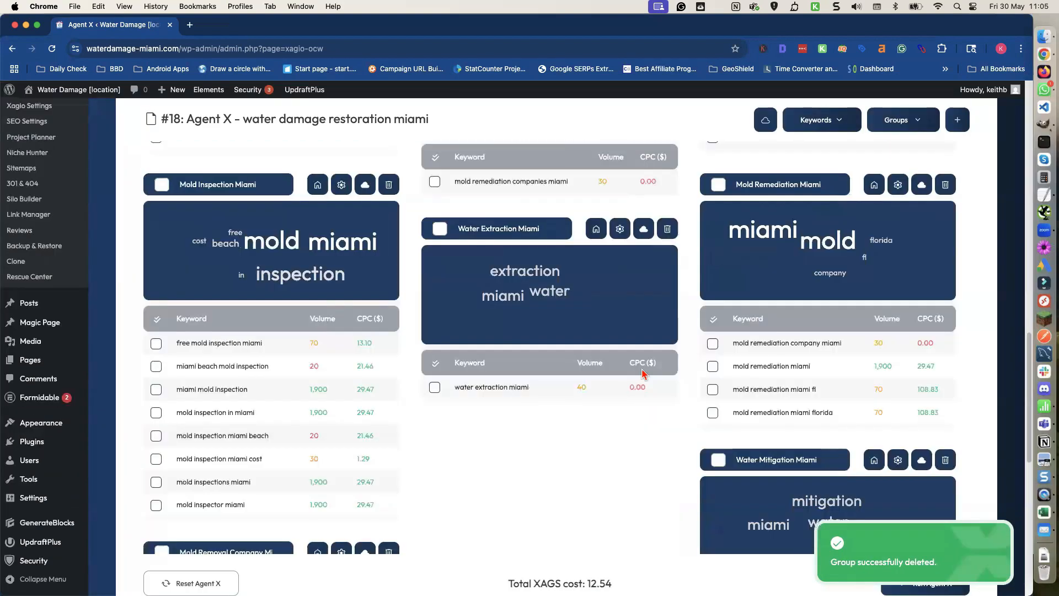
Move the keyword "mold remediation companies miami" from its single-keyword group into the Mold Remediation Miami group
scroll(625, 424, "down", 10)
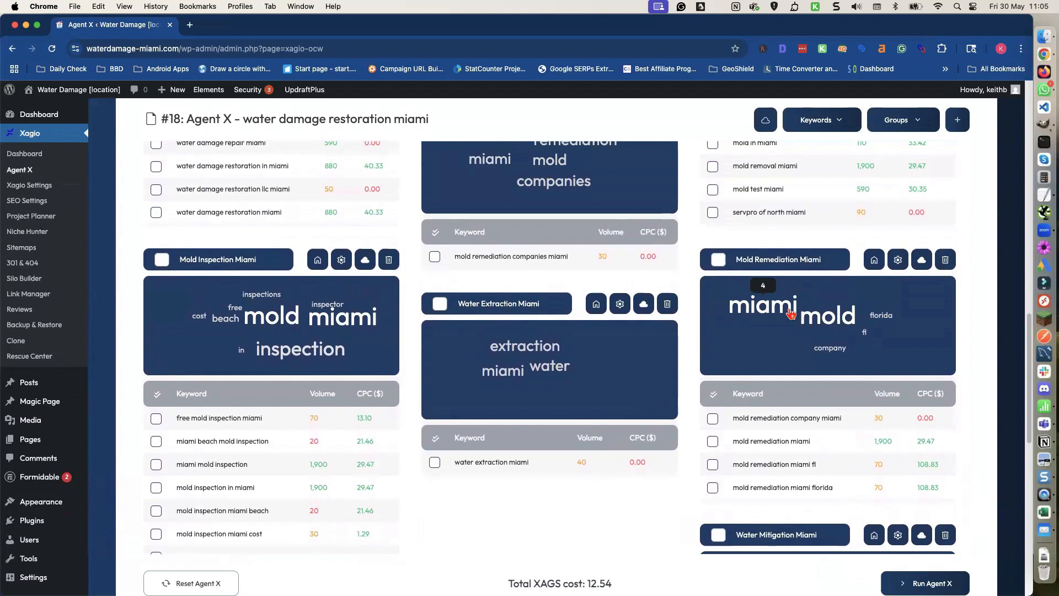
scroll(790, 314, "up", 3)
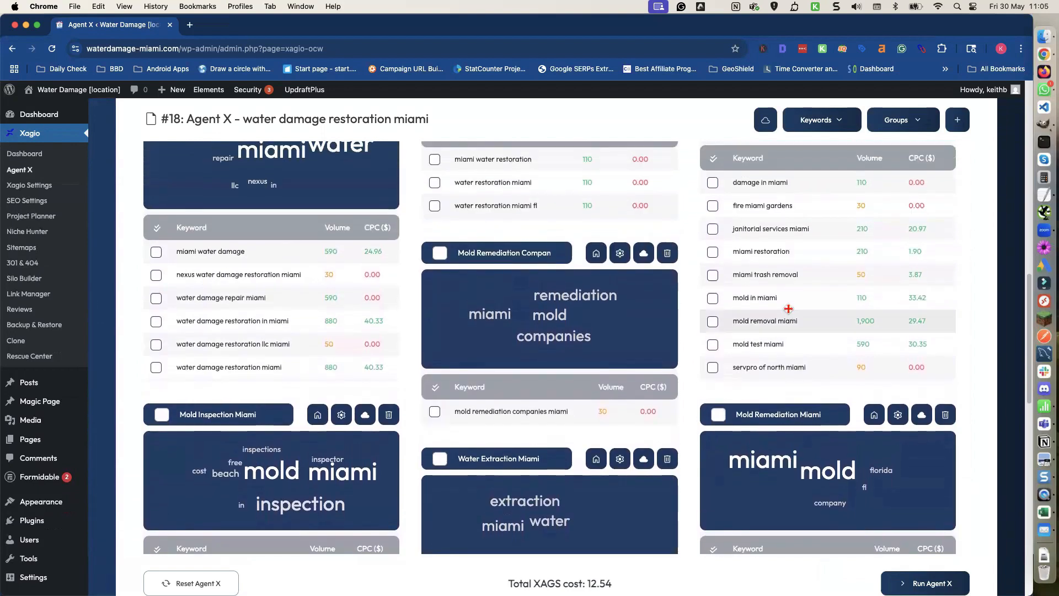
scroll(788, 309, "down", 3)
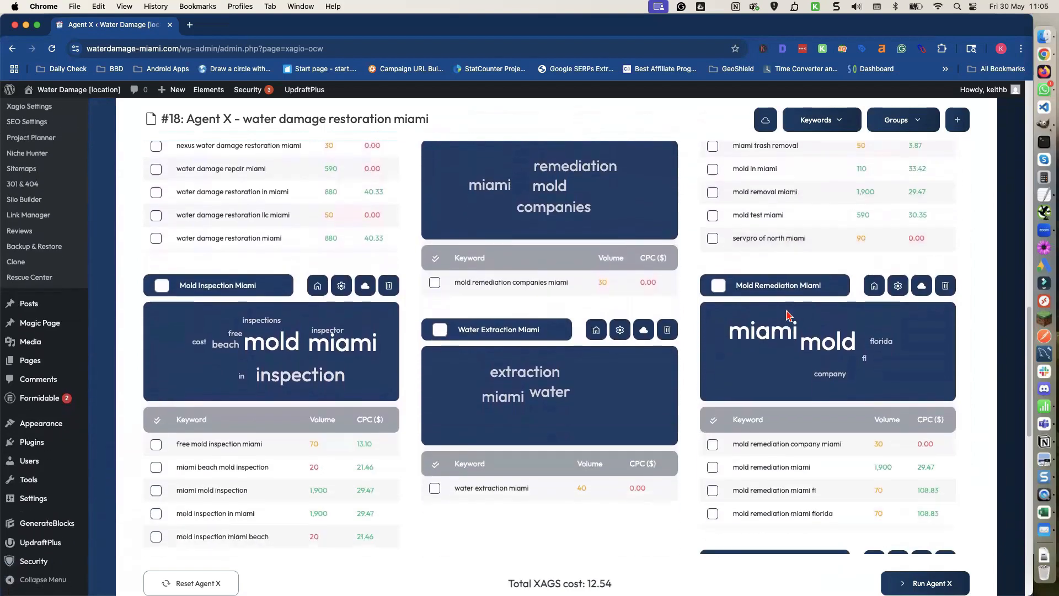
left_click_drag(597, 284, 738, 447)
Permanently delete the emptied mold remediation companies group
scroll(670, 220, "up", 2)
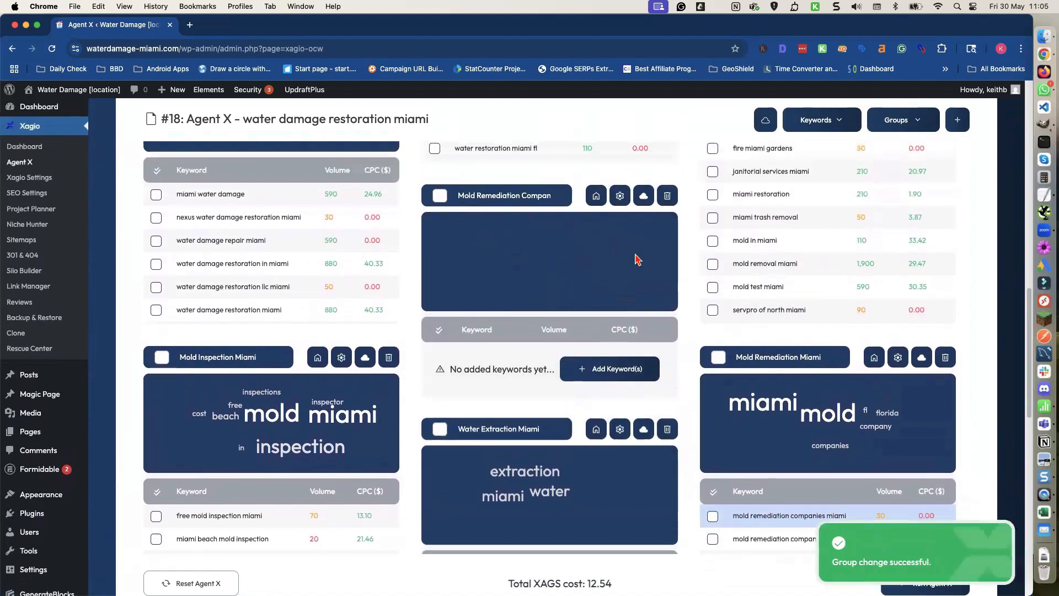
left_click(667, 198)
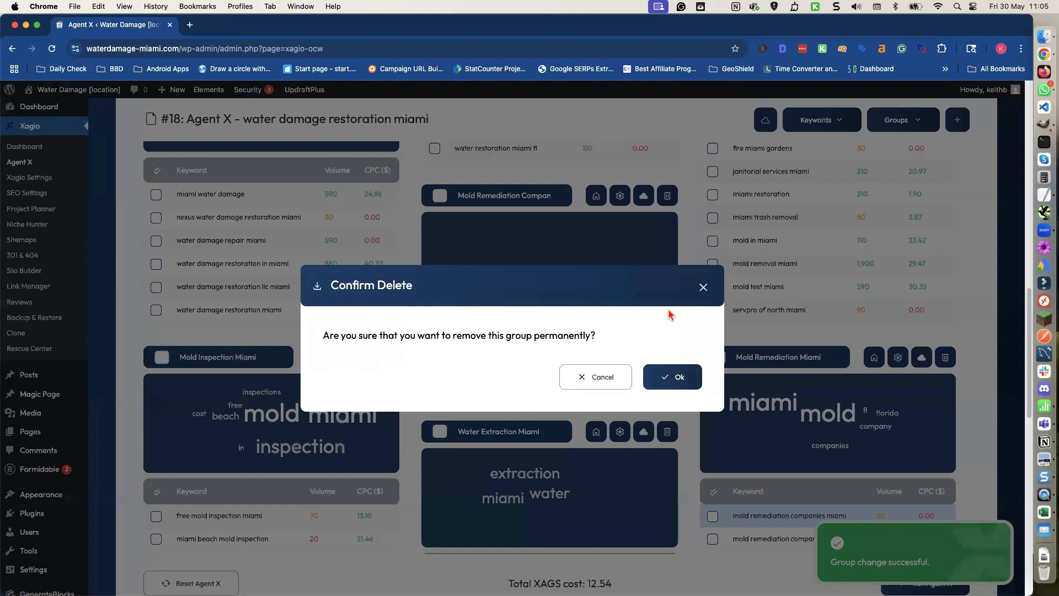
left_click(672, 383)
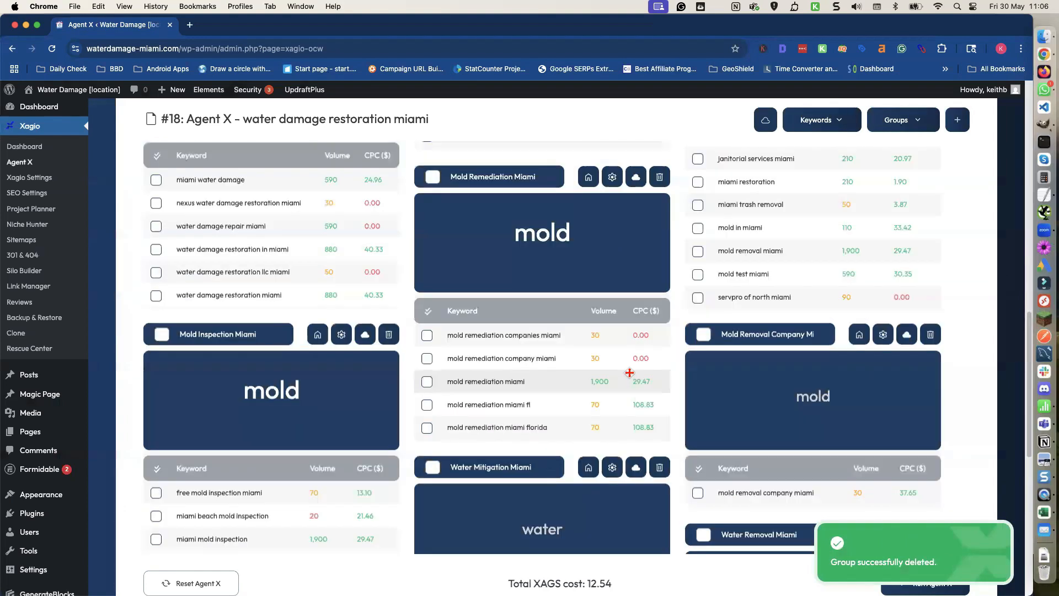
Examine the Miscellaneous group's keywords and the neighbouring groups for keywords that belong in a more specific group
scroll(632, 387, "down", 2)
scroll(627, 428, "down", 1)
scroll(620, 431, "up", 5)
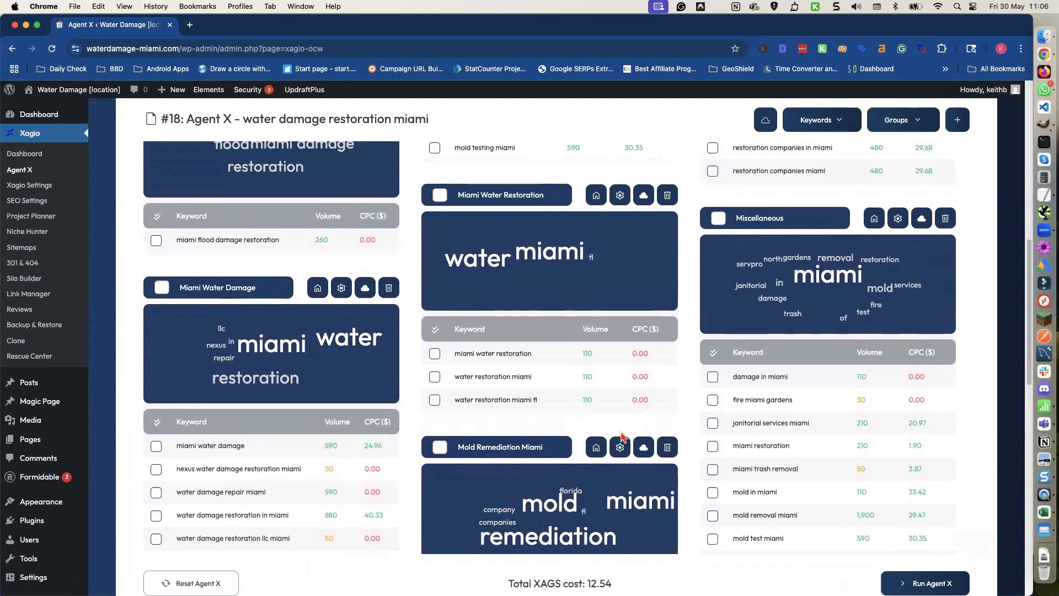
scroll(775, 406, "down", 2)
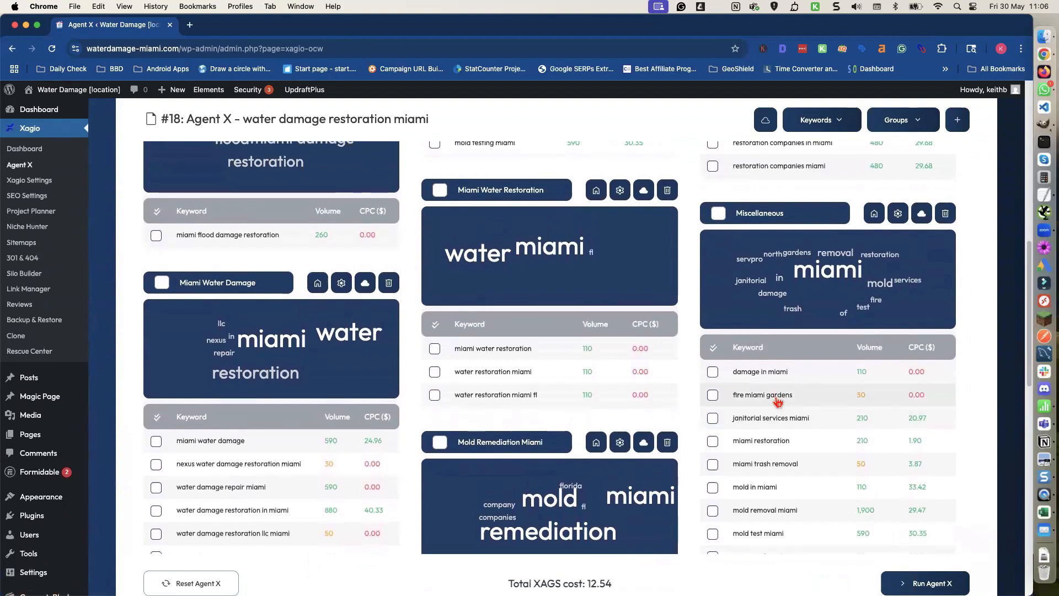
scroll(776, 401, "down", 2)
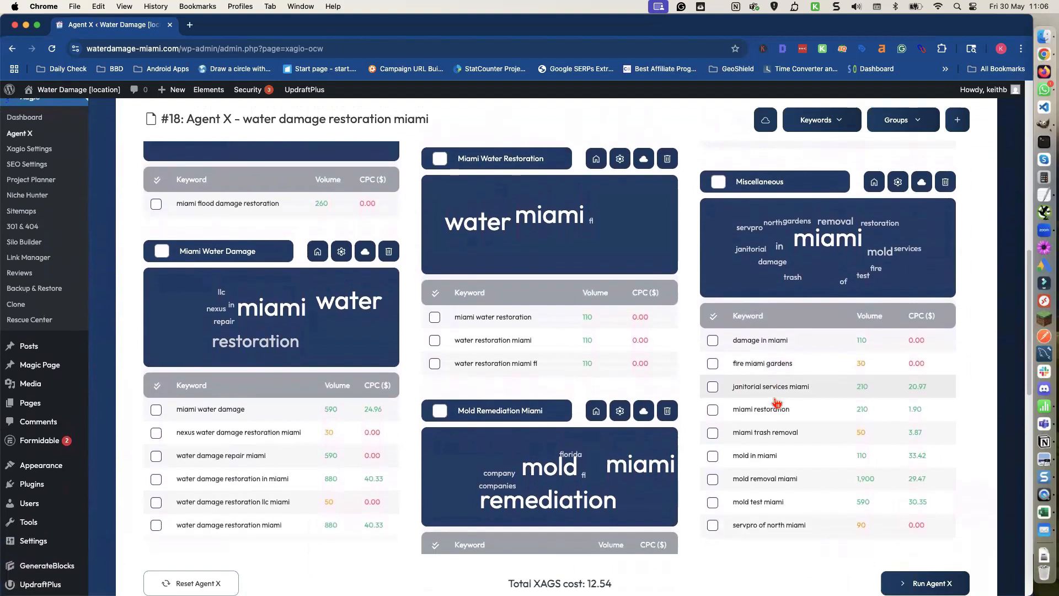
scroll(774, 397, "down", 1)
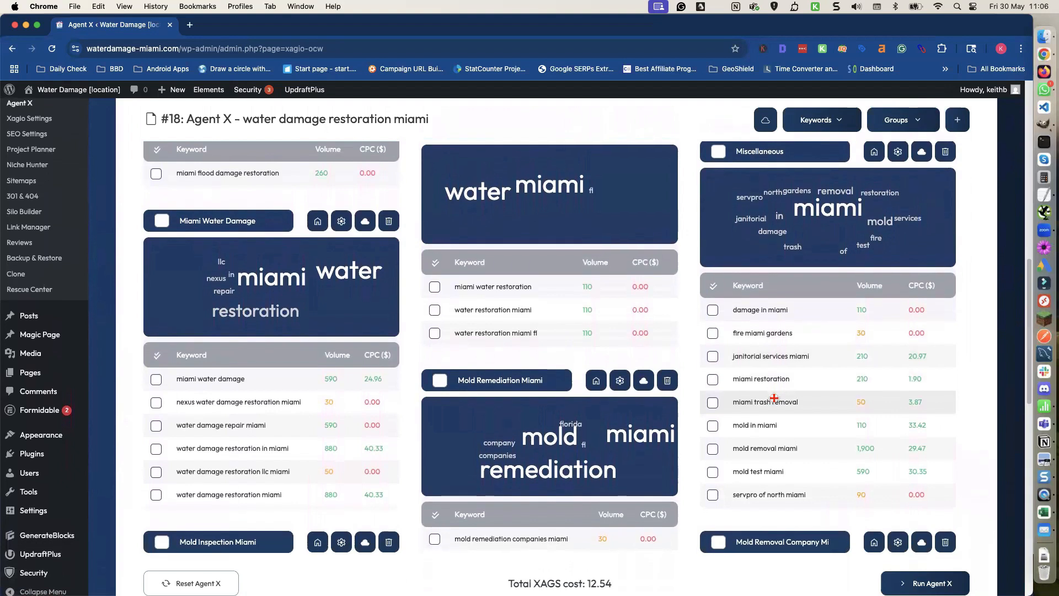
scroll(777, 403, "down", 2)
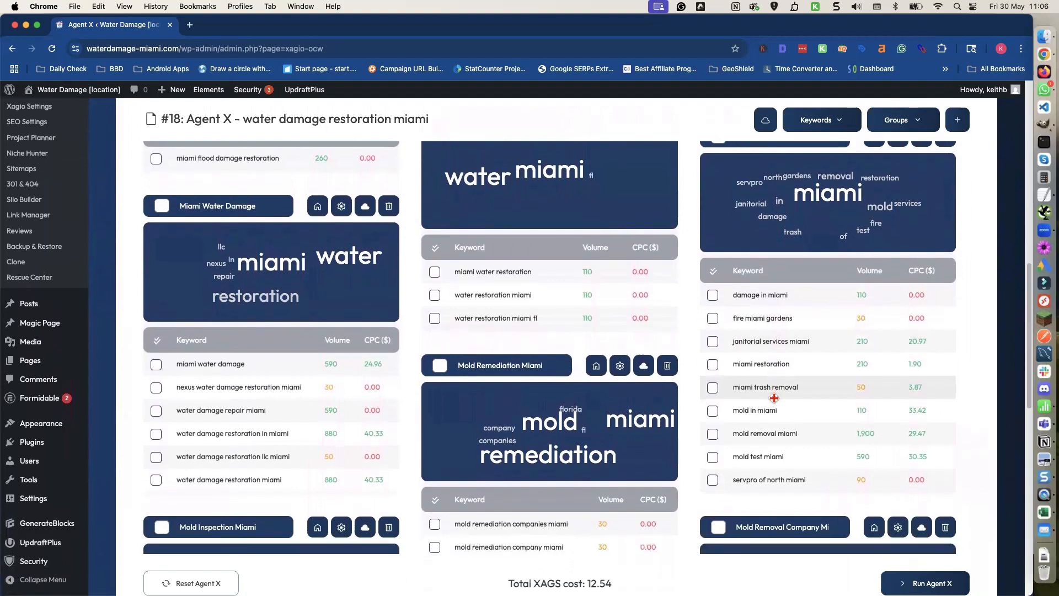
scroll(775, 398, "down", 2)
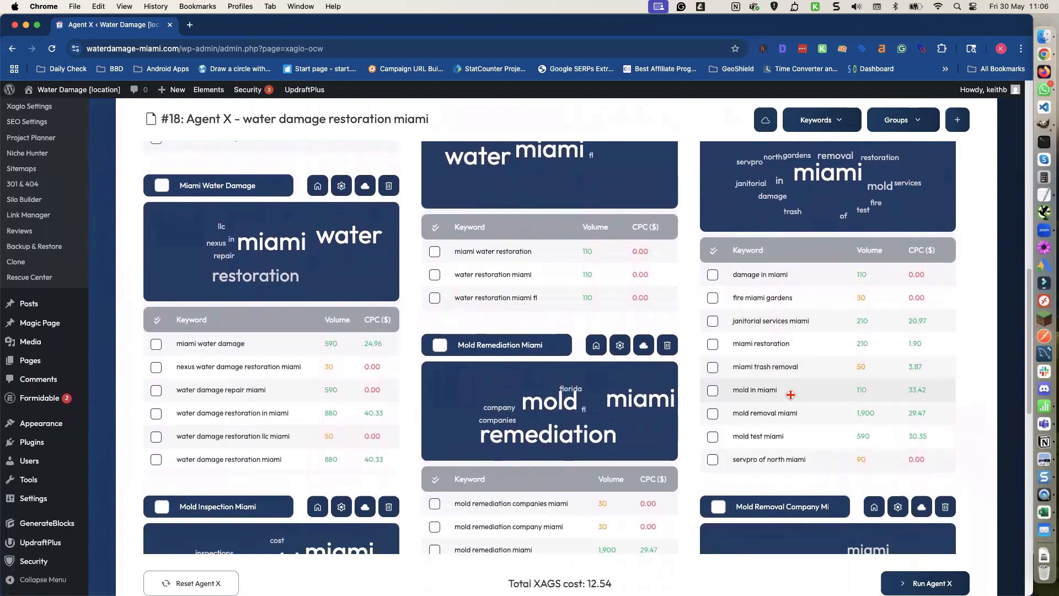
scroll(791, 394, "down", 4)
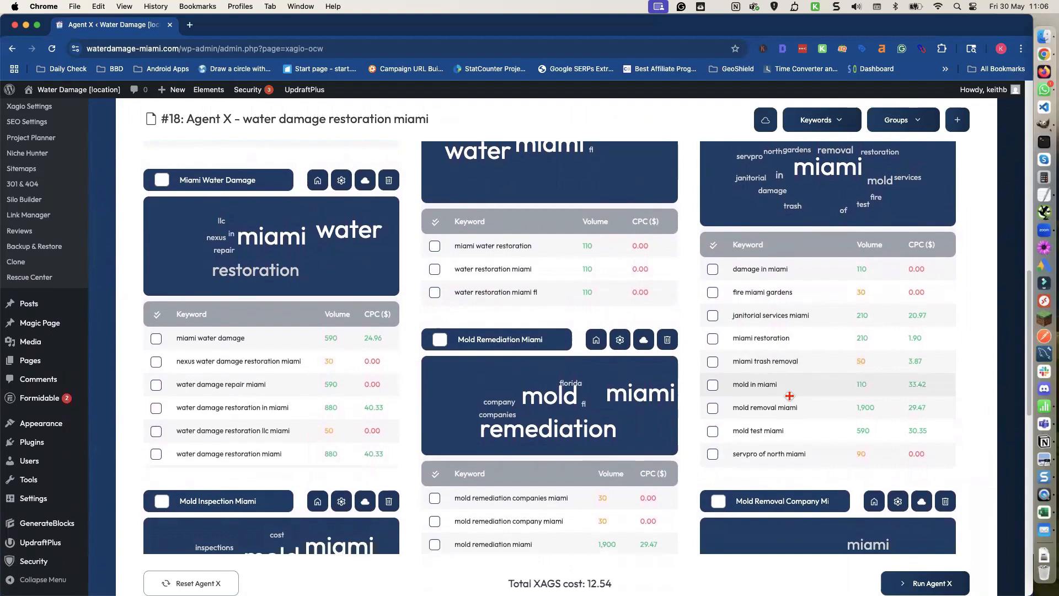
scroll(801, 379, "down", 15)
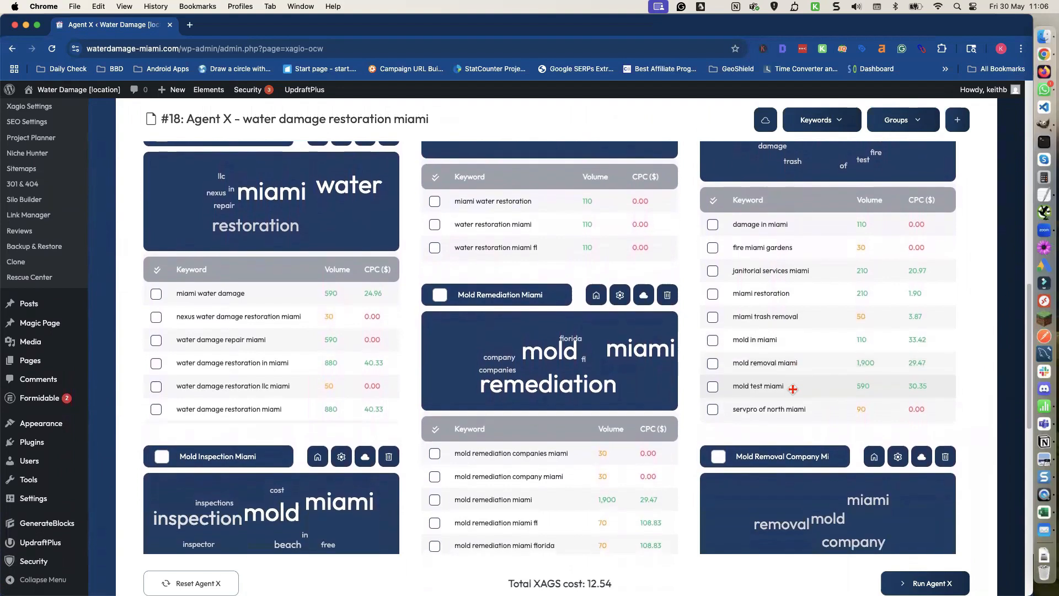
Move the keyword "mold removal miami" from the Miscellaneous group into the mold removal company group
scroll(793, 394, "up", 8)
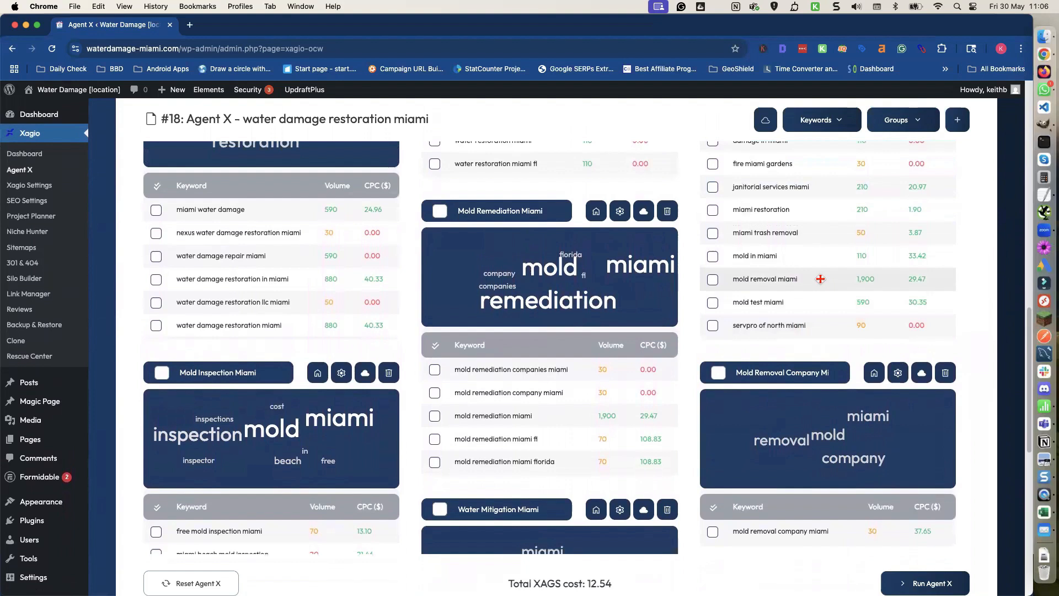
left_click(819, 280)
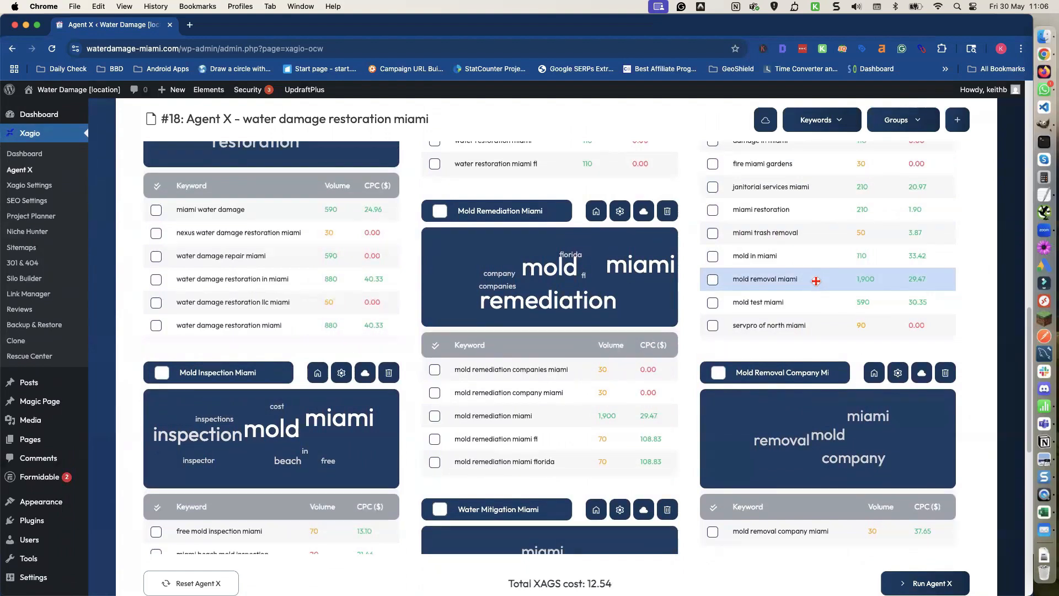
left_click_drag(809, 288, 740, 522)
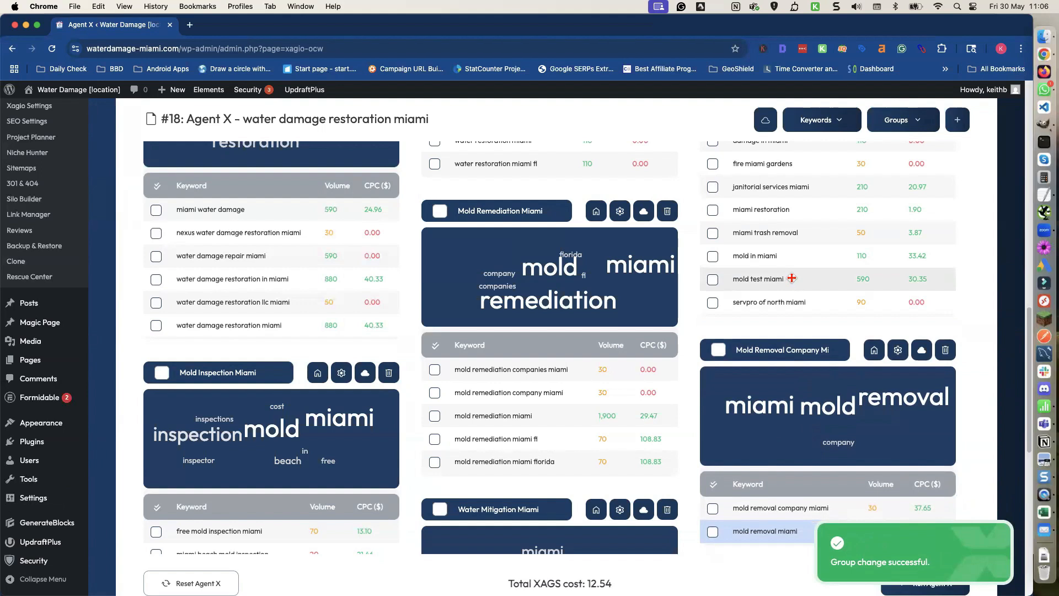
Review the Miscellaneous keywords against the mold testing, restoration, mold inspection and water service groups for further regrouping
scroll(790, 279, "up", 3)
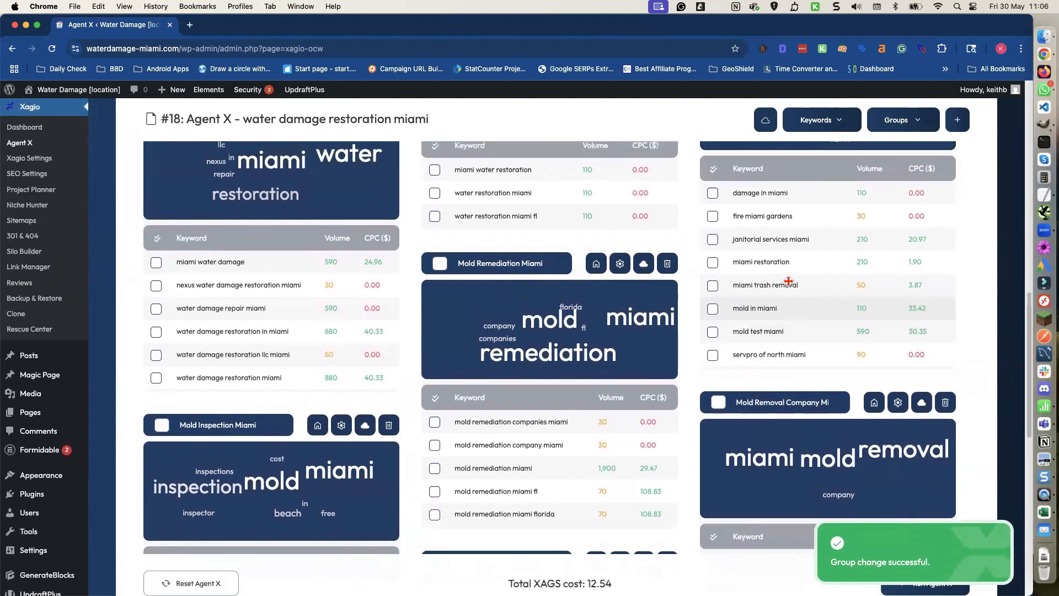
scroll(789, 282, "up", 5)
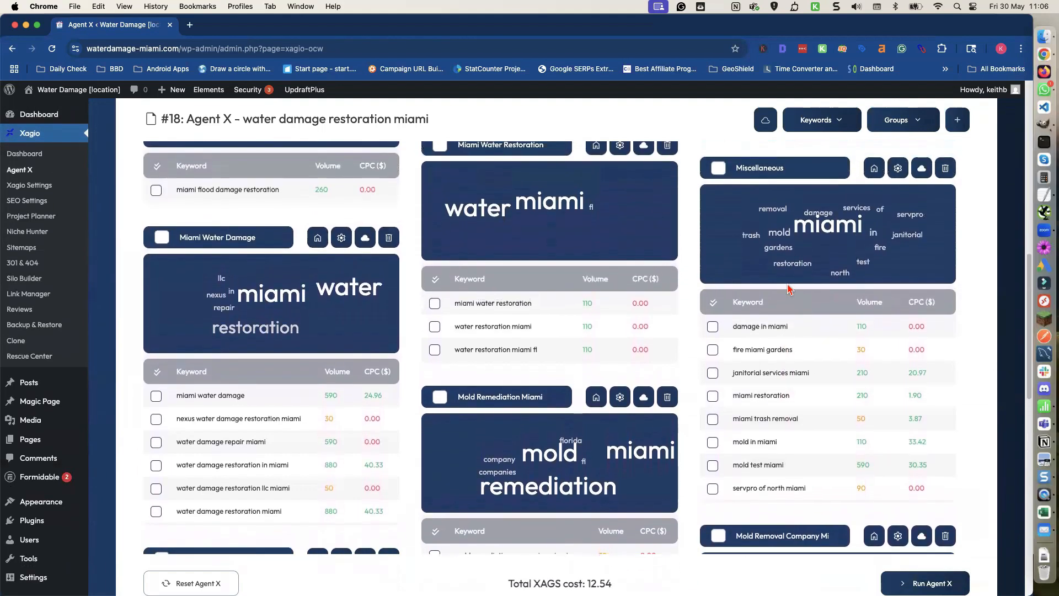
scroll(789, 288, "up", 10)
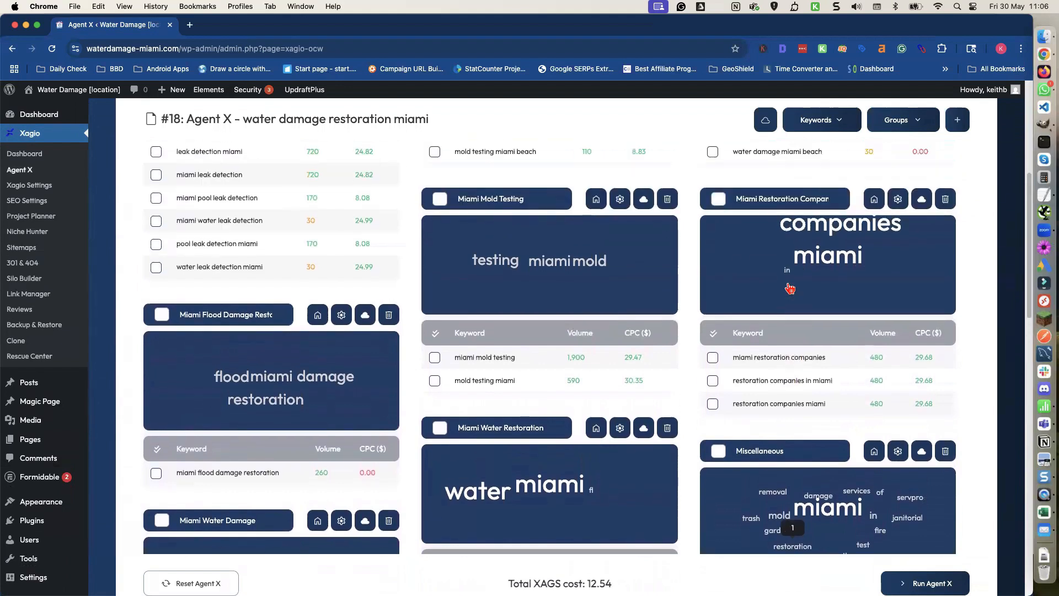
scroll(789, 287, "down", 14)
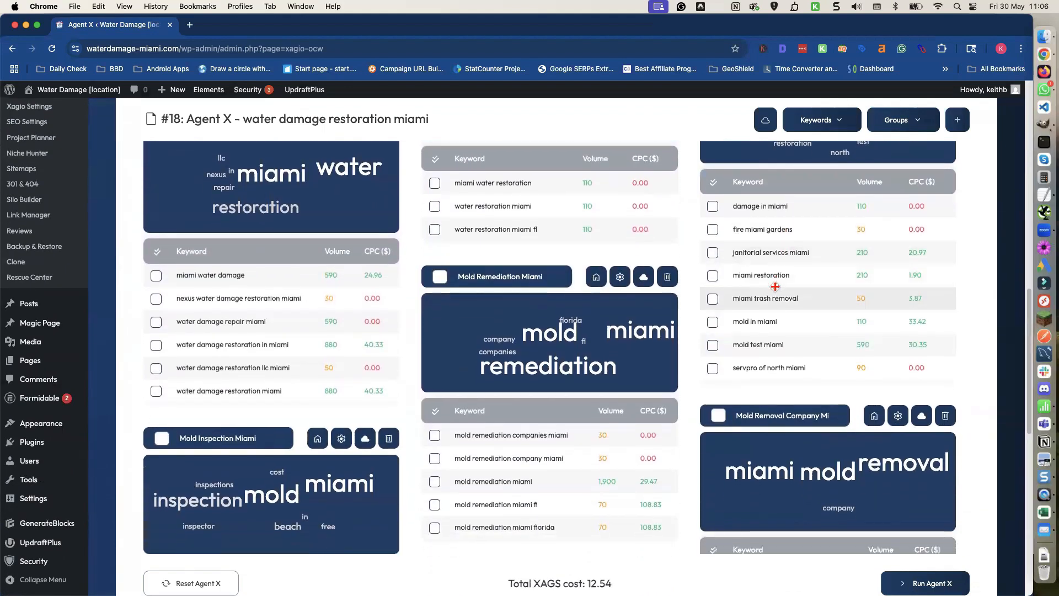
scroll(566, 331, "down", 3)
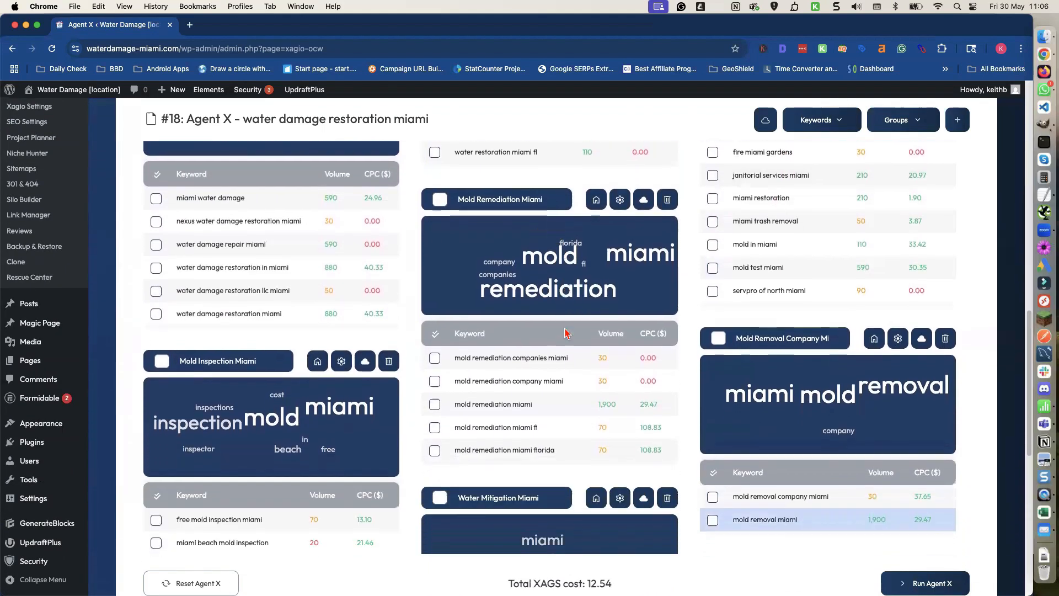
scroll(565, 331, "down", 9)
scroll(566, 331, "down", 7)
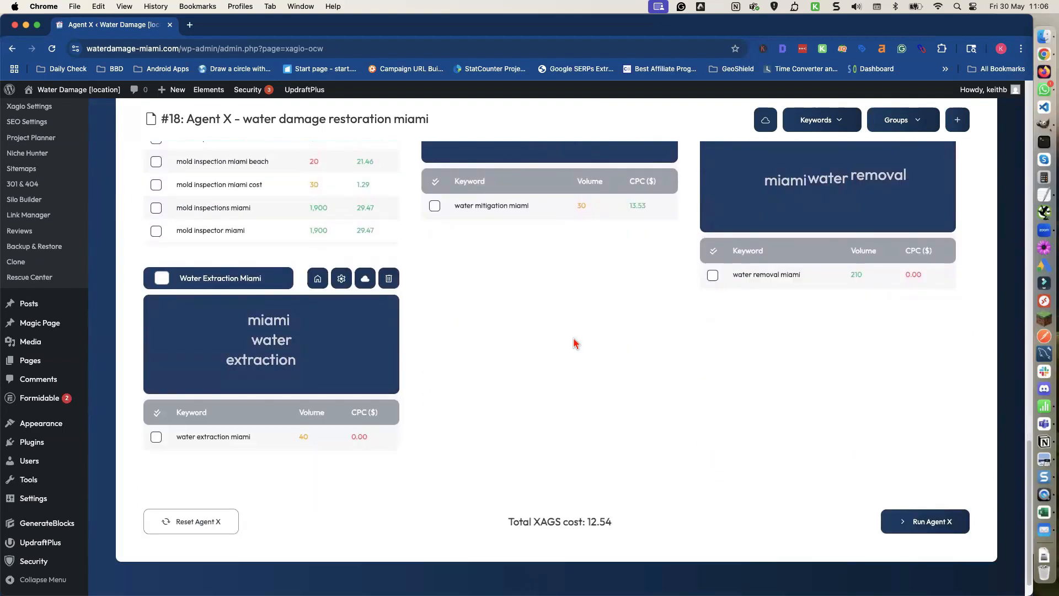
scroll(574, 343, "up", 2)
scroll(574, 343, "up", 9)
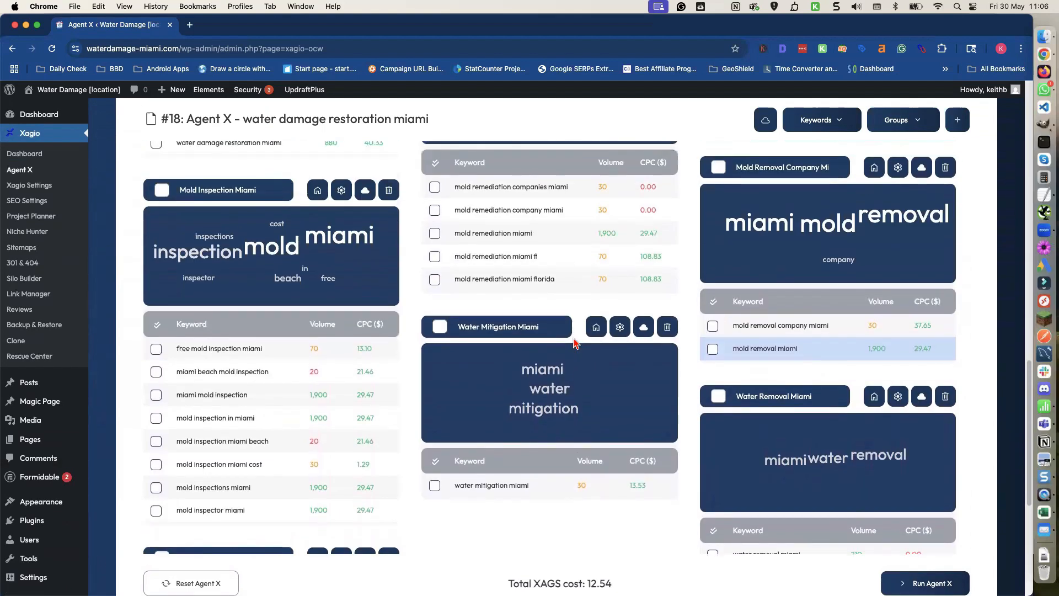
Move the keyword "mold test miami" from the Miscellaneous group into the Miami Mold Testing group
scroll(574, 343, "up", 1)
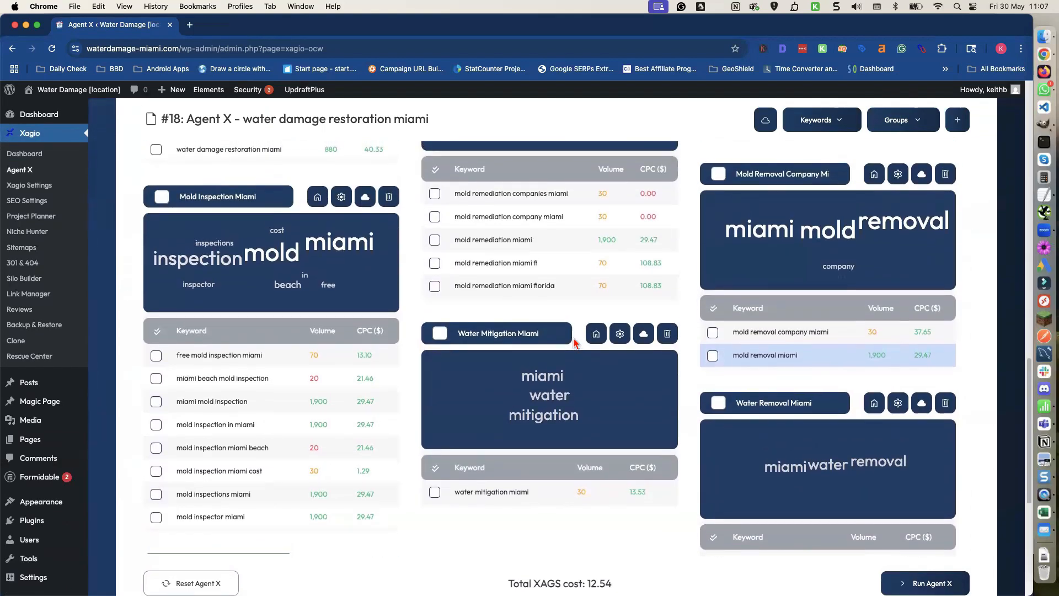
scroll(574, 343, "up", 2)
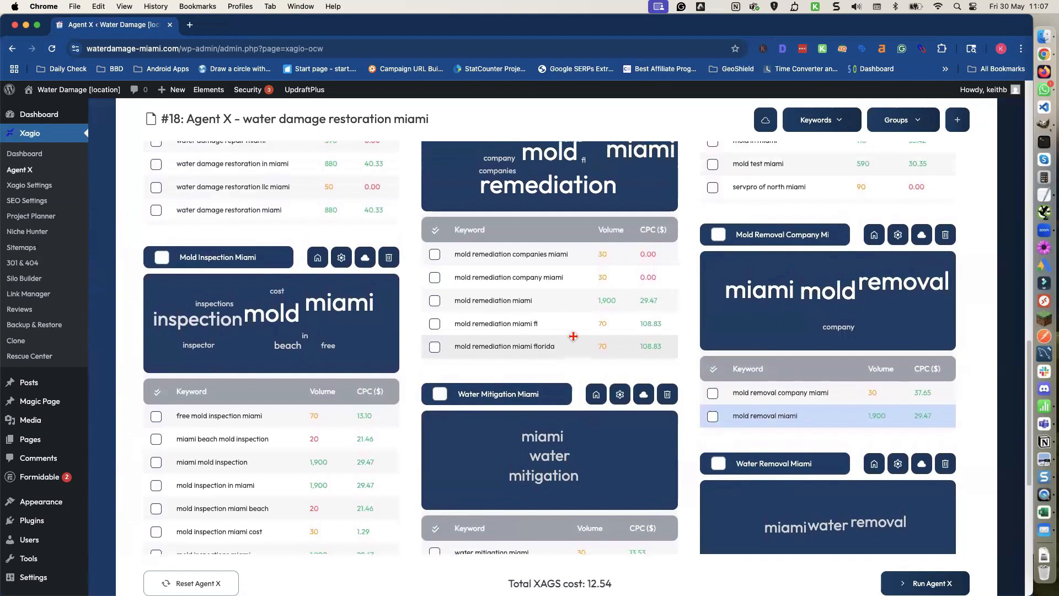
scroll(574, 336, "up", 4)
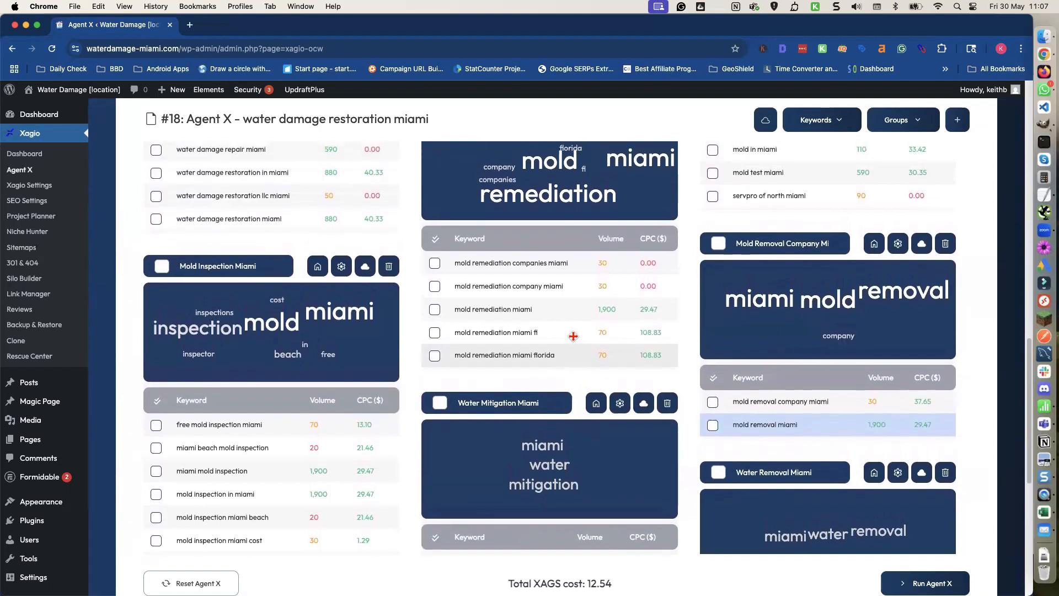
scroll(574, 337, "up", 4)
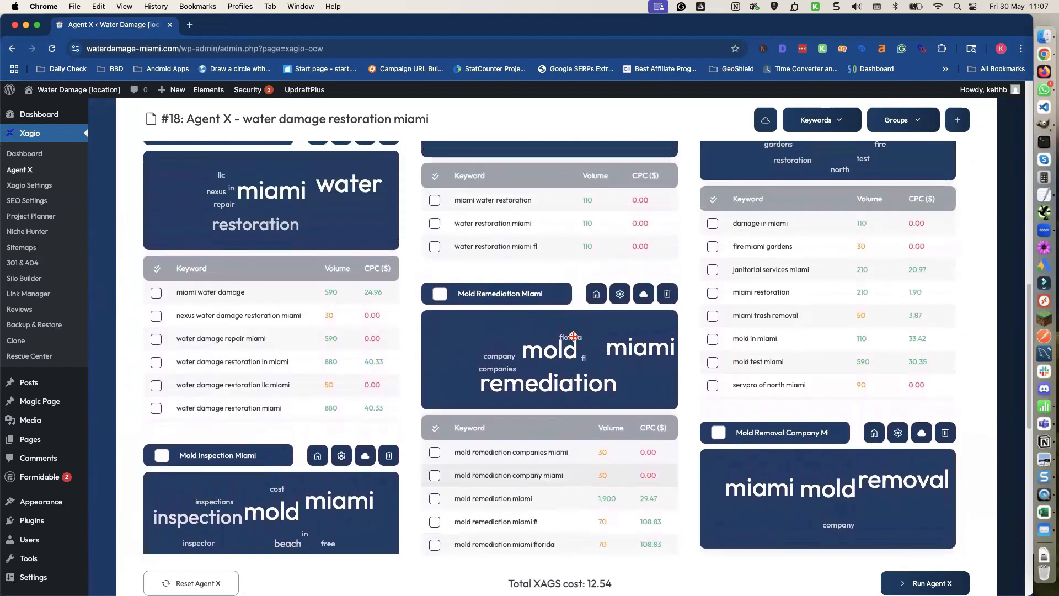
scroll(574, 343, "up", 7)
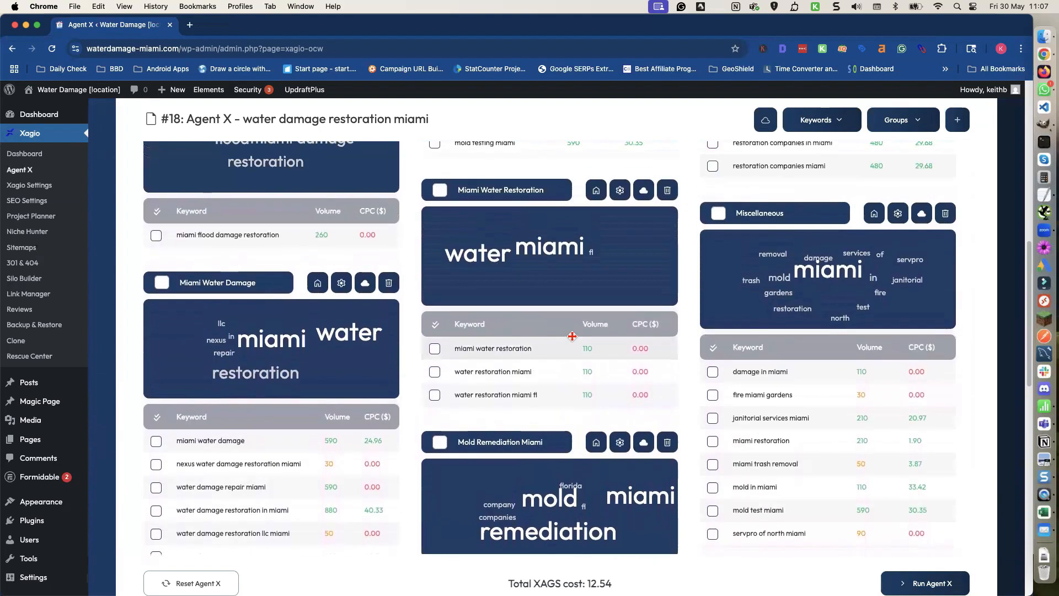
scroll(574, 341, "up", 5)
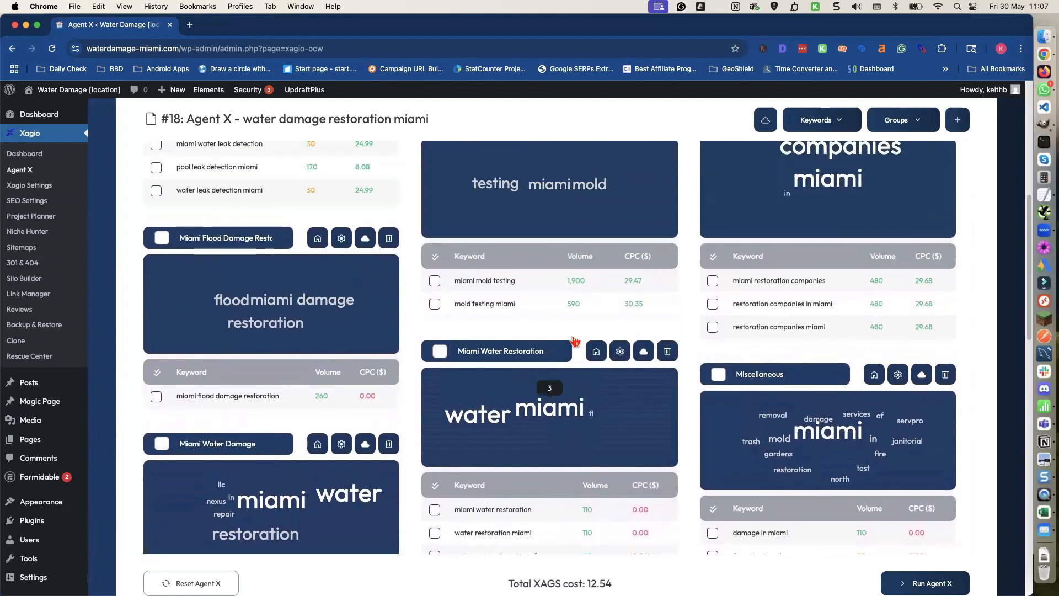
scroll(574, 342, "down", 10)
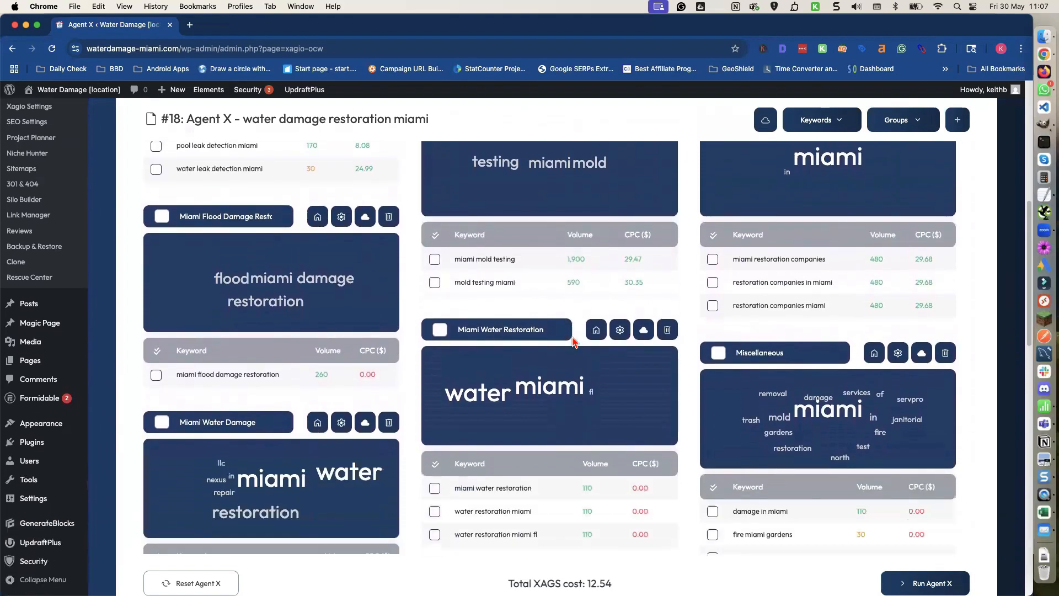
scroll(572, 336, "down", 9)
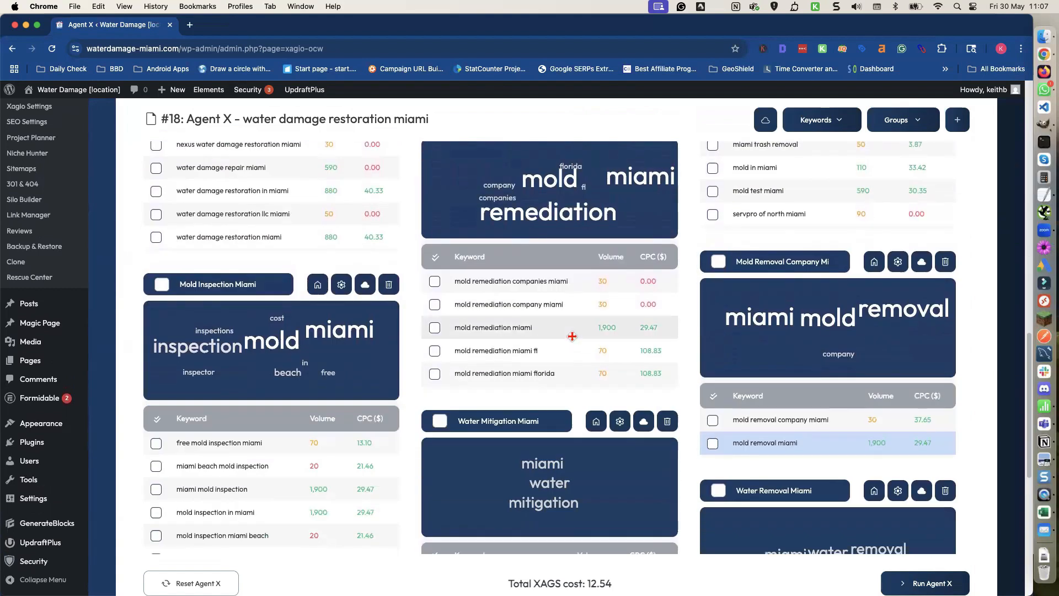
scroll(572, 336, "down", 2)
scroll(572, 336, "up", 9)
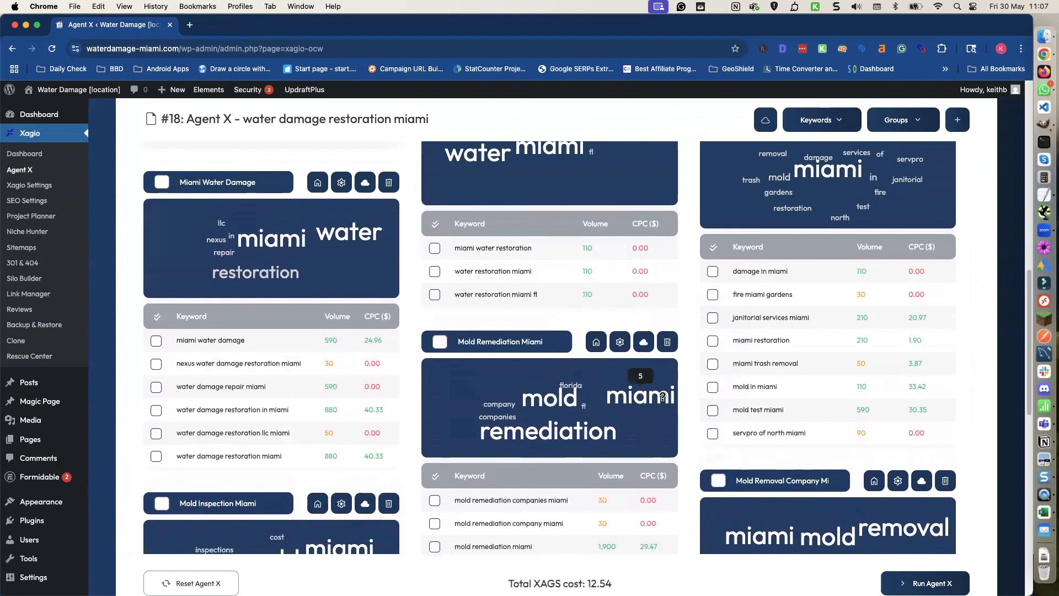
left_click_drag(802, 408, 456, 164)
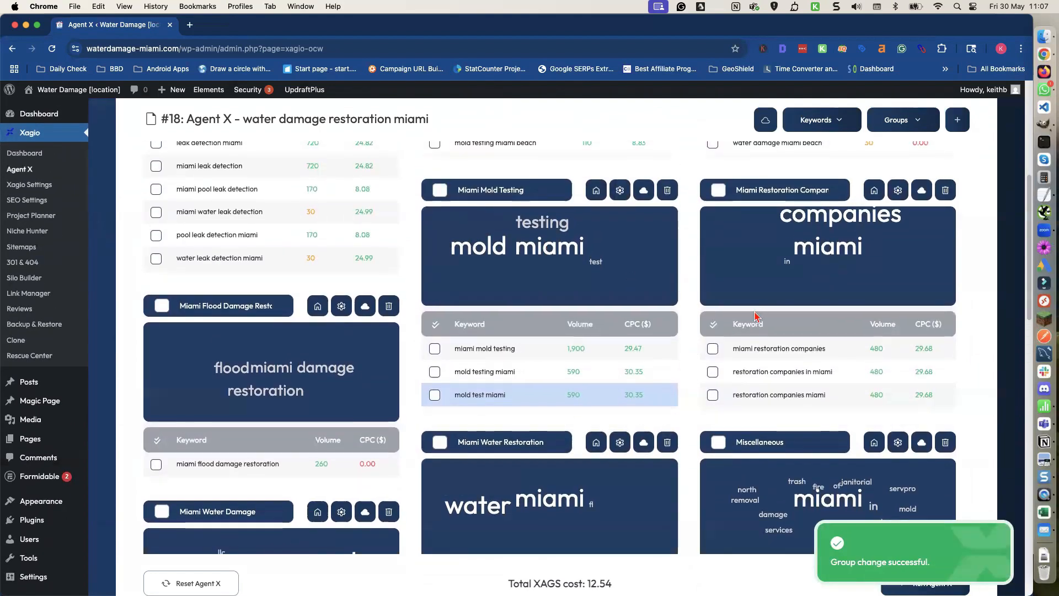
Permanently delete the Miscellaneous group together with its leftover keywords
scroll(749, 315, "down", 4)
scroll(748, 316, "down", 6)
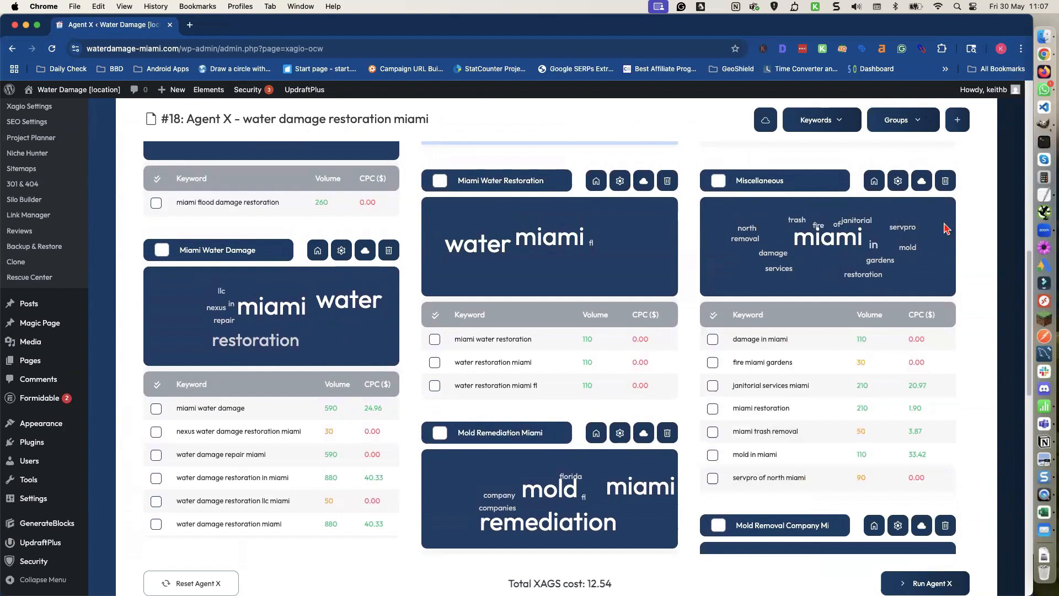
left_click(945, 184)
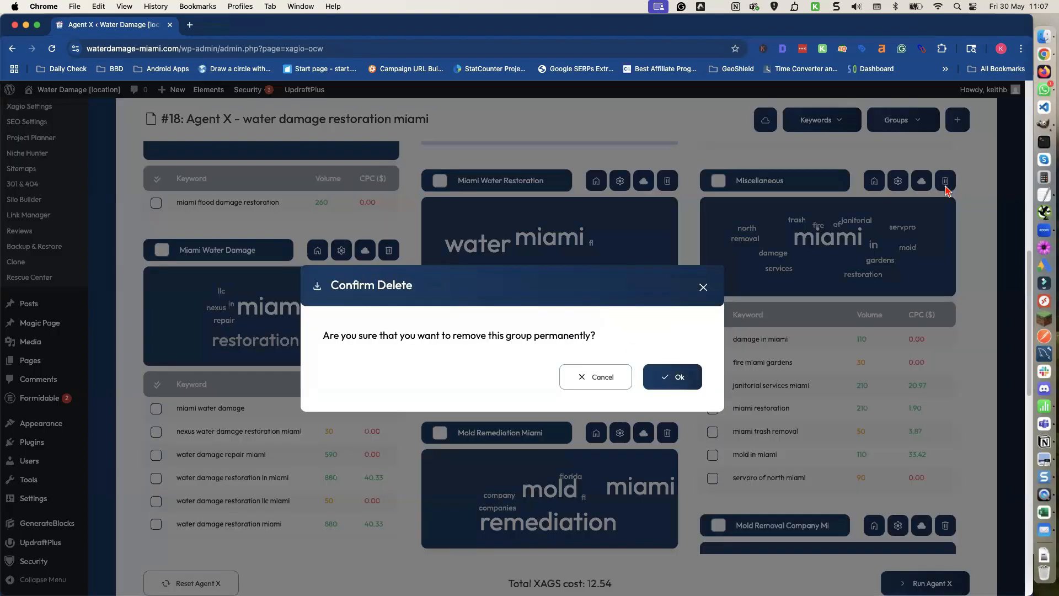
left_click(671, 379)
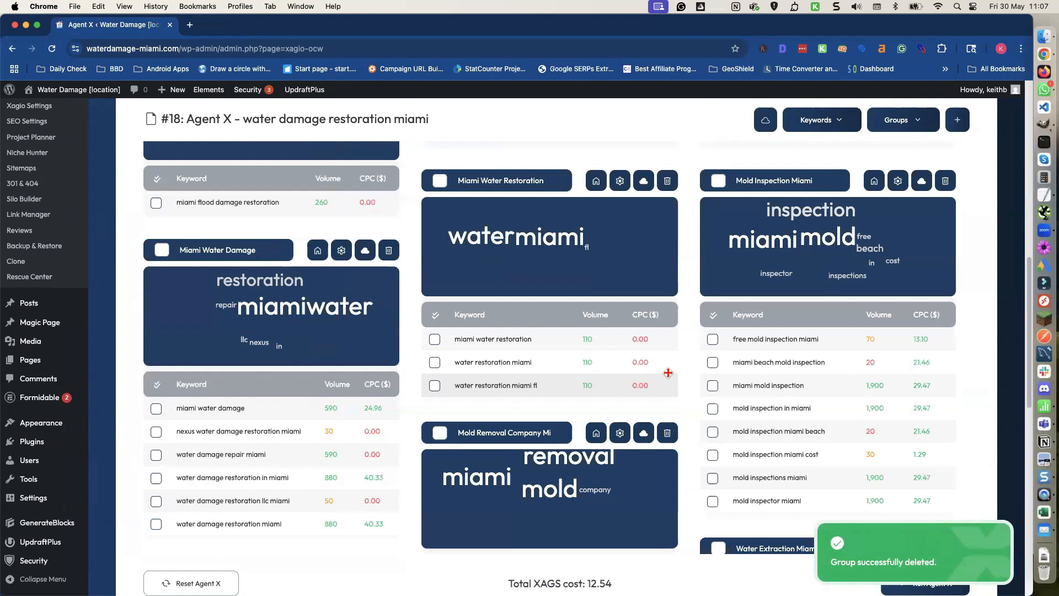
Seed a new keyword group from the word "mitigation" in the global word cloud
scroll(670, 379, "up", 5)
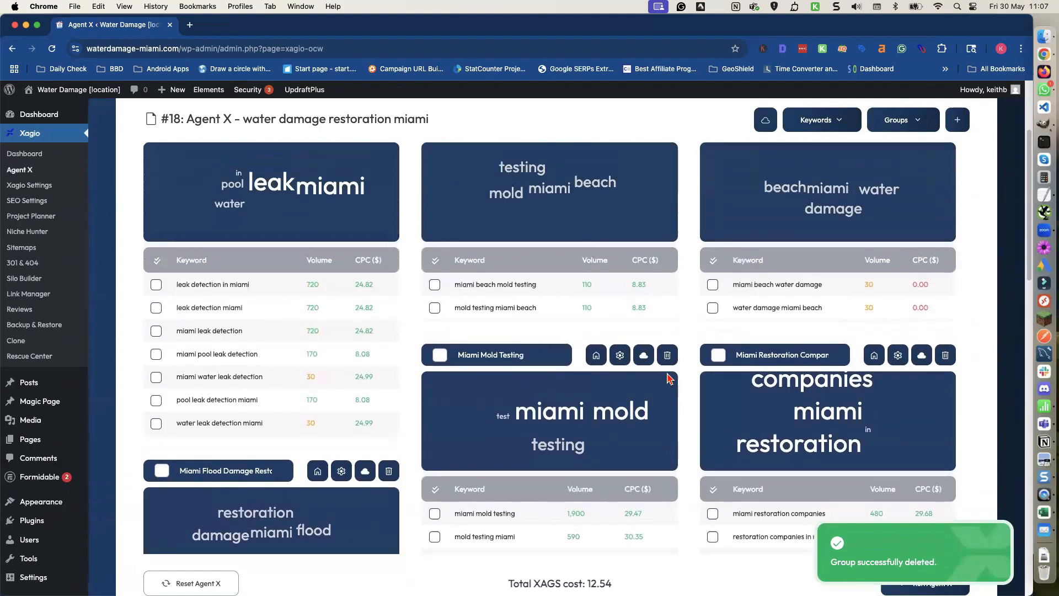
scroll(668, 373, "up", 1)
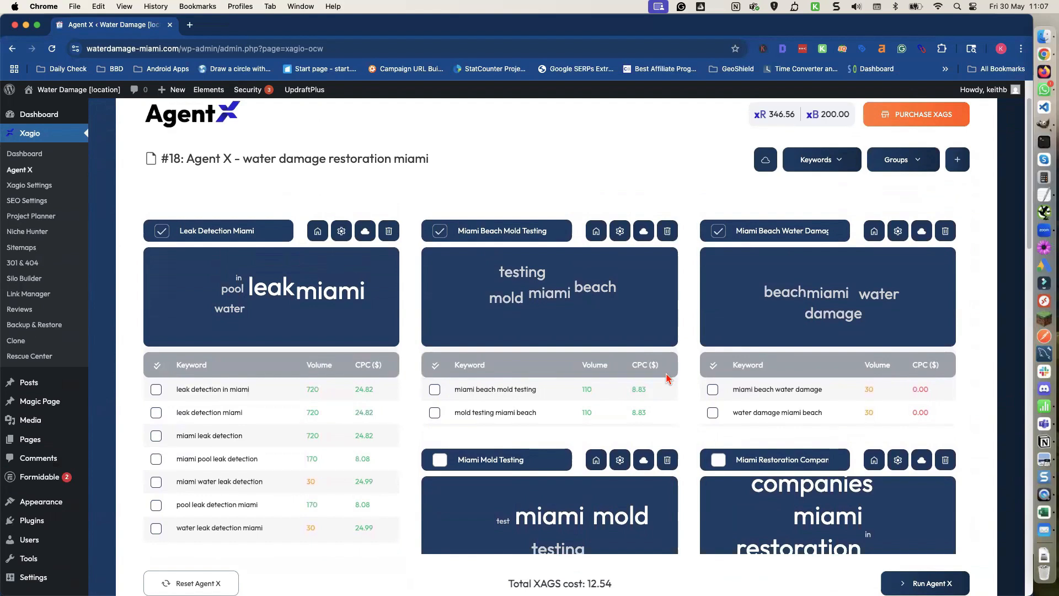
scroll(668, 378, "up", 3)
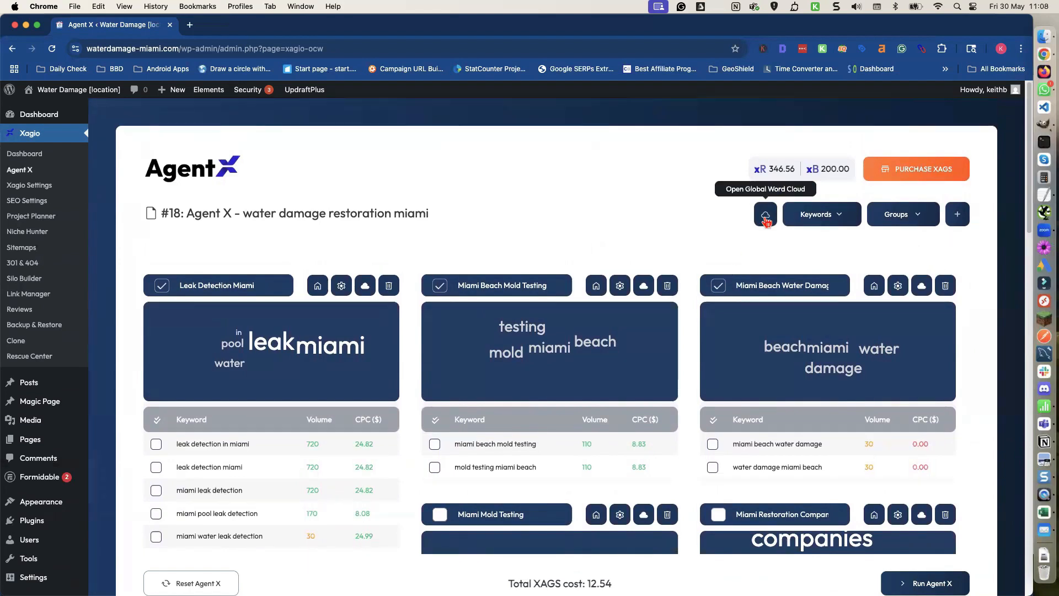
scroll(726, 315, "down", 4)
scroll(724, 323, "up", 4)
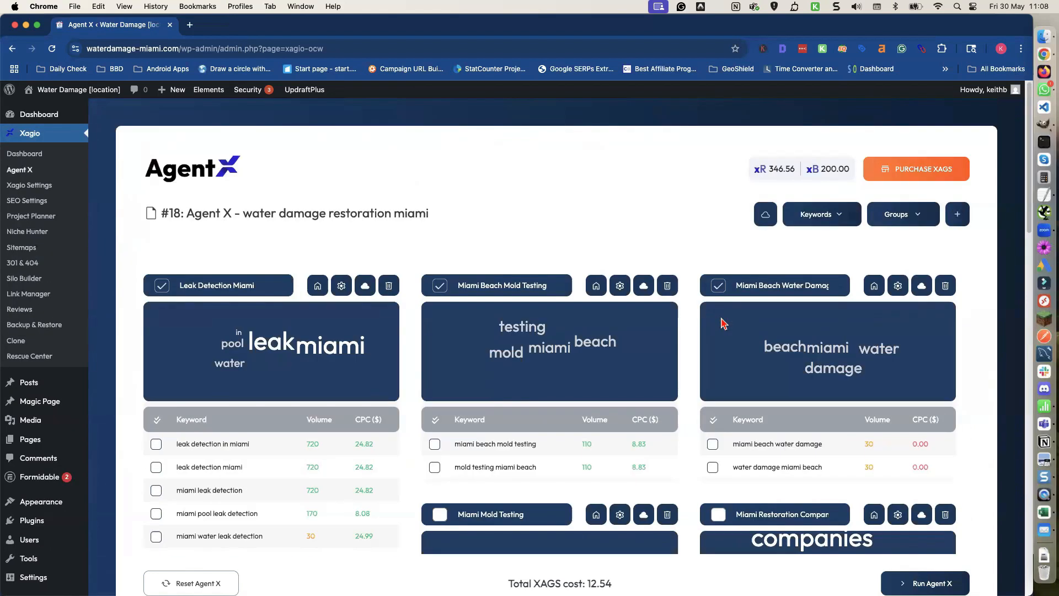
left_click(766, 221)
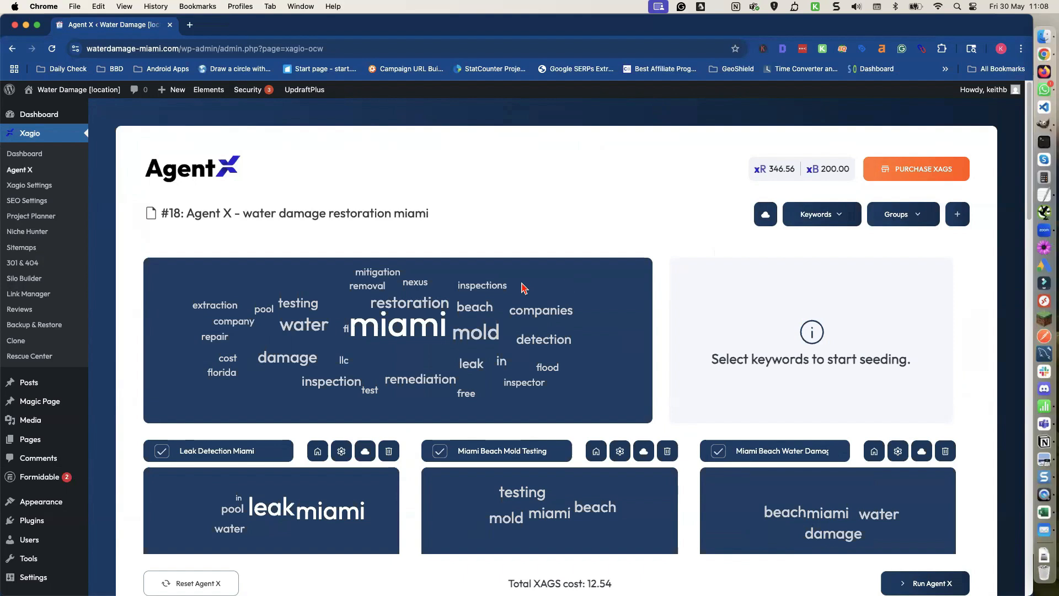
left_click(375, 274)
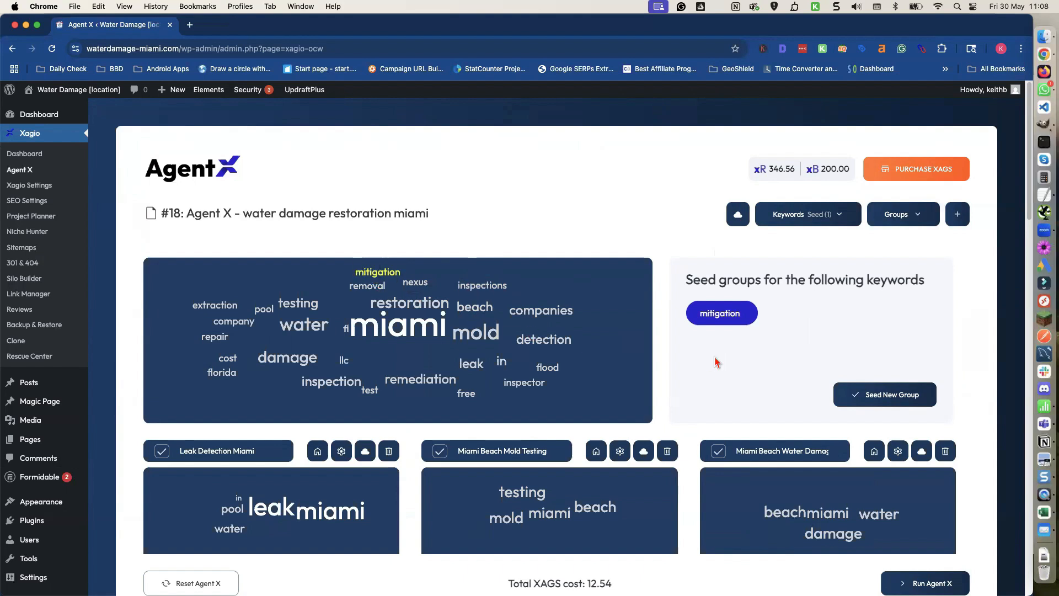
left_click(881, 397)
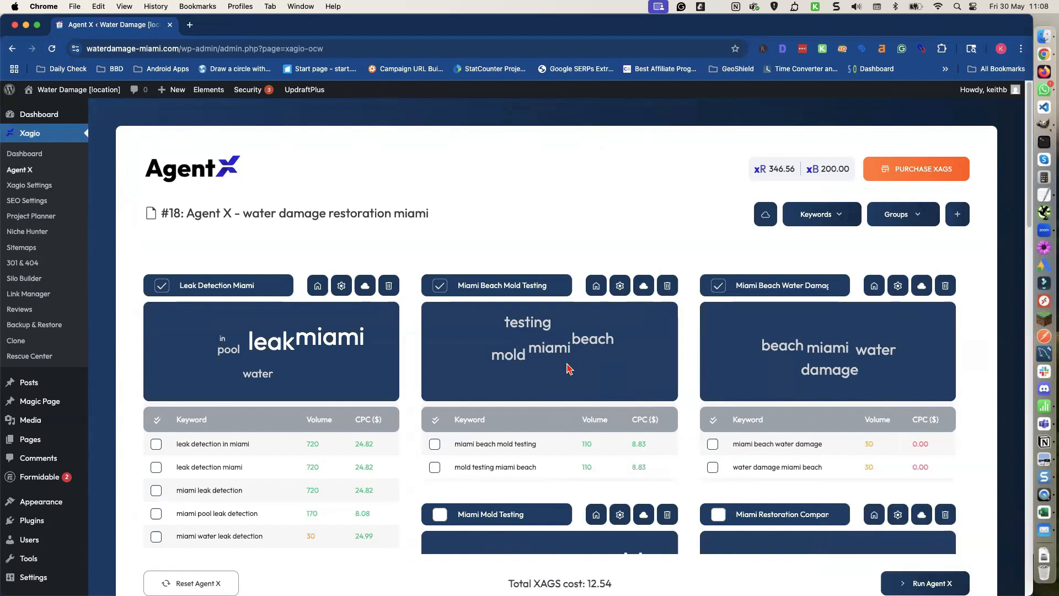
Review the newly seeded mitigation group and the remaining groups for overlapping keywords that could be merged
scroll(569, 369, "down", 3)
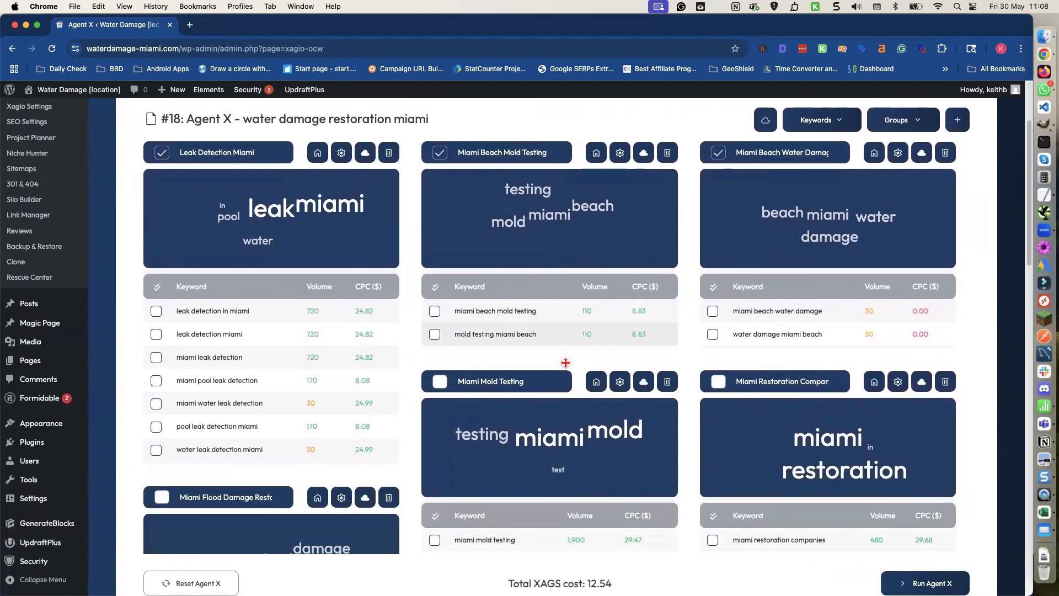
scroll(565, 363, "down", 5)
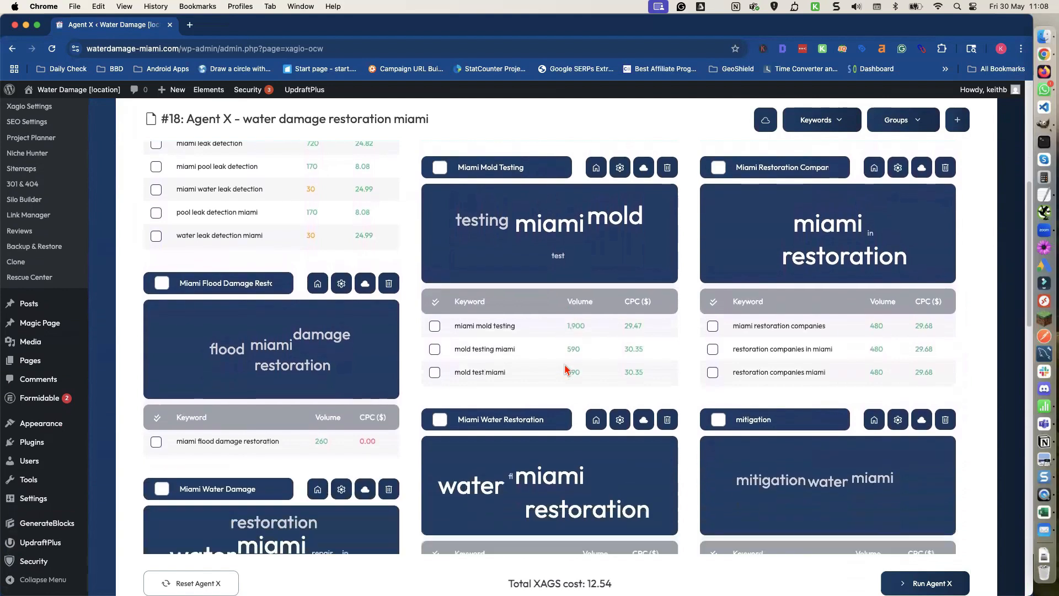
scroll(565, 370, "down", 3)
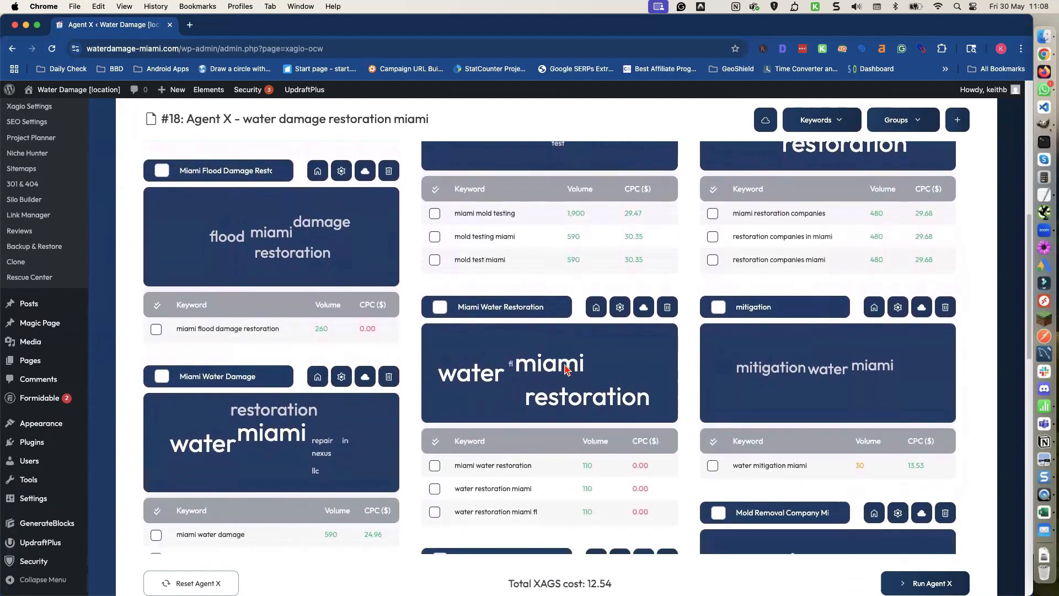
scroll(566, 369, "down", 1)
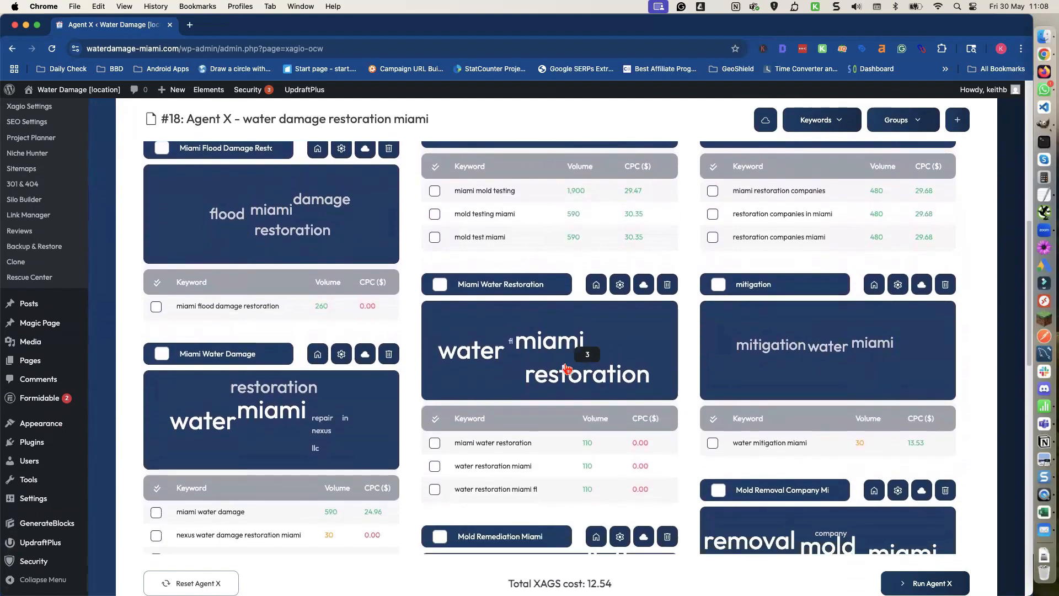
scroll(567, 369, "down", 1)
scroll(567, 369, "down", 5)
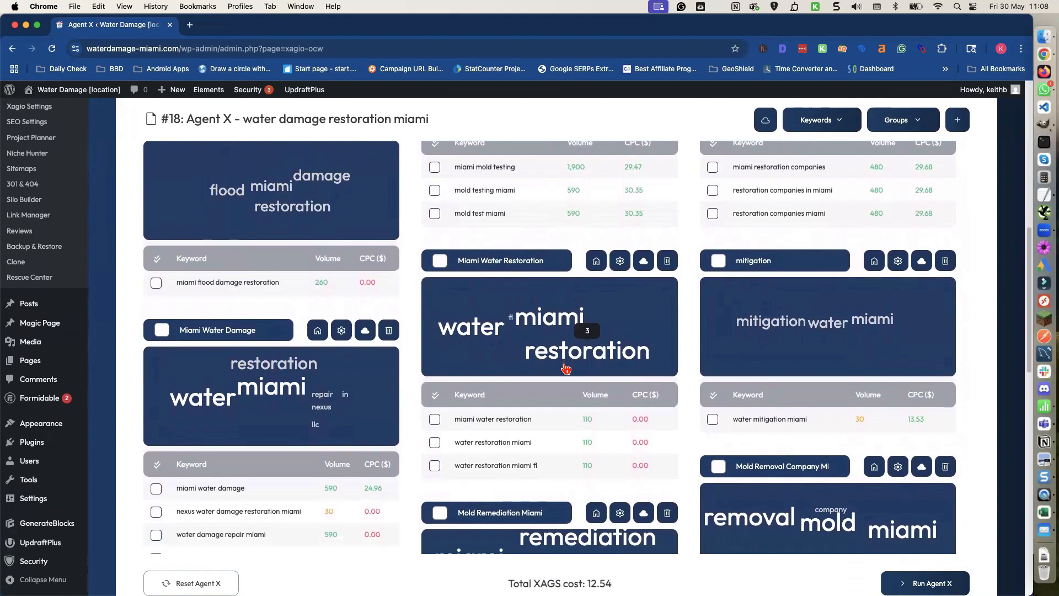
scroll(564, 364, "down", 10)
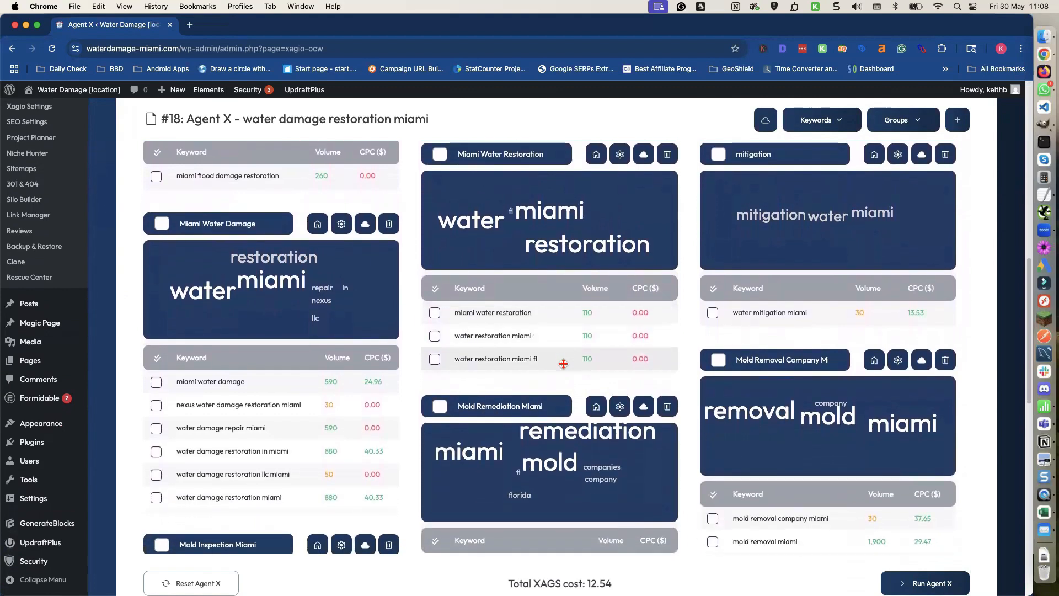
scroll(563, 364, "down", 10)
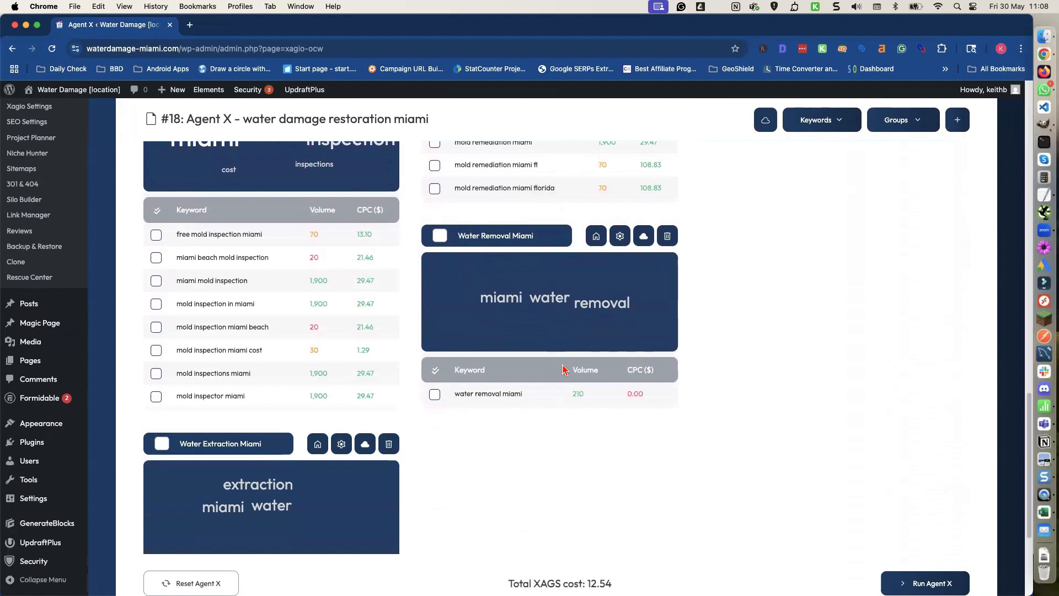
scroll(563, 369, "down", 6)
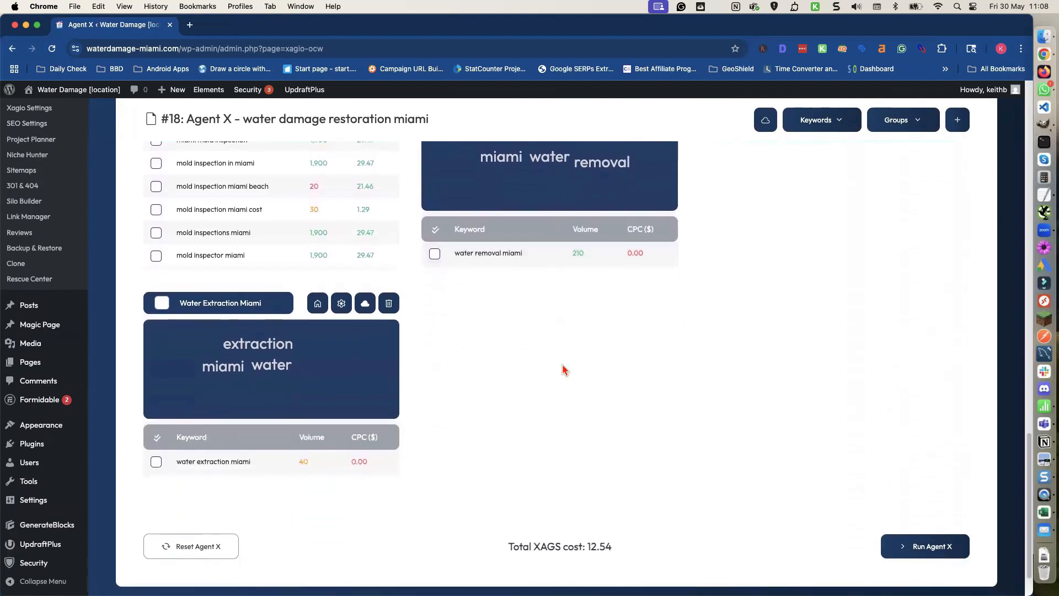
Move "water extraction miami" into the Water Removal Miami group and permanently delete the emptied Water Extraction Miami group
left_click_drag(254, 470, 435, 273)
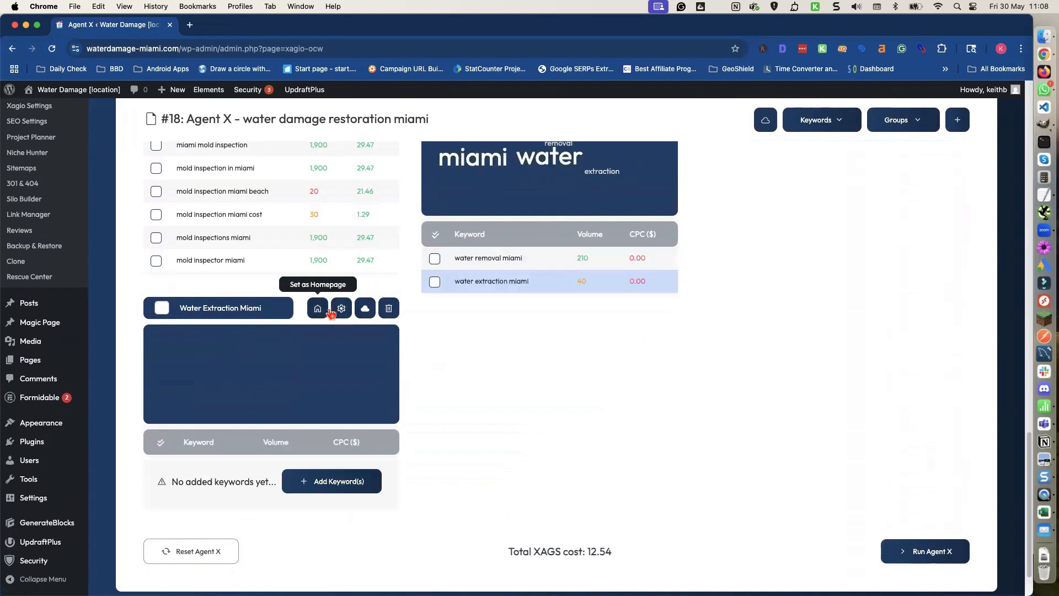
left_click(387, 310)
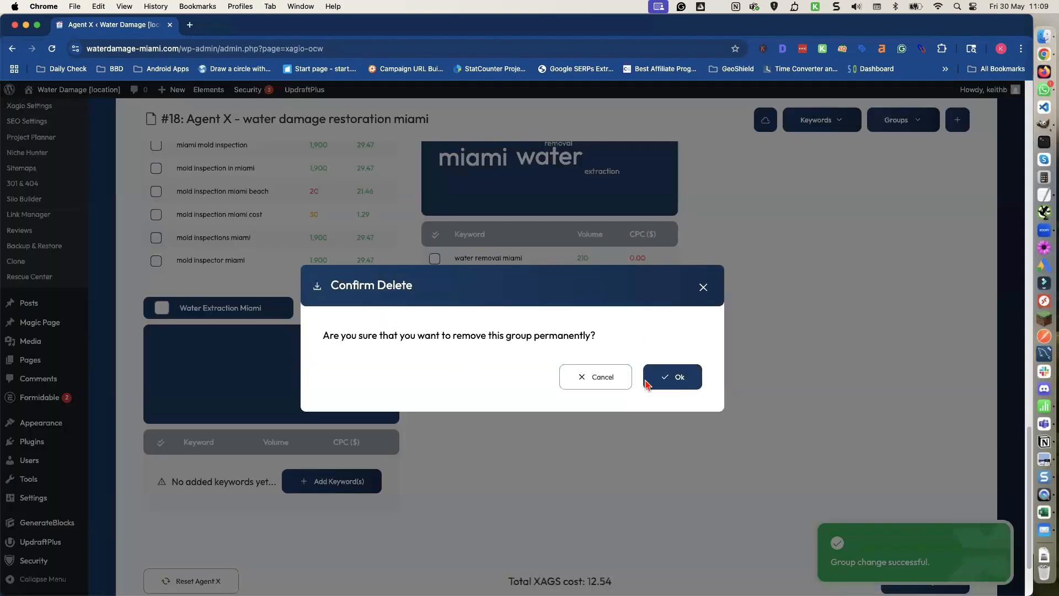
left_click(666, 381)
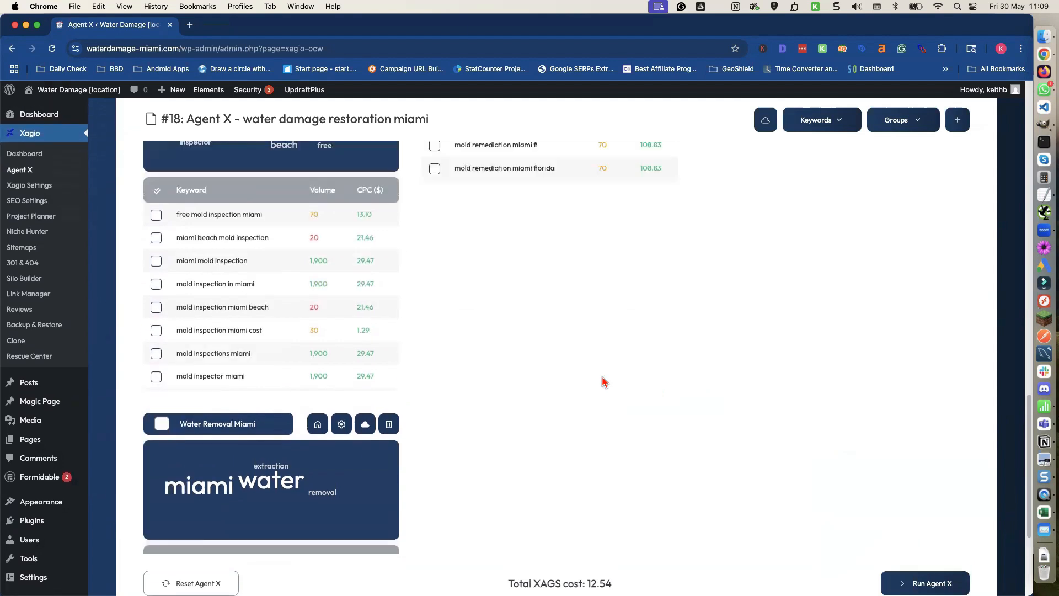
Move the keyword "water mitigation miami" out of the mitigation group into another existing group
scroll(602, 376, "up", 1)
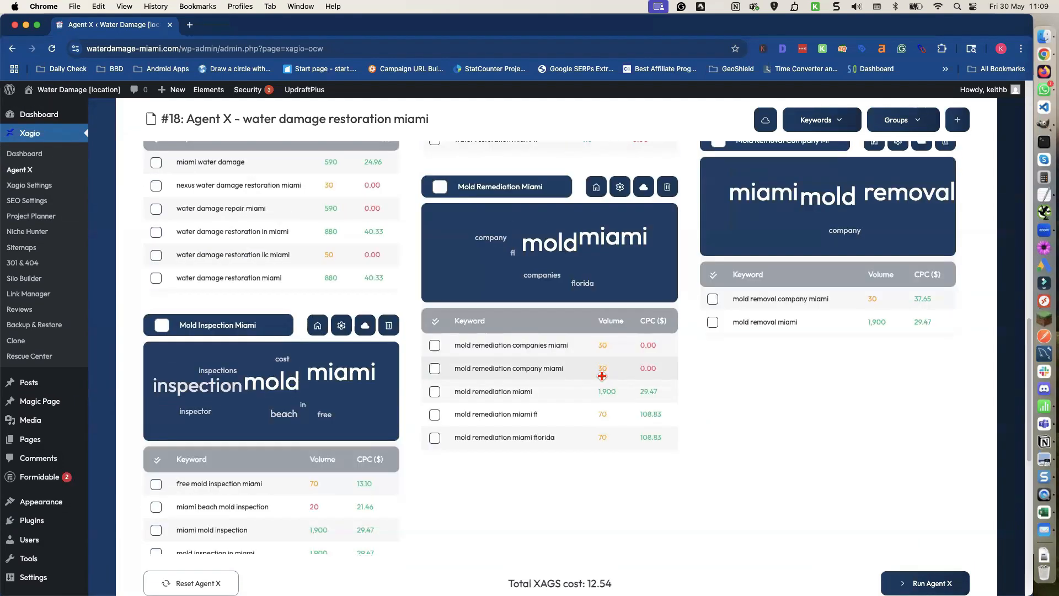
scroll(602, 375, "up", 5)
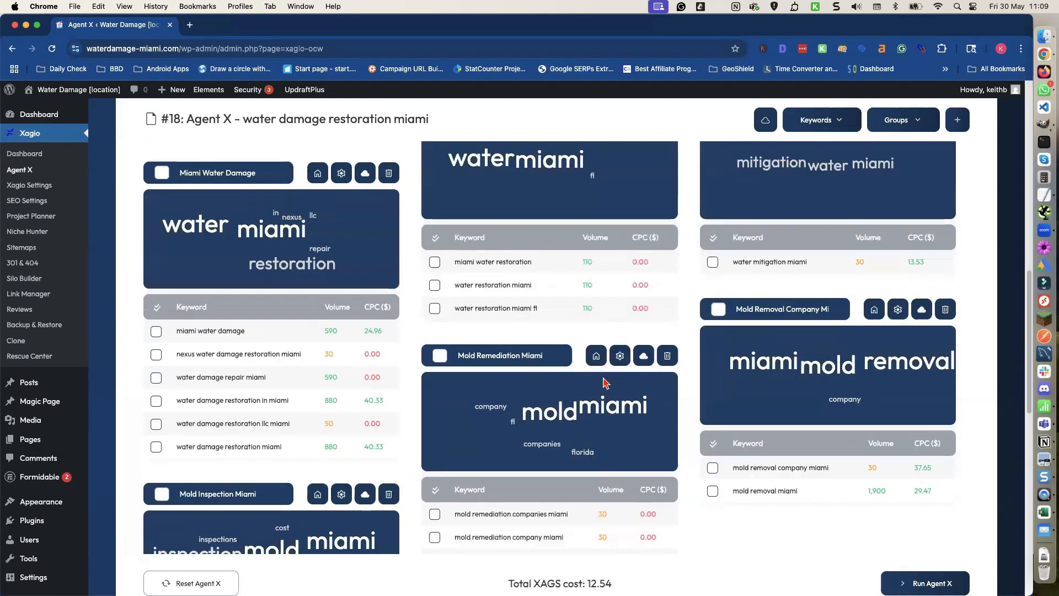
left_click_drag(802, 262, 415, 446)
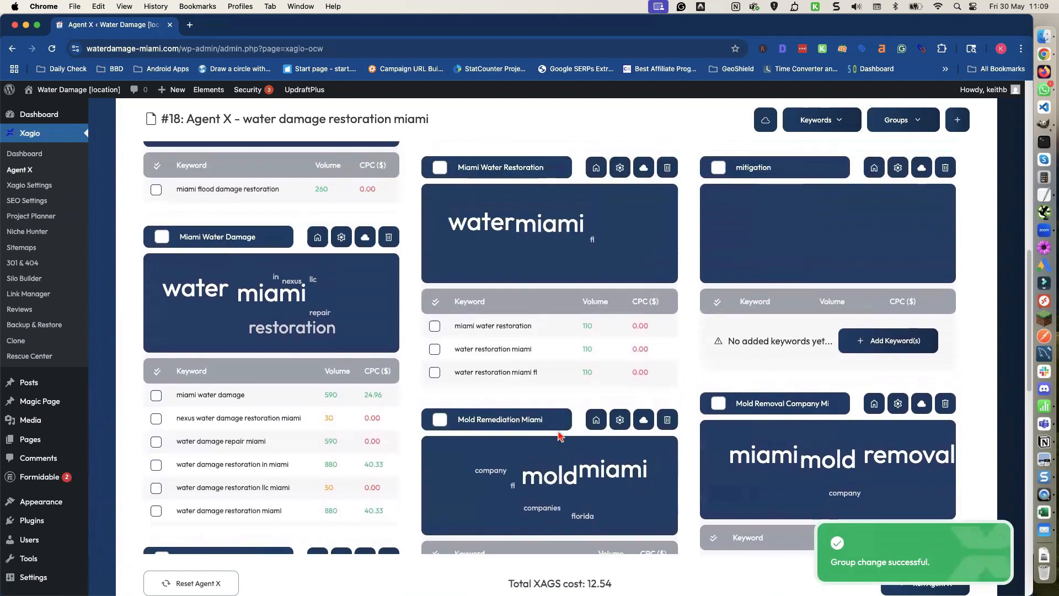
scroll(560, 436, "up", 3)
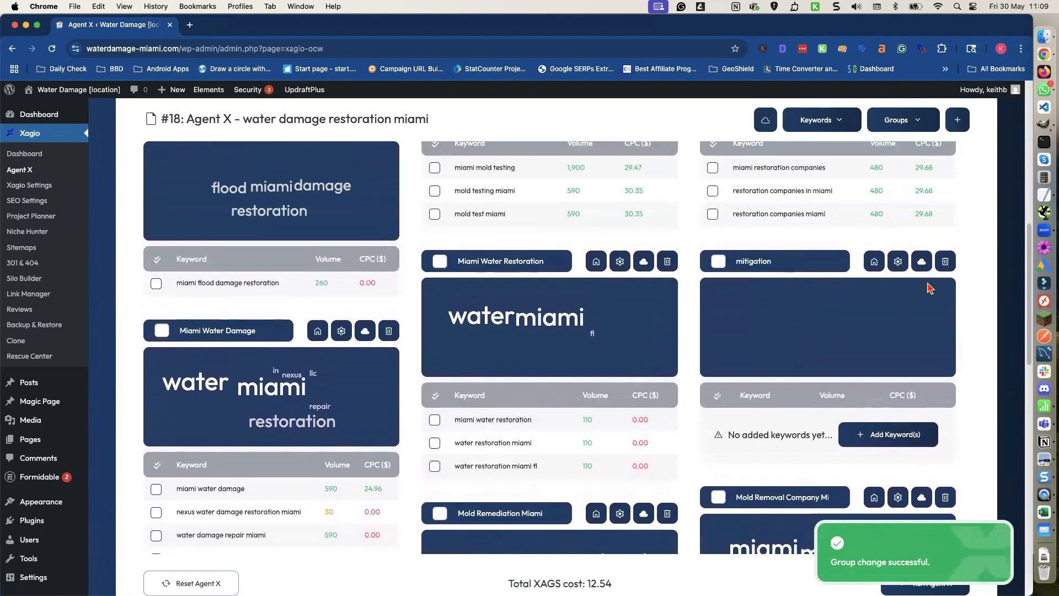
Permanently delete the emptied mitigation group
left_click(945, 264)
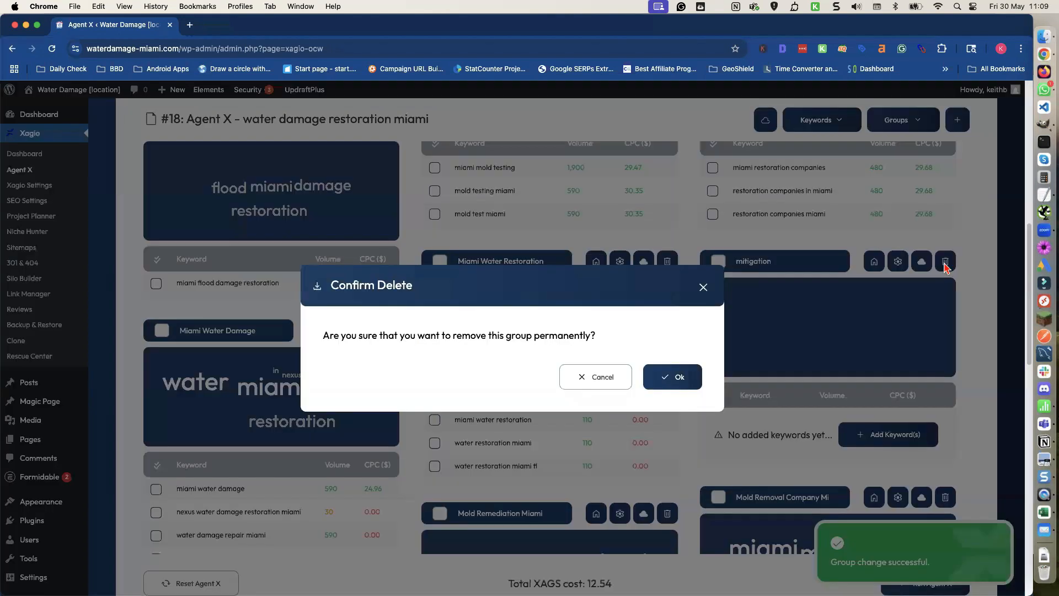
left_click(680, 378)
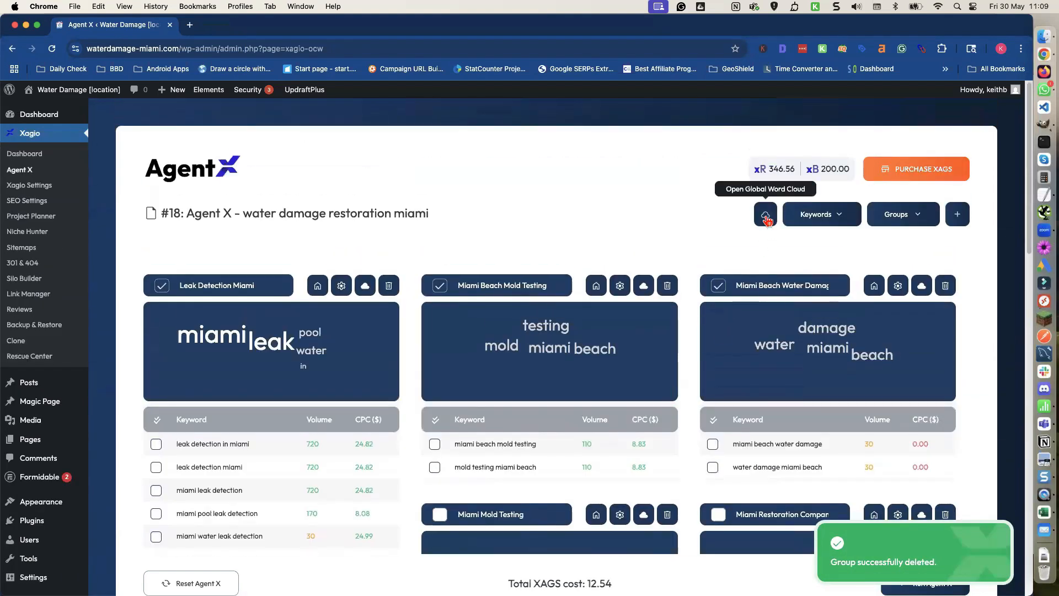
Highlight the keywords containing "pool" from the global word cloud and permanently delete the Leak Detection Miami group that holds them
left_click(766, 216)
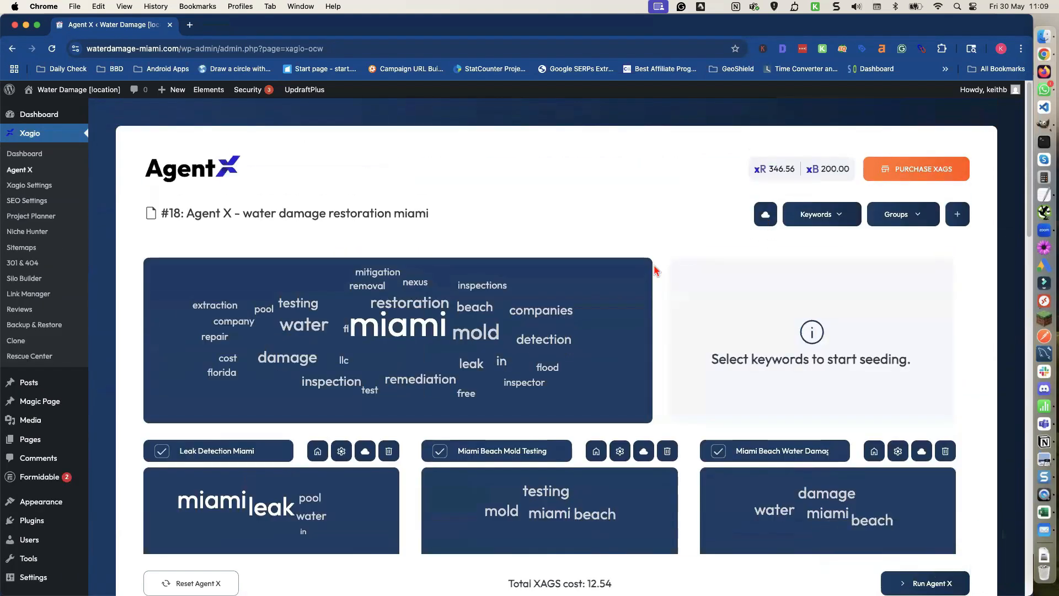
left_click(264, 310)
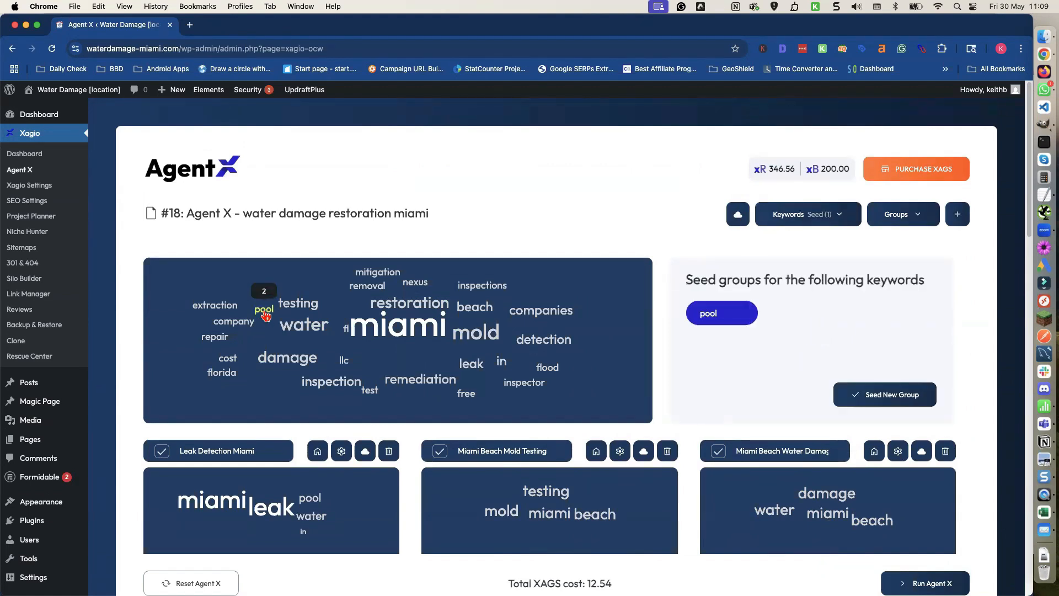
scroll(261, 337, "down", 4)
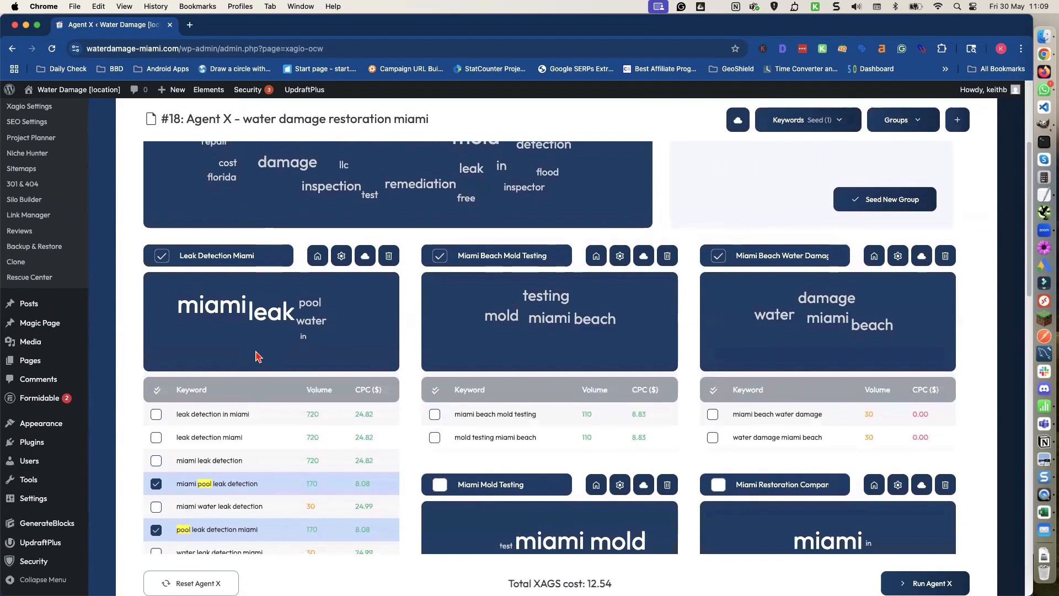
scroll(256, 356, "down", 2)
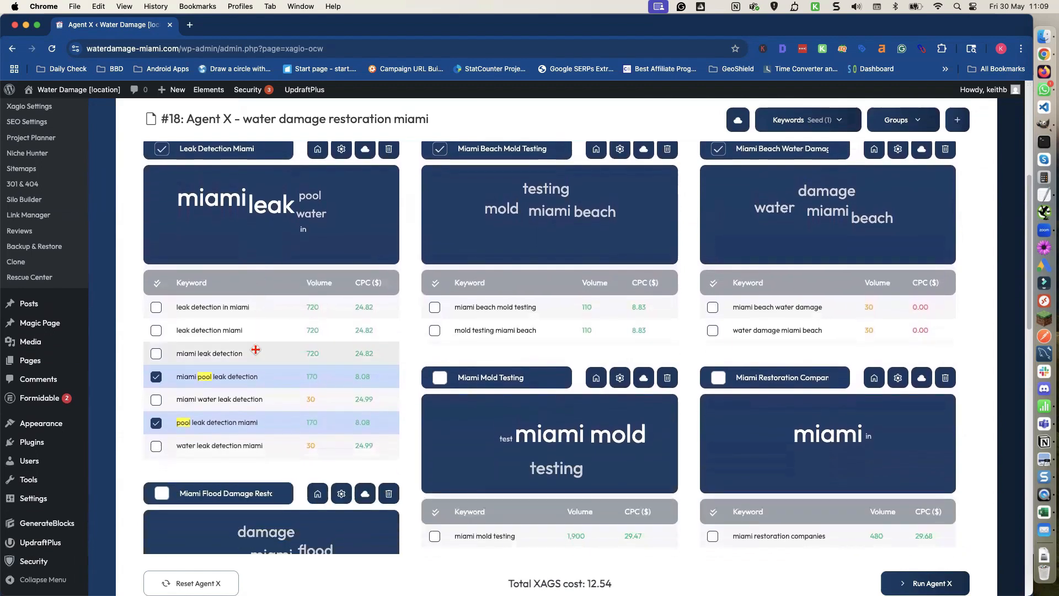
scroll(256, 349, "up", 2)
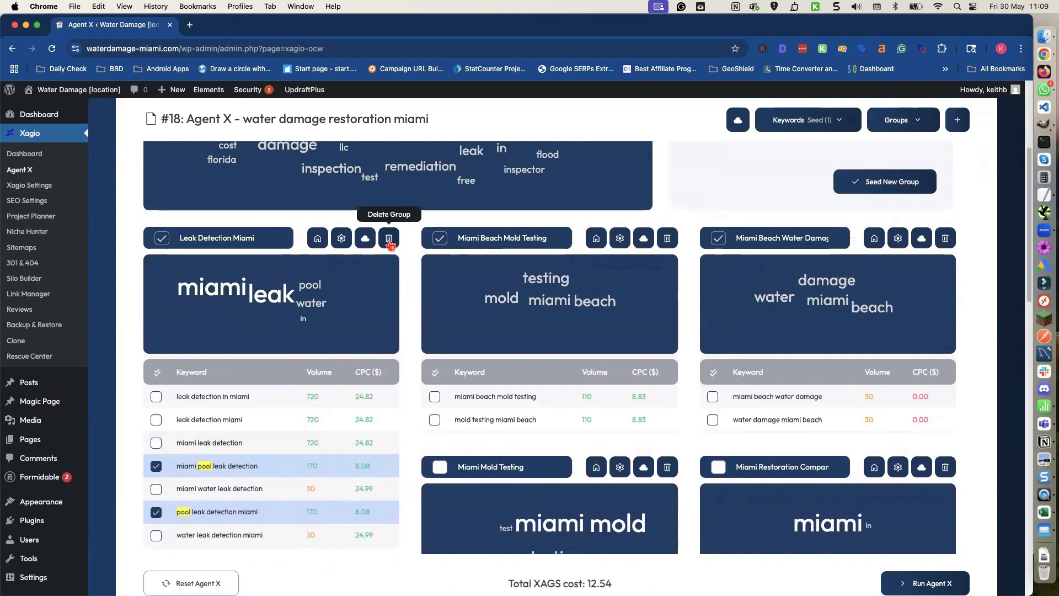
left_click(389, 242)
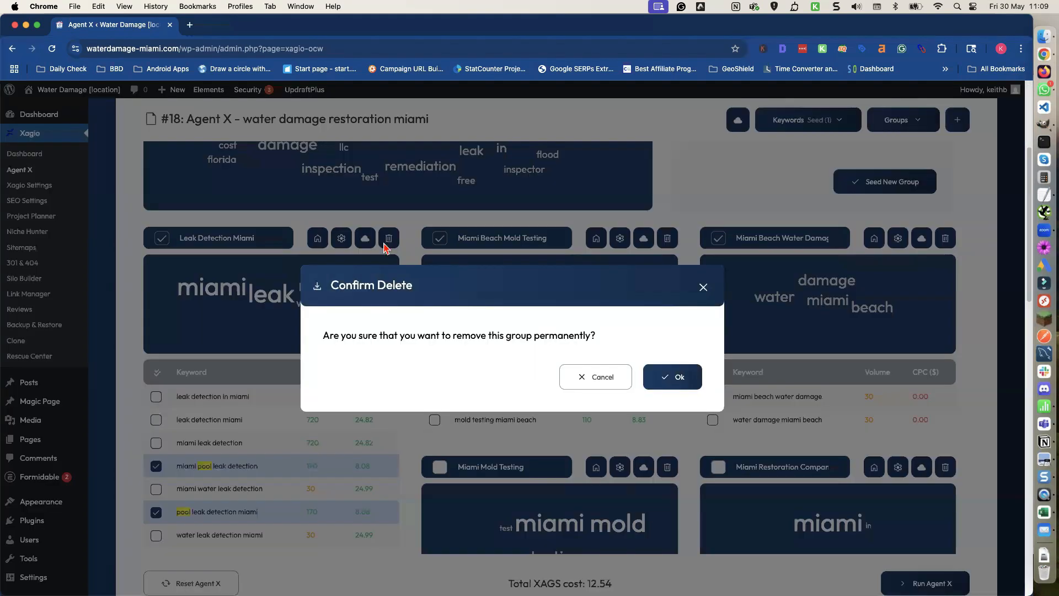
left_click(679, 381)
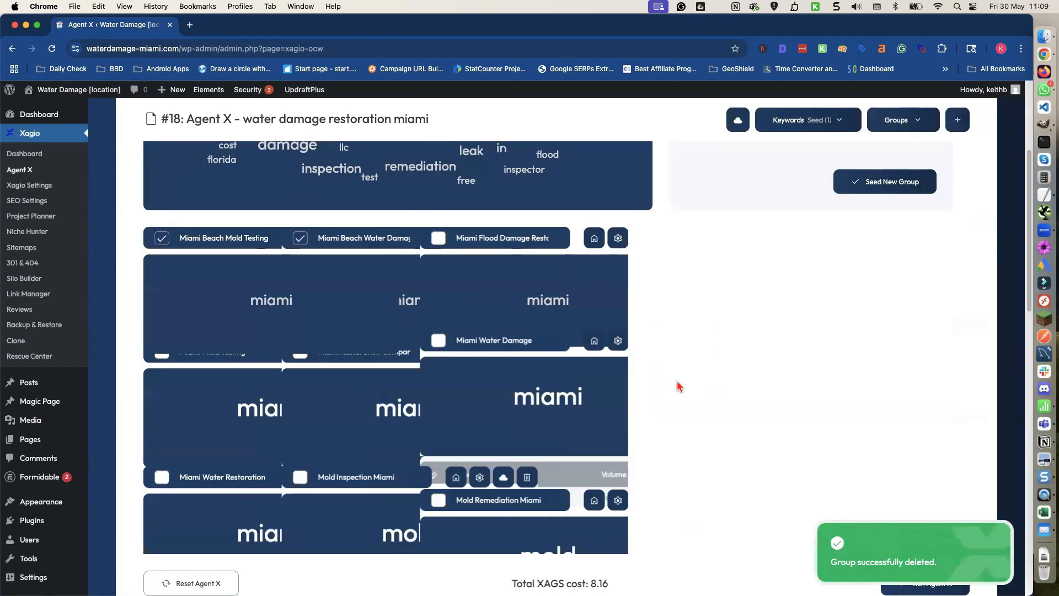
Switch the word cloud selection from "pool" to "restoration" and permanently delete the Miami Restoration Companies group
scroll(634, 382, "up", 2)
scroll(613, 381, "up", 3)
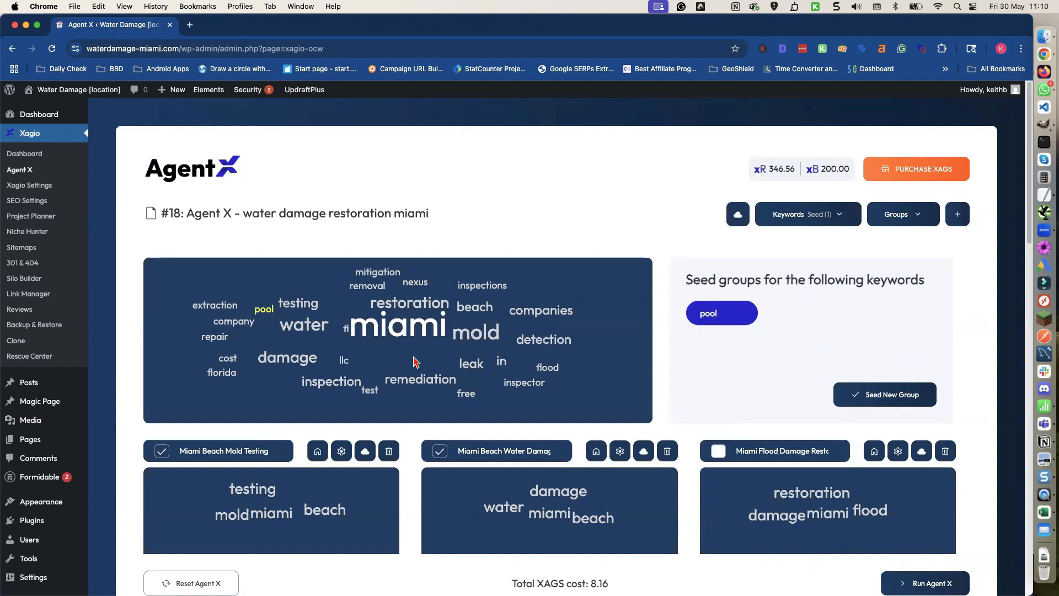
left_click(422, 311)
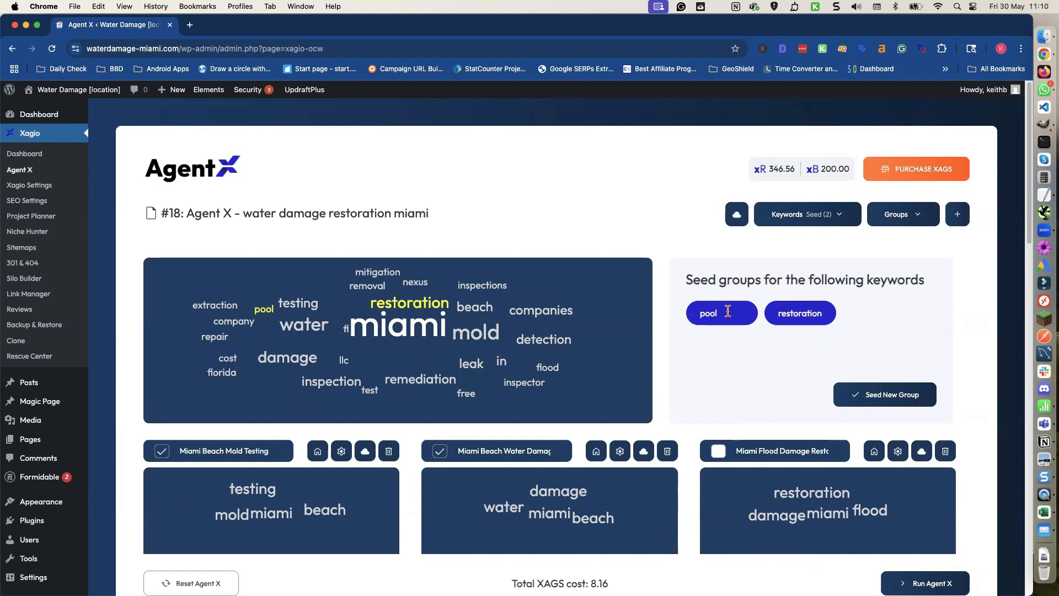
left_click(265, 311)
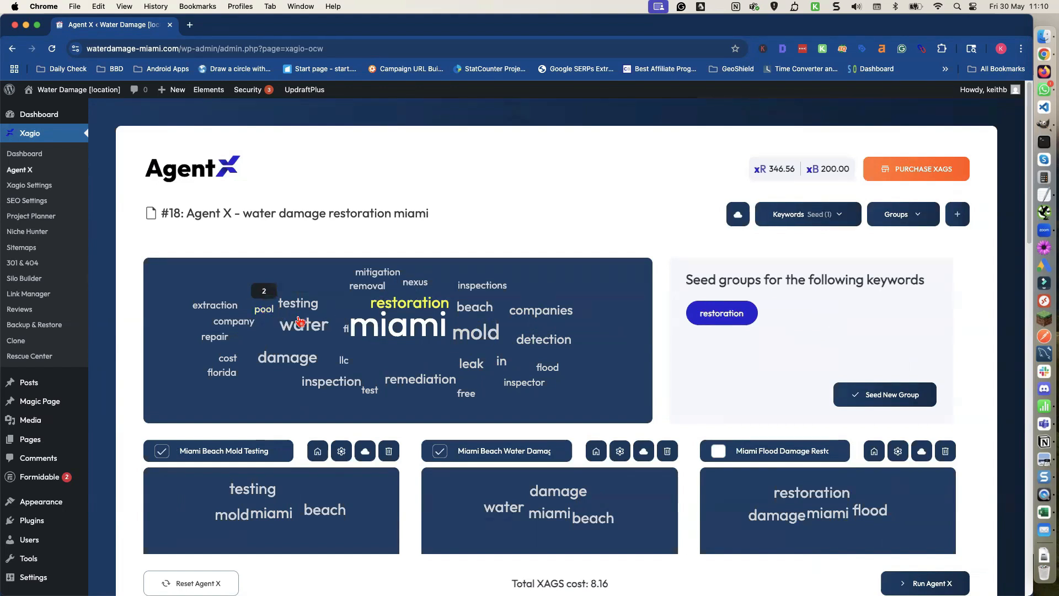
scroll(303, 325, "down", 5)
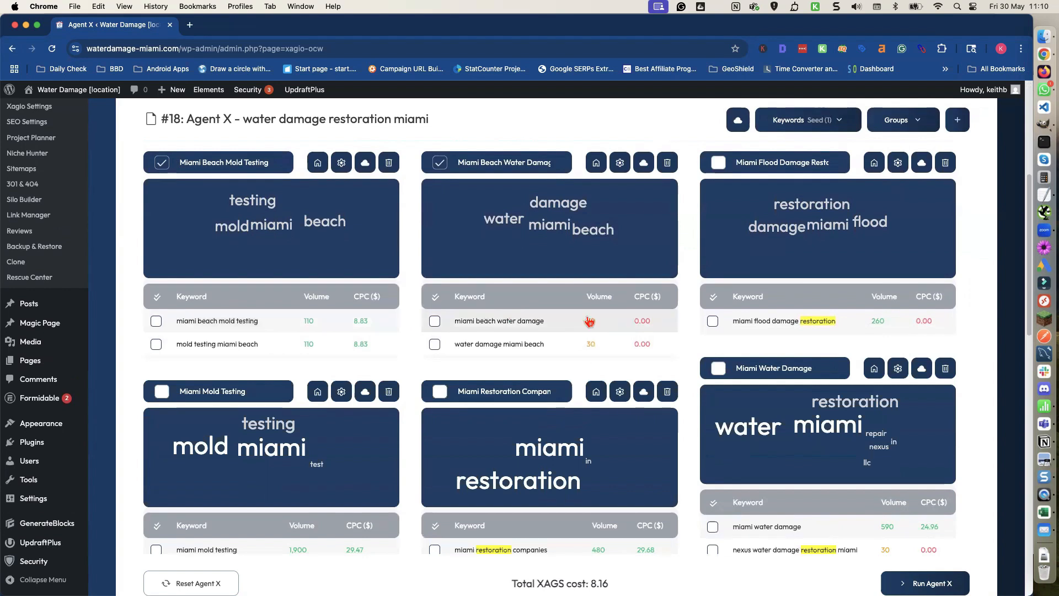
scroll(600, 320, "down", 3)
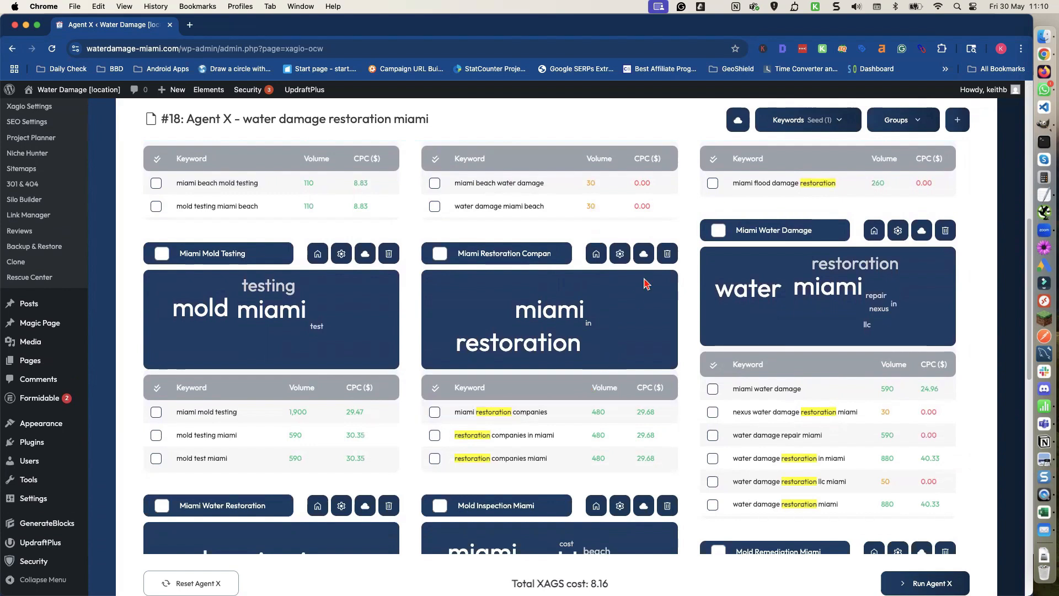
left_click(667, 256)
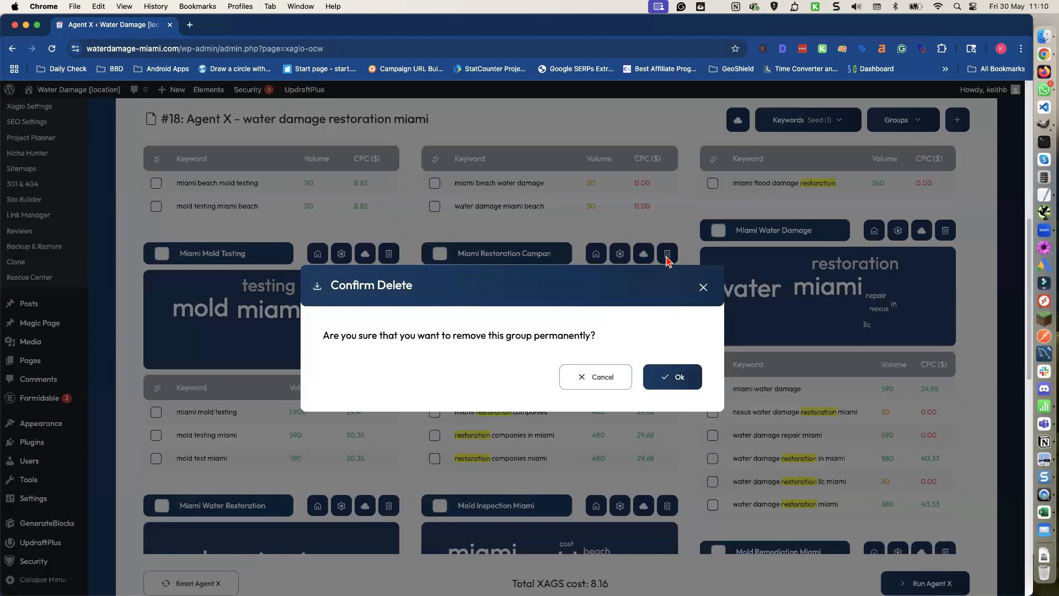
left_click(657, 383)
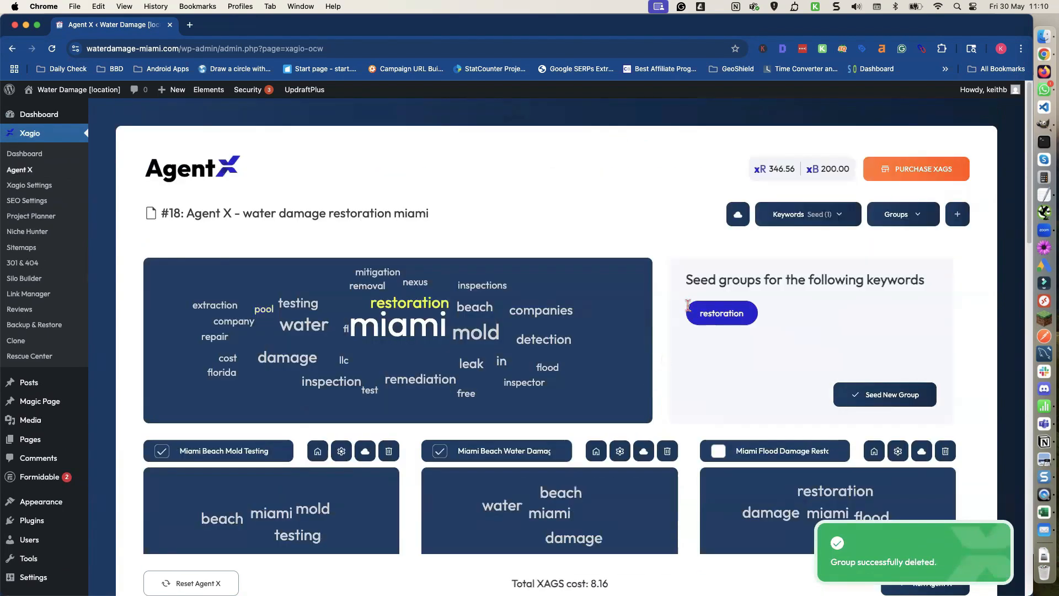
Reopen the global word cloud and reselect "restoration" as the only seed word so its matching keywords are selected
left_click(738, 215)
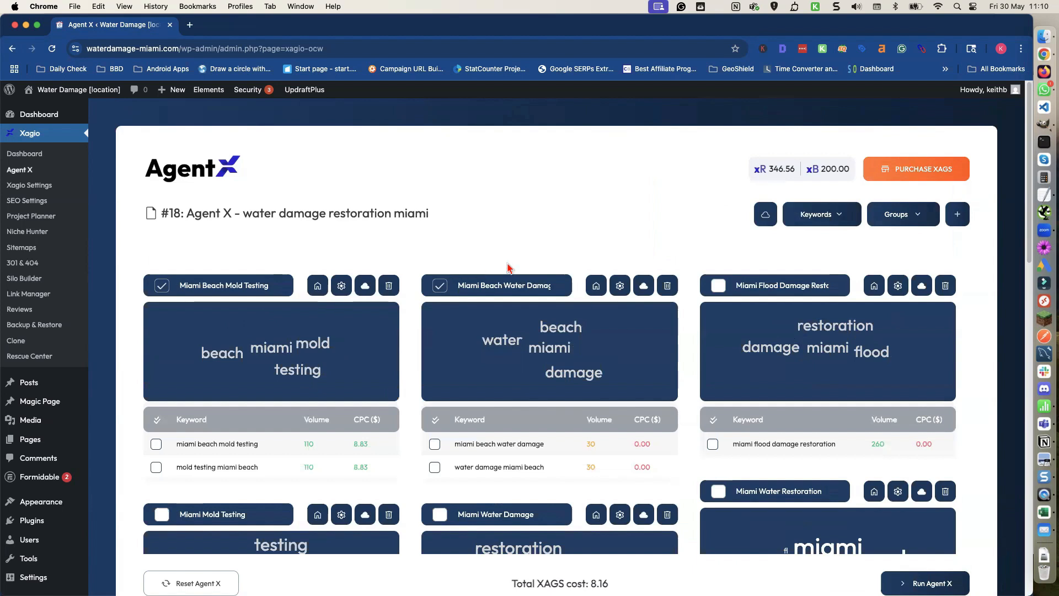
left_click(764, 221)
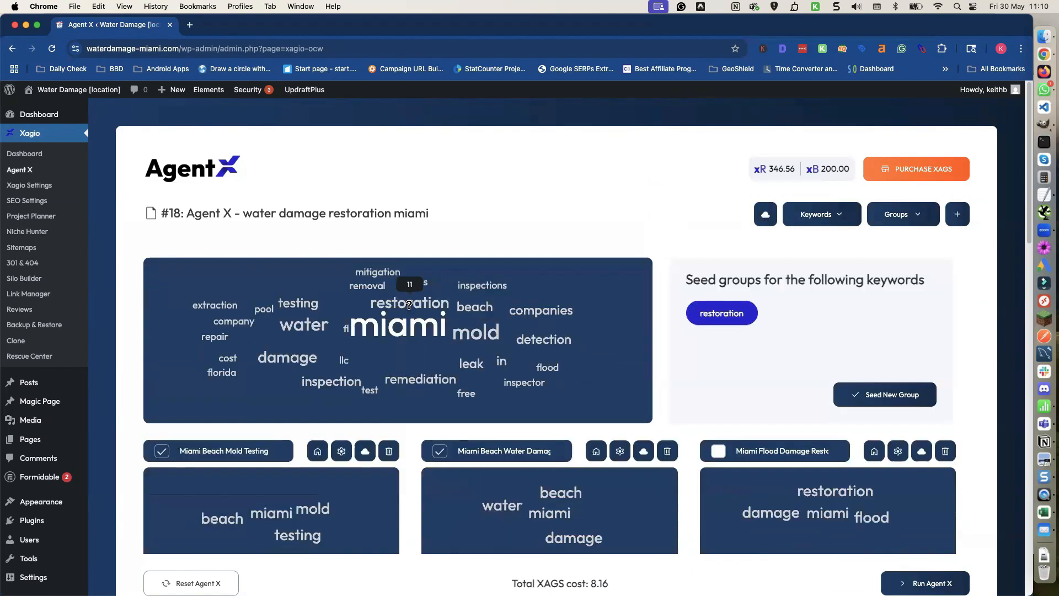
left_click(409, 304)
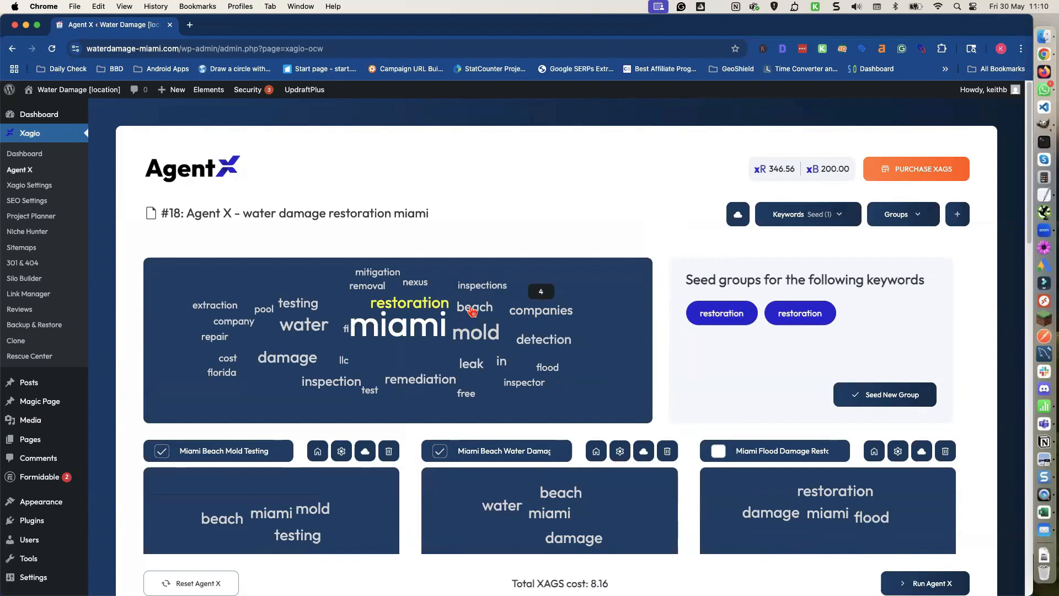
left_click(427, 305)
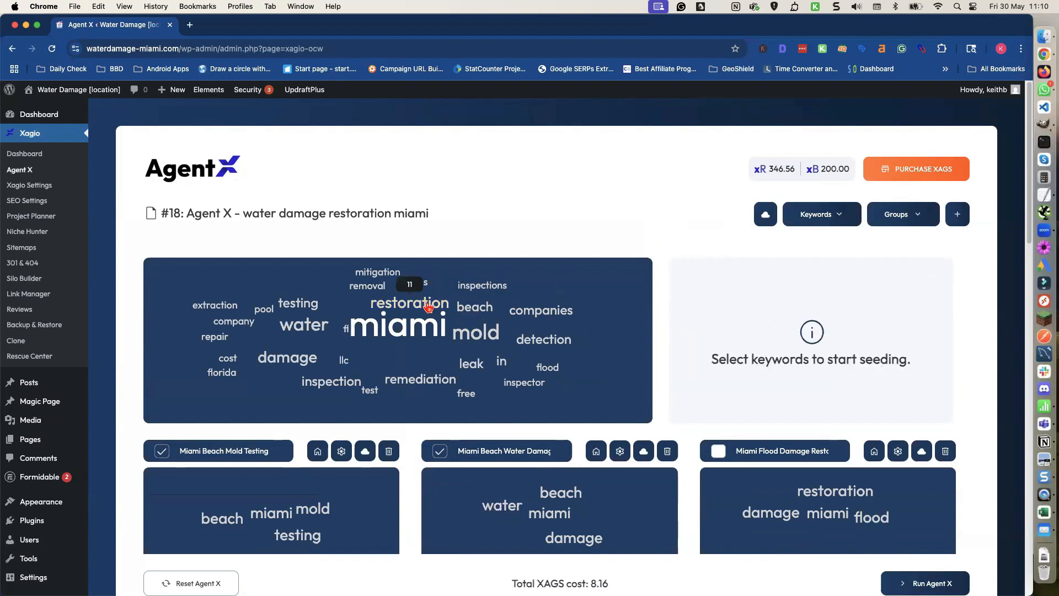
left_click(428, 307)
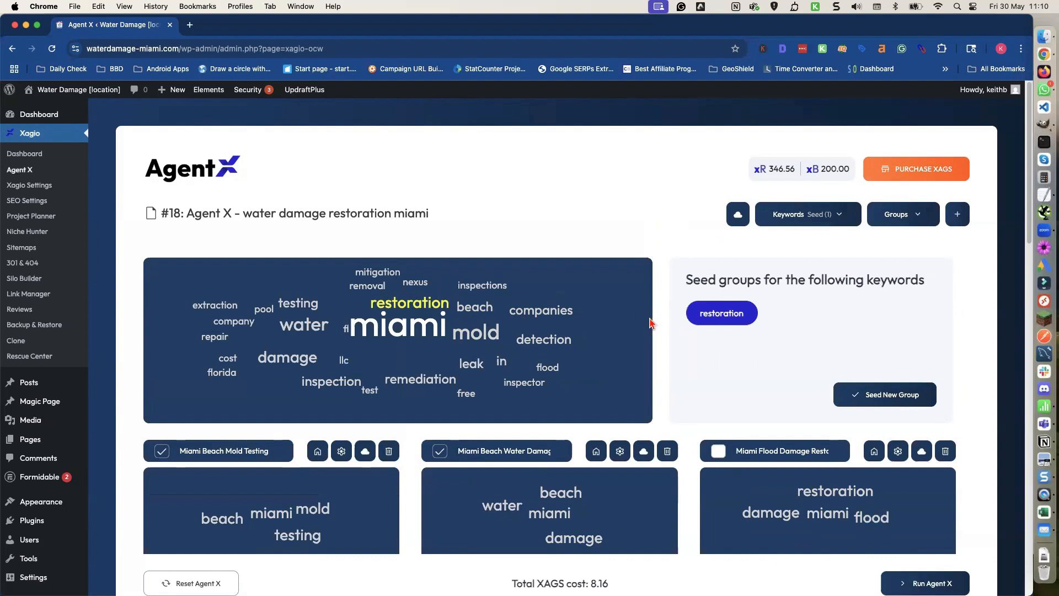
Examine which groups contain the highlighted "restoration" keywords and look for overlapping groups that could be merged
scroll(661, 326, "down", 1)
scroll(661, 325, "down", 5)
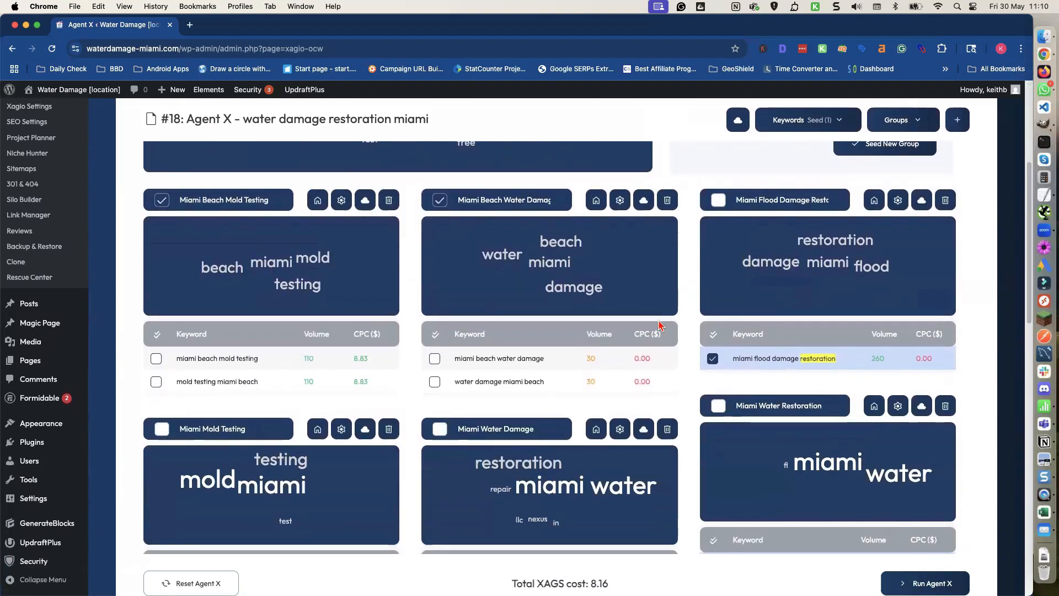
scroll(662, 326, "down", 4)
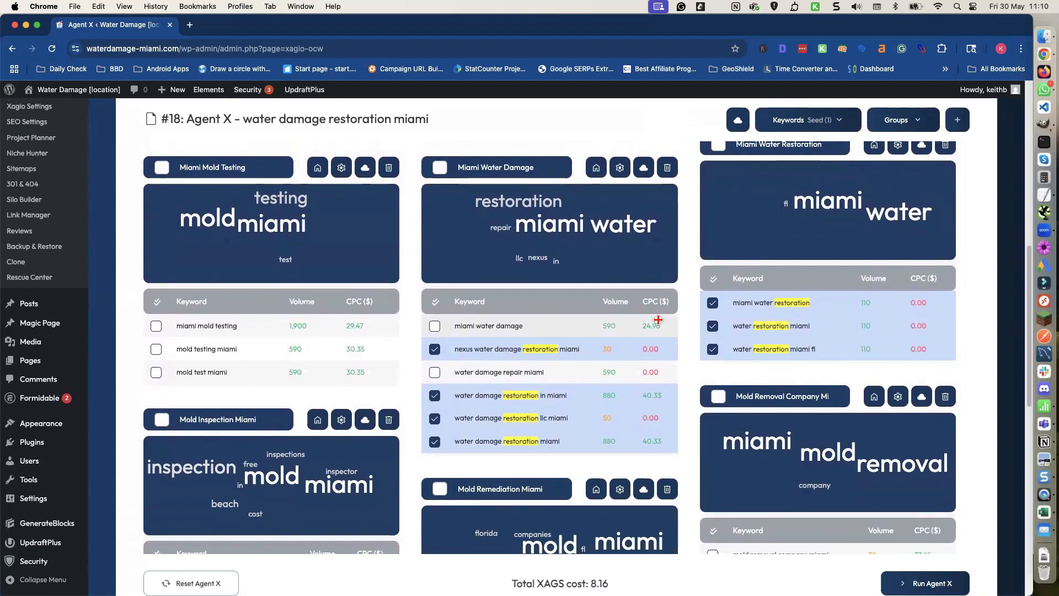
scroll(659, 323, "down", 1)
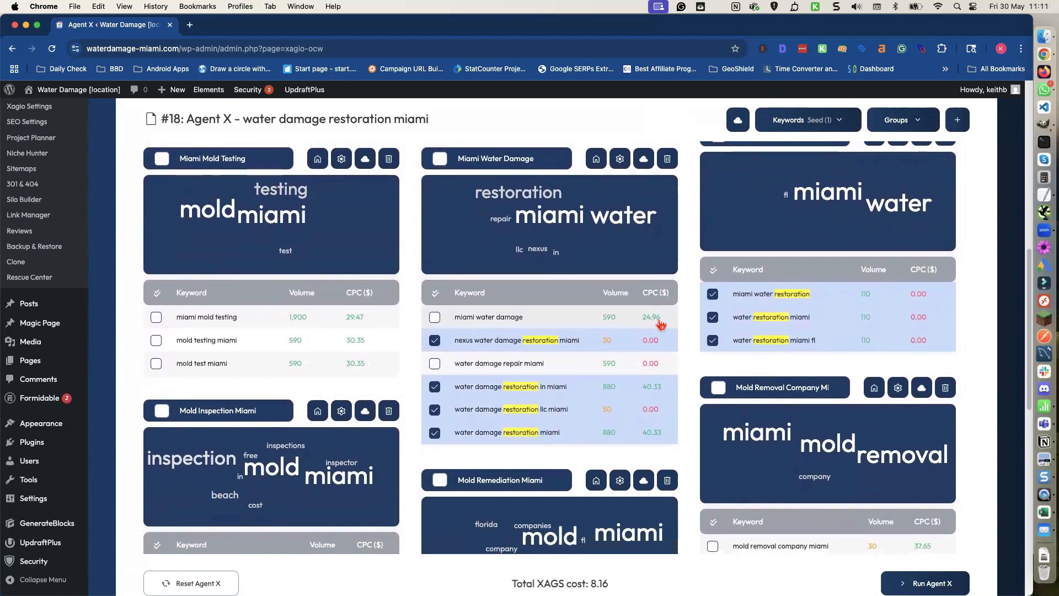
scroll(661, 324, "down", 1)
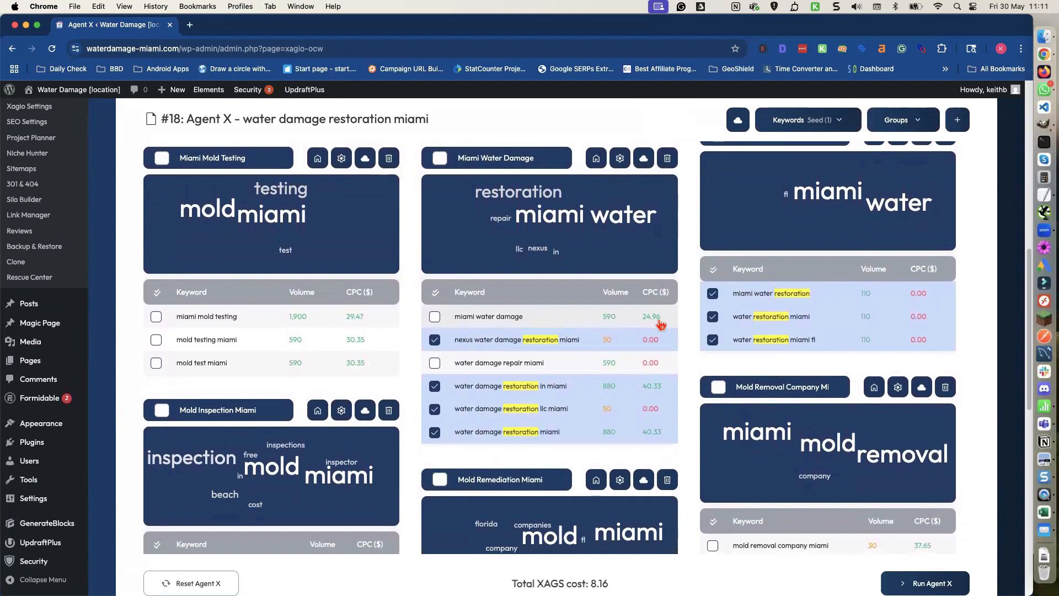
scroll(657, 319, "down", 1)
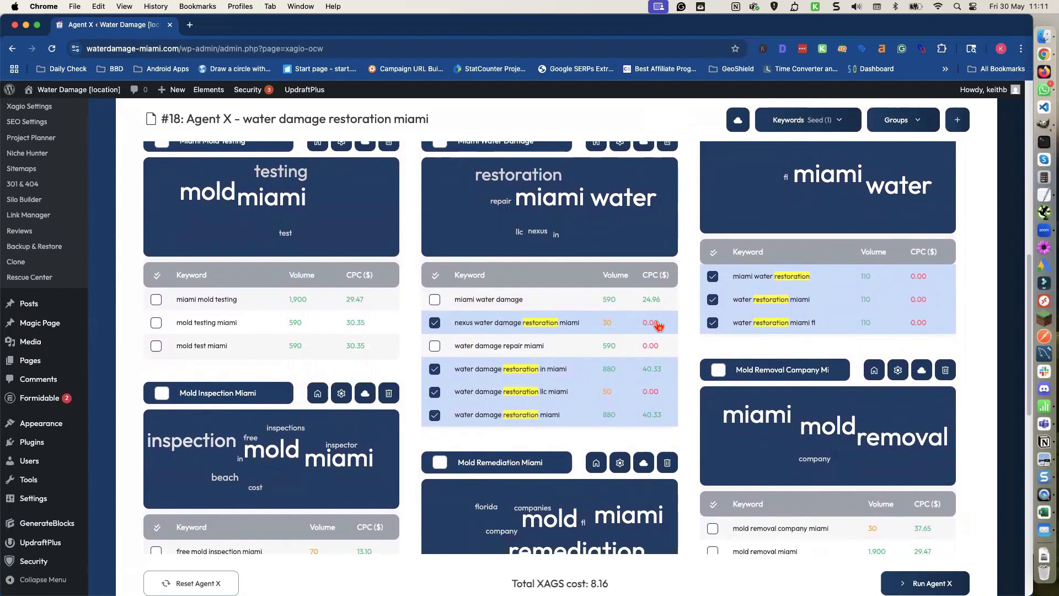
scroll(659, 325, "up", 2)
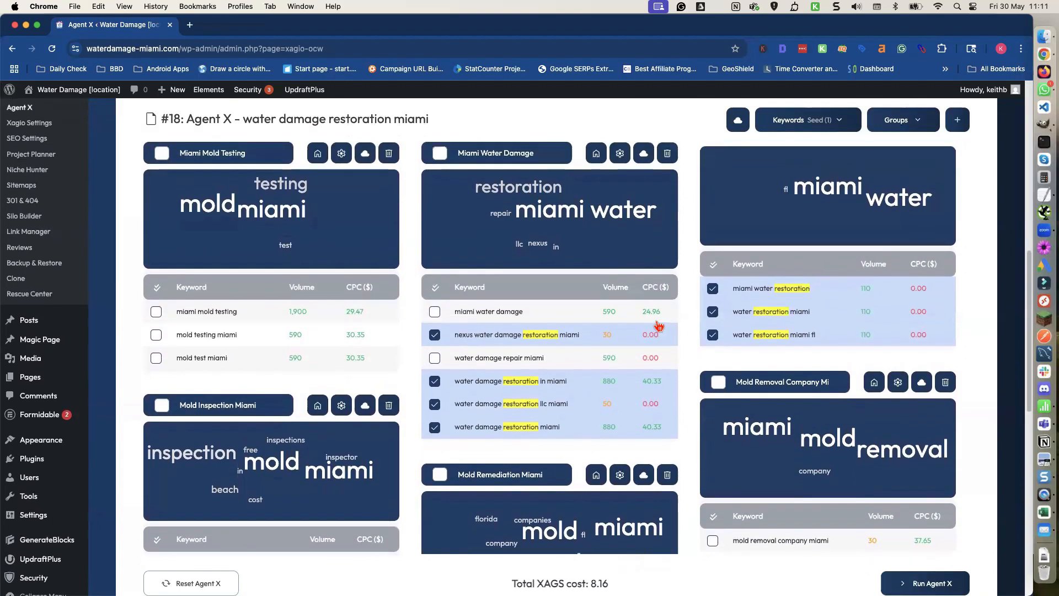
scroll(659, 325, "down", 15)
scroll(657, 325, "down", 10)
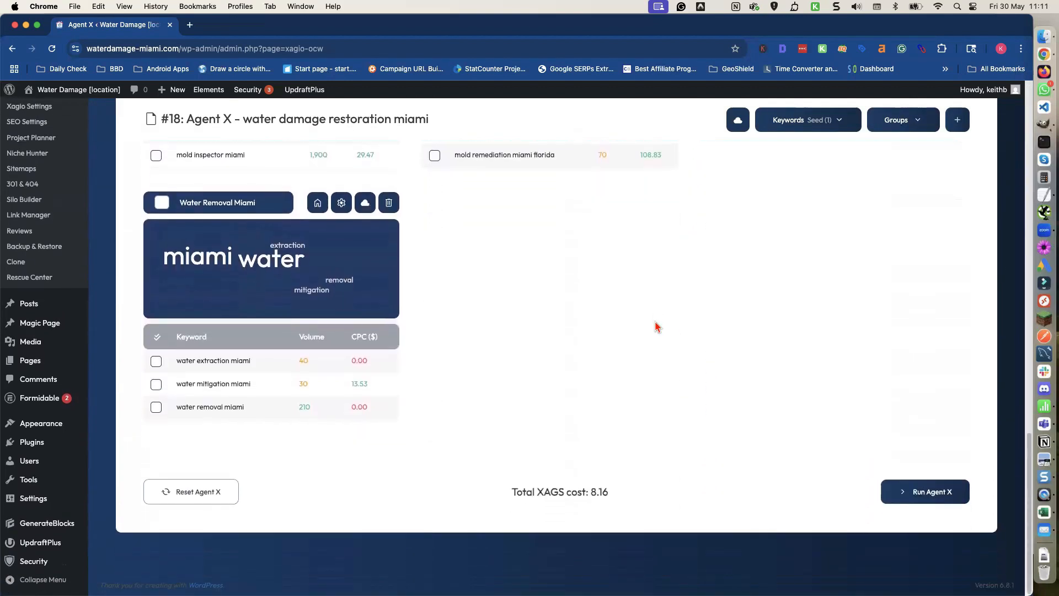
scroll(656, 322, "up", 15)
scroll(655, 320, "up", 2)
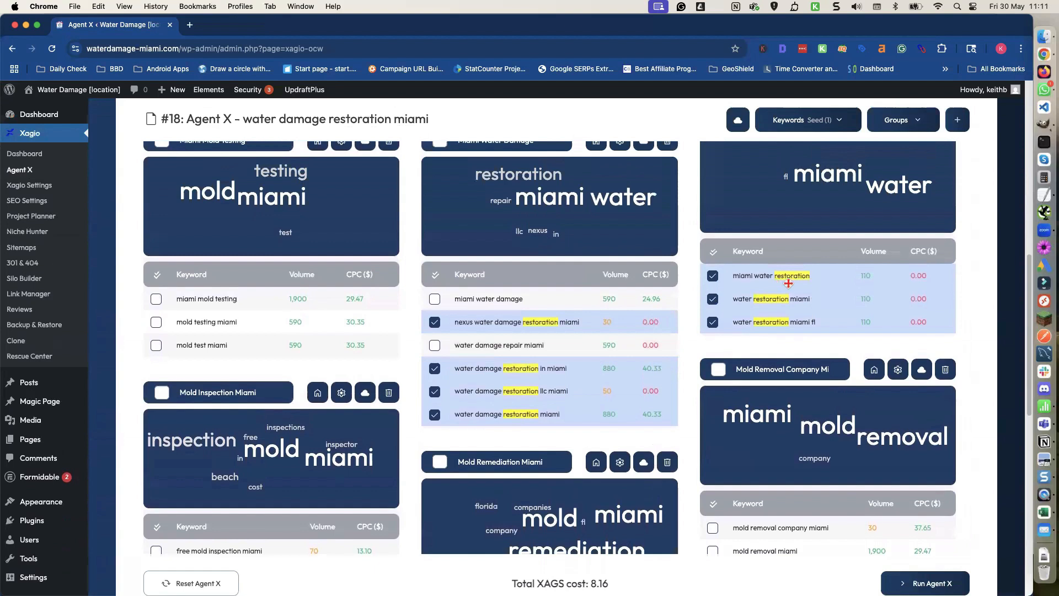
Move the three Miami Water Restoration keywords into the Miami Water Damage group and permanently delete the emptied group
left_click_drag(841, 286, 492, 310)
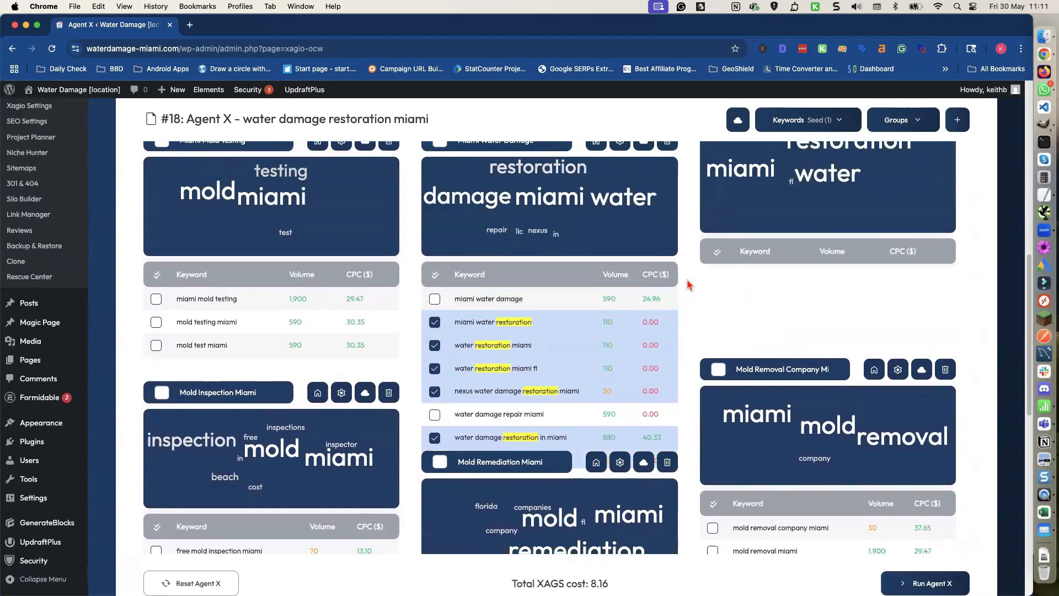
scroll(816, 263, "up", 3)
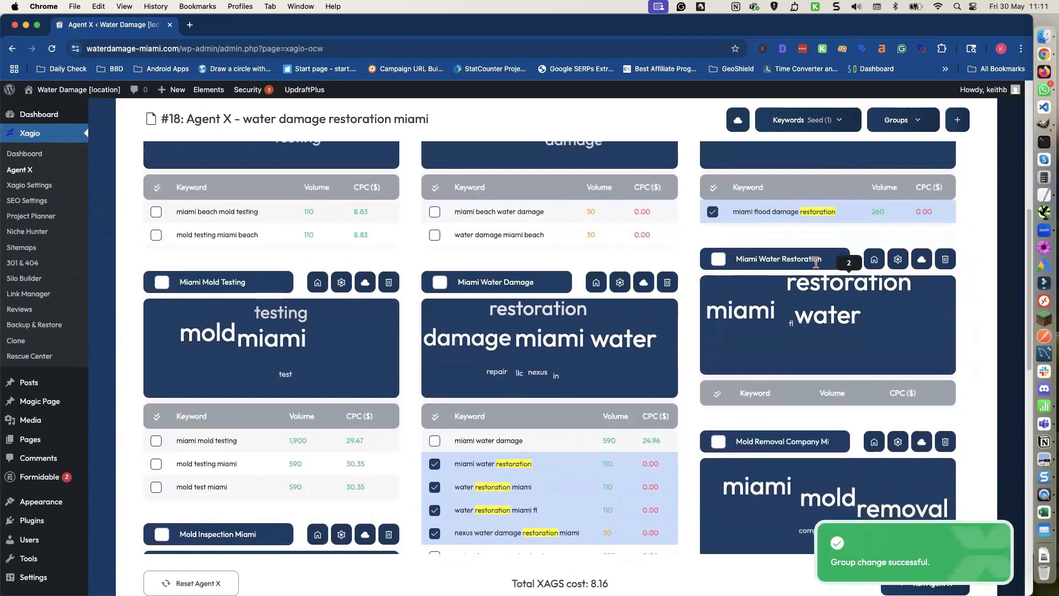
left_click(947, 262)
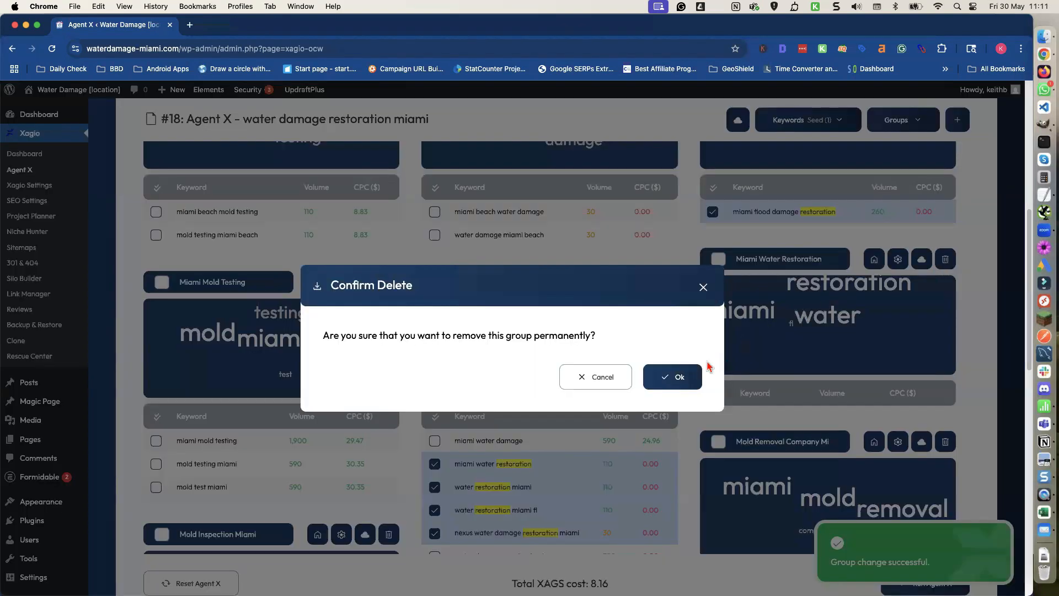
left_click(683, 378)
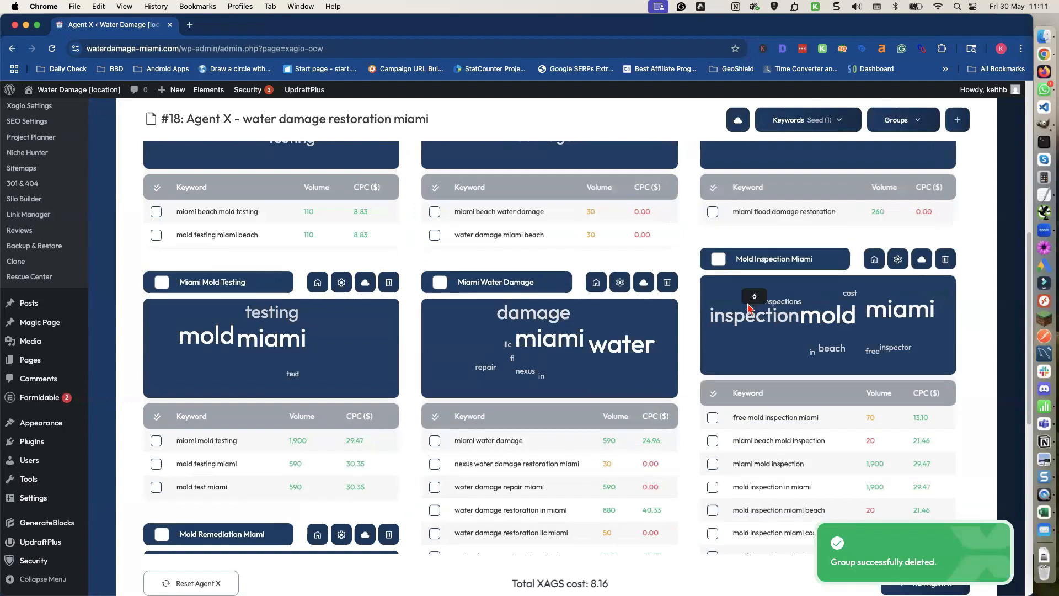
Move the "miami flood damage restoration" keyword into the Miami Water Damage group and permanently delete the emptied flood damage group
left_click_drag(847, 212, 489, 450)
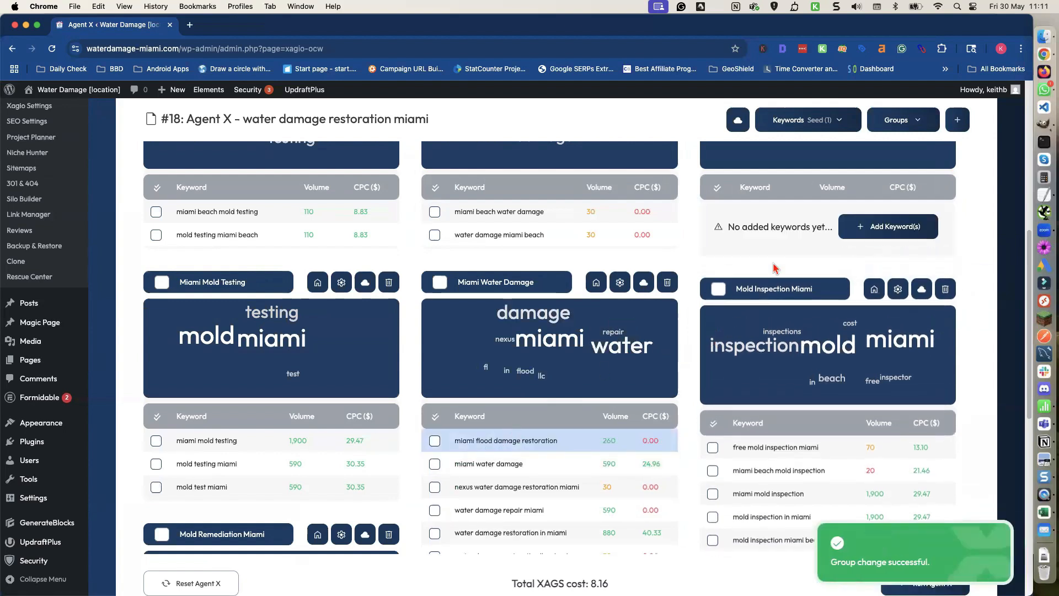
scroll(779, 267, "up", 2)
scroll(776, 270, "up", 5)
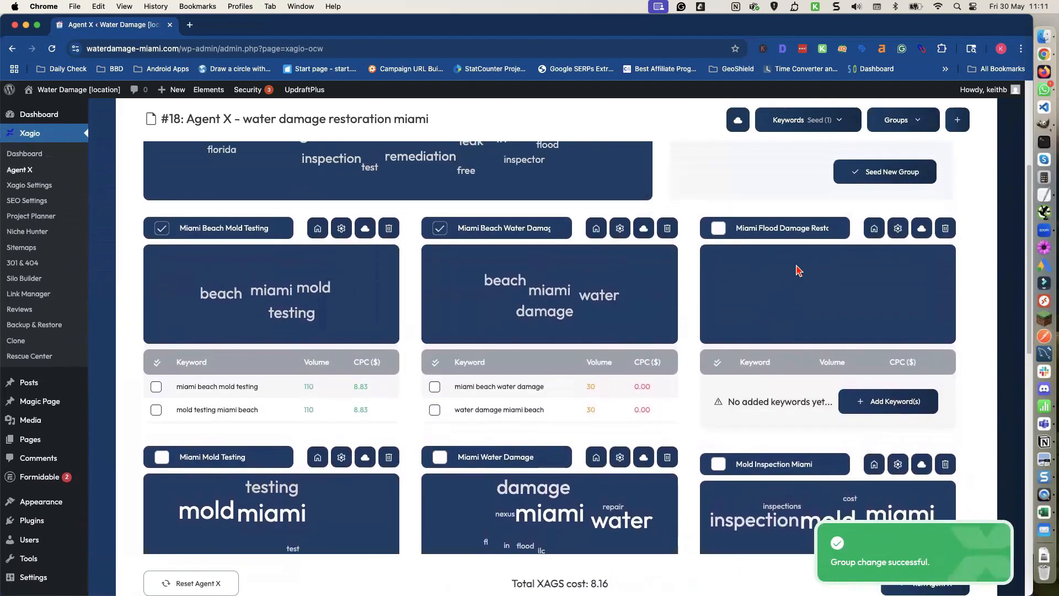
left_click(947, 232)
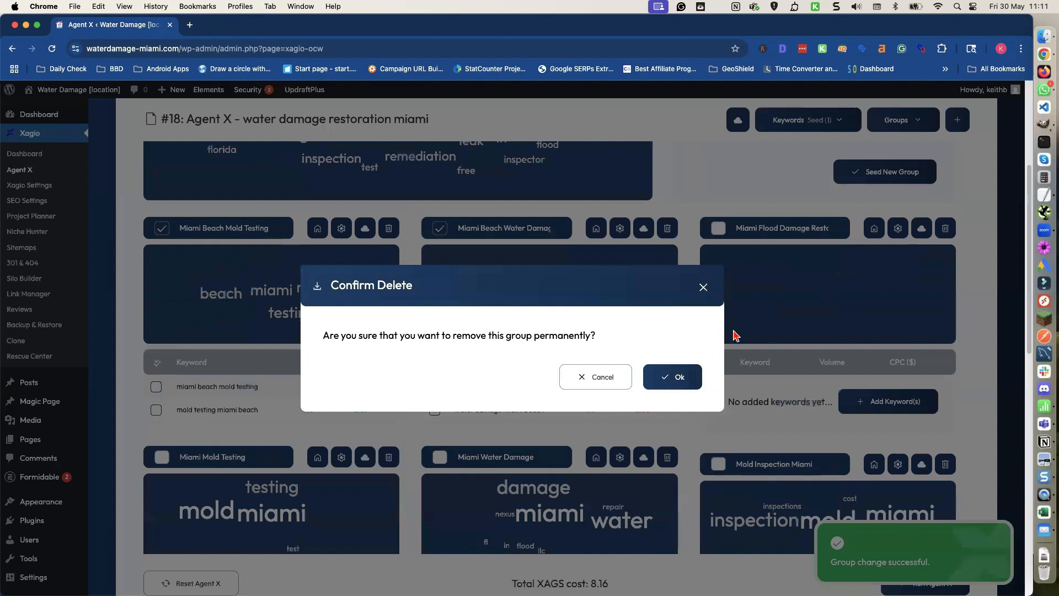
left_click(678, 377)
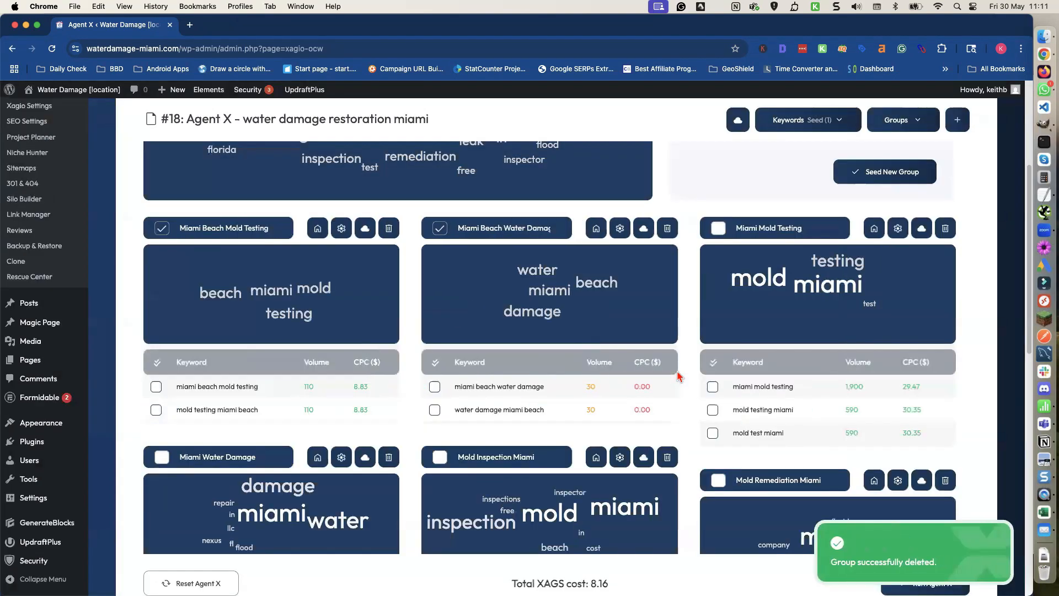
Review the remaining keyword groups and their keywords for further overlaps and for the group best suited to the homepage
scroll(520, 309, "up", 3)
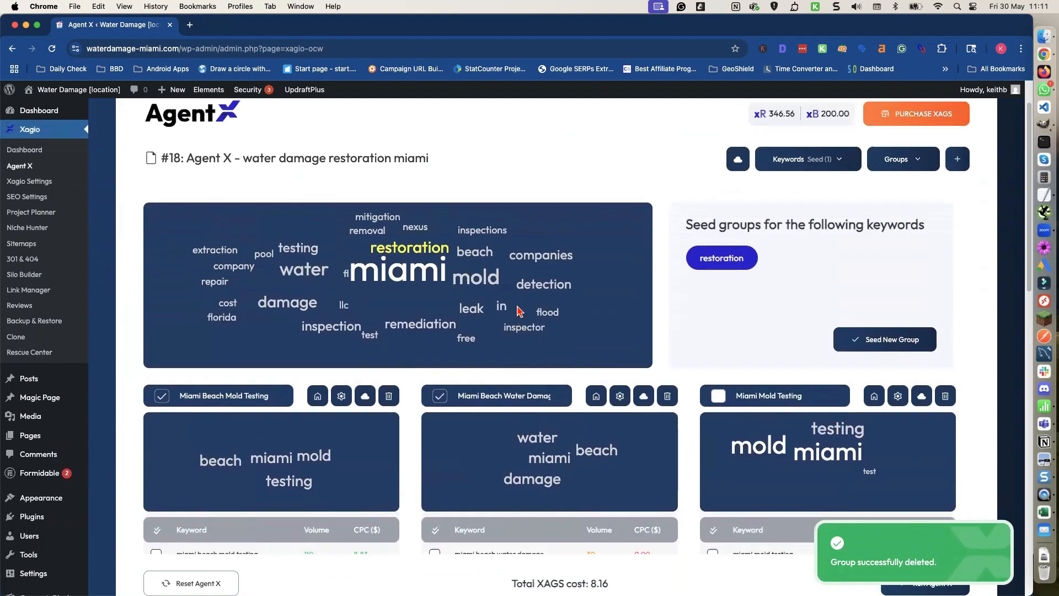
scroll(520, 312, "down", 2)
scroll(516, 312, "down", 1)
mouse_move(517, 297)
scroll(514, 304, "down", 1)
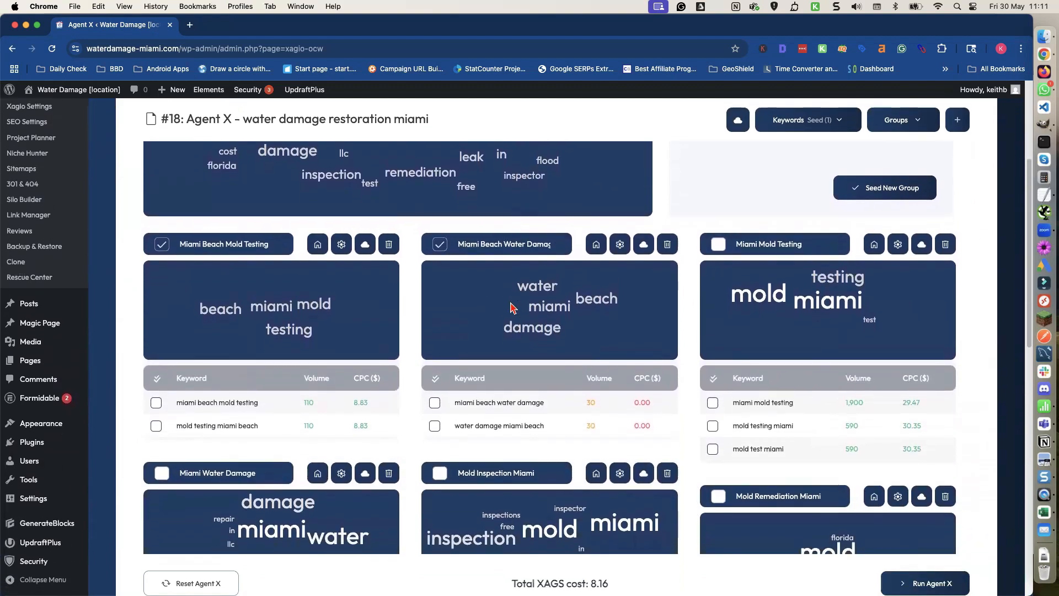
scroll(511, 308, "down", 2)
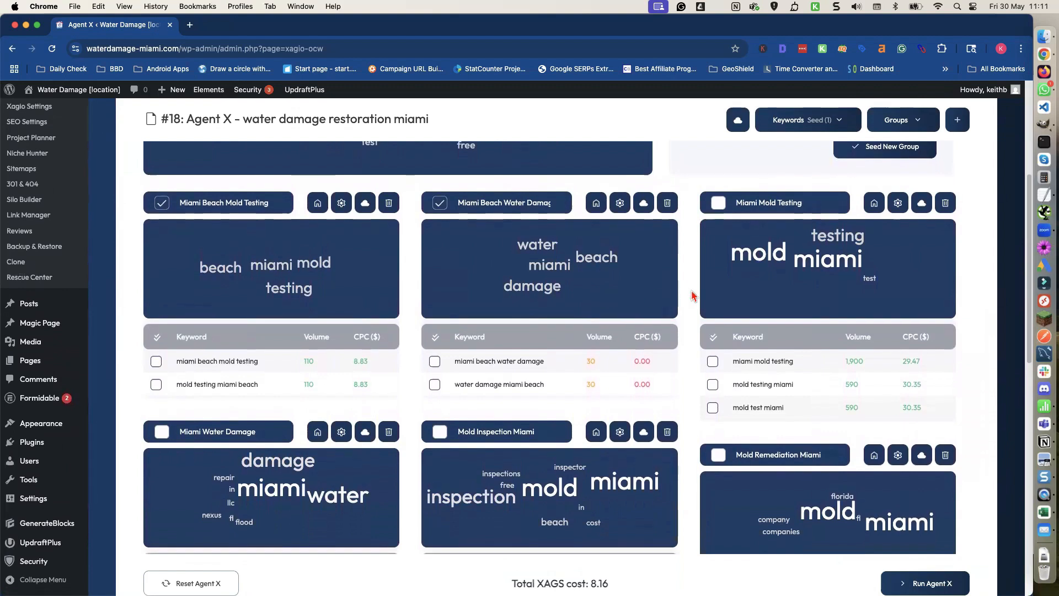
scroll(684, 296, "down", 5)
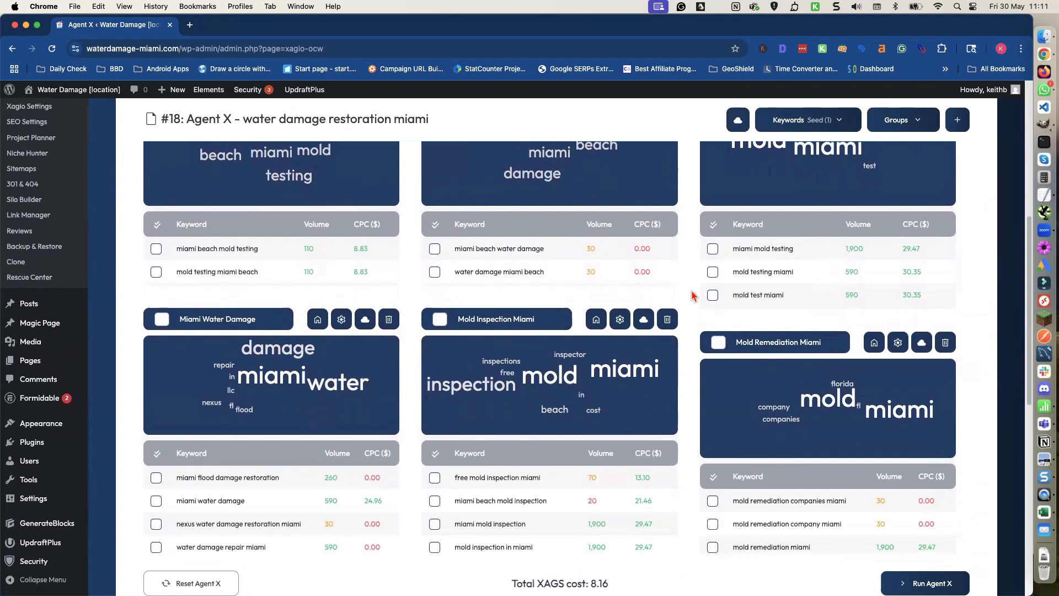
scroll(693, 296, "down", 2)
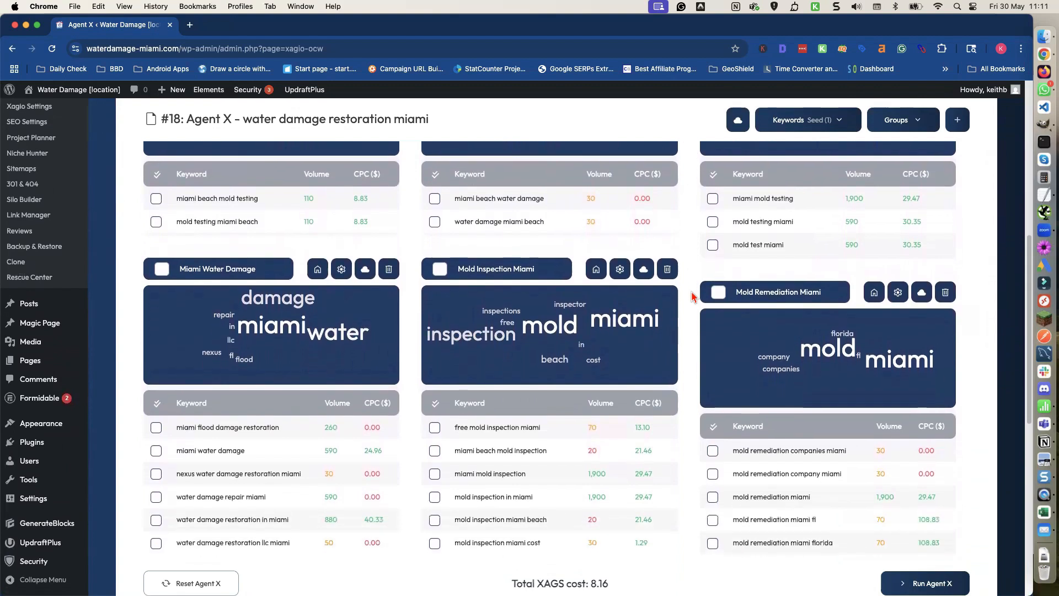
scroll(693, 296, "down", 1)
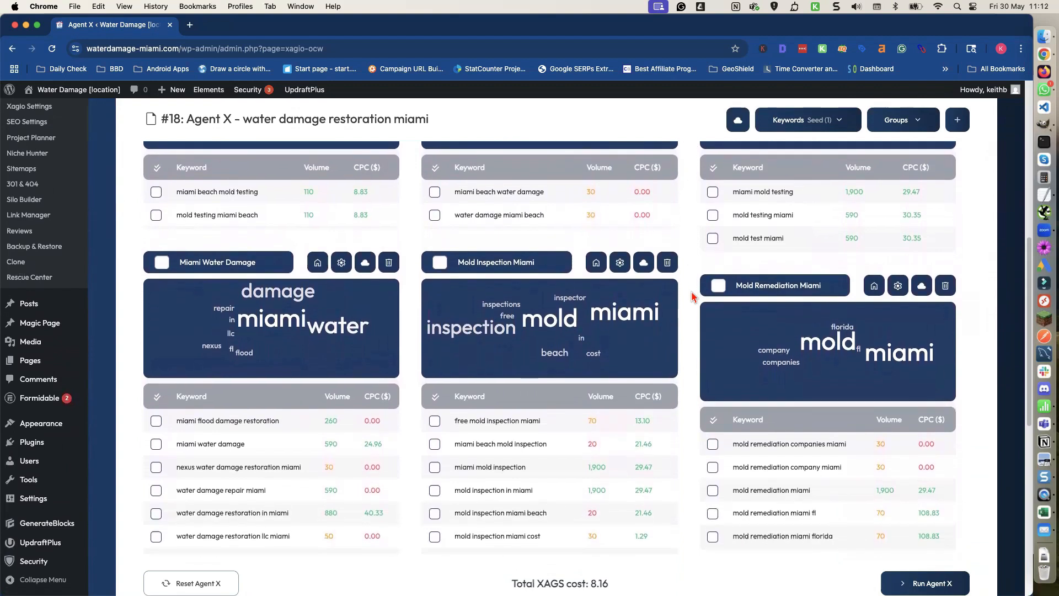
scroll(692, 296, "down", 9)
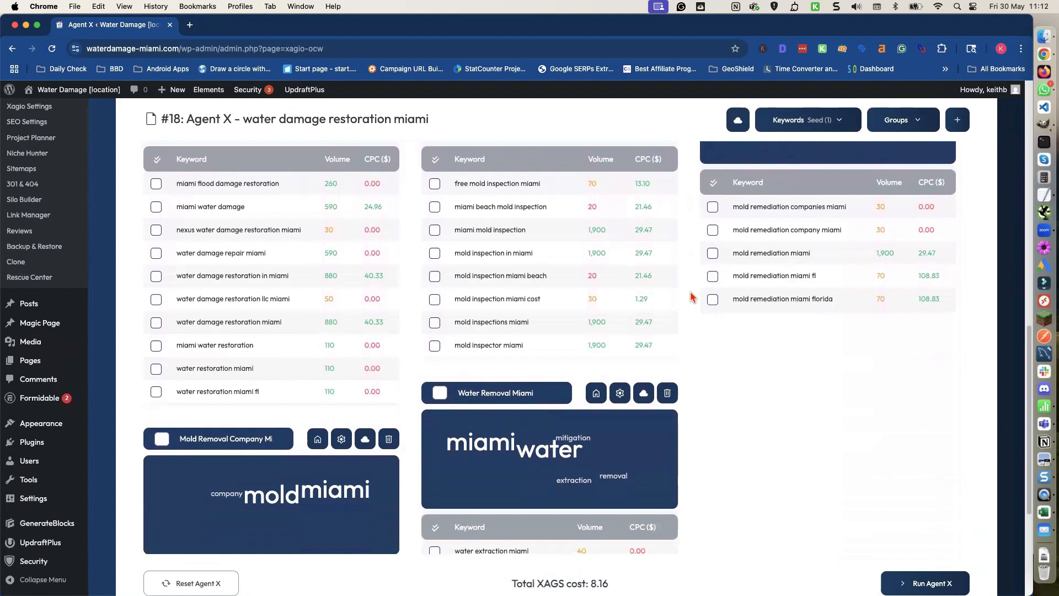
scroll(692, 297, "down", 8)
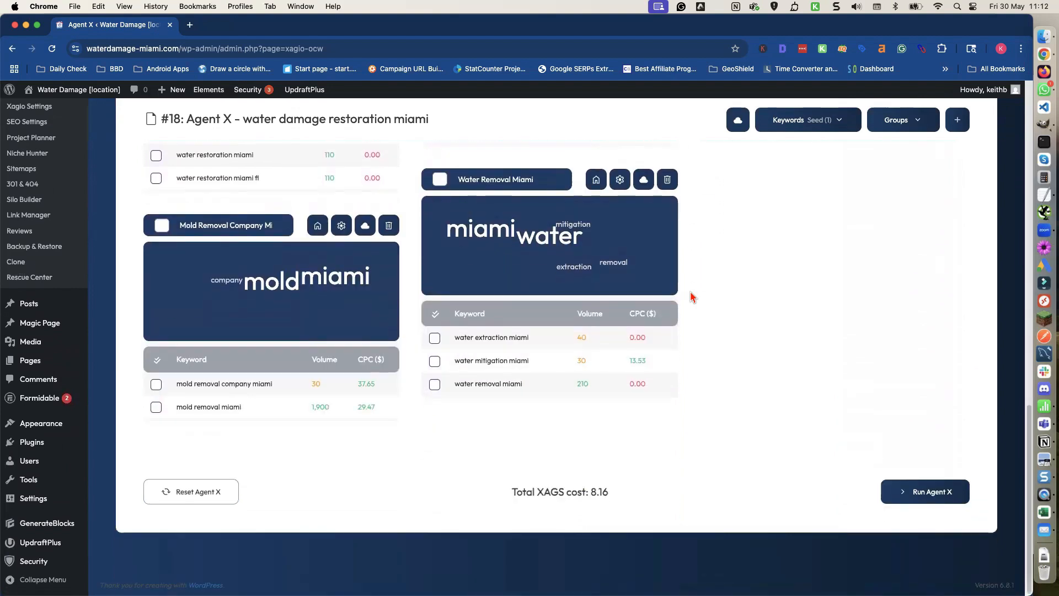
scroll(693, 296, "up", 6)
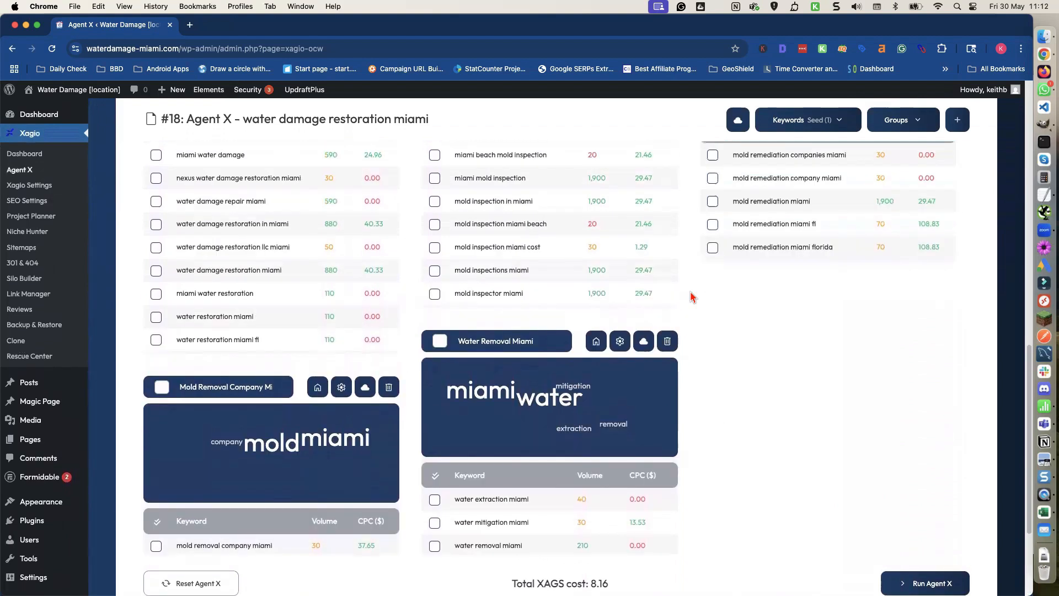
scroll(693, 297, "up", 6)
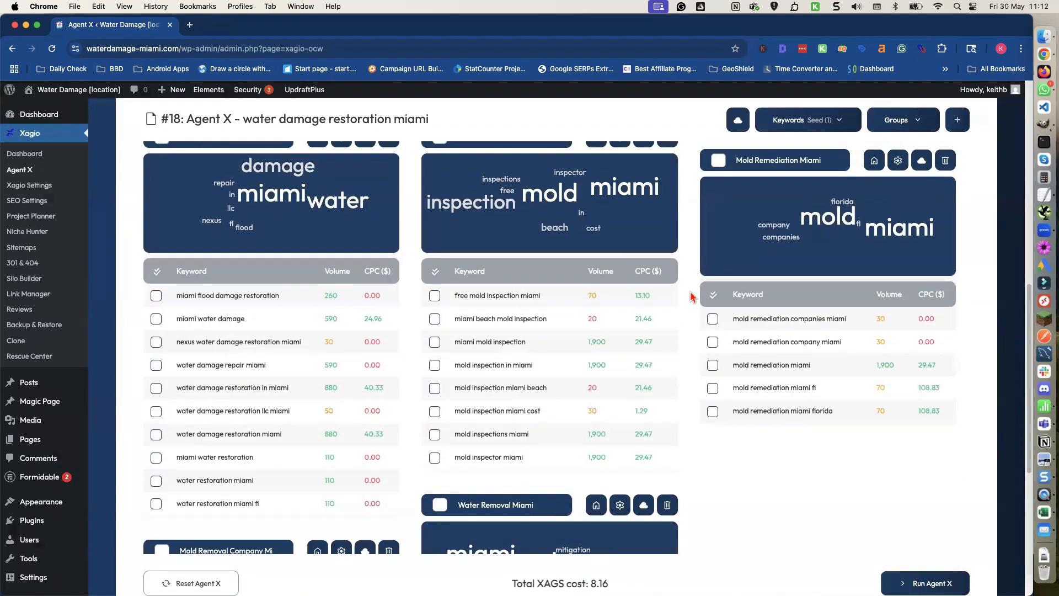
scroll(691, 296, "down", 10)
scroll(691, 296, "up", 6)
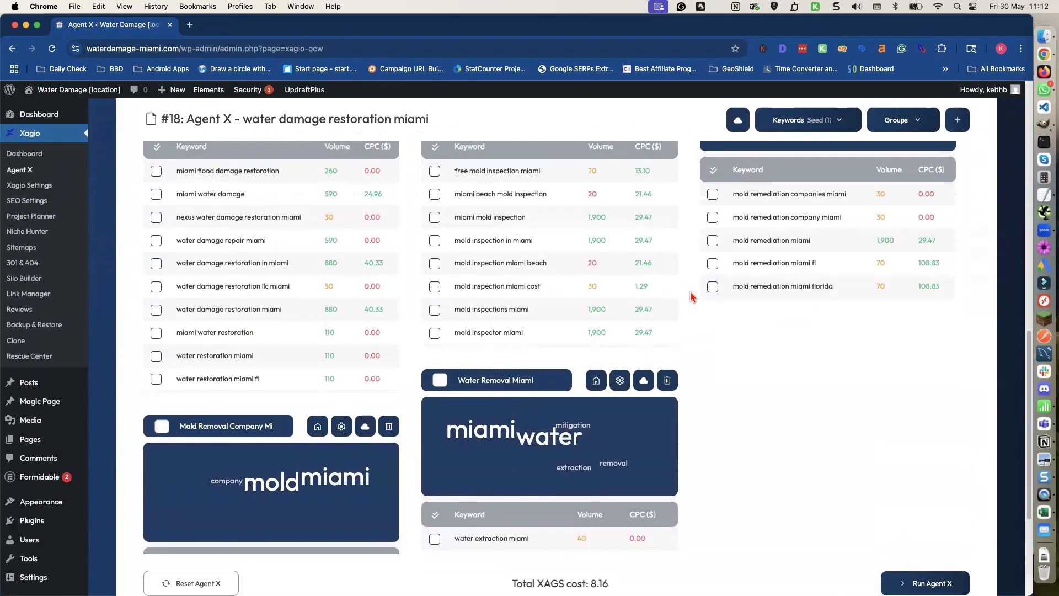
scroll(693, 296, "up", 6)
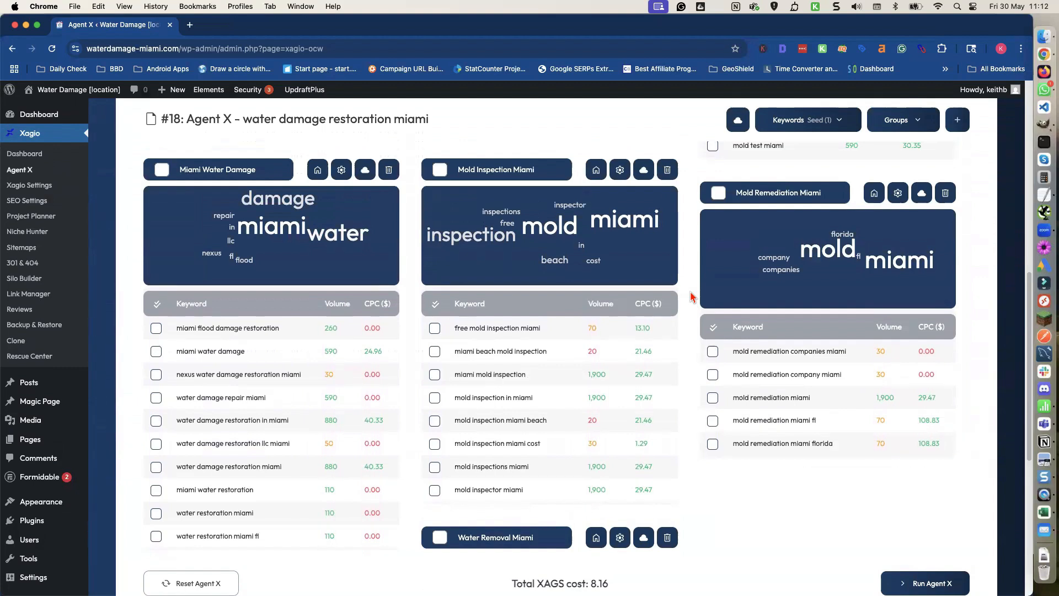
scroll(692, 296, "up", 2)
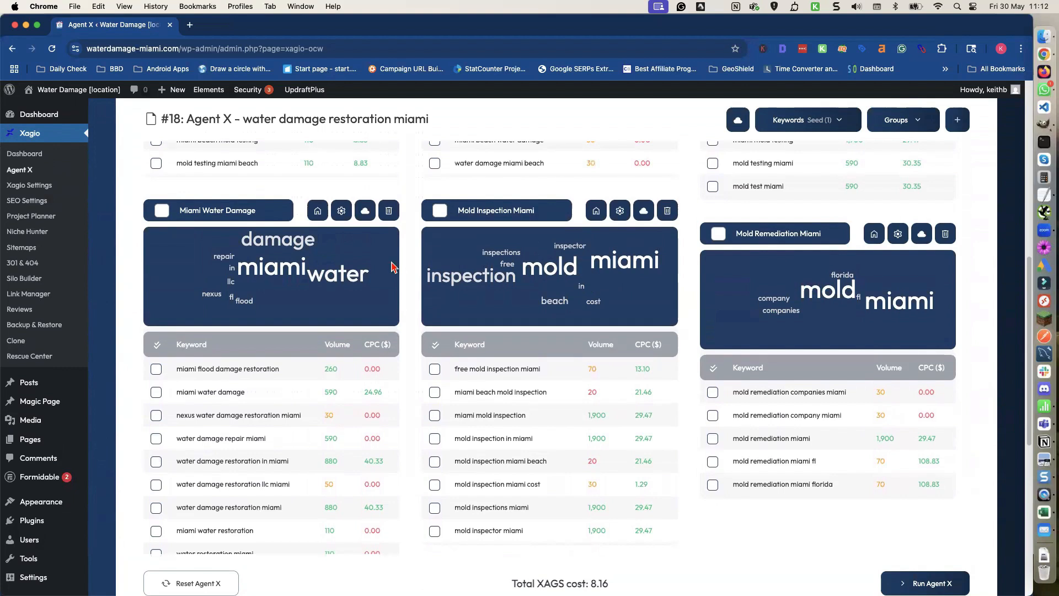
Rename the Miami Water Damage group to "Miami Water Damage Restoration" and set it as the homepage group
scroll(276, 238, "up", 1)
left_click(274, 222)
type("Restoration")
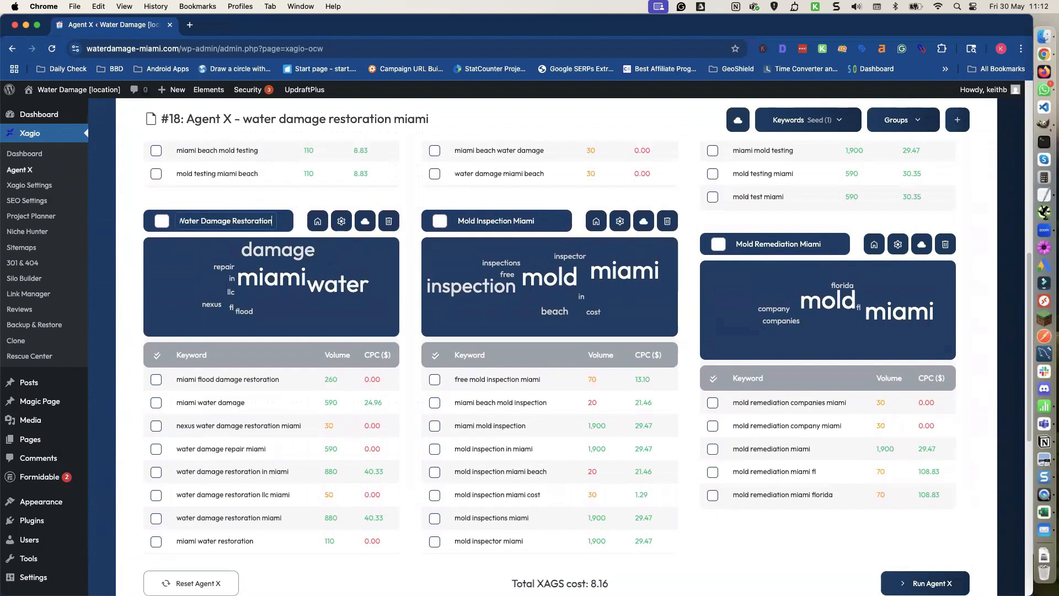
key("Return")
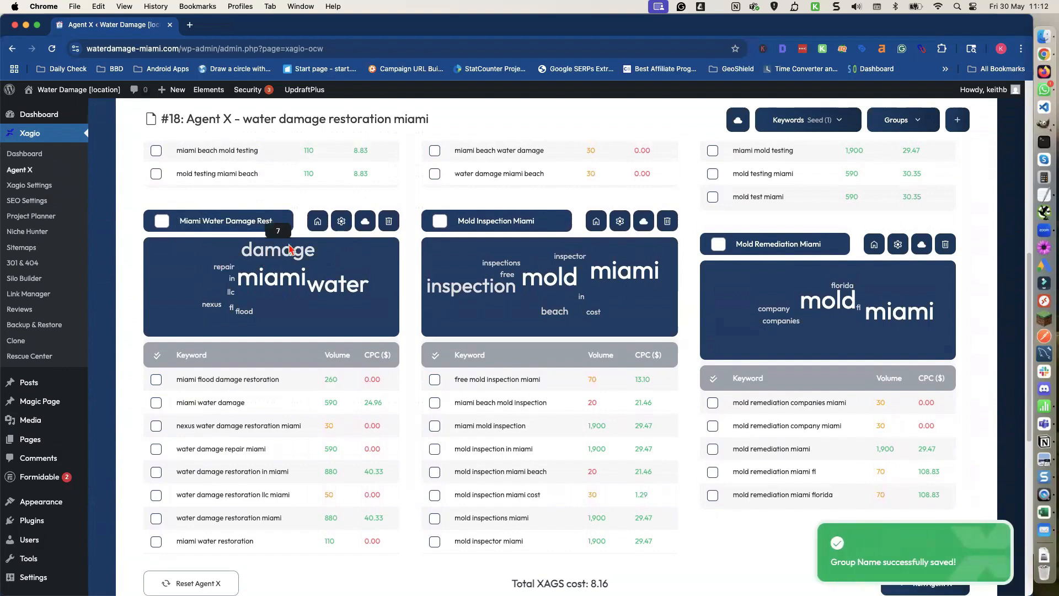
left_click(317, 222)
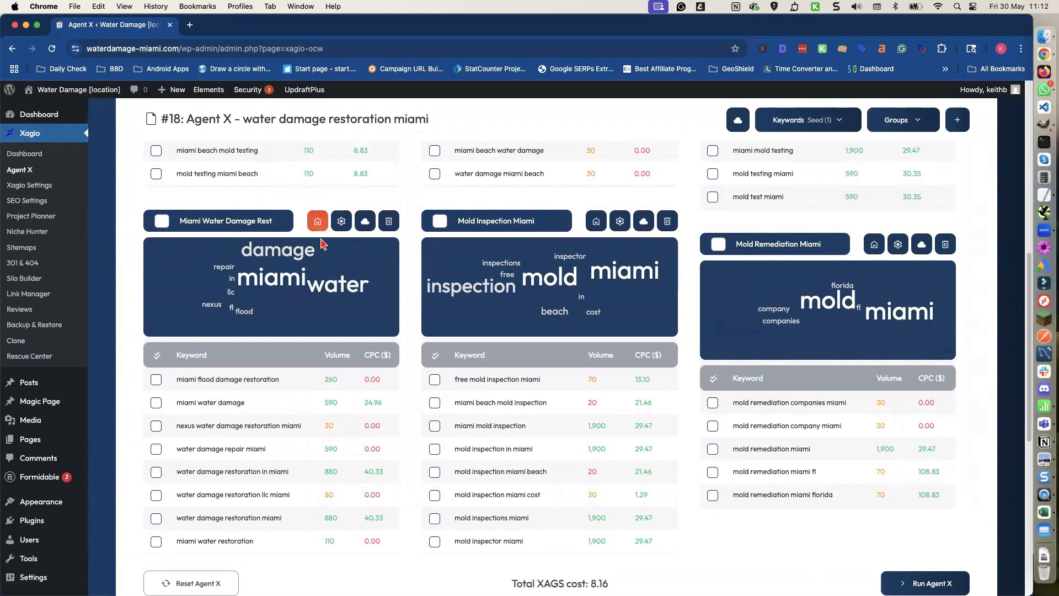
Deselect the Miami Beach Mold Testing and Miami Beach Water Damage groups
scroll(322, 237, "up", 5)
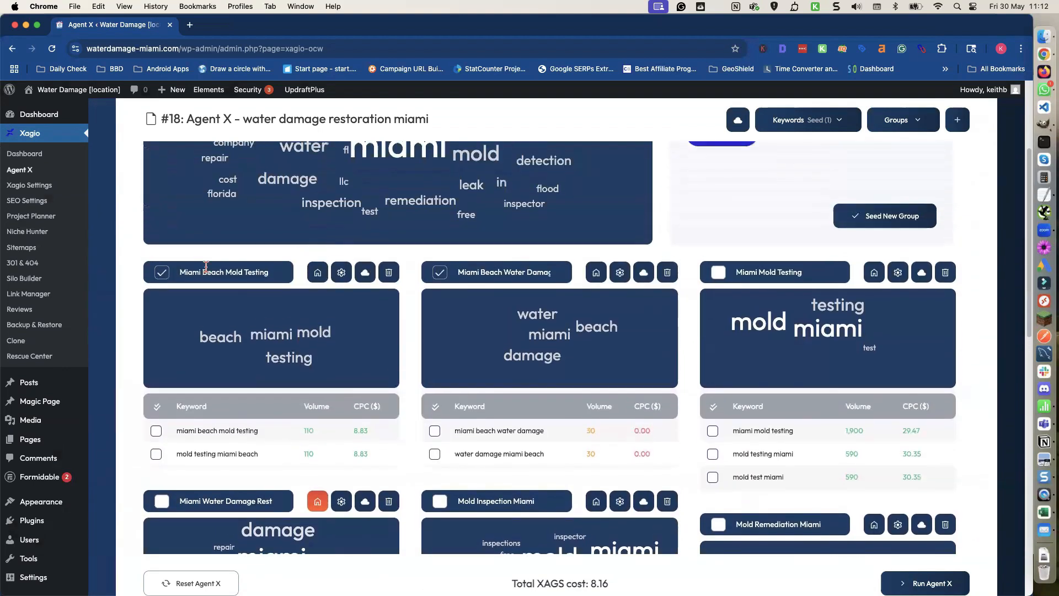
left_click(162, 273)
left_click(435, 279)
Look through the word cloud and the keyword groups to decide which groups to include in the Agent X run
scroll(386, 280, "up", 2)
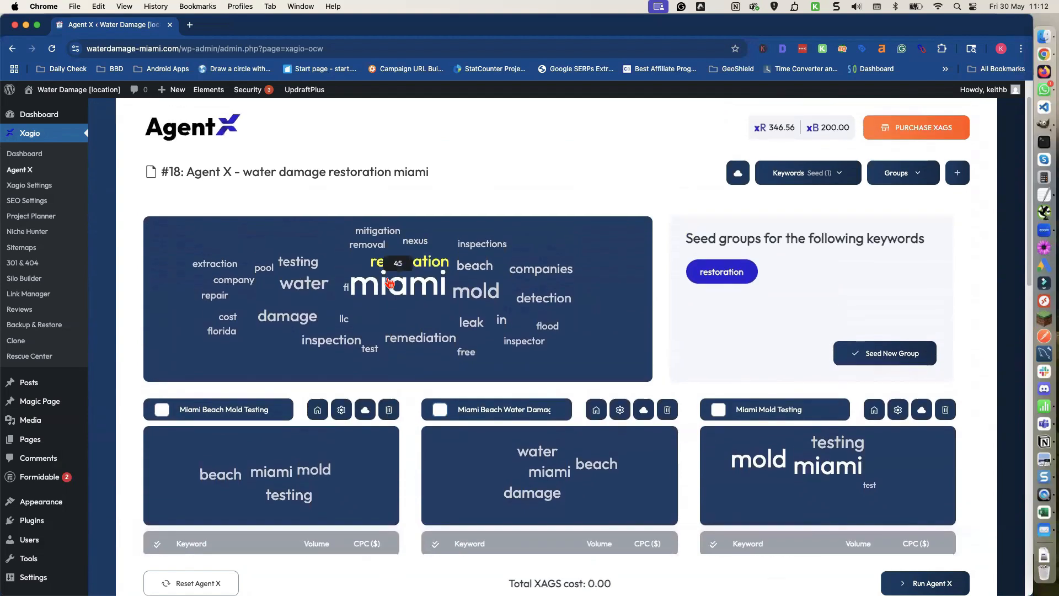
scroll(389, 283, "down", 2)
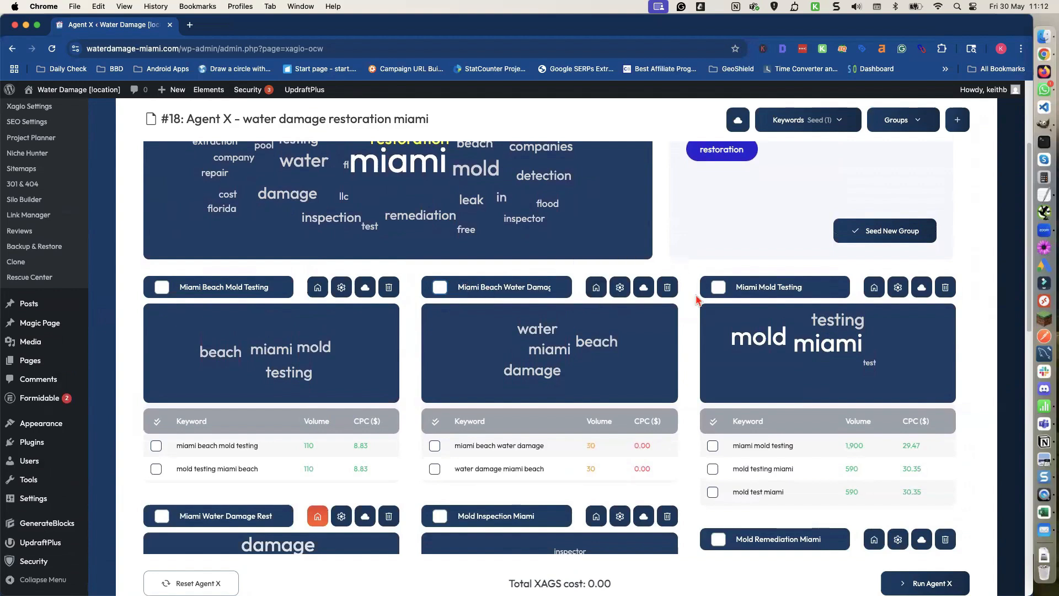
scroll(696, 305, "down", 1)
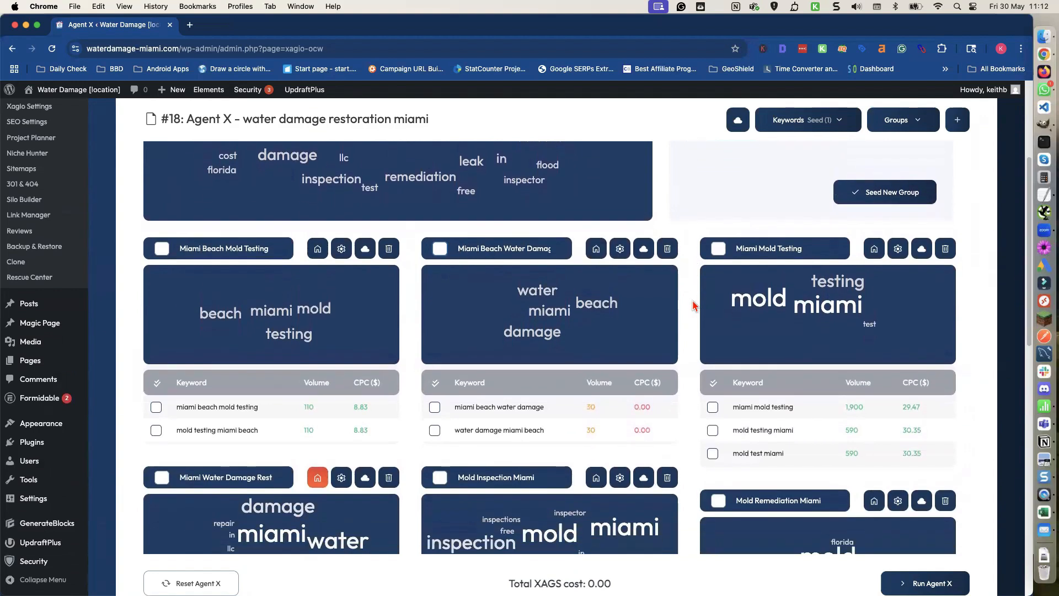
scroll(694, 305, "down", 1)
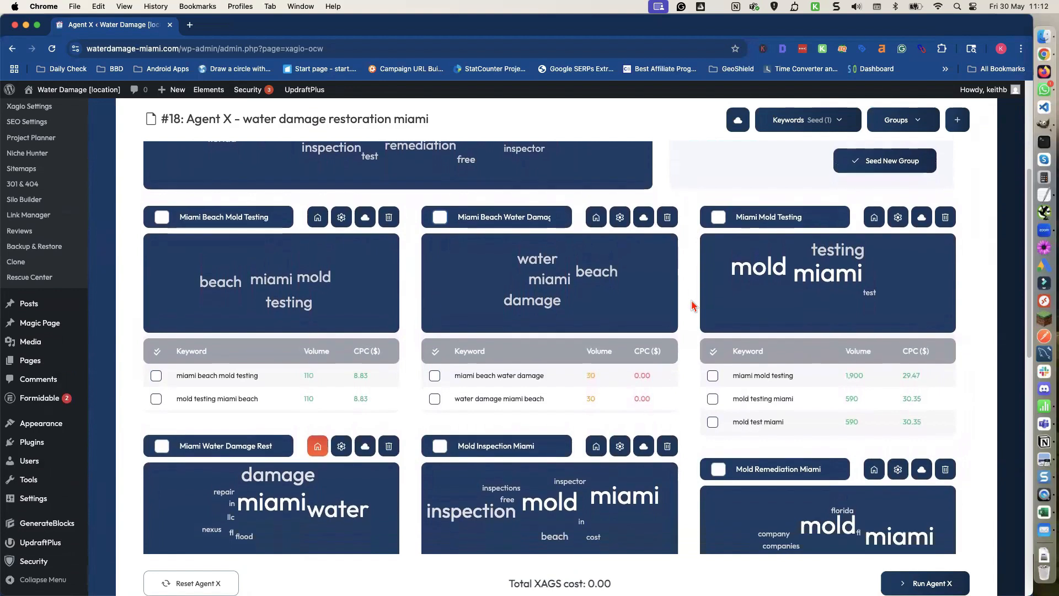
scroll(695, 304, "down", 1)
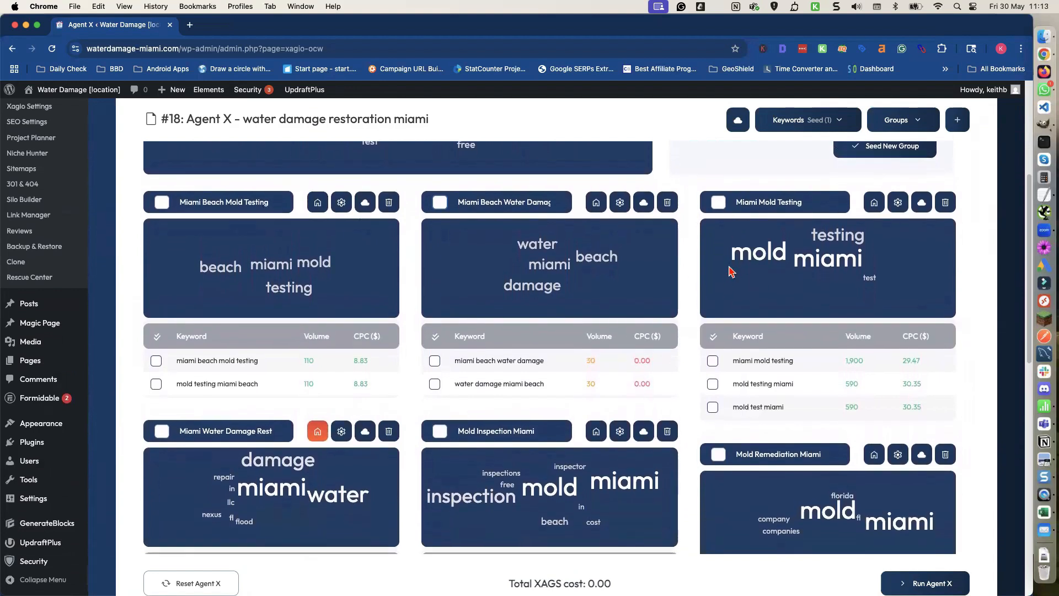
scroll(707, 273, "down", 6)
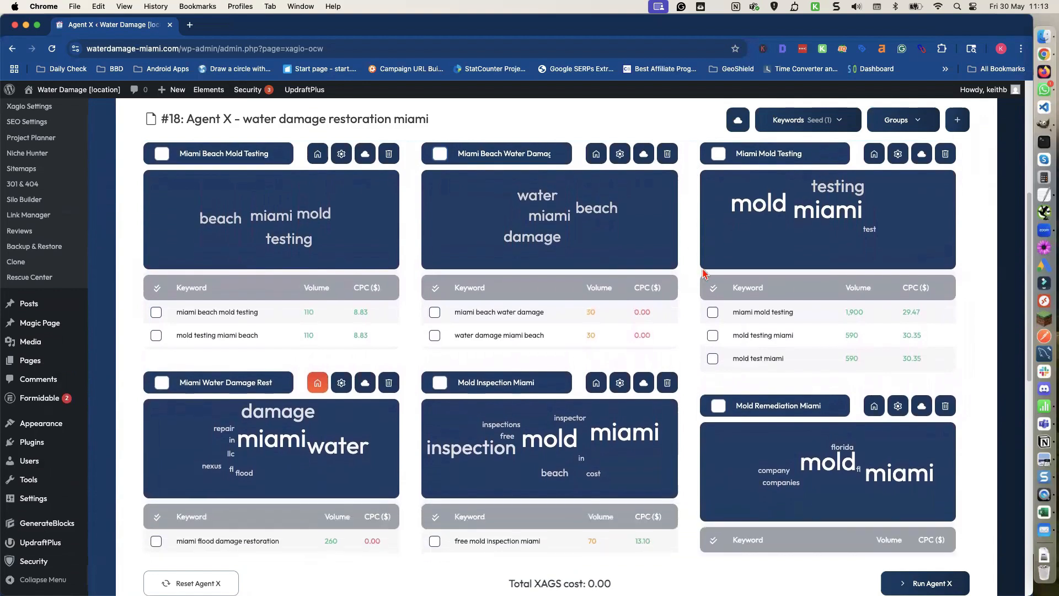
scroll(705, 272, "down", 1)
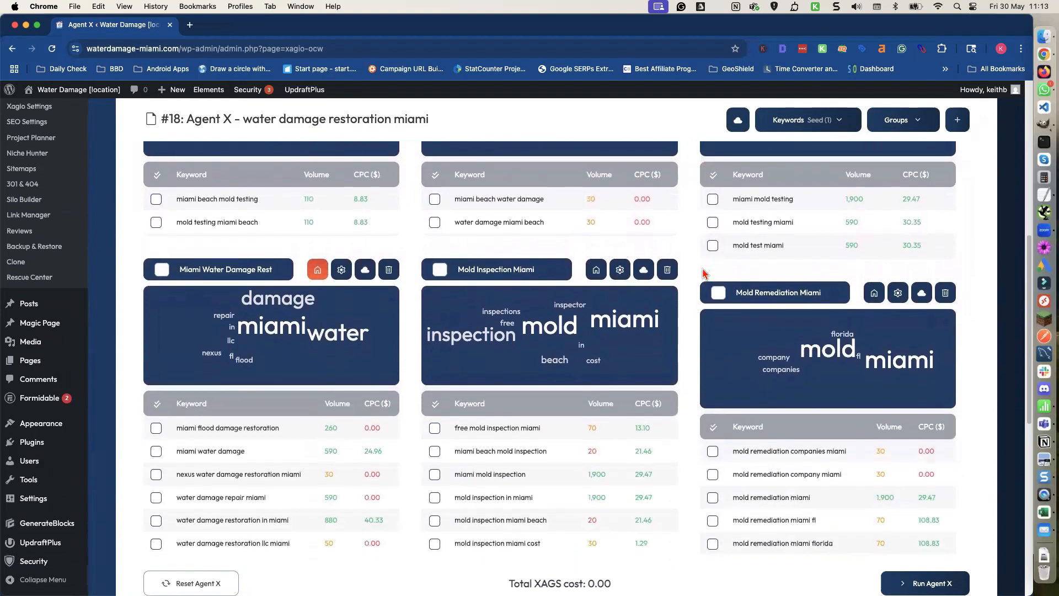
scroll(545, 284, "down", 1)
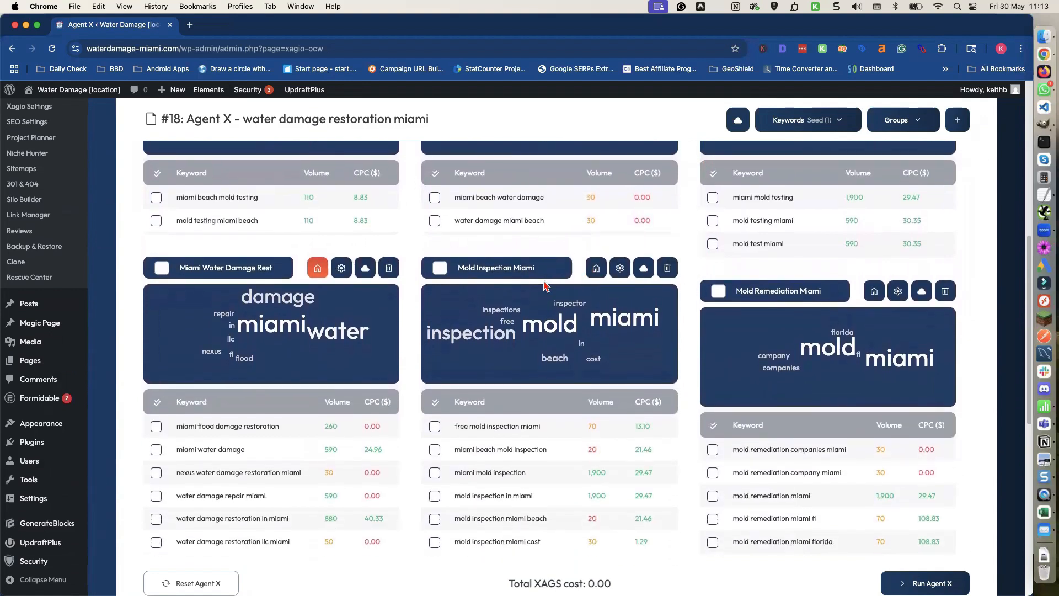
Select the Water Removal Miami group and the Miami Water Damage Restoration homepage group for the Agent X run
scroll(544, 284, "down", 10)
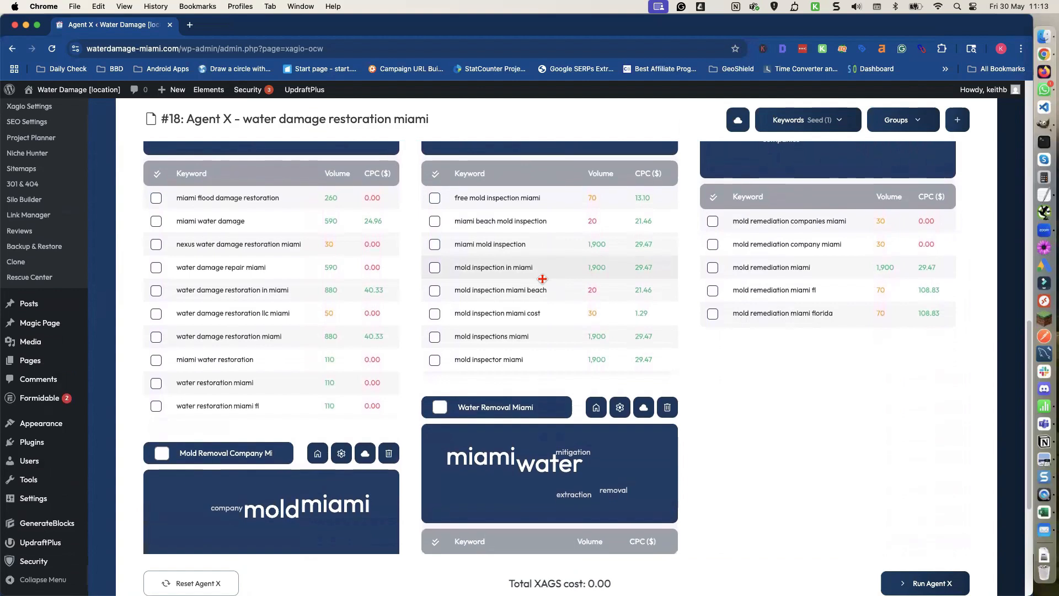
scroll(542, 278, "down", 4)
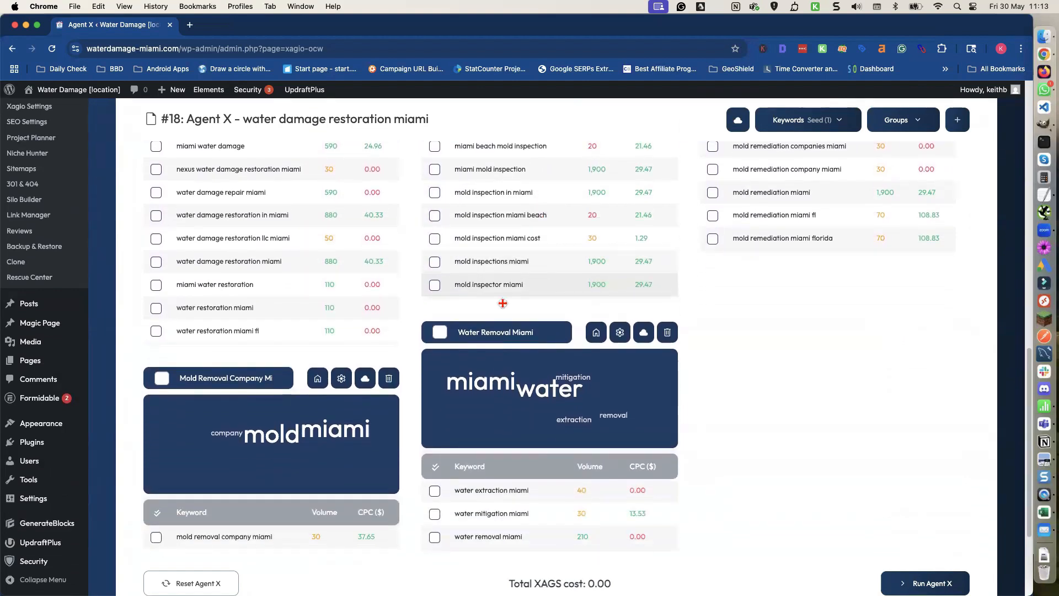
left_click(440, 333)
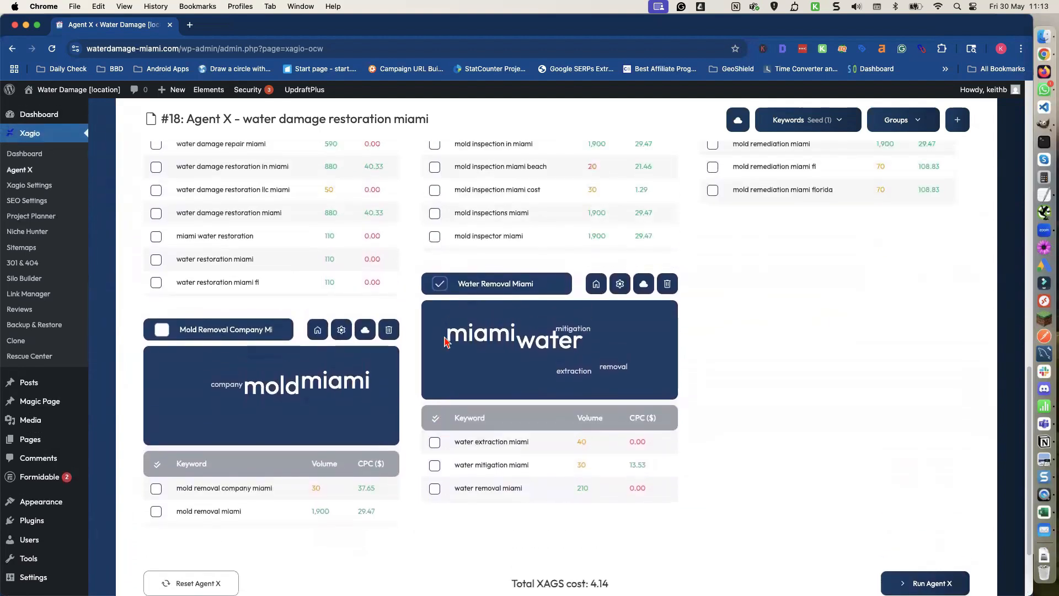
scroll(445, 341, "up", 5)
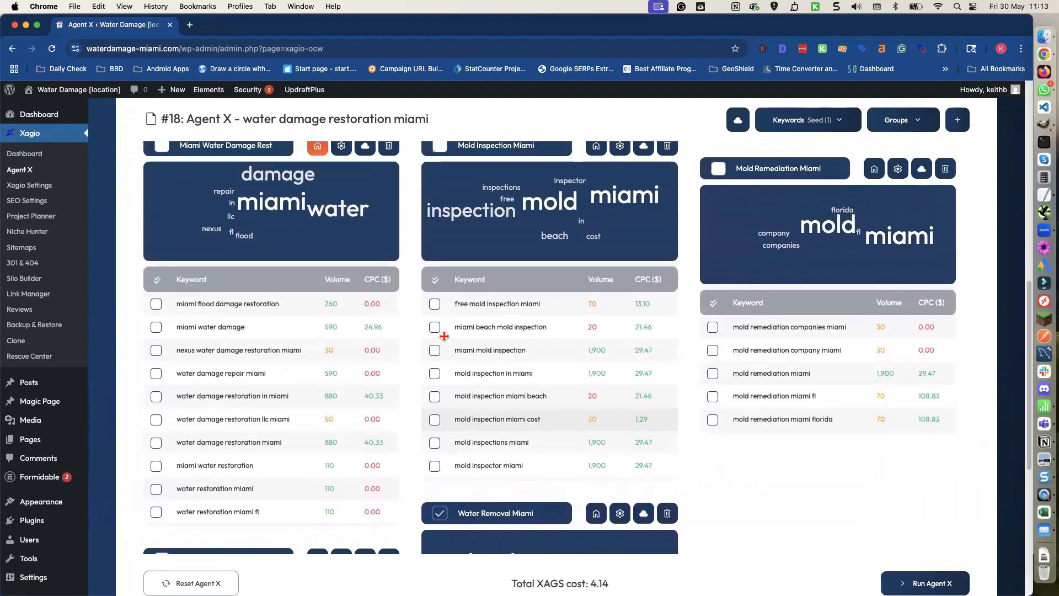
scroll(279, 280, "up", 1)
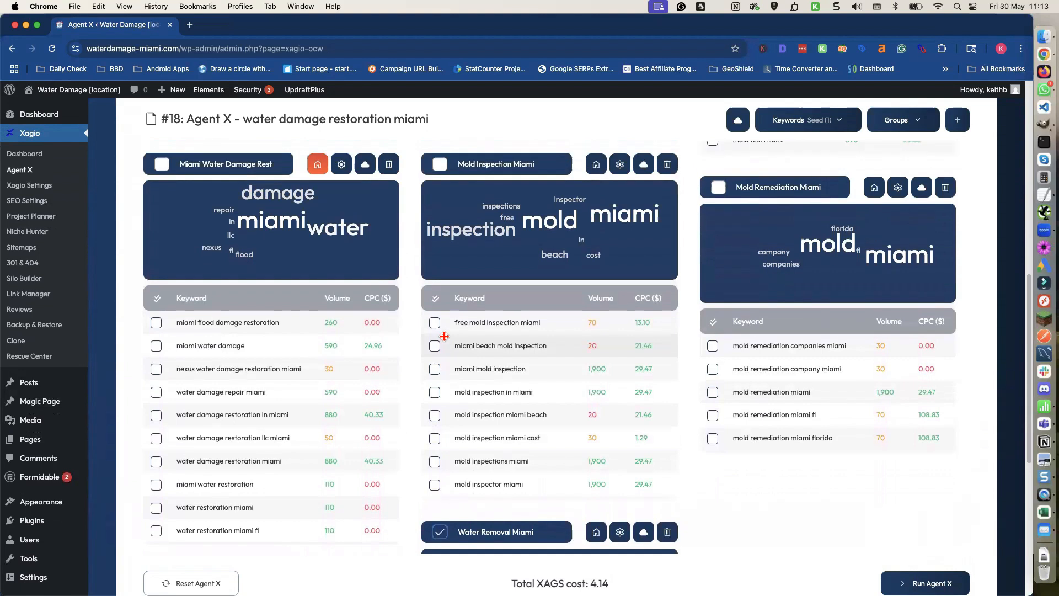
left_click(164, 206)
scroll(379, 265, "up", 1)
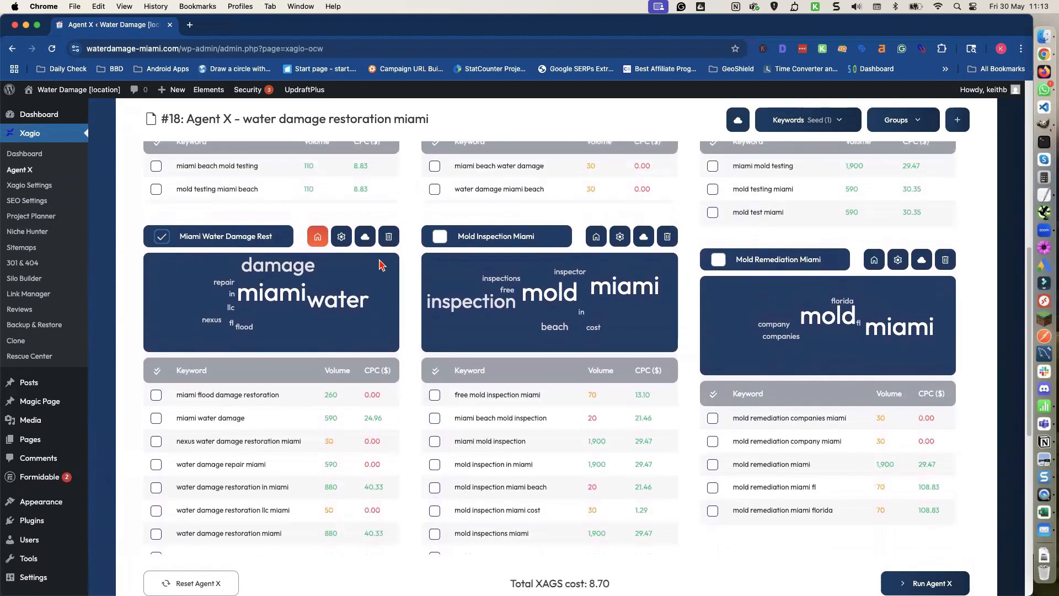
Select the Miami Mold Testing, Mold Inspection Miami, Mold Remediation Miami and Mold Removal Company Miami groups for the Agent X run
scroll(379, 265, "up", 5)
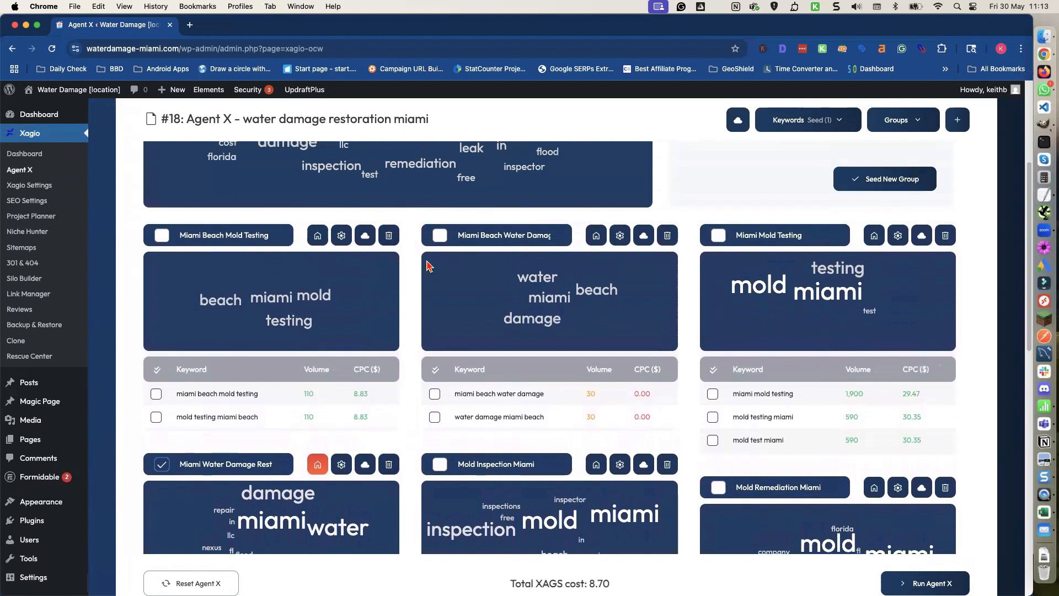
left_click(718, 236)
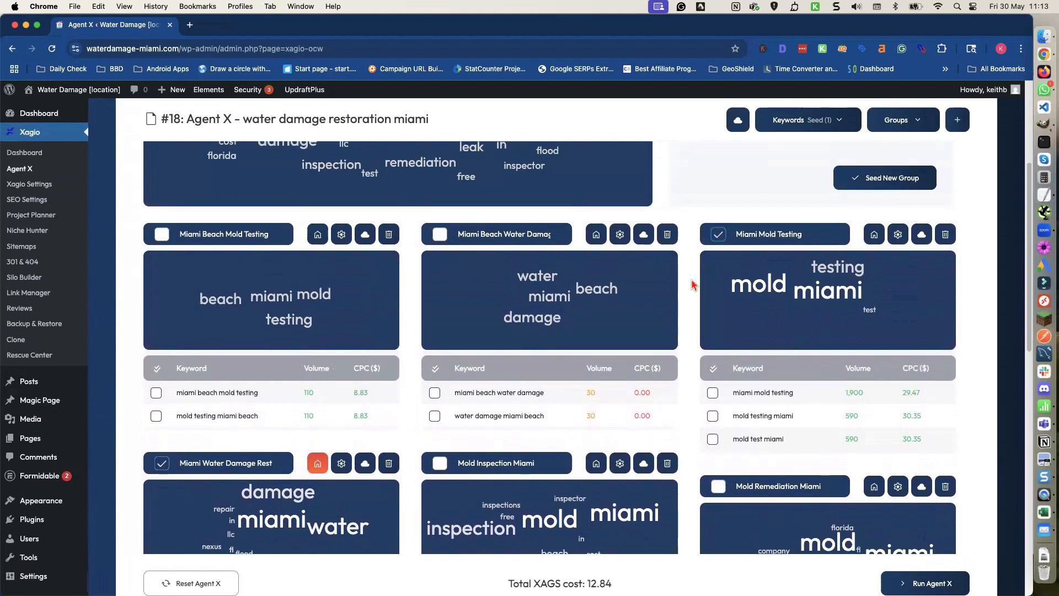
scroll(693, 281, "down", 3)
left_click(440, 323)
scroll(481, 316, "down", 3)
left_click(719, 181)
scroll(654, 252, "down", 2)
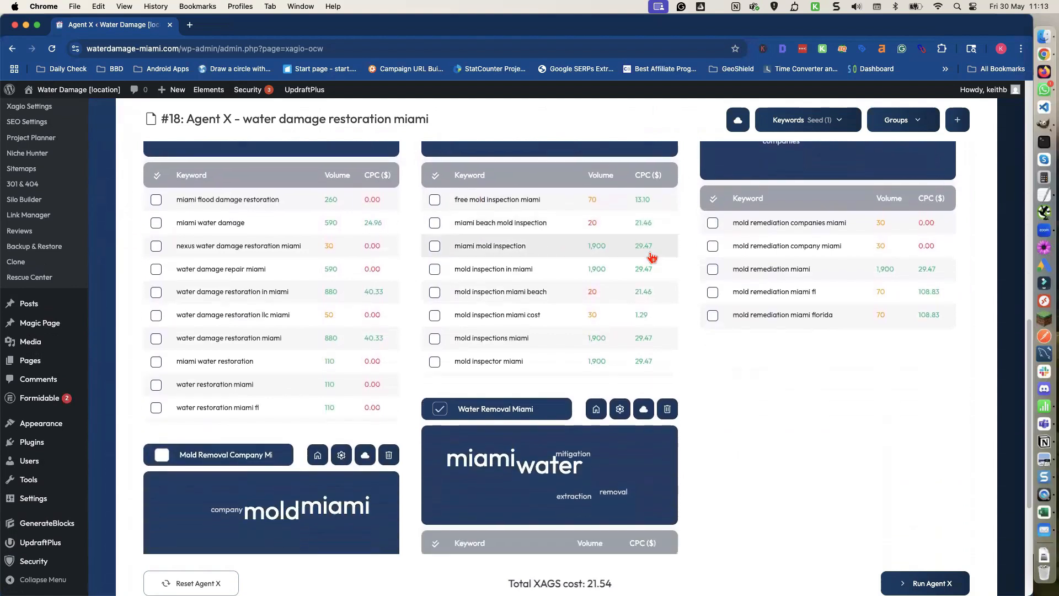
scroll(197, 400, "down", 1)
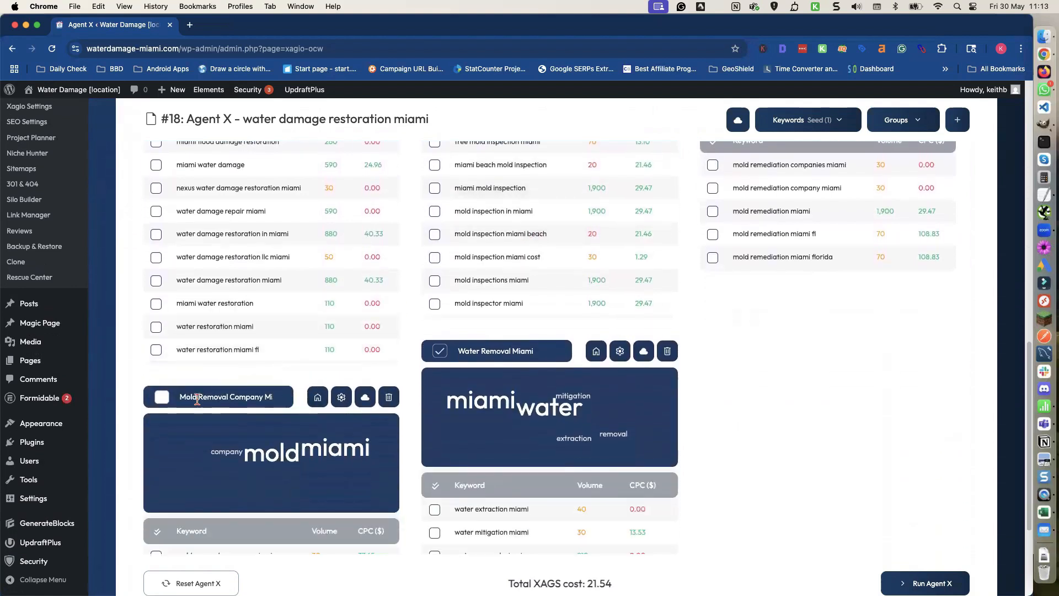
left_click(162, 398)
scroll(189, 425, "down", 2)
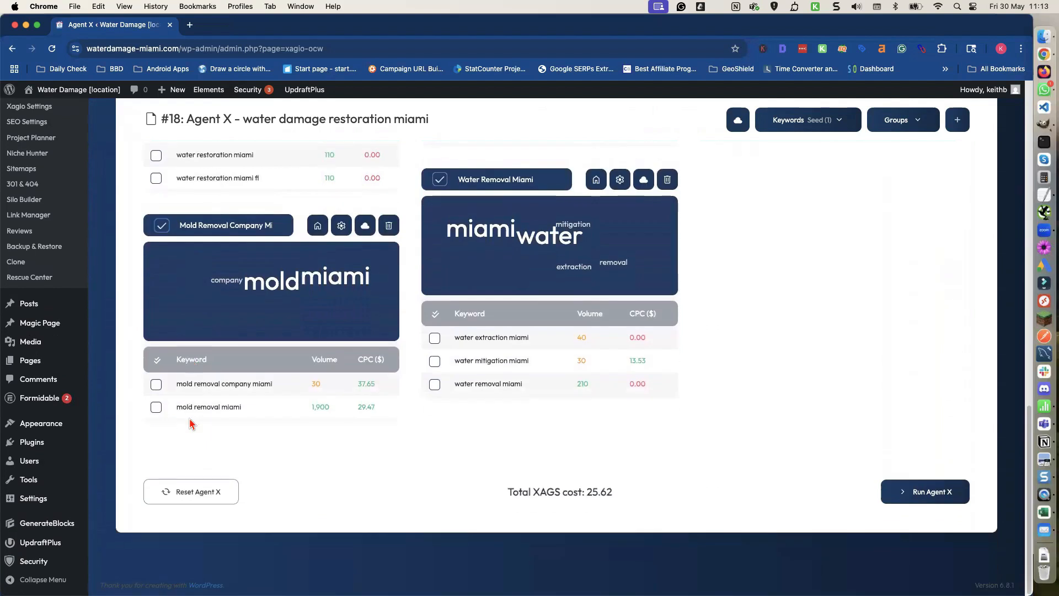
Move both mold removal keywords into the Mold Remediation Miami group and permanently delete the emptied Mold Removal Company group
scroll(189, 422, "up", 2)
scroll(190, 426, "down", 2)
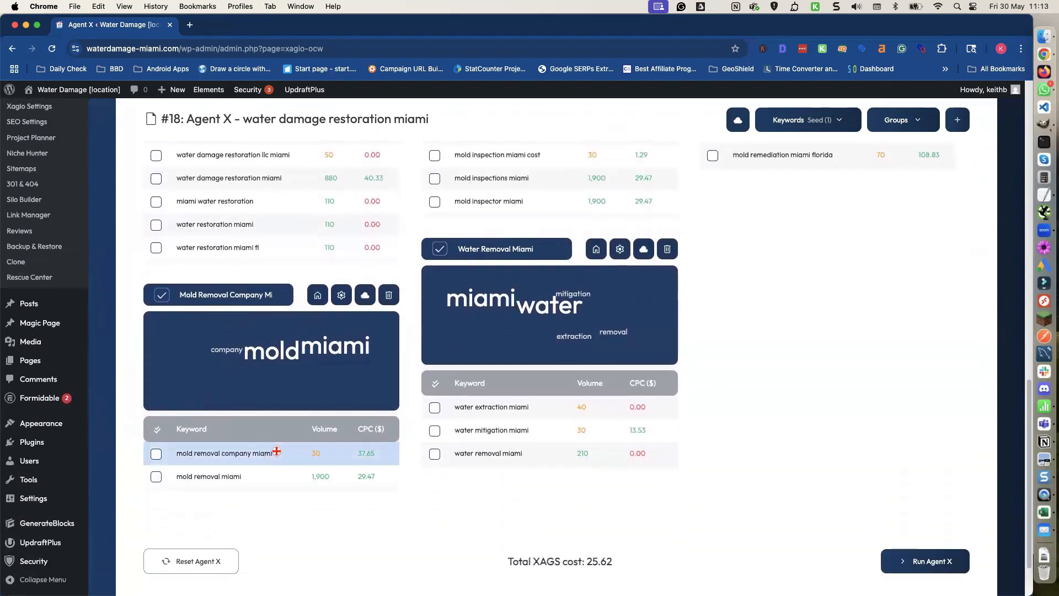
left_click(276, 474)
left_click_drag(274, 473, 715, 161)
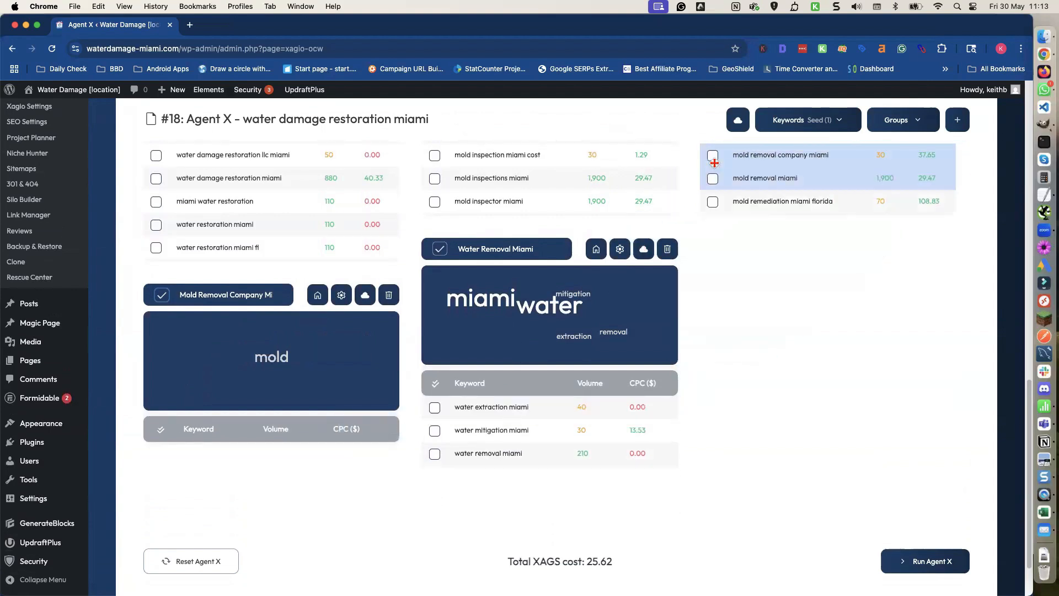
left_click(389, 296)
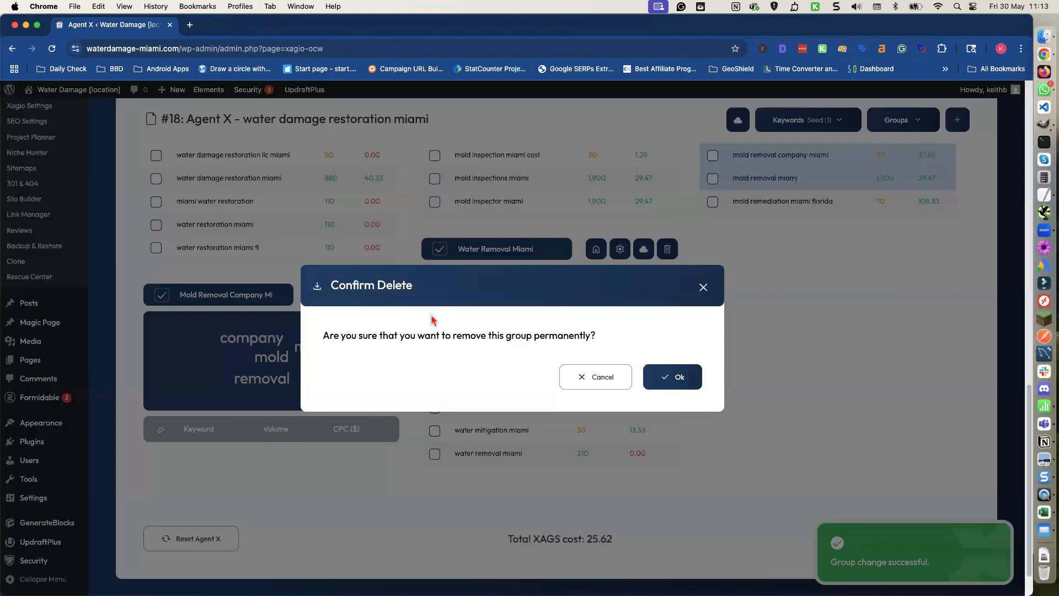
left_click(680, 377)
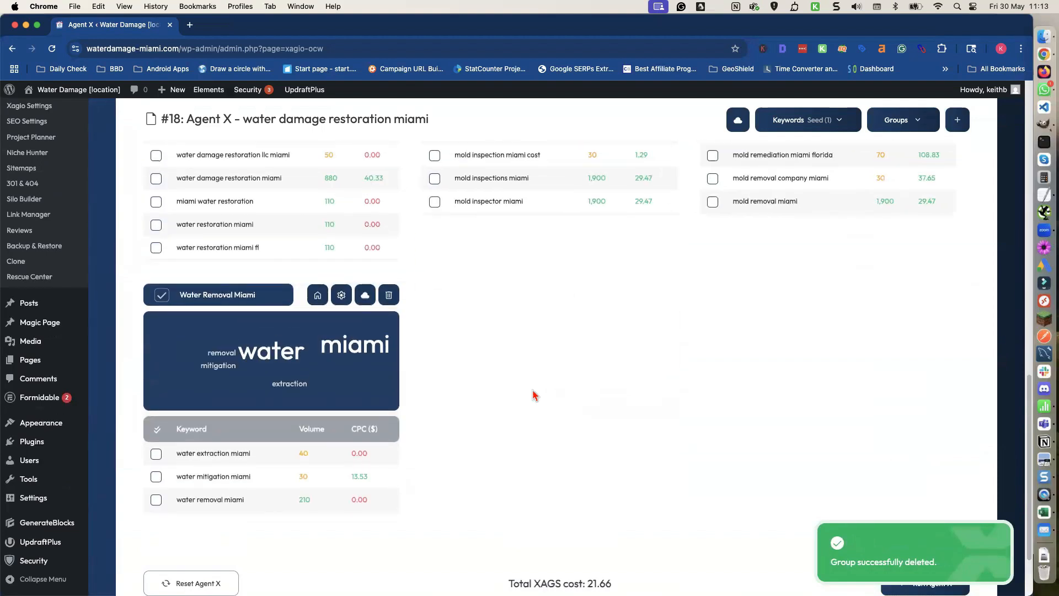
Review the keyword groups, their selection for the run, the total XAGS cost and the available credit balance
scroll(533, 392, "up", 6)
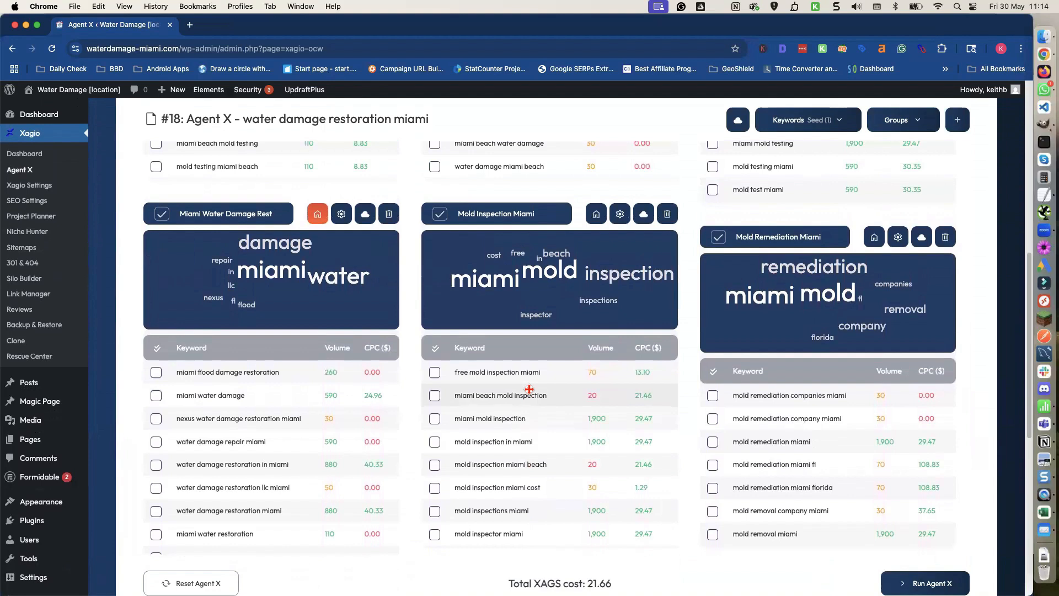
scroll(529, 389, "up", 2)
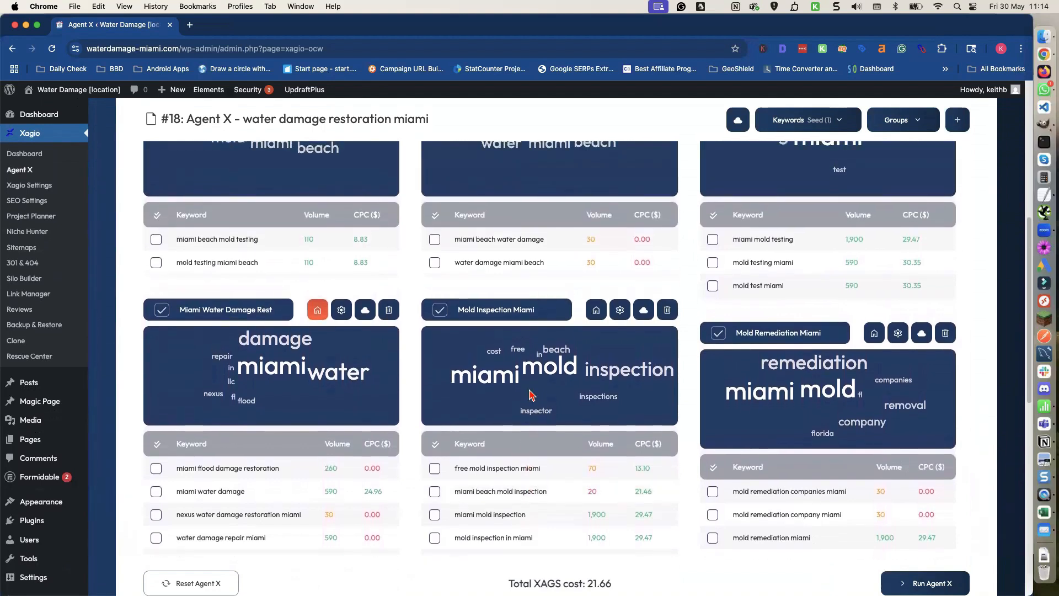
scroll(529, 393, "up", 2)
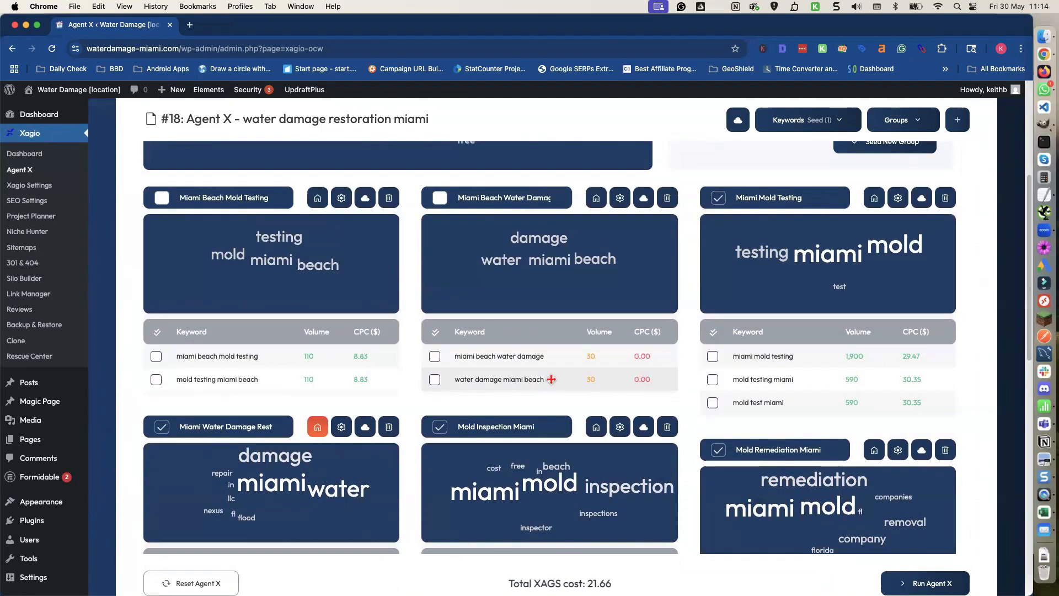
scroll(700, 359, "down", 1)
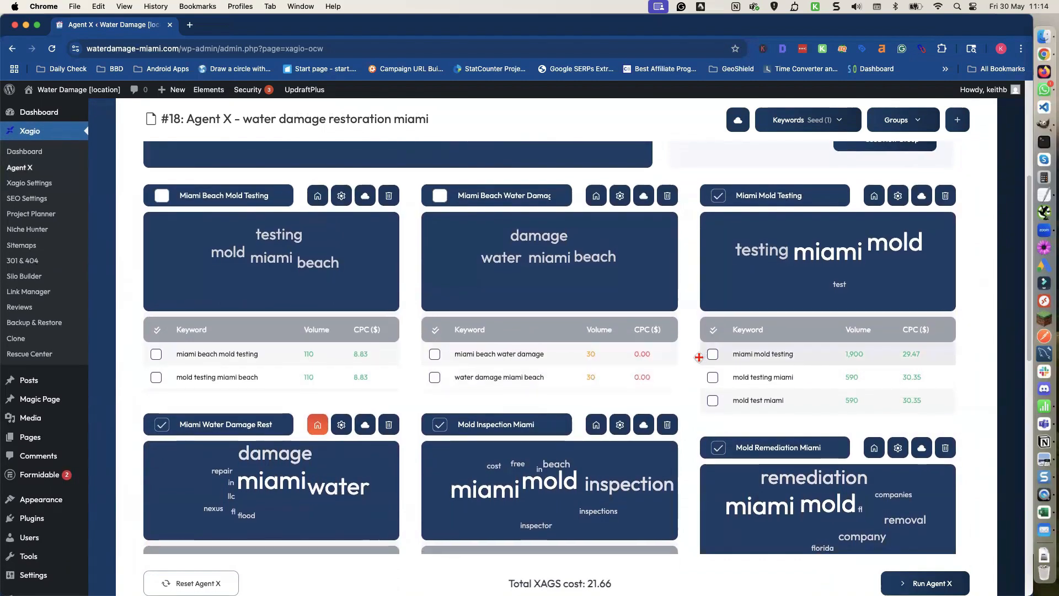
scroll(700, 362, "down", 10)
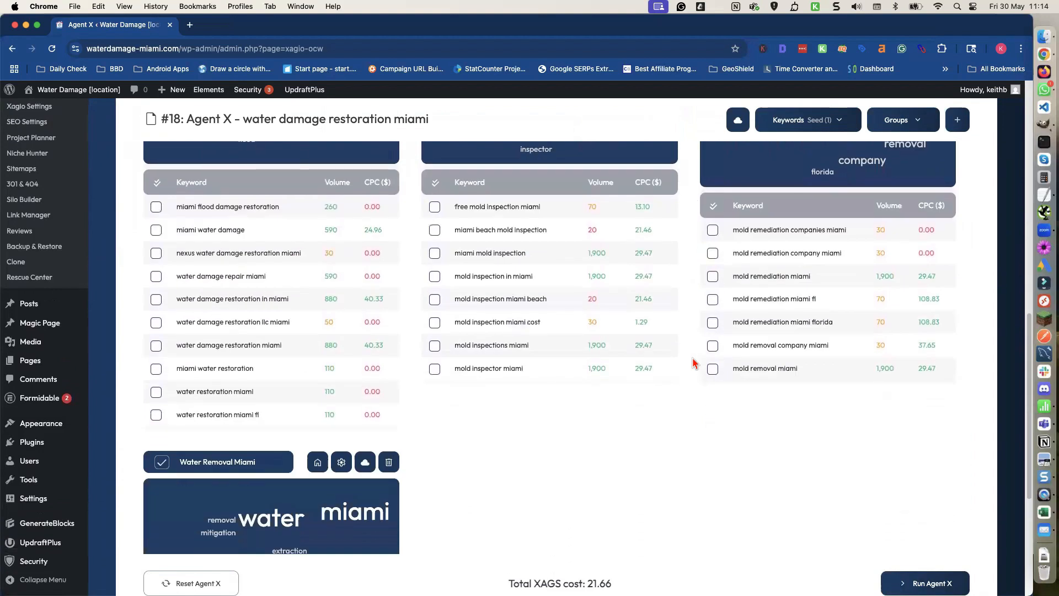
scroll(693, 364, "down", 6)
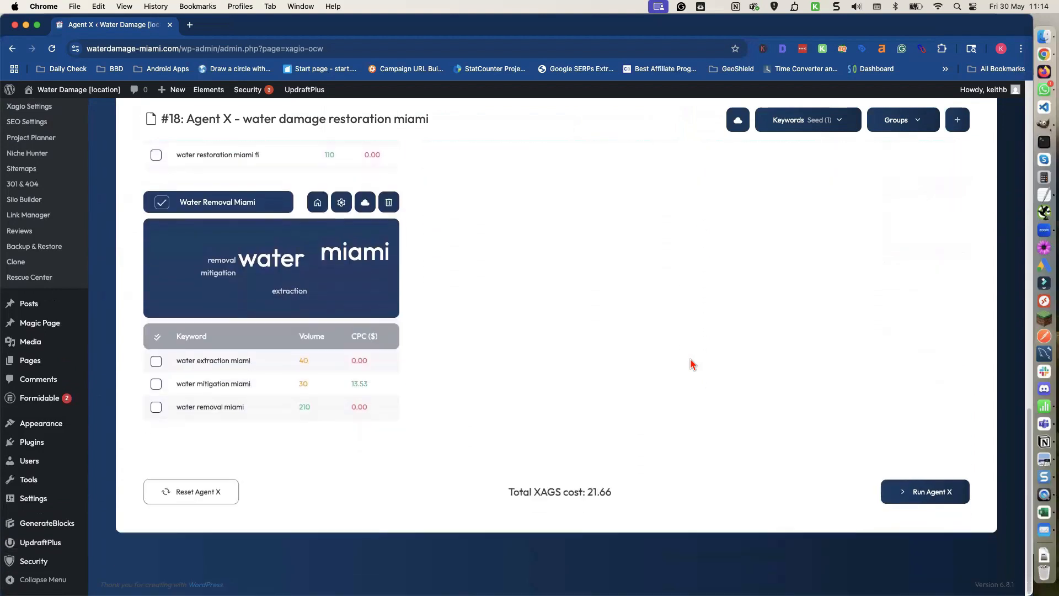
scroll(691, 364, "up", 3)
scroll(683, 363, "down", 3)
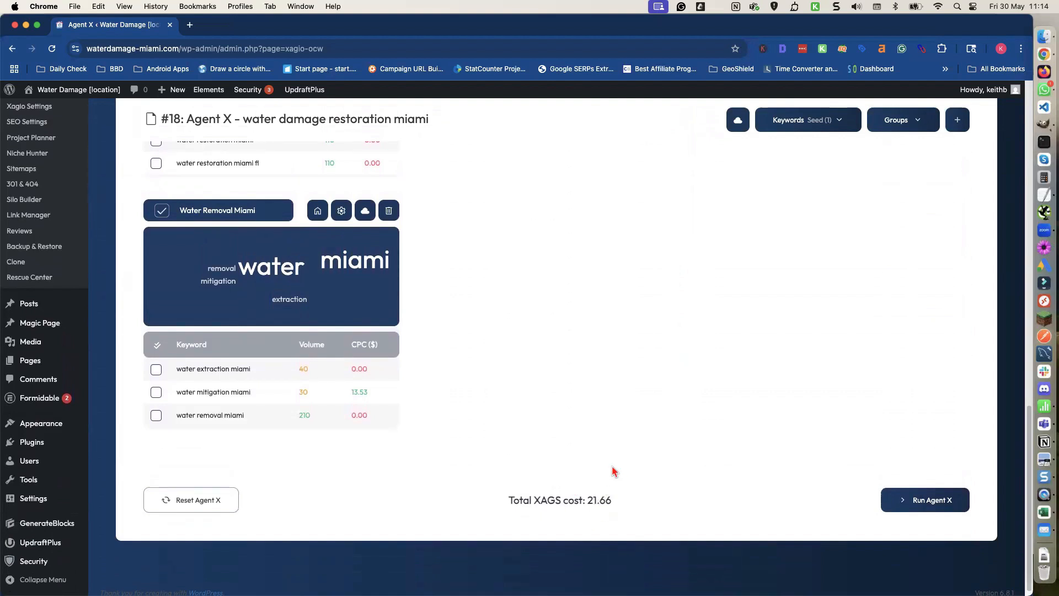
scroll(614, 472, "up", 2)
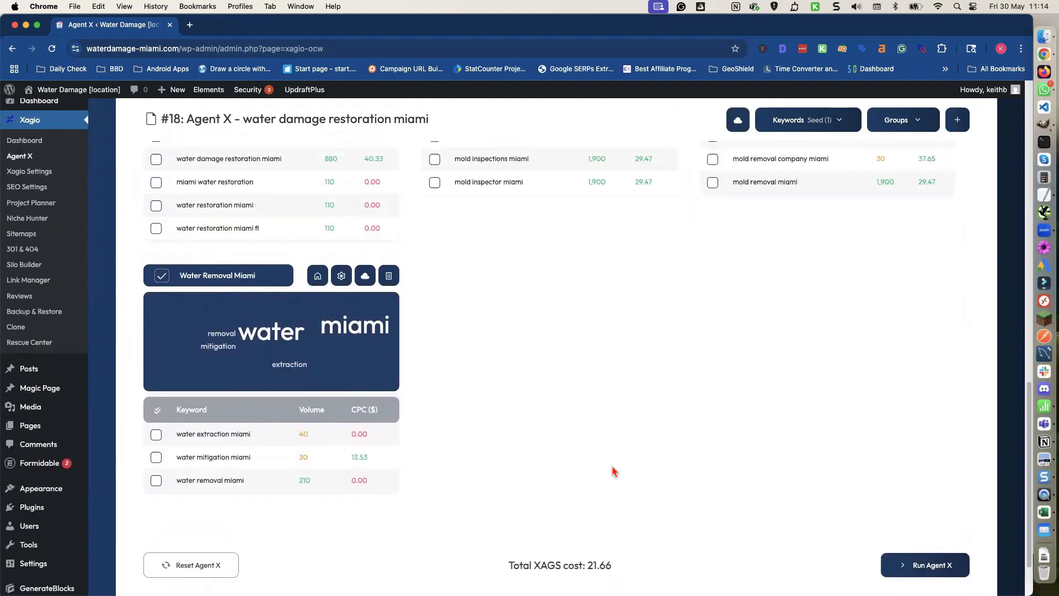
scroll(614, 472, "up", 2)
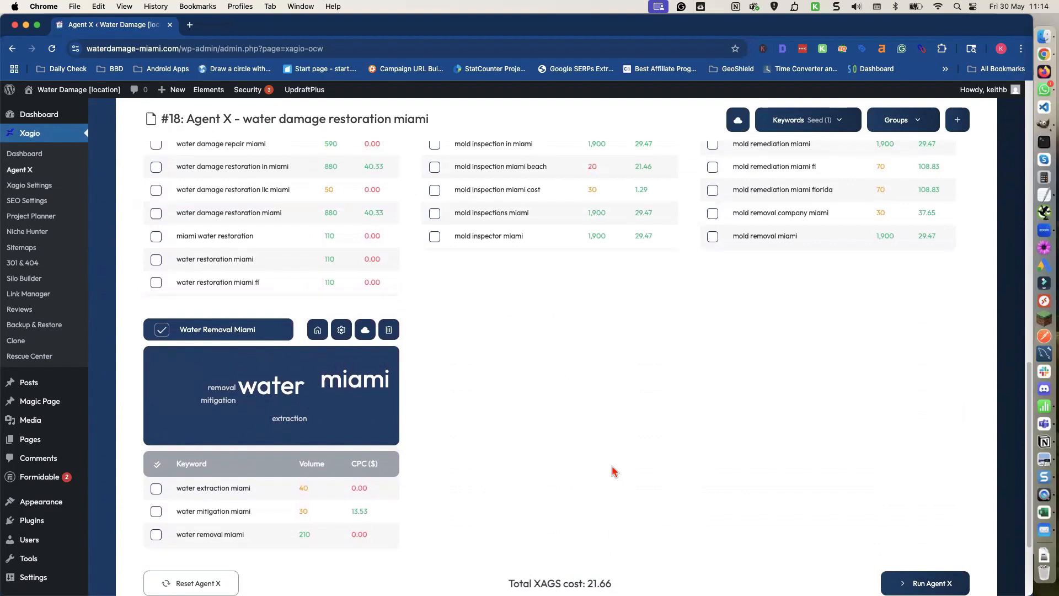
scroll(614, 472, "up", 7)
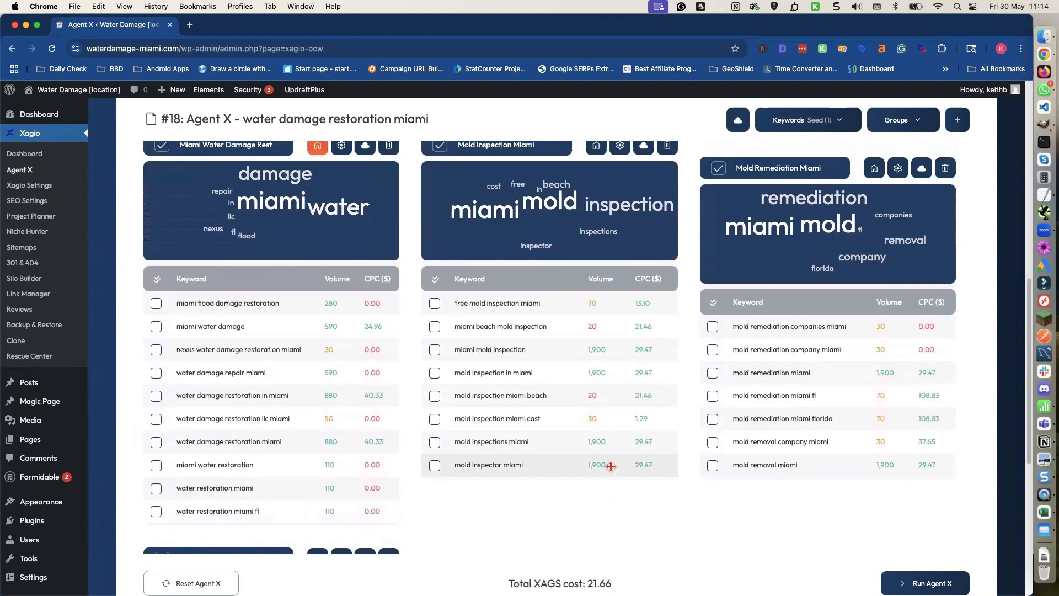
scroll(611, 468, "up", 20)
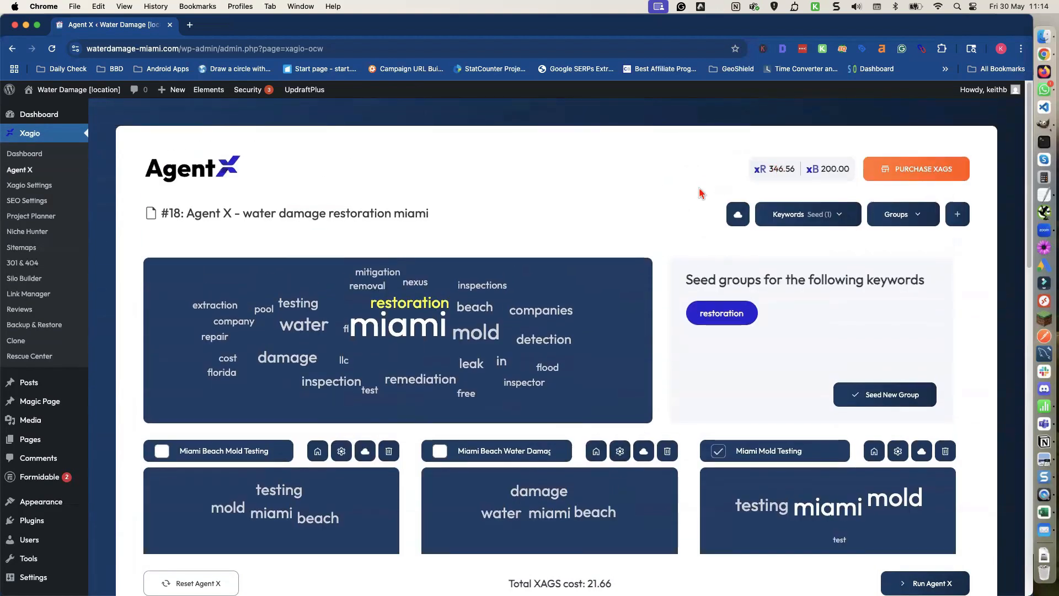
scroll(652, 208, "down", 20)
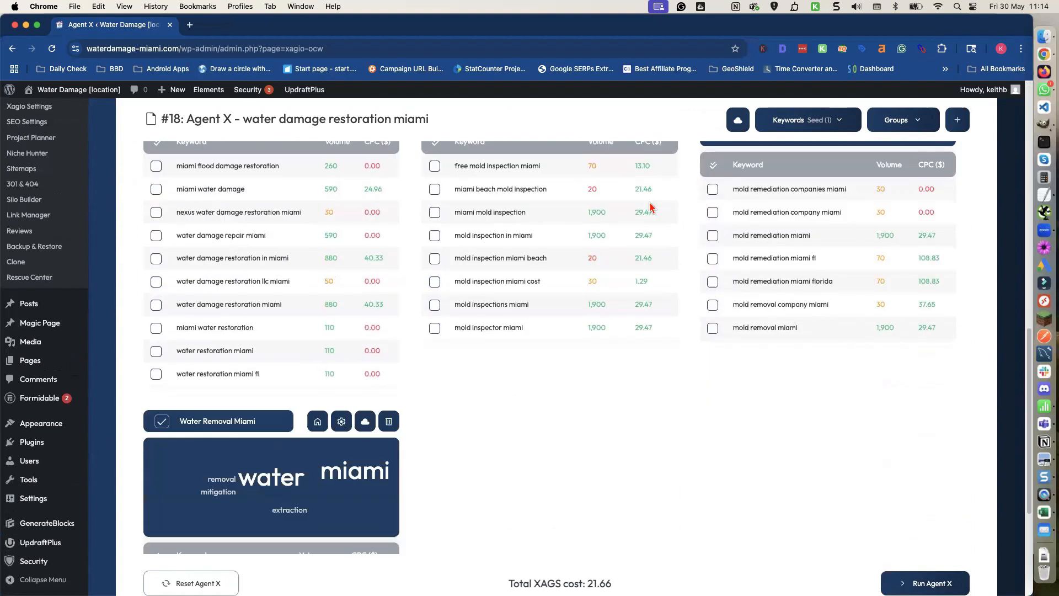
scroll(651, 210, "down", 2)
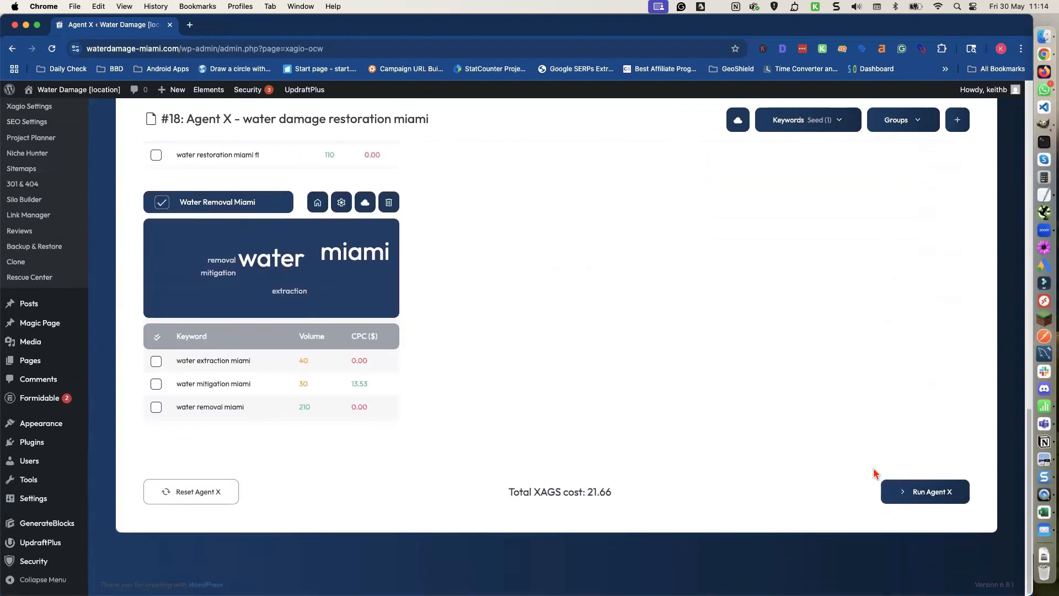
Run Agent X on the selected groups and confirm building the pages with Miami Water Damage Restoration as the home page
scroll(873, 473, "up", 2)
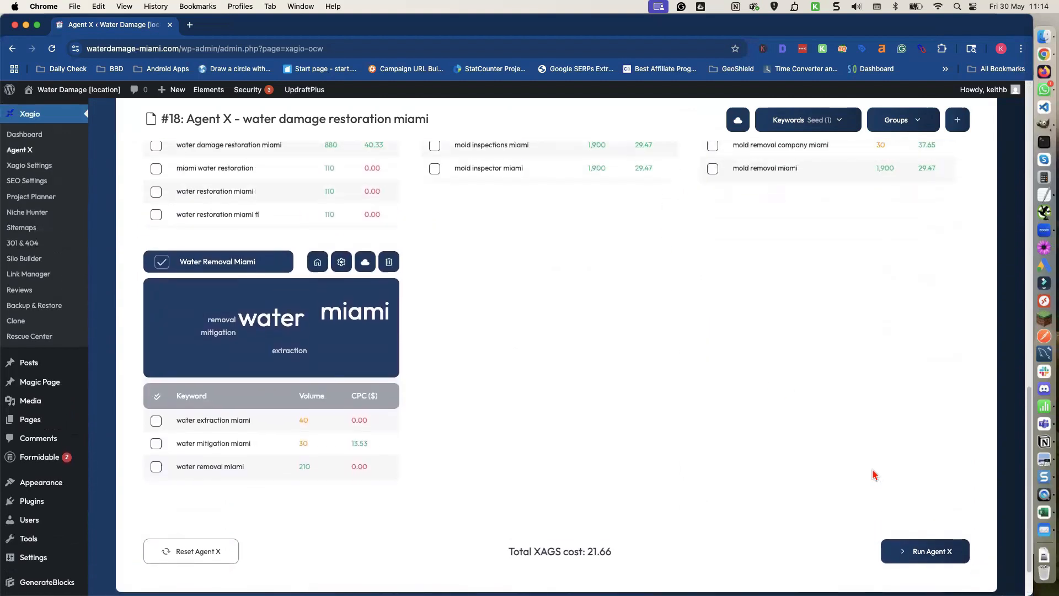
left_click(925, 555)
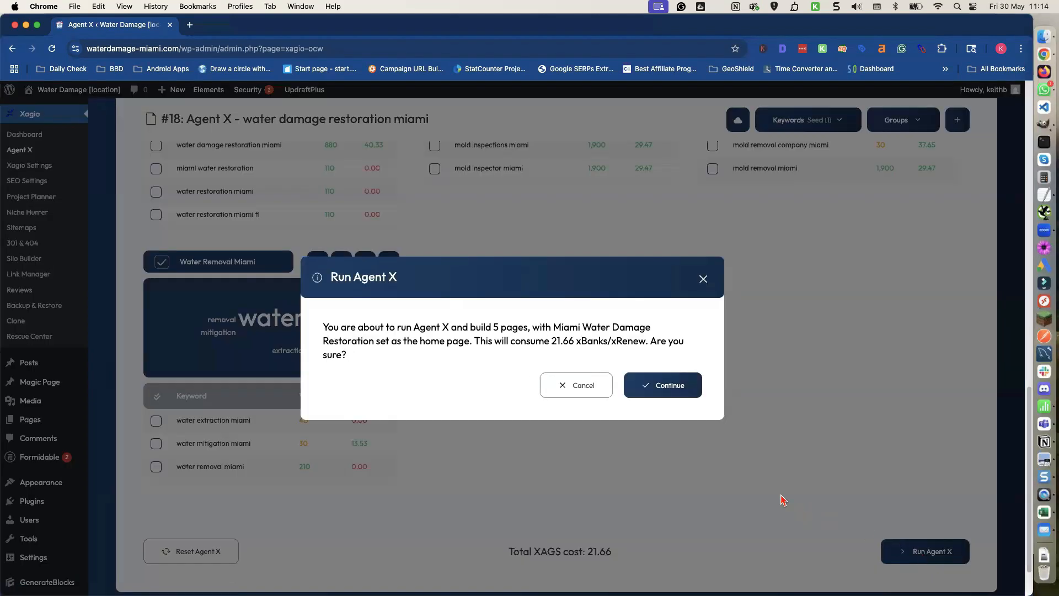
left_click(661, 386)
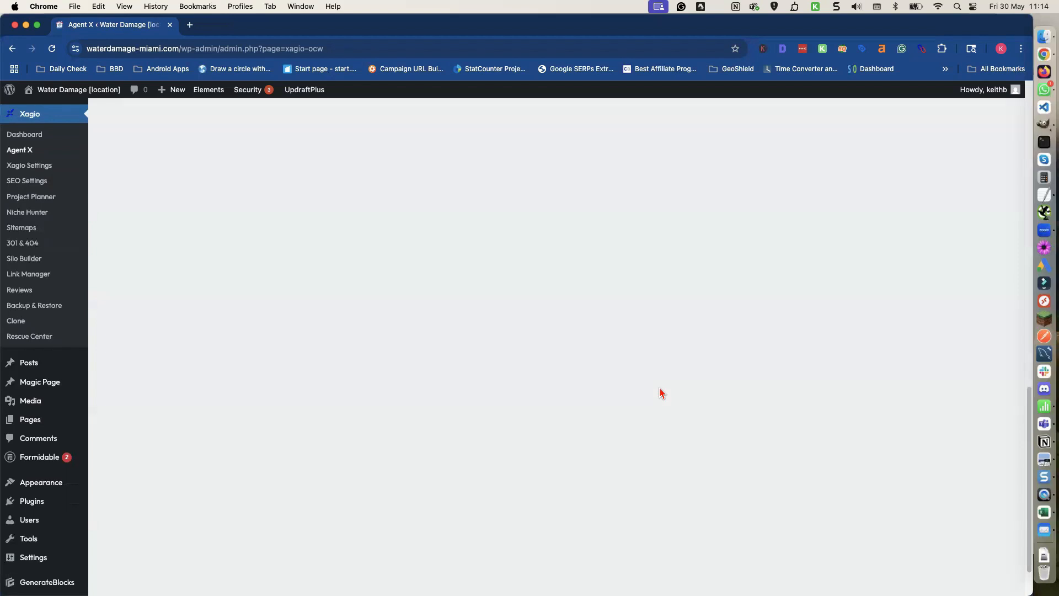
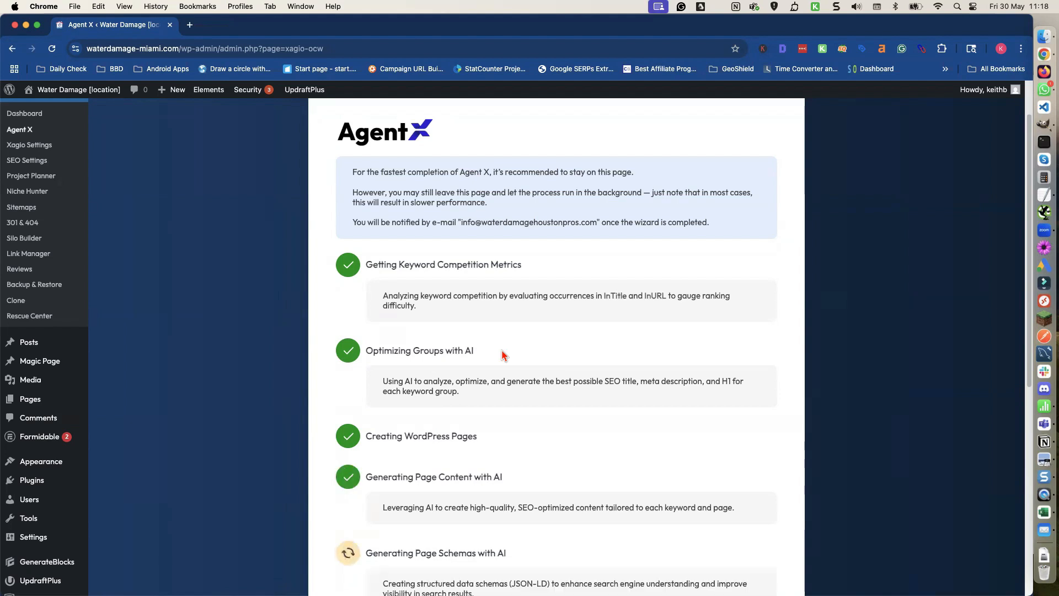
Open the finished website and look through the generated content of its homepage
scroll(503, 354, "down", 3)
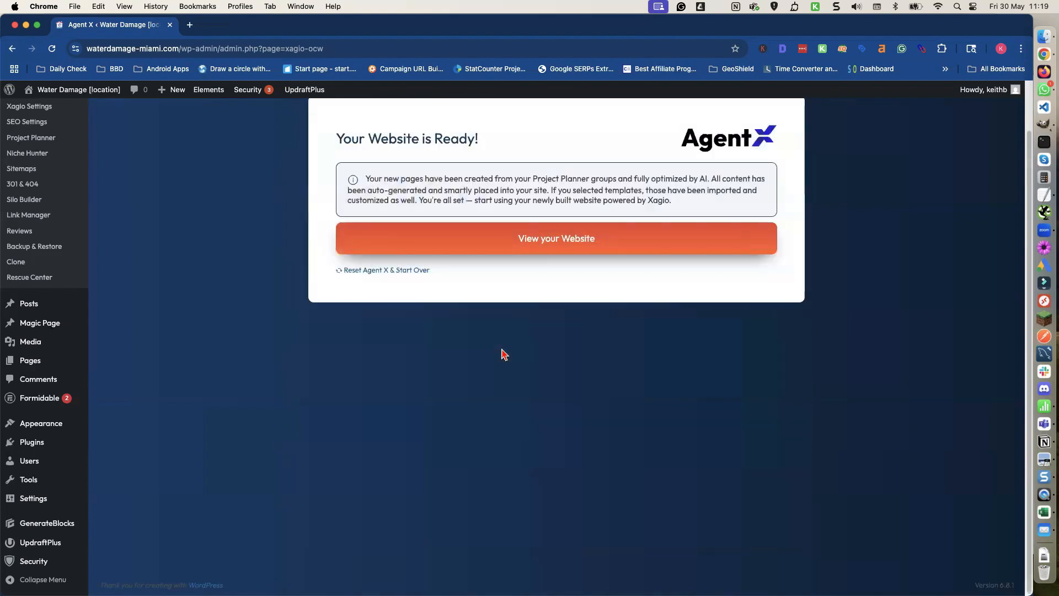
scroll(503, 354, "up", 1)
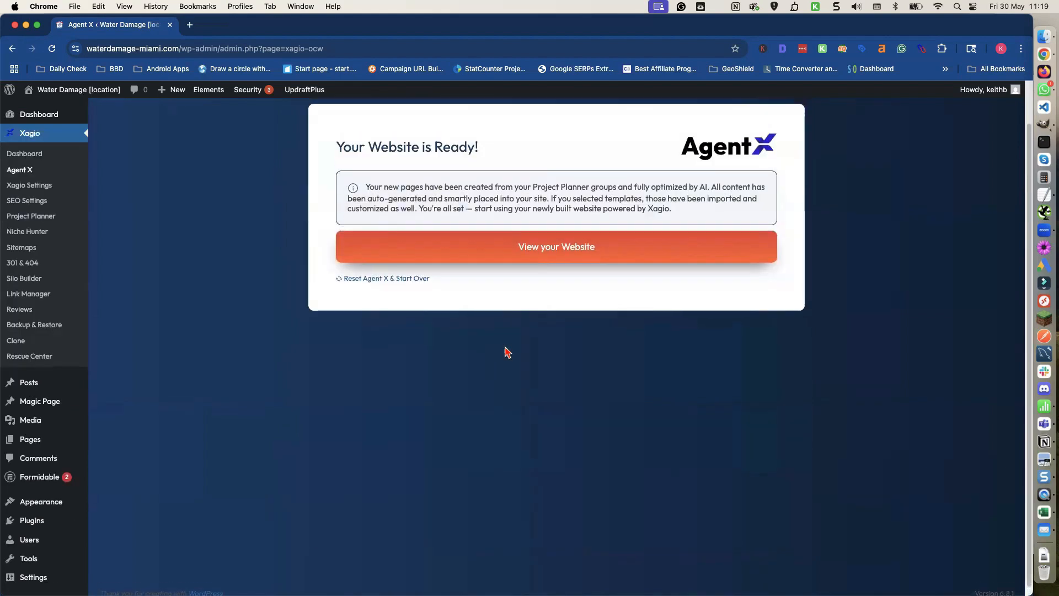
left_click(557, 252)
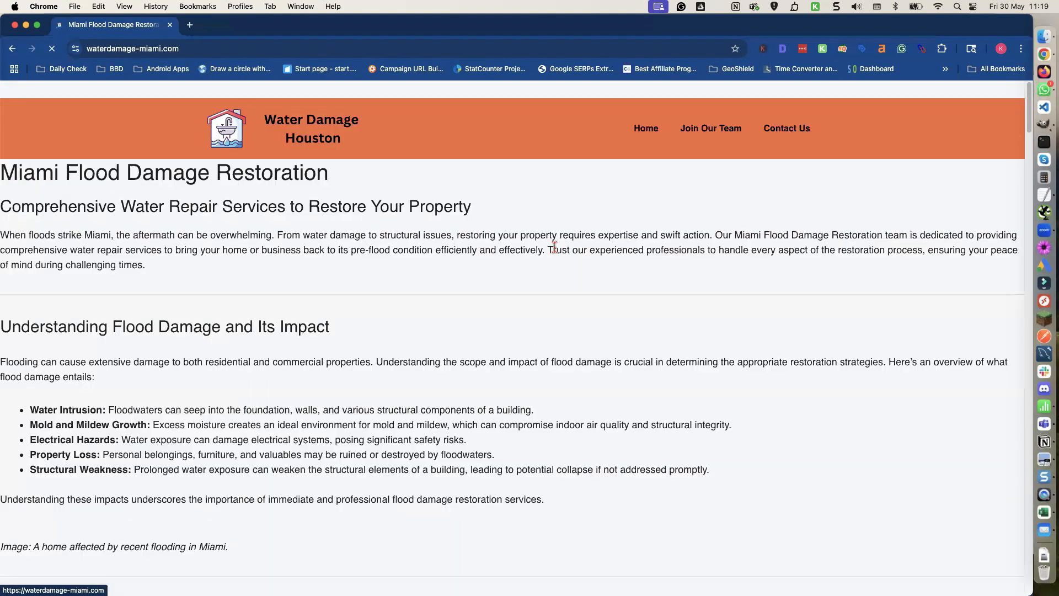
scroll(425, 246, "down", 5)
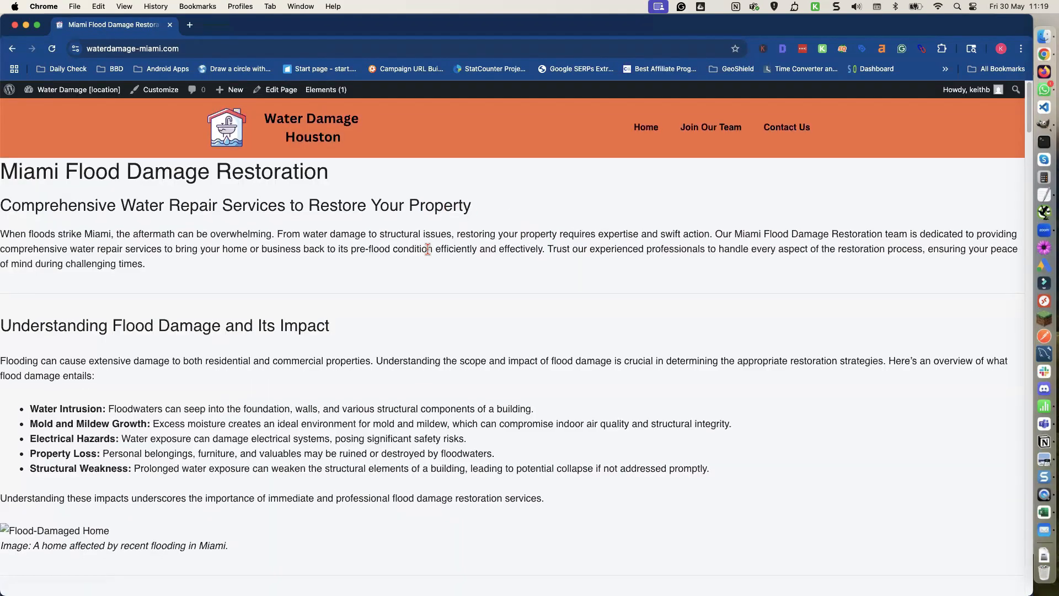
scroll(429, 249, "down", 17)
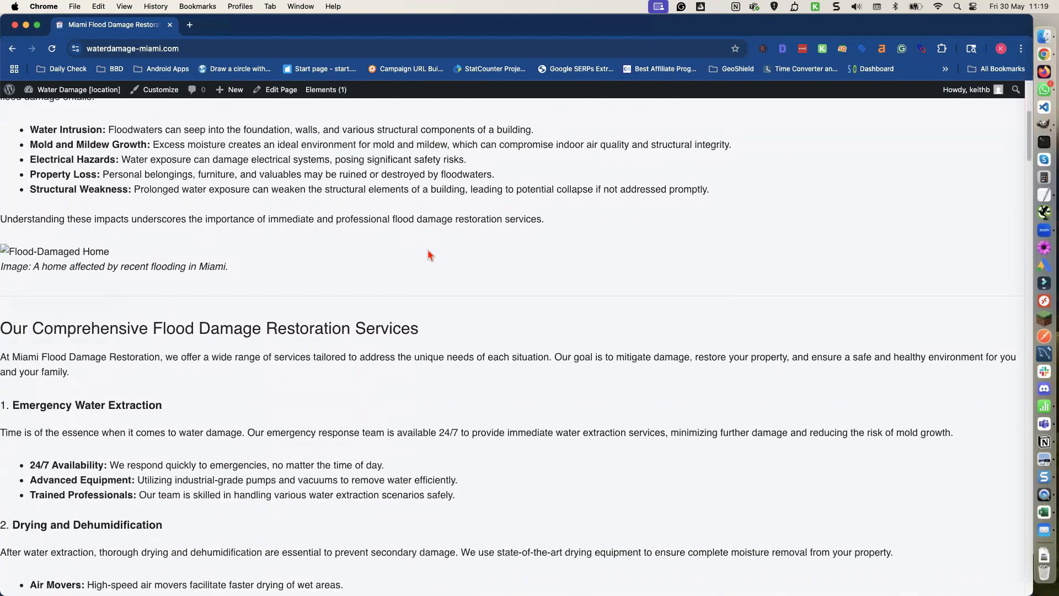
scroll(428, 251, "down", 20)
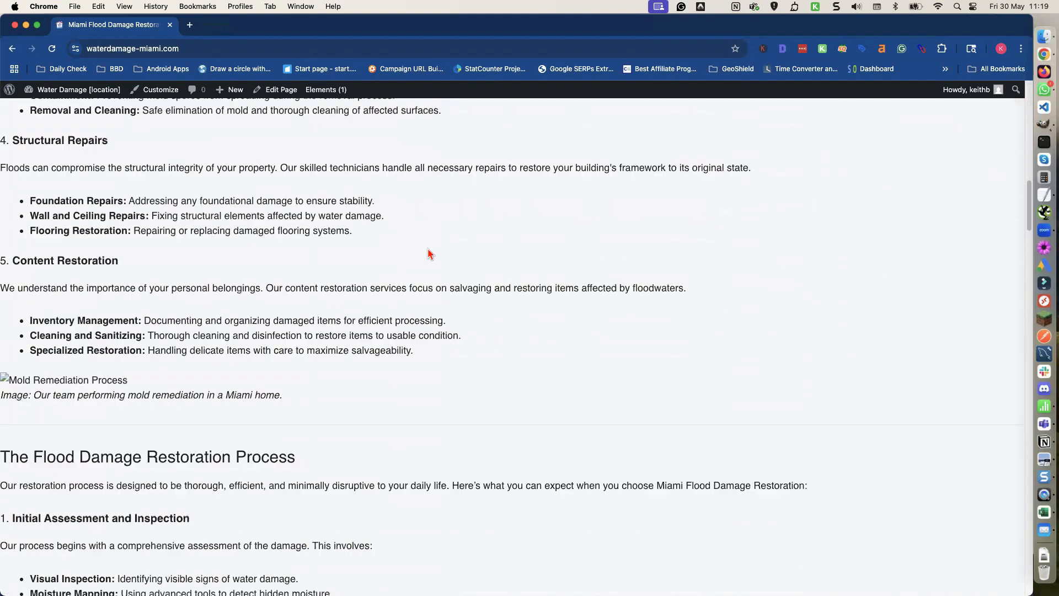
scroll(427, 250, "up", 20)
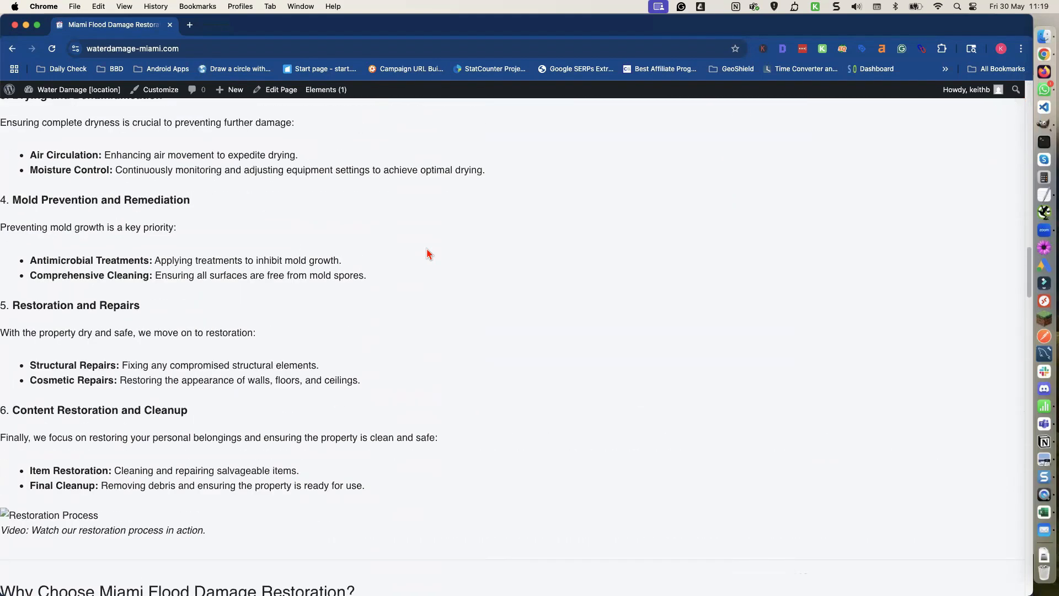
scroll(429, 258, "up", 5)
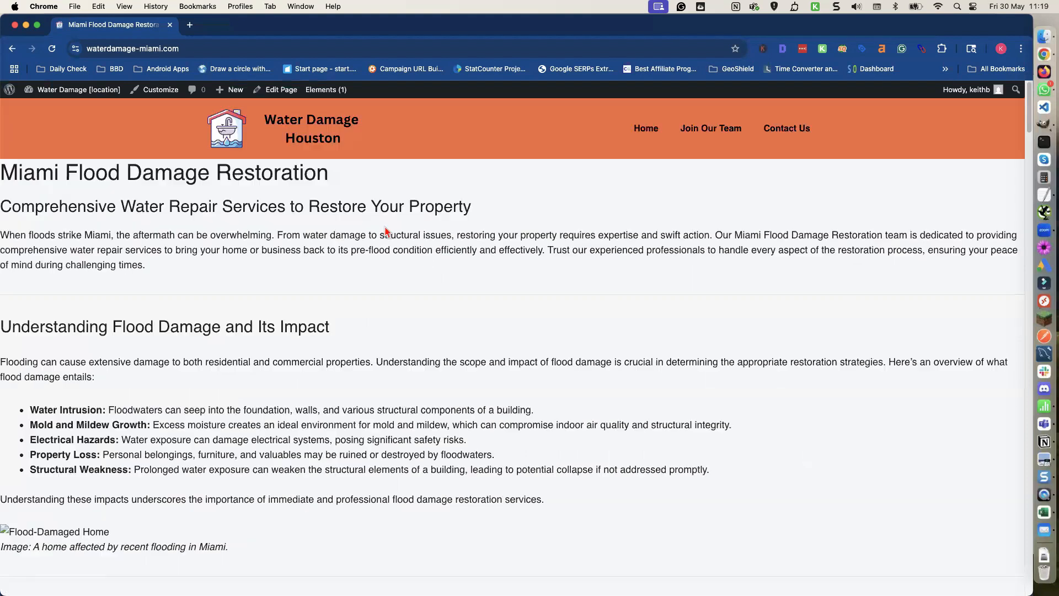
Go to the site's pages list in the admin area and open Home and Miami Flood Damage Restoration for editing in separate browser tabs
left_click(80, 94)
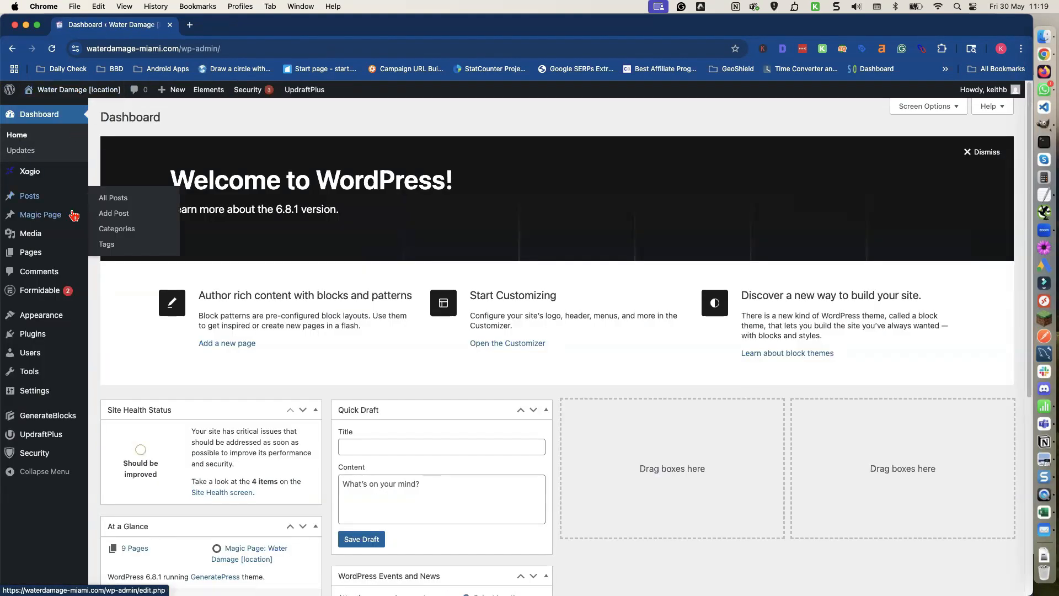
mouse_move(78, 255)
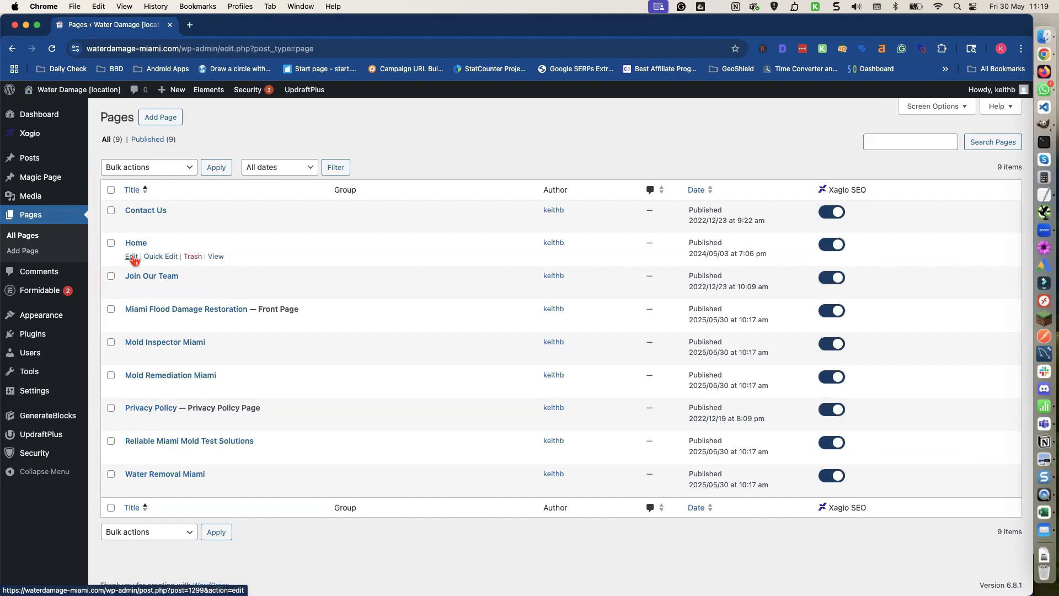
left_click(132, 257)
right_click(144, 266)
left_click(144, 267)
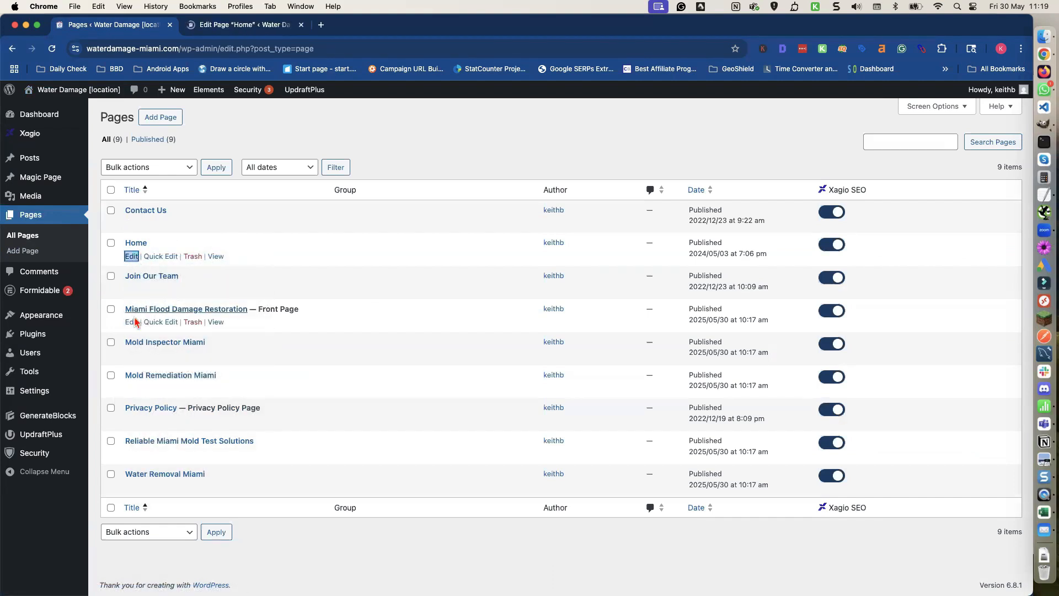
left_click(133, 323)
right_click(143, 330)
left_click(152, 338)
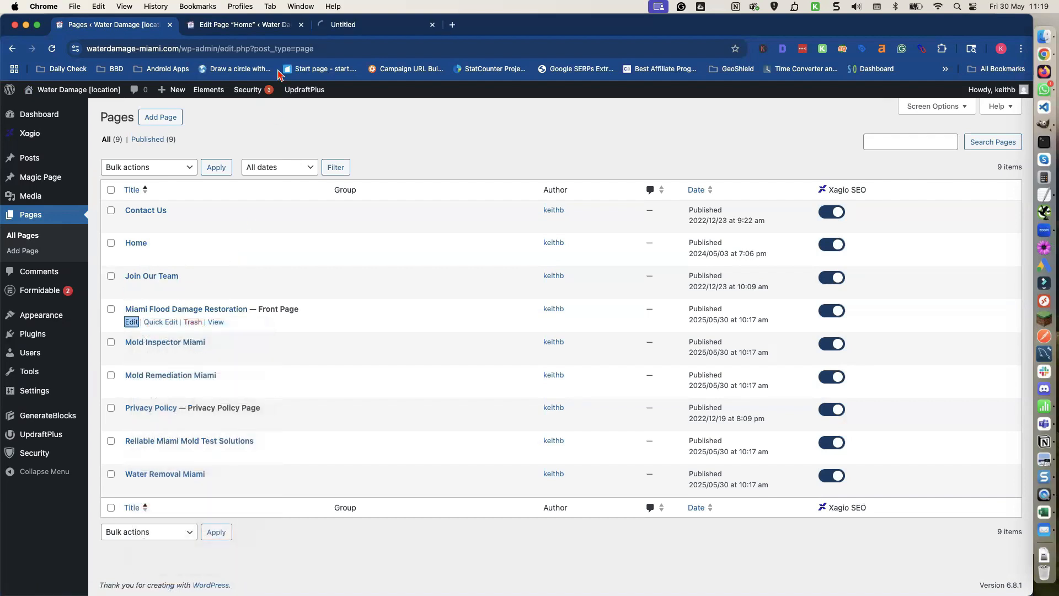
Copy the Cover block from the old Home page using the document overview
left_click(243, 25)
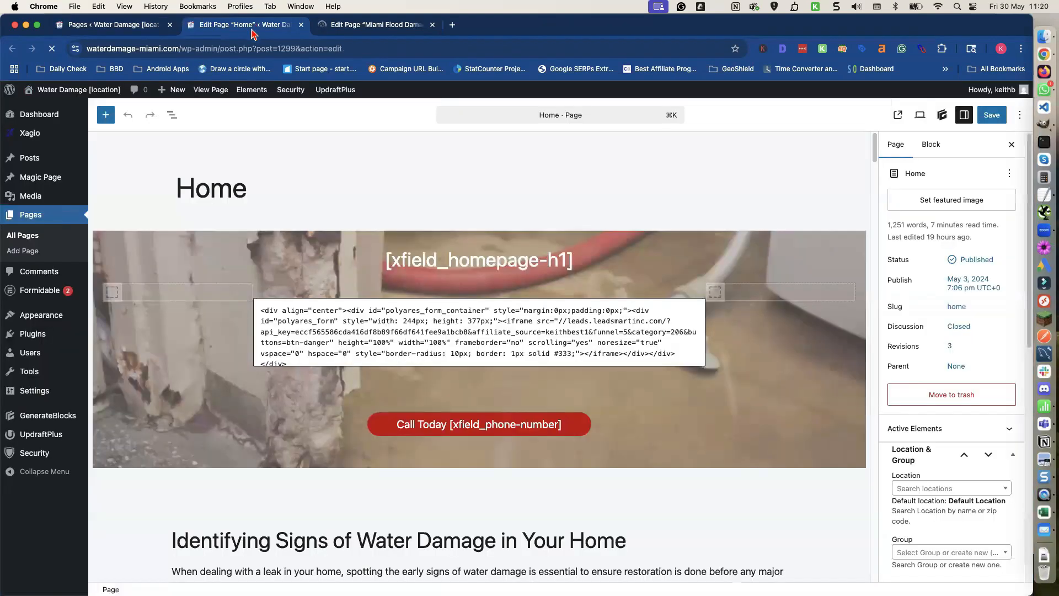
left_click(174, 115)
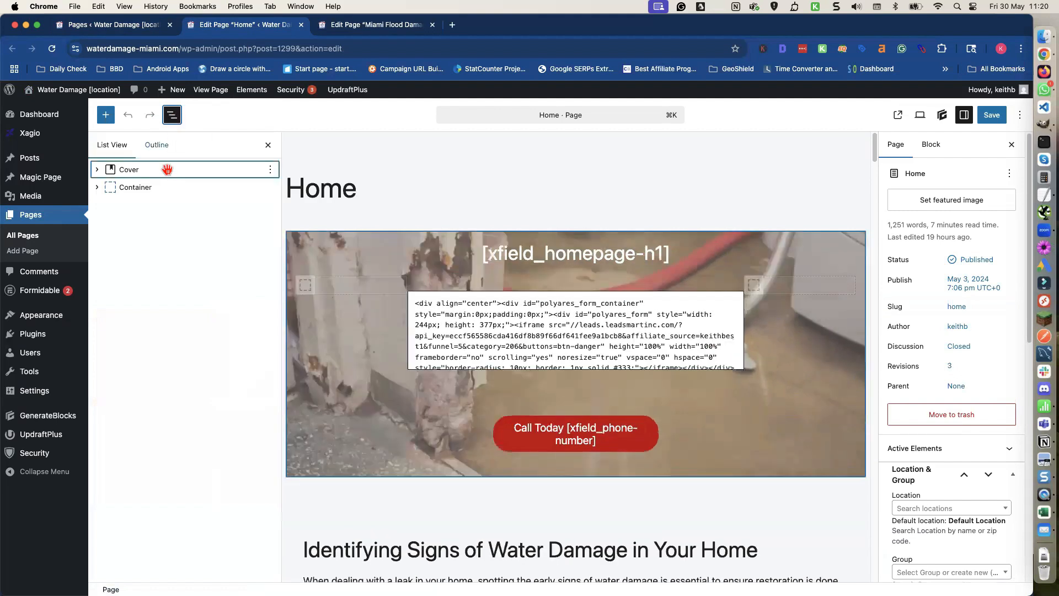
left_click(167, 170)
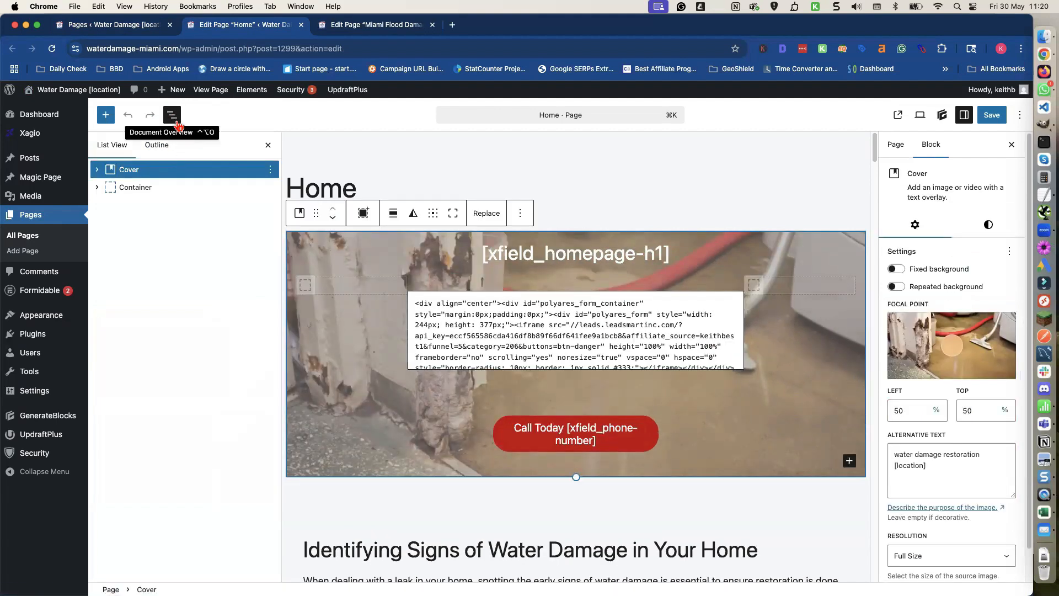
left_click(271, 172)
left_click(285, 203)
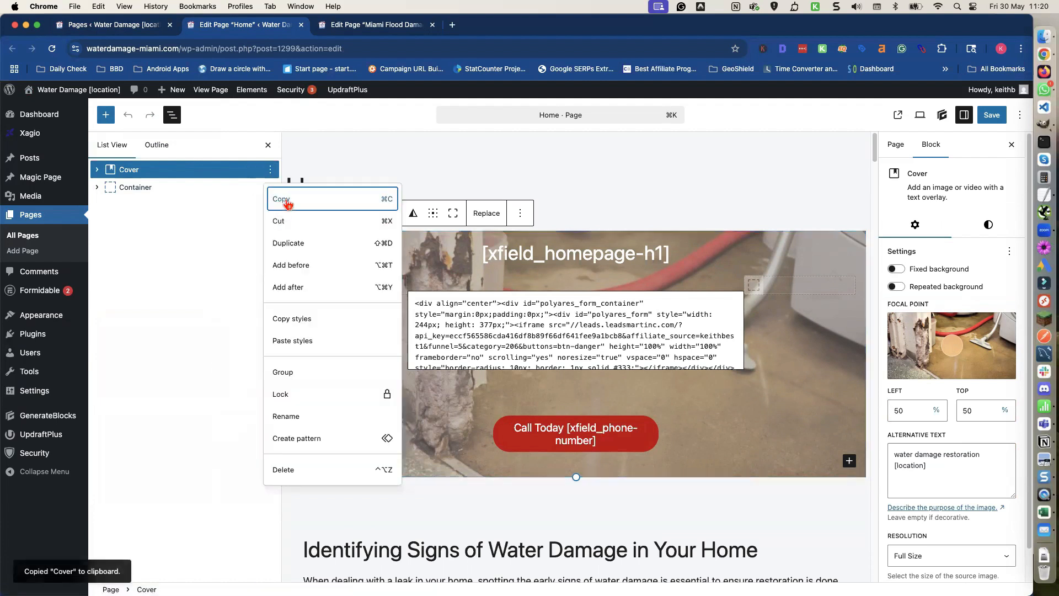
Convert the classic content of the Miami Flood Damage Restoration page to blocks
left_click(365, 27)
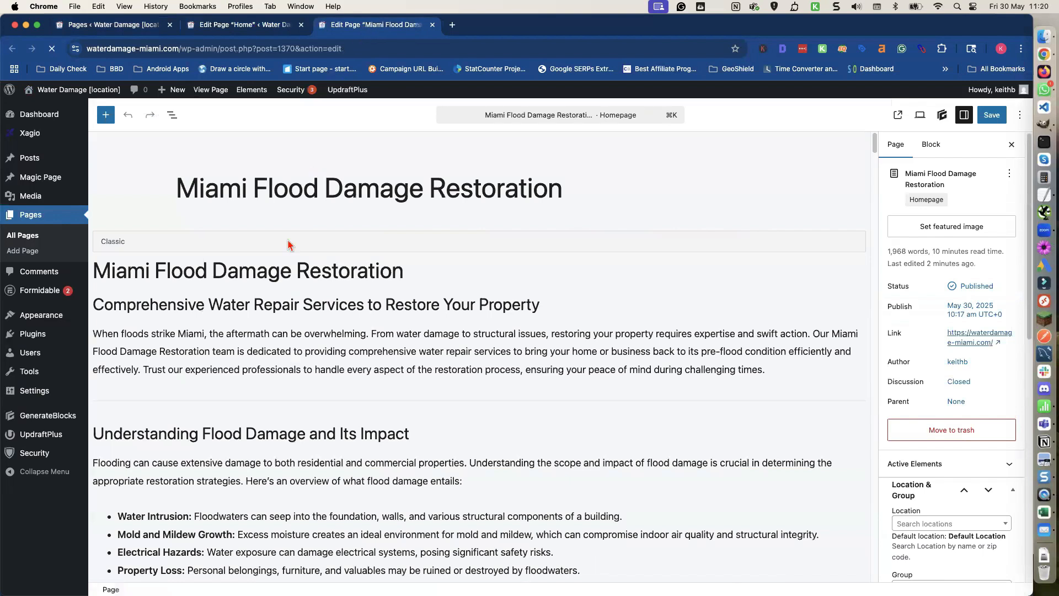
left_click(250, 246)
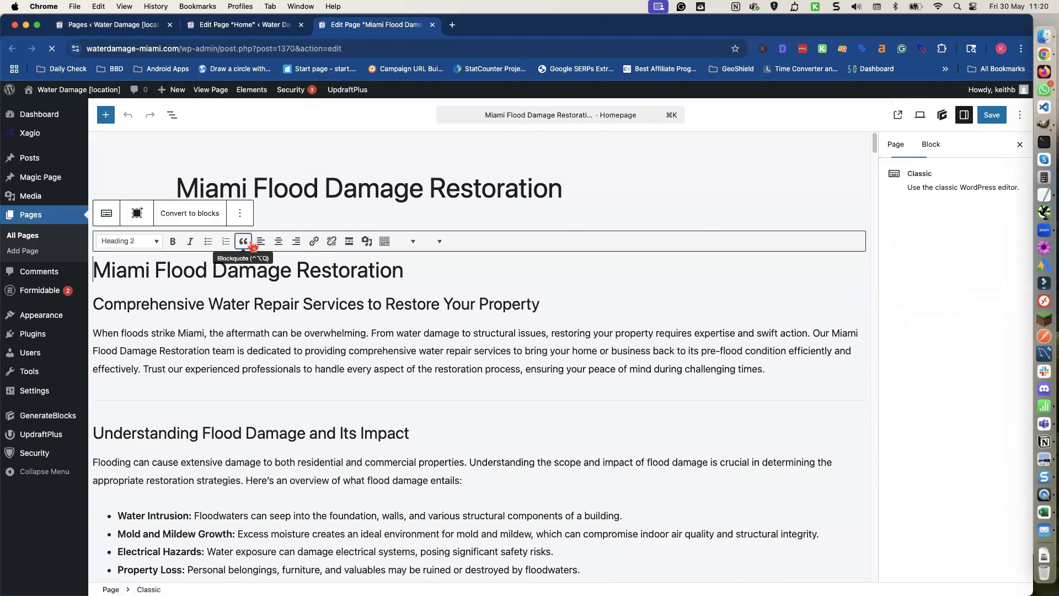
left_click(201, 219)
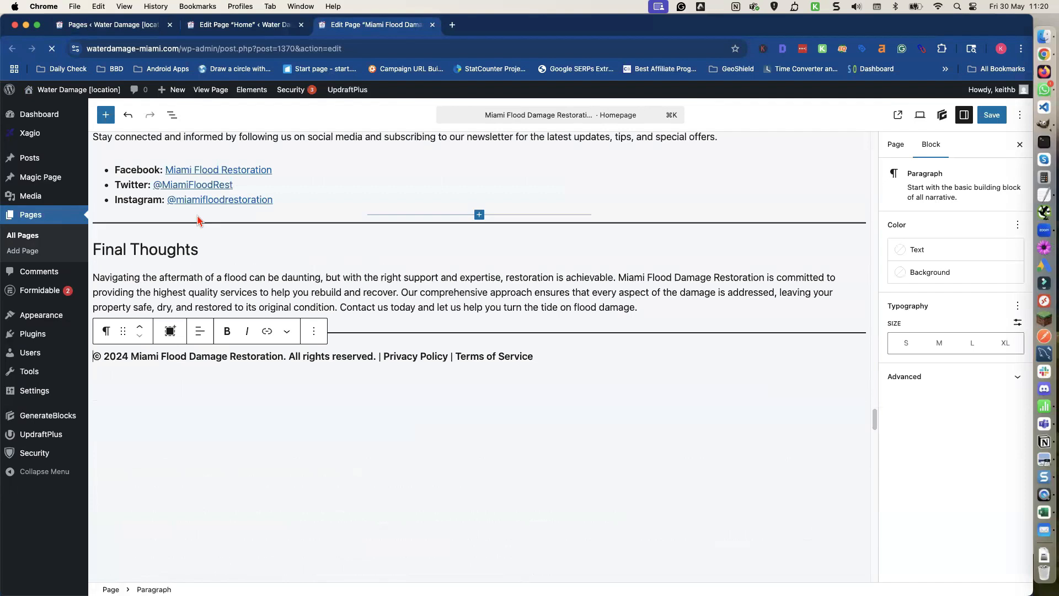
Add an empty block before the first Miami Flood Damage Restoration heading in the page's block list
scroll(218, 236, "up", 6)
scroll(215, 234, "up", 15)
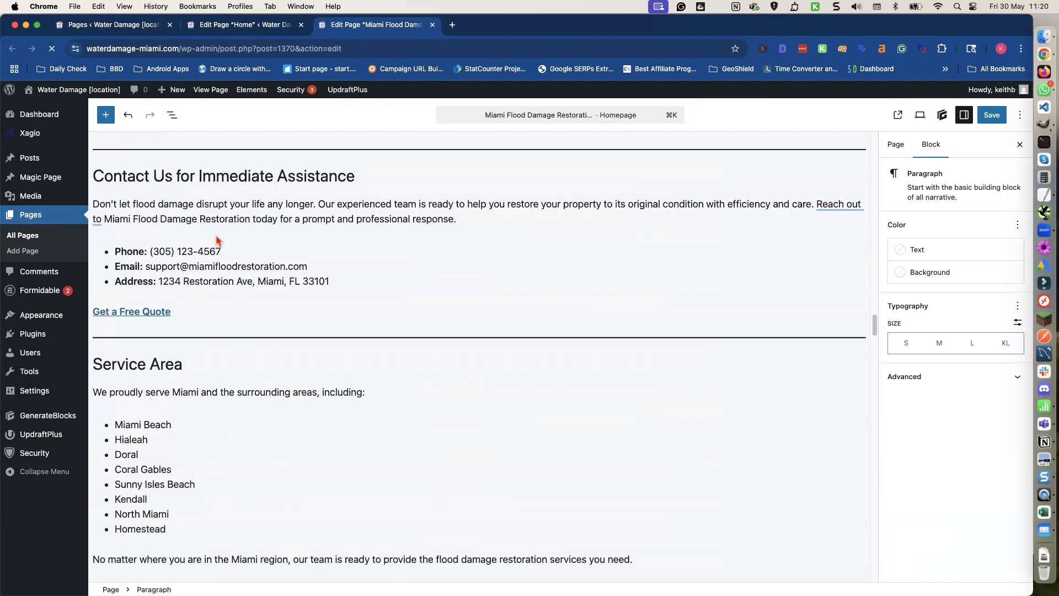
scroll(216, 235, "up", 10)
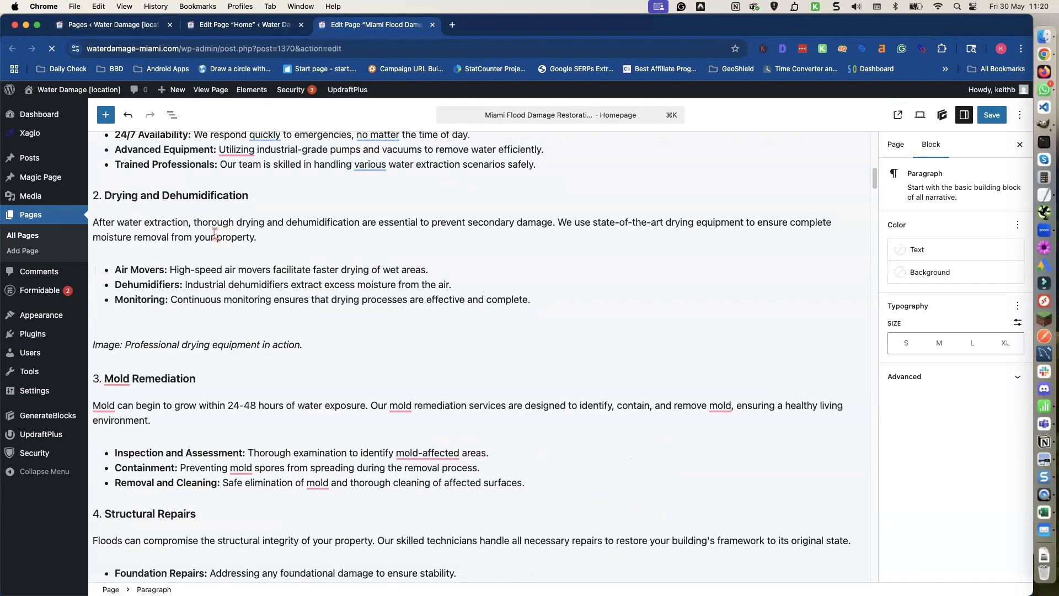
scroll(216, 234, "up", 10)
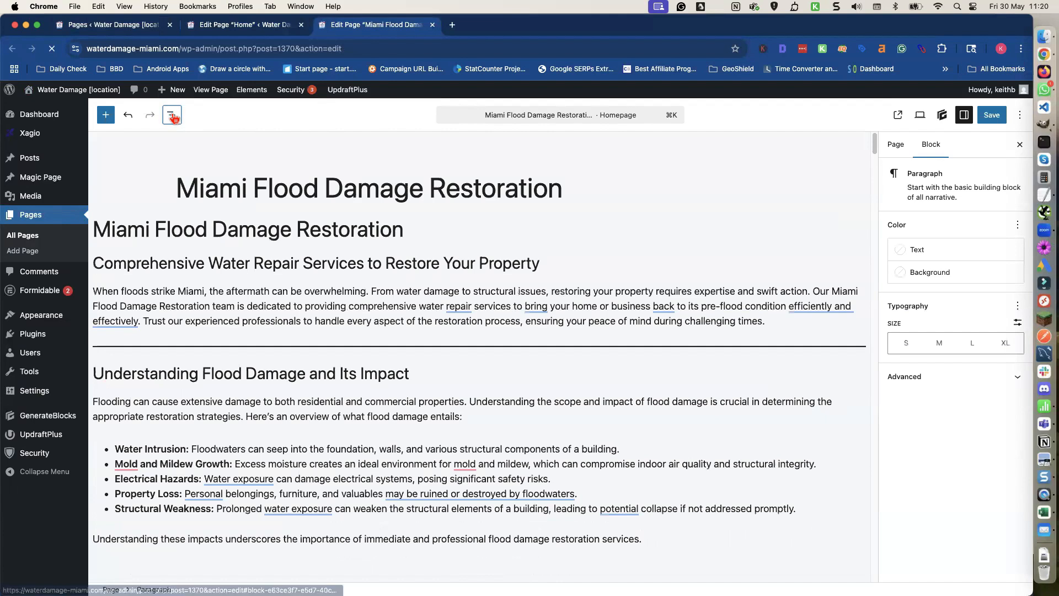
left_click(171, 116)
scroll(175, 171, "up", 15)
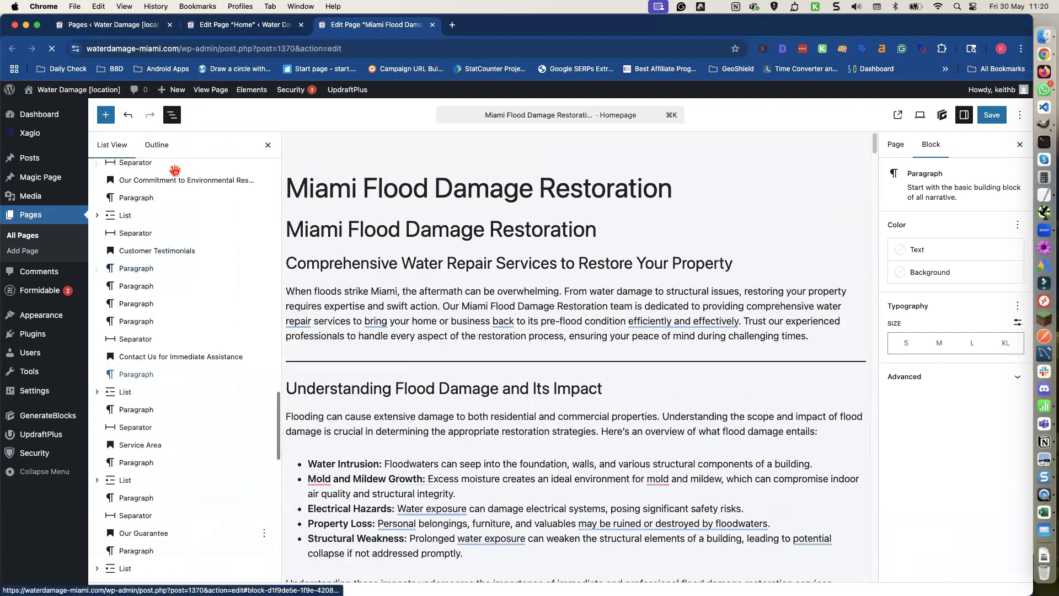
scroll(175, 171, "up", 10)
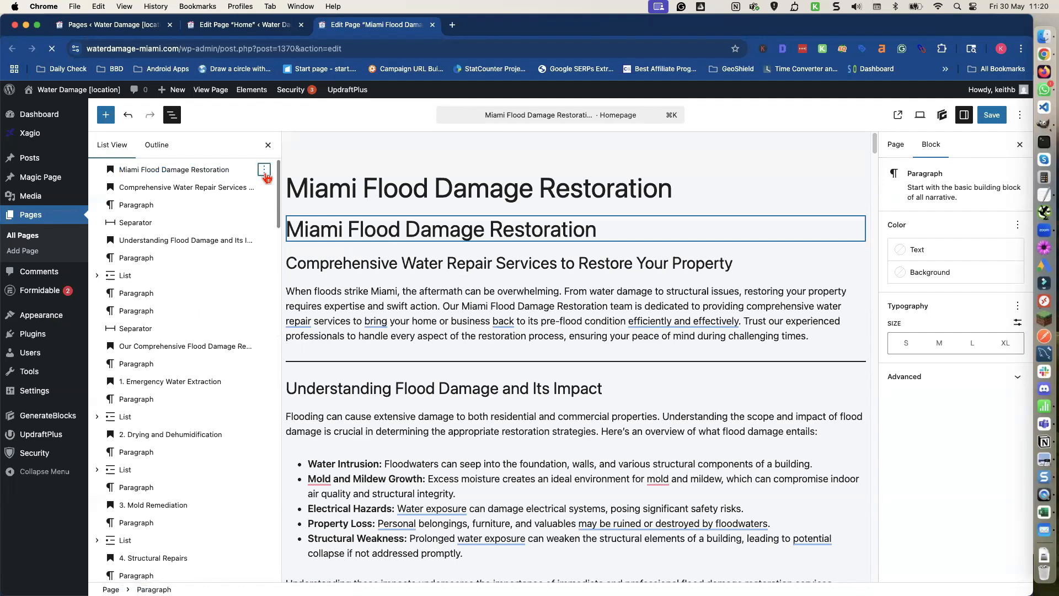
left_click(265, 171)
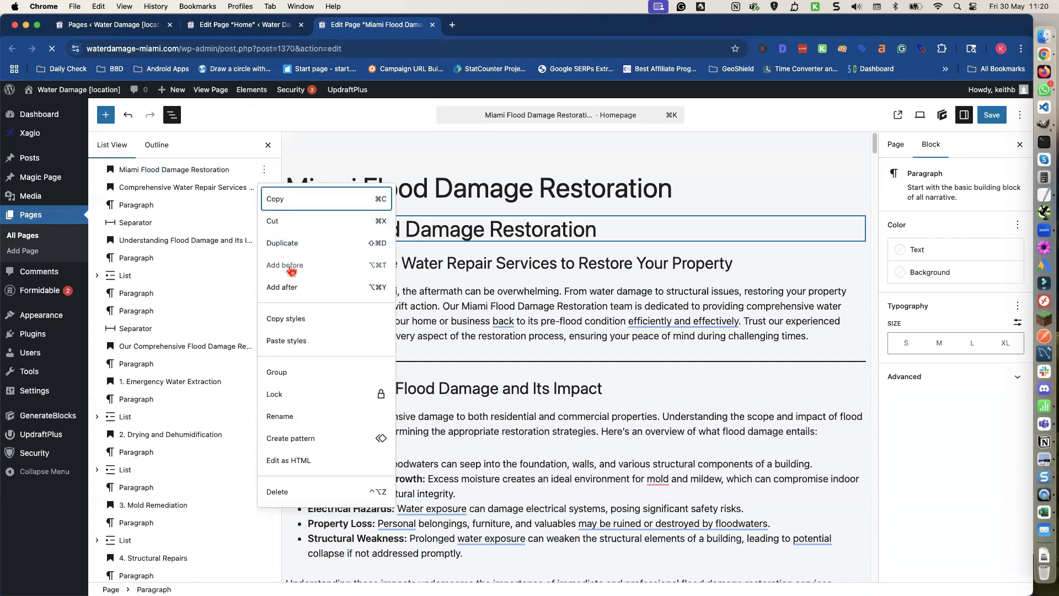
left_click(291, 267)
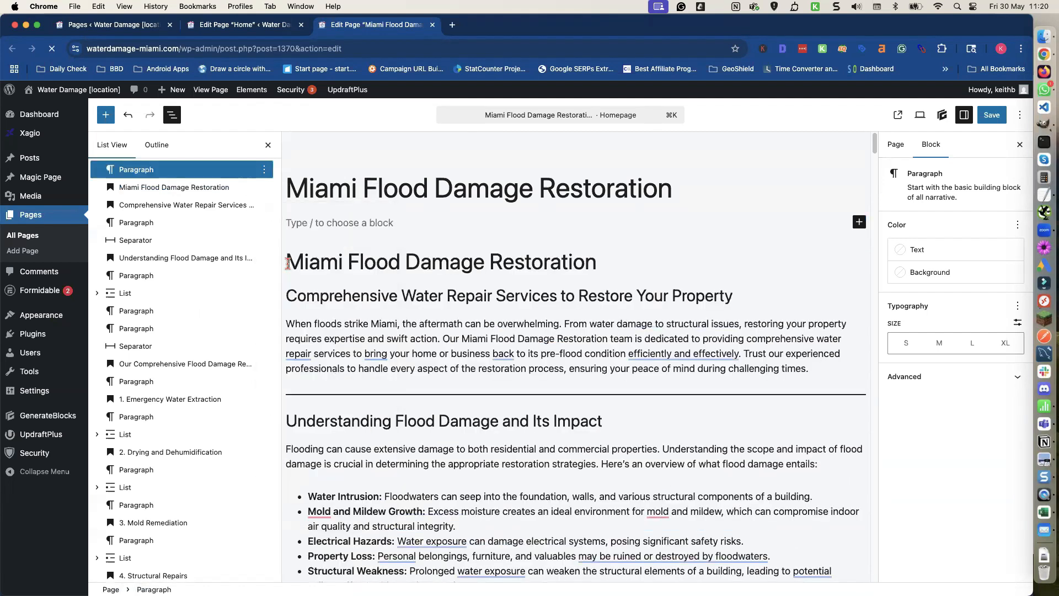
Paste the copied Cover block into the empty block above the page content
type("/")
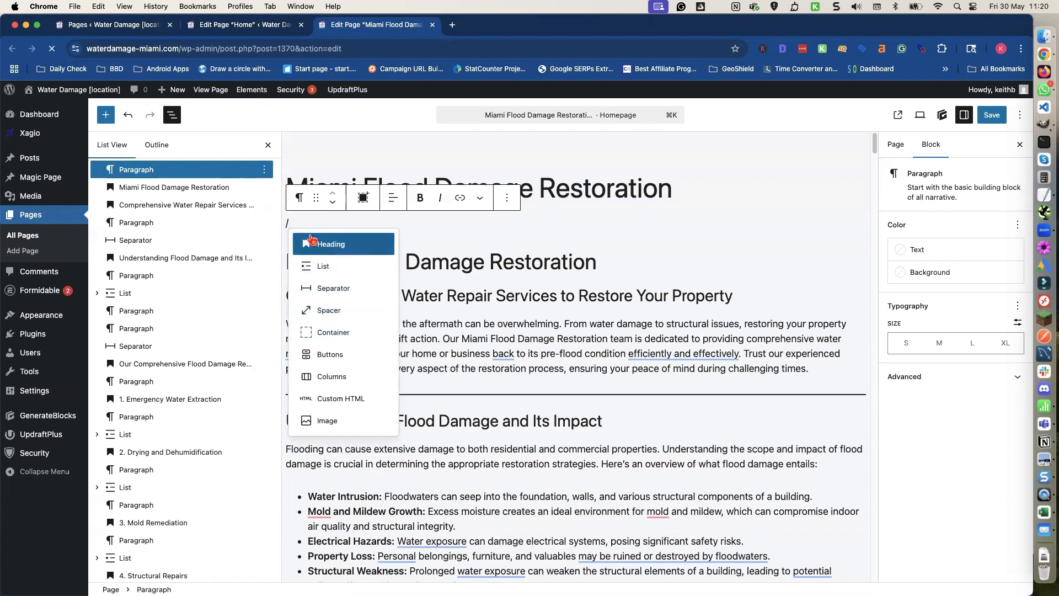
left_click(302, 221)
key("BackSpace")
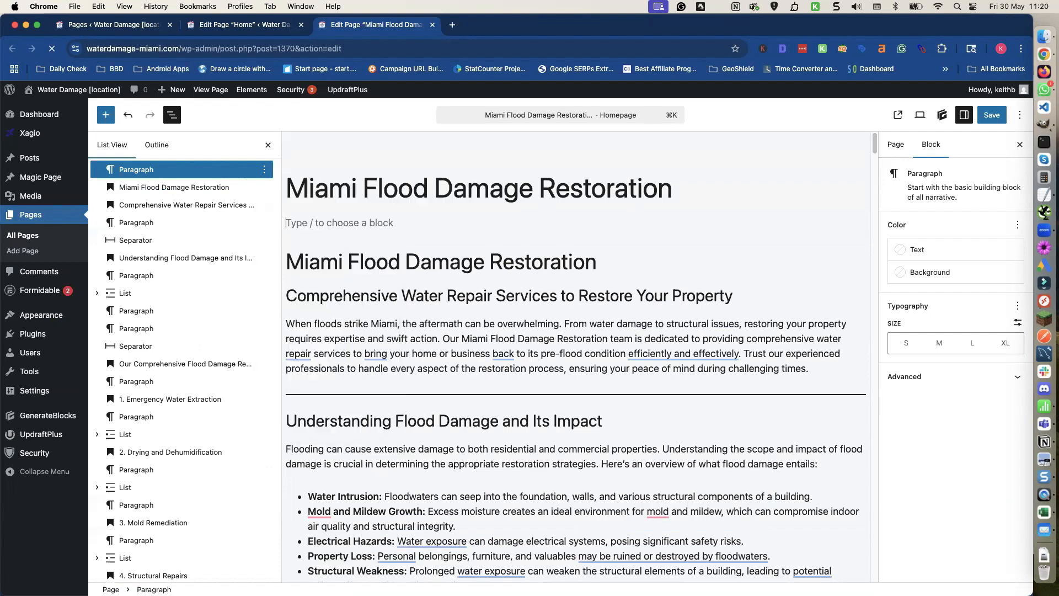
key("super+v")
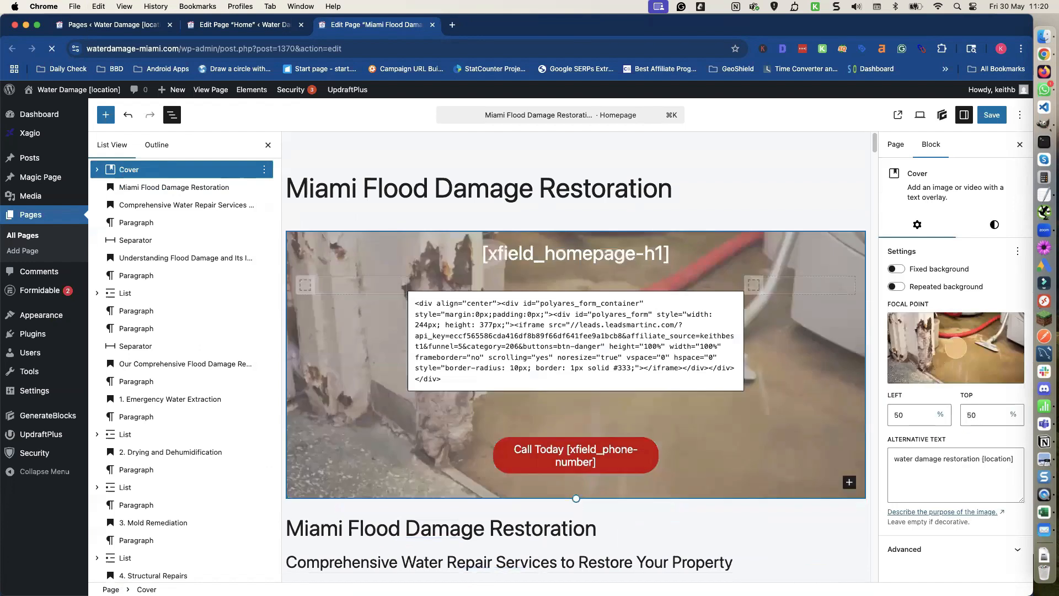
Replace the [xfield_homepage-h1] placeholder in the Cover block with the copied heading text Miami Flood Damage Restoration
scroll(464, 293, "down", 1)
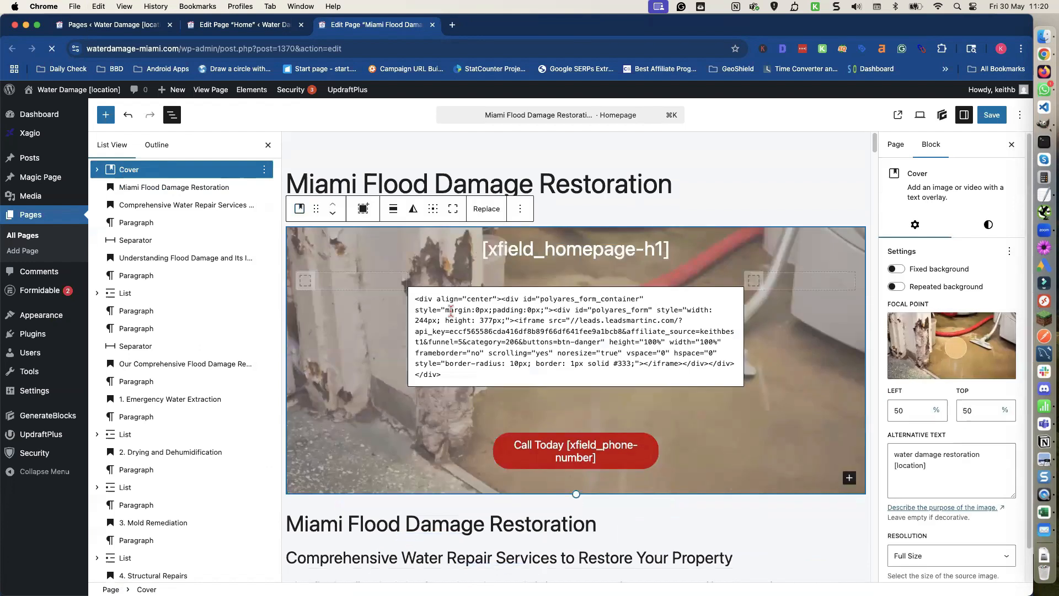
triple_click(366, 523)
key("cmd+c")
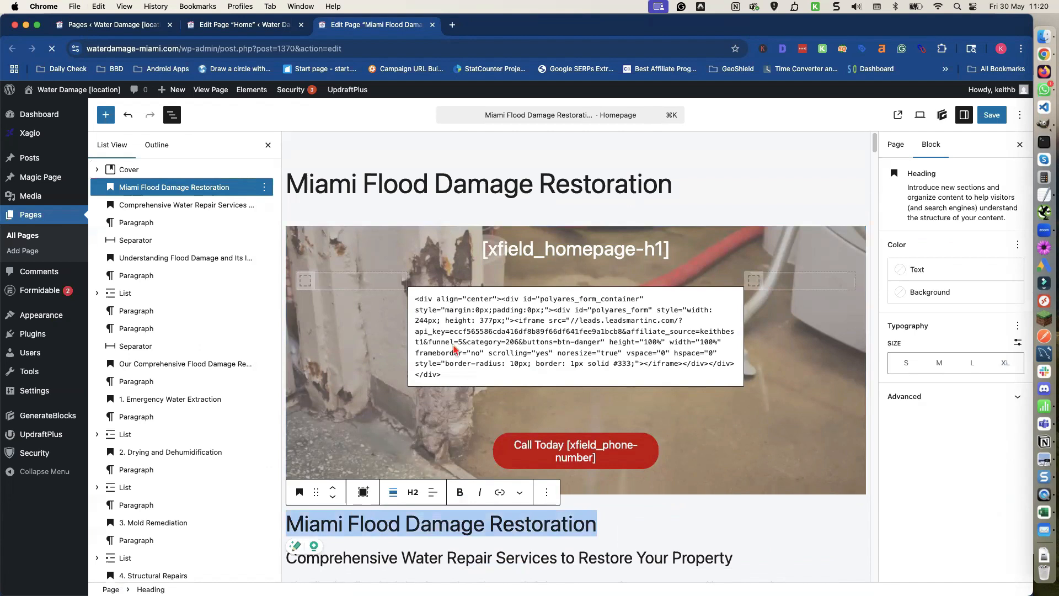
triple_click(507, 252)
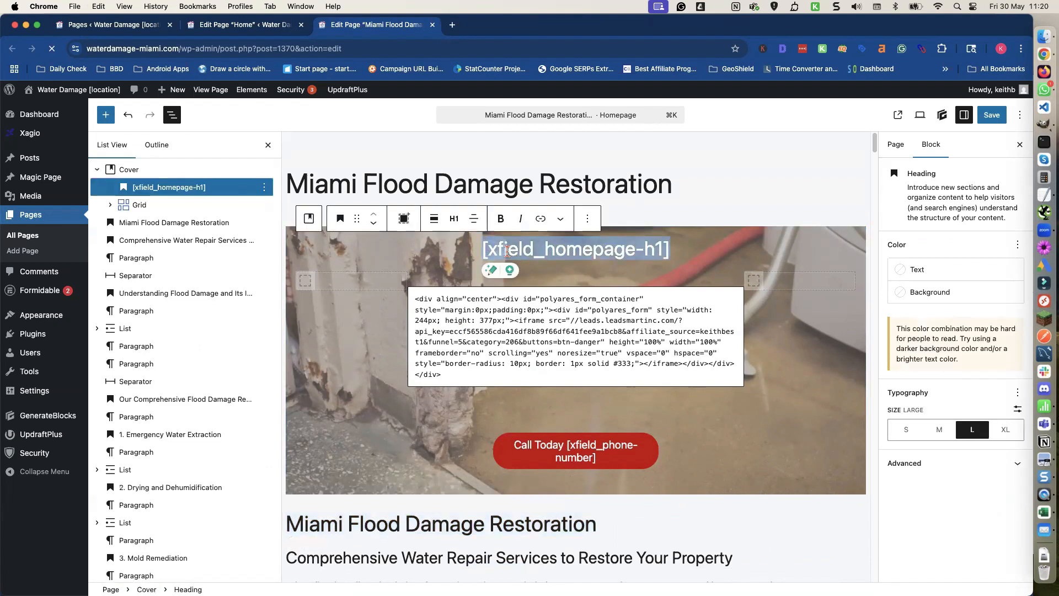
key("cmd+v")
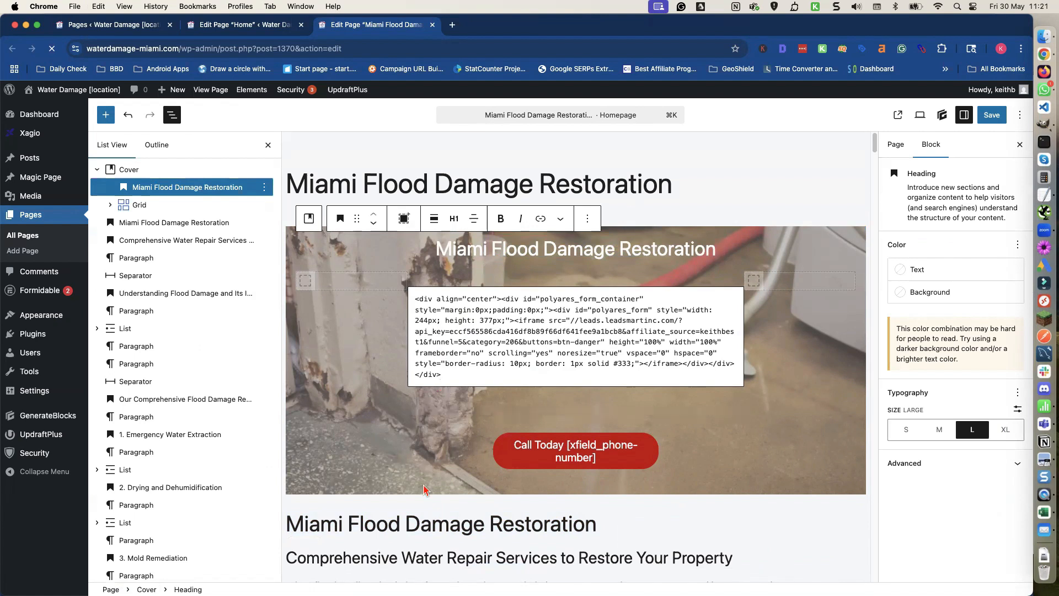
Delete the duplicate Miami Flood Damage Restoration heading below the Cover block
triple_click(417, 522)
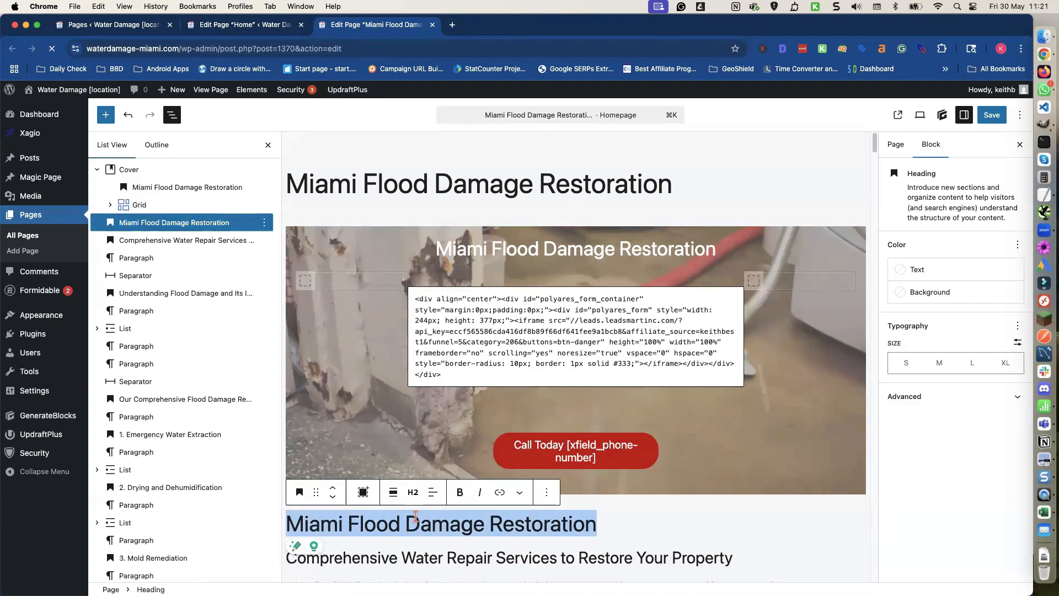
key("BackSpace")
key("Delete")
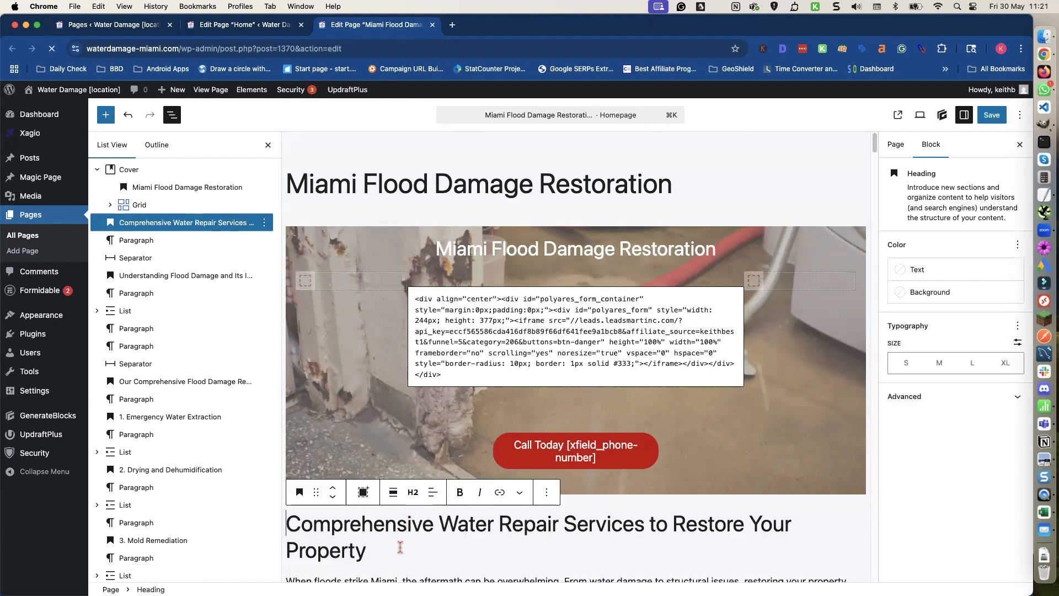
scroll(403, 527, "down", 5)
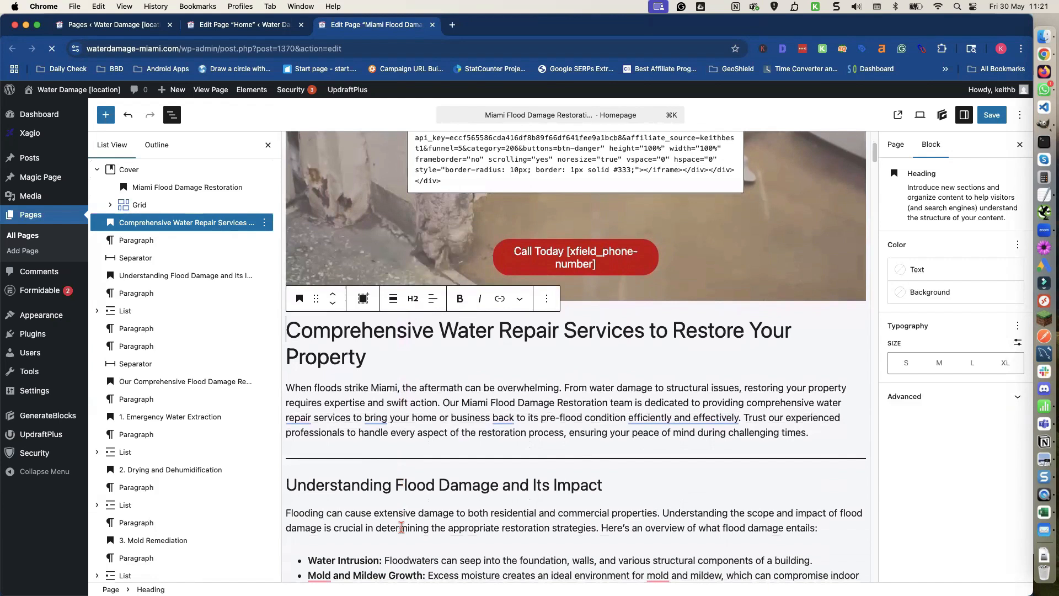
Insert a Container block before the "Comprehensive Water Repair Services" heading and add an inner container to it
scroll(402, 528, "up", 5)
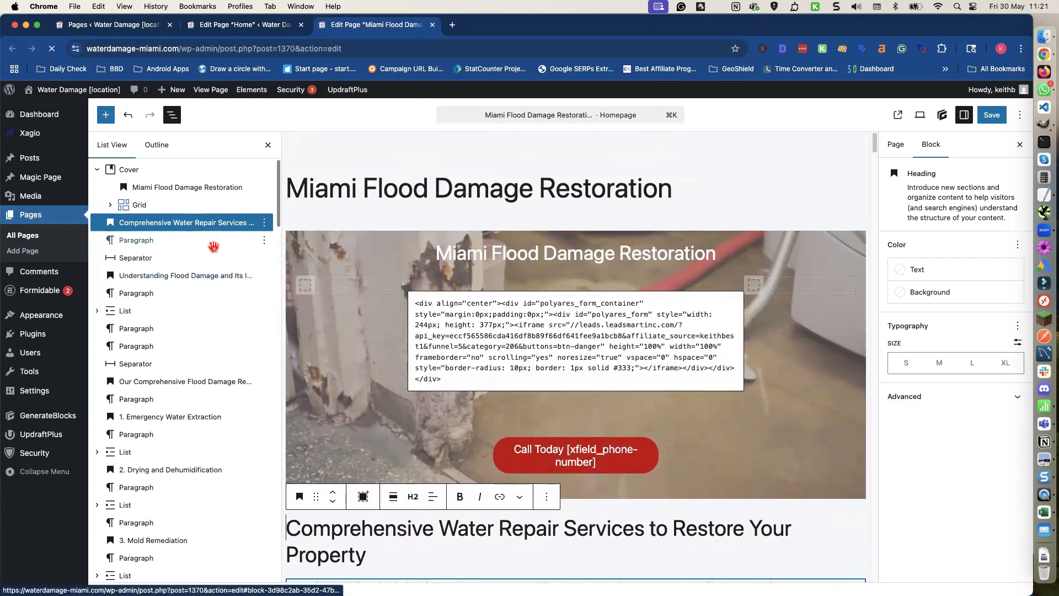
left_click(265, 223)
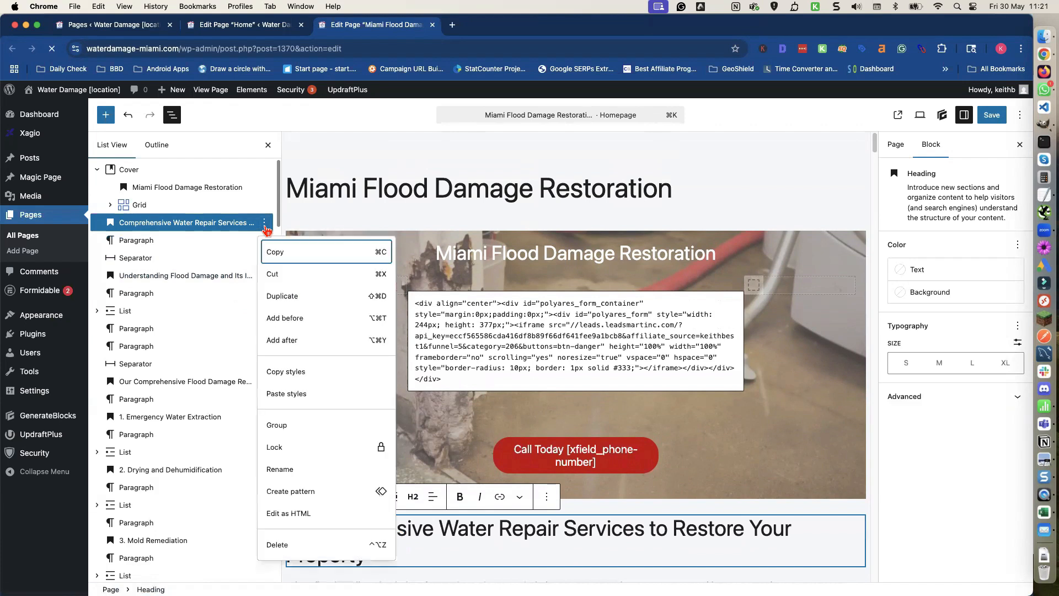
left_click(289, 320)
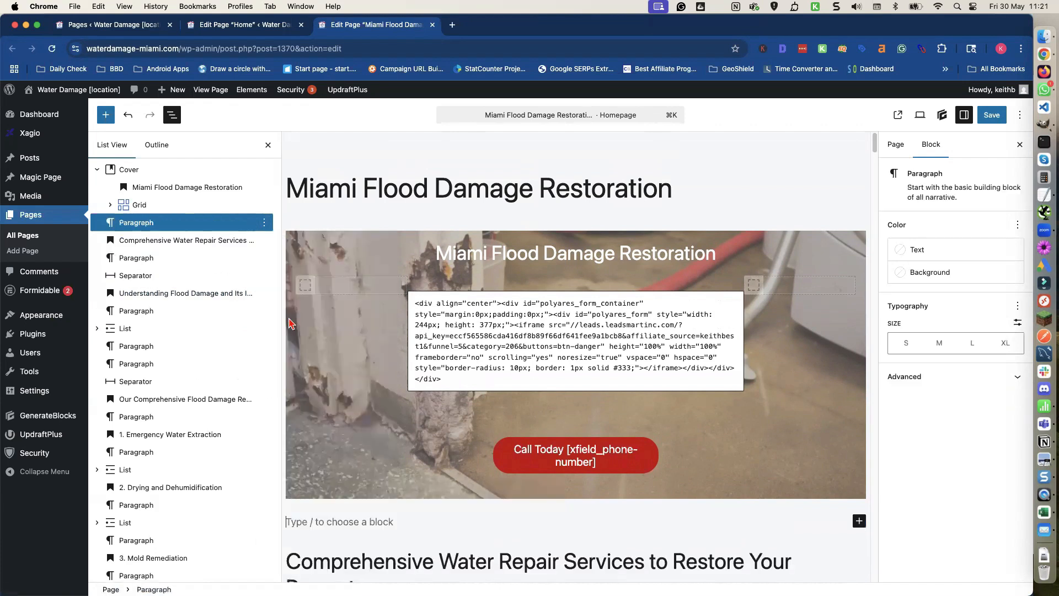
type("/cont")
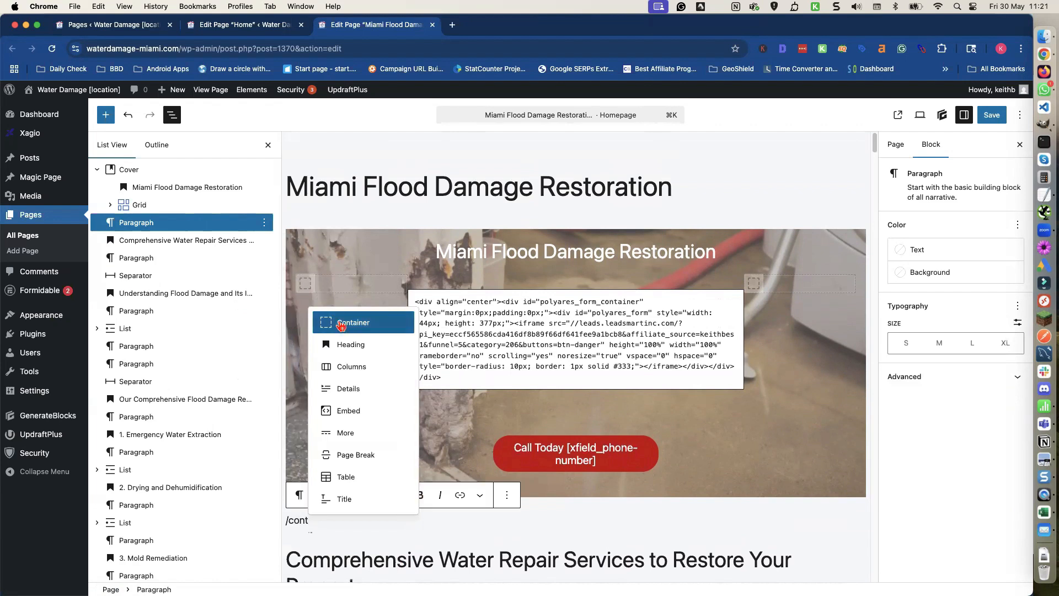
left_click(339, 328)
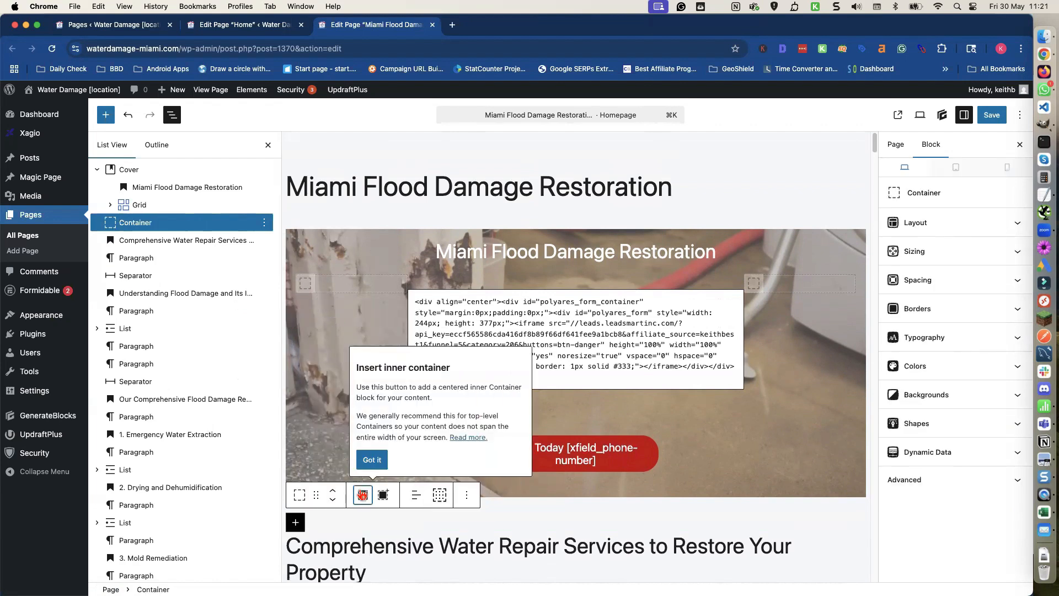
left_click(362, 495)
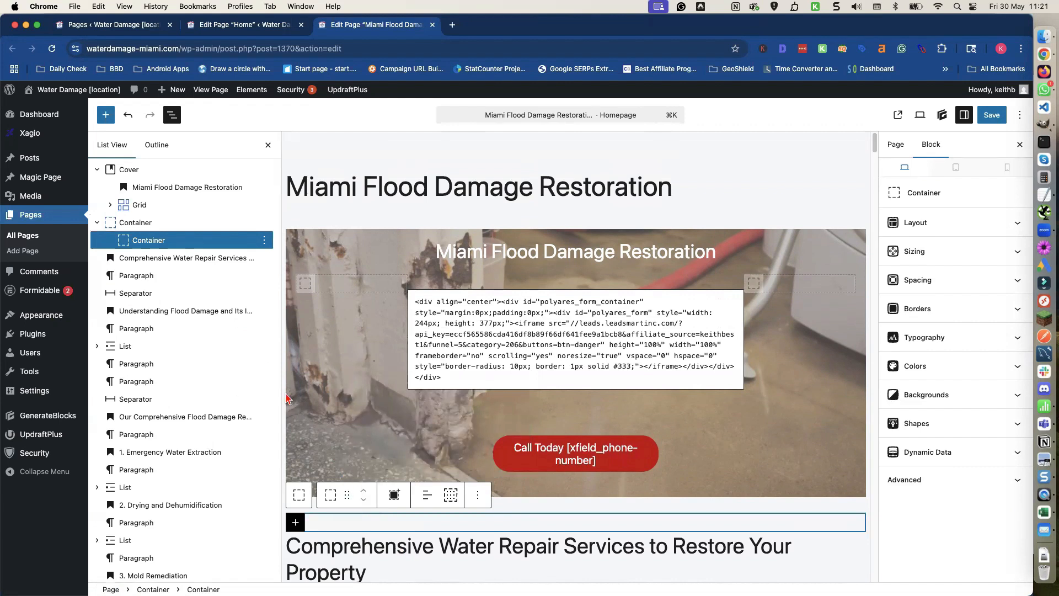
Move every block from the "Comprehensive Water Repair Services" heading to the final paragraph into the inner container and save the page
left_click(180, 259)
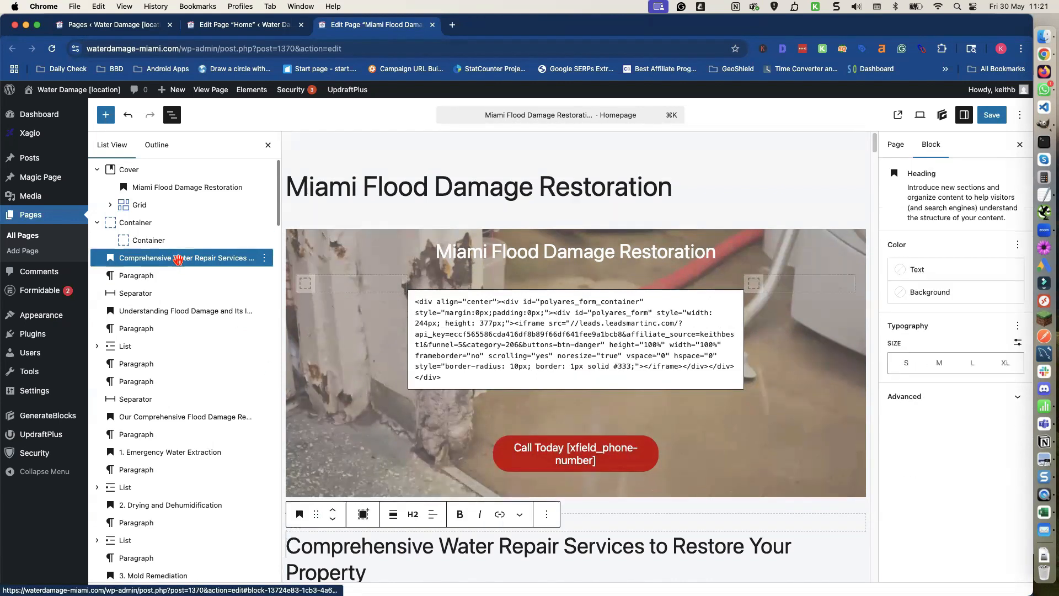
scroll(195, 367, "down", 10)
scroll(195, 367, "down", 10)
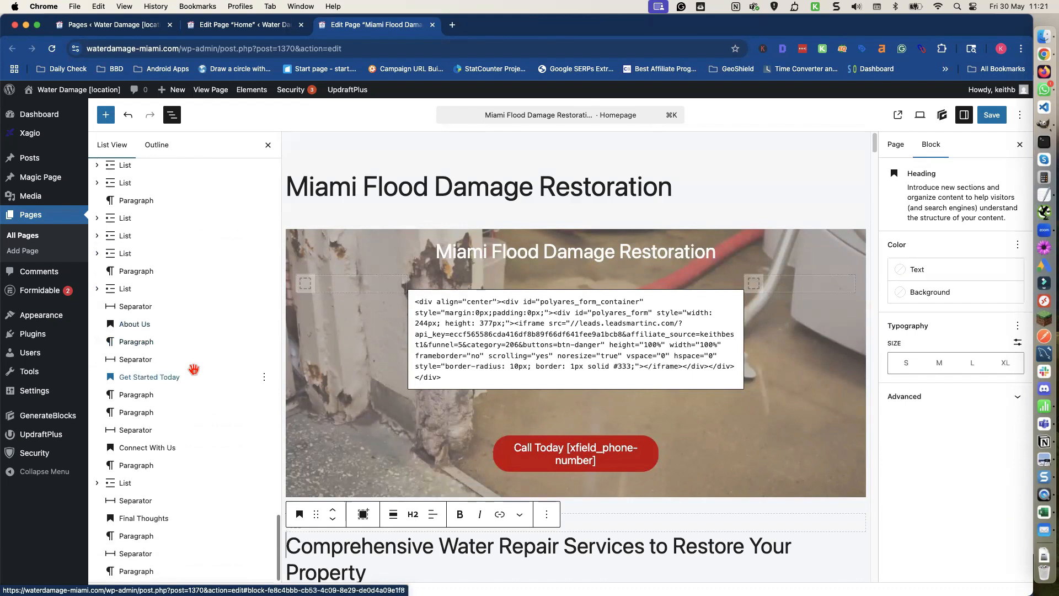
left_click(152, 577)
left_click(152, 574, "shift")
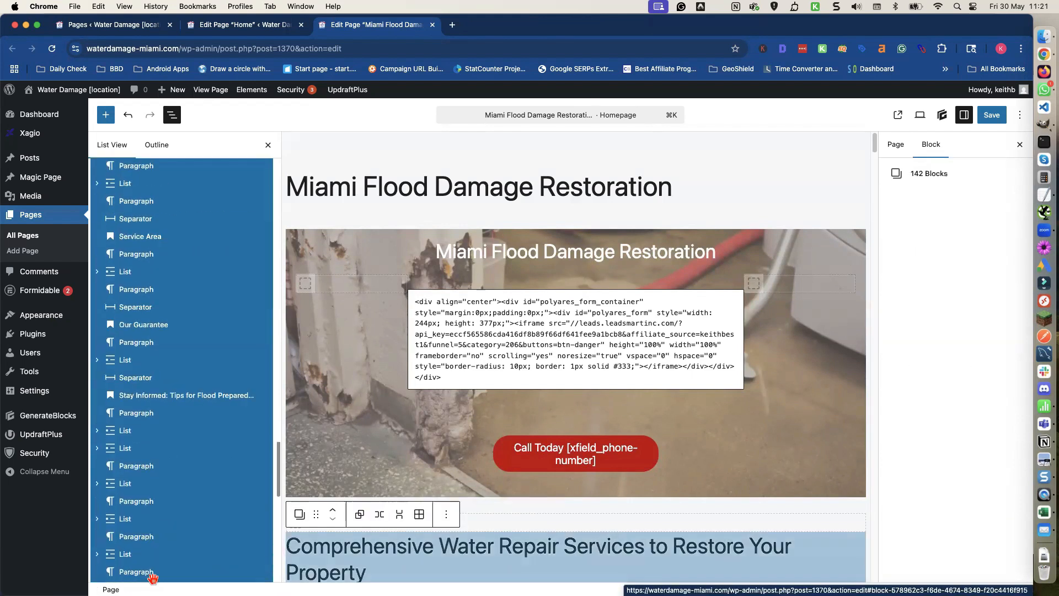
scroll(152, 579, "up", 15)
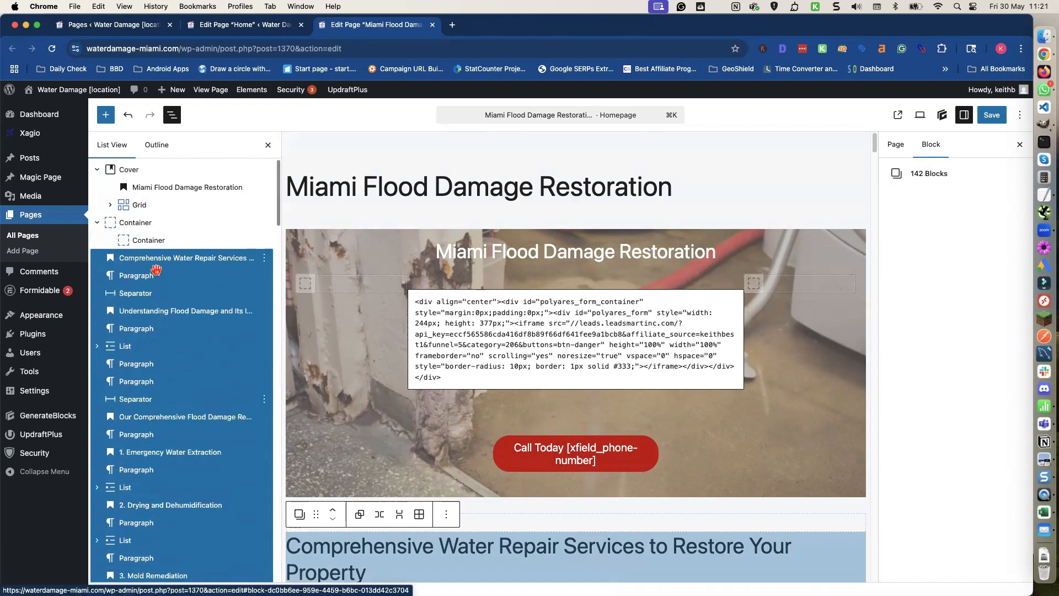
mouse_move(156, 258)
left_mouse_down()
mouse_move(180, 264)
mouse_move(184, 253)
mouse_move(169, 249)
left_mouse_up()
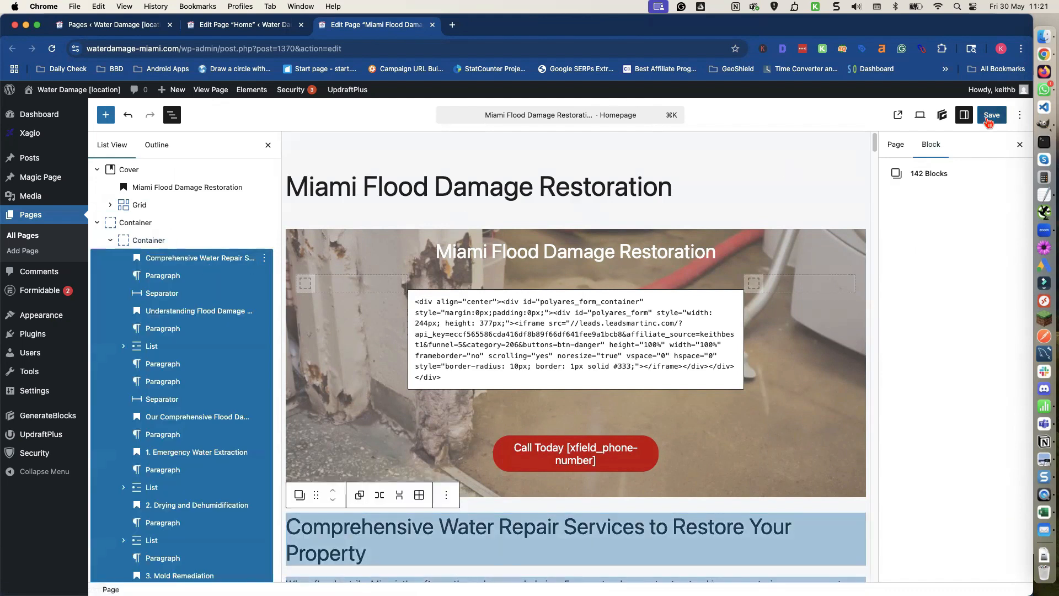
left_click(987, 120)
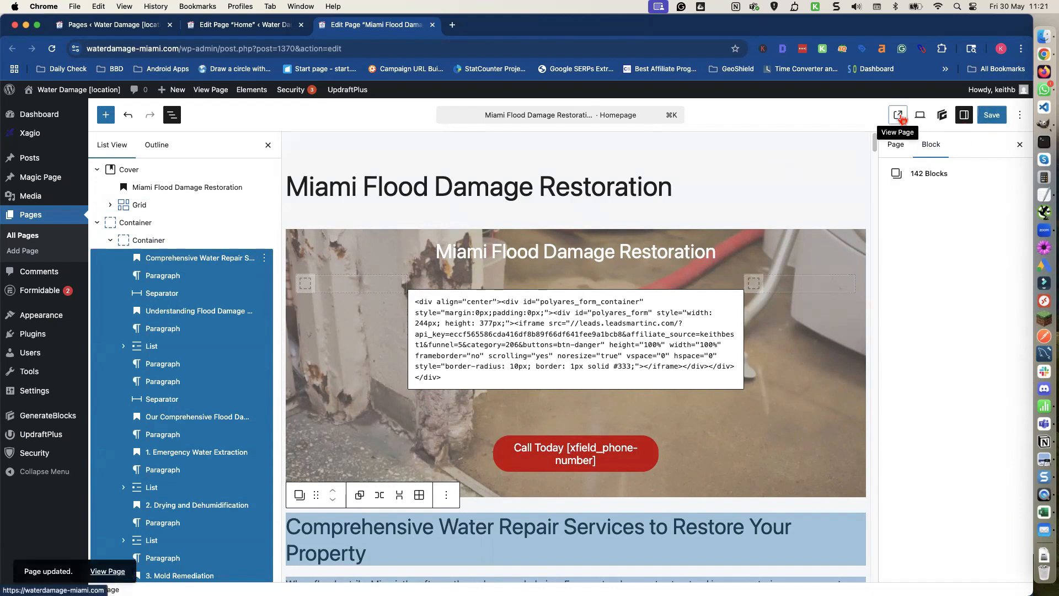
Open the live page and examine the width and layout of the content sections below the hero
left_click(898, 115)
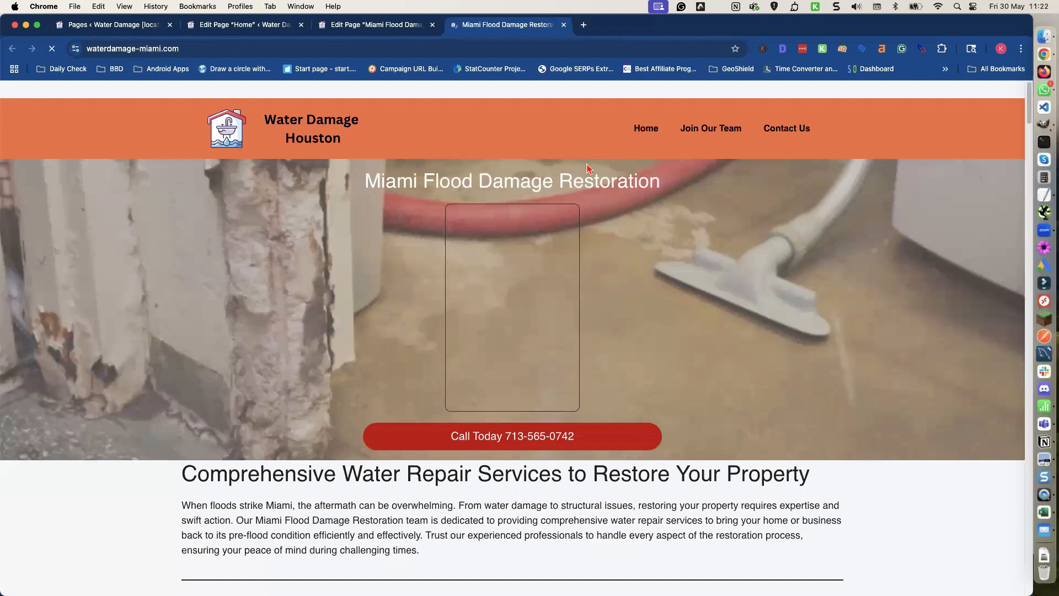
scroll(574, 182, "down", 6)
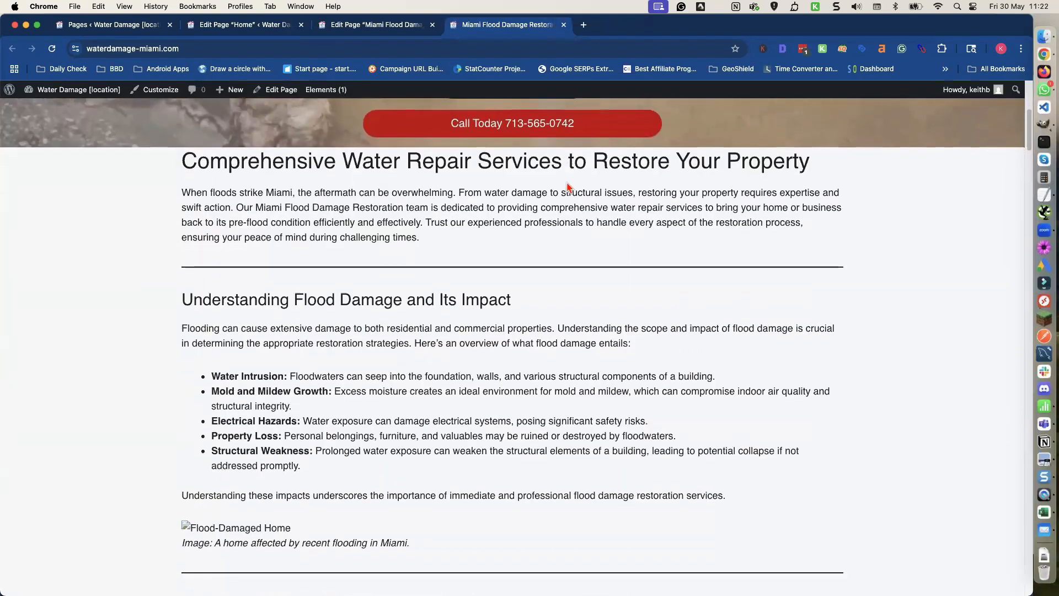
scroll(568, 187, "down", 3)
scroll(568, 186, "down", 18)
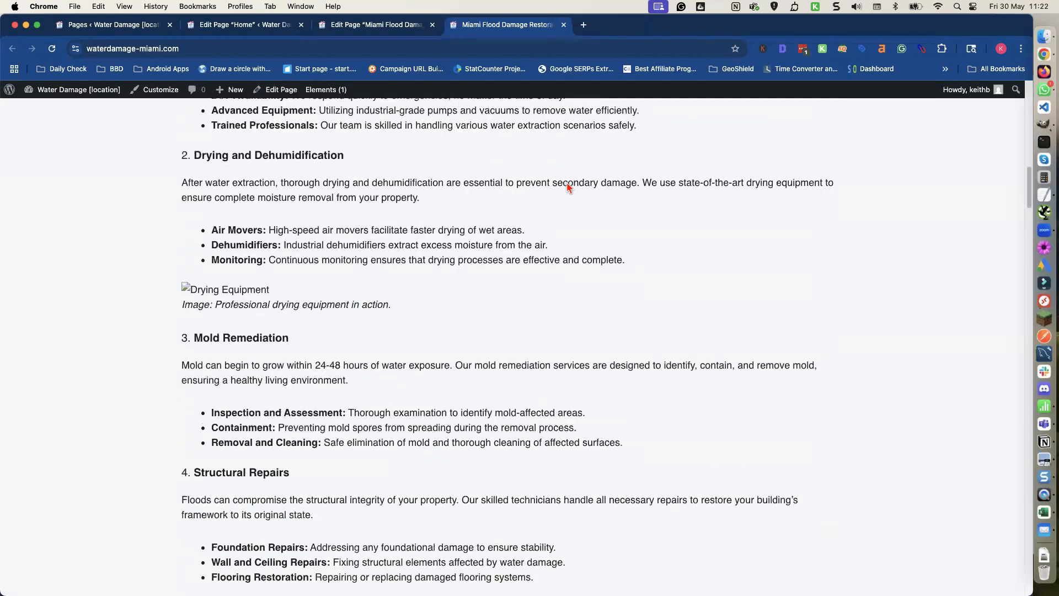
scroll(567, 187, "down", 20)
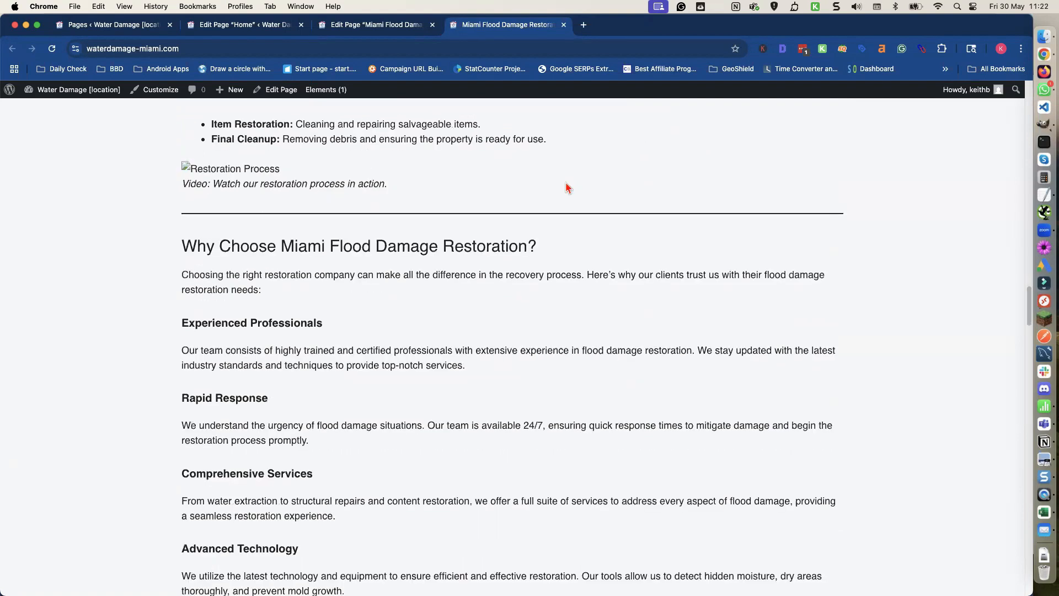
scroll(564, 188, "down", 15)
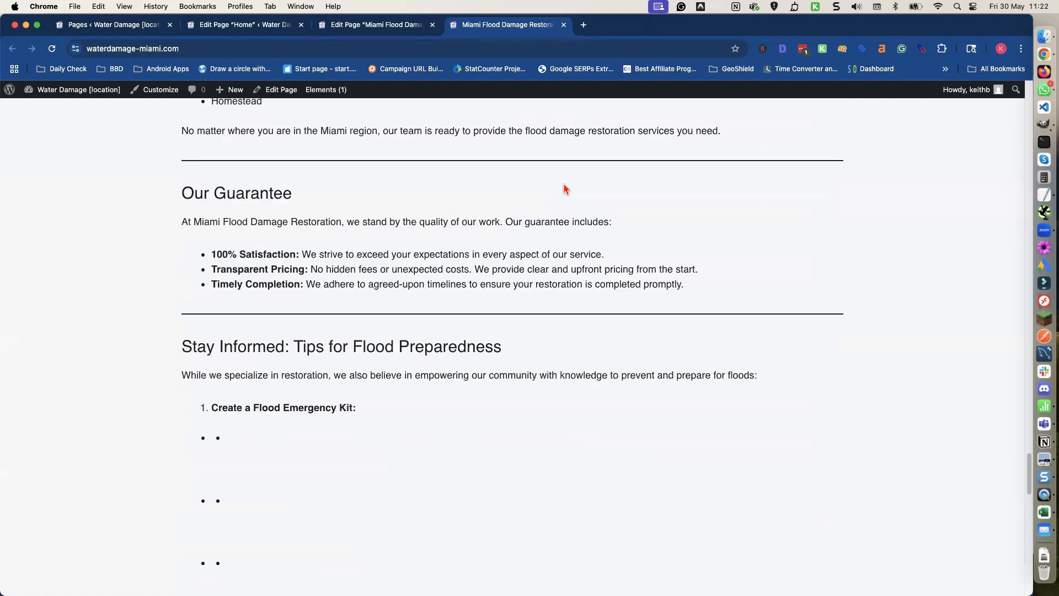
scroll(478, 256, "down", 12)
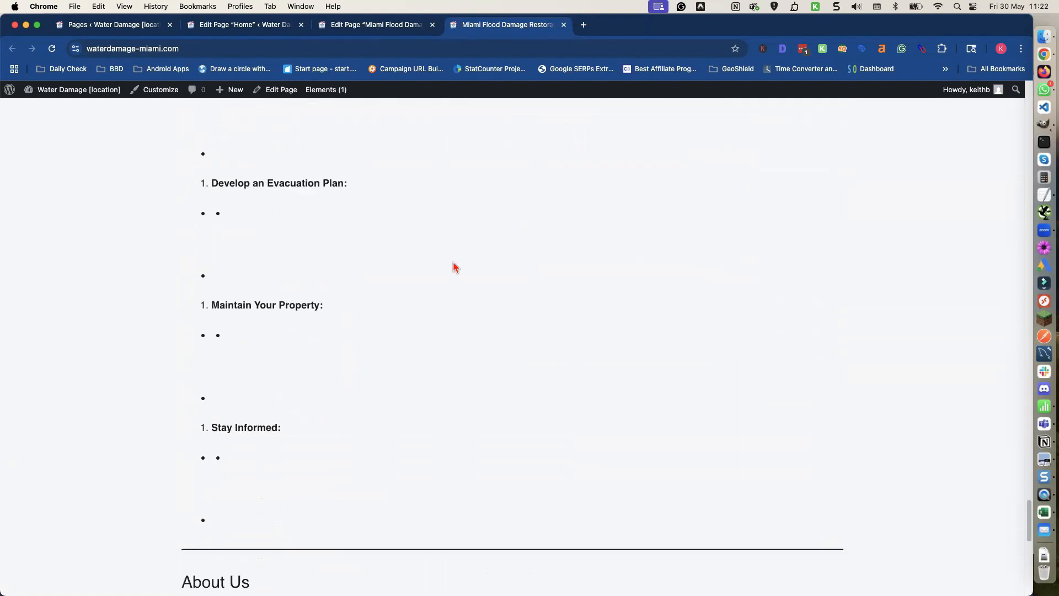
scroll(453, 268, "up", 15)
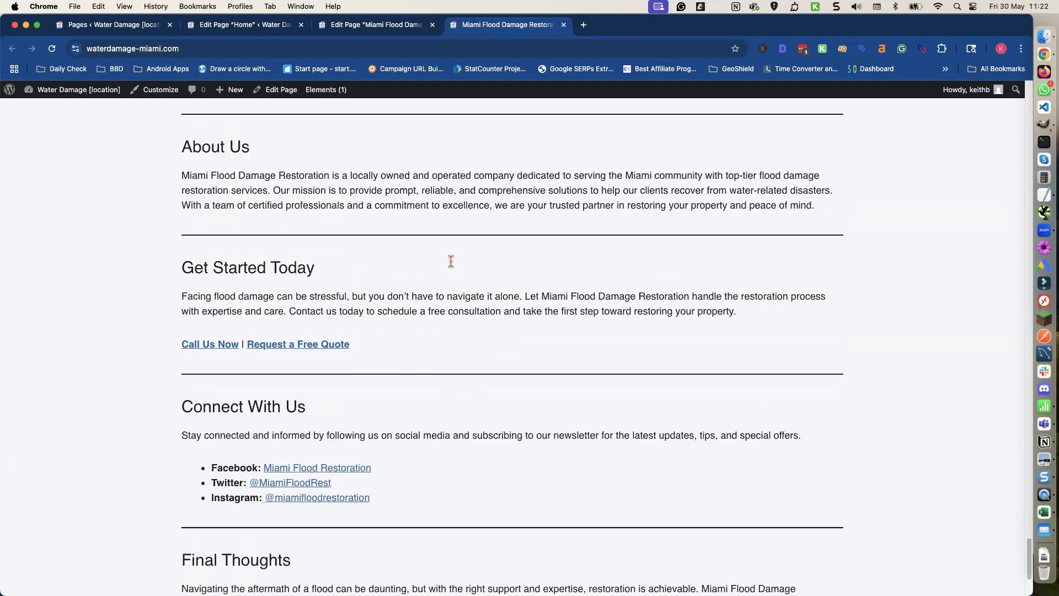
scroll(450, 266, "up", 20)
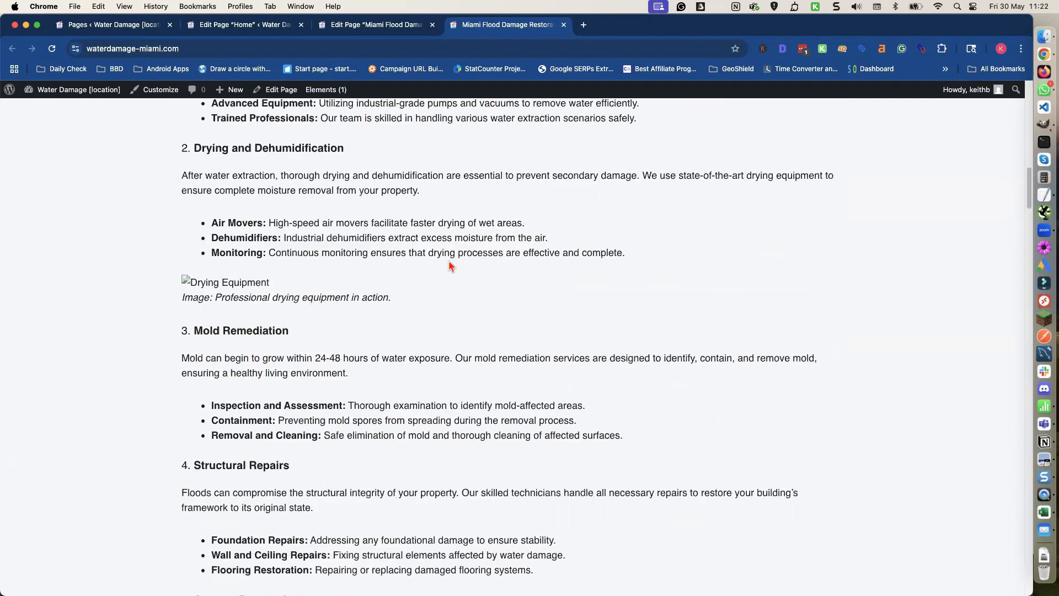
Back in the page editor, insert a Spacer block before the "Comprehensive Water Repair Services" heading inside the inner container
left_click(359, 27)
scroll(366, 131, "down", 4)
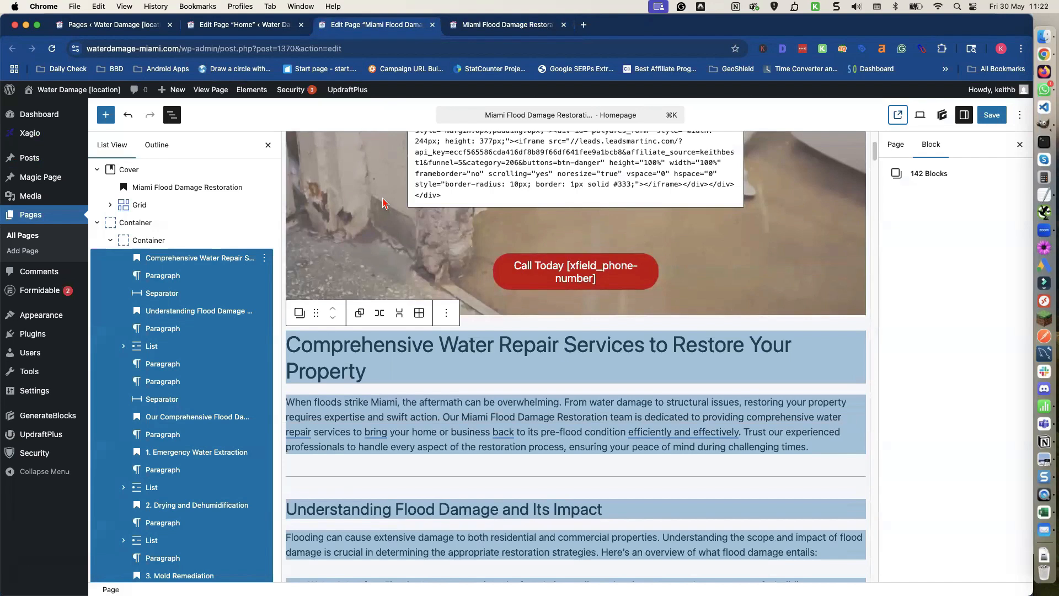
left_click(448, 329)
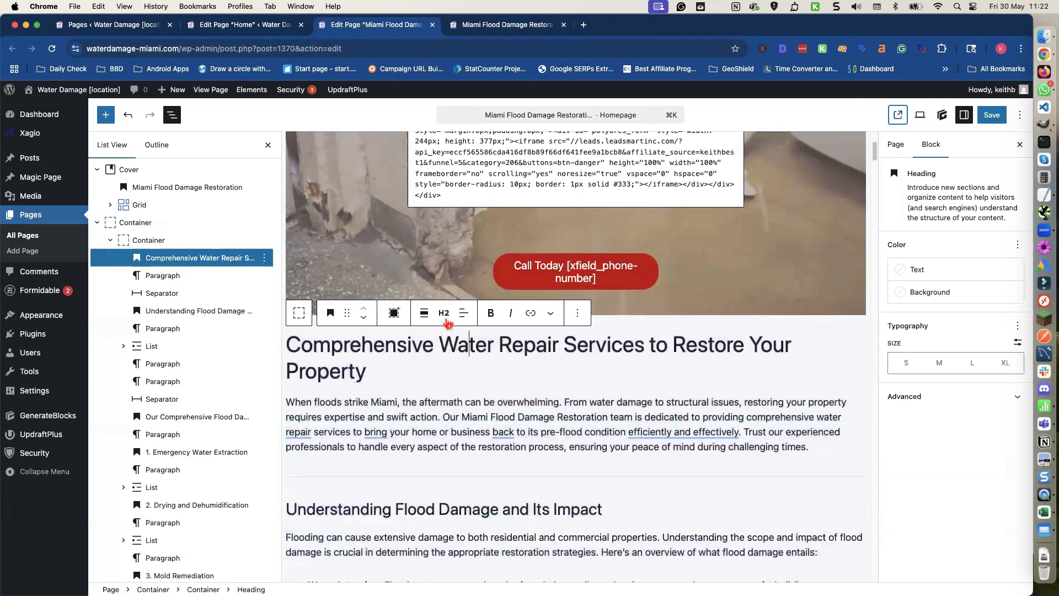
left_click(577, 314)
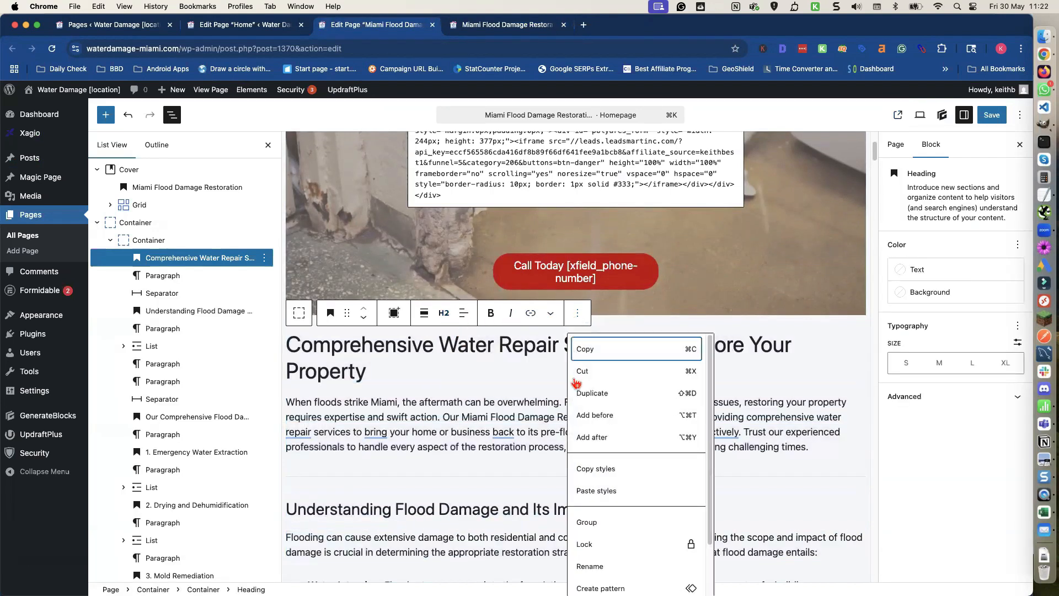
left_click(582, 415)
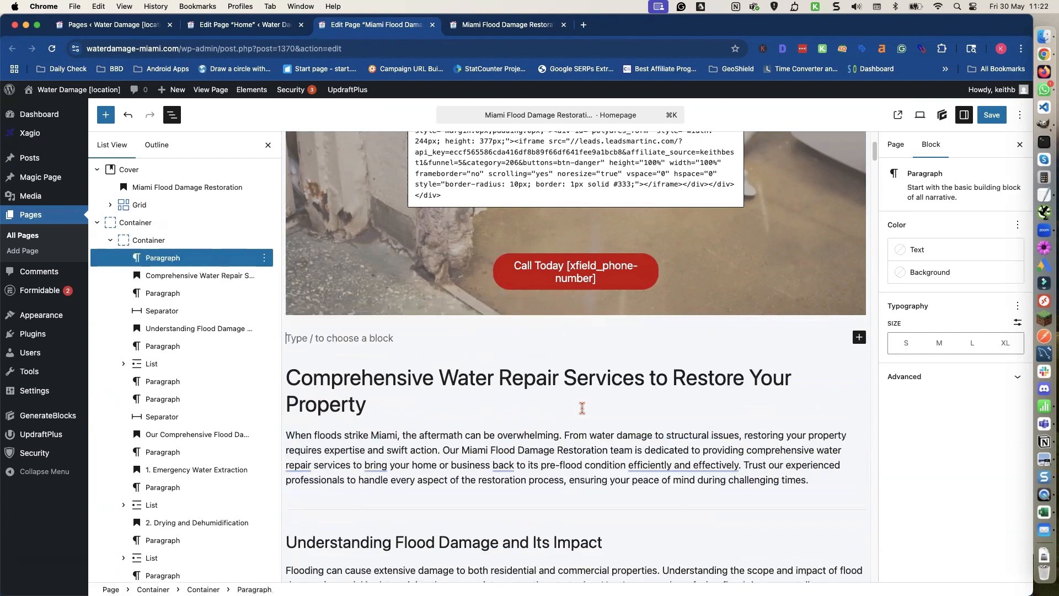
type("/spa")
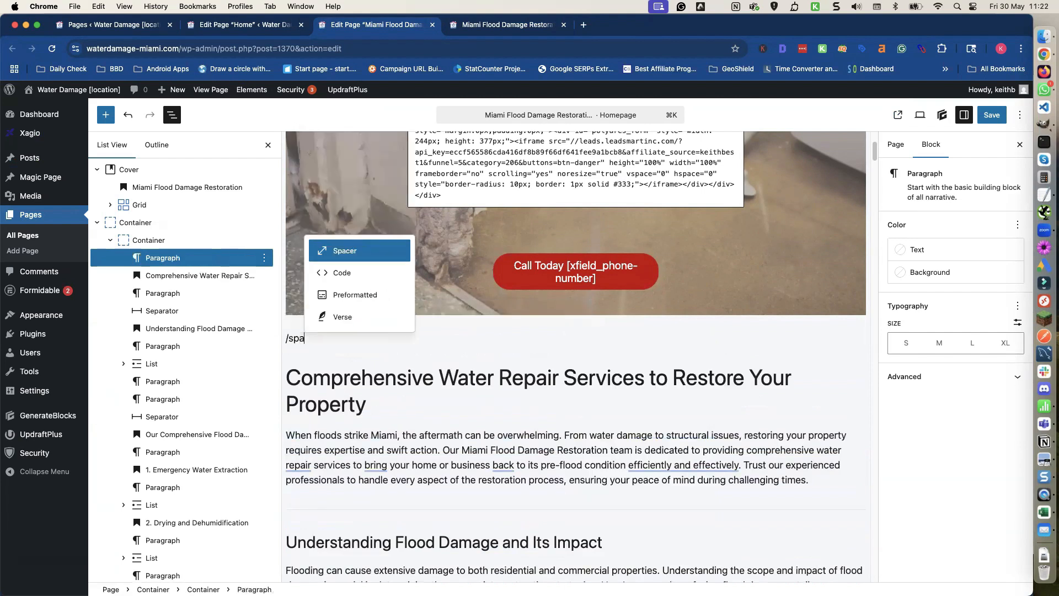
key("Return")
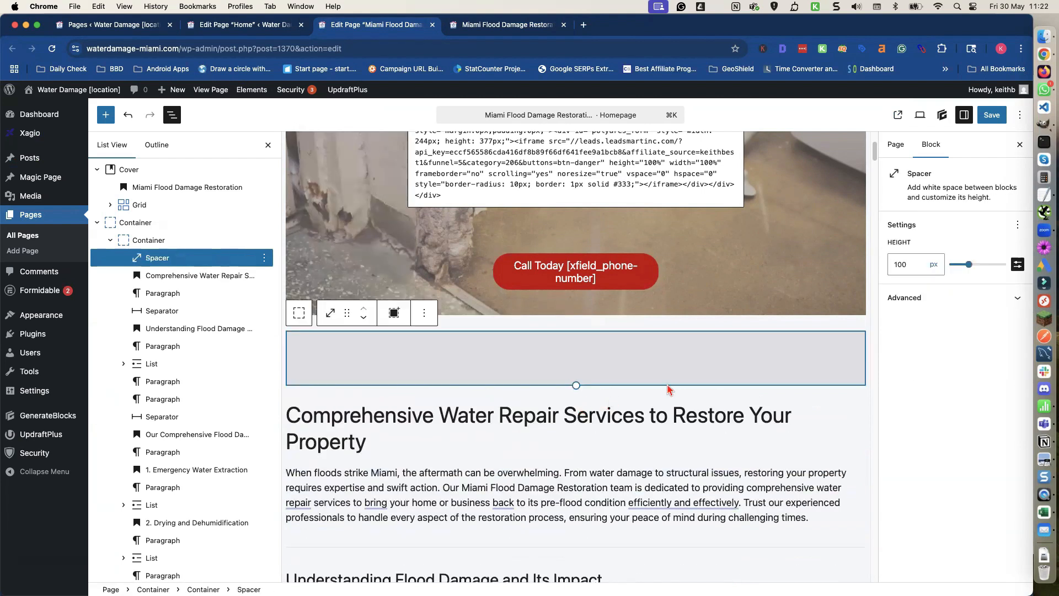
Set the spacer's height to 50 px
left_click(900, 267)
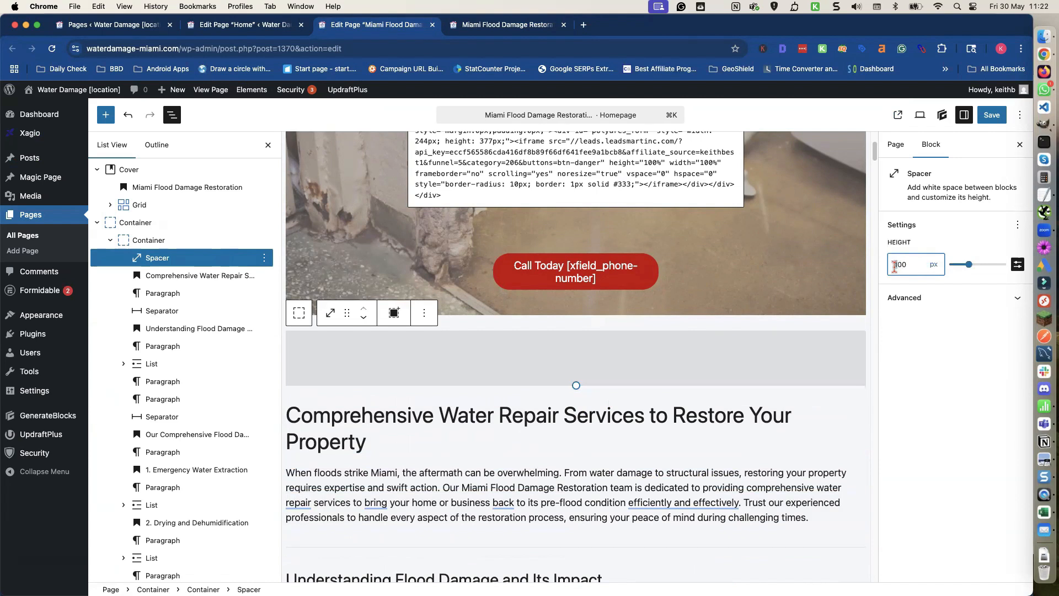
key("BackSpace")
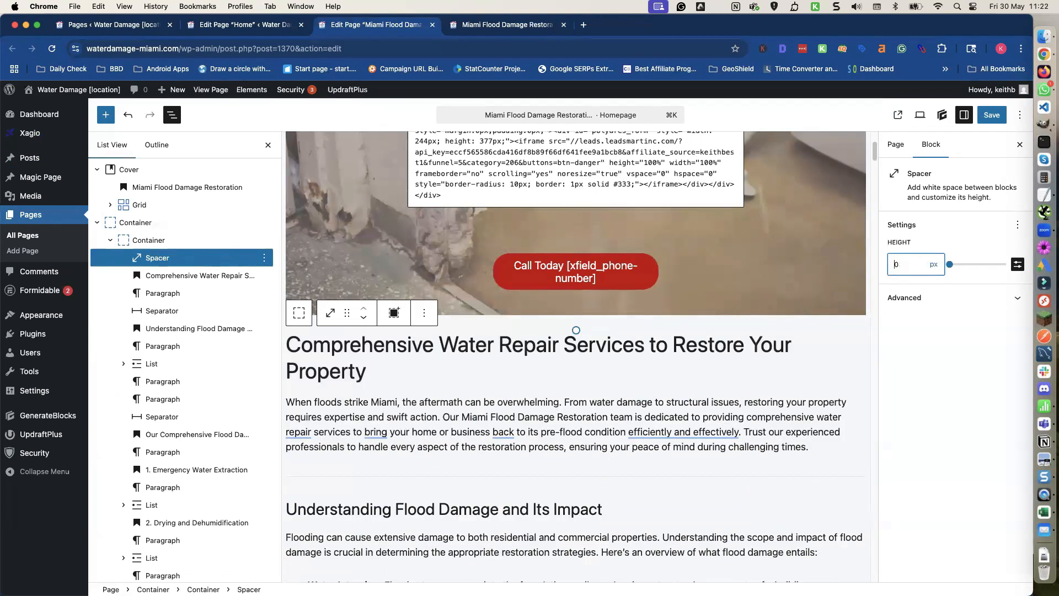
type("5")
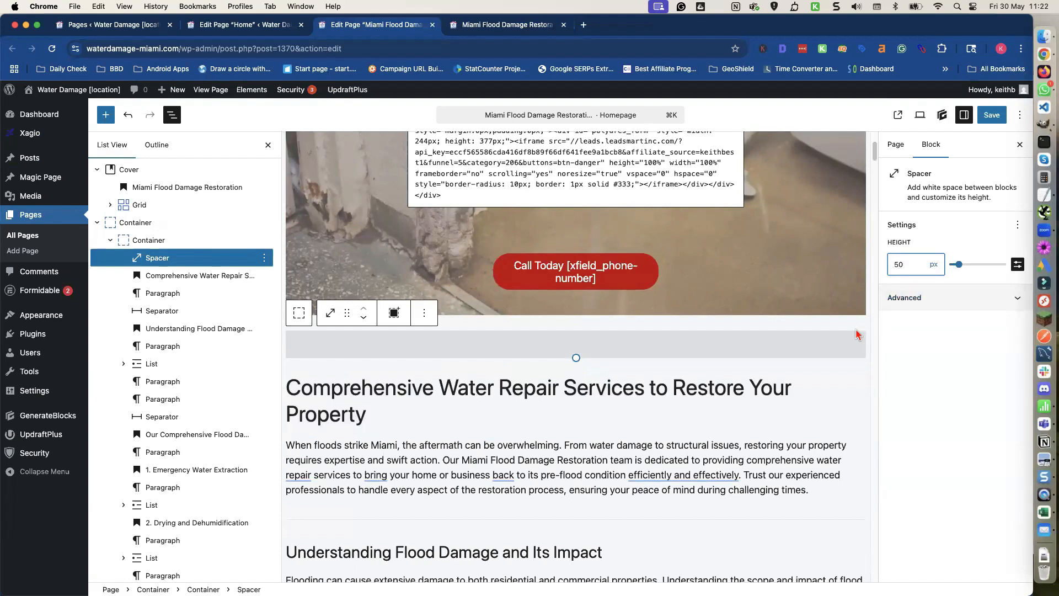
Examine the page body's image placeholders and captions from "Understanding Flood Damage and Its Impact" through the numbered restoration services
scroll(534, 386, "down", 5)
scroll(533, 388, "down", 6)
scroll(532, 380, "down", 2)
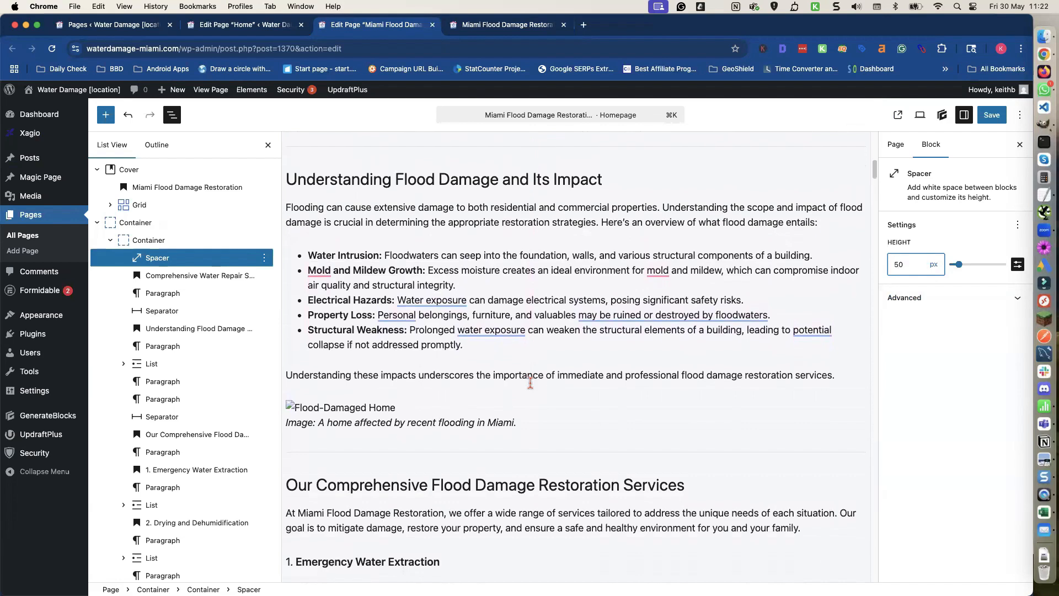
scroll(530, 383, "down", 2)
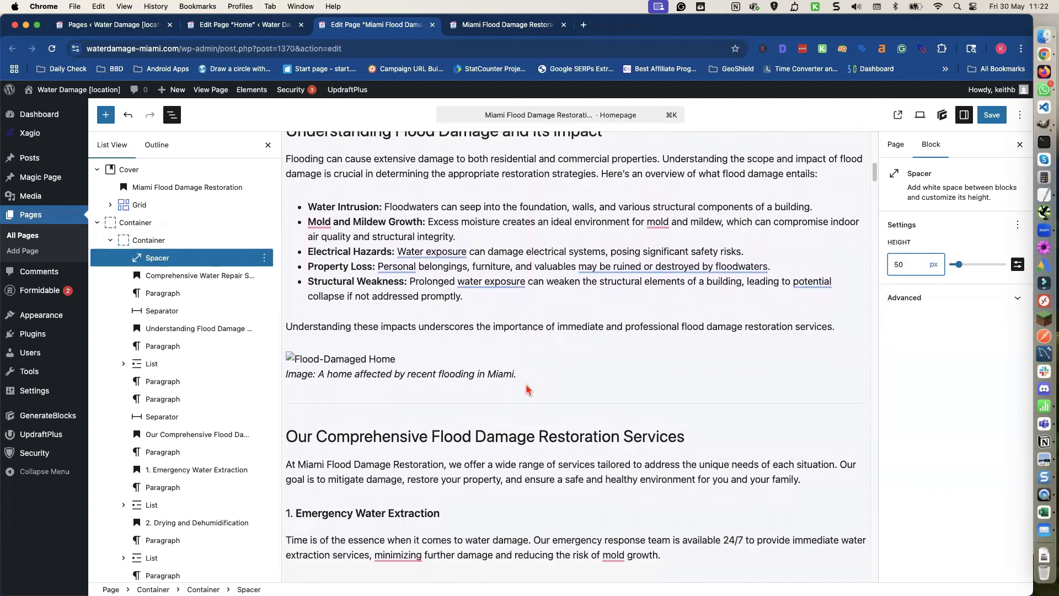
double_click(469, 373)
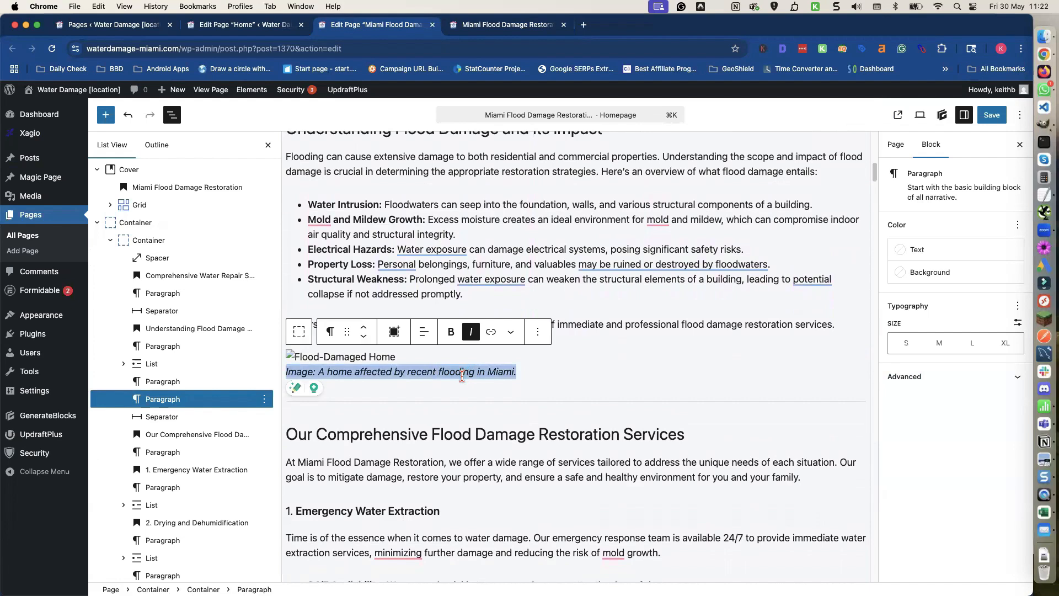
scroll(462, 374, "down", 5)
scroll(462, 384, "down", 3)
scroll(460, 378, "down", 1)
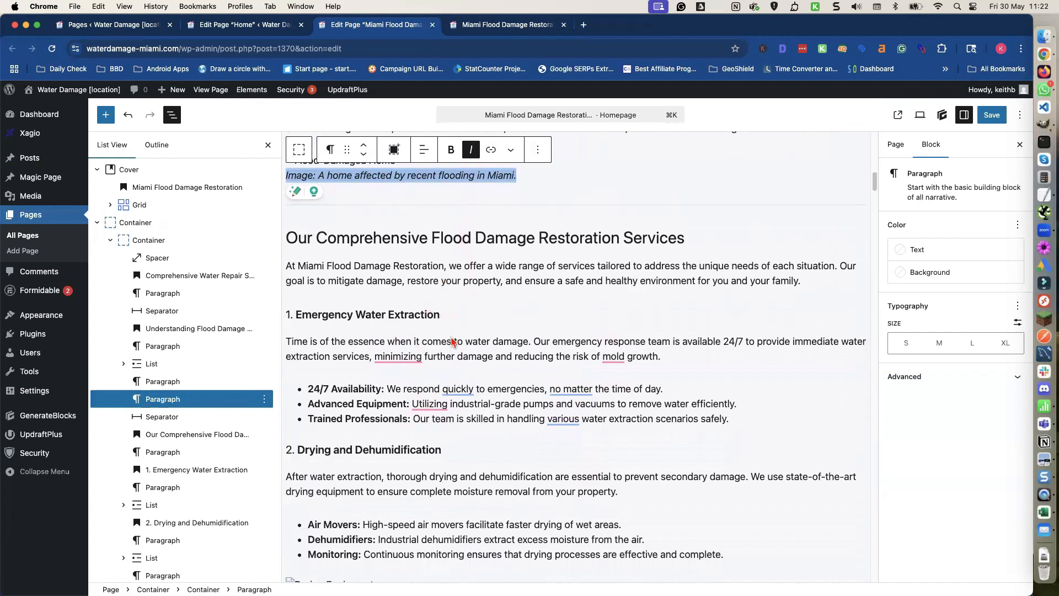
scroll(451, 342, "down", 5)
scroll(449, 336, "down", 9)
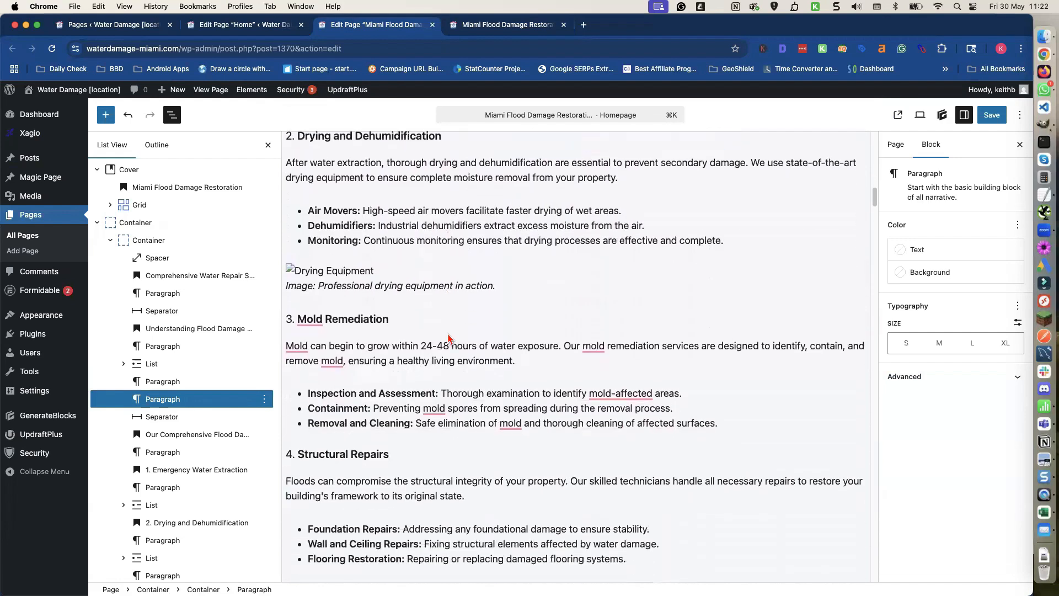
scroll(438, 347, "down", 10)
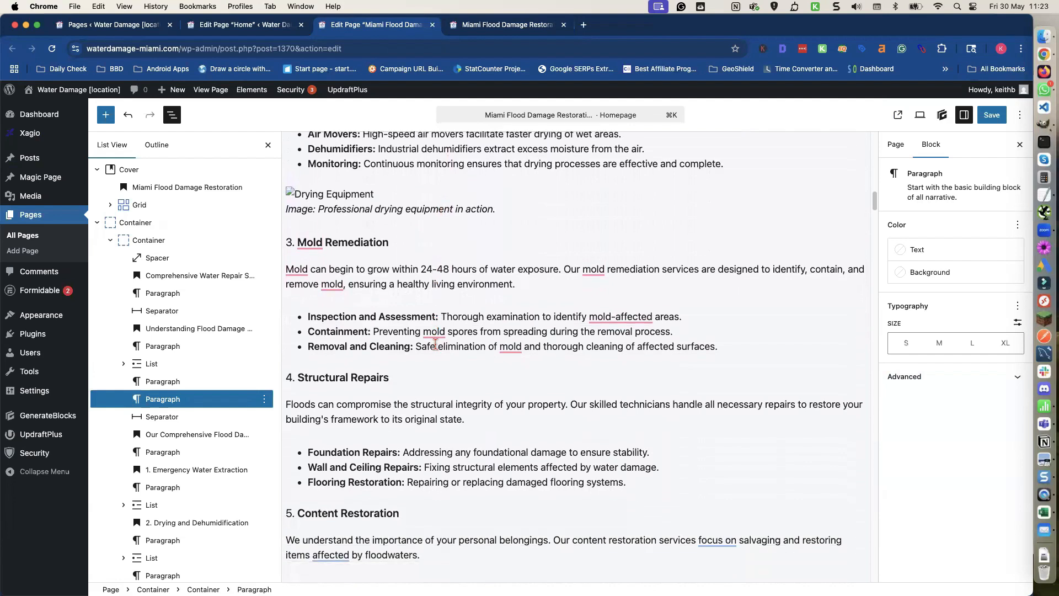
Examine the page content from the numbered restoration services through the process, reasons to choose, FAQs and environmental responsibility sections
scroll(436, 348, "down", 7)
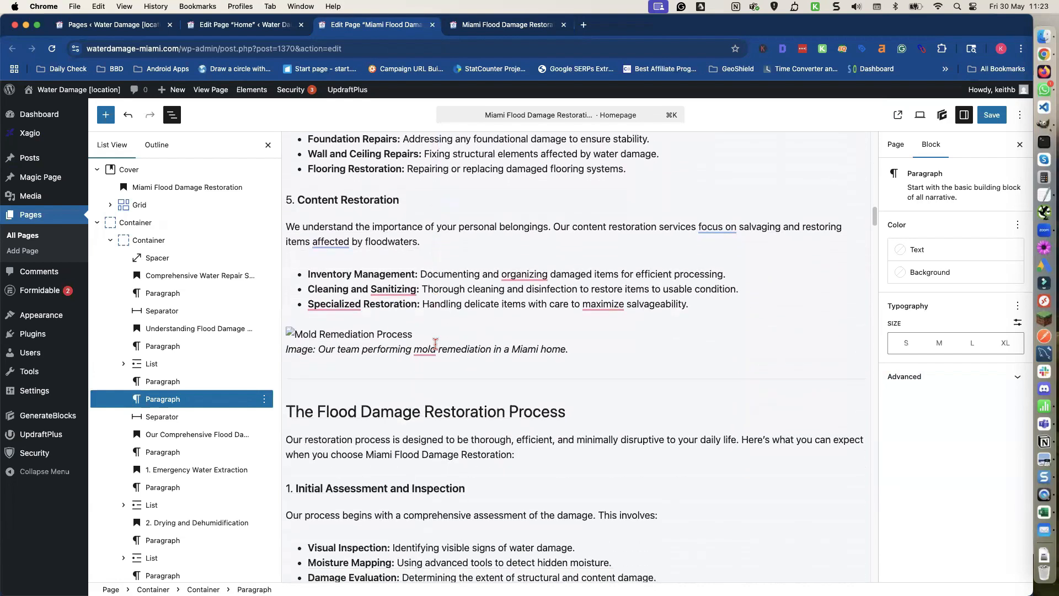
mouse_move(435, 343)
scroll(435, 343, "down", 8)
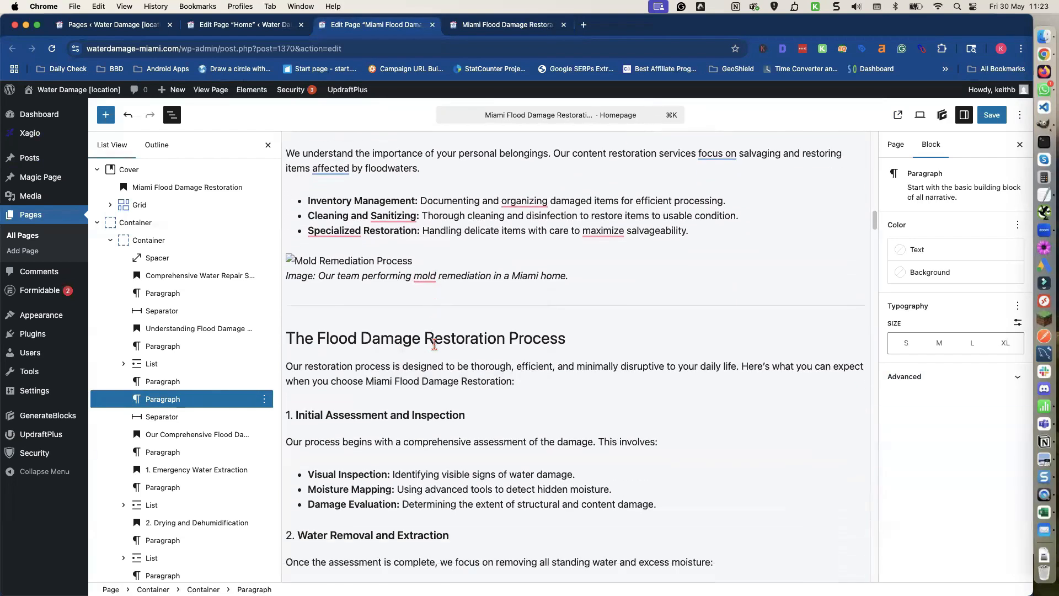
scroll(435, 343, "down", 6)
scroll(435, 349, "down", 18)
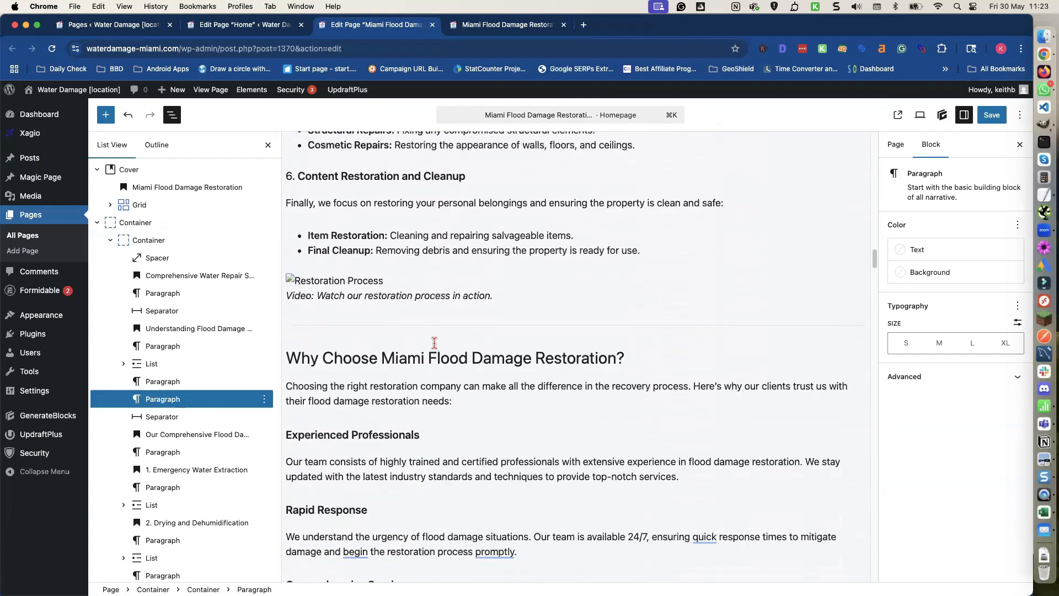
scroll(434, 348, "down", 15)
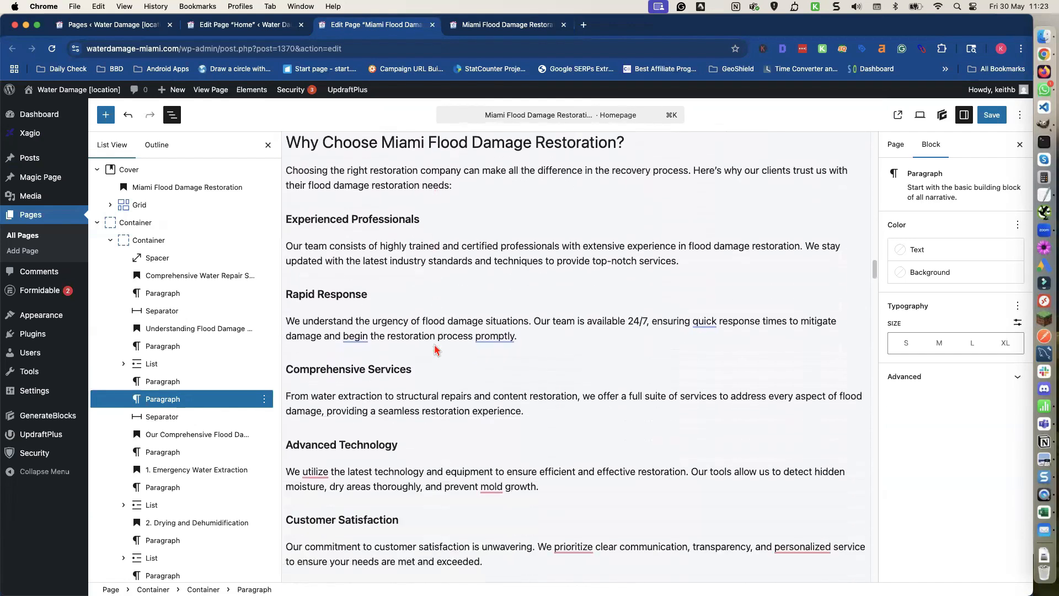
scroll(435, 343, "down", 13)
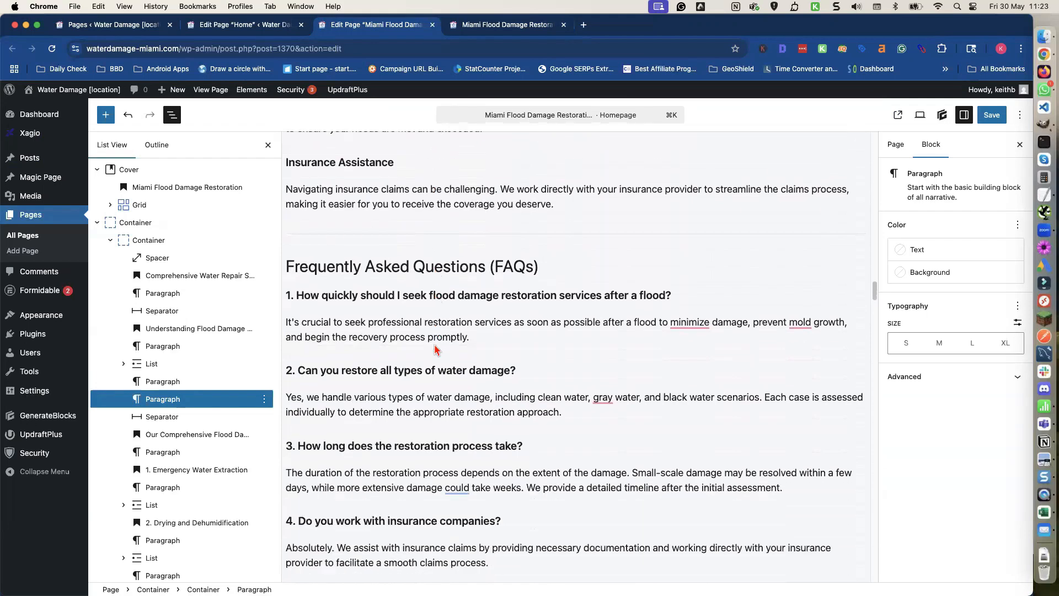
scroll(435, 343, "up", 8)
scroll(436, 348, "down", 6)
scroll(435, 348, "down", 18)
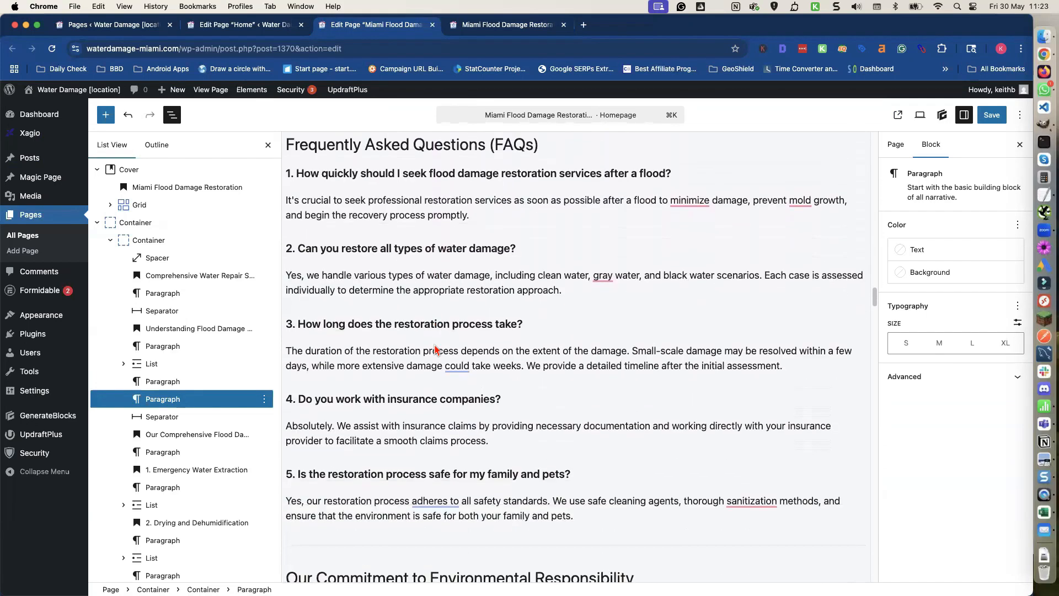
scroll(435, 343, "down", 1)
scroll(434, 345, "down", 2)
scroll(433, 349, "down", 6)
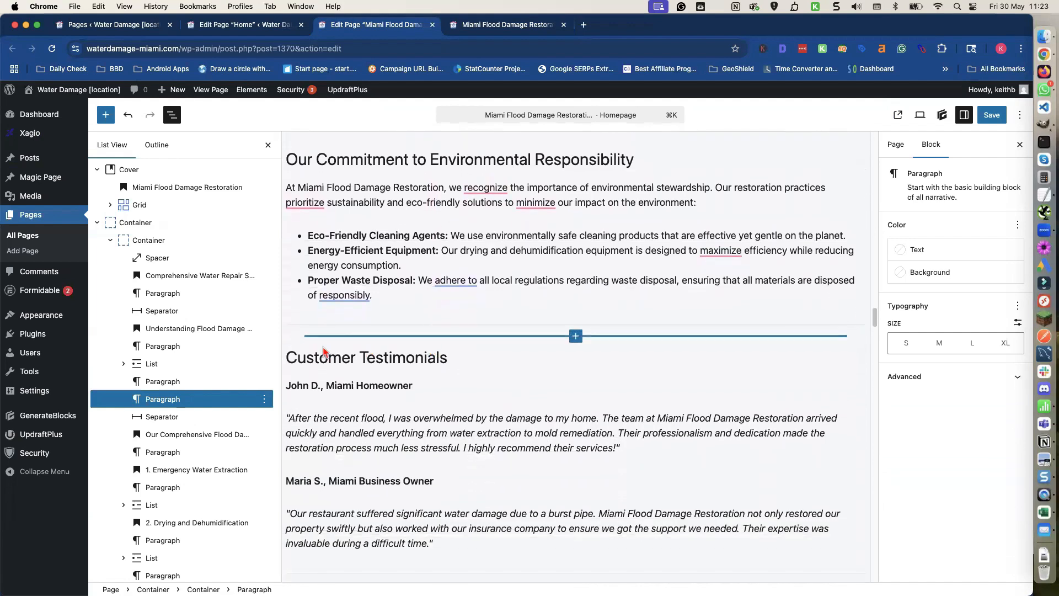
Delete all blocks from the "Customer Testimonials" heading through the "Get a Free Quote" link in the contact section
left_click(289, 356)
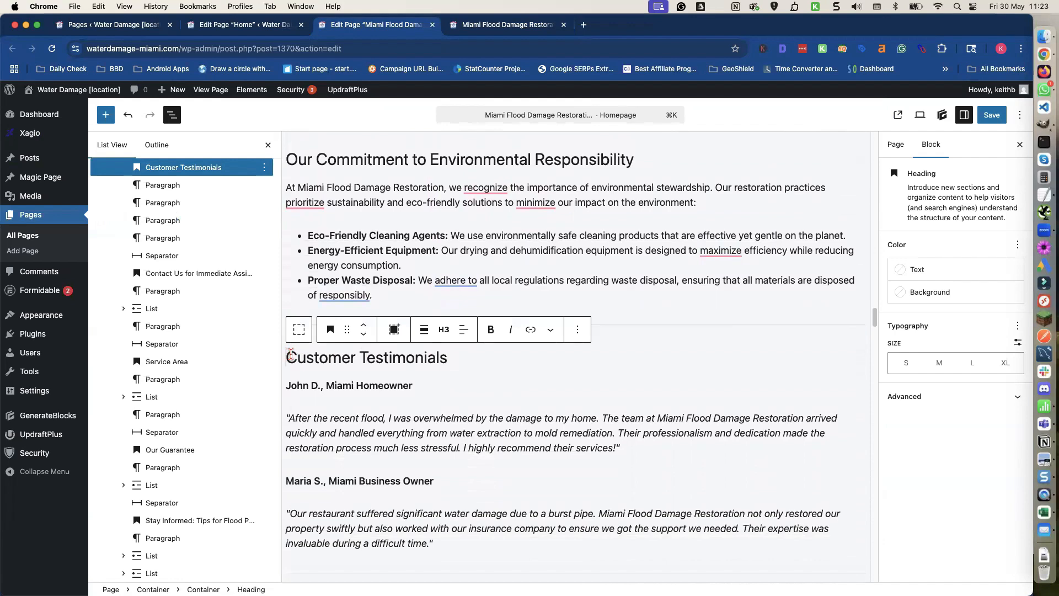
scroll(379, 378, "down", 6)
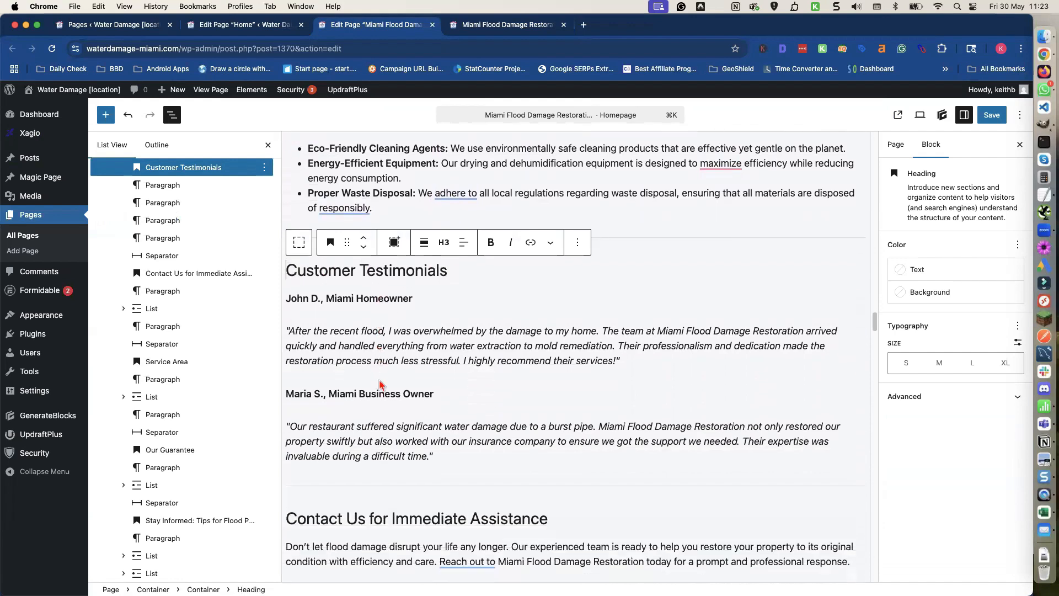
scroll(379, 379, "down", 2)
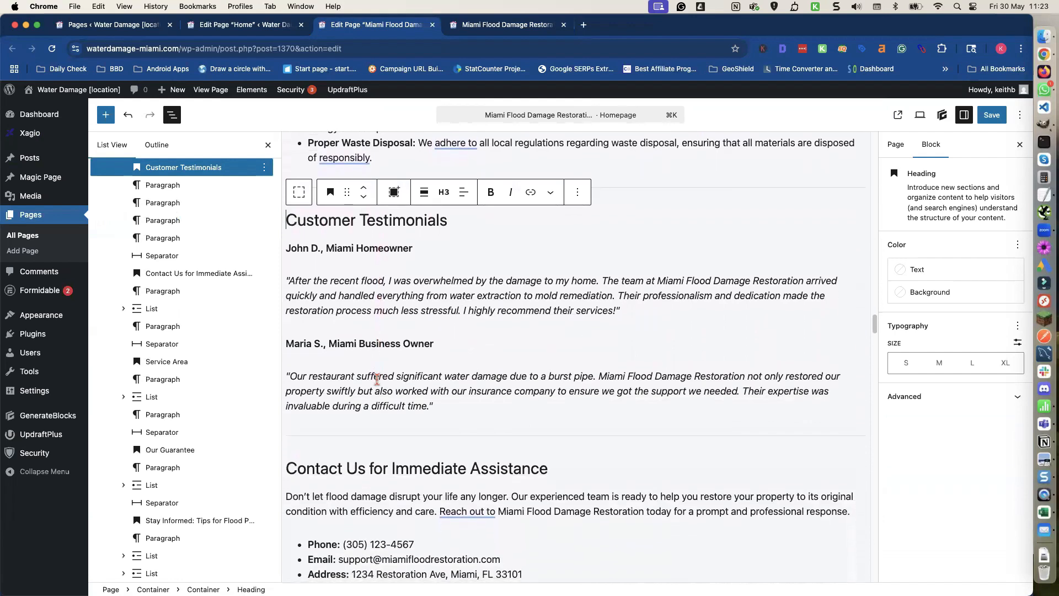
scroll(378, 385, "down", 1)
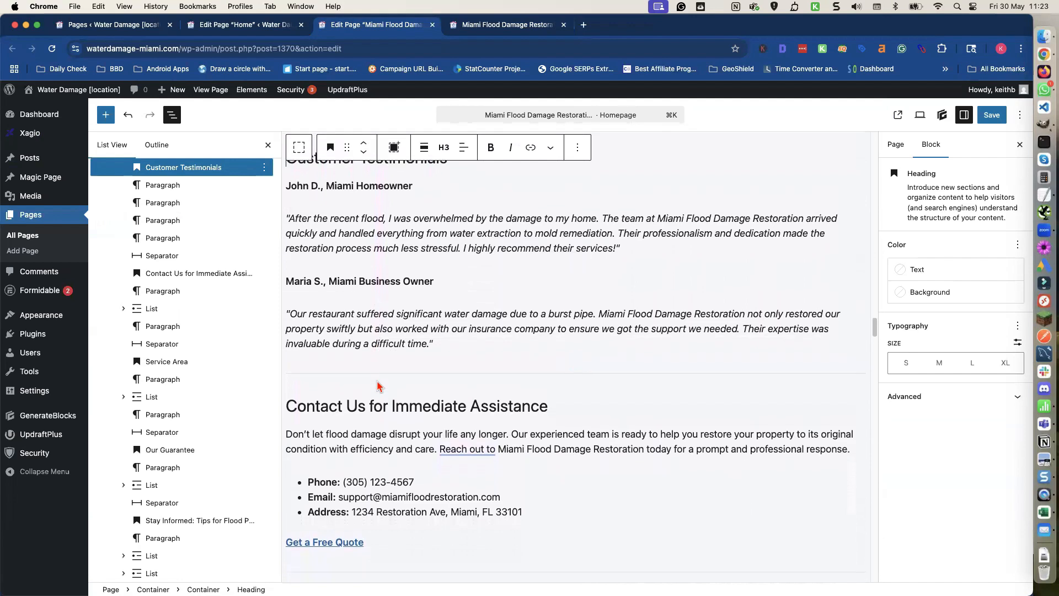
scroll(378, 384, "down", 1)
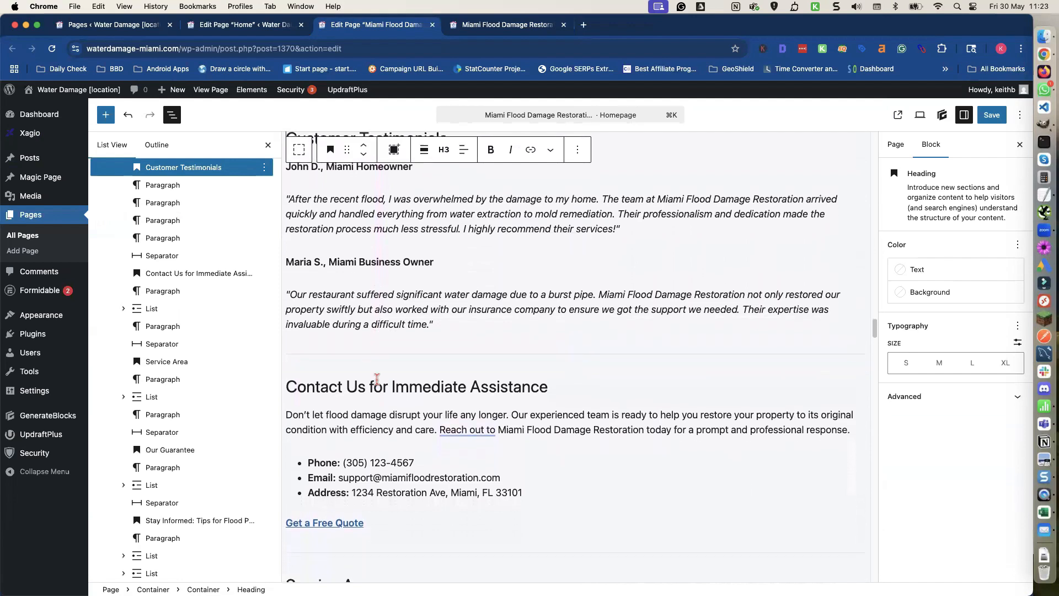
scroll(377, 380, "down", 4)
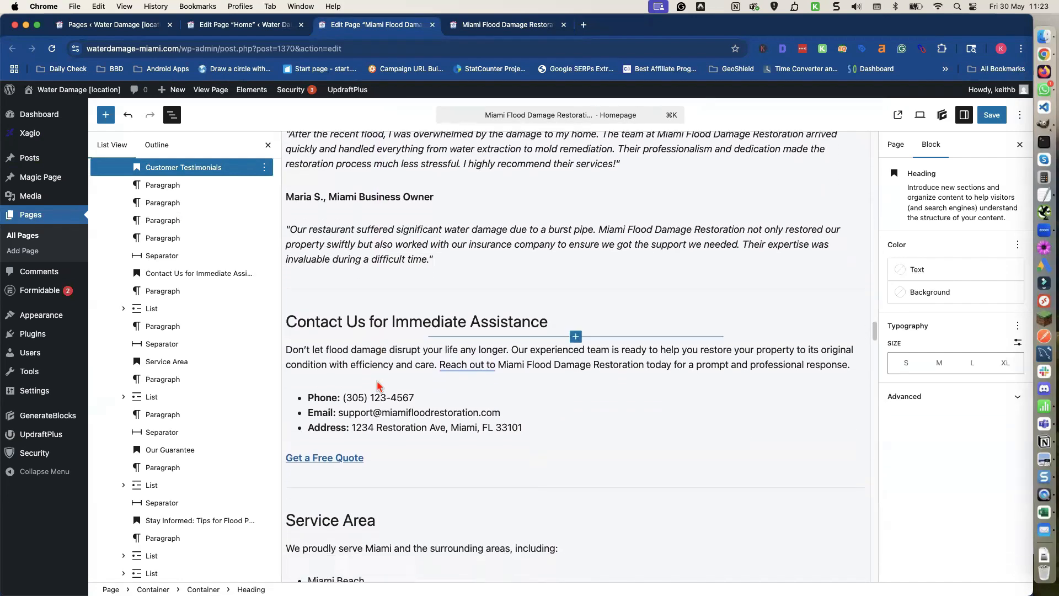
scroll(377, 378, "down", 3)
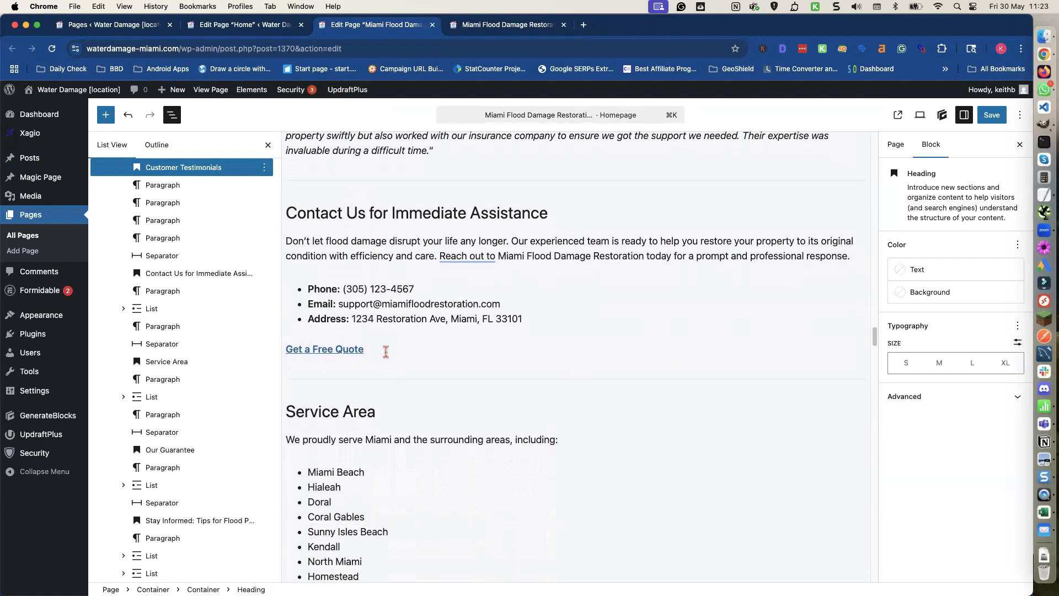
left_click(385, 351, "shift")
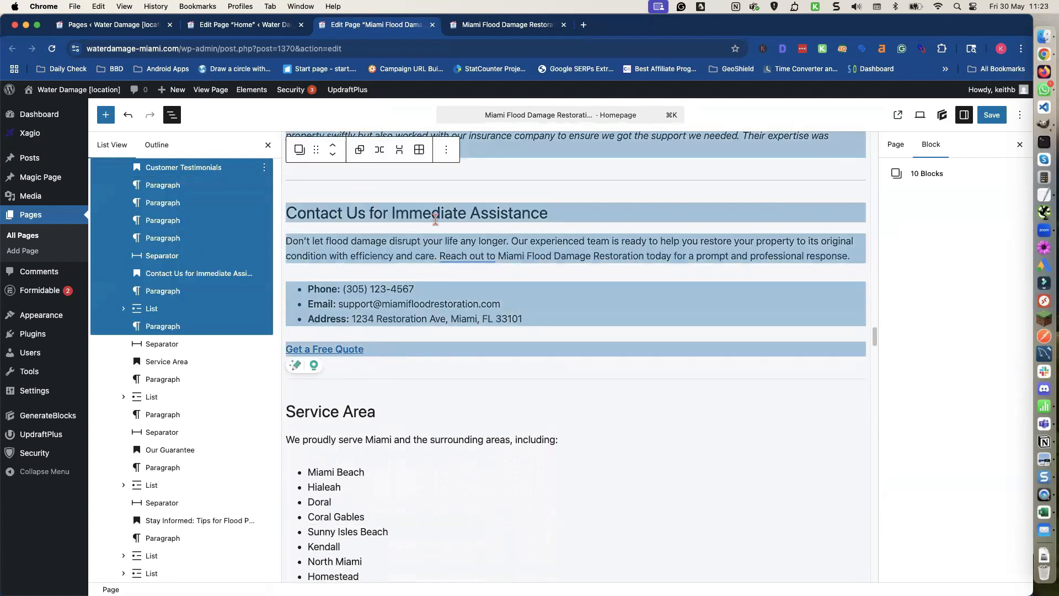
left_click(447, 152)
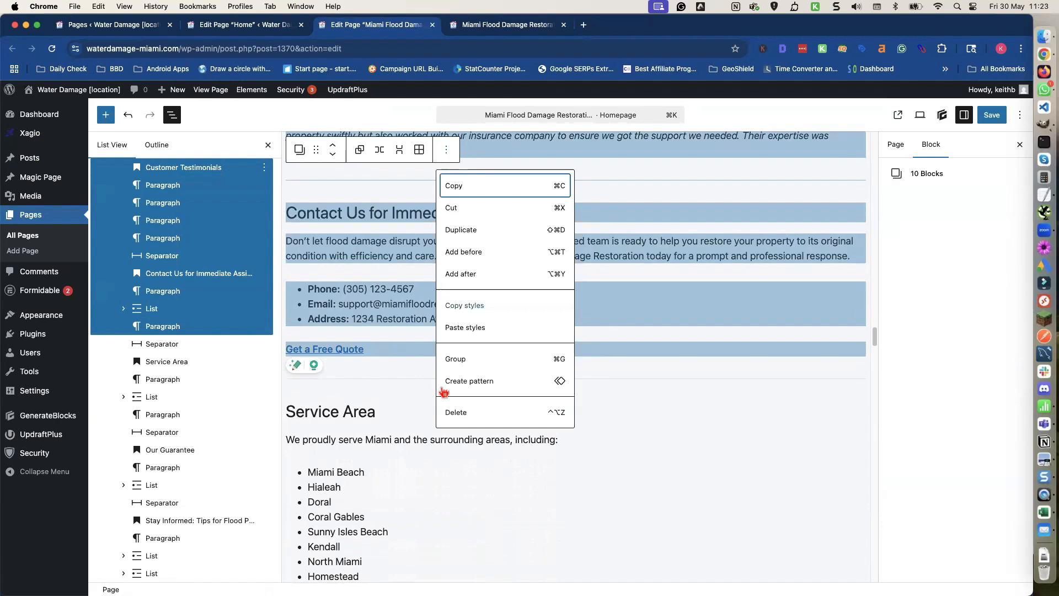
left_click(453, 412)
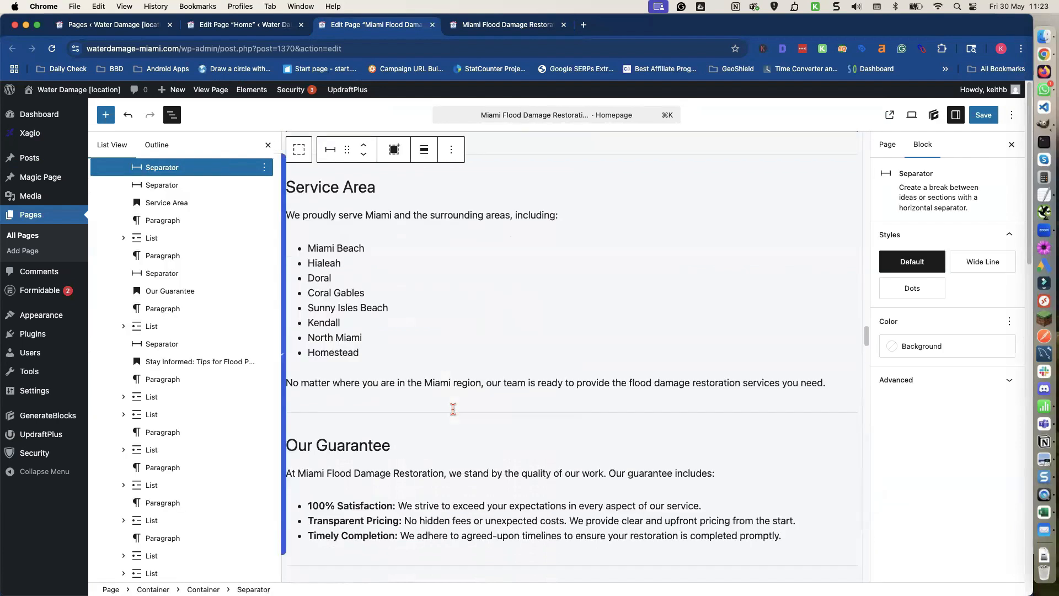
Examine the "Service Area", "Our Guarantee" and "Stay Informed: Tips for Flood Preparedness" sections
scroll(434, 365, "down", 3)
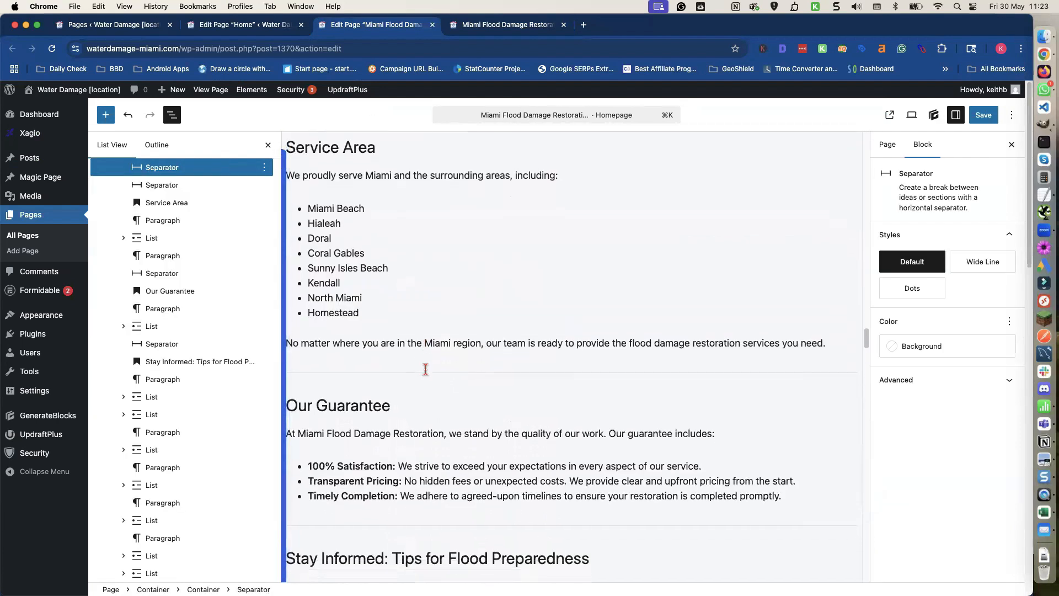
scroll(425, 368, "down", 1)
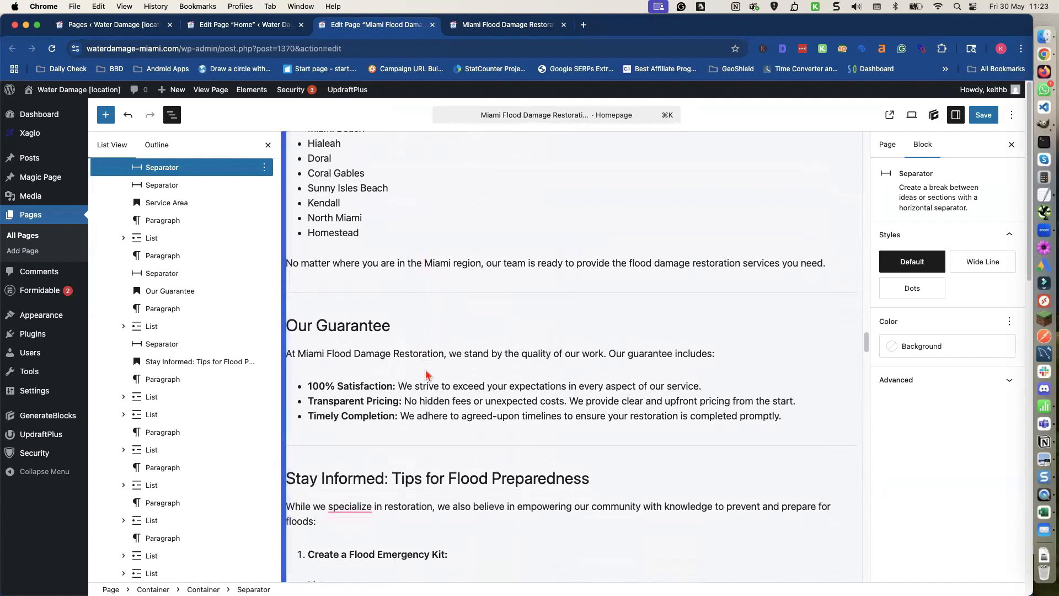
scroll(425, 369, "up", 5)
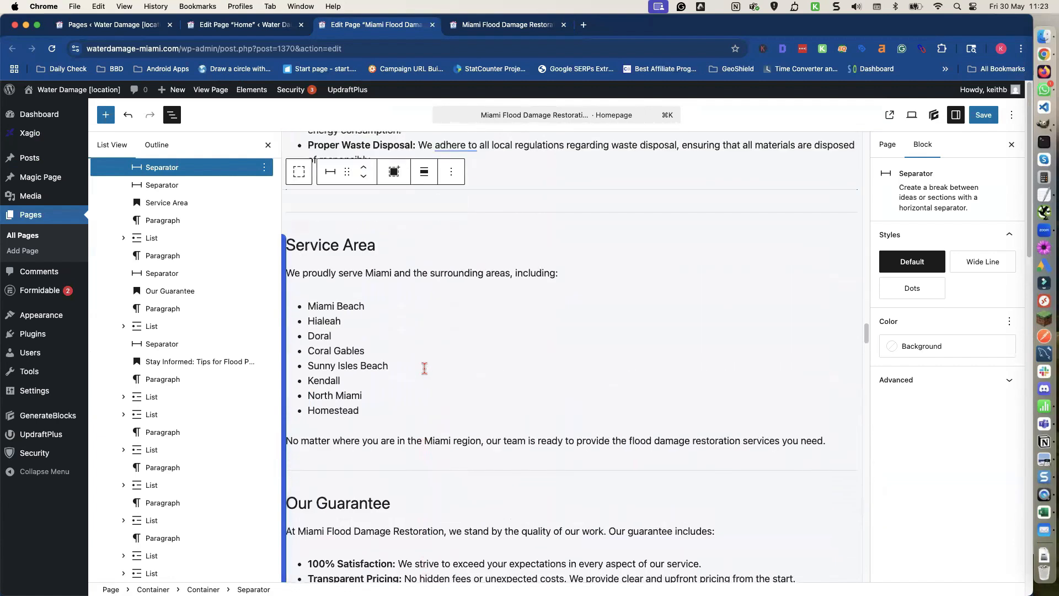
scroll(425, 369, "down", 10)
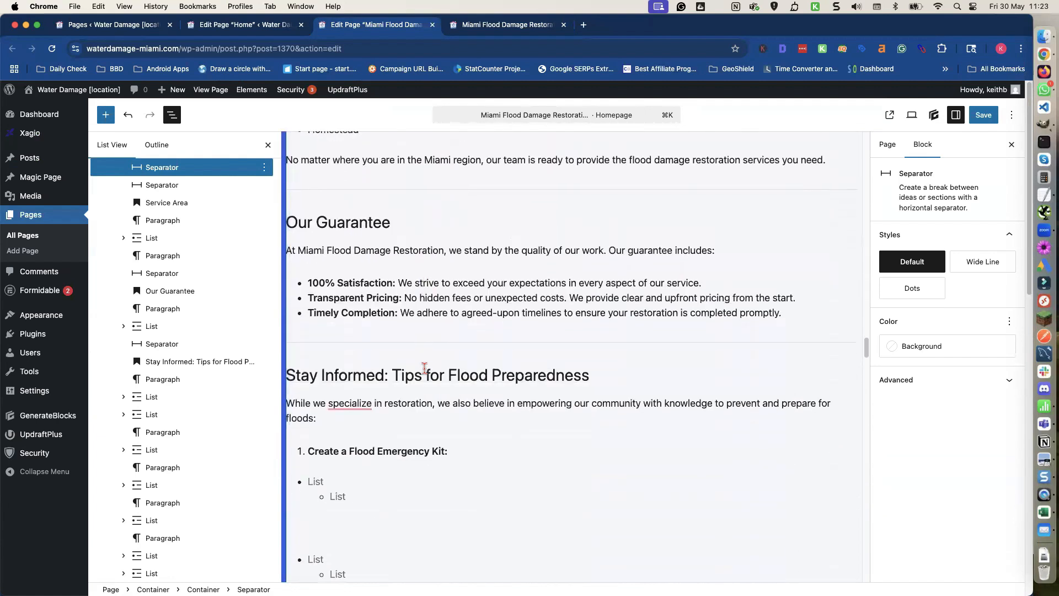
scroll(424, 369, "down", 2)
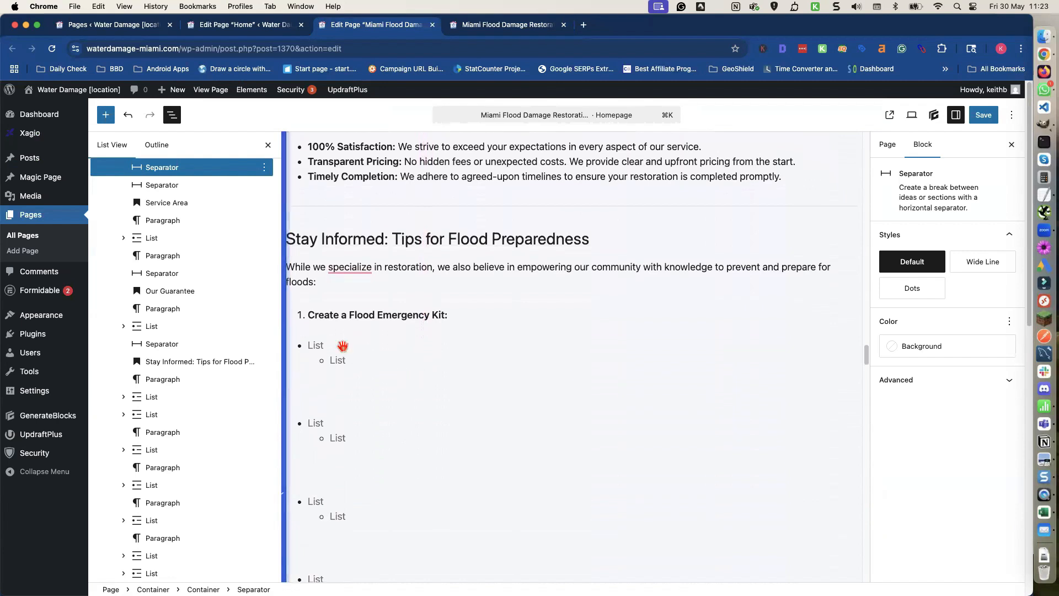
left_click(325, 346)
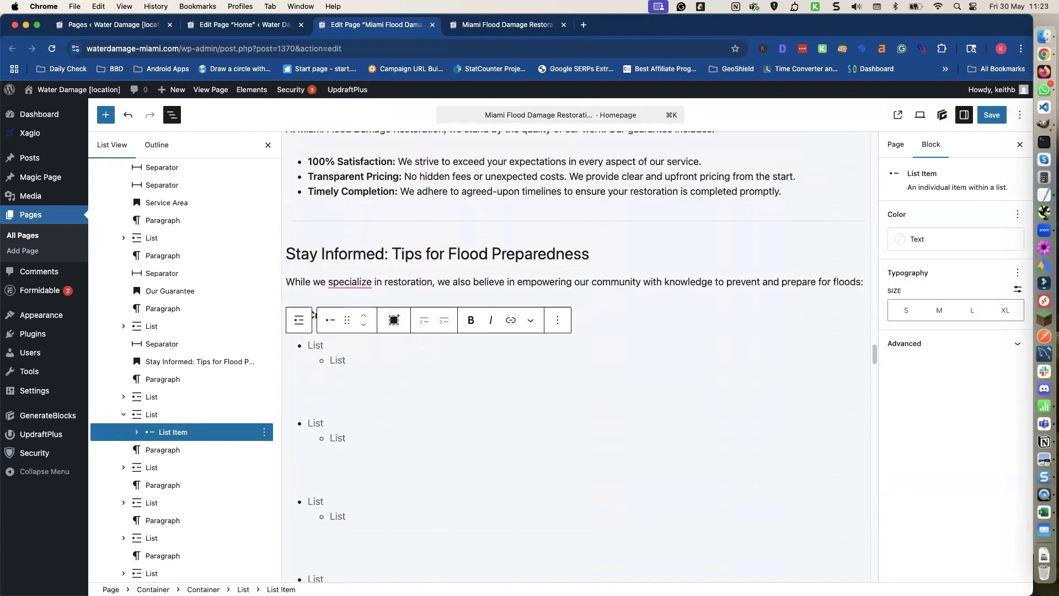
key("shift+Down")
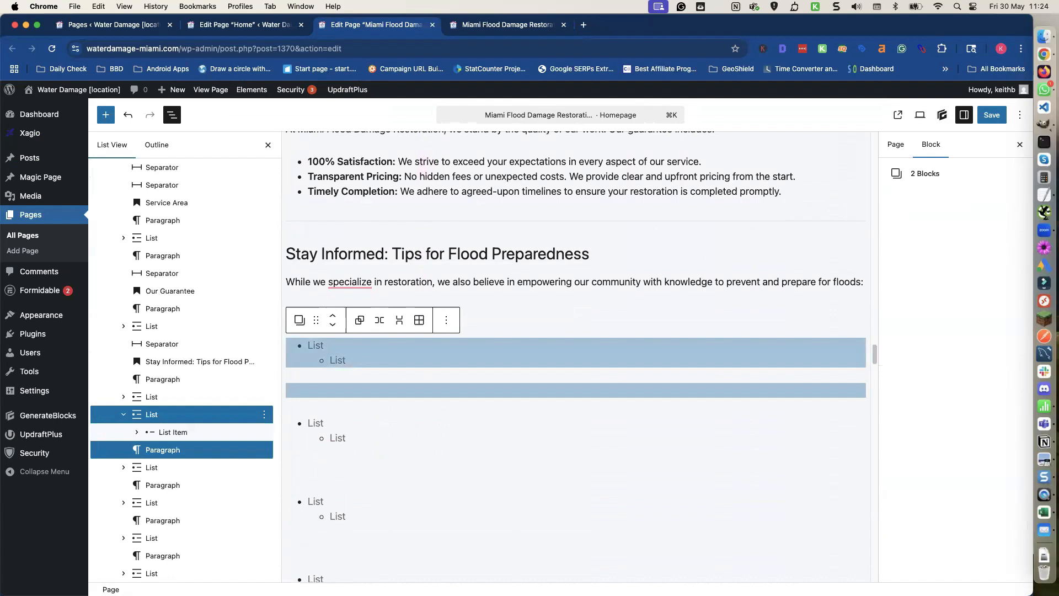
scroll(354, 350, "down", 4)
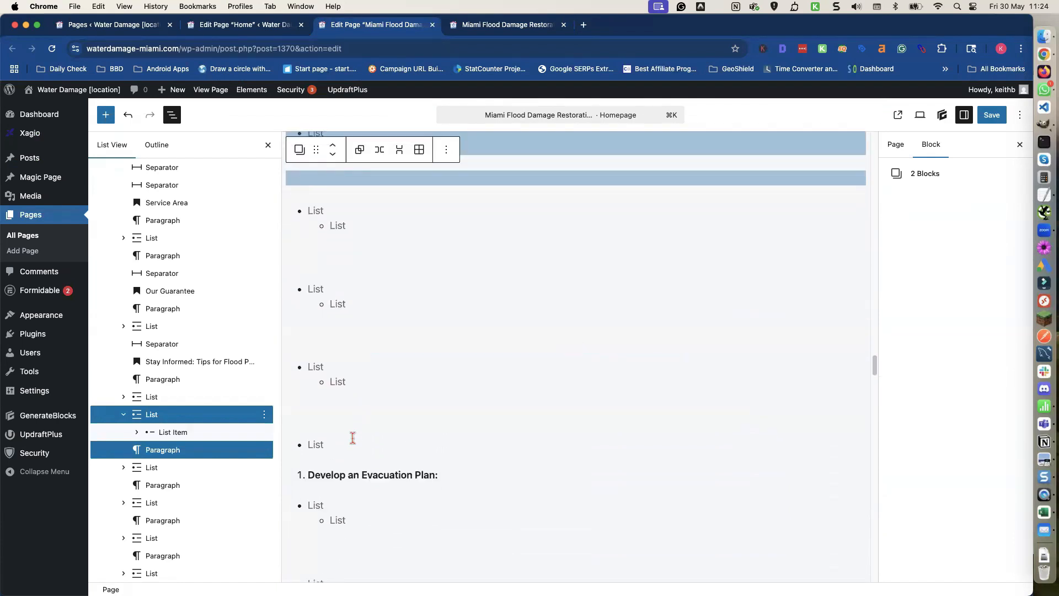
left_click(353, 438)
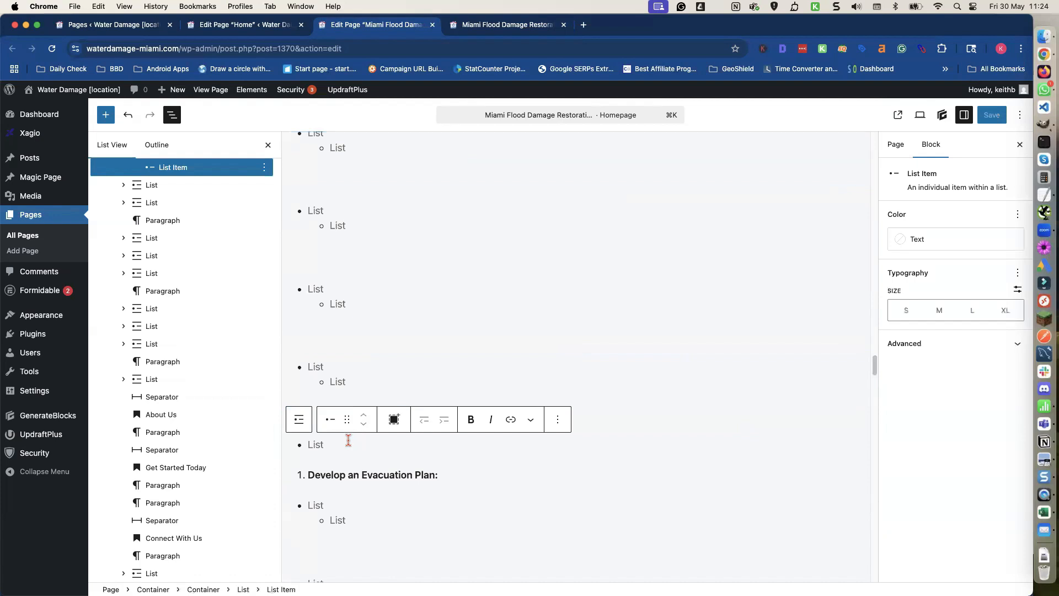
scroll(342, 439, "up", 4)
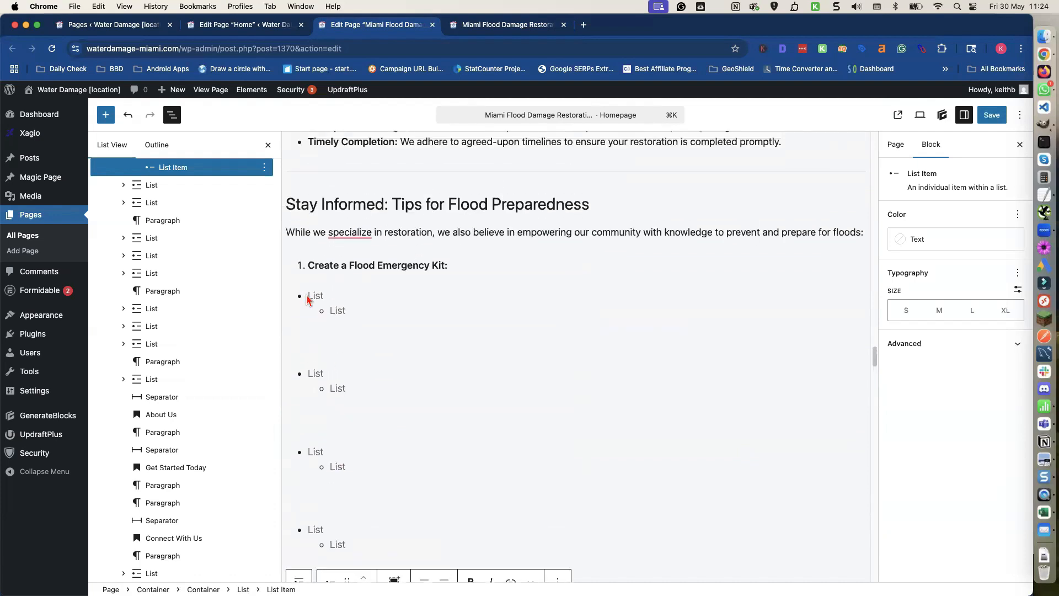
Delete the empty lists and paragraphs between "Create a Flood Emergency Kit:" and "Develop an Evacuation Plan:"
left_click(314, 304)
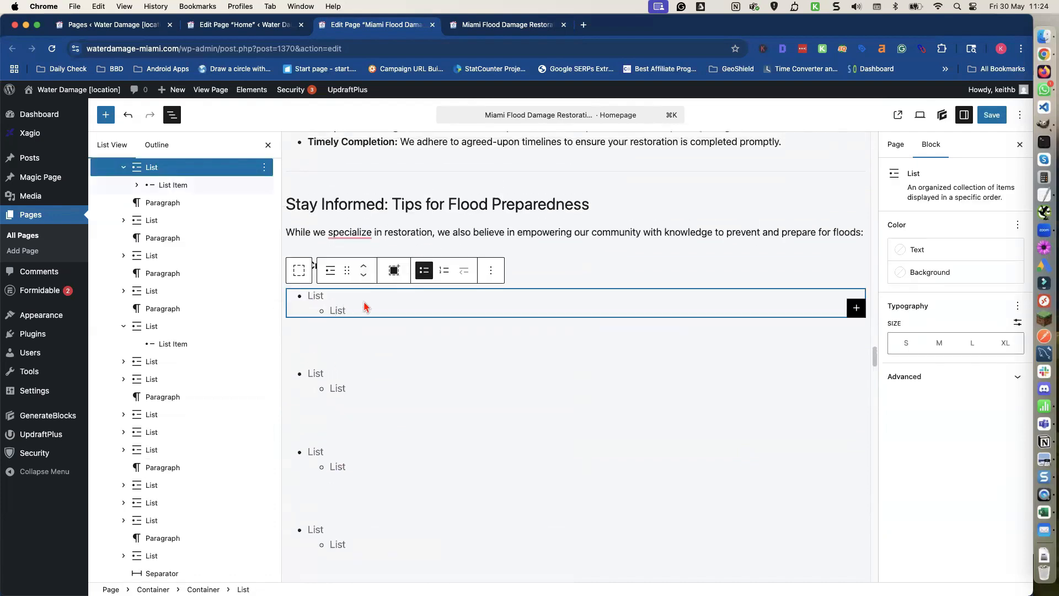
scroll(241, 334, "down", 2)
scroll(241, 334, "down", 1)
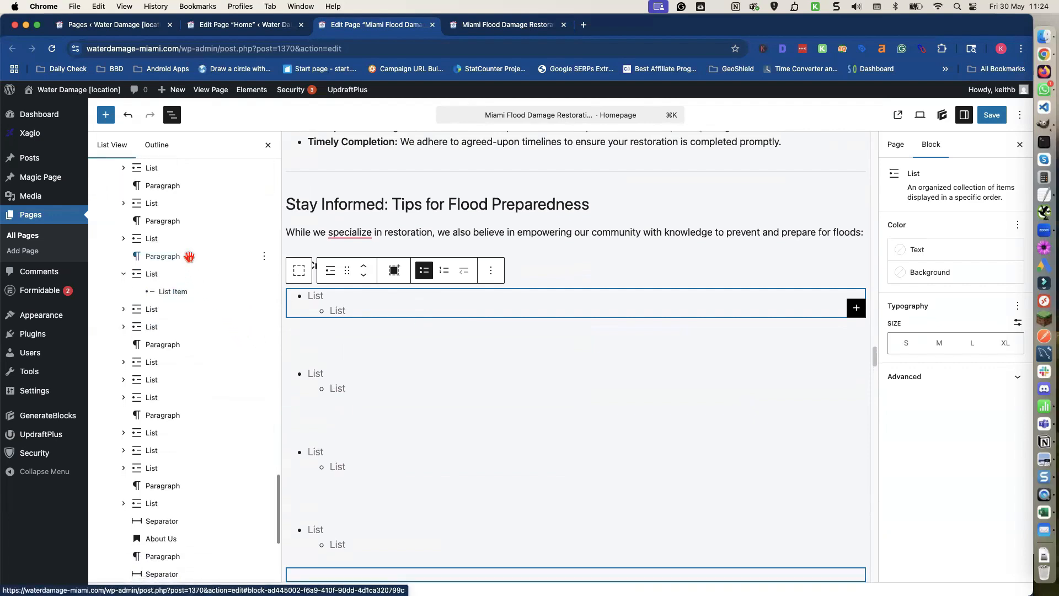
left_click(189, 256, "shift")
scroll(301, 346, "down", 5)
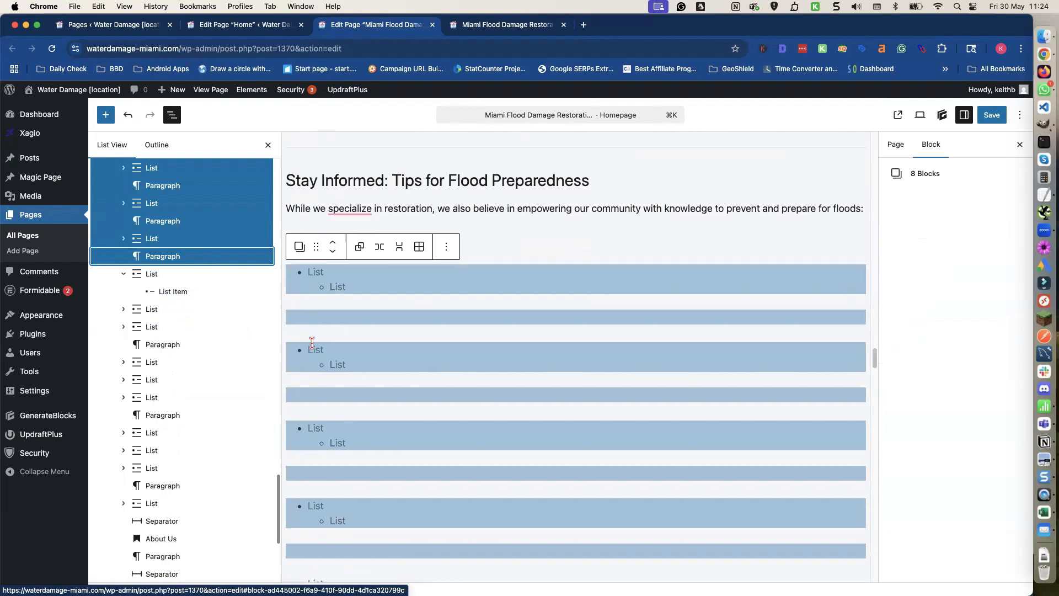
left_click(208, 287, "shift")
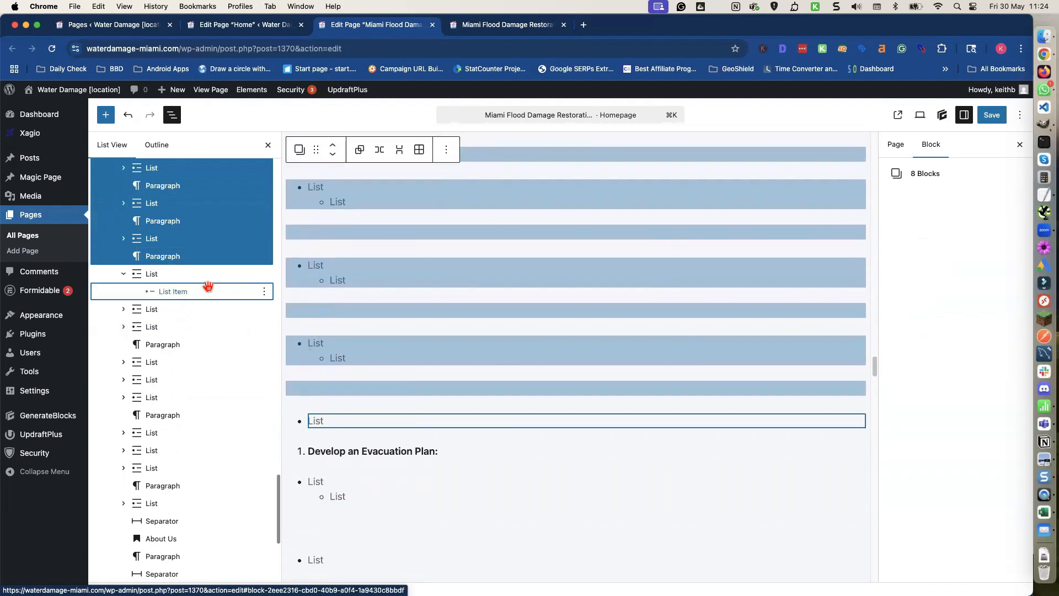
left_click(447, 151)
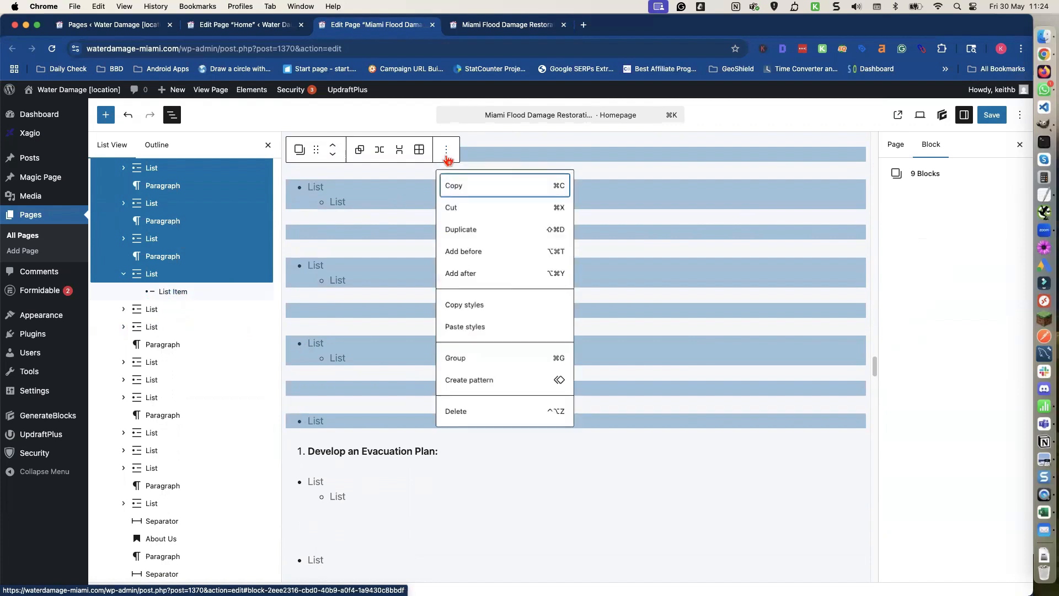
left_click(456, 413)
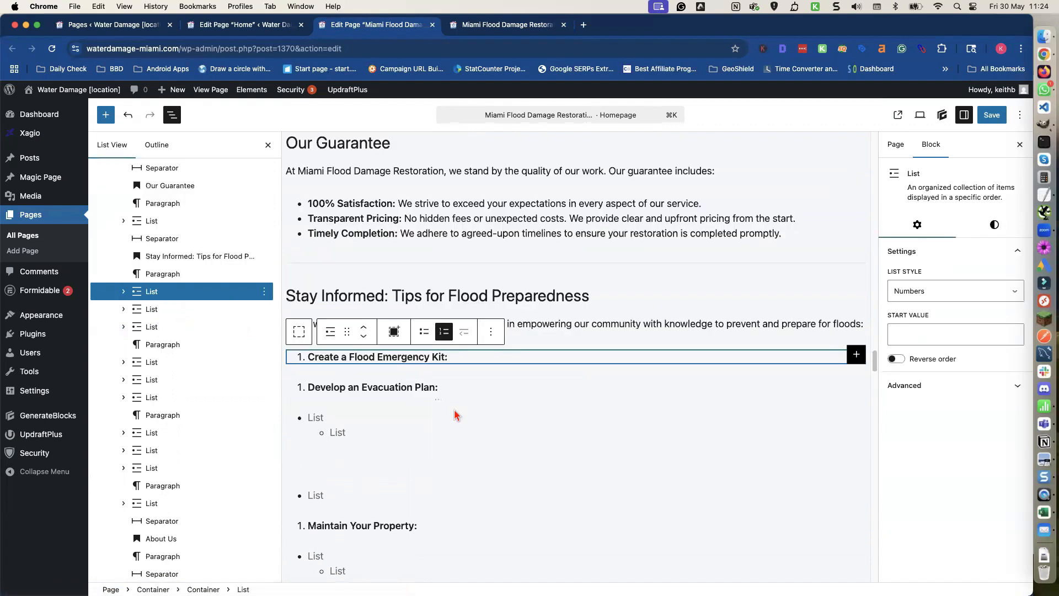
Examine the remaining list blocks under "Stay Informed: Tips for Flood Preparedness"
scroll(454, 411, "down", 3)
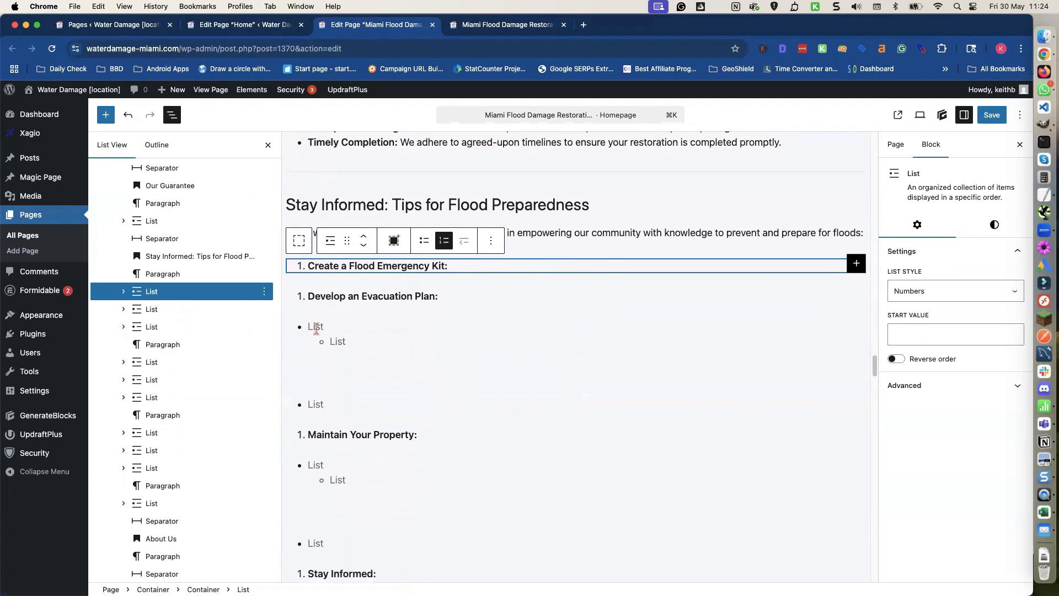
scroll(311, 329, "down", 8)
scroll(312, 334, "up", 9)
scroll(312, 334, "up", 1)
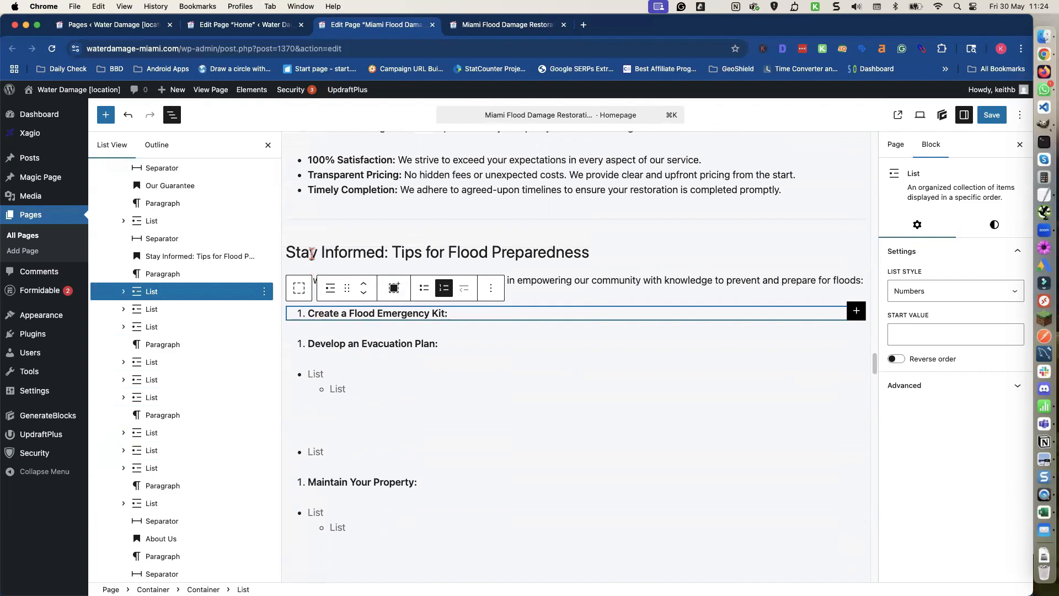
Delete all blocks from the "Stay Informed: Tips for Flood Preparedness" heading through the "About Us" paragraph
left_click(312, 253)
scroll(314, 287, "down", 5)
scroll(317, 295, "down", 3)
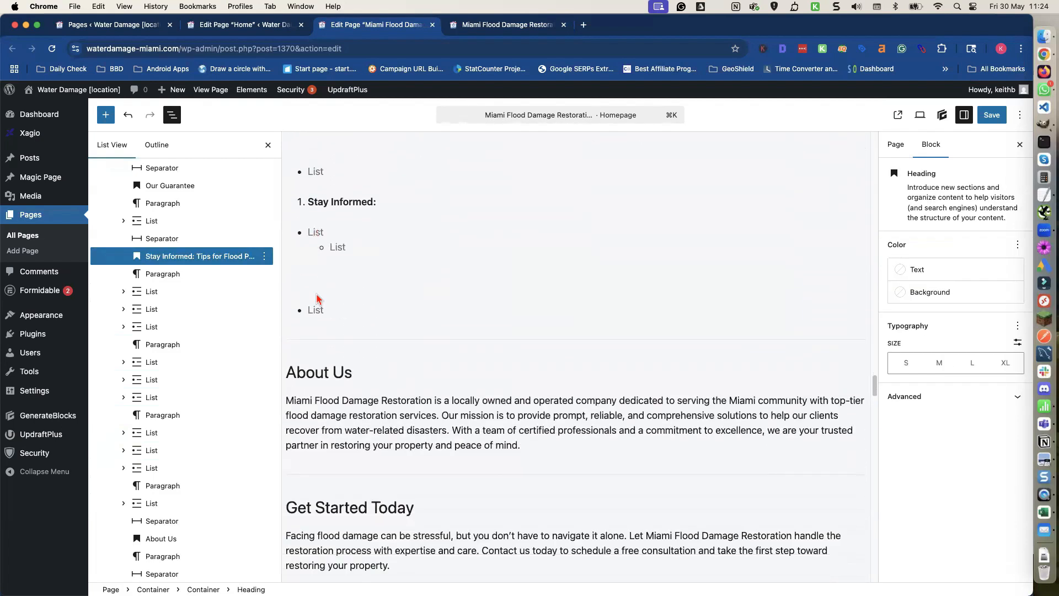
scroll(317, 298, "down", 4)
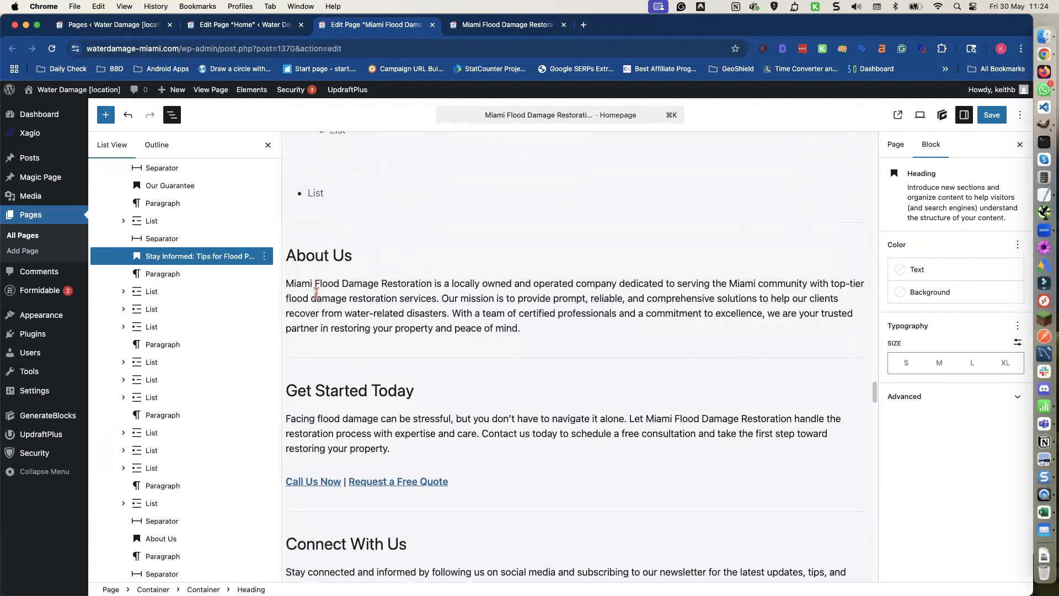
scroll(316, 293, "down", 3)
scroll(316, 293, "up", 6)
scroll(317, 293, "up", 1)
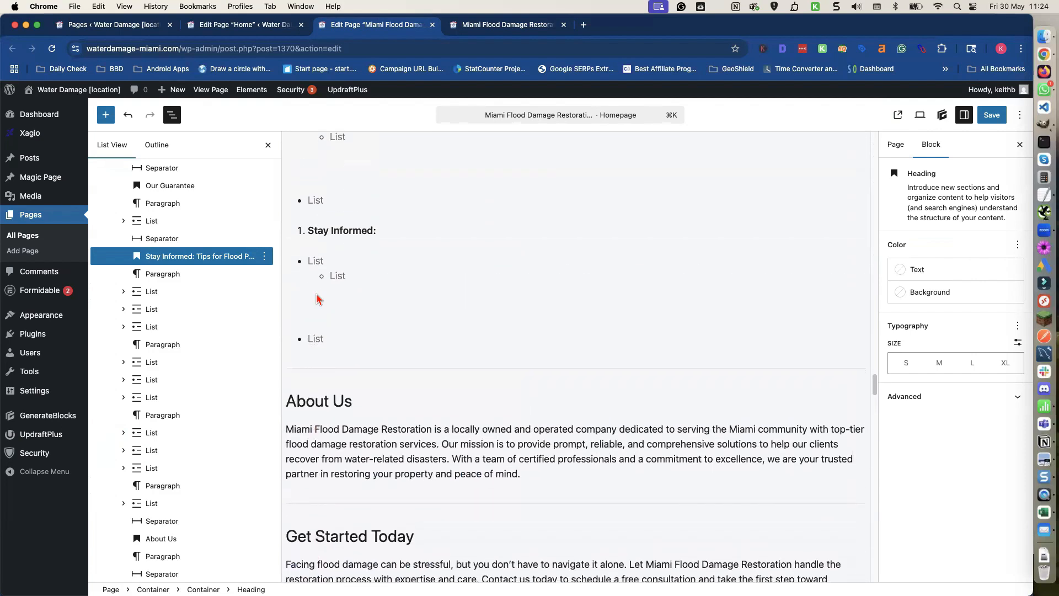
scroll(317, 299, "down", 1)
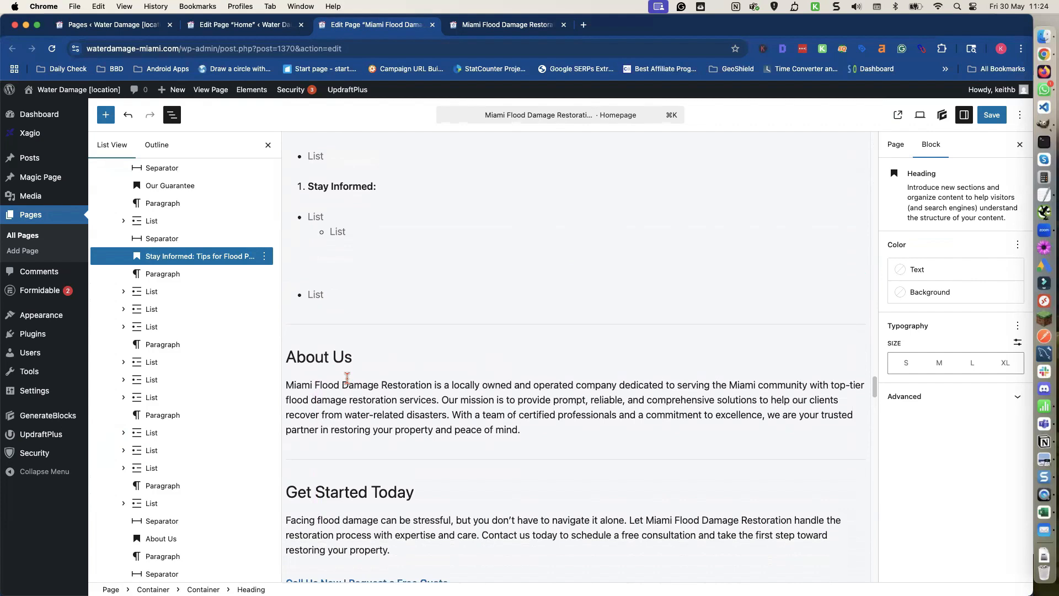
scroll(348, 378, "down", 1)
scroll(347, 377, "up", 2)
scroll(348, 382, "down", 4)
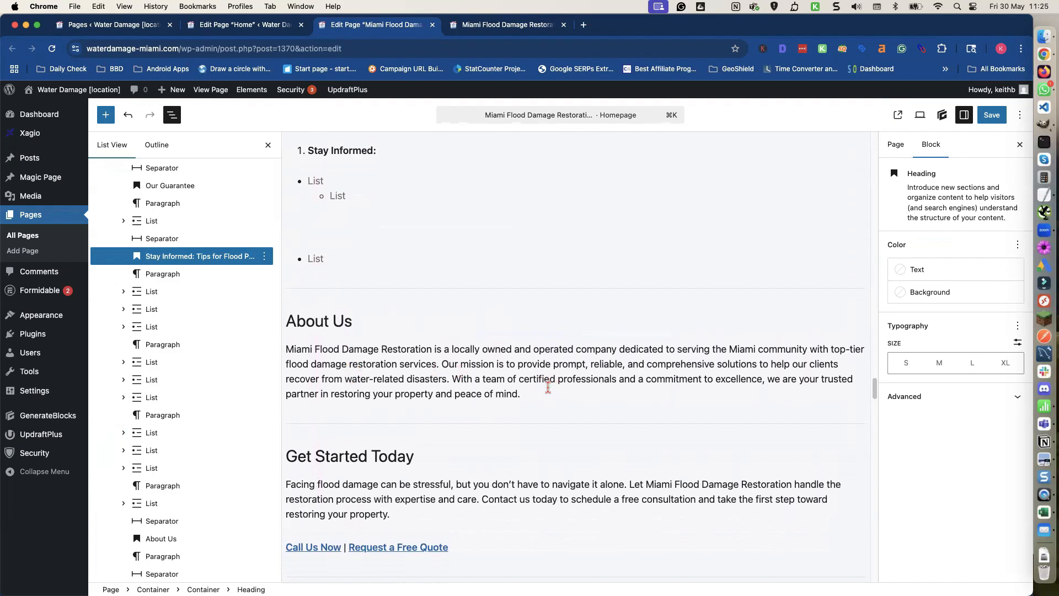
left_click(544, 391, "shift")
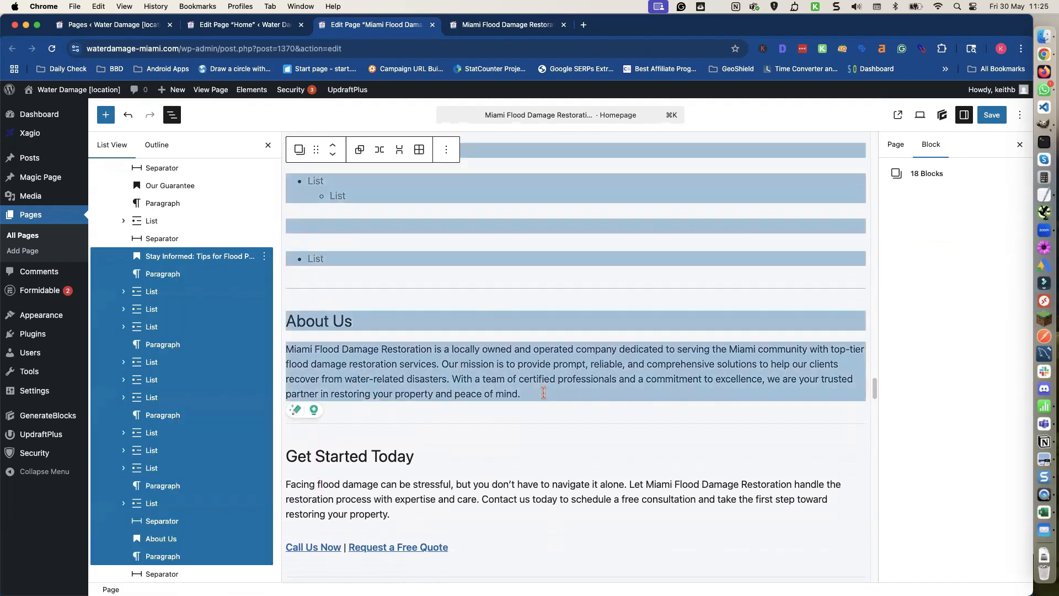
left_click(447, 156)
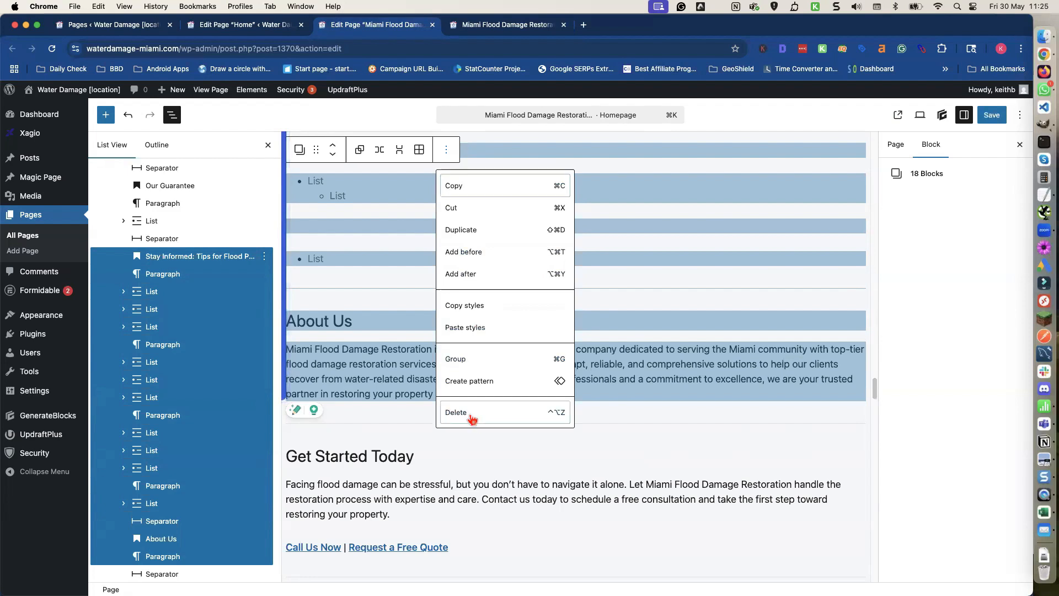
left_click(473, 418)
Delete the duplicate separator between the "Our Guarantee" list and the "Get Started Today" heading
scroll(478, 386, "up", 5)
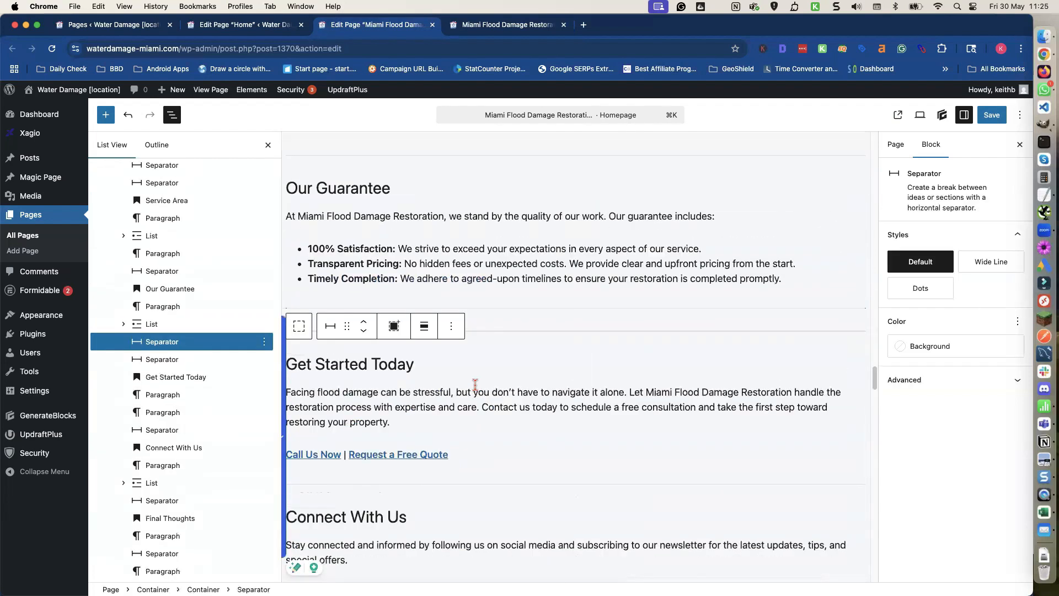
scroll(480, 381, "up", 1)
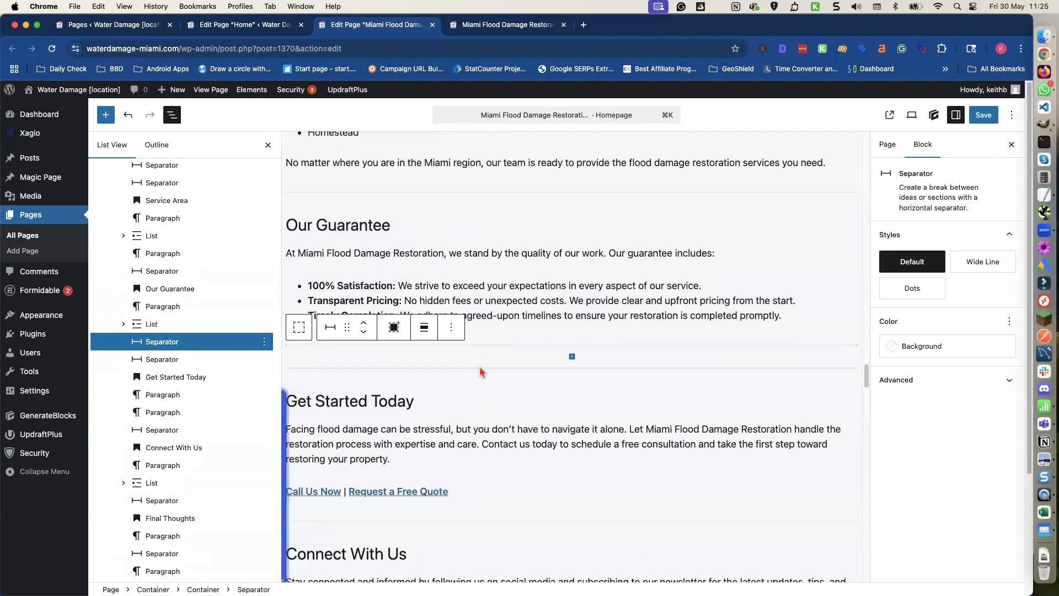
left_click(264, 342)
scroll(281, 312, "down", 3)
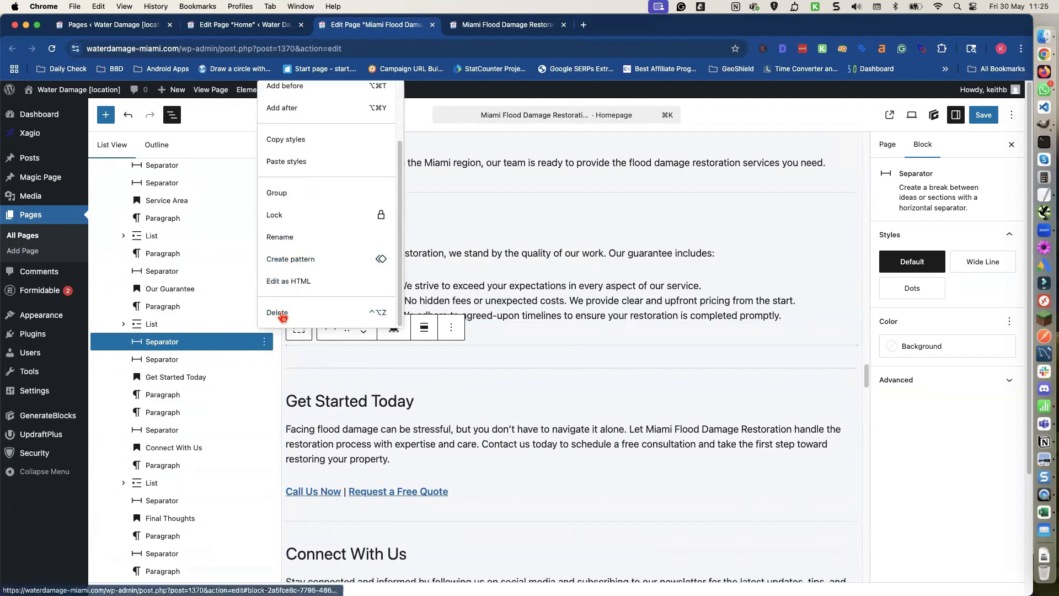
left_click(278, 312)
Delete all blocks from the "Connect With Us" heading through the copyright line, dismissing the release notes window
scroll(454, 384, "down", 5)
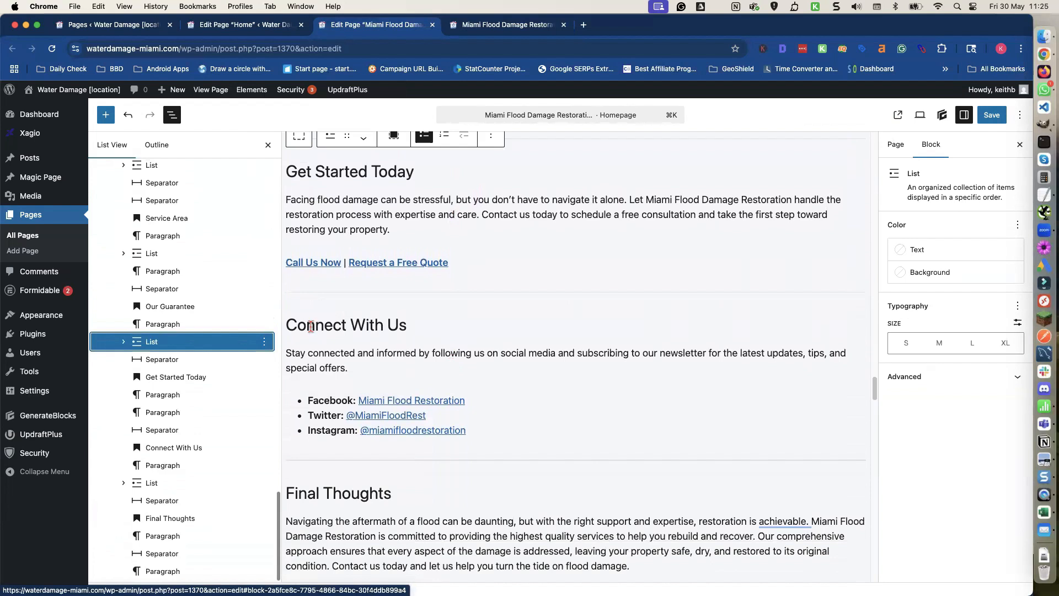
left_click(315, 325)
left_click_drag(286, 325, 309, 331)
scroll(325, 354, "down", 4)
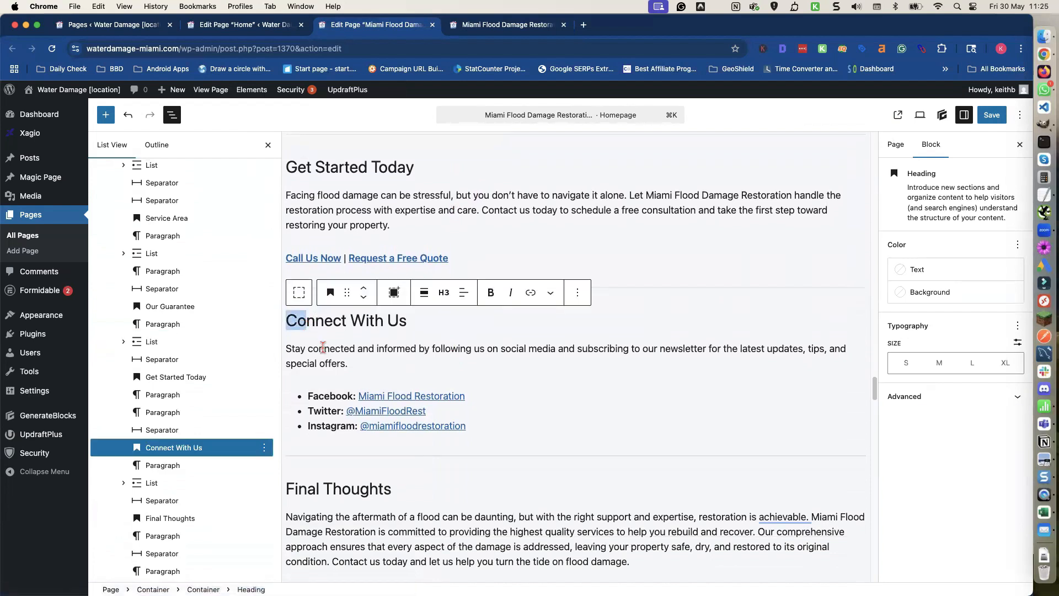
scroll(324, 354, "down", 1)
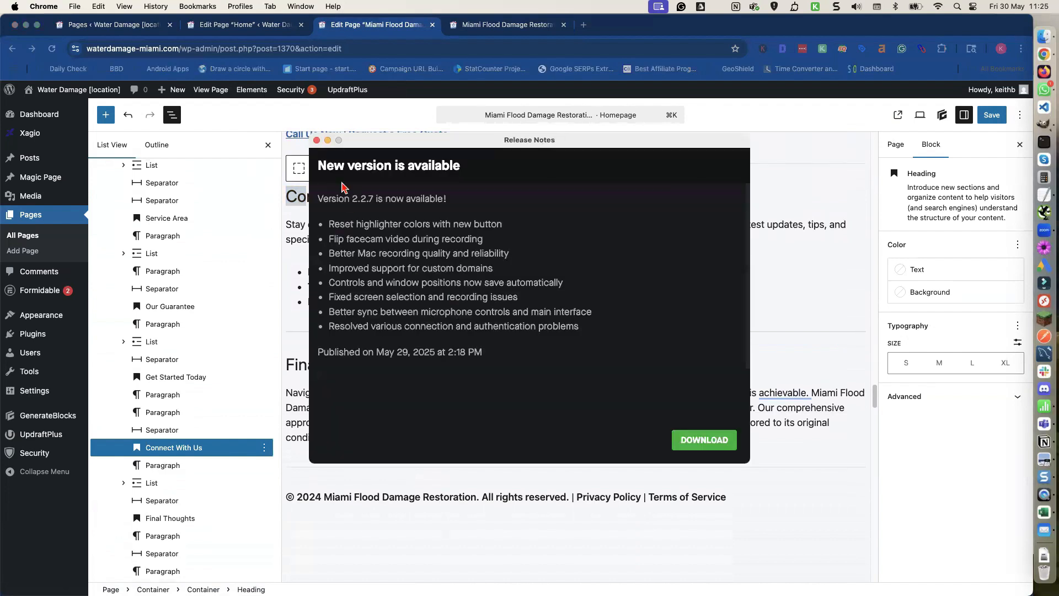
left_click(317, 141)
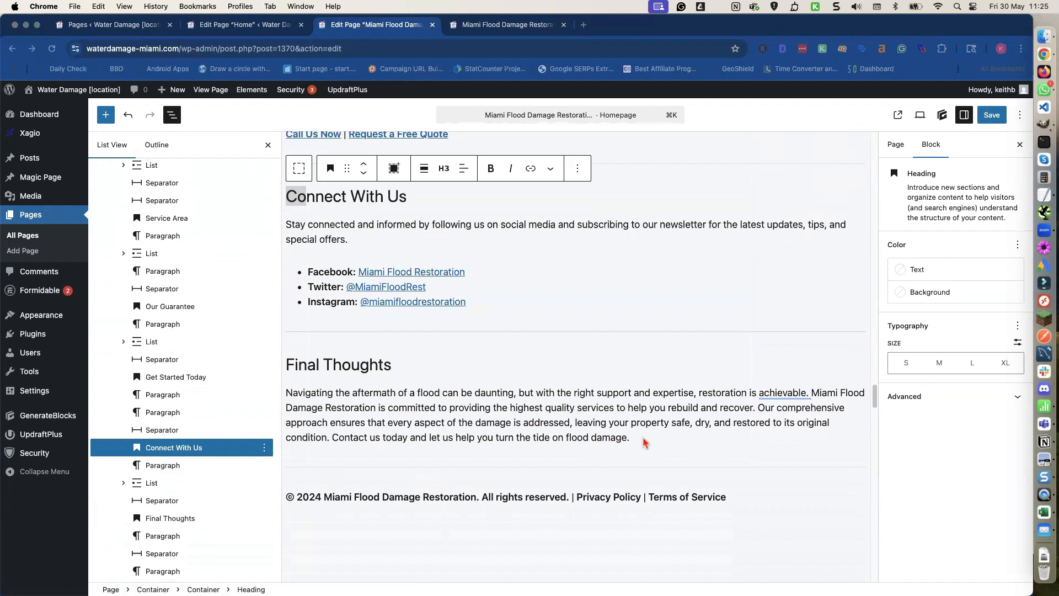
scroll(663, 444, "down", 3)
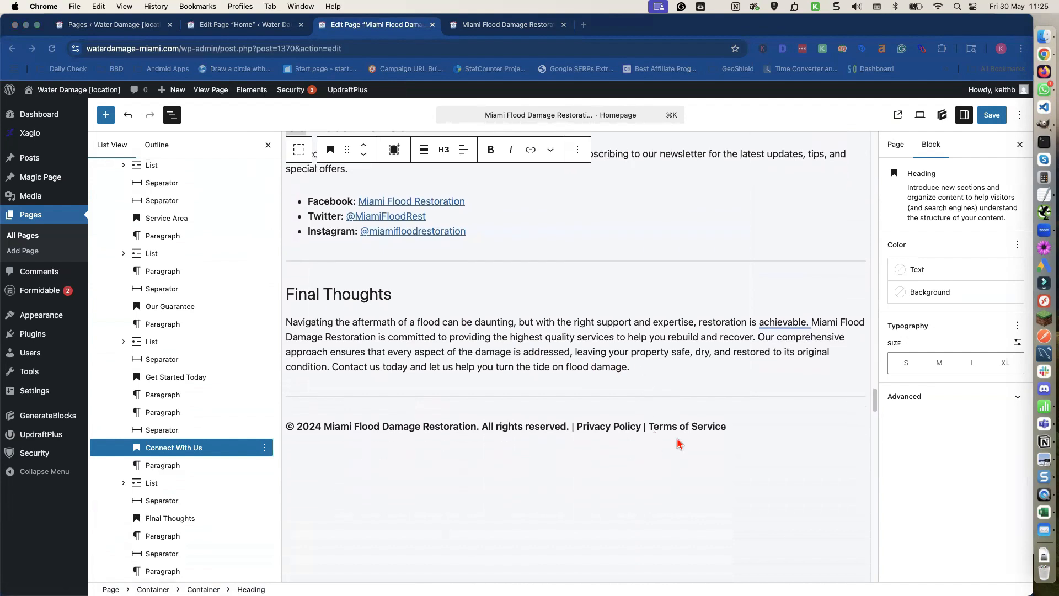
left_click(738, 427, "shift")
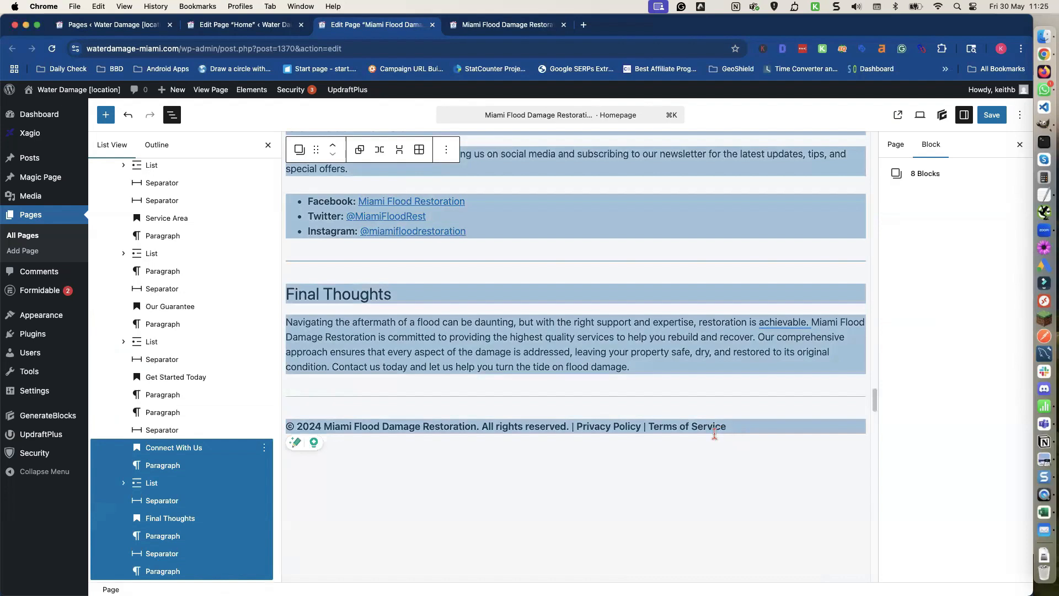
scroll(714, 435, "up", 7)
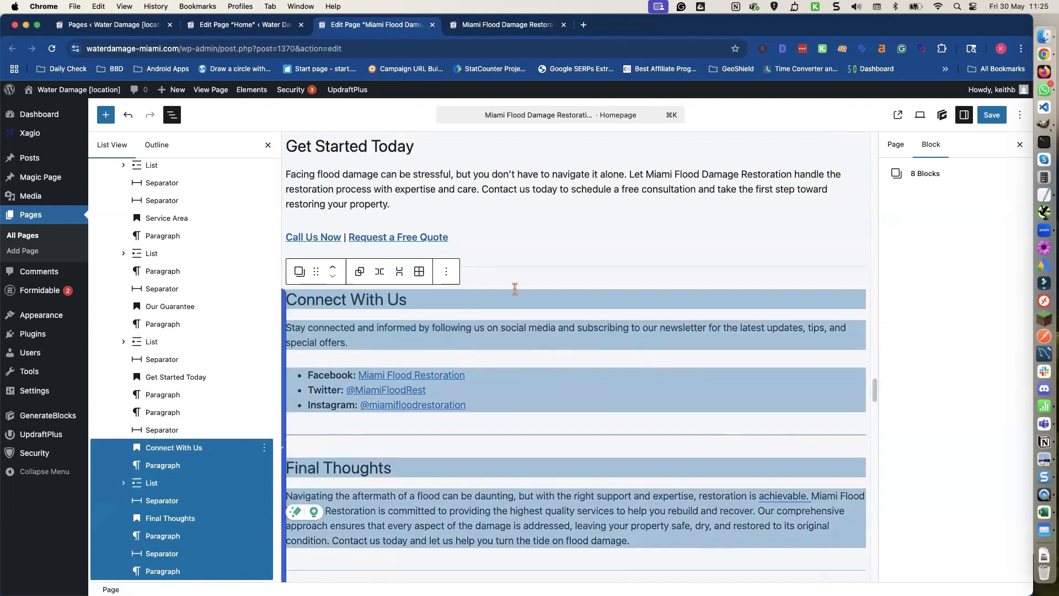
left_click(447, 270)
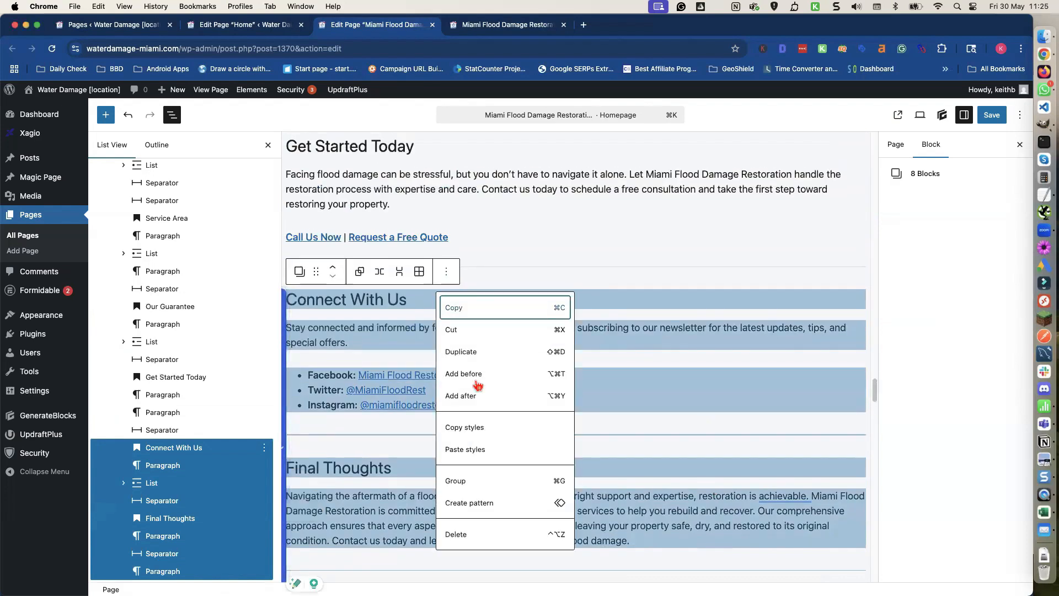
left_click(462, 533)
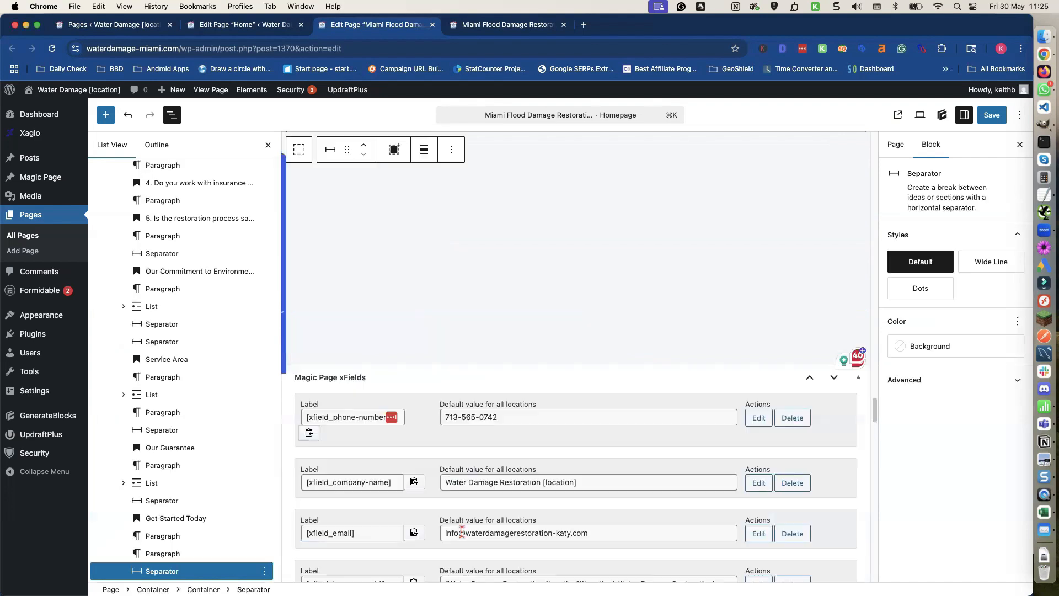
Delete the "Call Us Now | Request a Free Quote" paragraph from the "Get Started Today" section
scroll(467, 427, "up", 5)
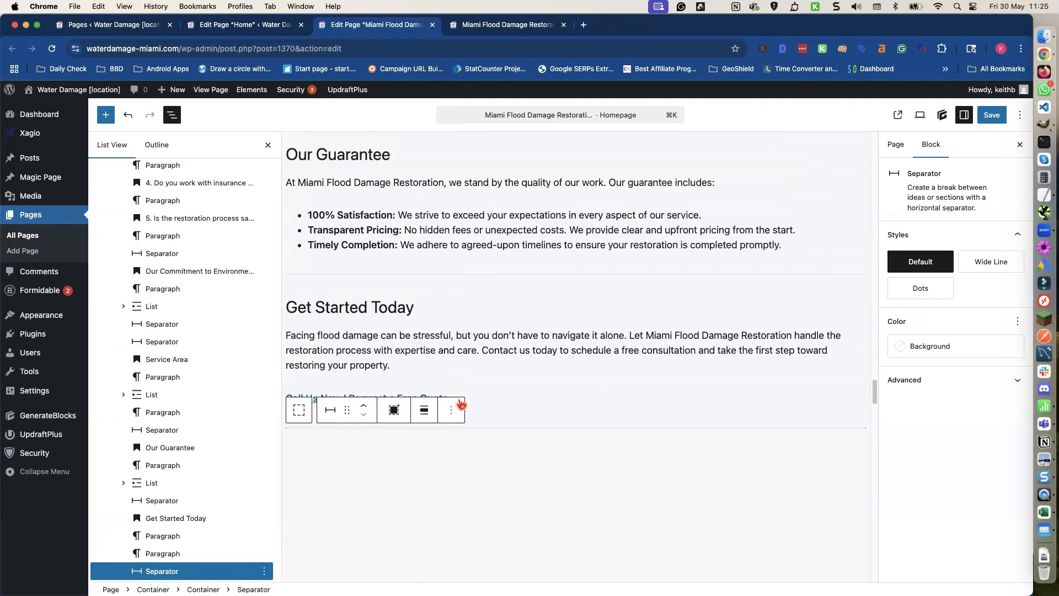
left_click(475, 397)
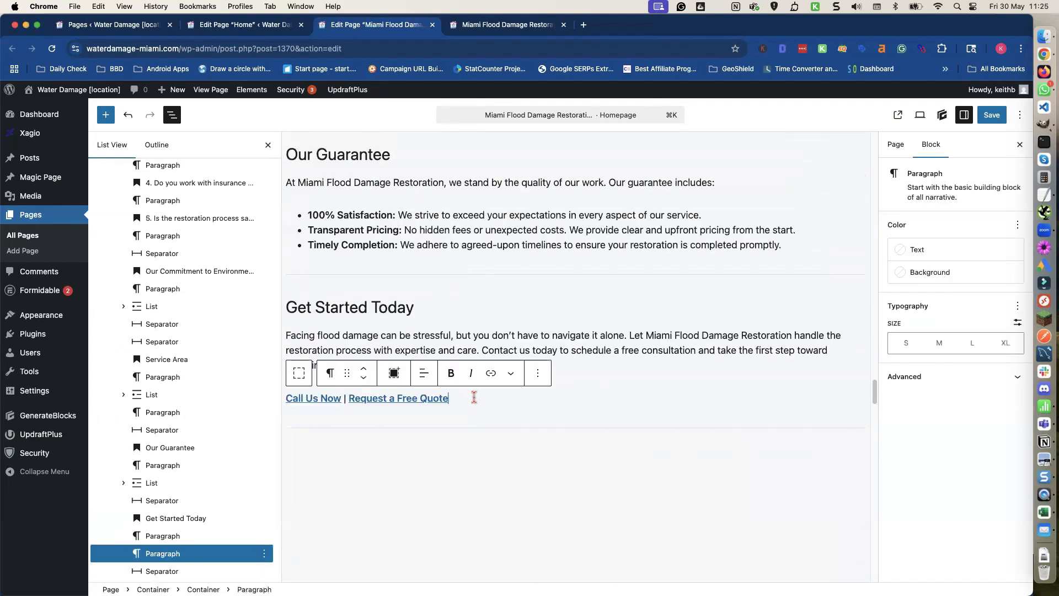
triple_click(471, 401)
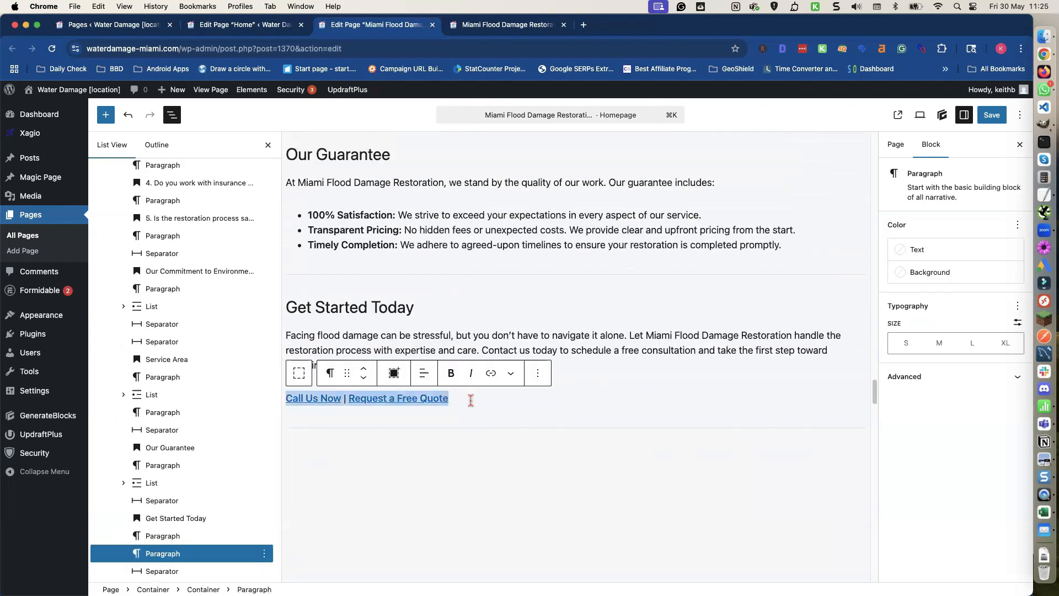
left_click(538, 373)
scroll(547, 337, "down", 2)
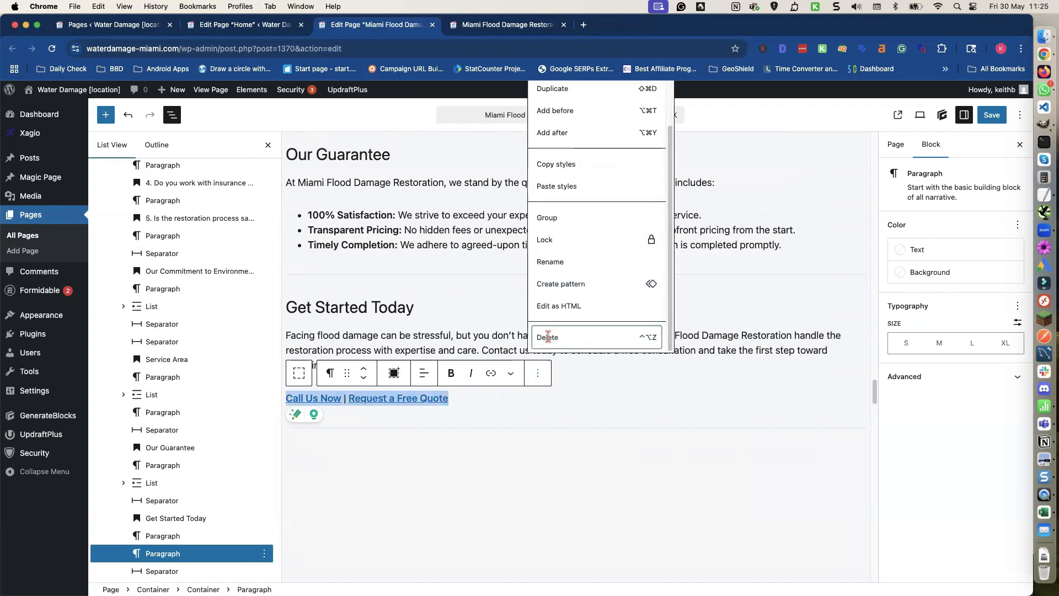
left_click(546, 339)
Delete the duplicate separator above the "Service Area" heading
scroll(515, 403, "up", 4)
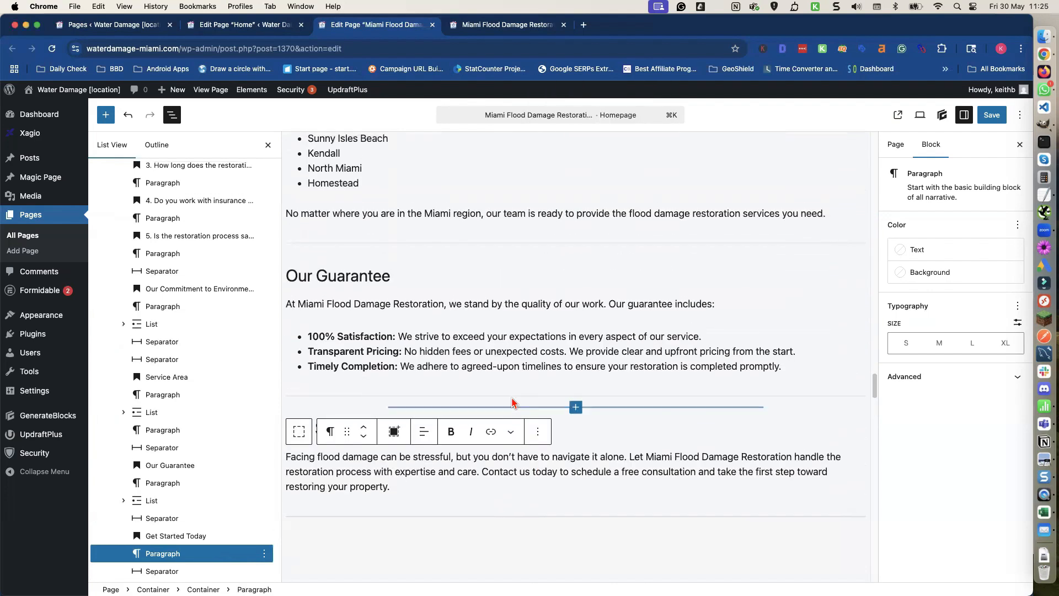
scroll(511, 403, "up", 10)
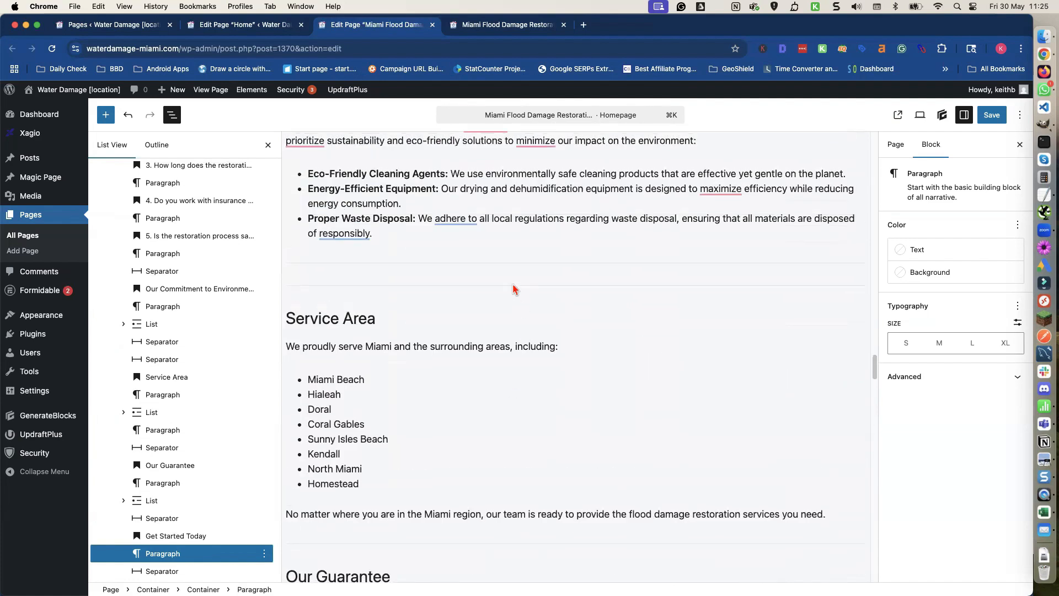
left_click(513, 286)
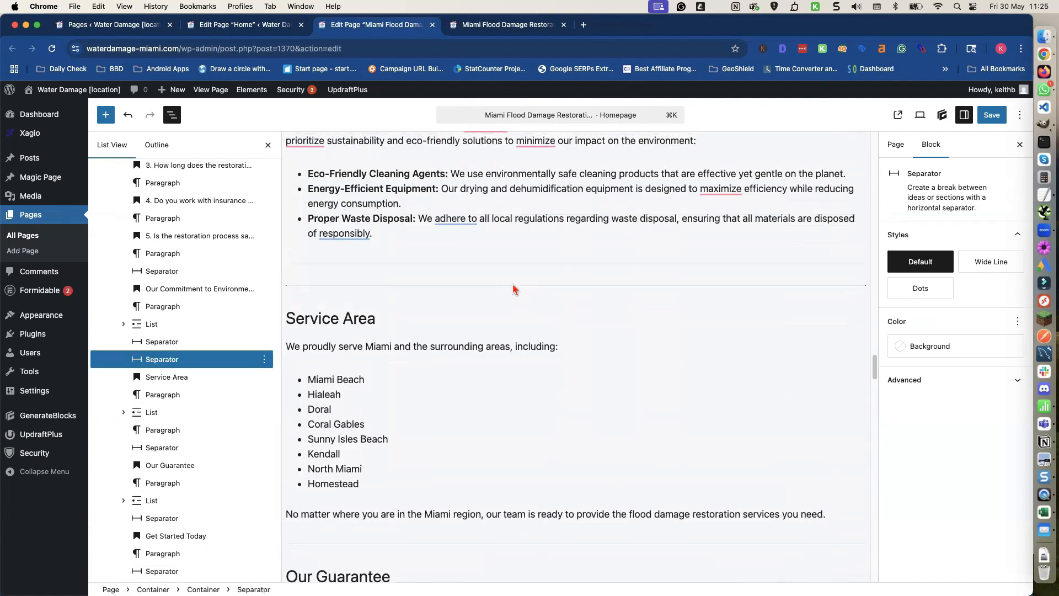
left_click(263, 360)
scroll(285, 340, "down", 2)
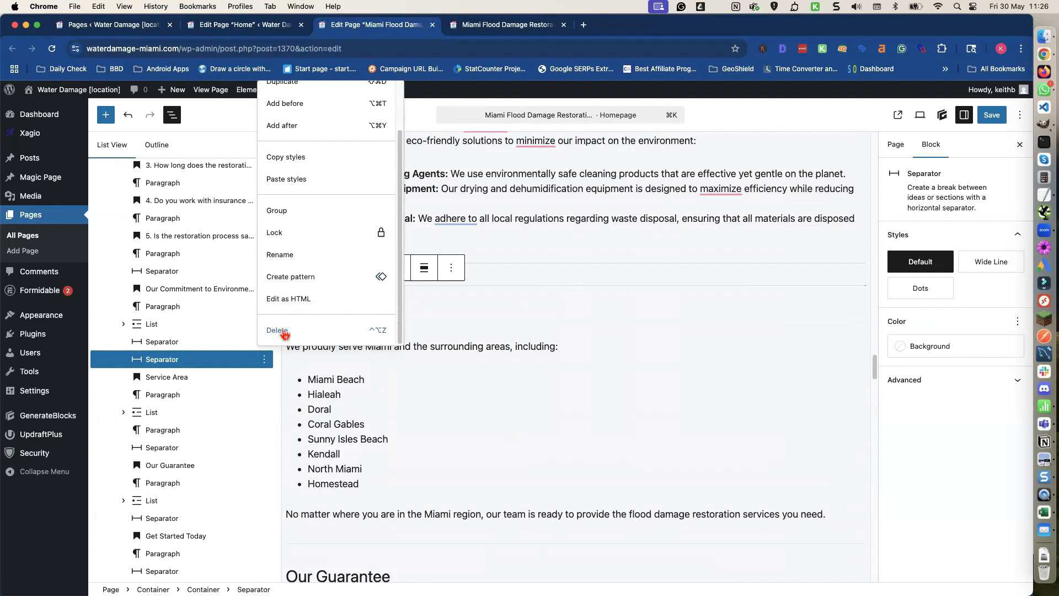
left_click(277, 331)
Review the remaining page content from the FAQs back up to the hero cover and the opening sections
scroll(389, 341, "up", 7)
scroll(389, 340, "up", 3)
scroll(389, 346, "up", 20)
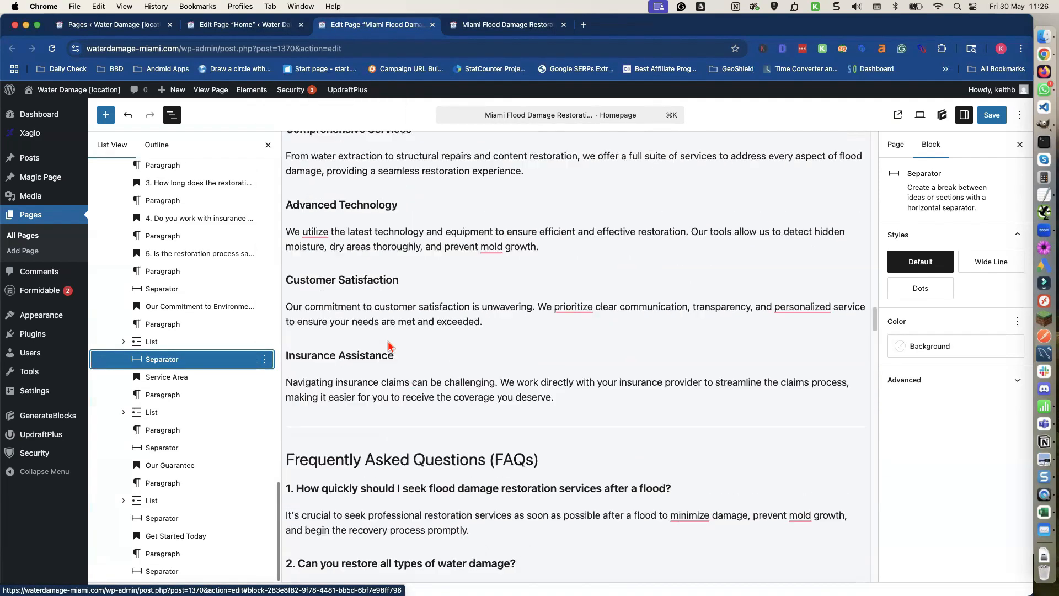
scroll(388, 340, "up", 20)
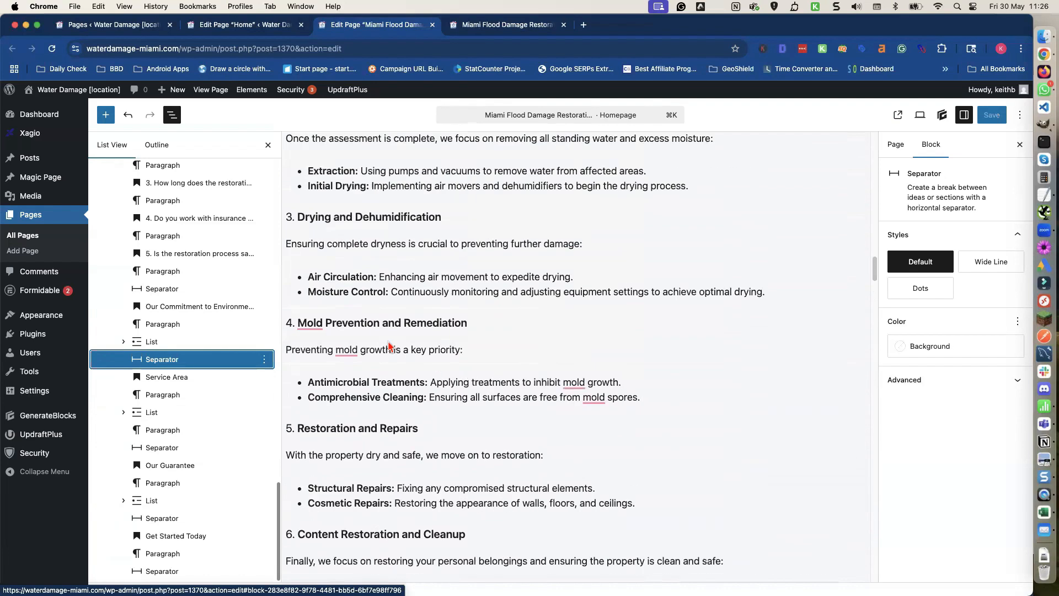
scroll(389, 340, "up", 15)
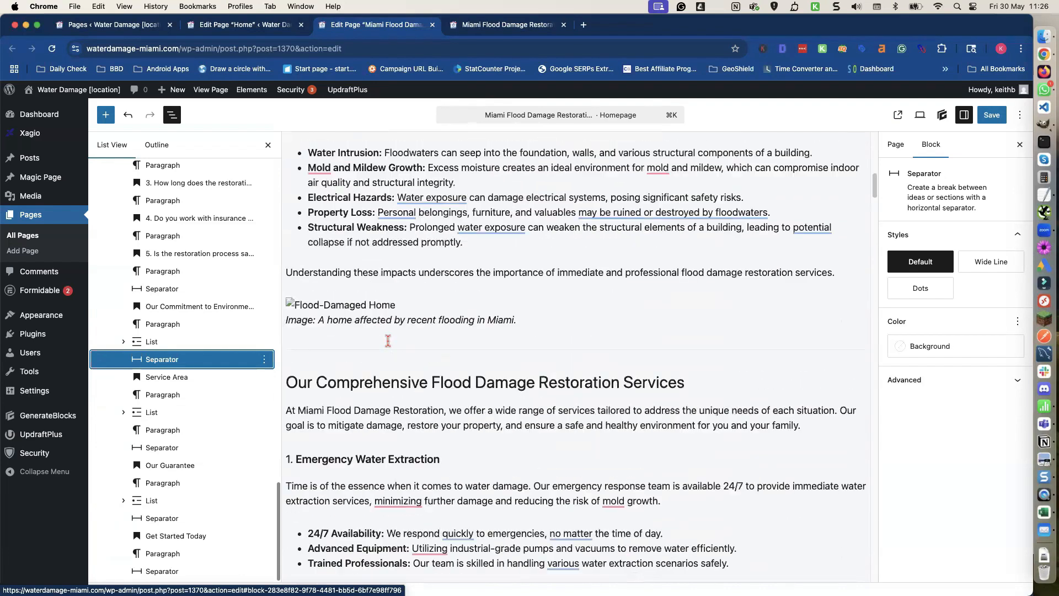
scroll(388, 346, "up", 10)
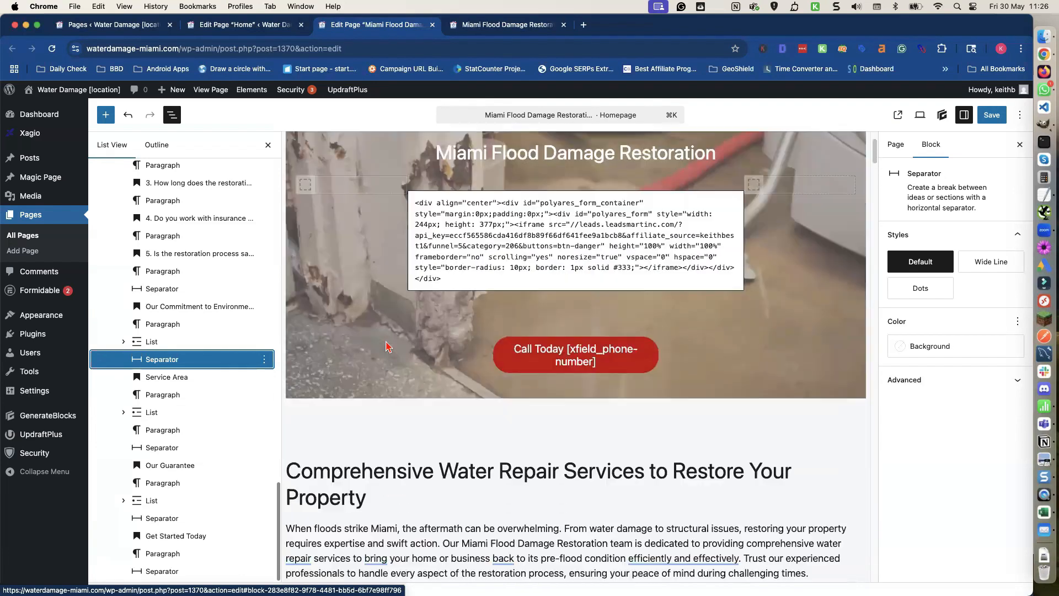
scroll(386, 346, "down", 7)
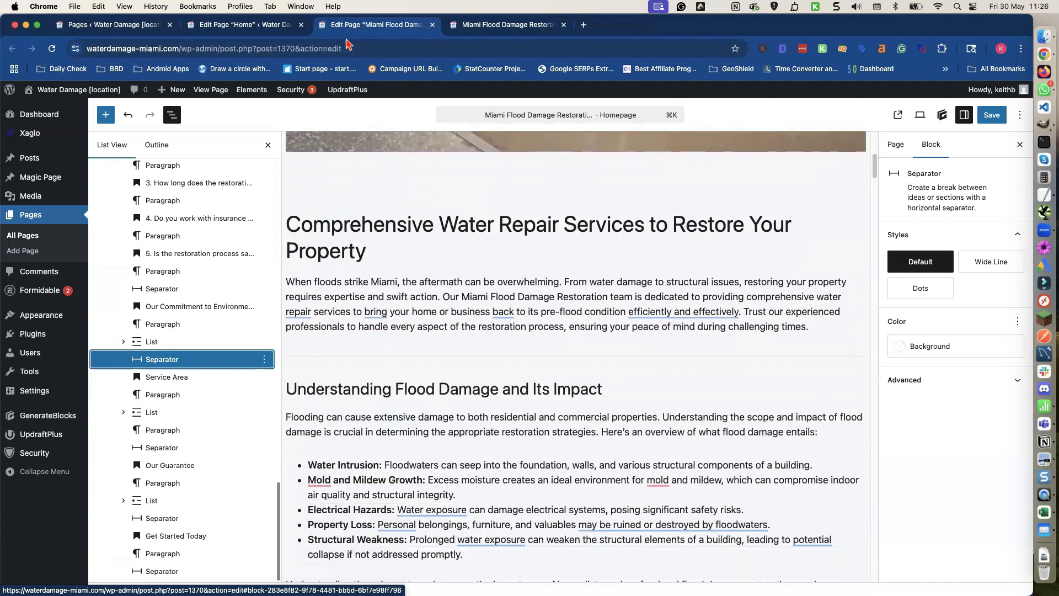
Switch to the original Home page editor and locate the {spintax_homepage-cta} heading and its call button in the block structure
left_click(278, 31)
scroll(525, 274, "down", 12)
scroll(525, 274, "down", 6)
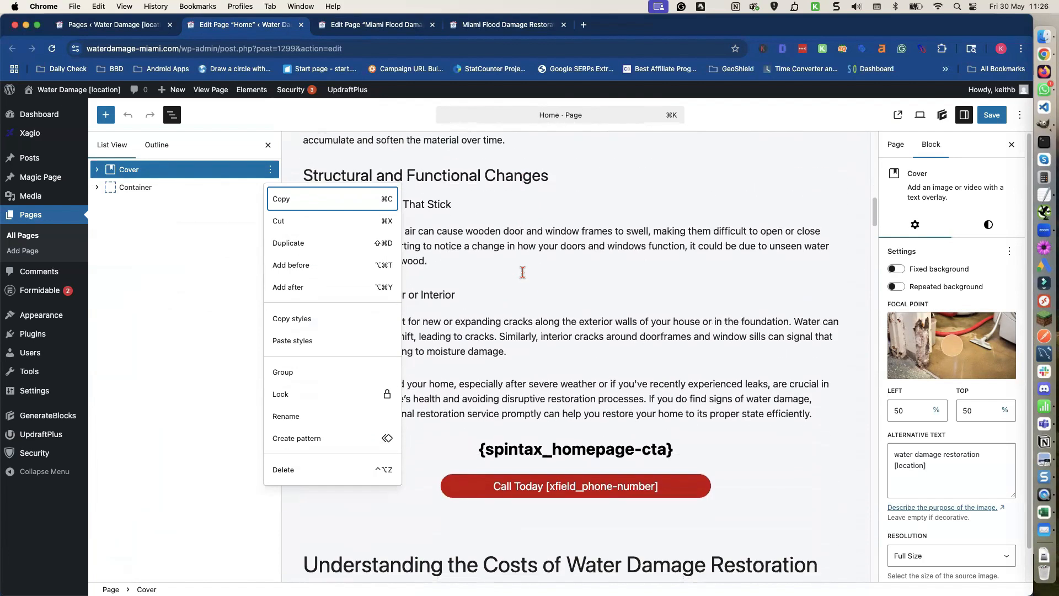
left_click(523, 272)
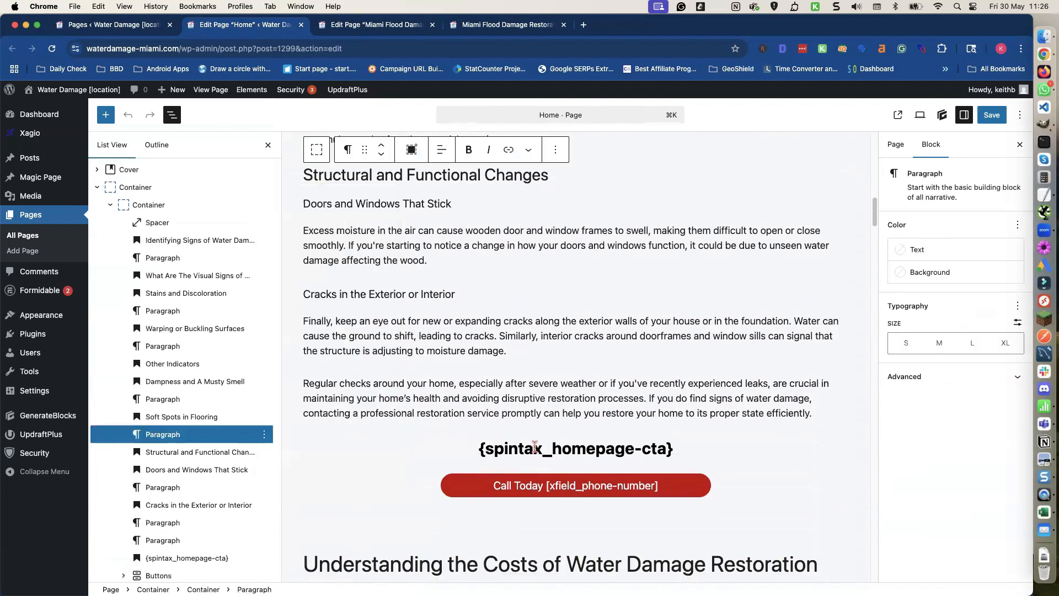
left_click(529, 449)
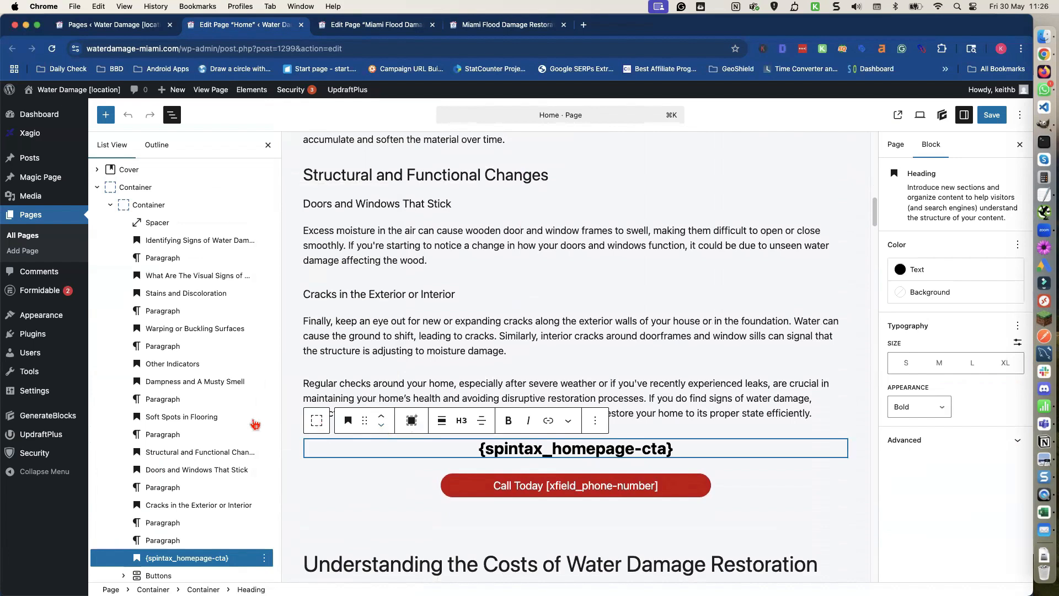
scroll(224, 423, "down", 3)
scroll(223, 423, "down", 3)
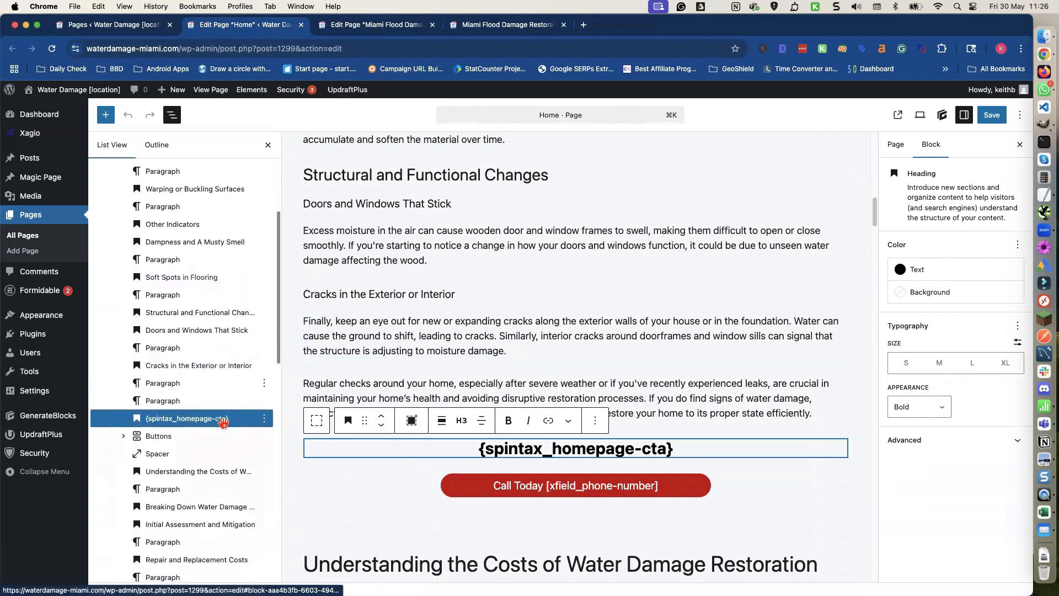
scroll(224, 422, "down", 3)
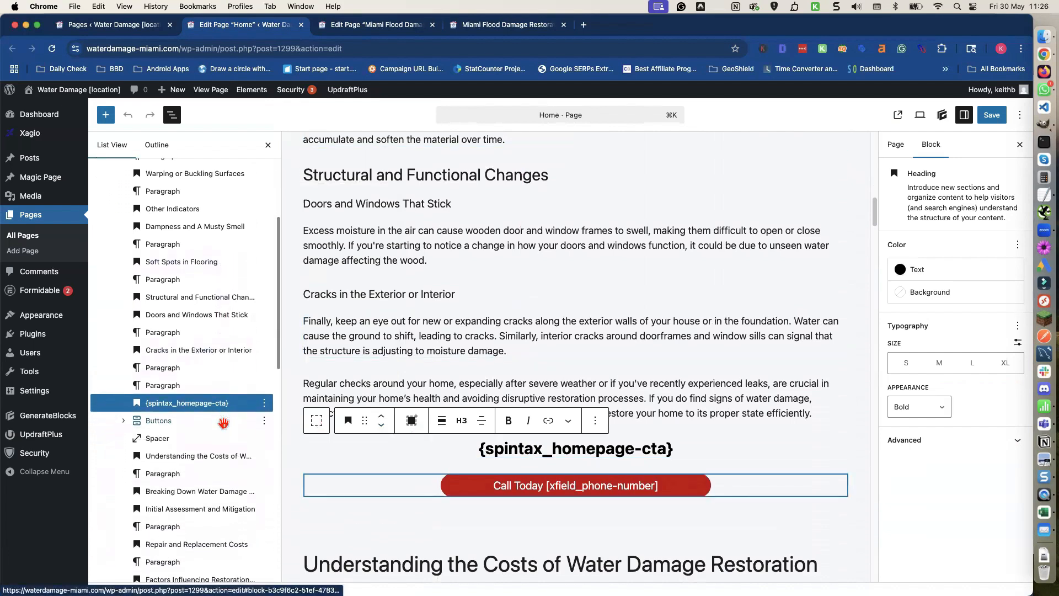
scroll(373, 399, "up", 15)
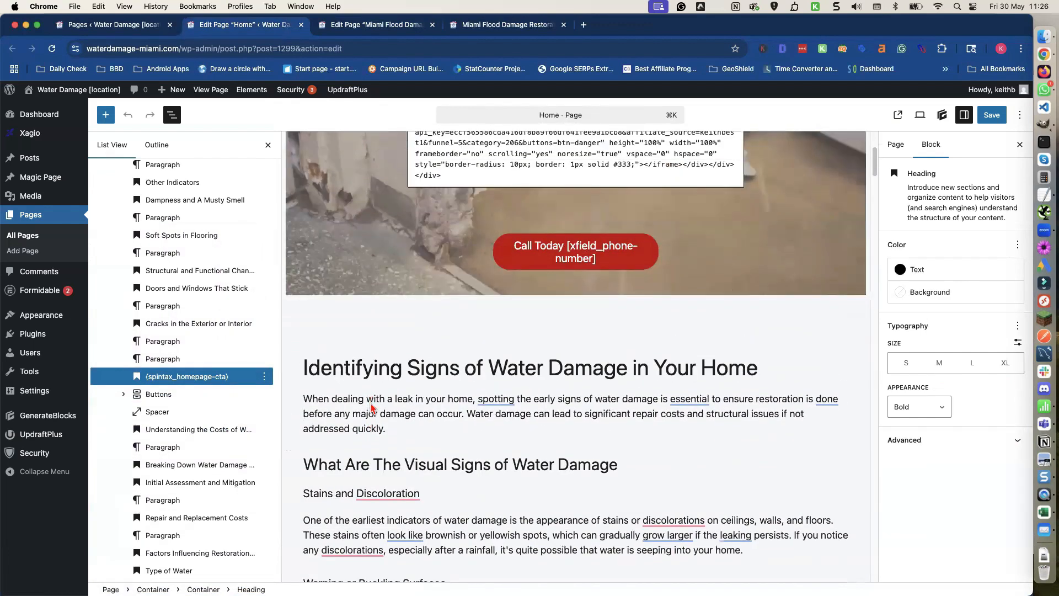
Copy the call-to-action heading, its buttons block and the spacers on both sides above the [xfield_faq-title] heading
scroll(371, 409, "down", 15)
scroll(371, 408, "down", 15)
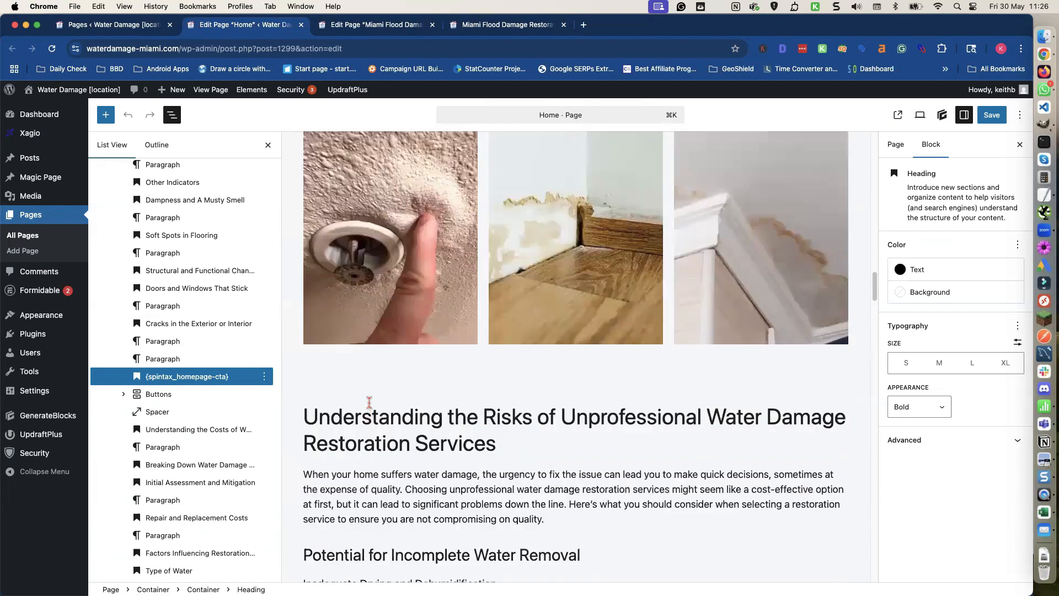
scroll(369, 402, "down", 15)
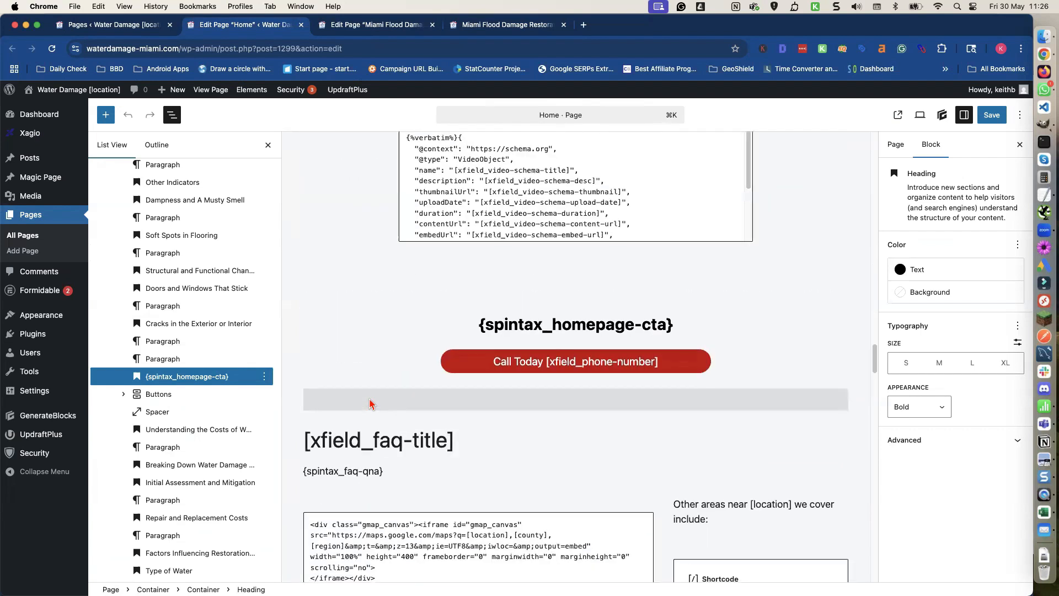
left_click(373, 359)
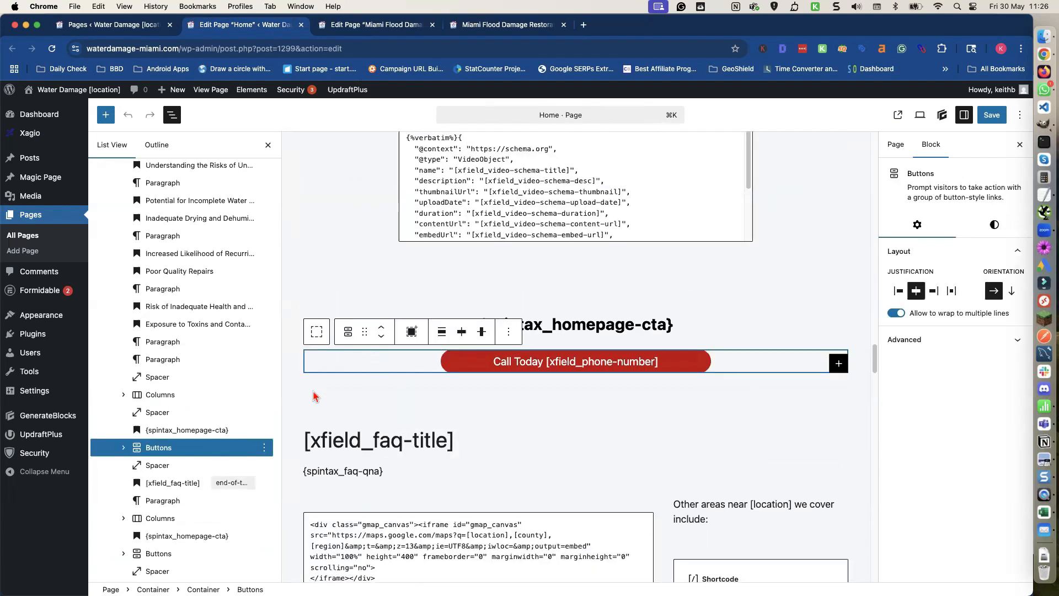
left_click(232, 413)
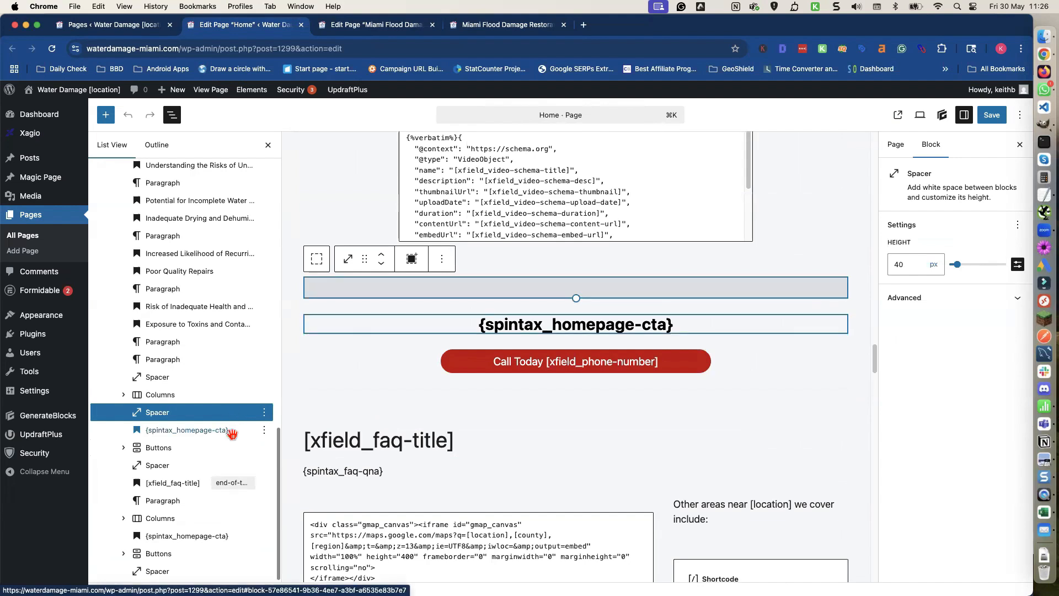
left_click(227, 463, "shift")
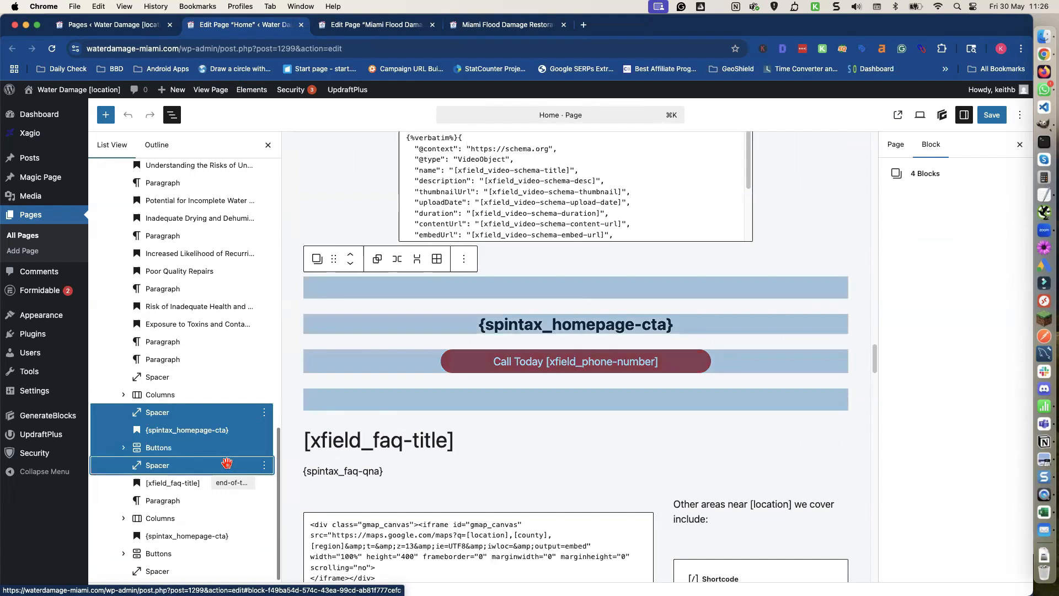
left_click(464, 259)
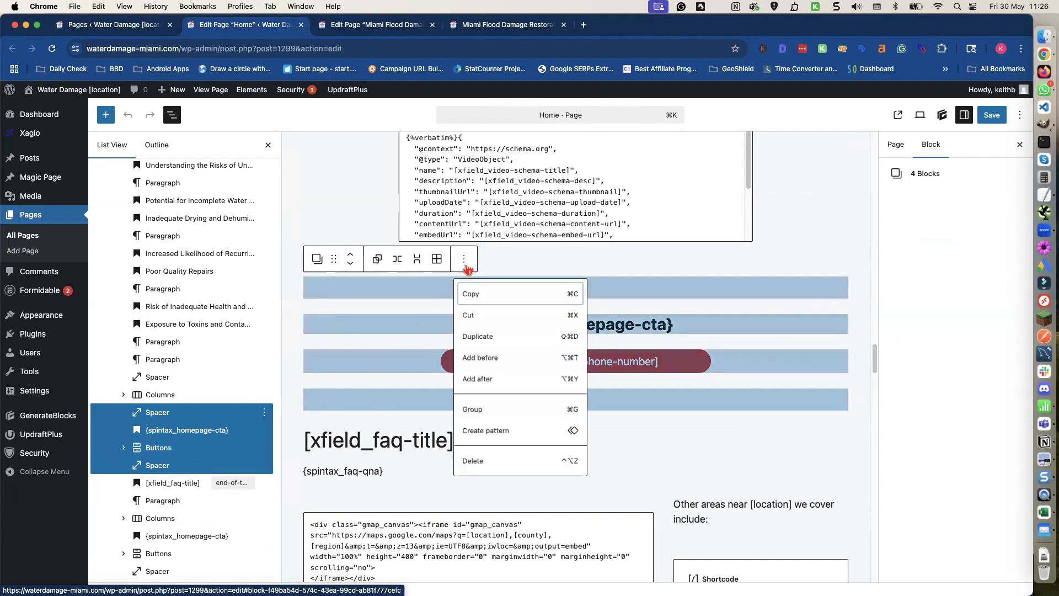
left_click(473, 298)
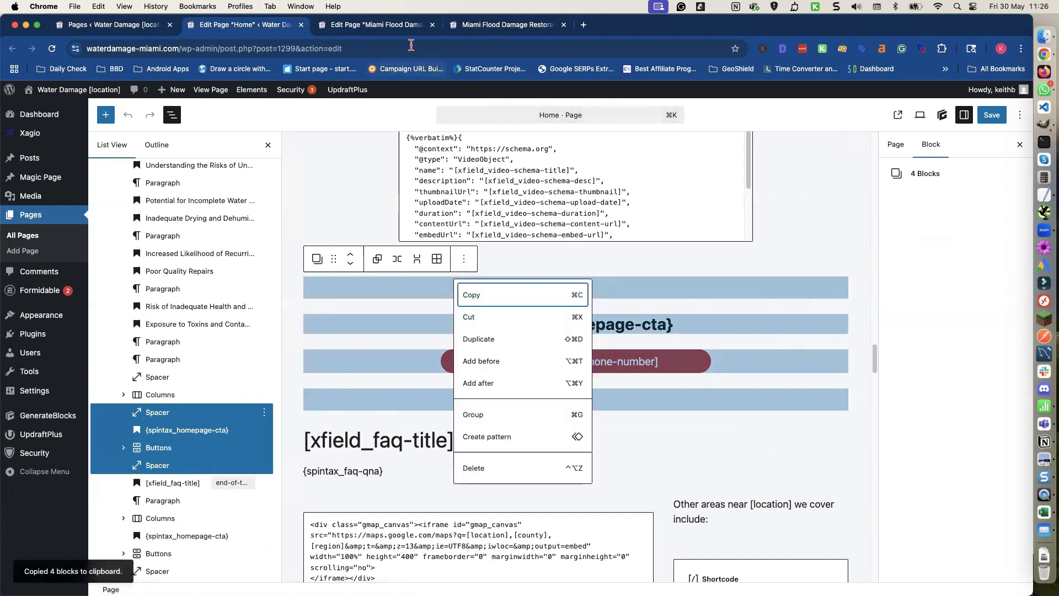
Paste the copied call-to-action blocks into the Miami Flood Damage Restoration page below the mold remediation image caption
left_click(390, 28)
scroll(453, 249, "up", 8)
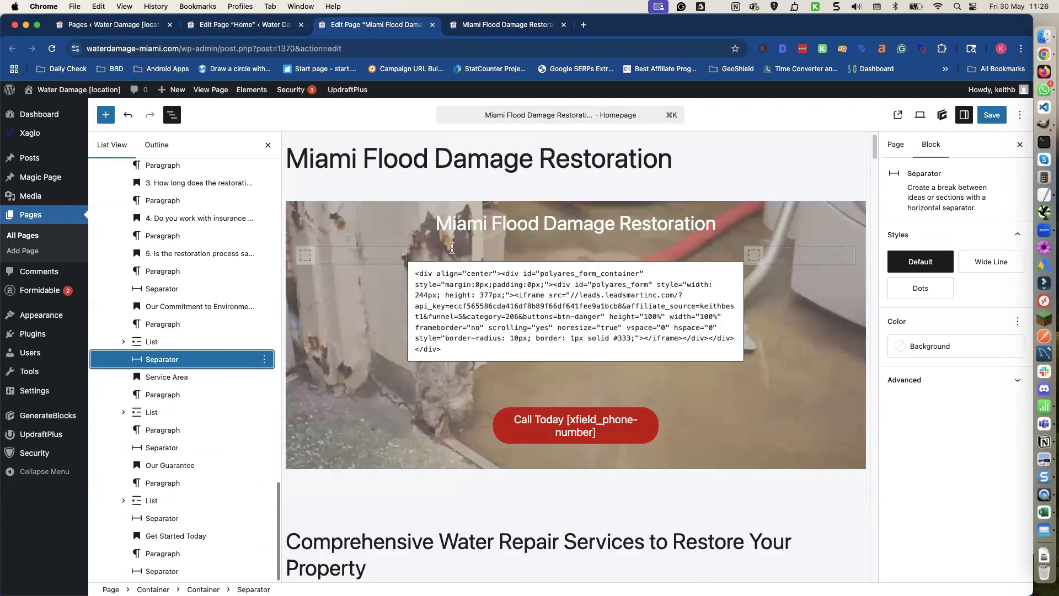
scroll(454, 248, "down", 10)
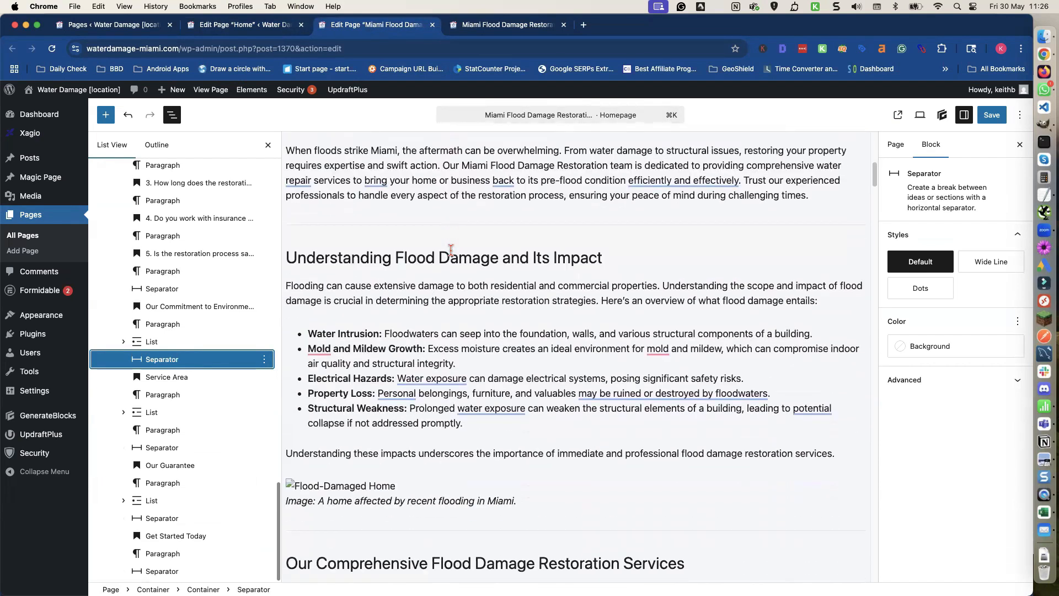
scroll(451, 249, "down", 1)
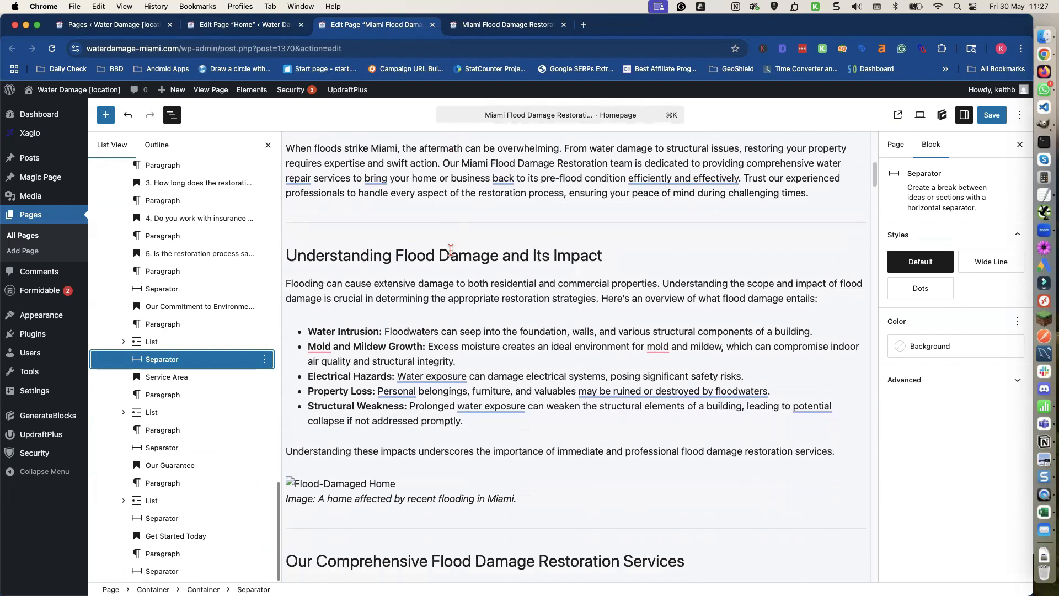
scroll(451, 249, "down", 5)
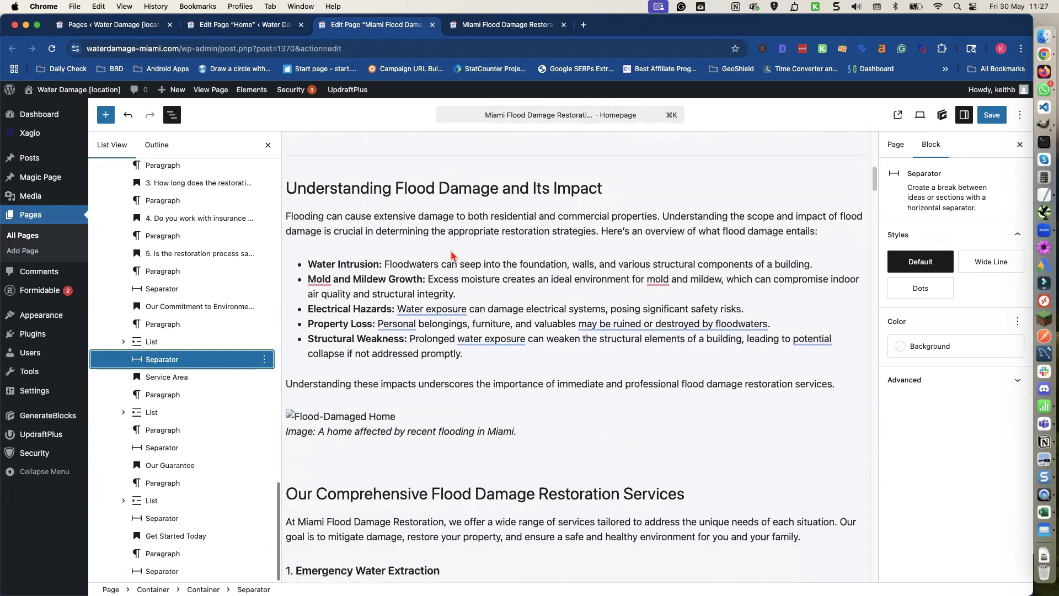
scroll(450, 250, "down", 10)
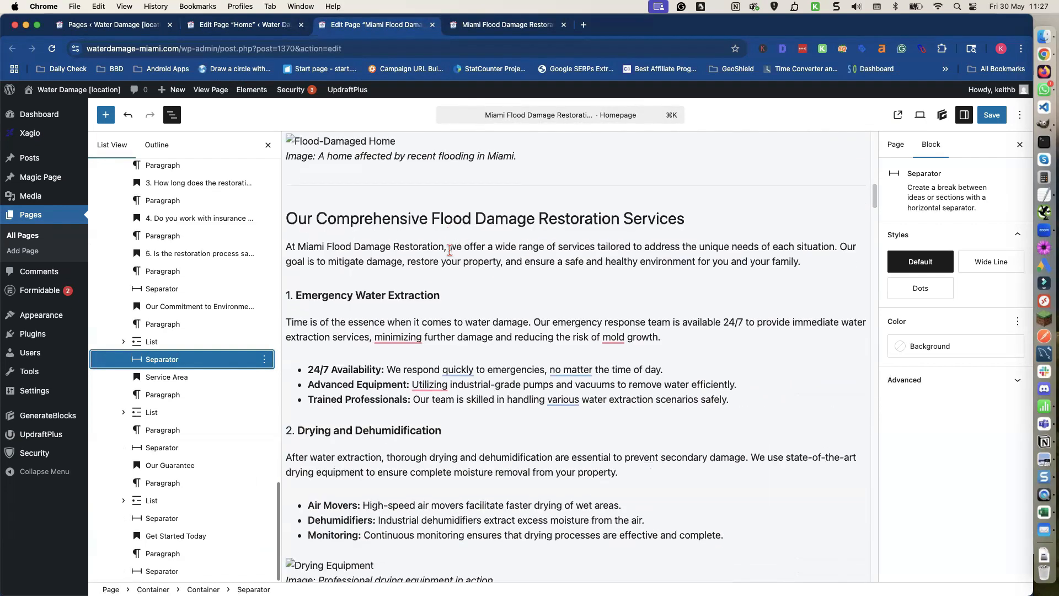
scroll(449, 250, "down", 11)
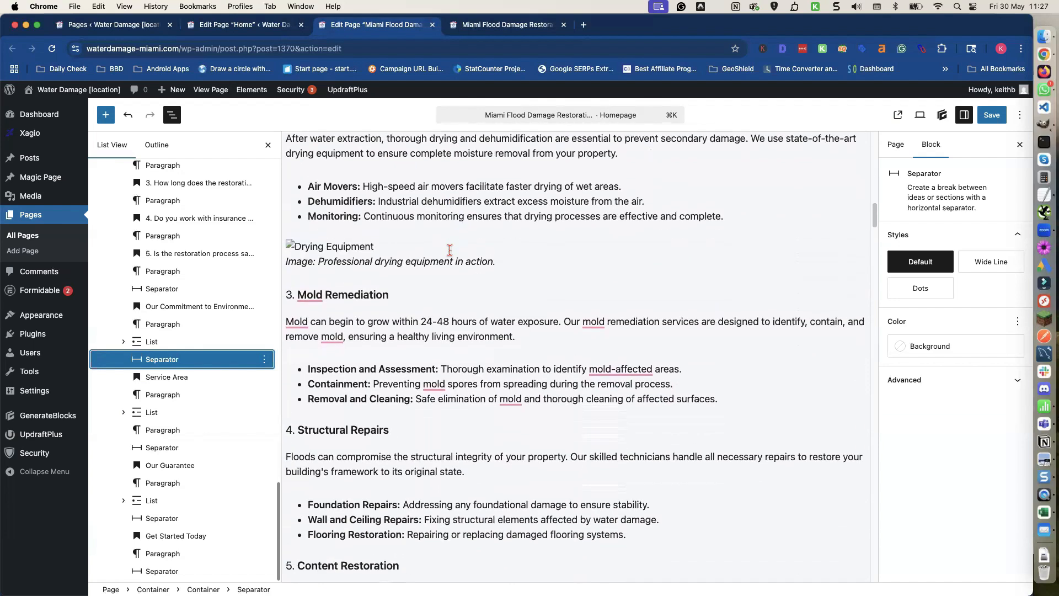
scroll(450, 249, "down", 1)
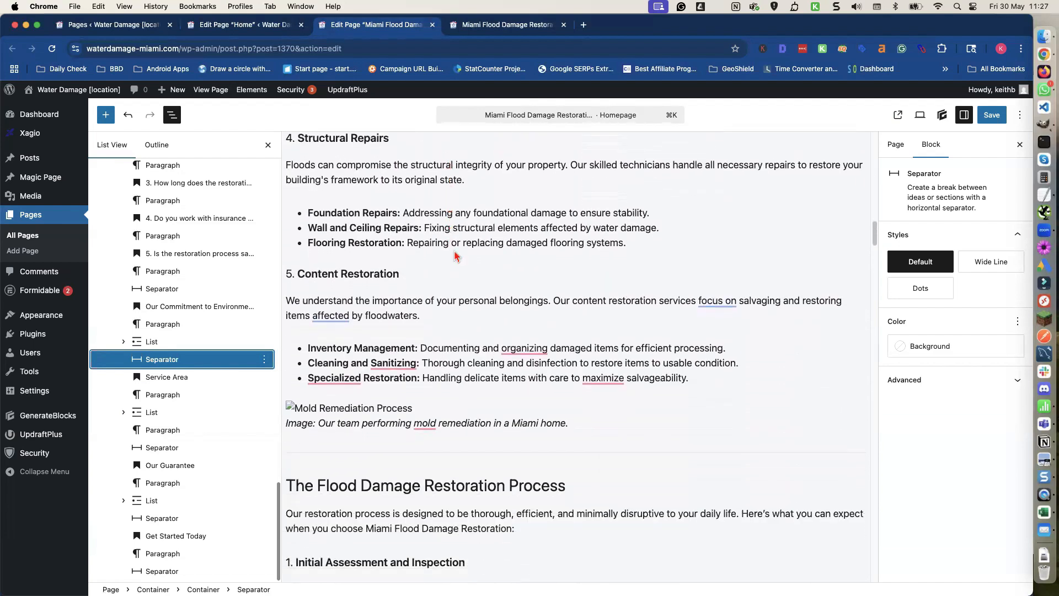
left_click(590, 422)
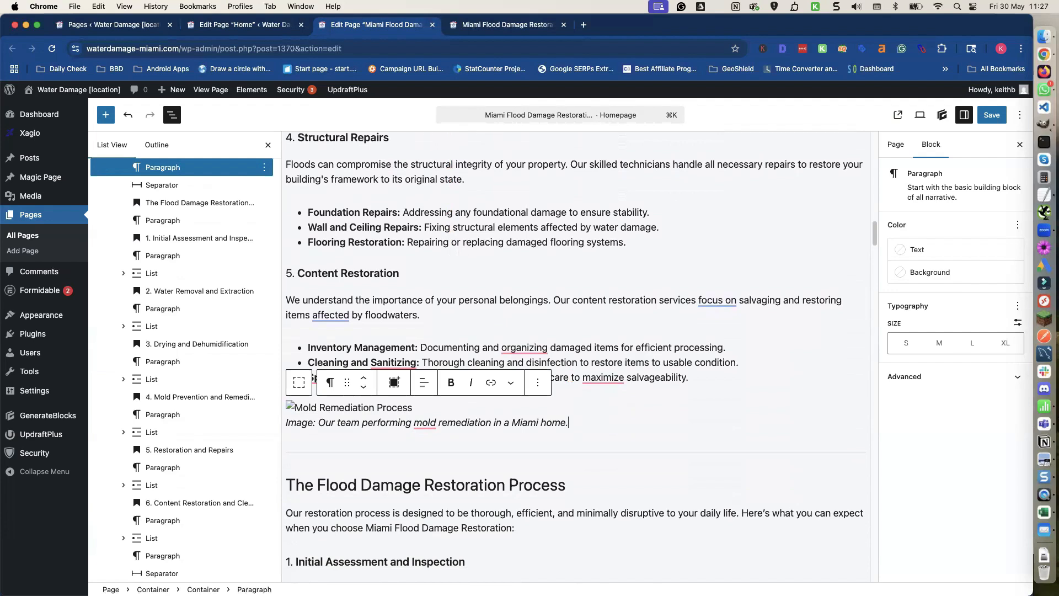
key("Return")
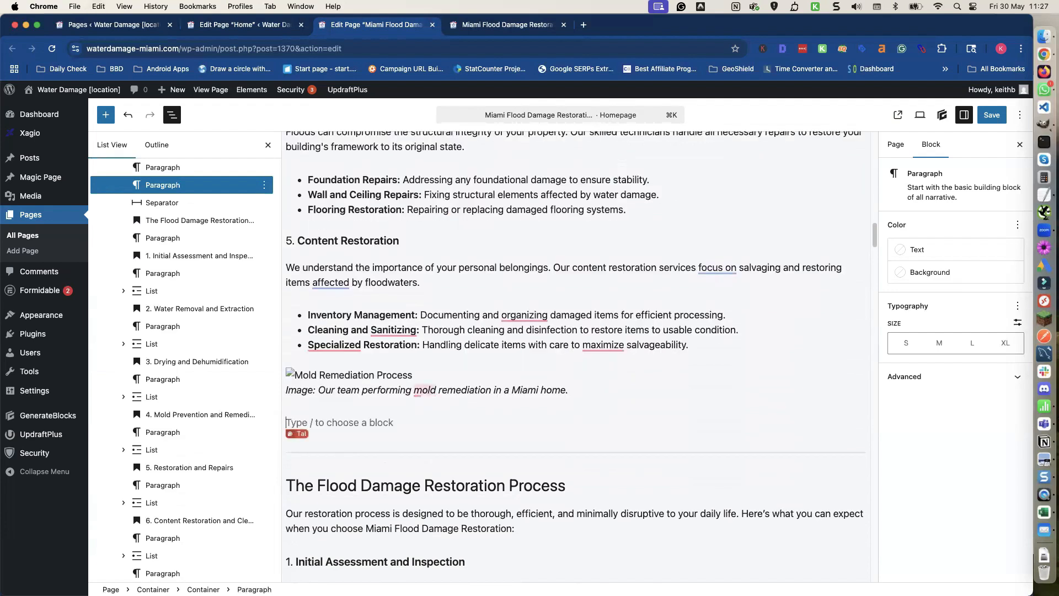
key("super+v")
Paste the call-to-action blocks again after the "Insurance Assistance" paragraph, before the FAQs separator
scroll(595, 403, "down", 5)
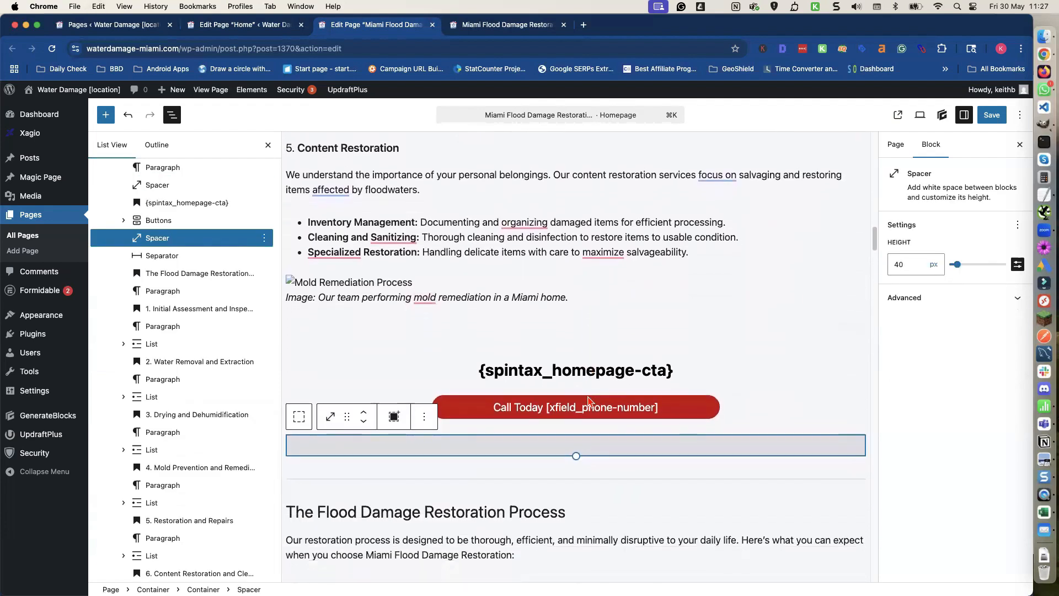
scroll(588, 396, "down", 10)
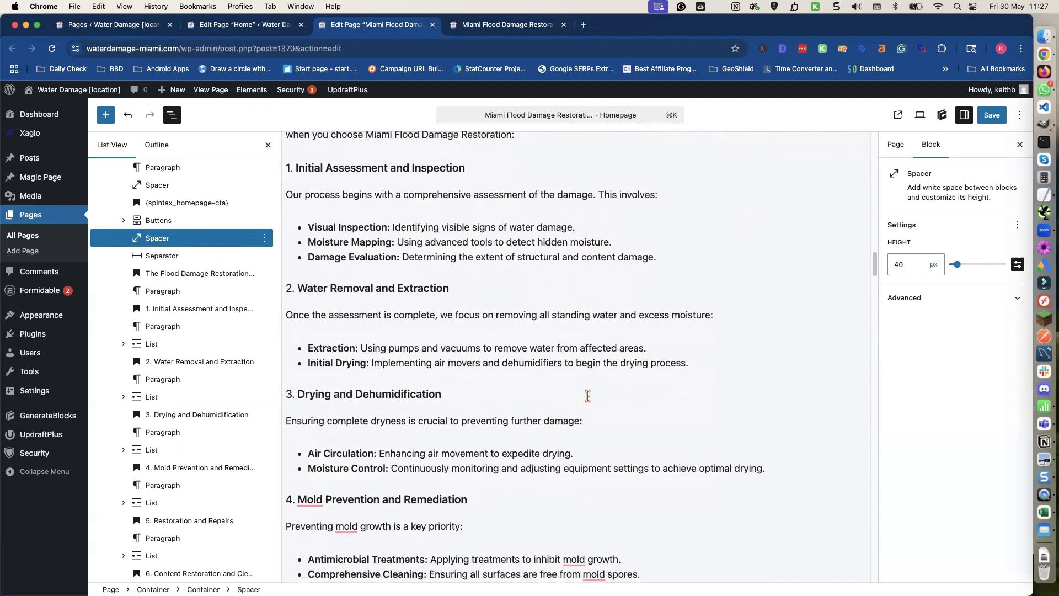
scroll(588, 395, "down", 8)
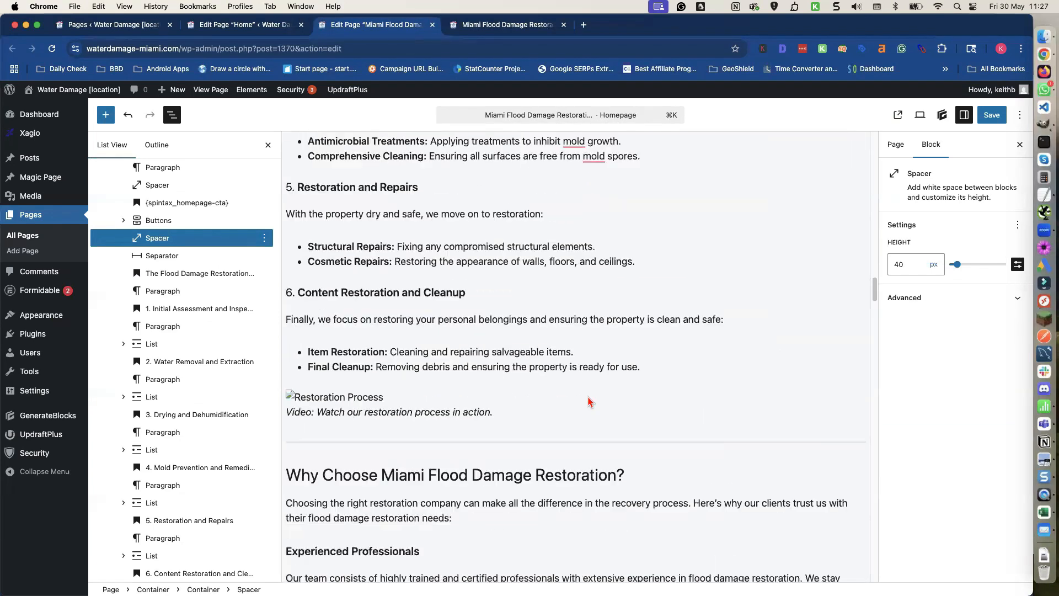
scroll(587, 395, "down", 4)
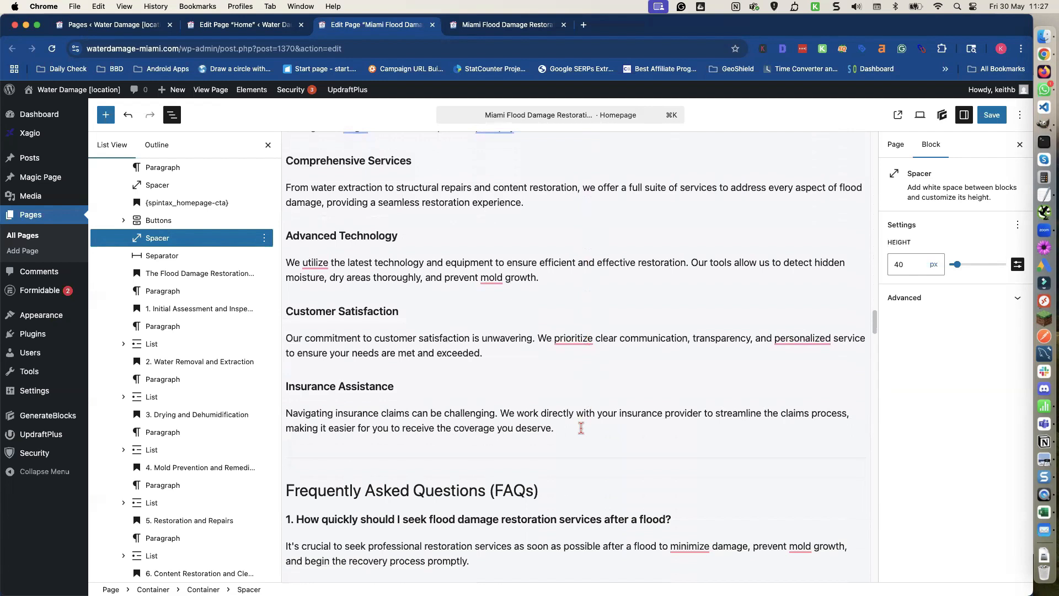
left_click(580, 429)
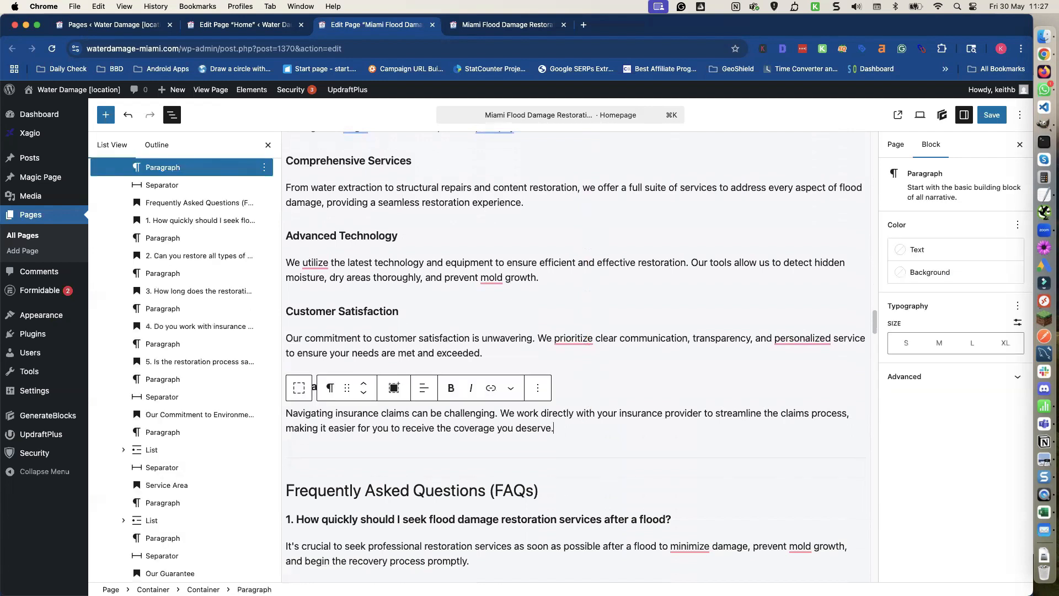
key("Return")
key("super+v")
Insert an empty paragraph block between the separator and the "Service Area" heading
scroll(580, 429, "down", 10)
scroll(579, 424, "down", 6)
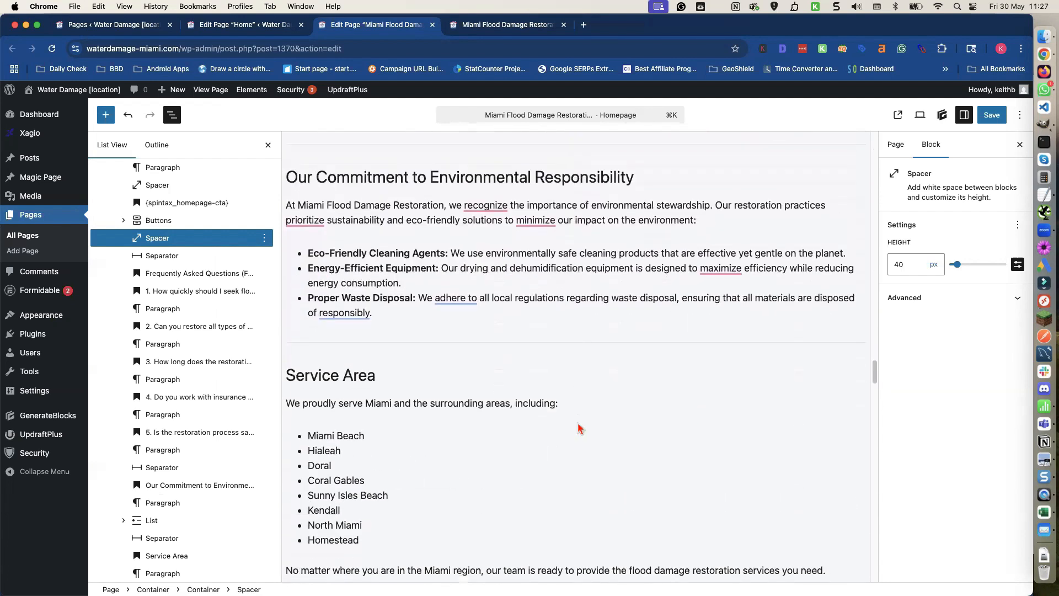
mouse_move(580, 428)
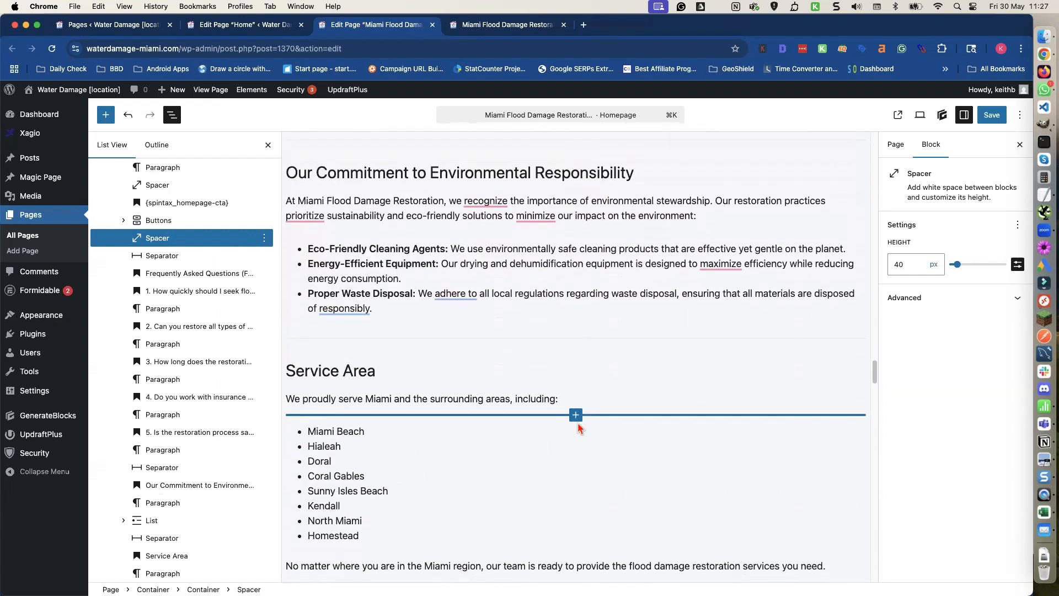
scroll(572, 397, "up", 1)
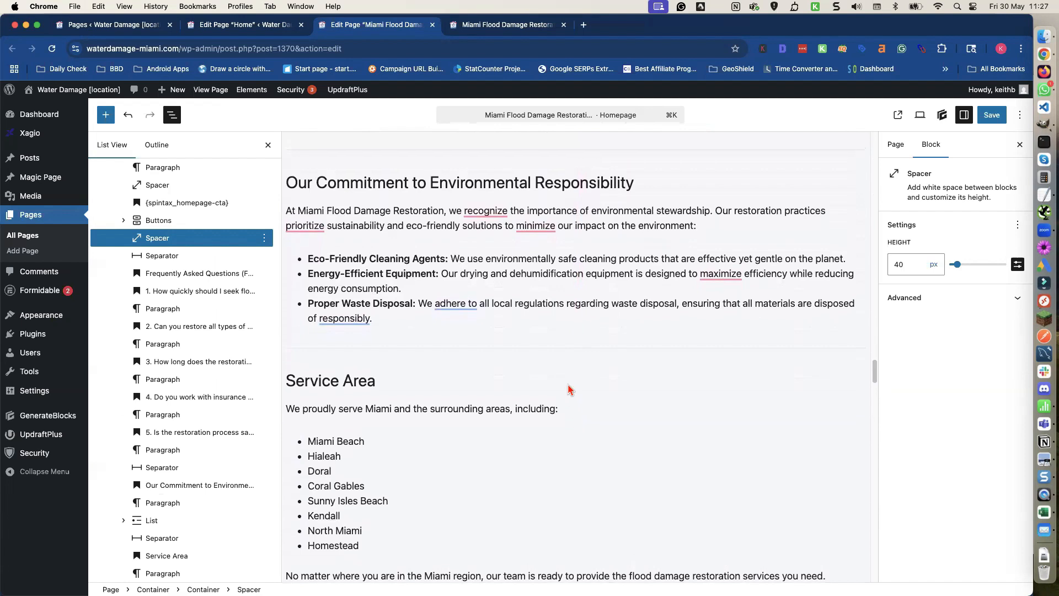
mouse_move(558, 363)
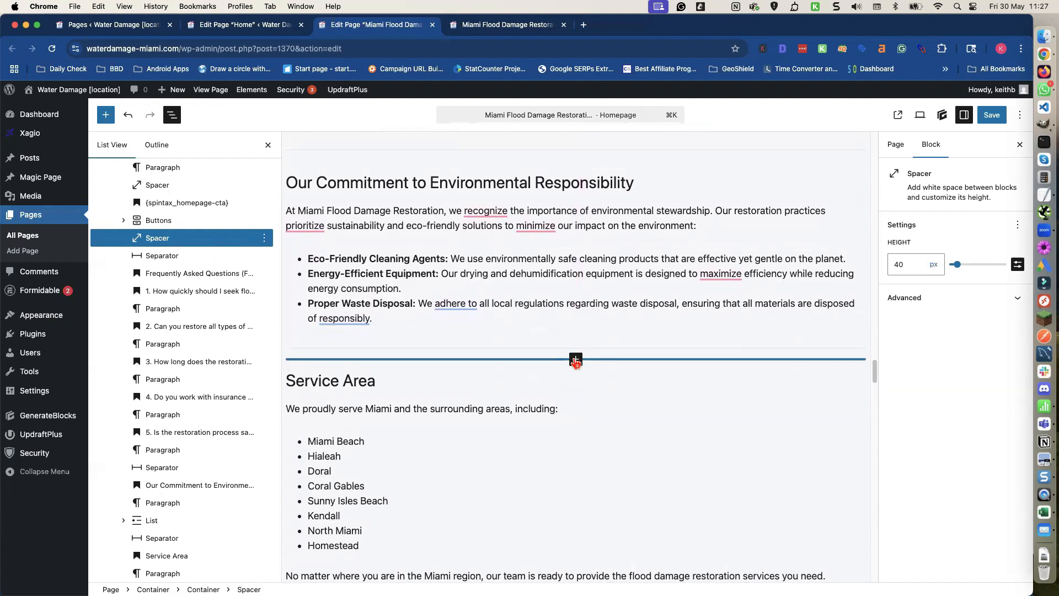
left_click(577, 361)
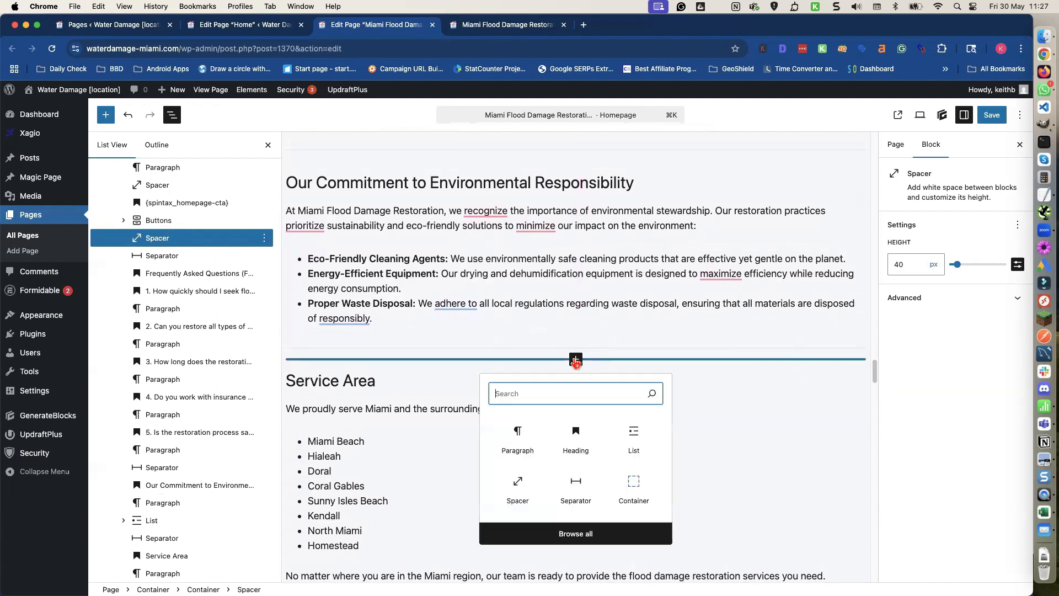
left_click(519, 436)
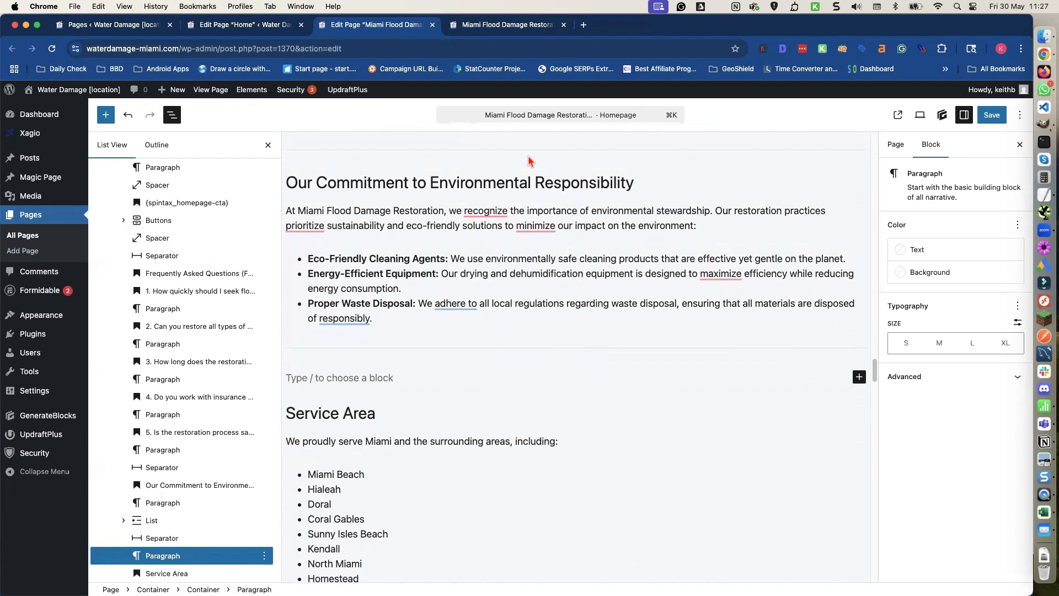
Add a paragraph after the separator closing the "Get Started Today" section and paste the copied call-to-action blocks into it
scroll(500, 353, "down", 1)
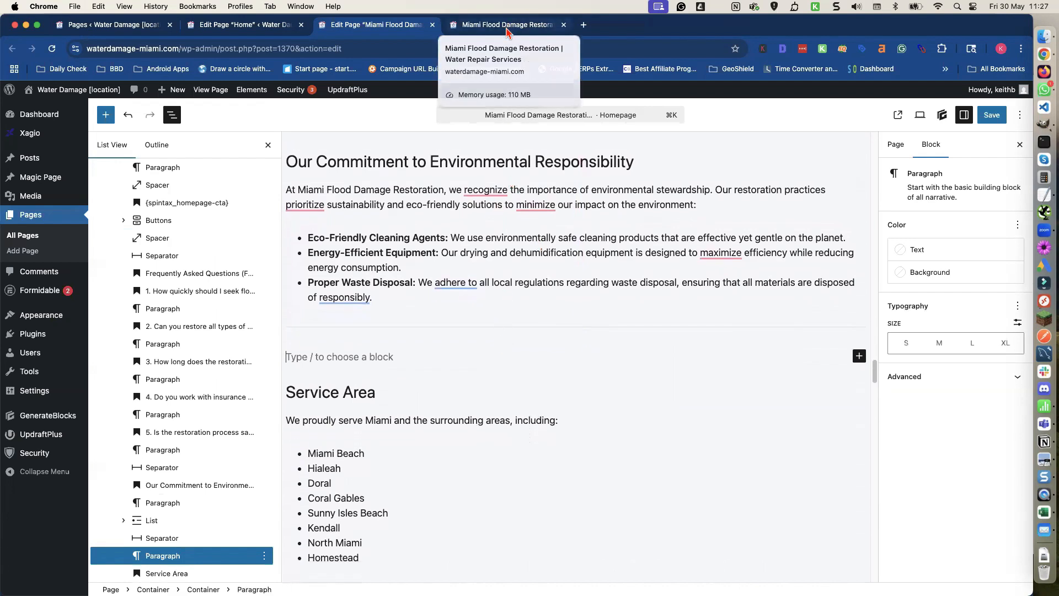
scroll(505, 326, "down", 5)
scroll(503, 342, "down", 7)
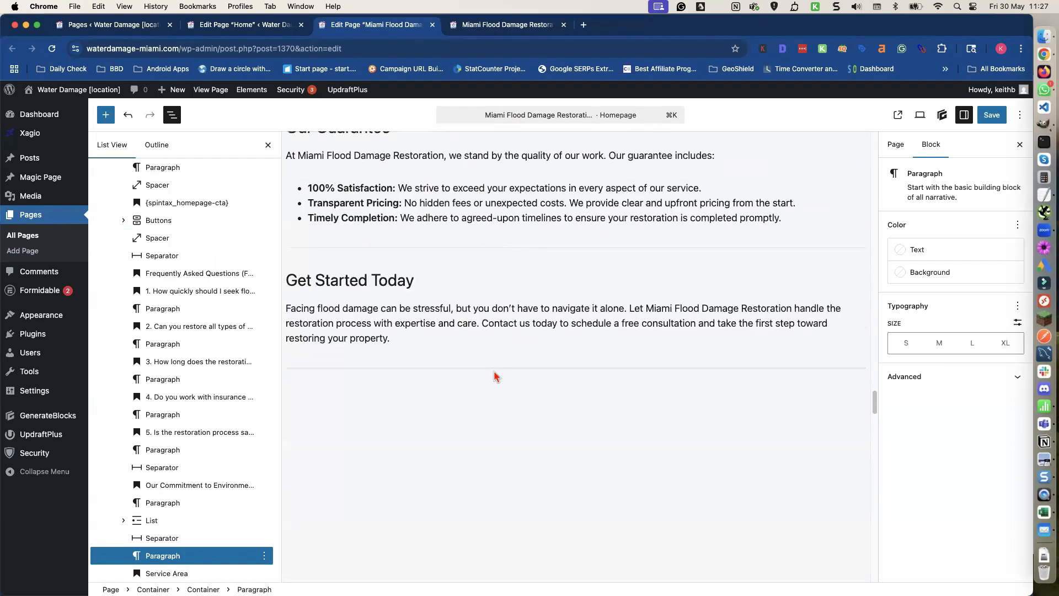
left_click(495, 388)
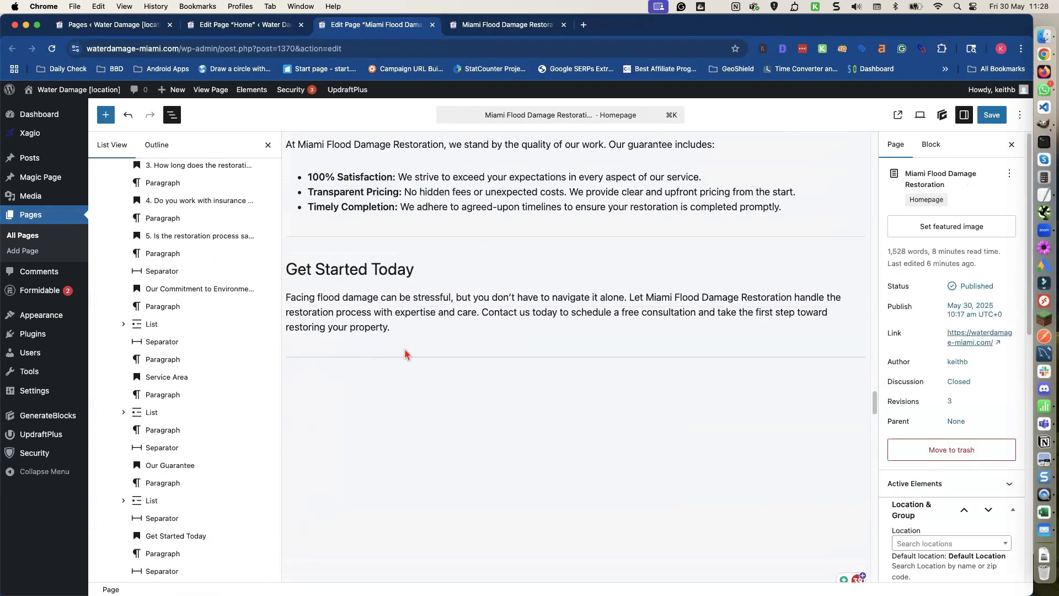
left_click(400, 356)
left_click(400, 369)
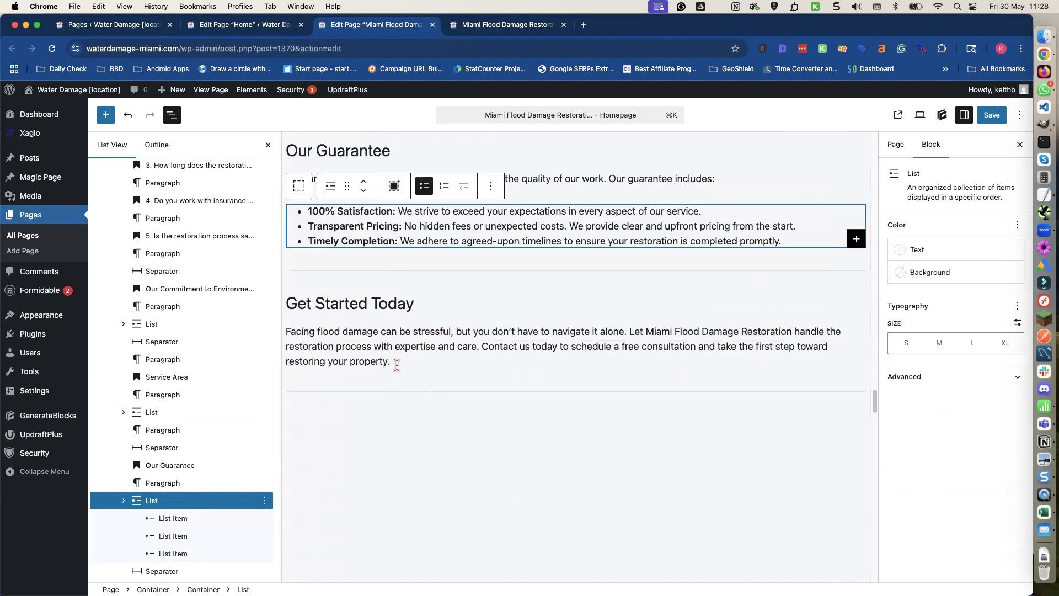
mouse_move(389, 390)
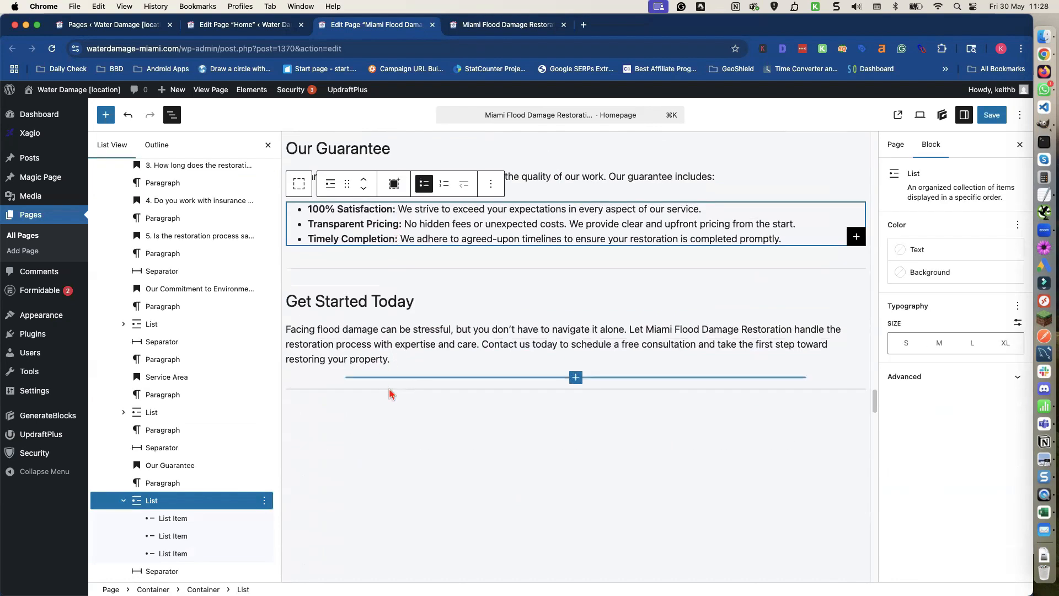
left_click(496, 393)
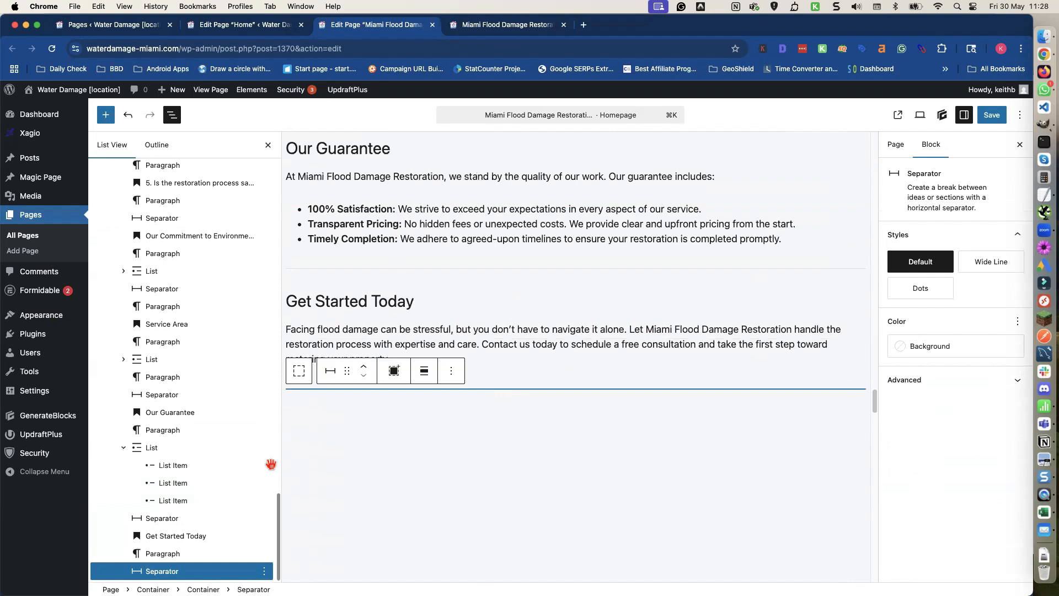
left_click(264, 571)
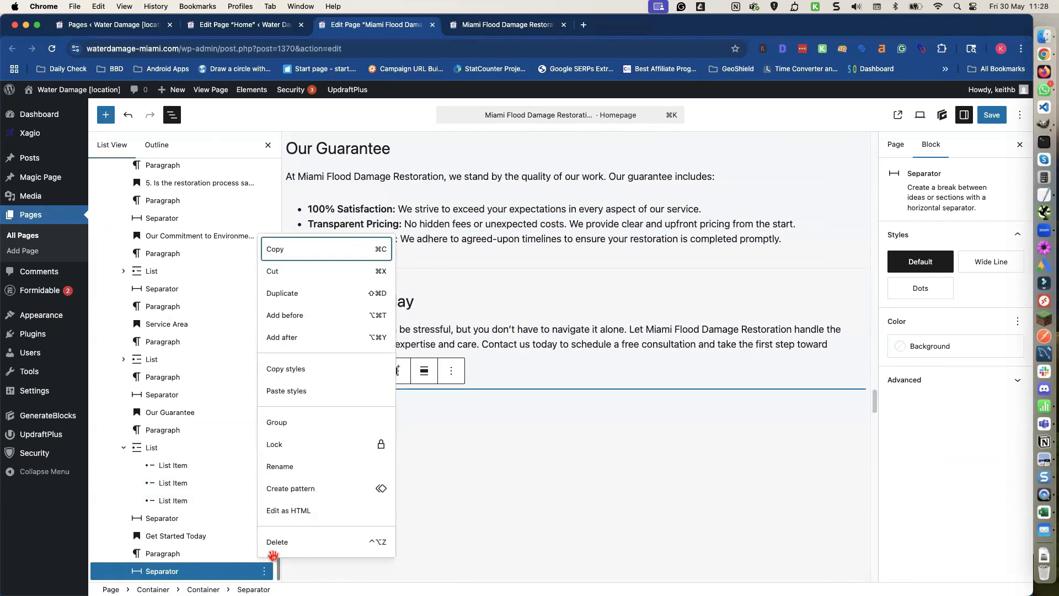
left_click(288, 337)
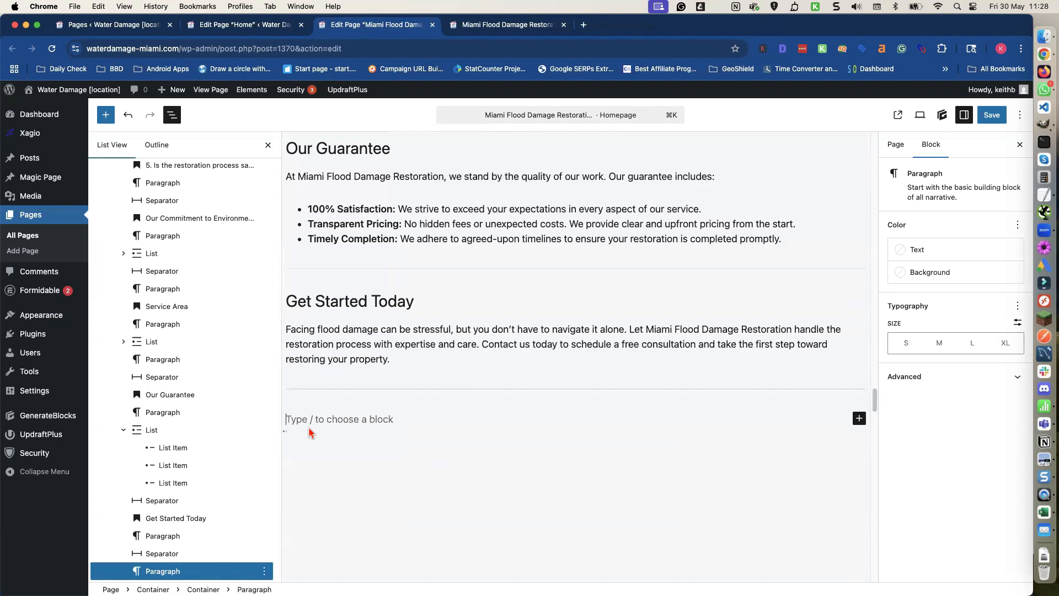
key("super+v")
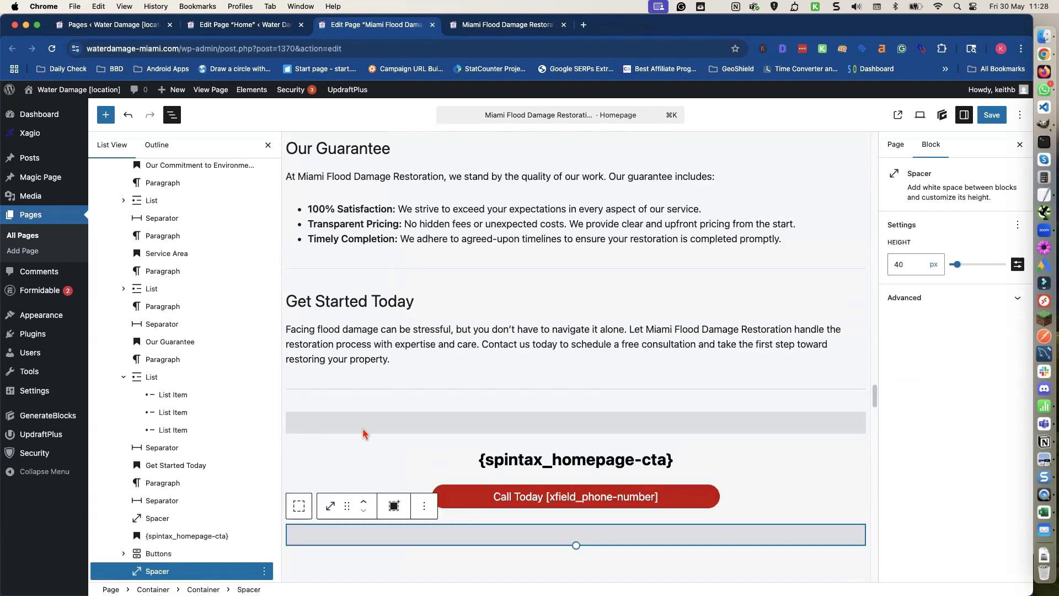
Copy the two-column block with the Google map HTML and nearby-areas shortcode from the original Home page
scroll(363, 433, "up", 10)
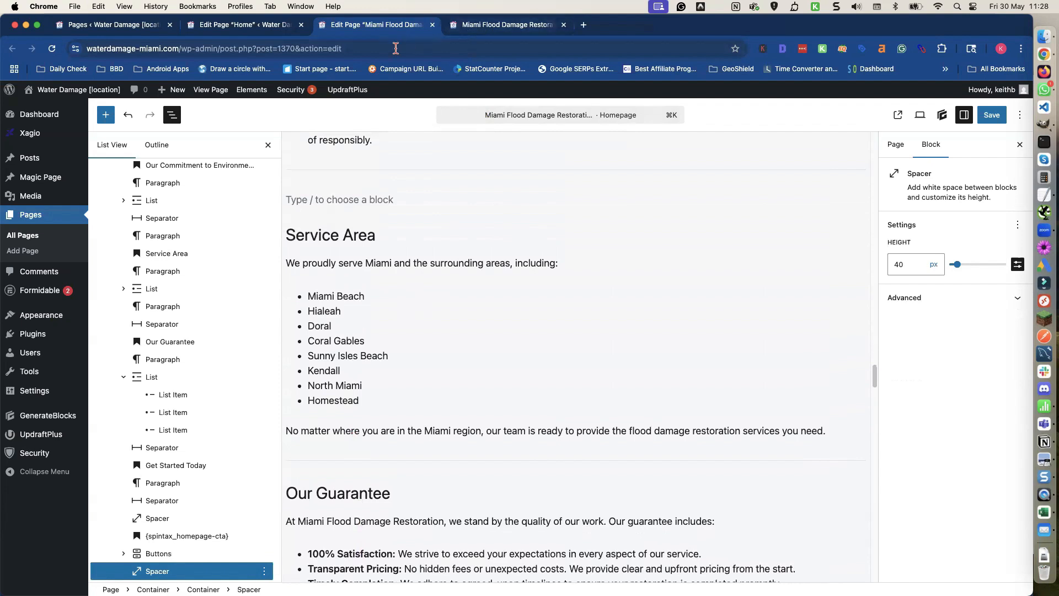
left_click(271, 26)
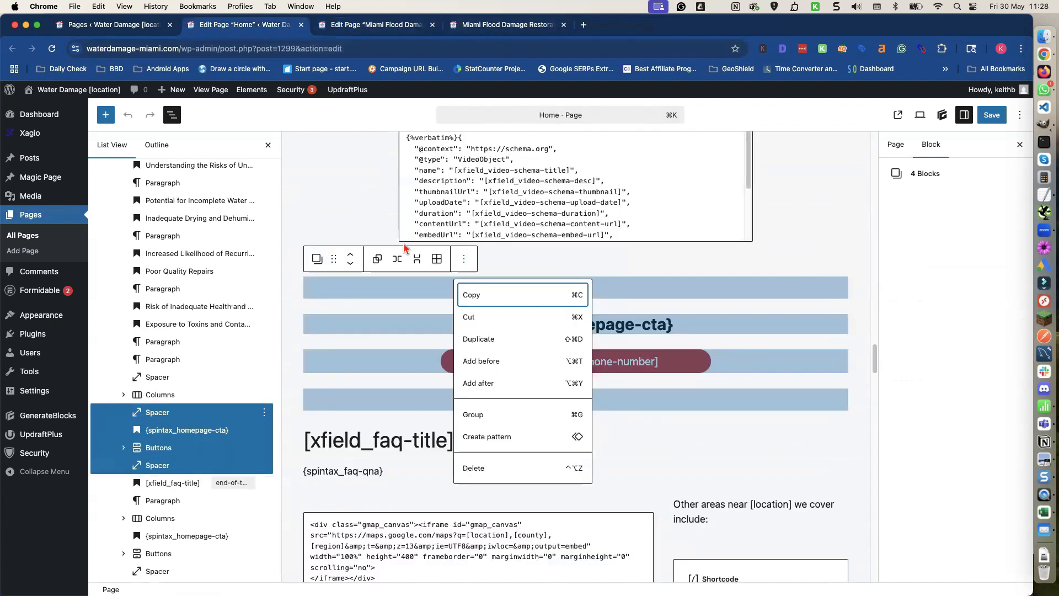
left_click(375, 287)
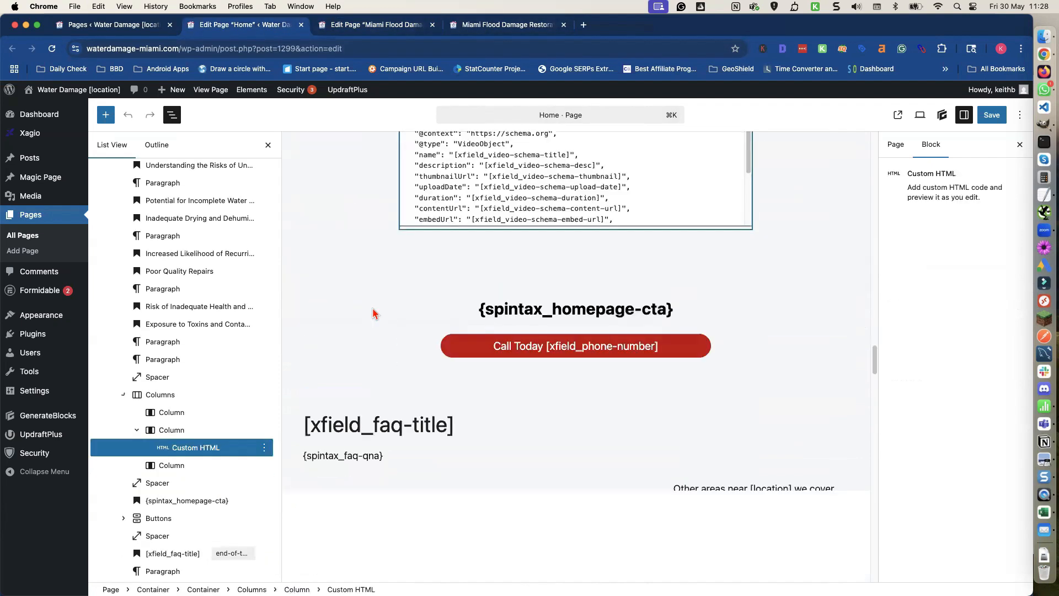
scroll(371, 307, "down", 5)
scroll(371, 308, "down", 5)
scroll(371, 306, "up", 5)
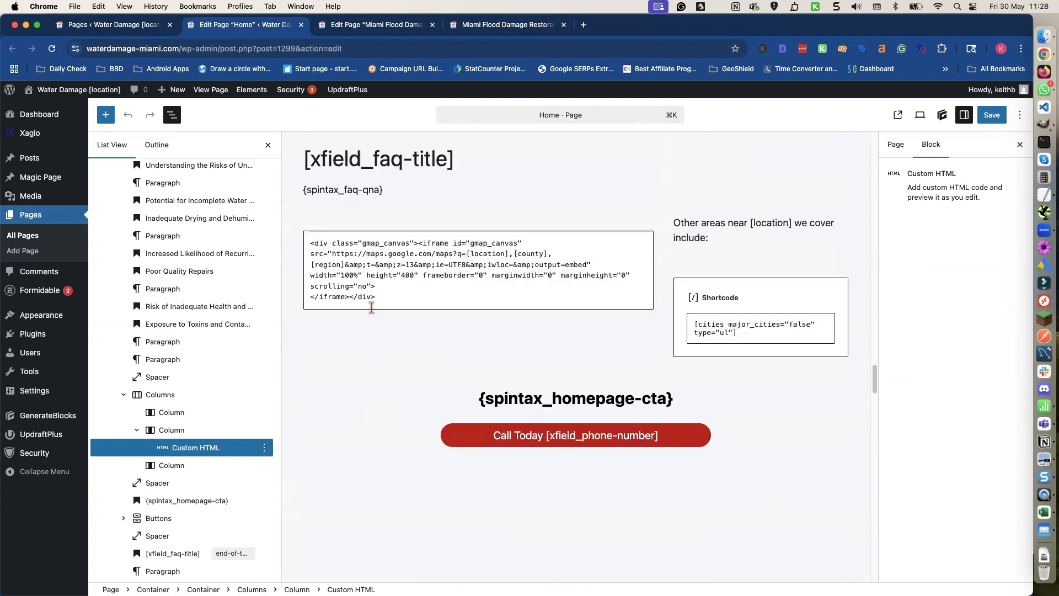
left_click(366, 321)
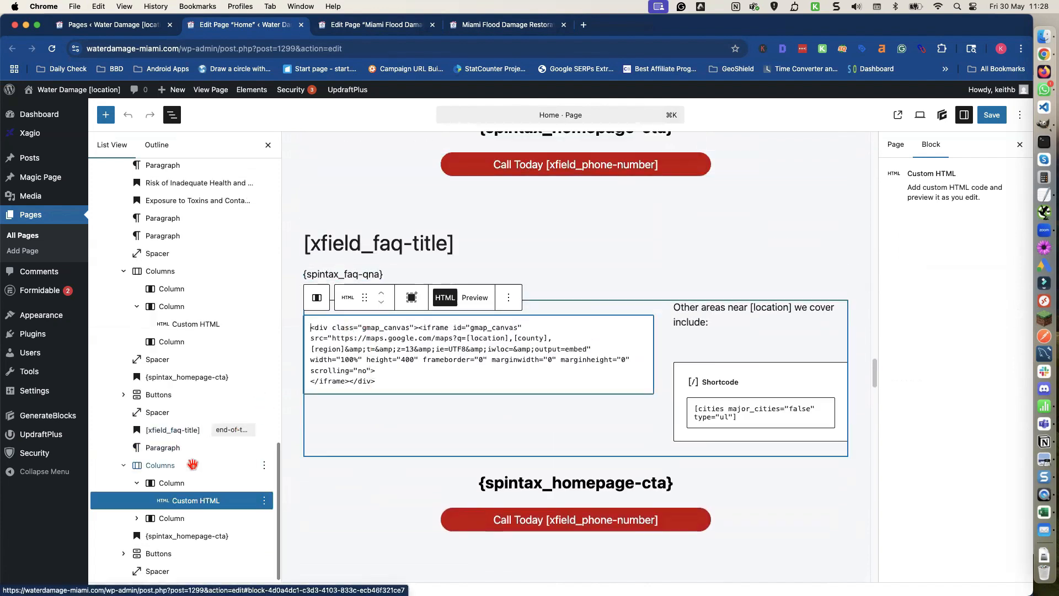
left_click(193, 465)
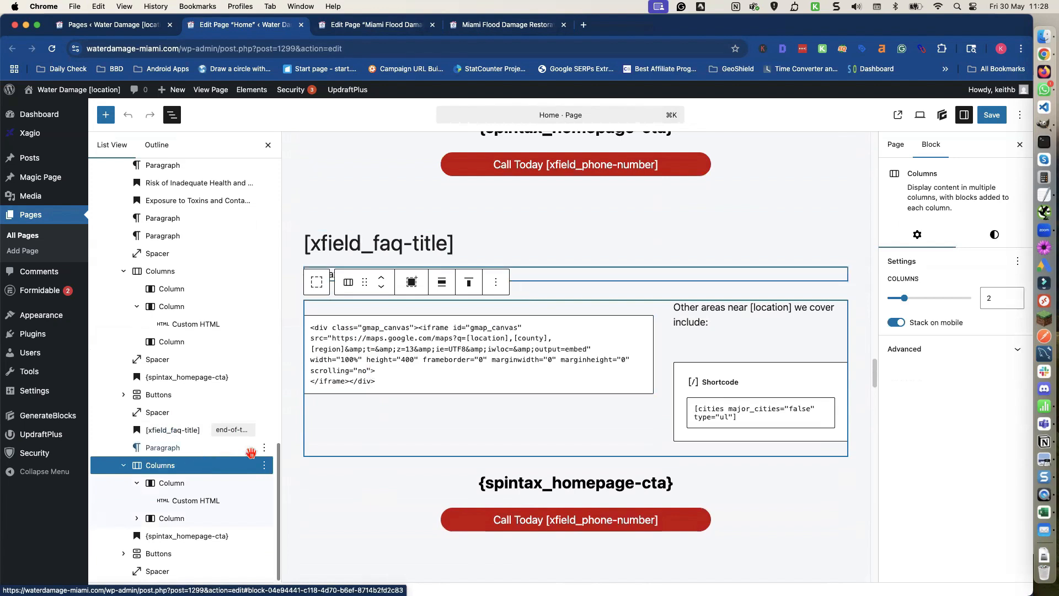
left_click(264, 467)
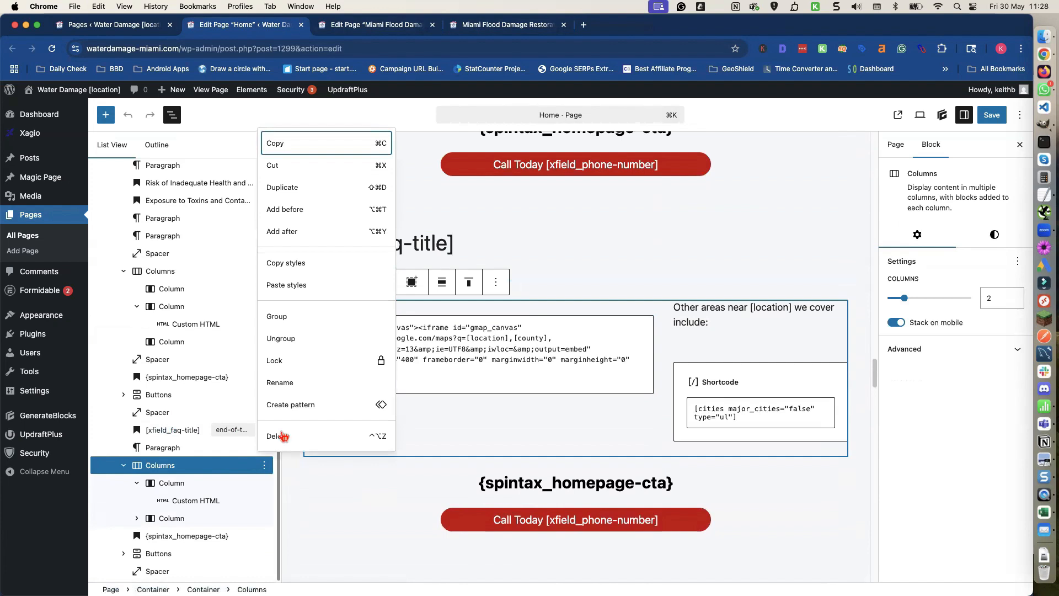
left_click(293, 146)
Paste the map and nearby-areas columns into the empty paragraph above "Service Area" on the Miami Flood Damage Restoration page
left_click(364, 26)
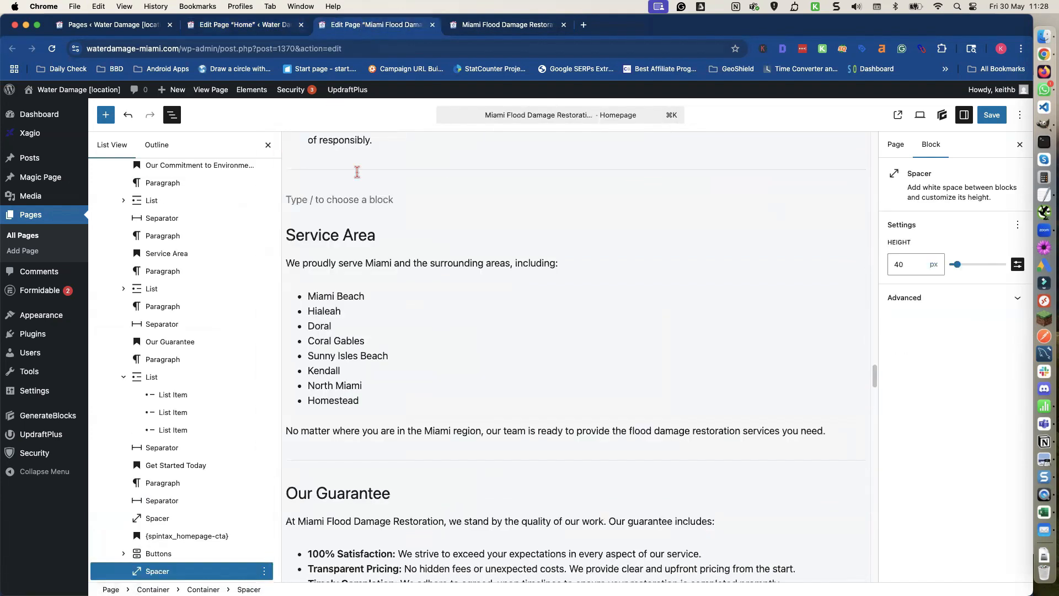
scroll(385, 259, "down", 3)
scroll(384, 259, "up", 4)
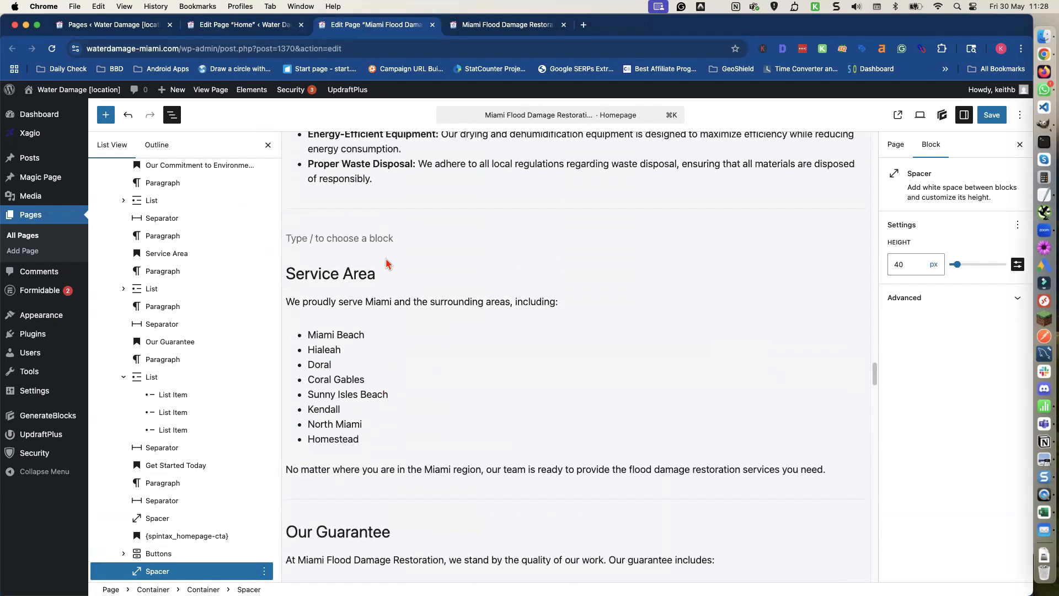
left_click(361, 241)
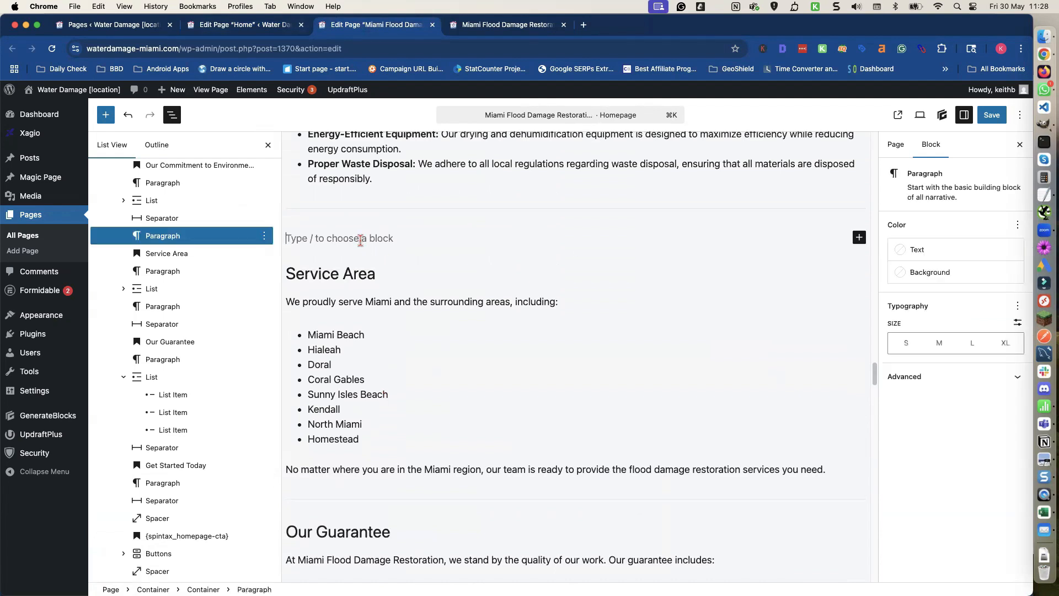
key("super+v")
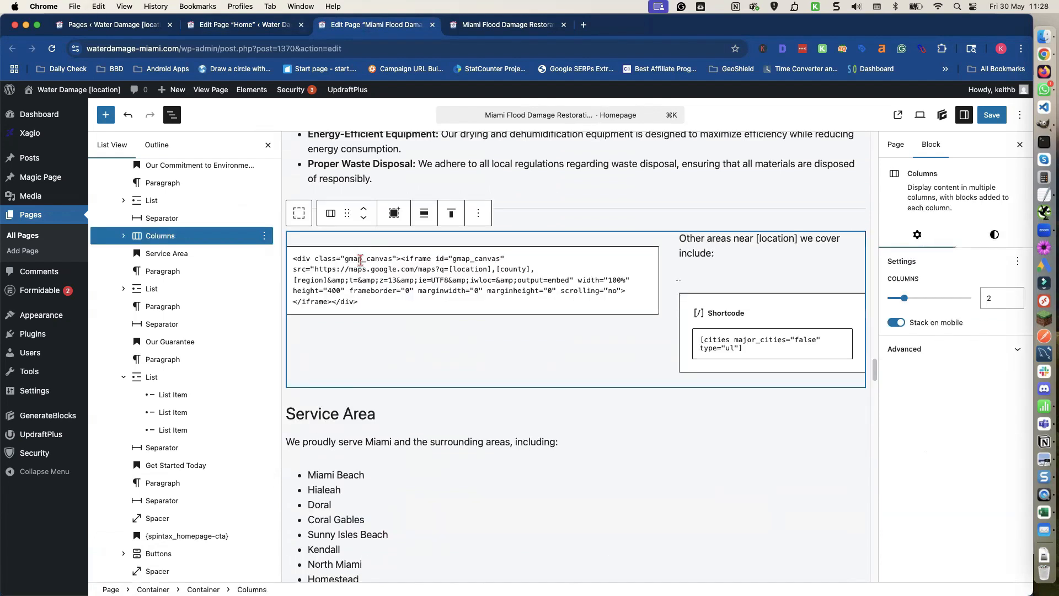
Delete the "Service Area" heading, its introductory paragraph and the list of cities from Miami Beach to Homestead
left_click(362, 418)
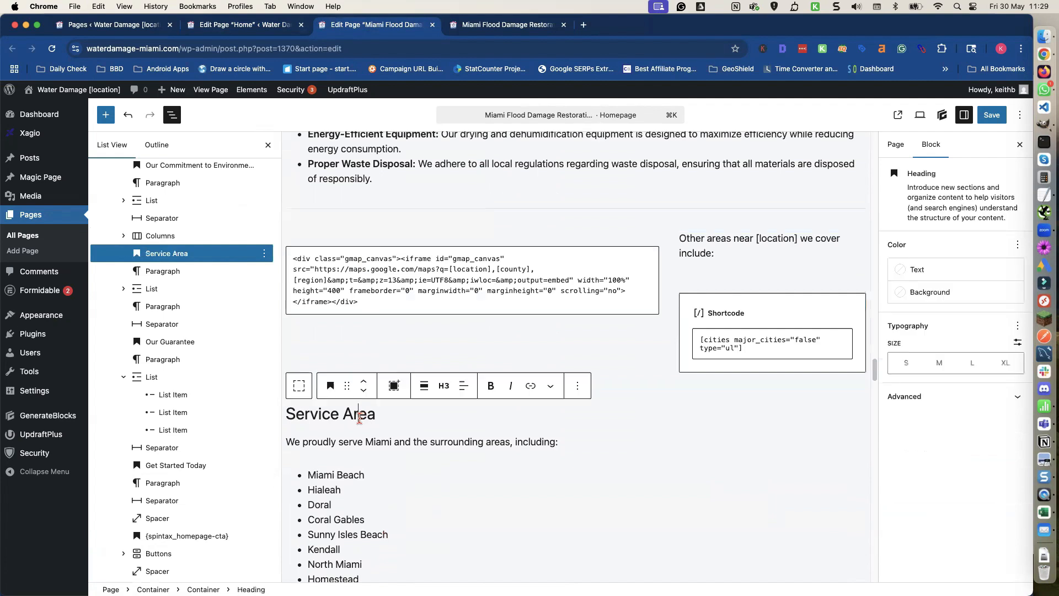
scroll(298, 364, "down", 2)
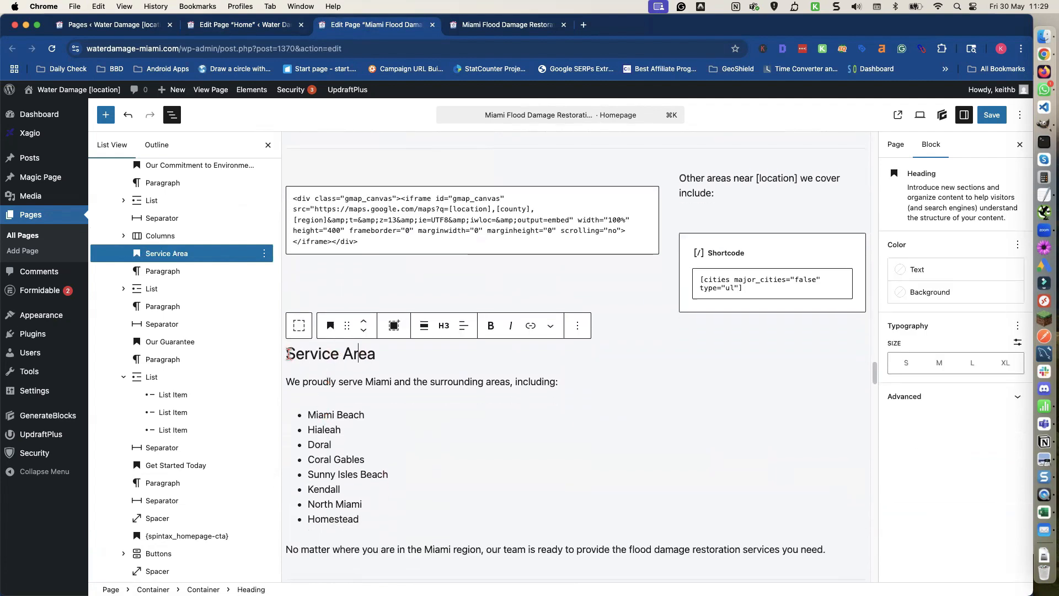
scroll(333, 402, "down", 5)
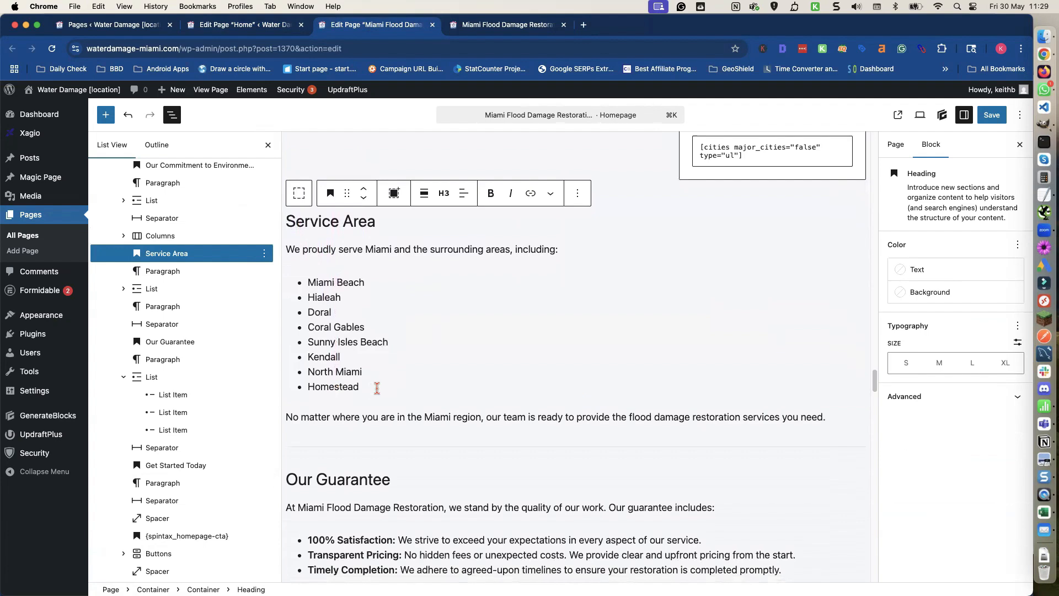
left_click(376, 388, "shift")
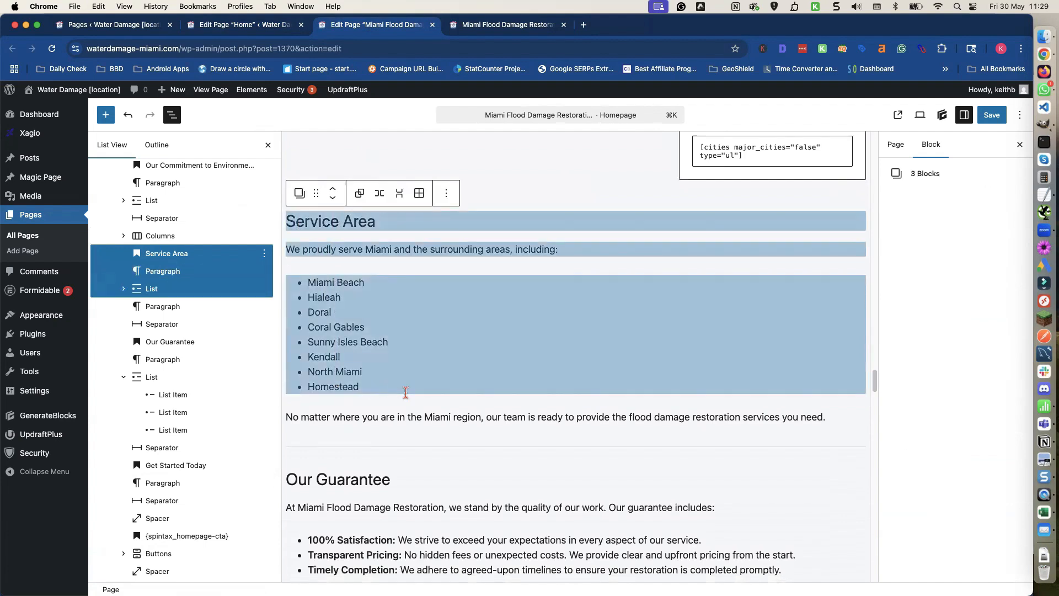
left_click(445, 203)
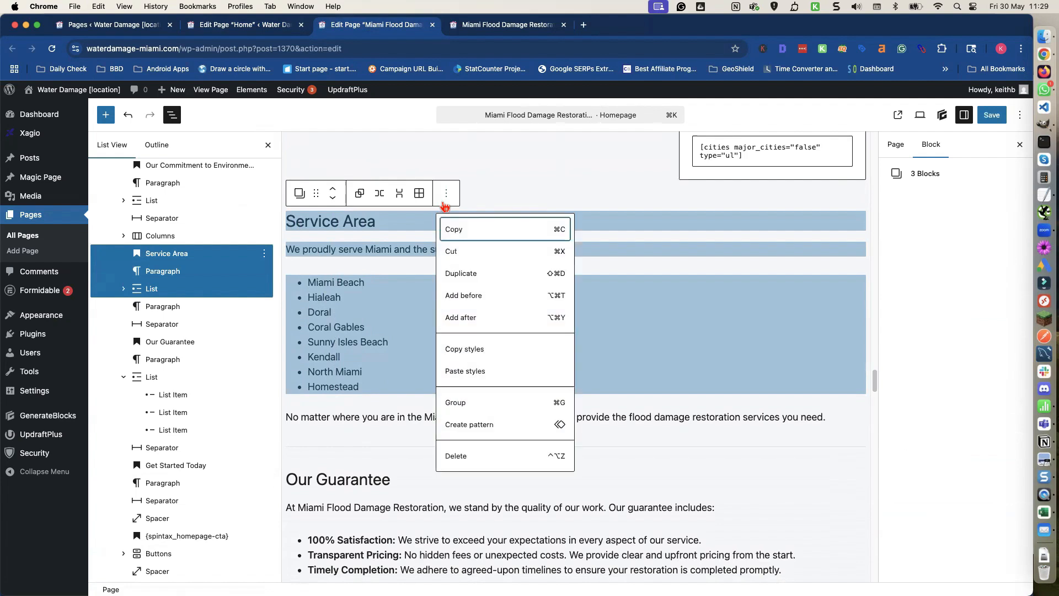
left_click(454, 456)
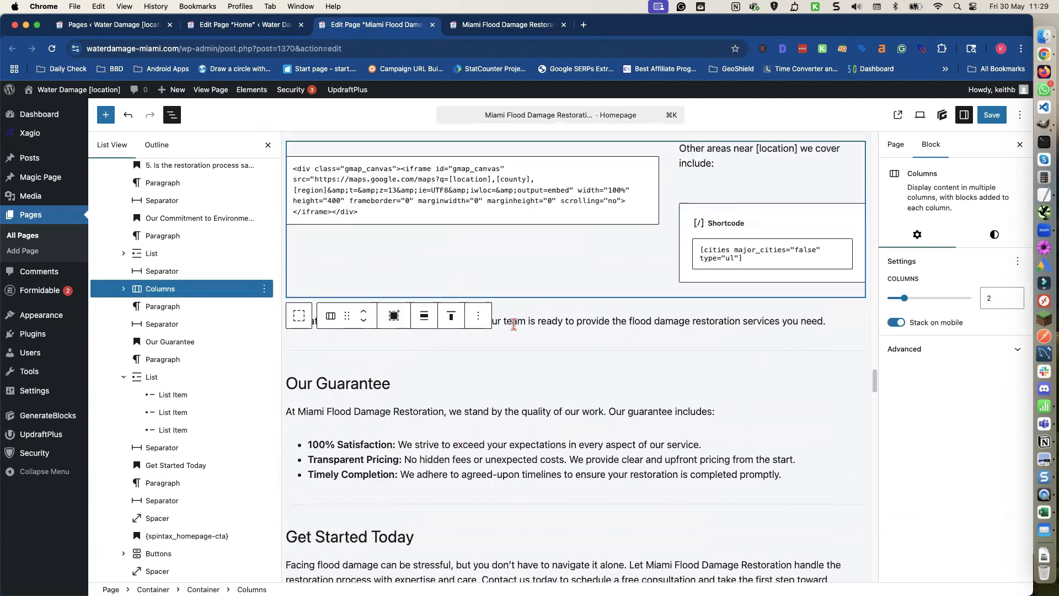
Move the "No matter where you are in the Miami region" paragraph into the second column, below the cities shortcode
triple_click(513, 325)
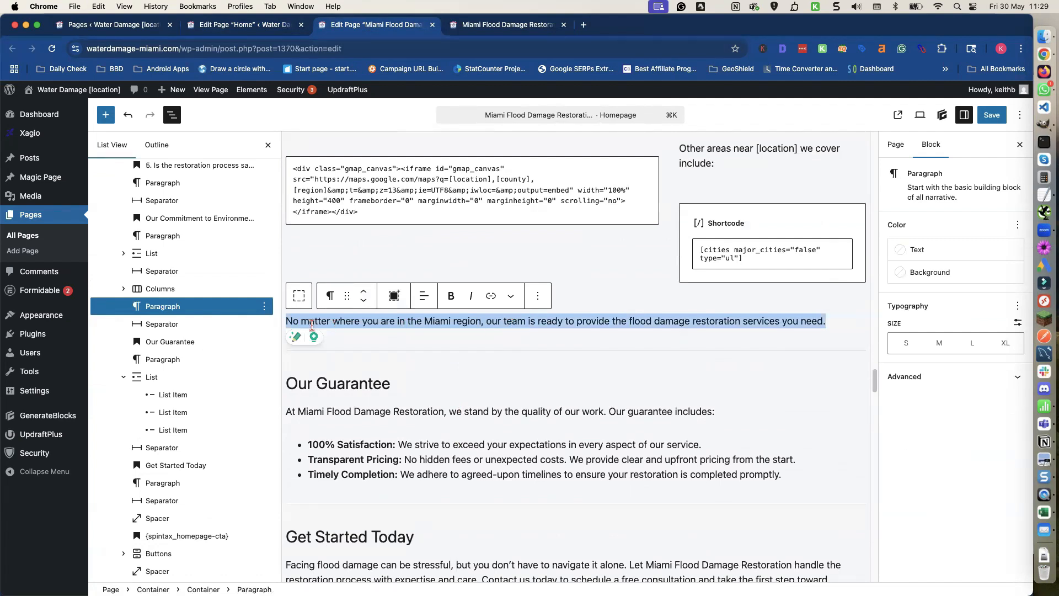
left_click(124, 290)
left_click(136, 324)
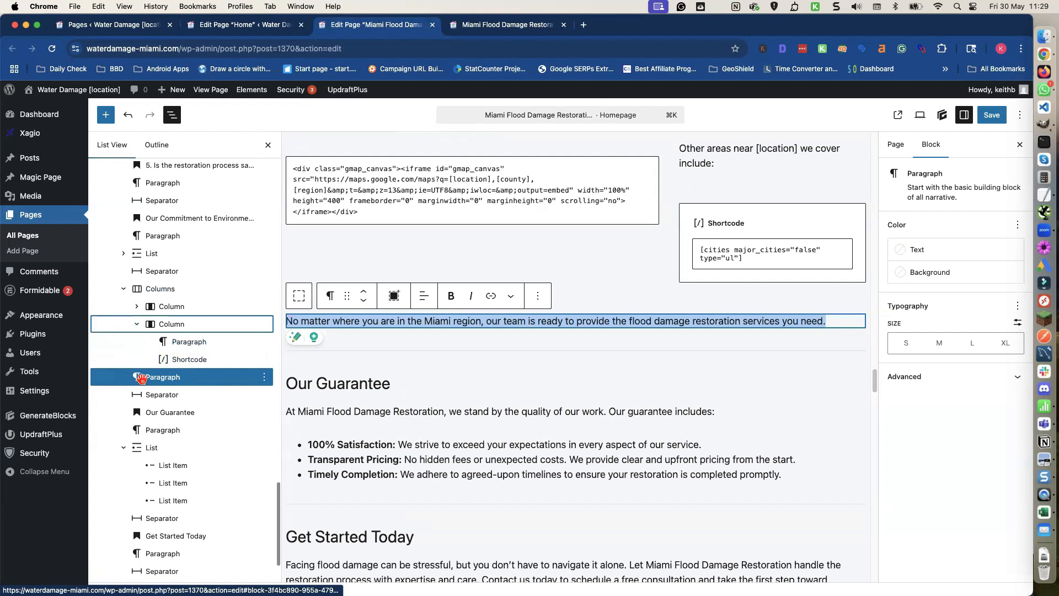
left_click_drag(142, 378, 180, 375)
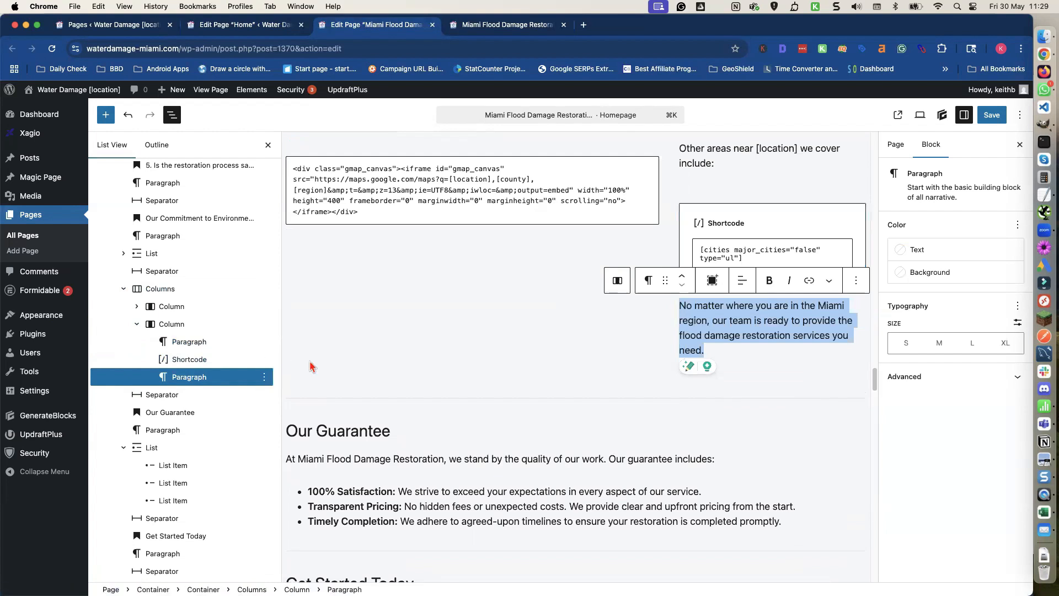
Look over the rearranged sections and save the Miami Flood Damage Restoration page
scroll(361, 376, "down", 2)
scroll(360, 375, "down", 5)
scroll(358, 374, "up", 8)
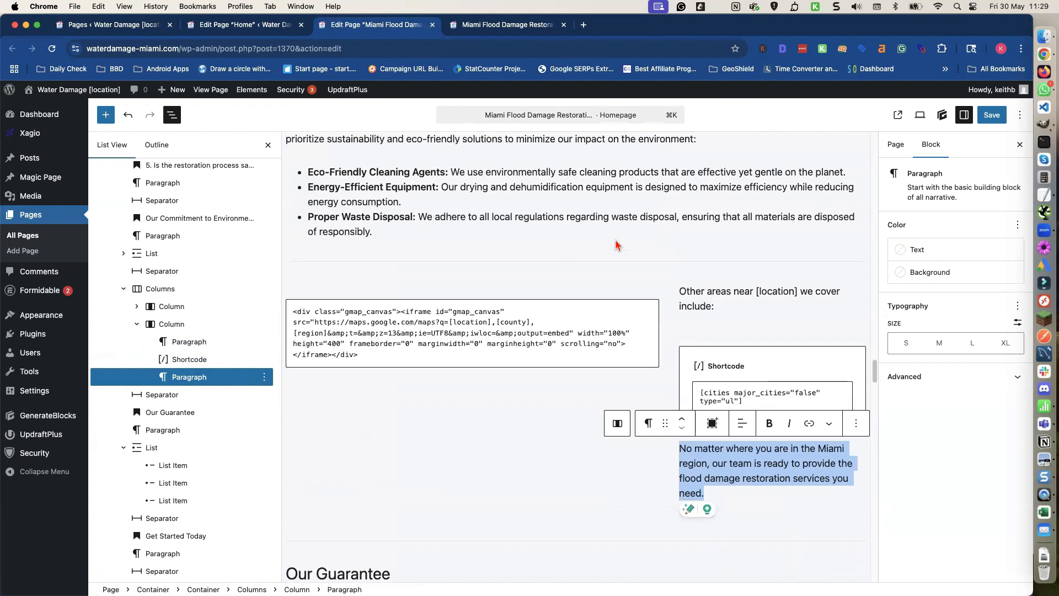
left_click(991, 117)
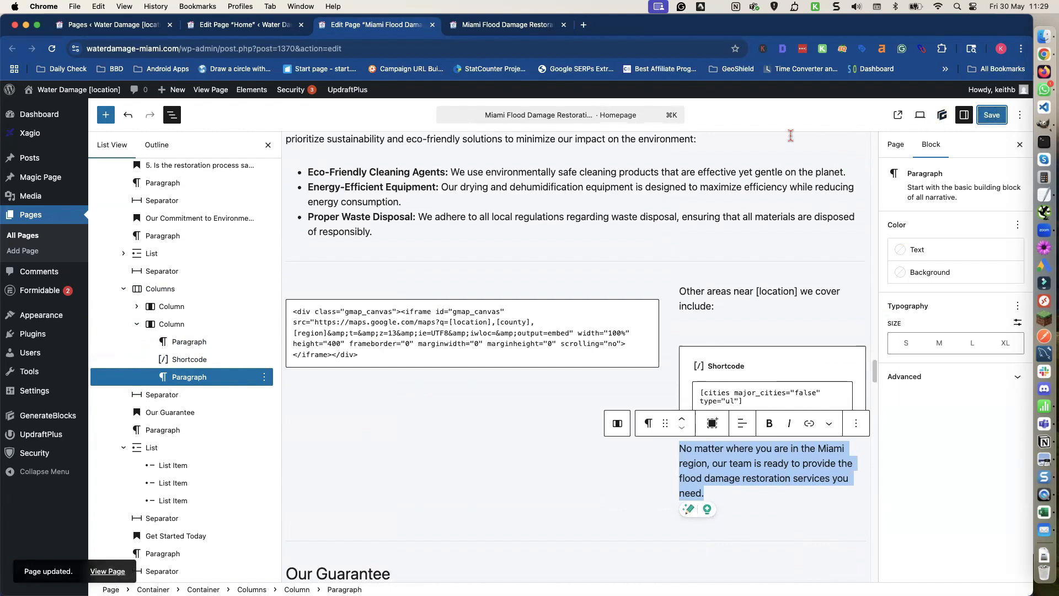
Reload the live Miami Flood Damage Restoration homepage and examine its service sections and call-to-action blocks down to the FAQs
left_click(510, 26)
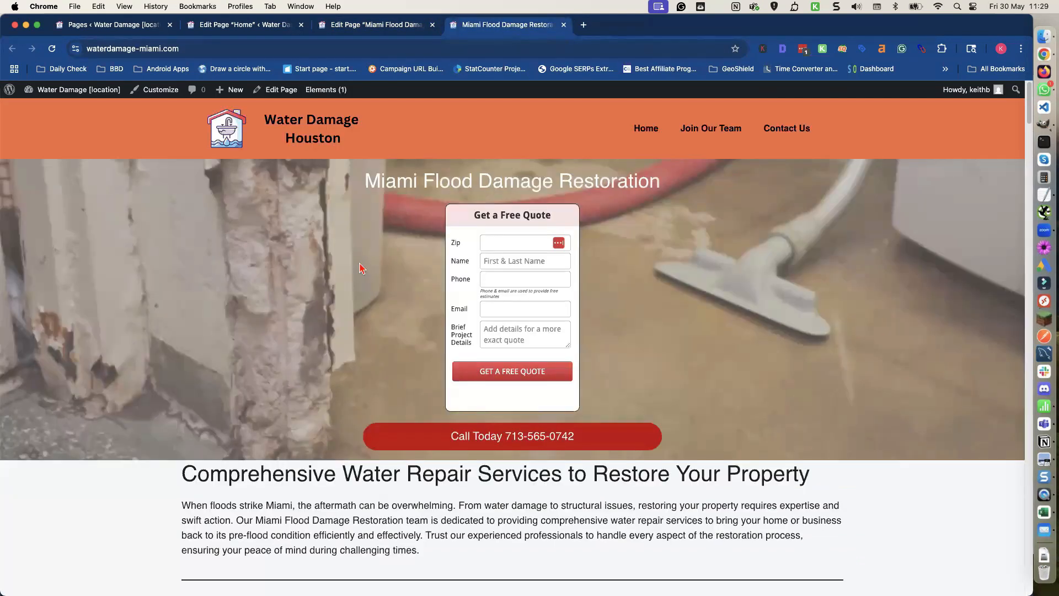
left_click(51, 49)
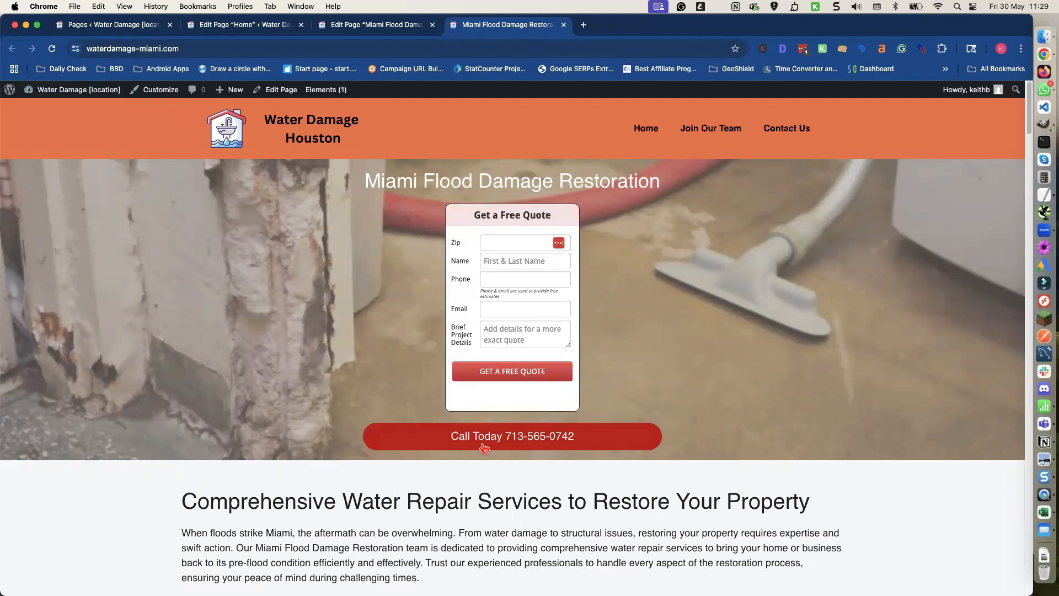
scroll(422, 470, "down", 5)
scroll(422, 470, "down", 4)
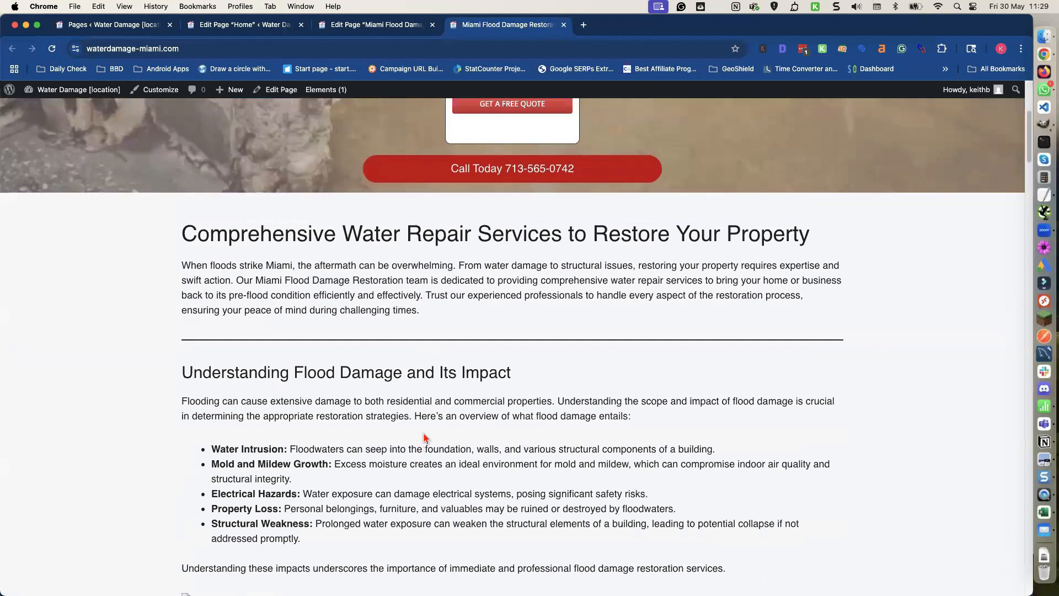
scroll(422, 422, "down", 10)
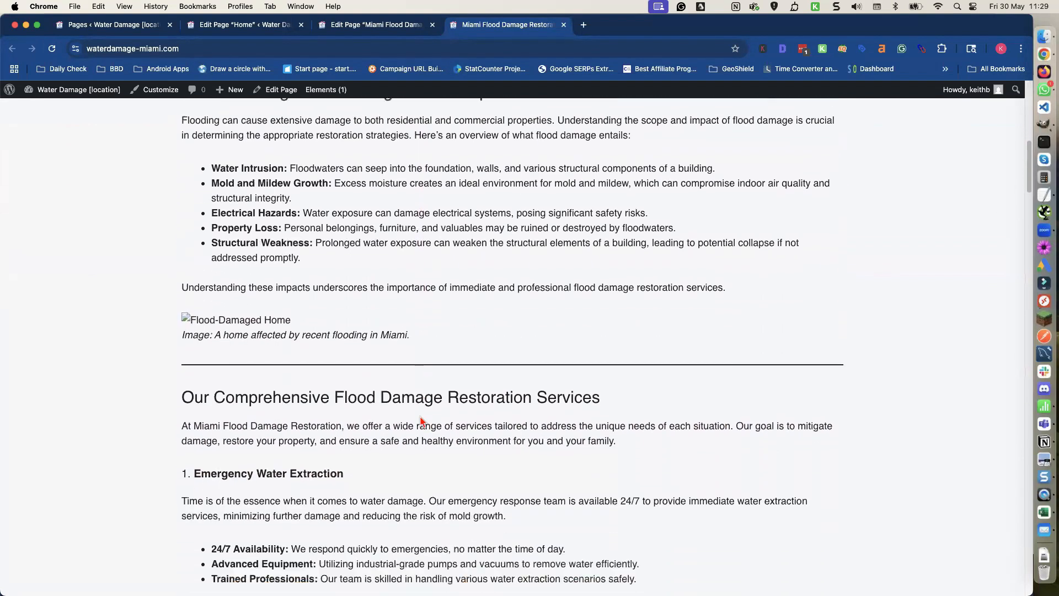
scroll(420, 415, "down", 10)
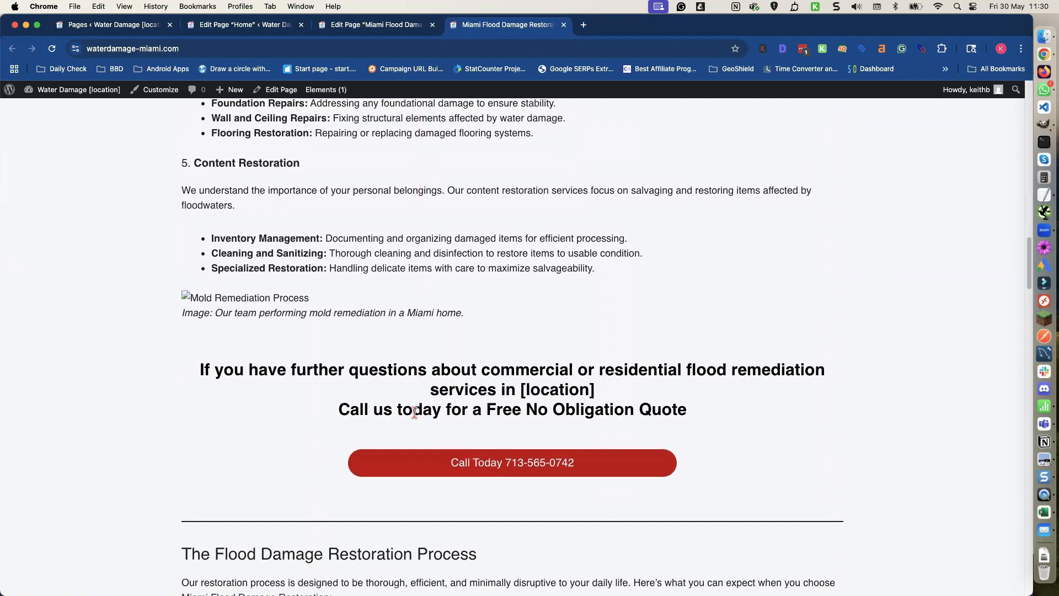
scroll(414, 413, "down", 1)
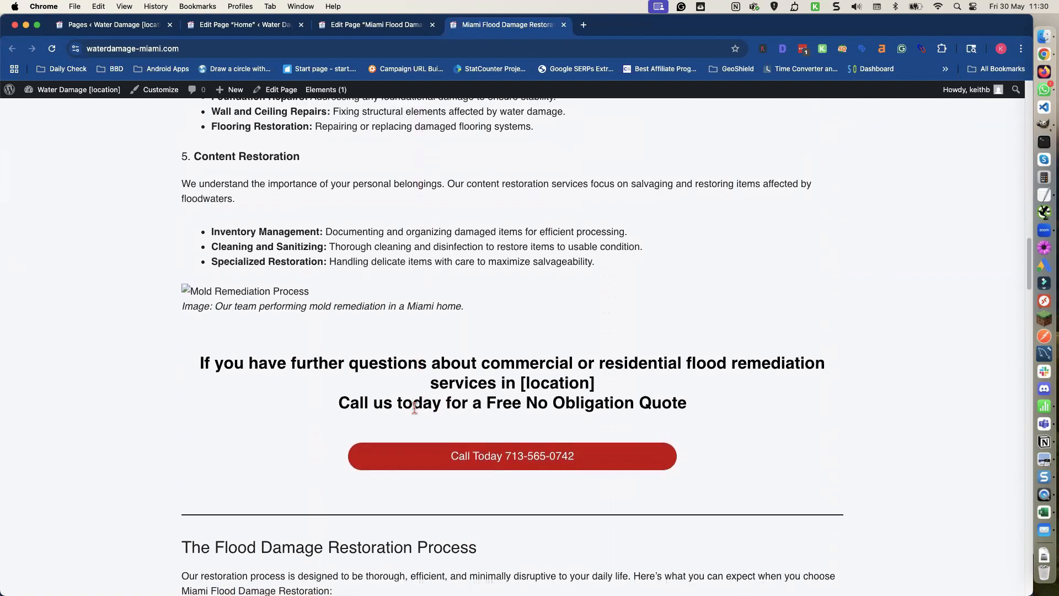
scroll(414, 411, "down", 8)
scroll(416, 416, "down", 11)
scroll(415, 416, "down", 12)
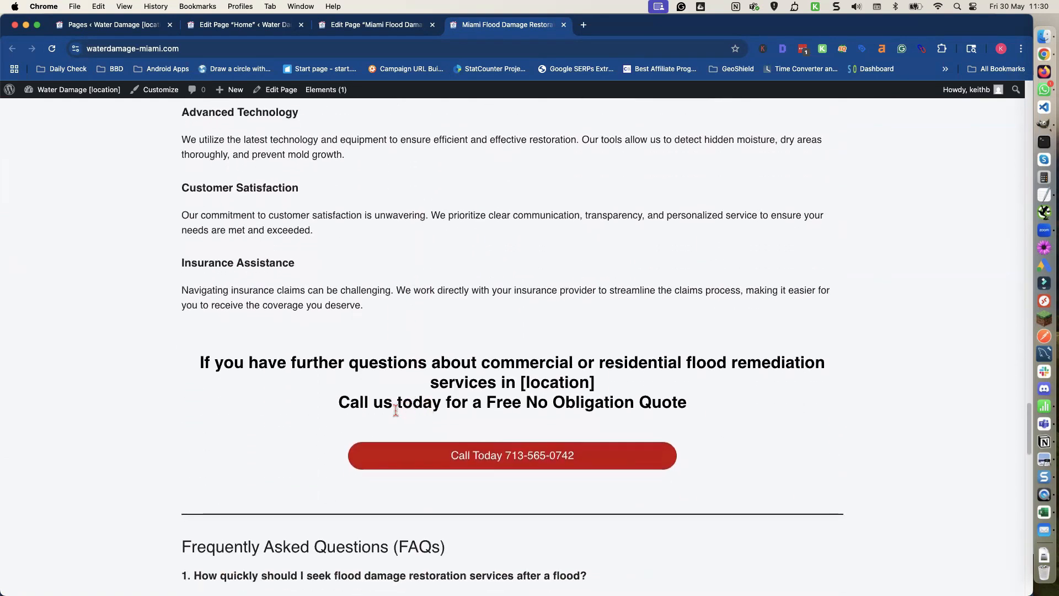
Examine the live homepage's map and nearby-areas section, guarantee, closing call to action and footer, and return to the hero section
scroll(395, 410, "down", 13)
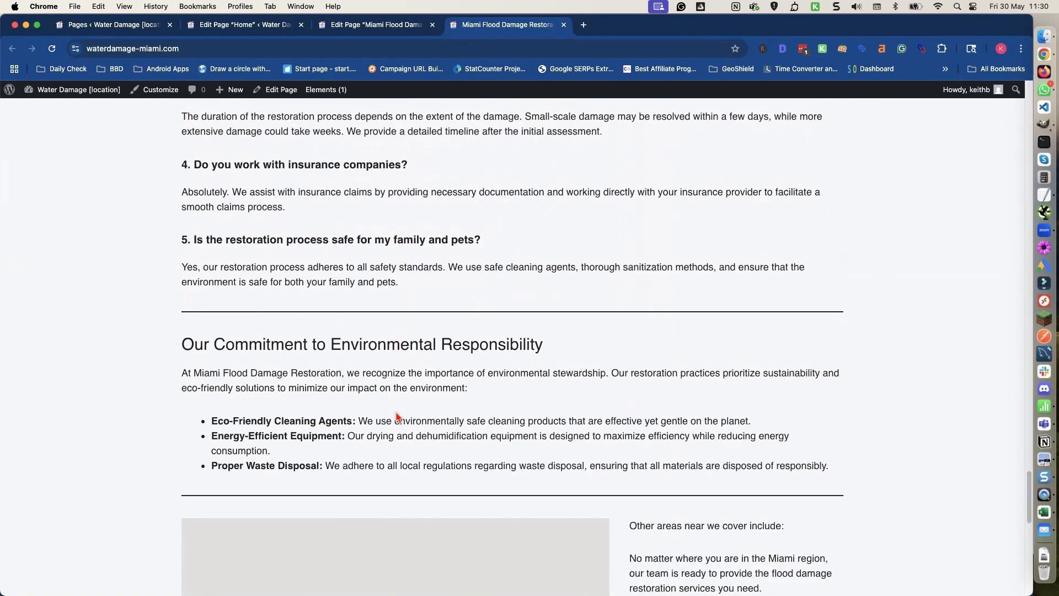
scroll(396, 416, "down", 2)
scroll(397, 417, "down", 2)
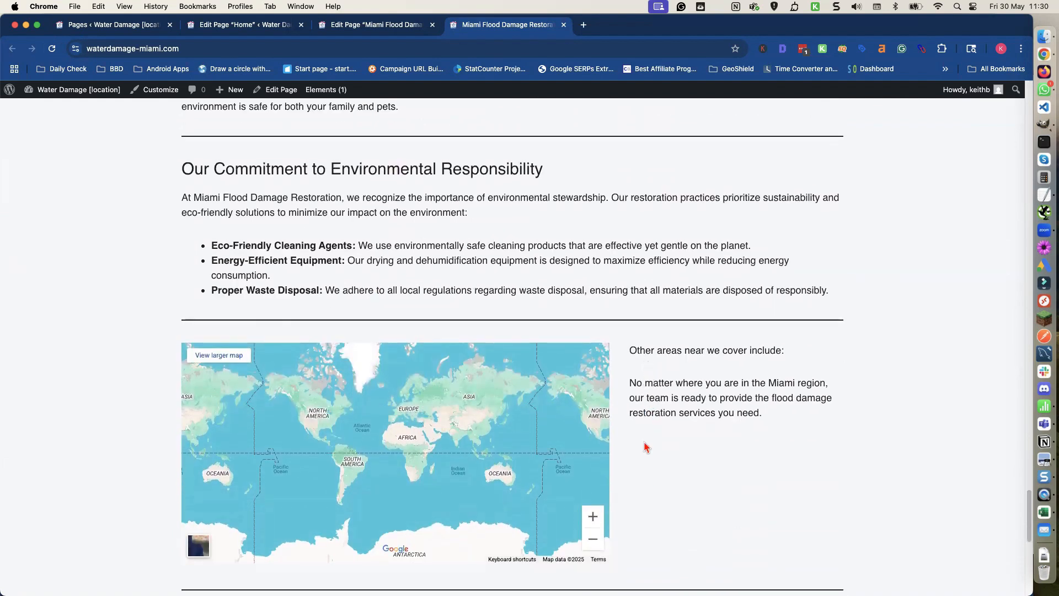
scroll(638, 446, "down", 1)
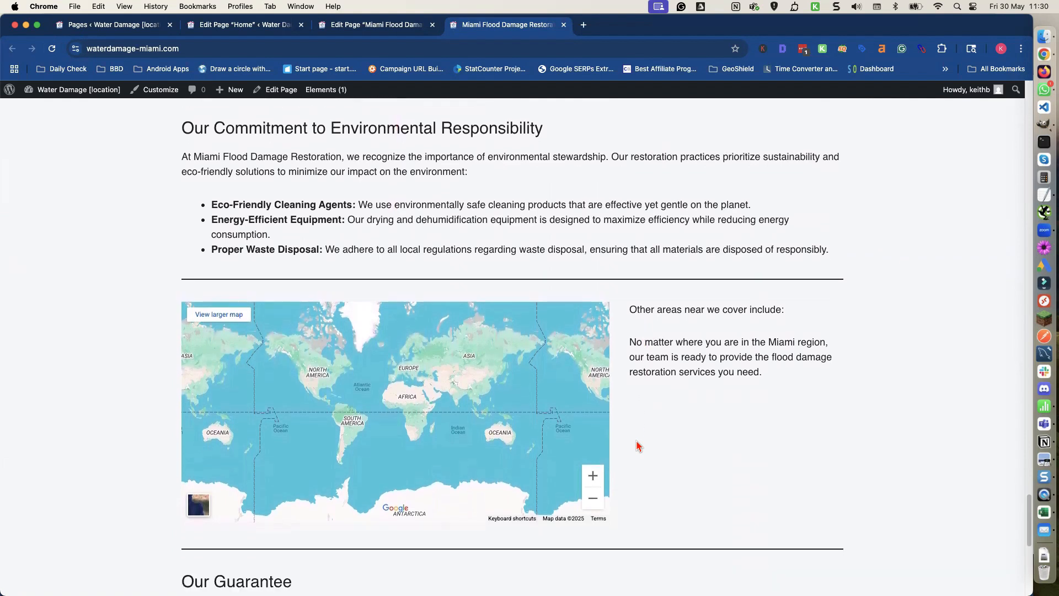
scroll(638, 446, "down", 6)
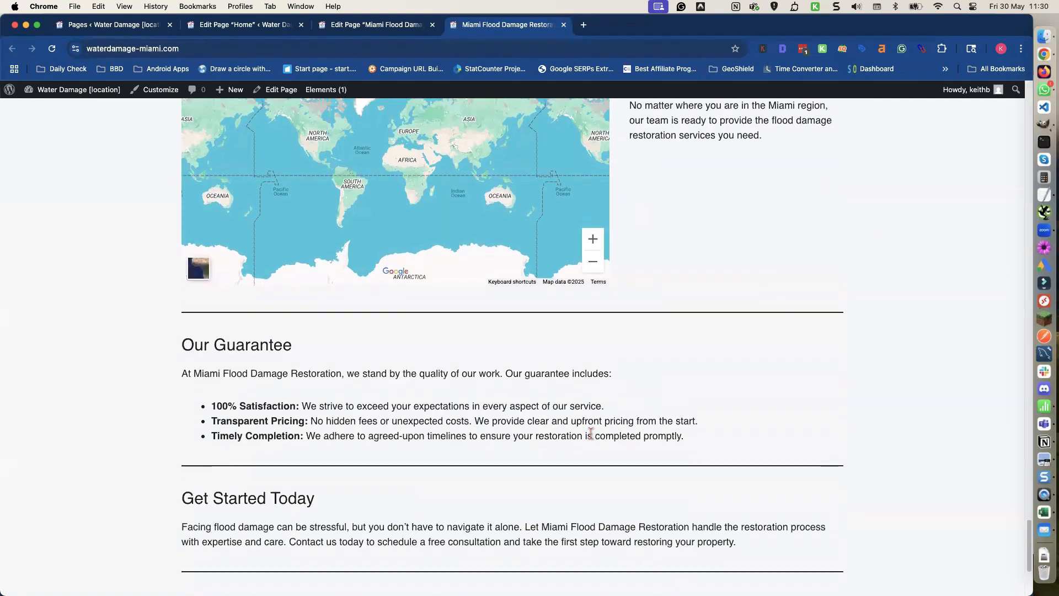
scroll(591, 439, "down", 4)
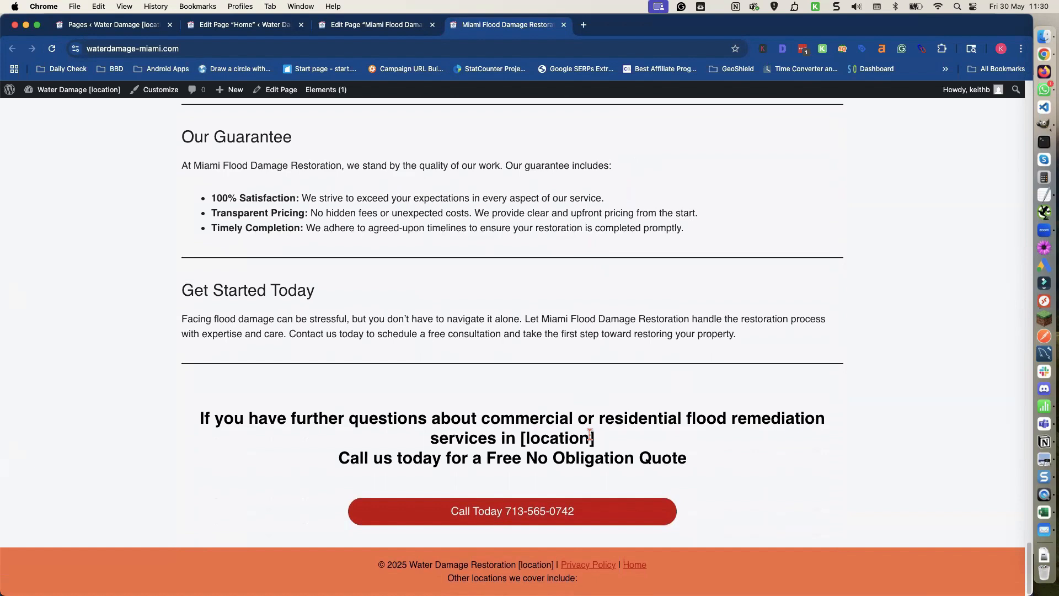
scroll(590, 436, "up", 20)
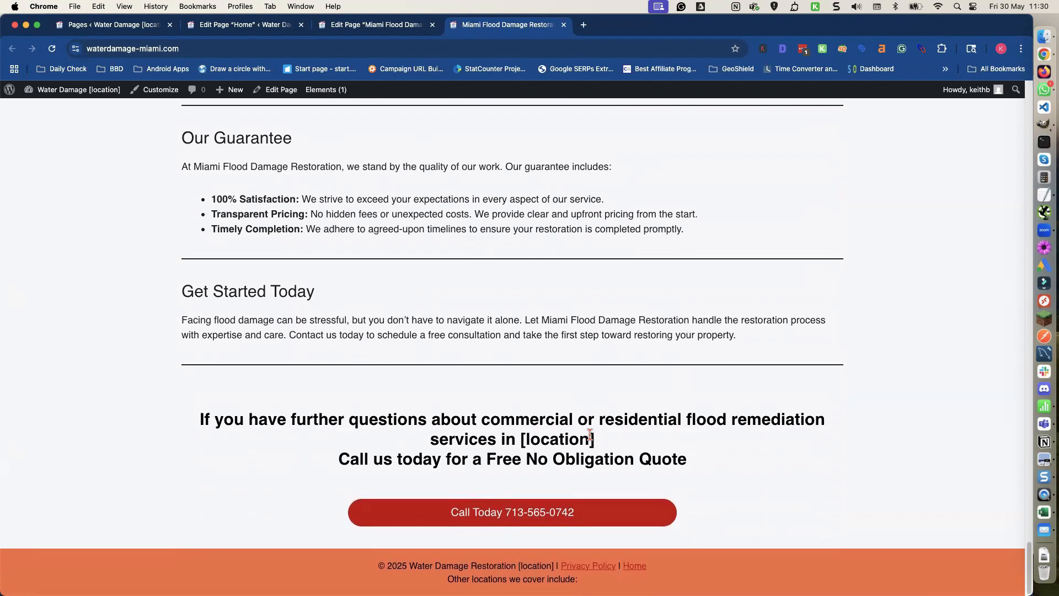
scroll(590, 440, "up", 15)
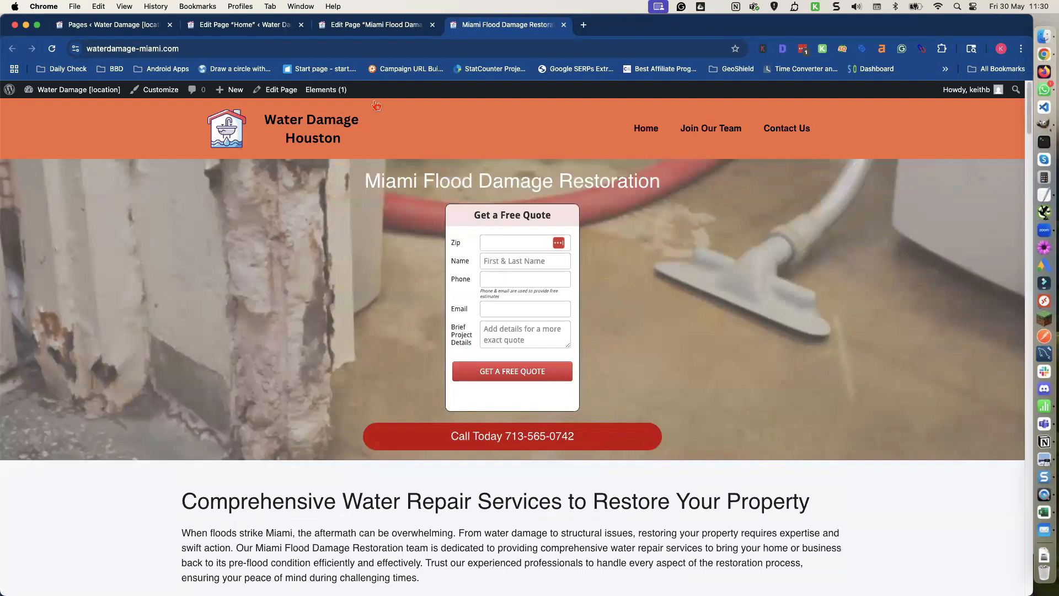
Switch to the original Home page's editor and copy the three-image grid below the "Additional Services" text
left_click(253, 32)
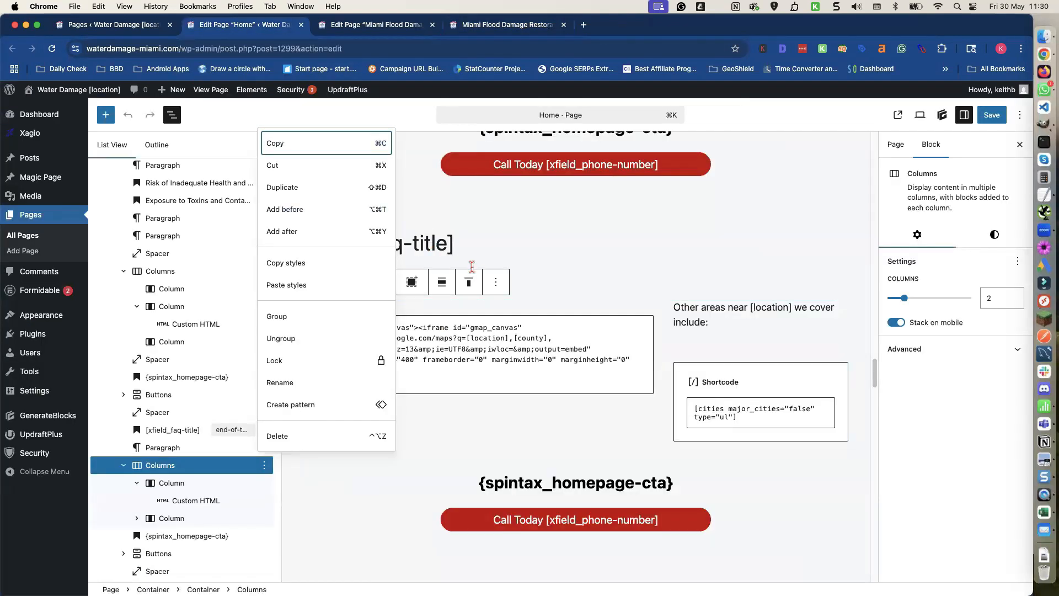
scroll(472, 266, "up", 10)
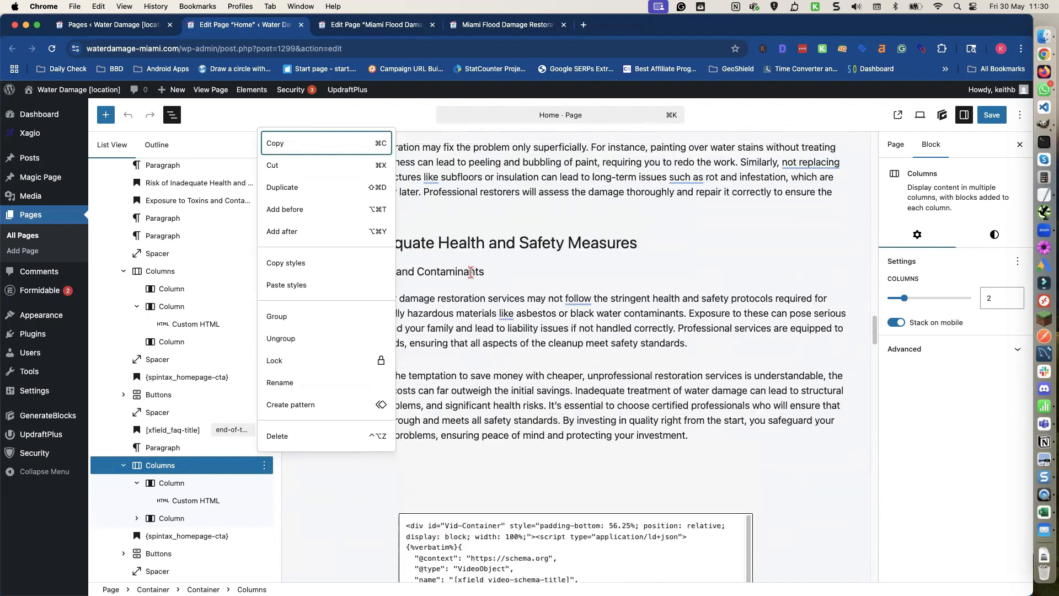
left_click(471, 272)
scroll(471, 271, "up", 5)
left_click(470, 267)
scroll(471, 267, "up", 2)
scroll(471, 268, "up", 8)
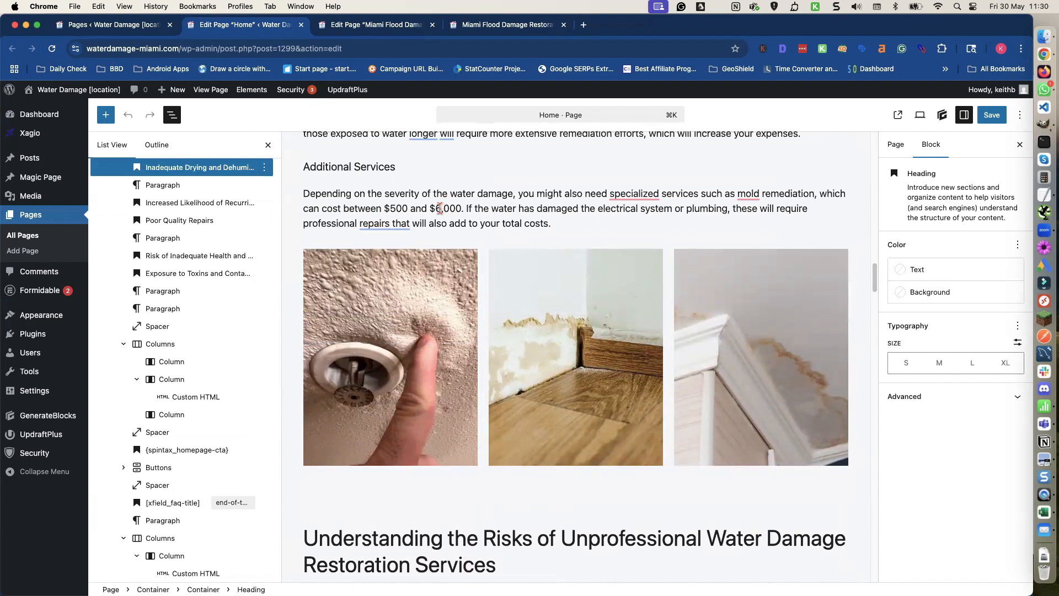
scroll(439, 209, "up", 3)
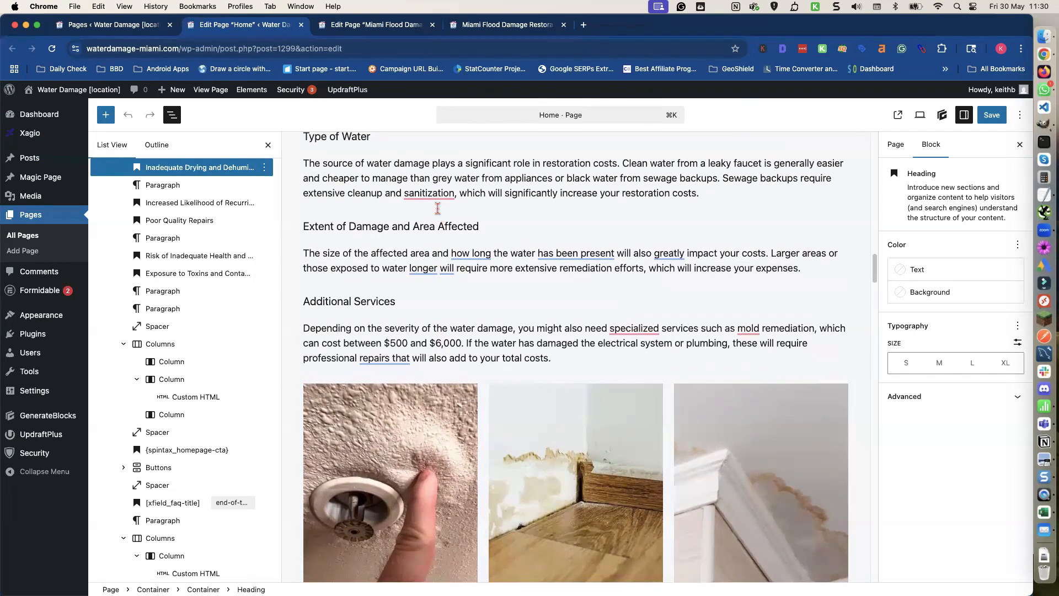
scroll(422, 378, "down", 2)
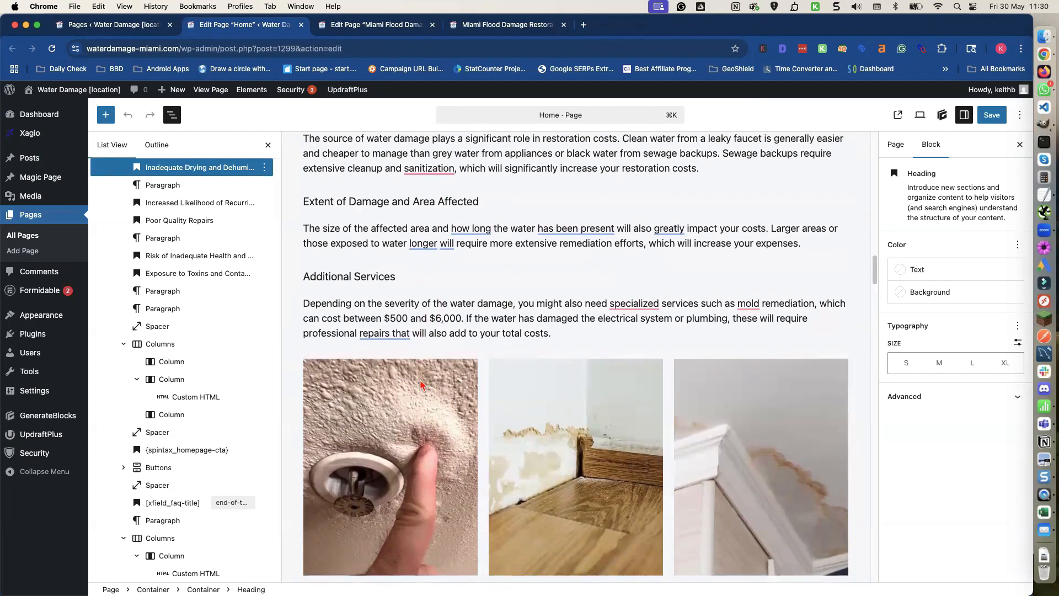
left_click(417, 384)
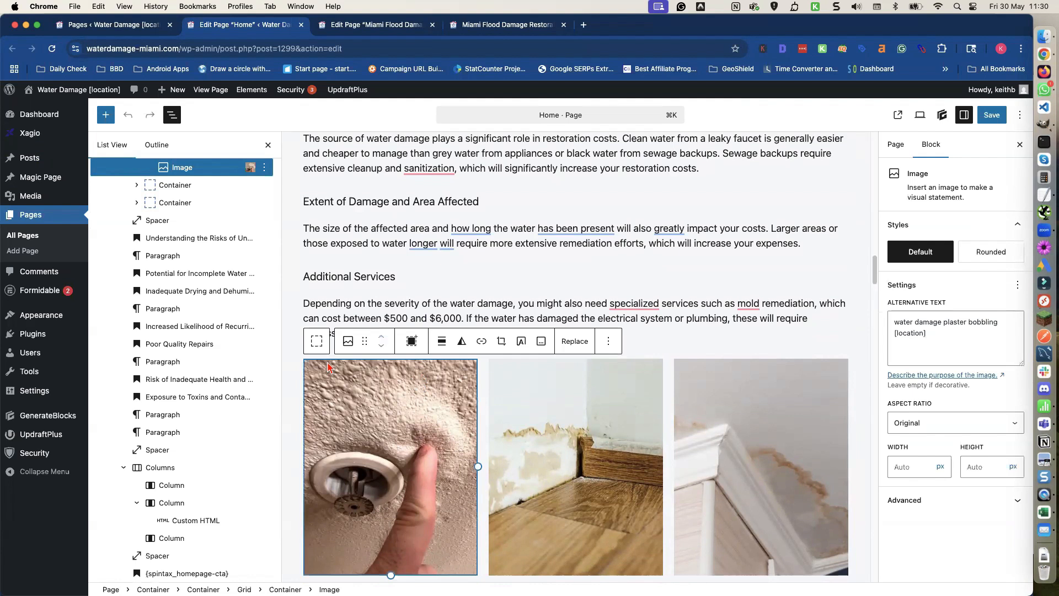
scroll(224, 262, "up", 4)
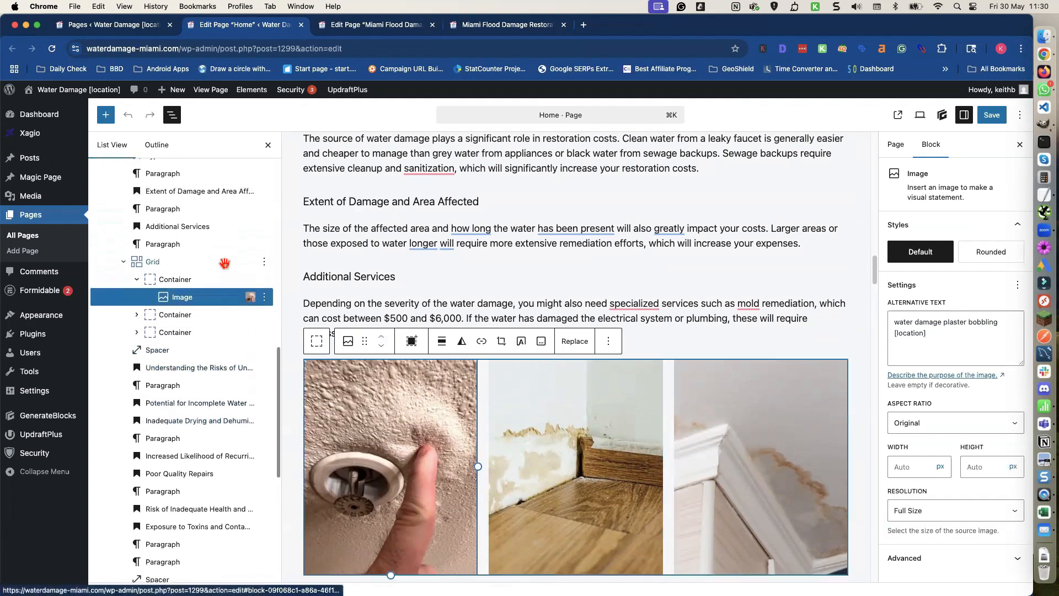
left_click(224, 262)
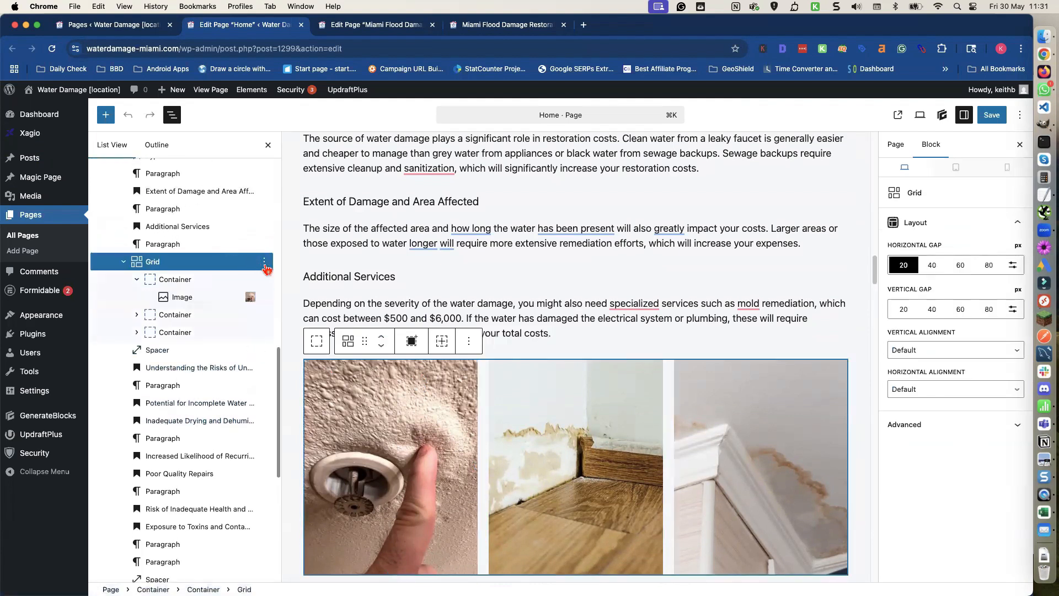
left_click(265, 265)
left_click(277, 290)
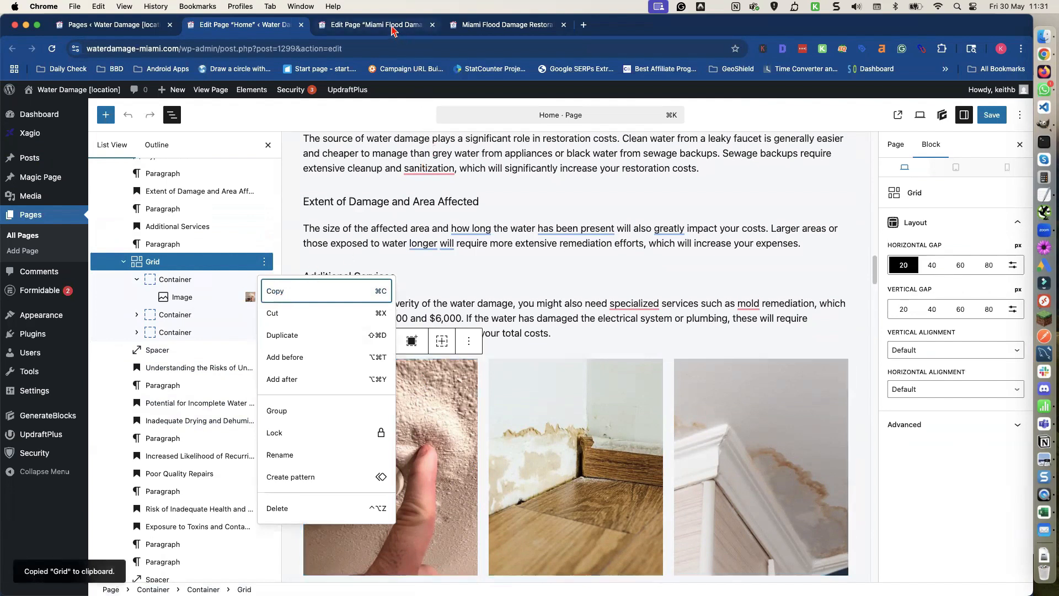
On the Miami Flood Damage Restoration page, add a block before the "Flood-Damaged Home" image paragraph and paste the three-image grid there
left_click(393, 31)
scroll(458, 262, "up", 20)
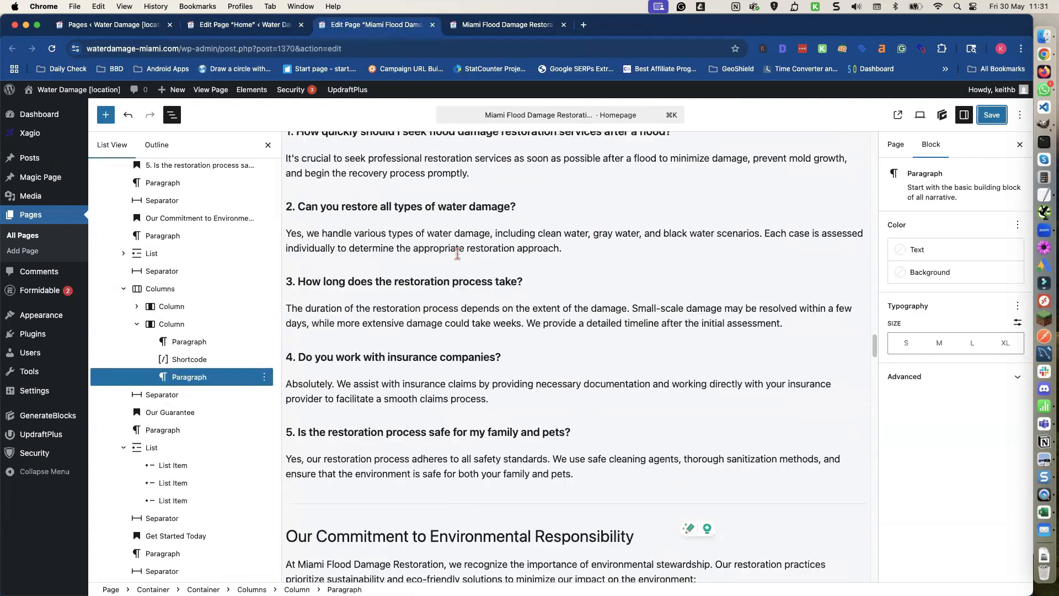
scroll(455, 252, "up", 20)
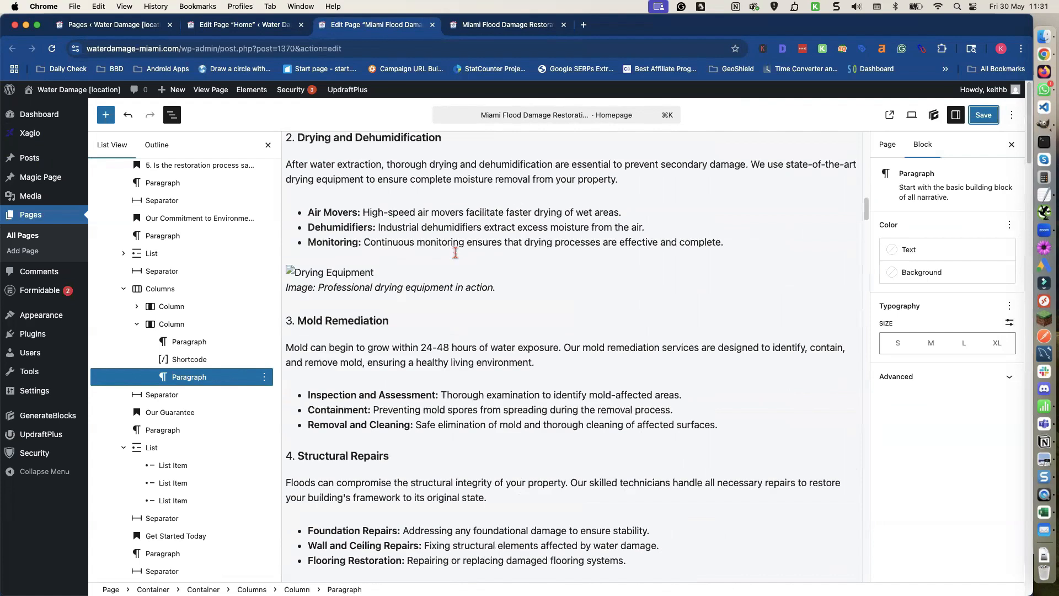
scroll(453, 253, "down", 10)
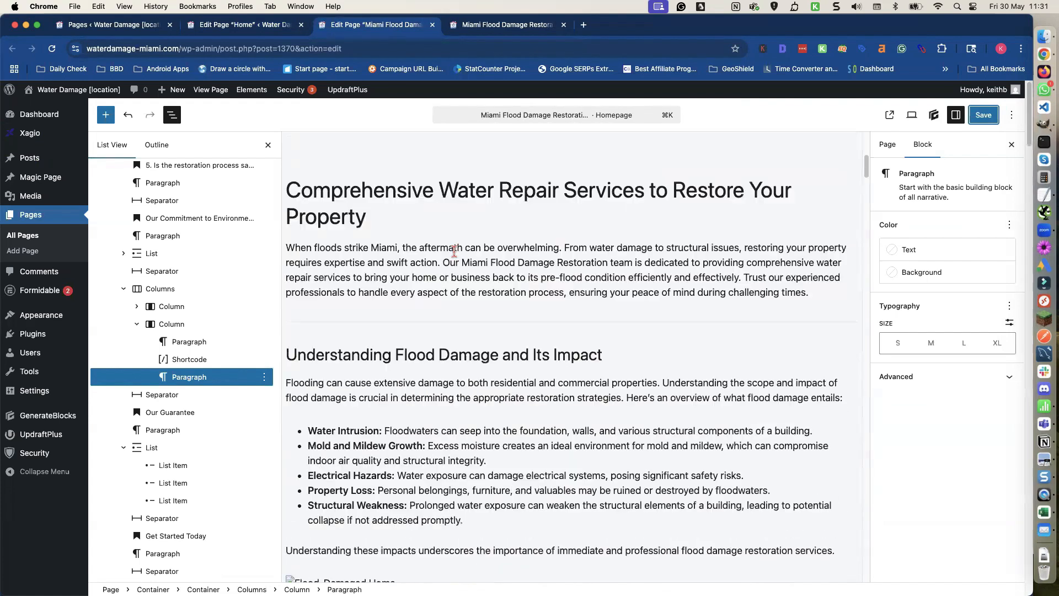
scroll(464, 253, "down", 5)
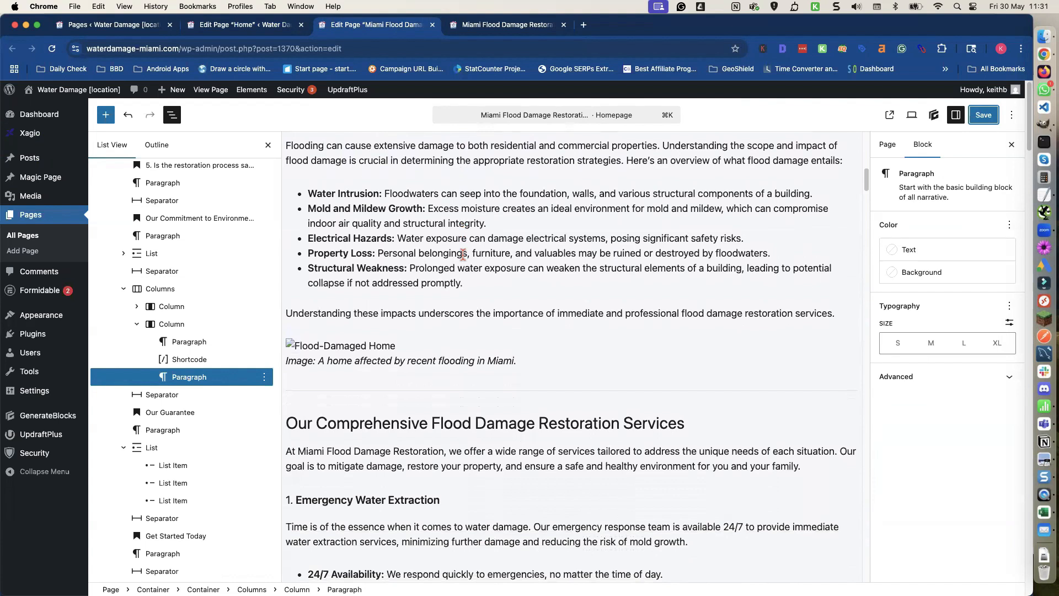
scroll(463, 253, "down", 2)
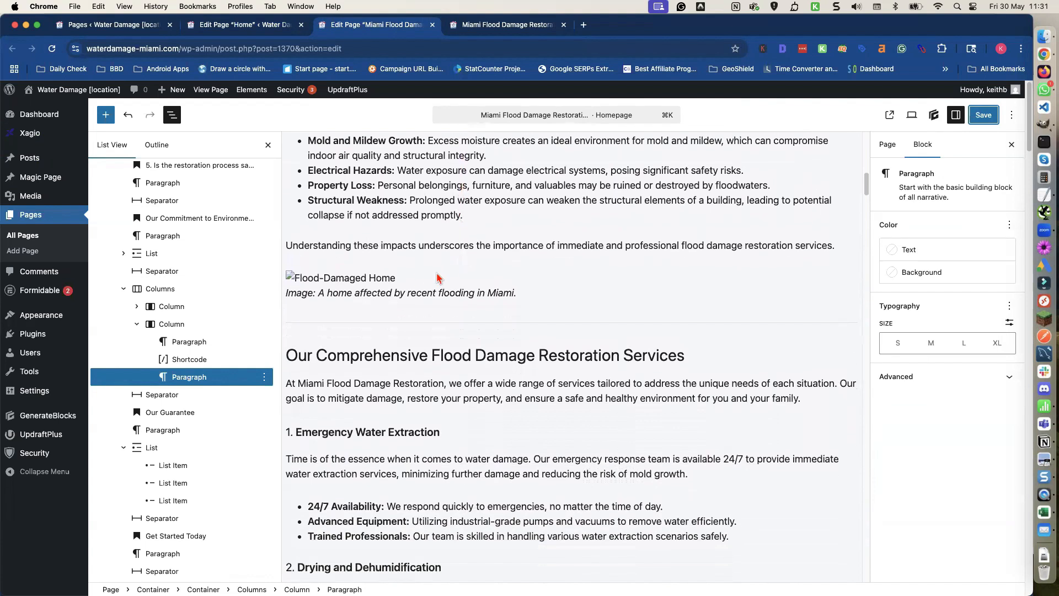
left_click(404, 283)
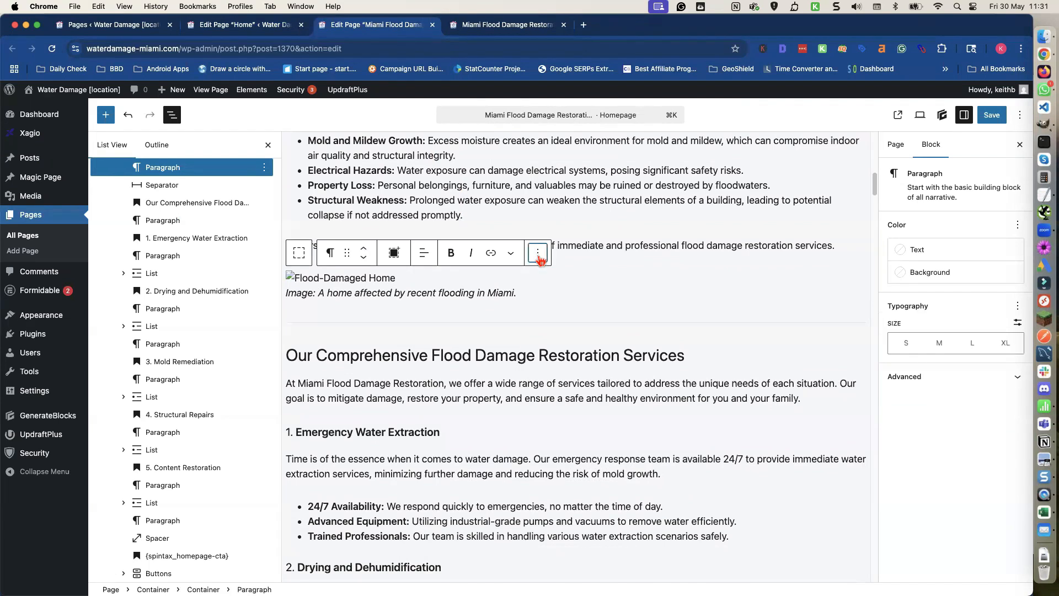
left_click(538, 253)
left_click(553, 352)
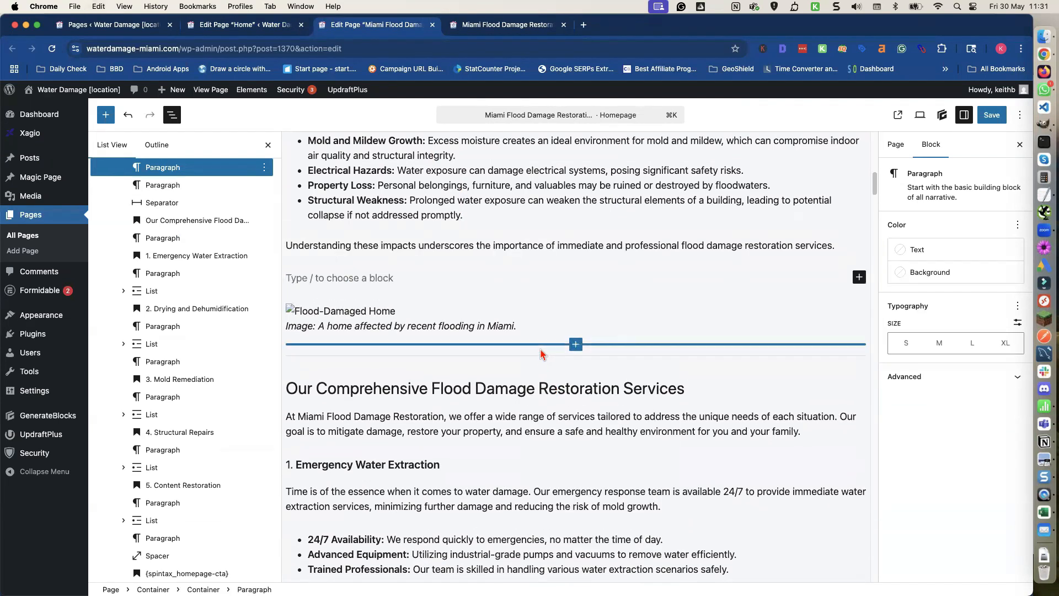
key("super+v")
Delete the paragraph with the broken "Flood-Damaged Home" image and its caption below the image grid
scroll(535, 352, "down", 3)
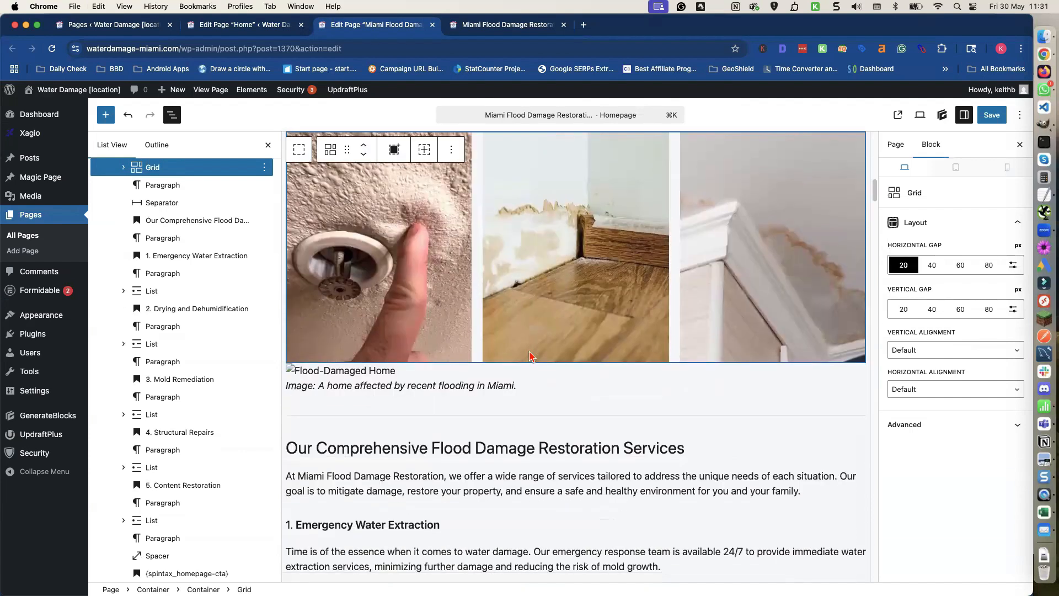
scroll(530, 356, "down", 2)
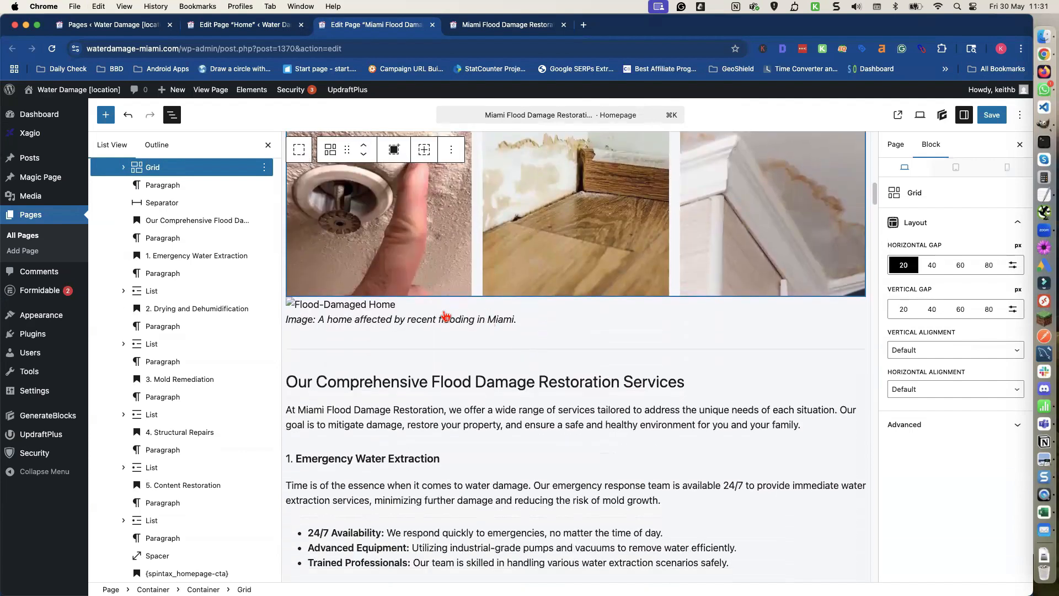
left_click(446, 317)
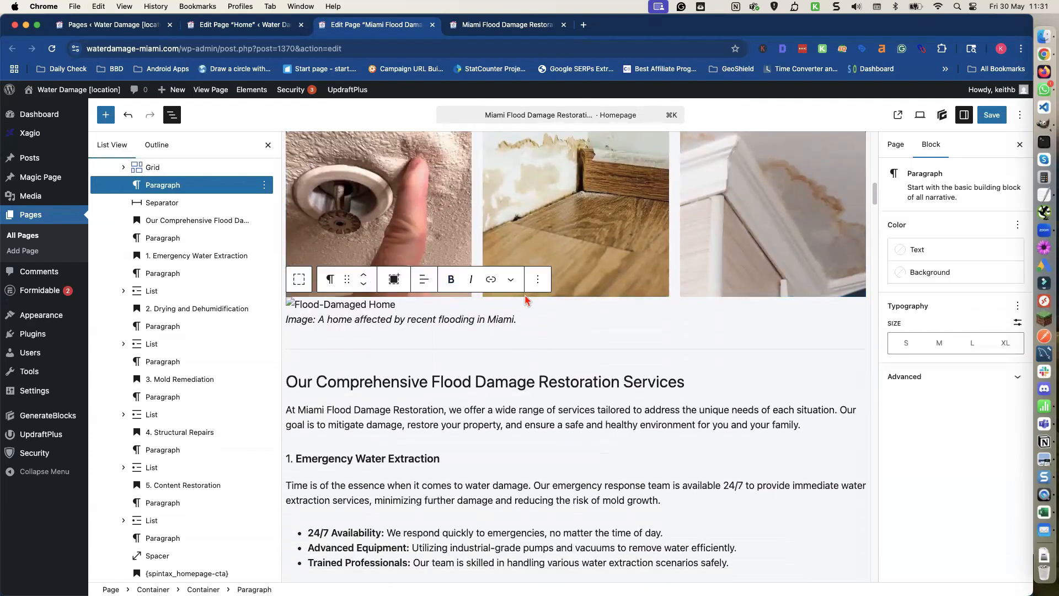
left_click(538, 279)
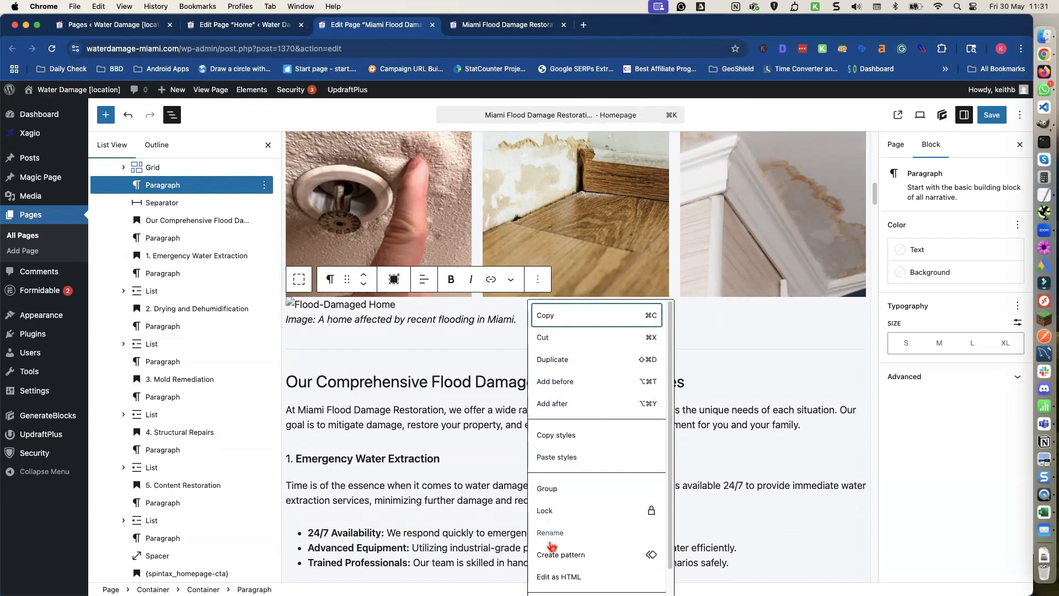
scroll(552, 547, "down", 1)
left_click(550, 581)
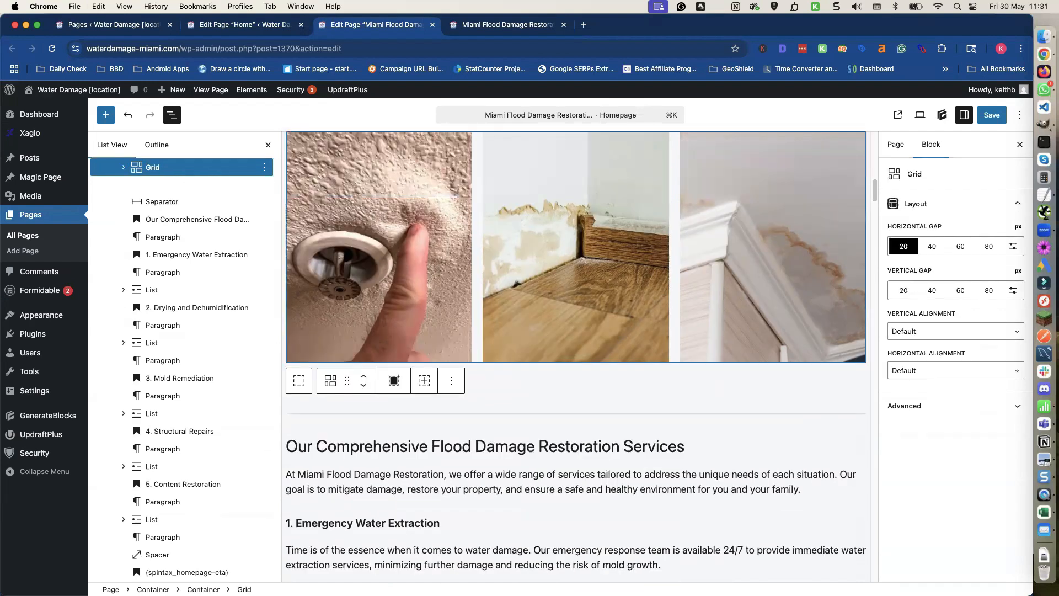
Add an Image block before the paragraph with the broken "Drying Equipment" image under "2. Drying and Dehumidification"
scroll(544, 339, "up", 3)
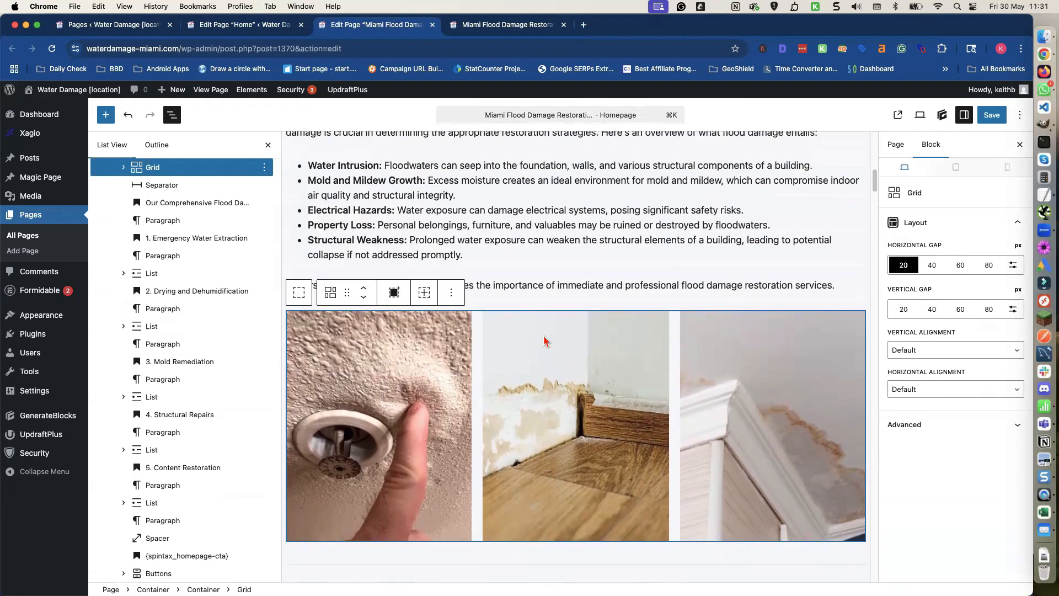
scroll(544, 341, "down", 3)
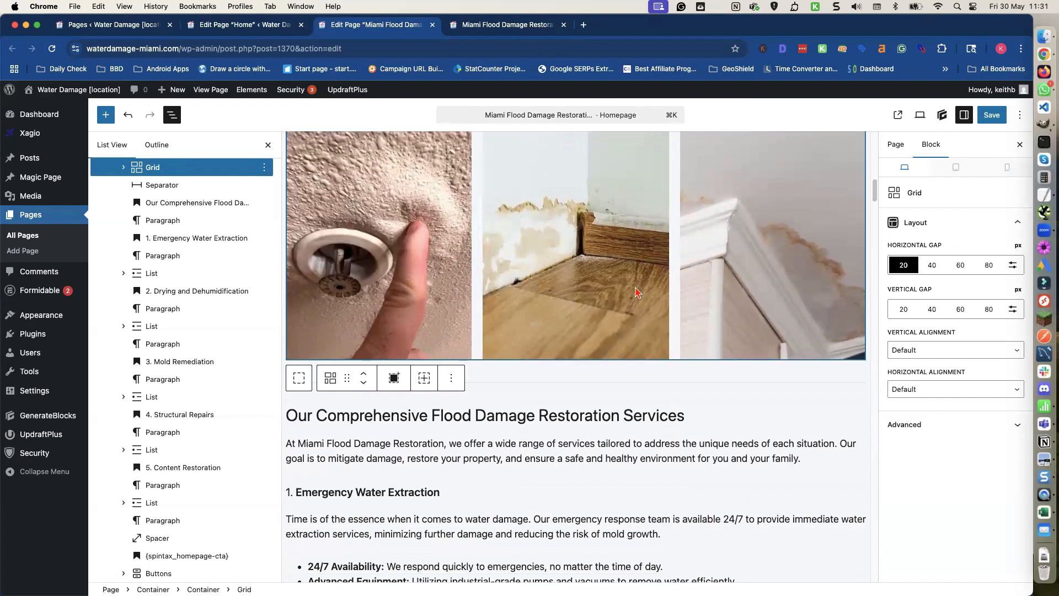
scroll(612, 304, "down", 10)
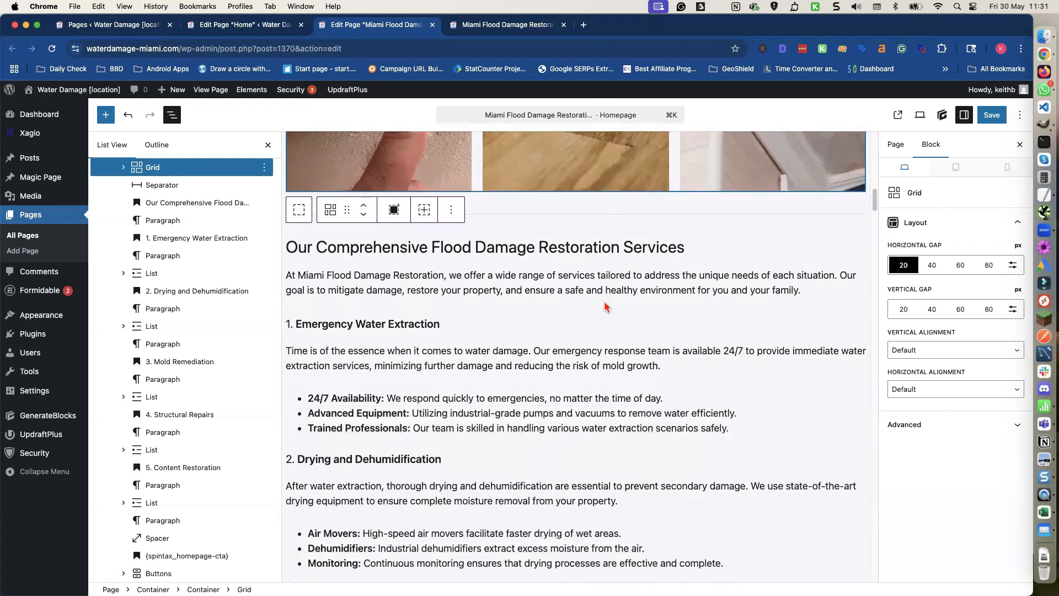
scroll(606, 306, "down", 4)
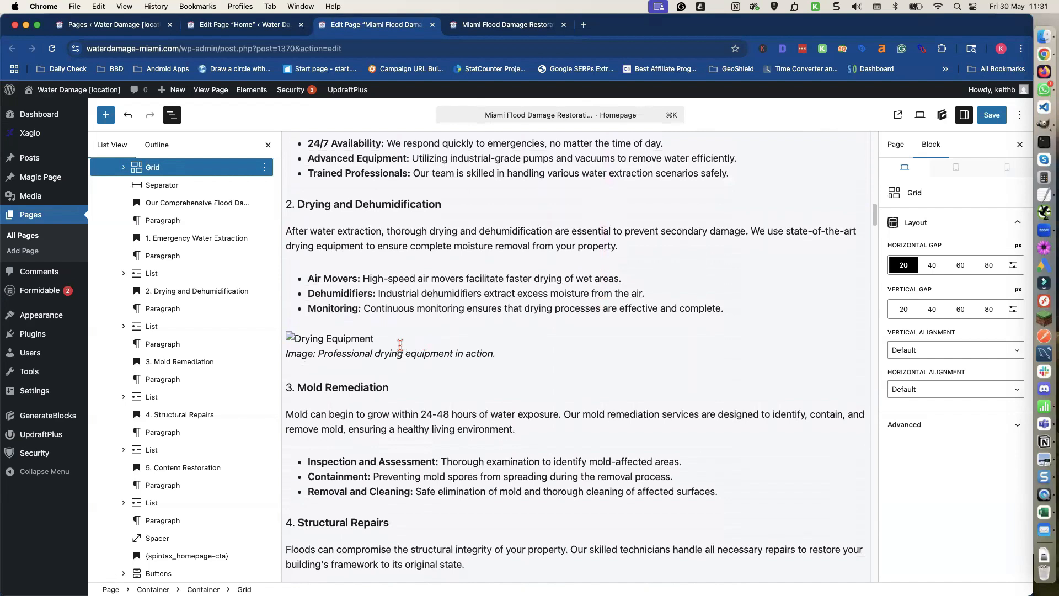
left_click(395, 343)
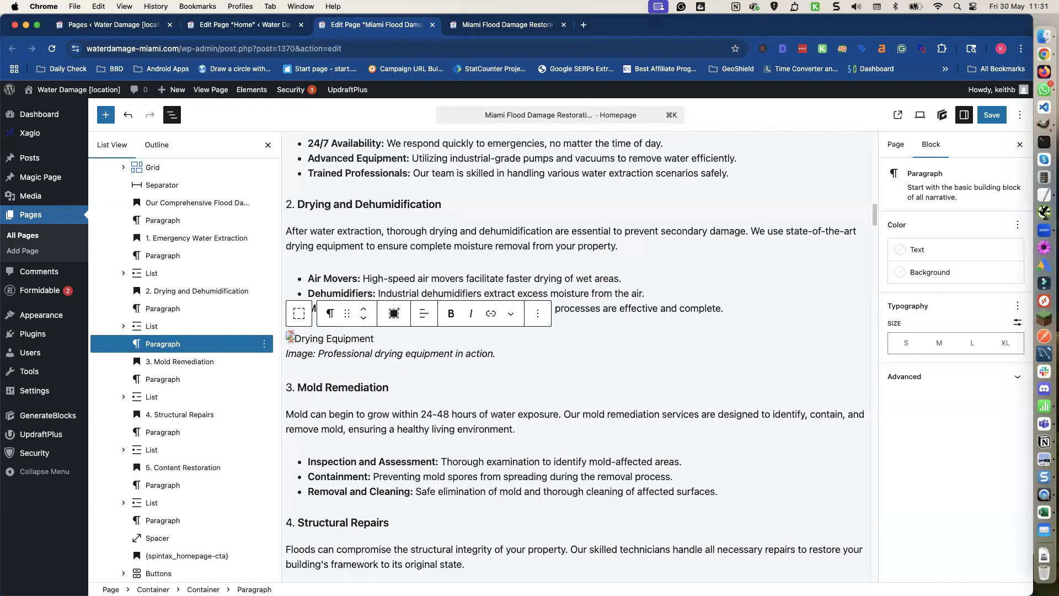
left_click(538, 315)
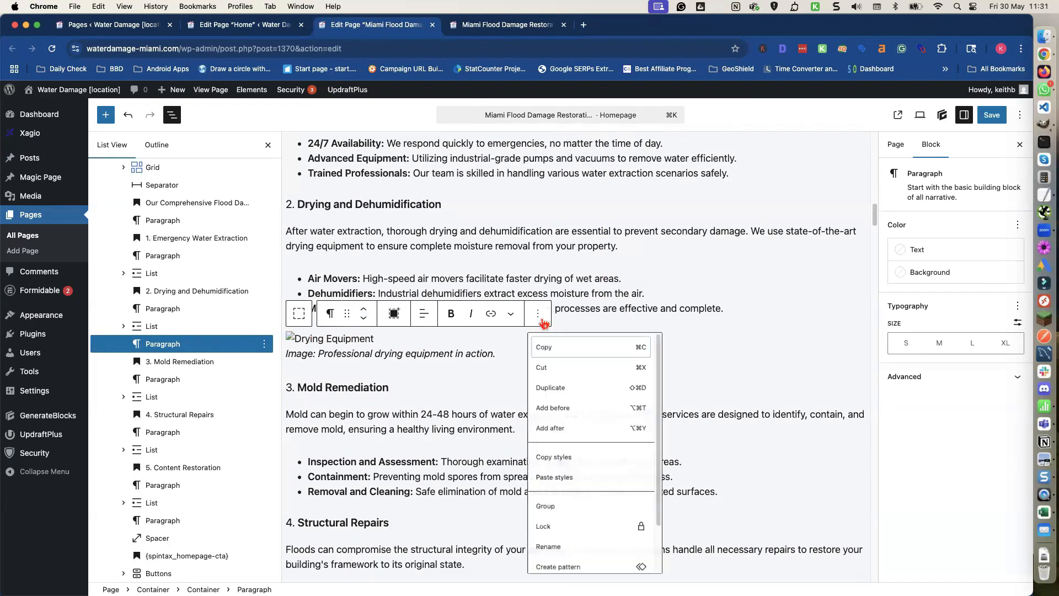
left_click(551, 418)
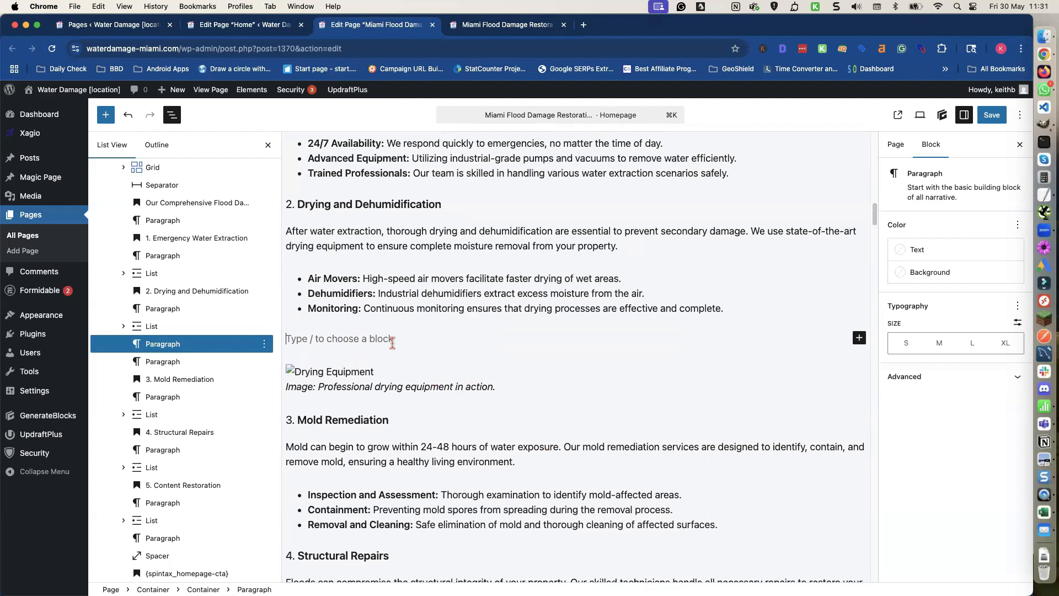
type("/ima")
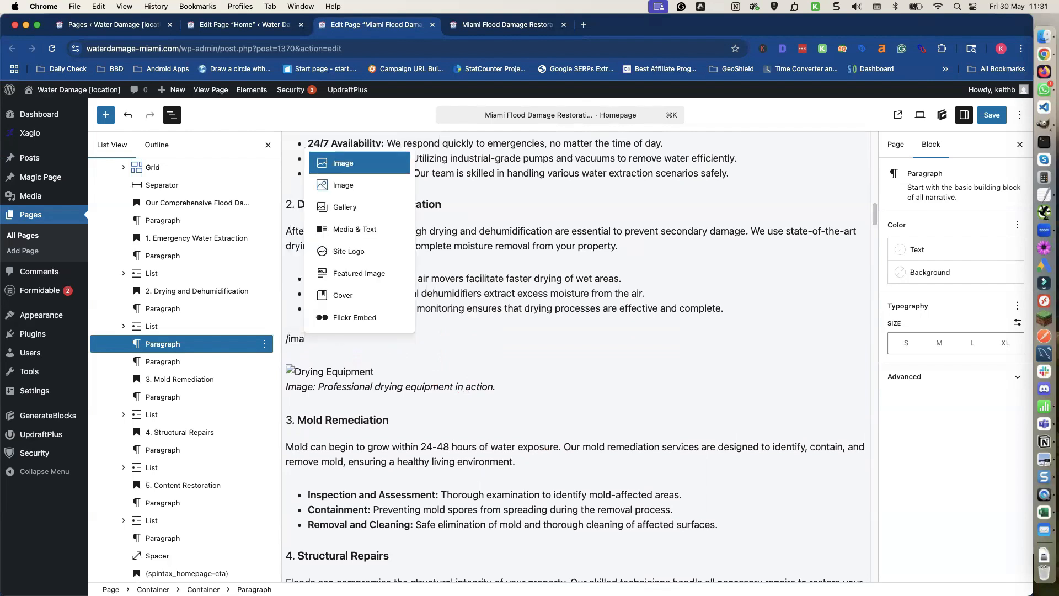
left_click(354, 168)
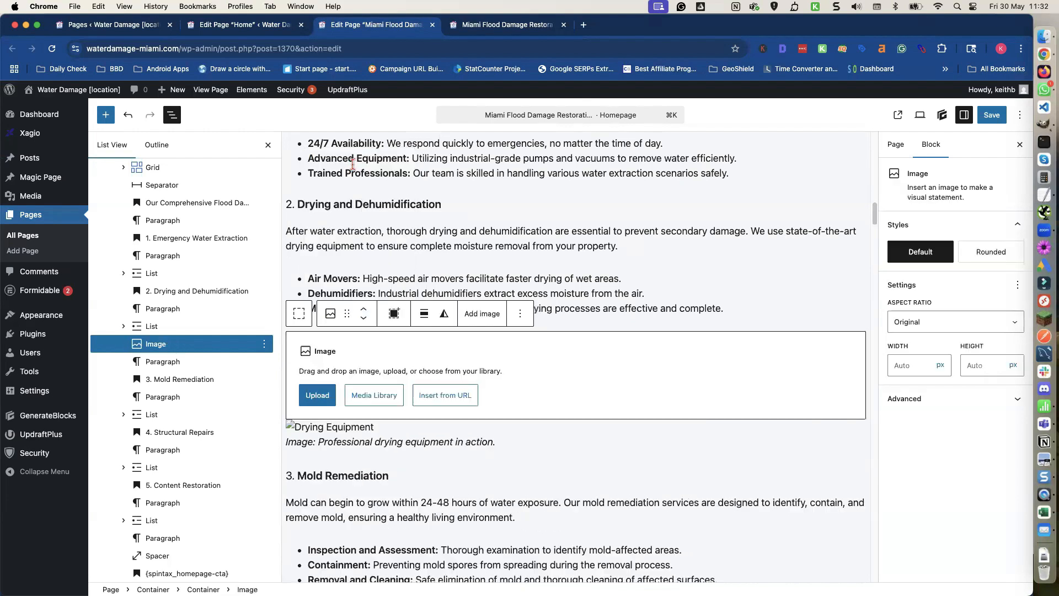
Fill the new Image block with the media library's blue drying-room photo, Water_Damage_restoration_Miami_0002-480x320-1.jpg
left_click(379, 398)
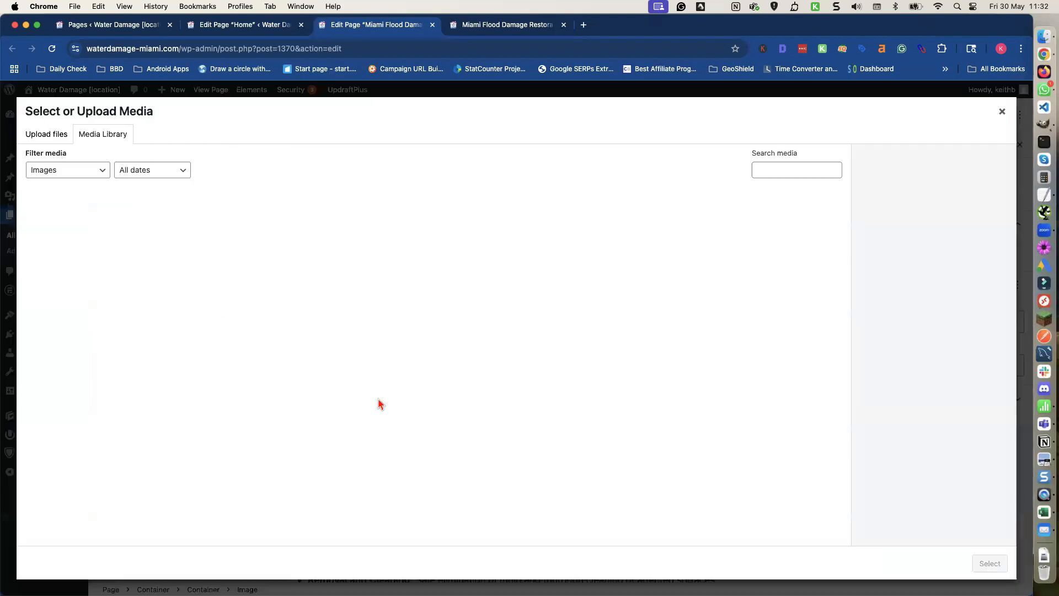
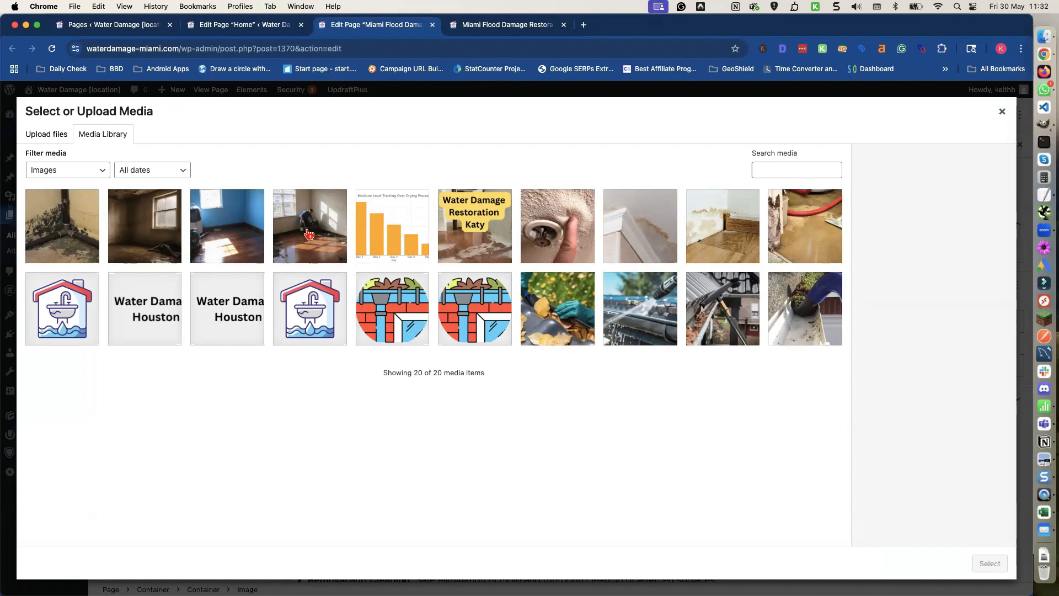
left_click(248, 234)
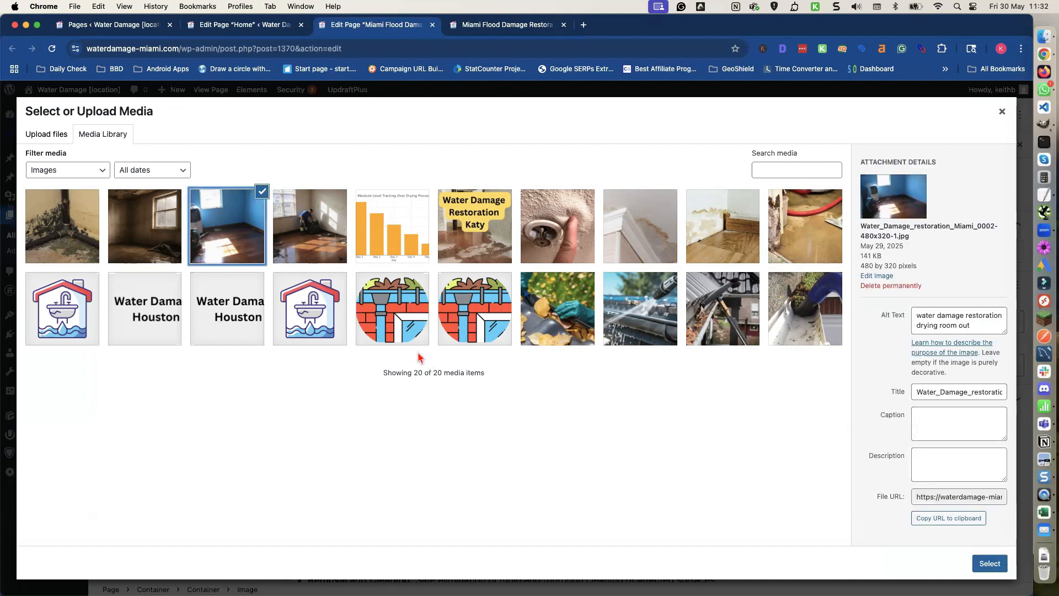
left_click(978, 565)
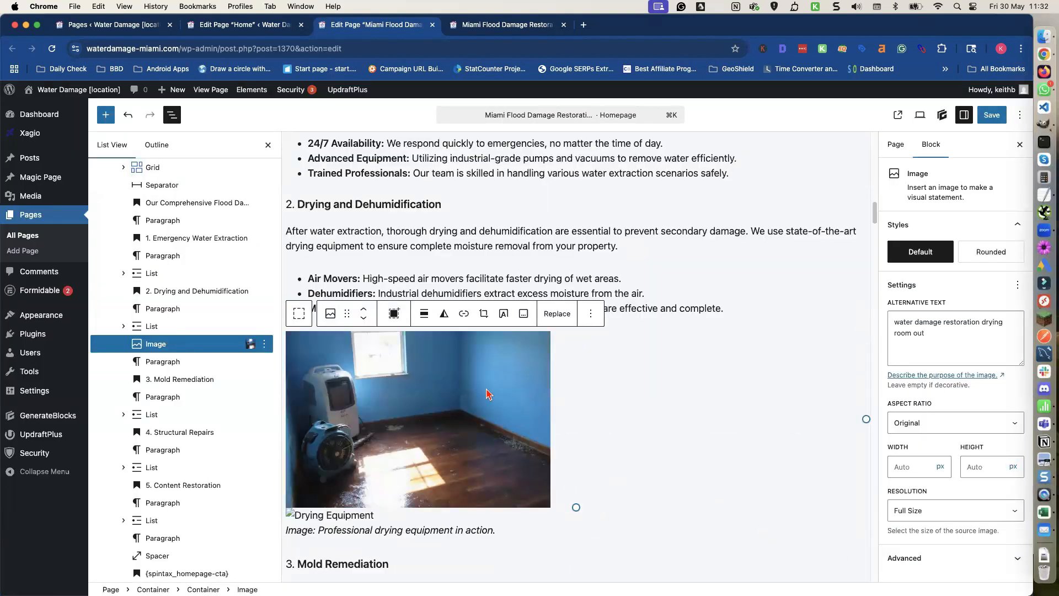
Delete the paragraph with the broken "Drying Equipment" image and its caption below the new photo
scroll(477, 397, "down", 2)
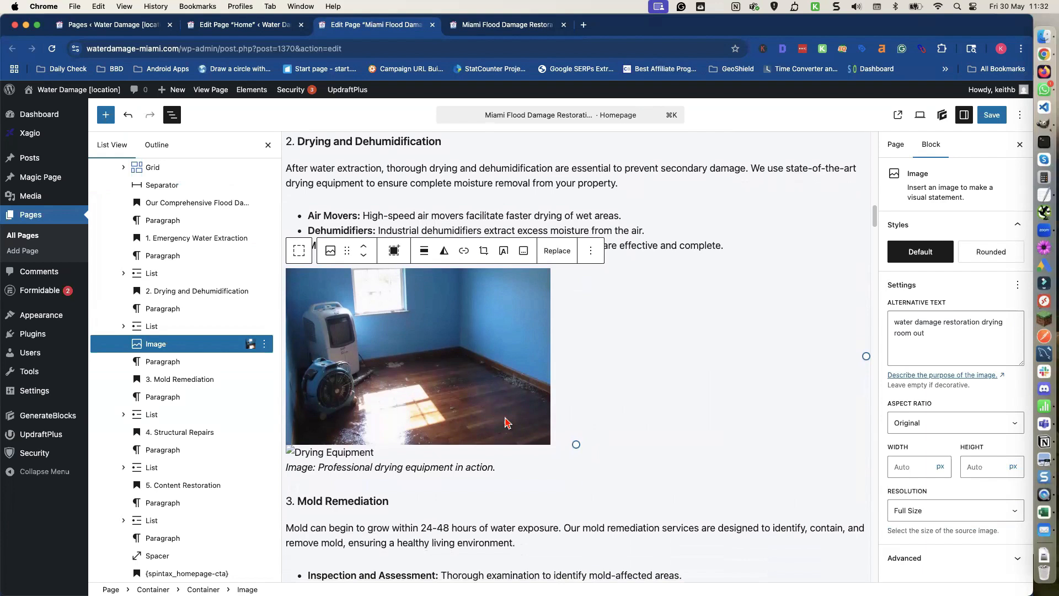
left_click(519, 457)
left_click(538, 428)
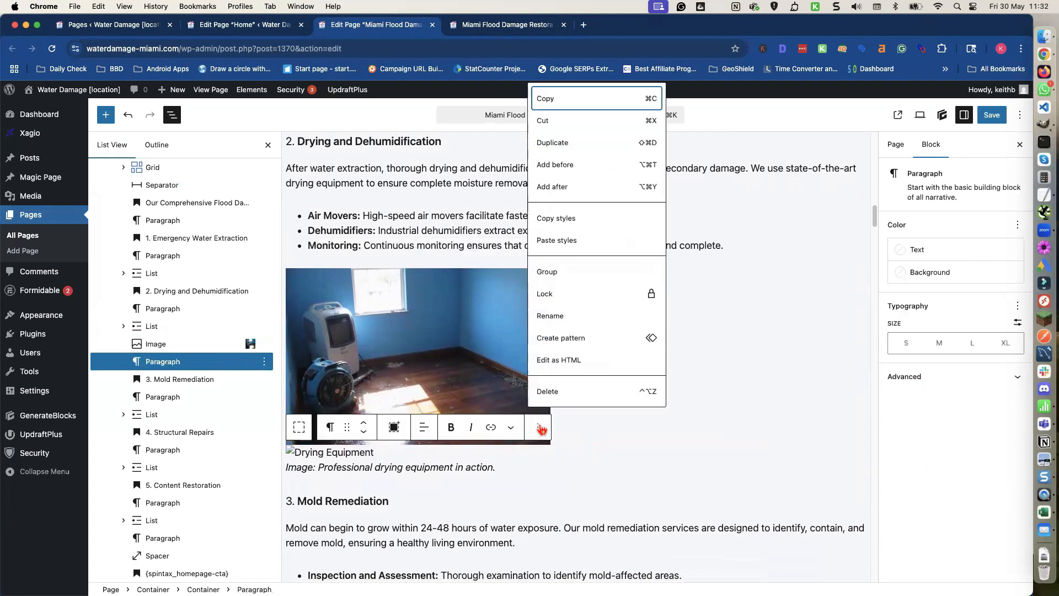
left_click(556, 393)
Add a block after the "3. Mold Remediation" heading and make it a Spacer
scroll(553, 411, "down", 1)
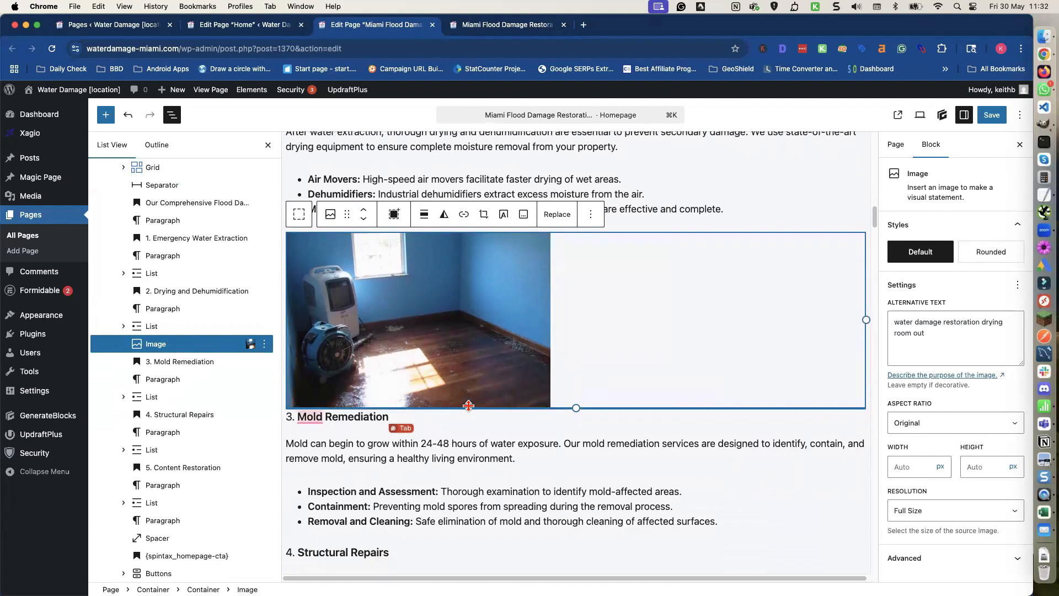
left_click(372, 418)
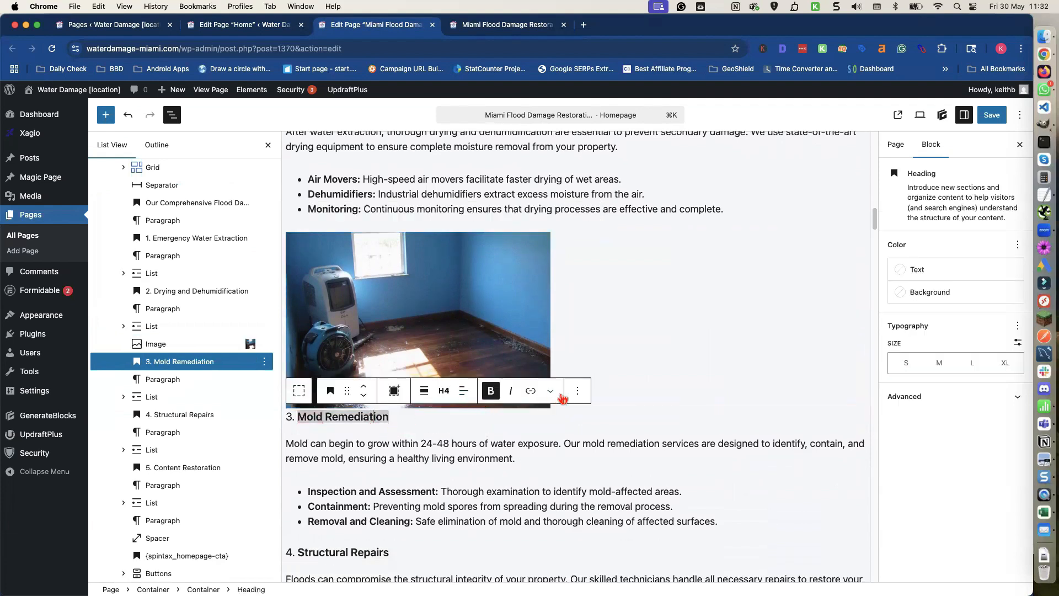
left_click(577, 392)
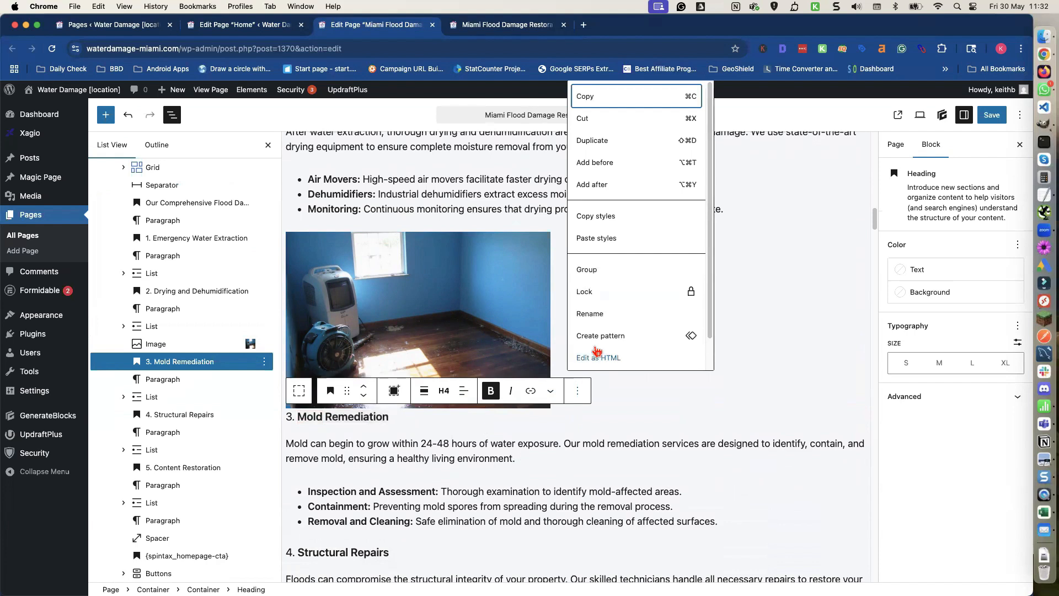
left_click(588, 182)
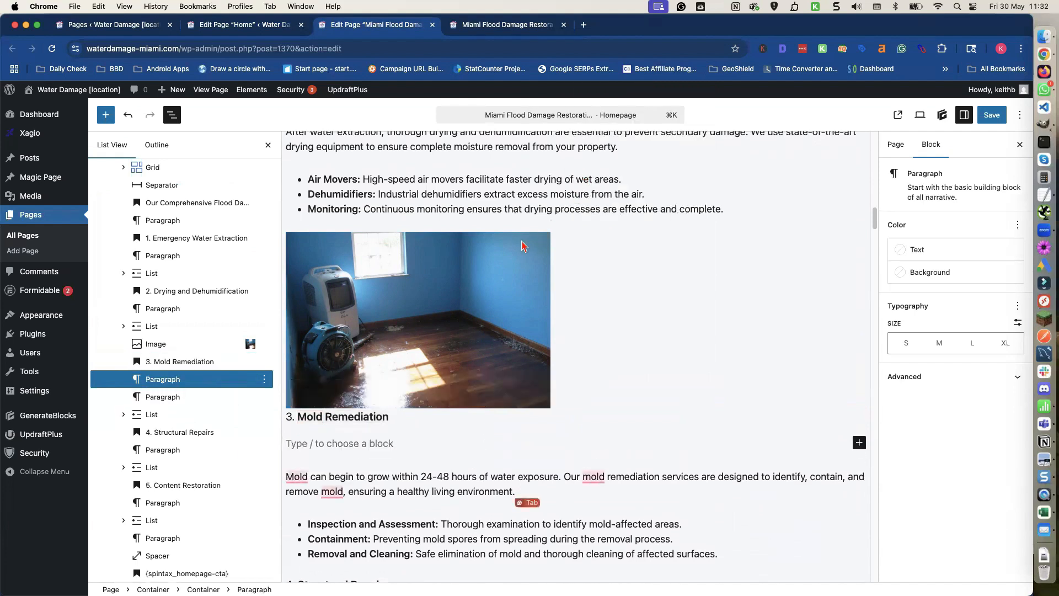
type("/spacer")
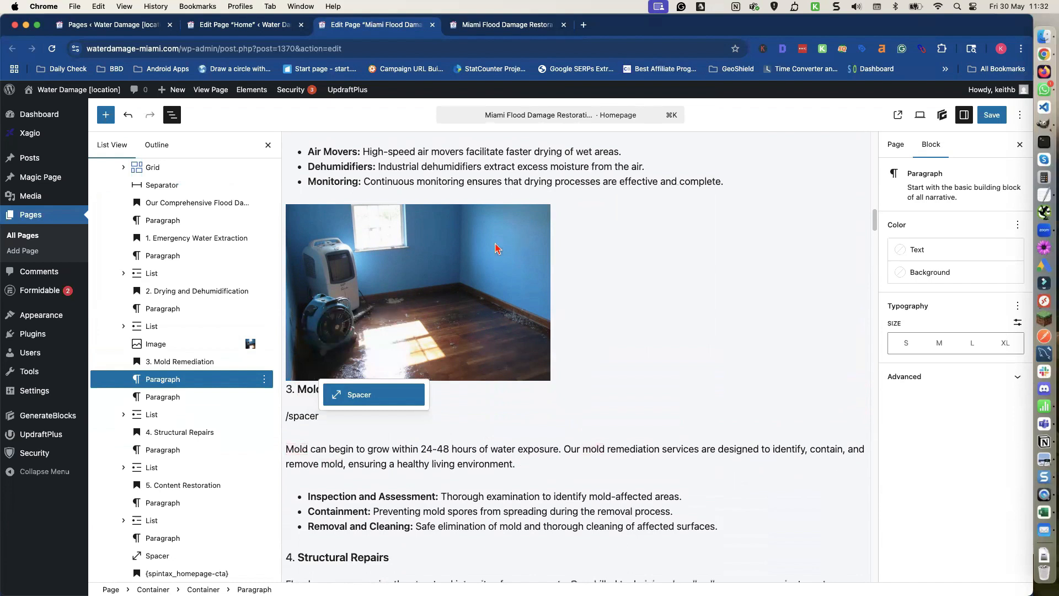
left_click(364, 394)
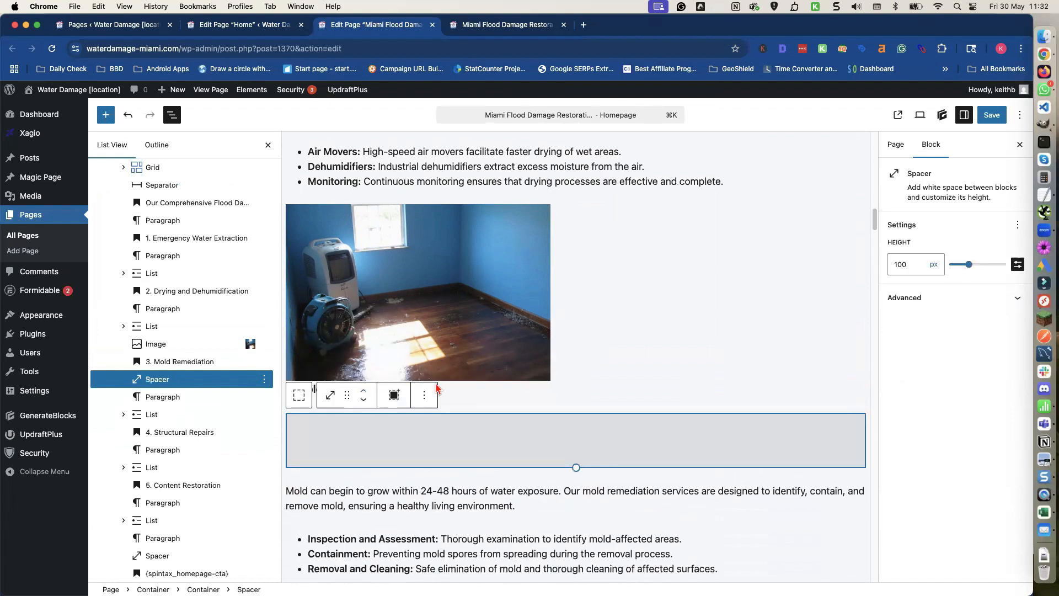
Set the spacer's height to 20 px and move it above the "3. Mold Remediation" heading, directly below the image
double_click(901, 261)
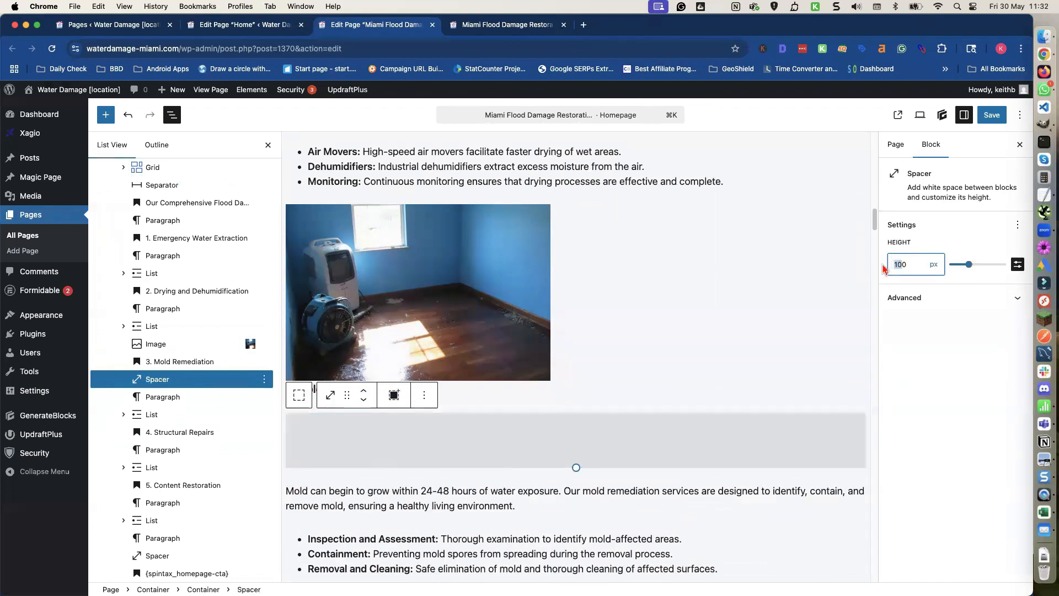
type("20")
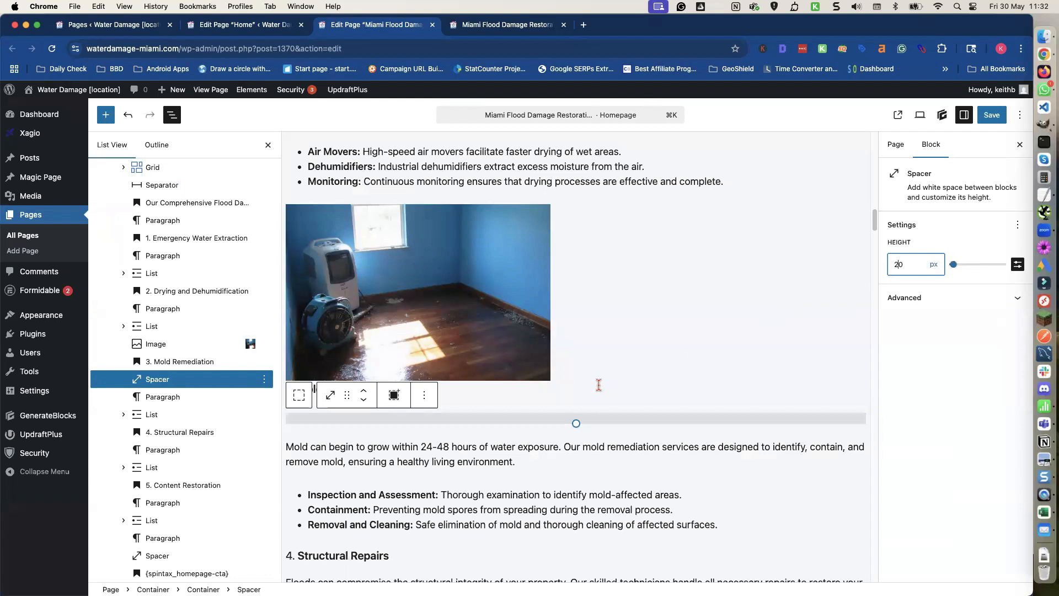
left_click(188, 376)
left_click_drag(189, 374, 249, 379)
Delete the paragraph with the broken "Mold Remediation Process" image and its caption below the "5. Content Restoration" list
scroll(440, 375, "down", 3)
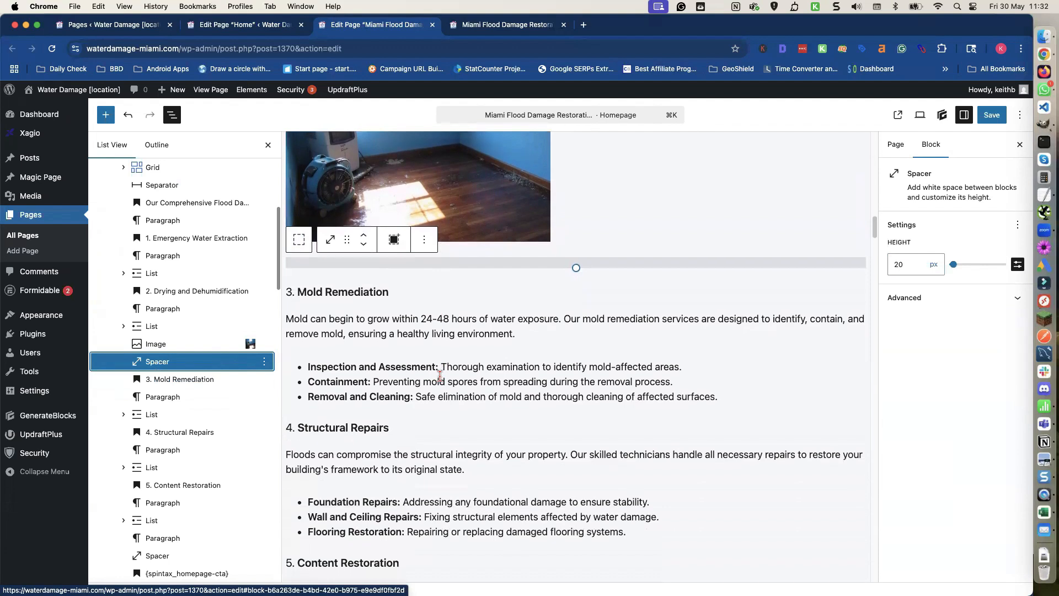
scroll(440, 376, "down", 6)
scroll(440, 376, "down", 1)
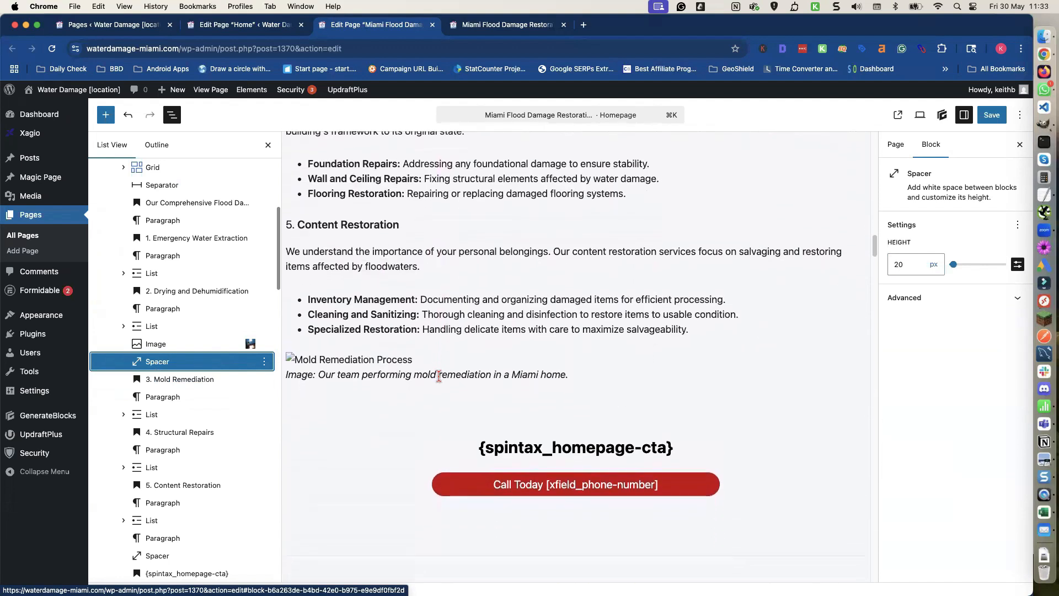
scroll(439, 378, "down", 1)
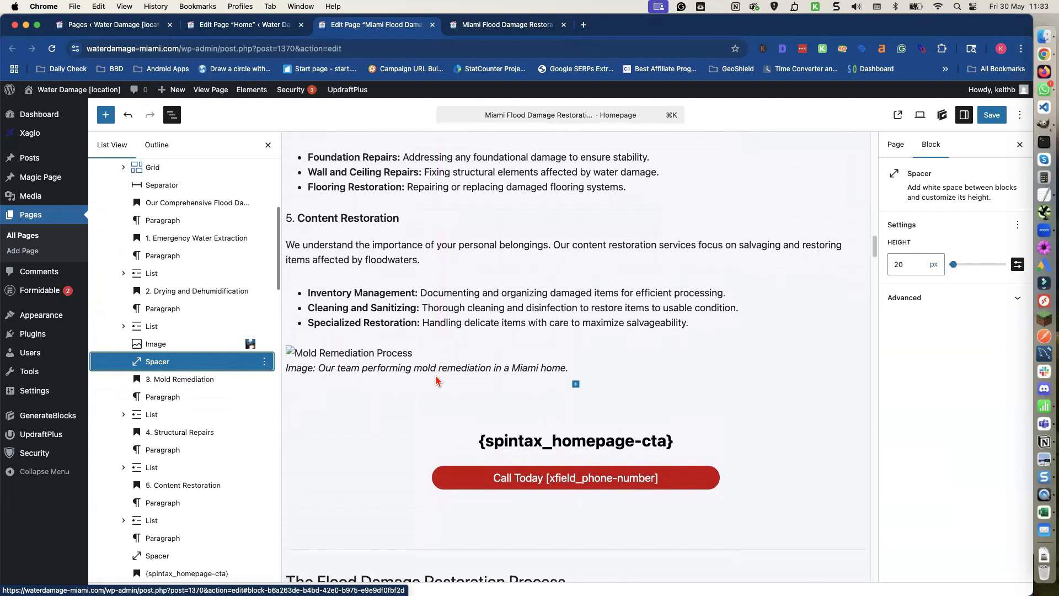
left_click(417, 356)
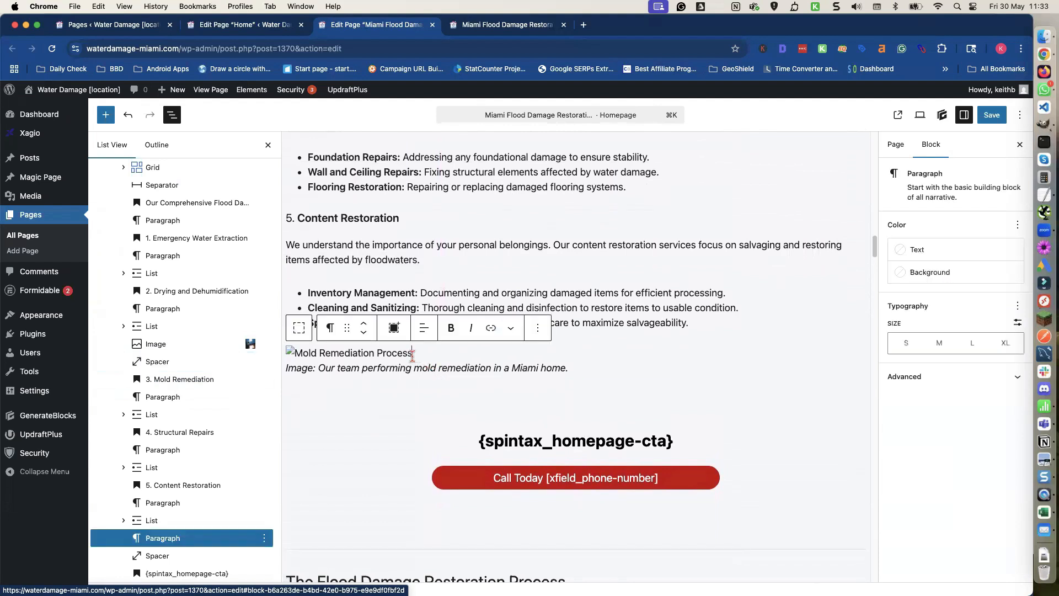
left_click(537, 328)
scroll(555, 409, "down", 2)
scroll(559, 497, "down", 1)
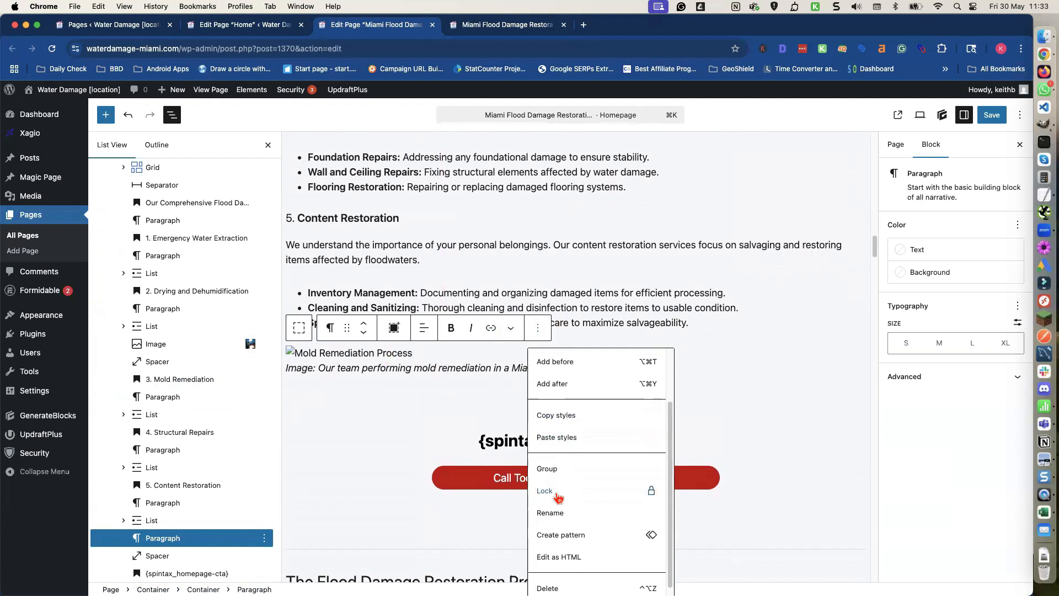
left_click(548, 580)
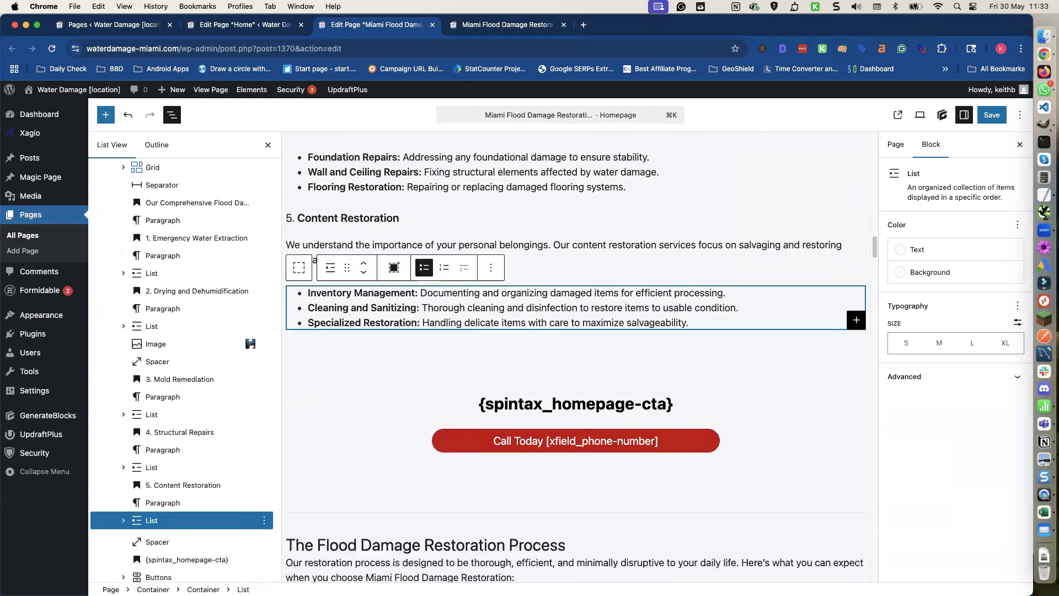
Examine the "Flood Damage Restoration Process" and "Why Choose Miami Flood Damage Restoration?" sections for remaining broken media
scroll(401, 287, "down", 10)
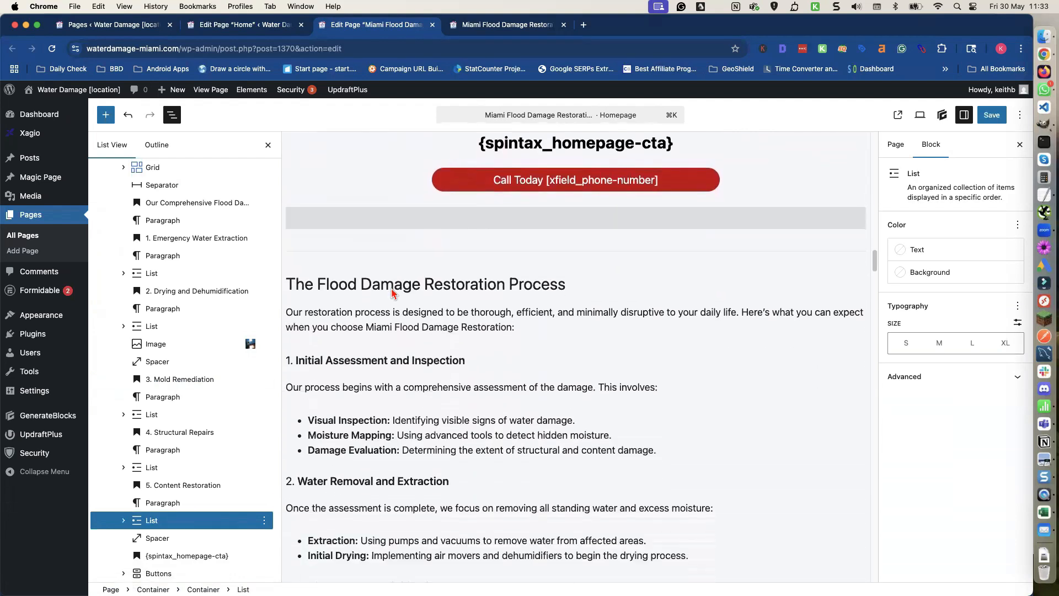
scroll(392, 288, "down", 6)
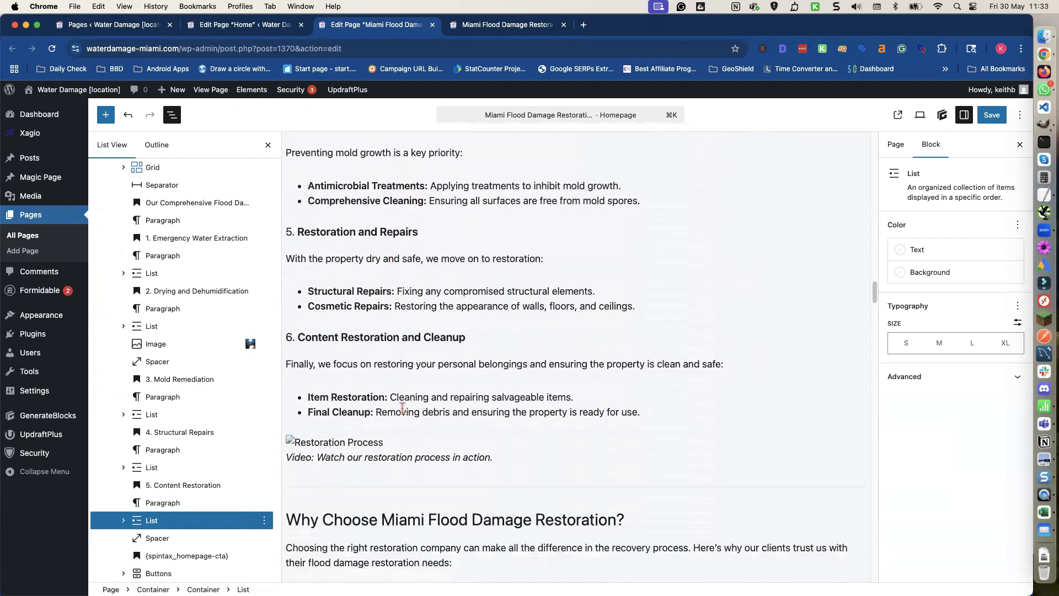
scroll(404, 436, "down", 4)
scroll(403, 445, "down", 8)
scroll(403, 445, "up", 9)
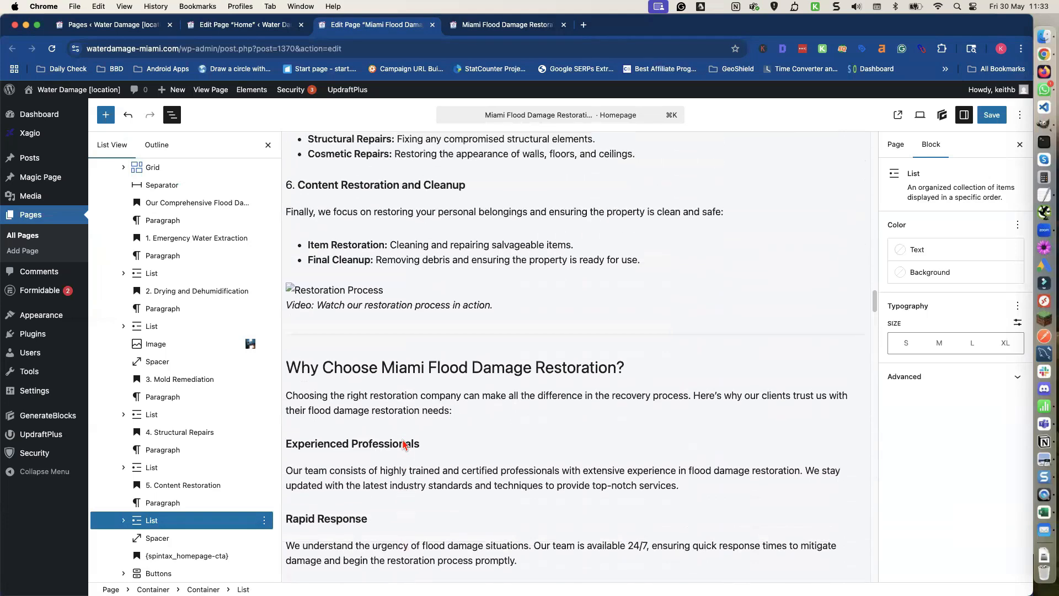
scroll(402, 441, "up", 2)
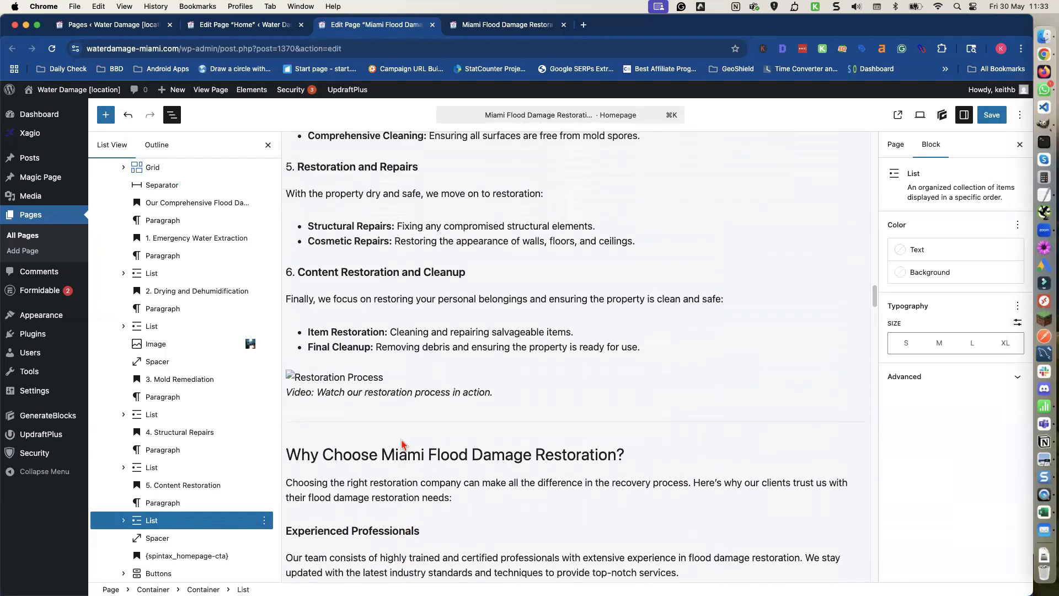
On the original Home page, copy the Columns block holding the custom HTML video, together with the Spacers directly above and below it
left_click(256, 23)
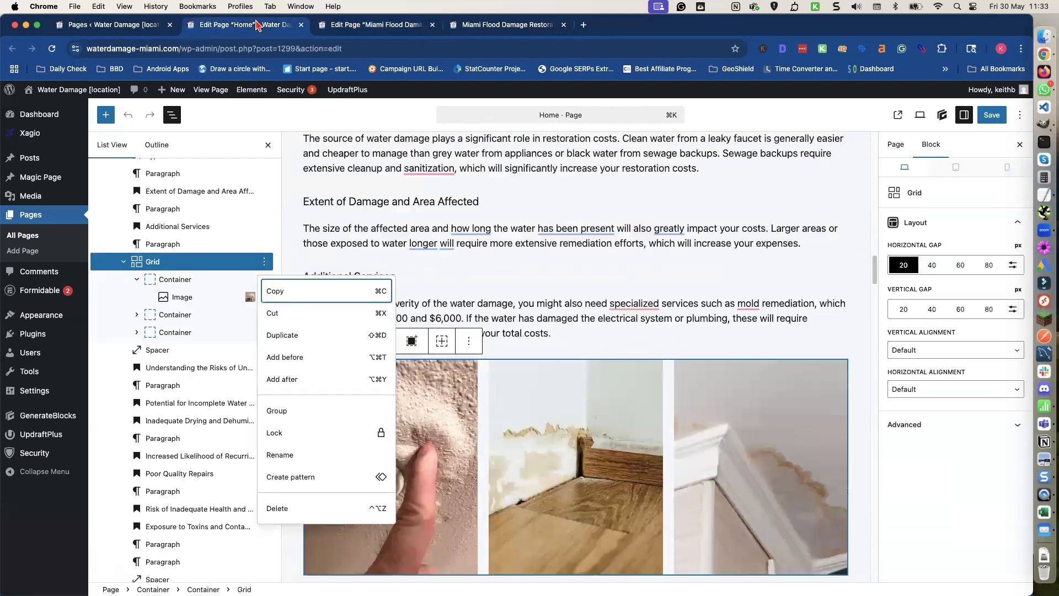
left_click(448, 236)
scroll(463, 259, "down", 10)
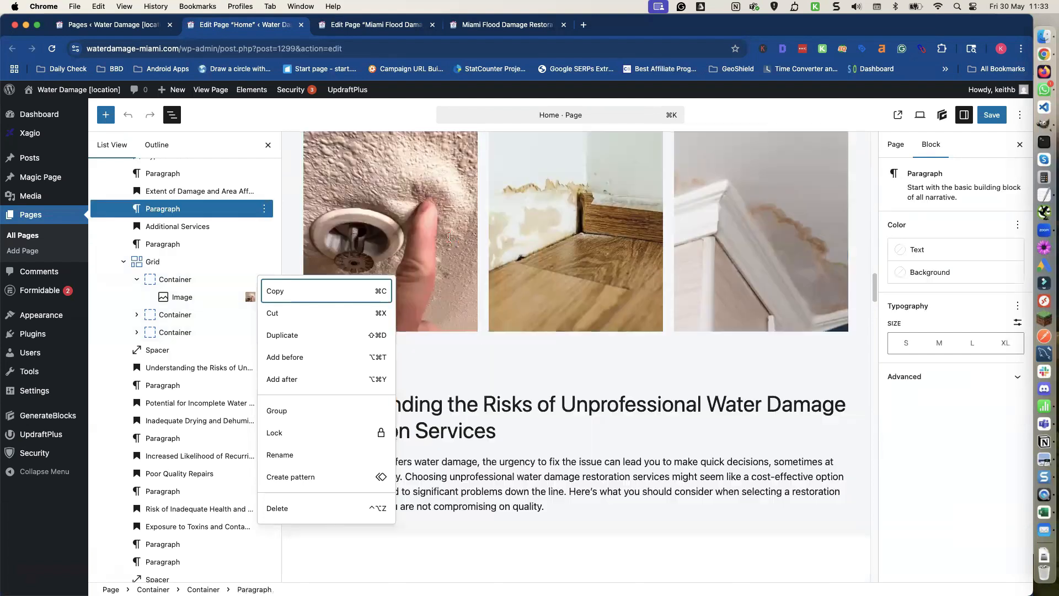
scroll(481, 283, "down", 15)
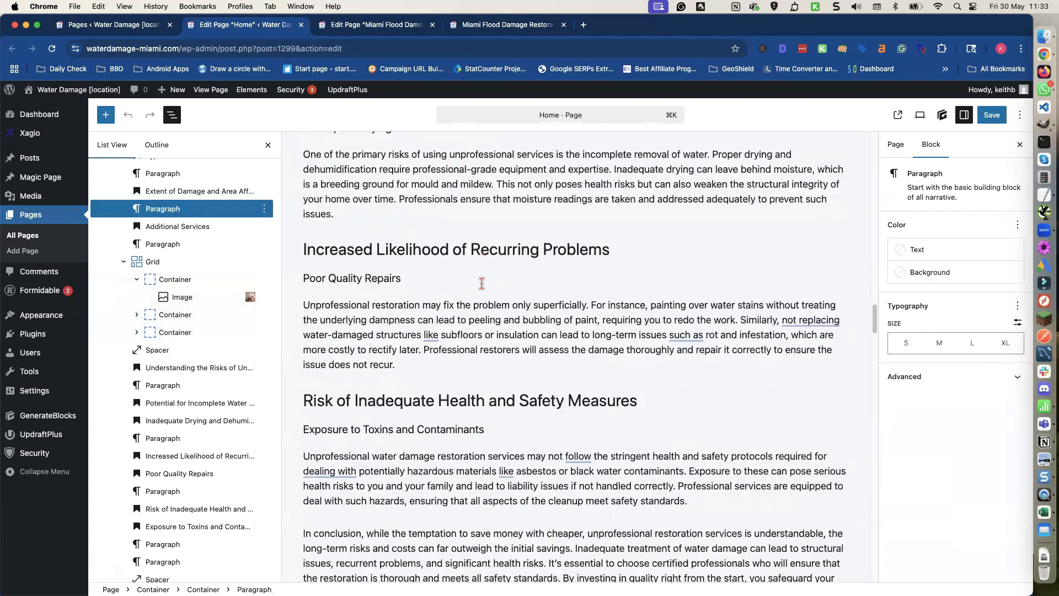
left_click(459, 274)
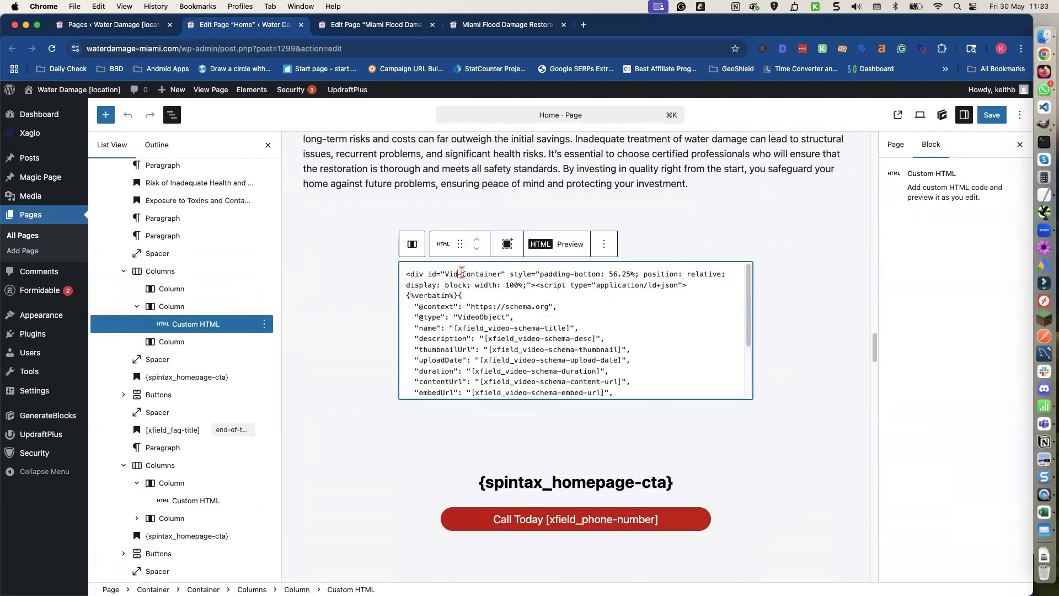
left_click(177, 254)
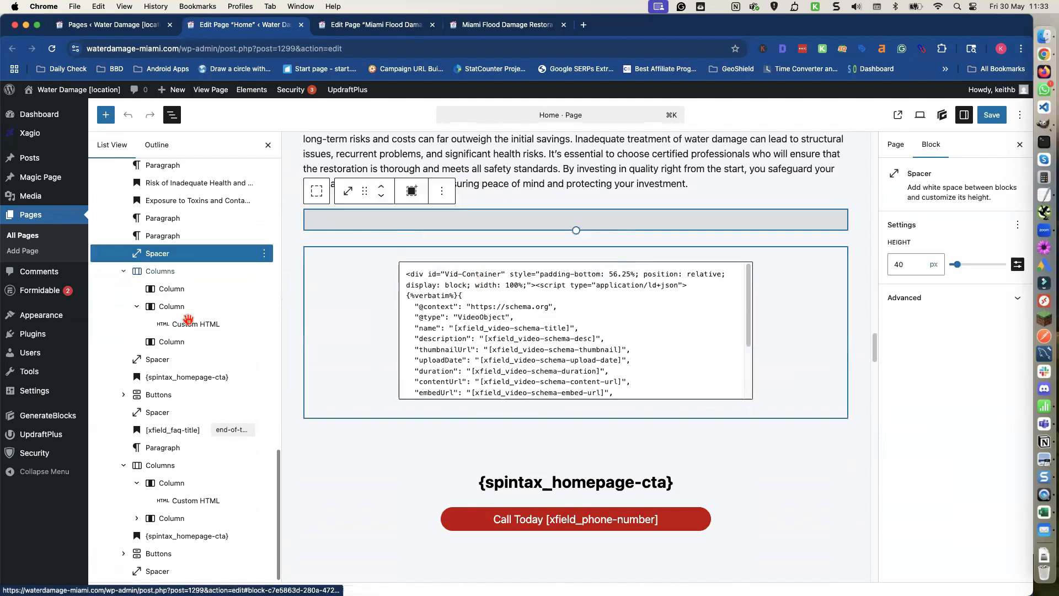
left_click(185, 359, "shift")
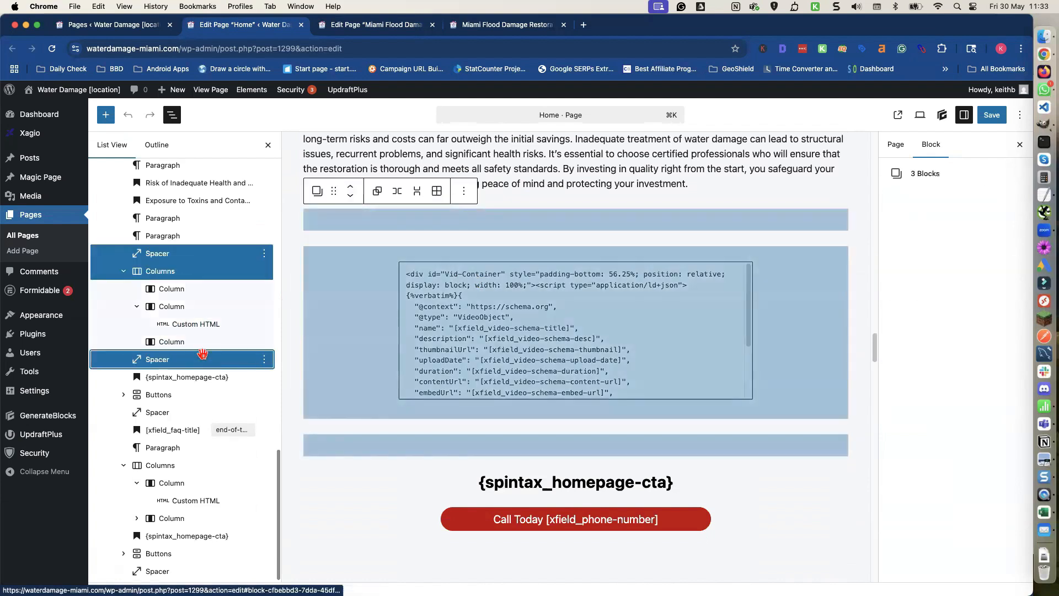
left_click(466, 194)
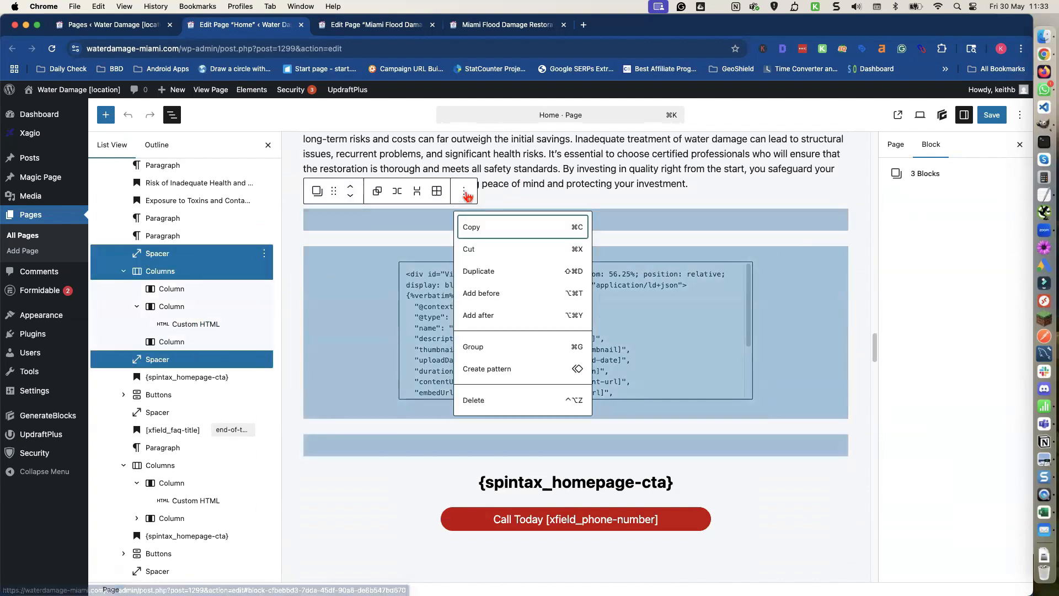
left_click(475, 231)
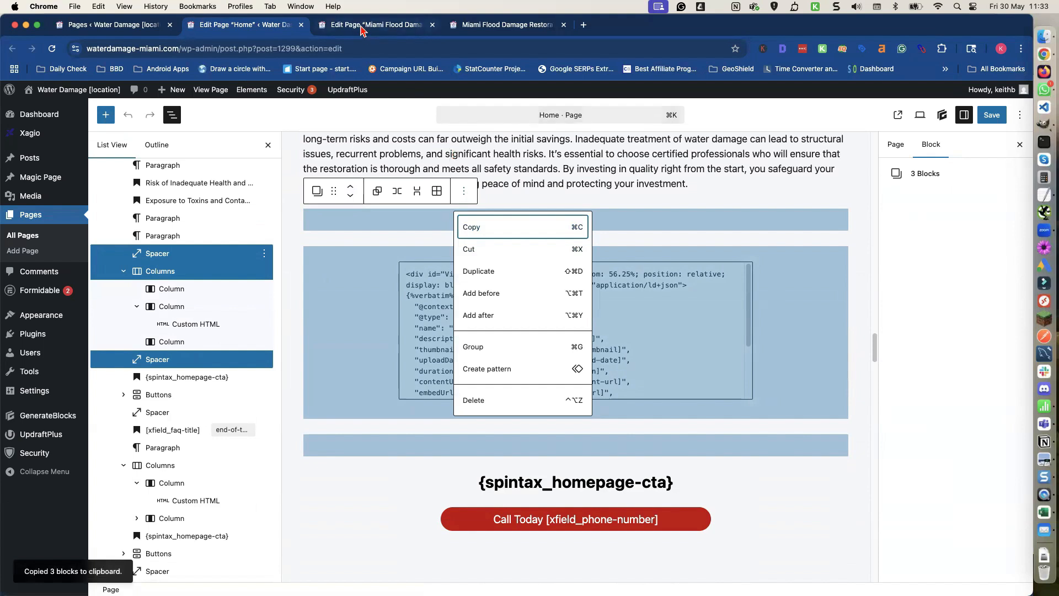
On the Miami Flood Damage Restoration page, paste the copied video blocks above the broken "Restoration Process" image, below the "6. Content Restoration and Cleanup" list
left_click(362, 28)
scroll(453, 300, "down", 10)
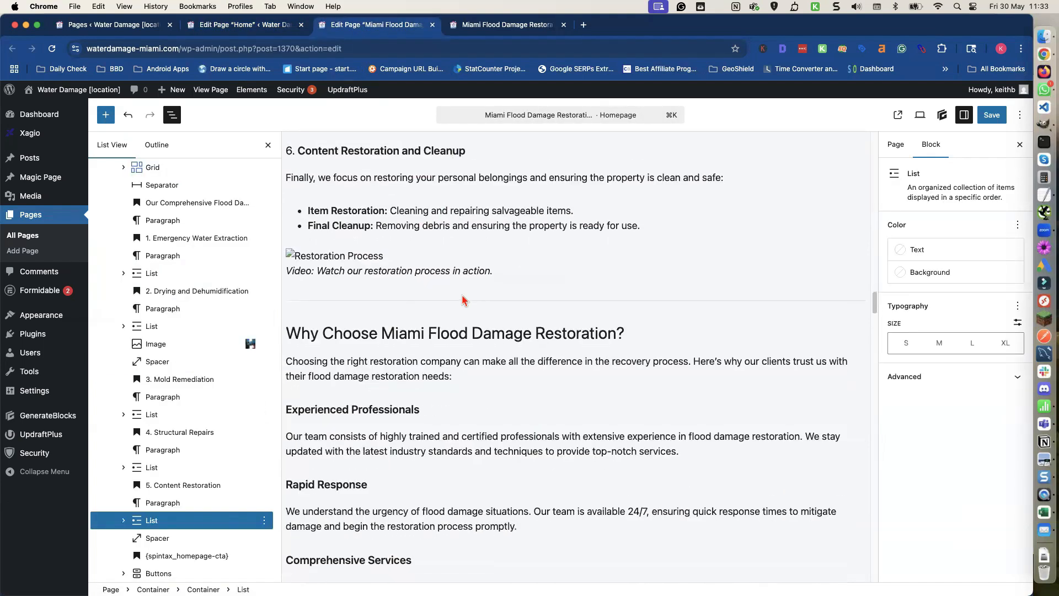
scroll(473, 293, "down", 5)
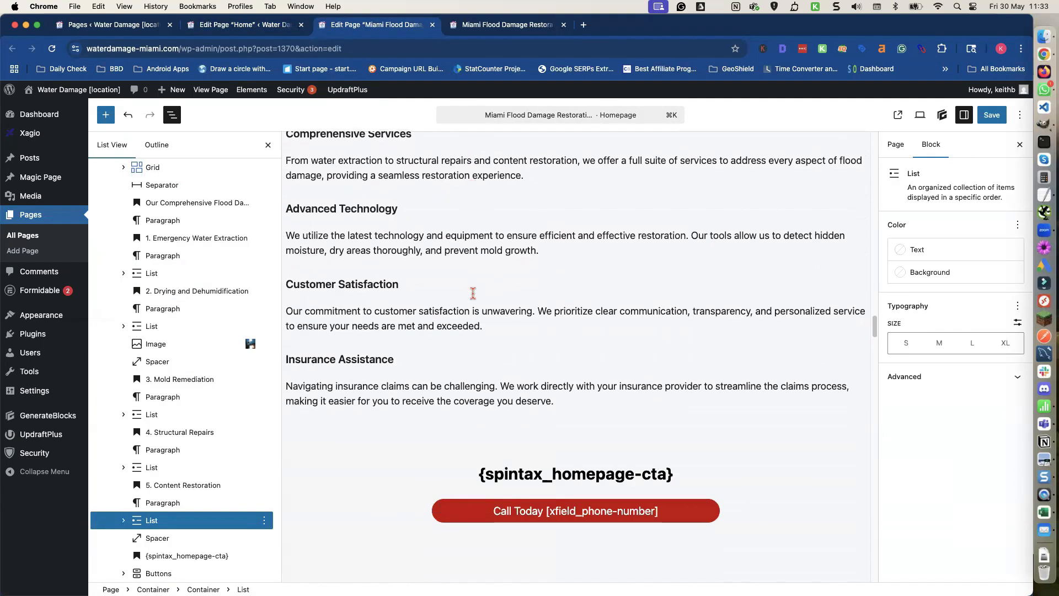
scroll(469, 293, "up", 9)
scroll(466, 293, "up", 3)
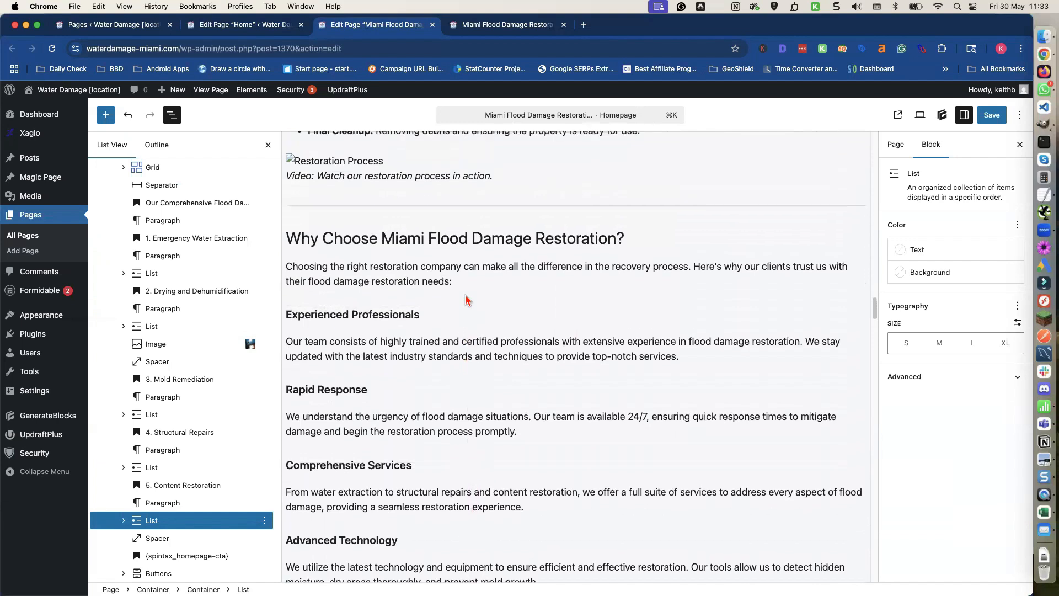
left_click(403, 219)
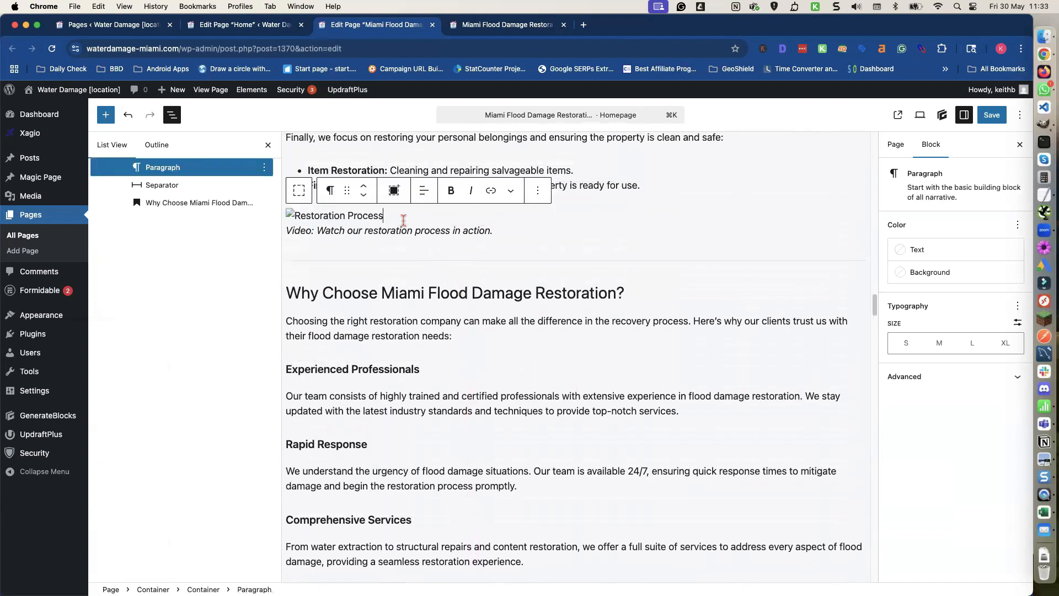
left_click(538, 190)
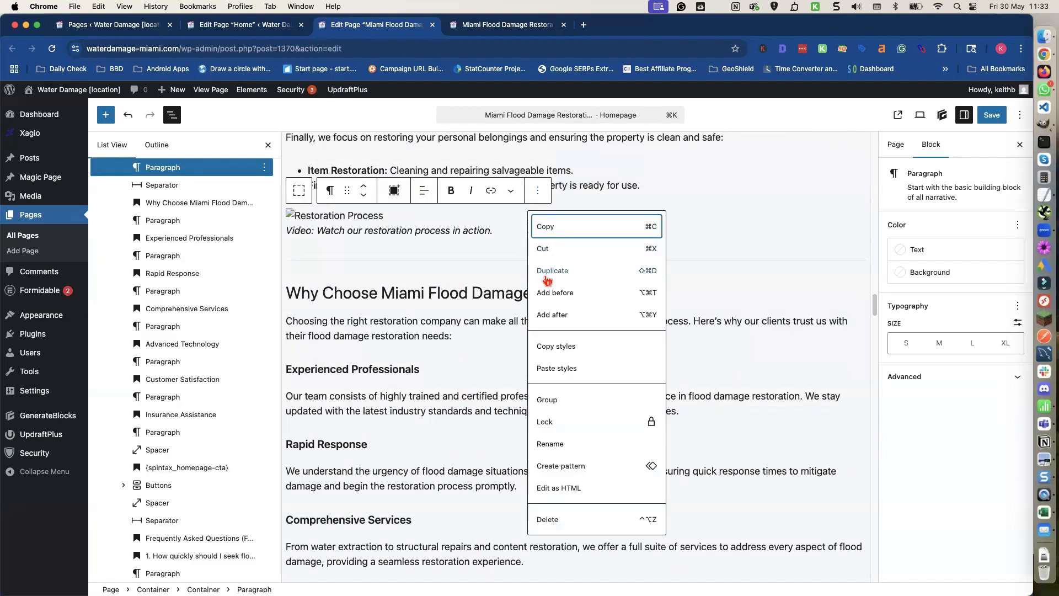
left_click(524, 296)
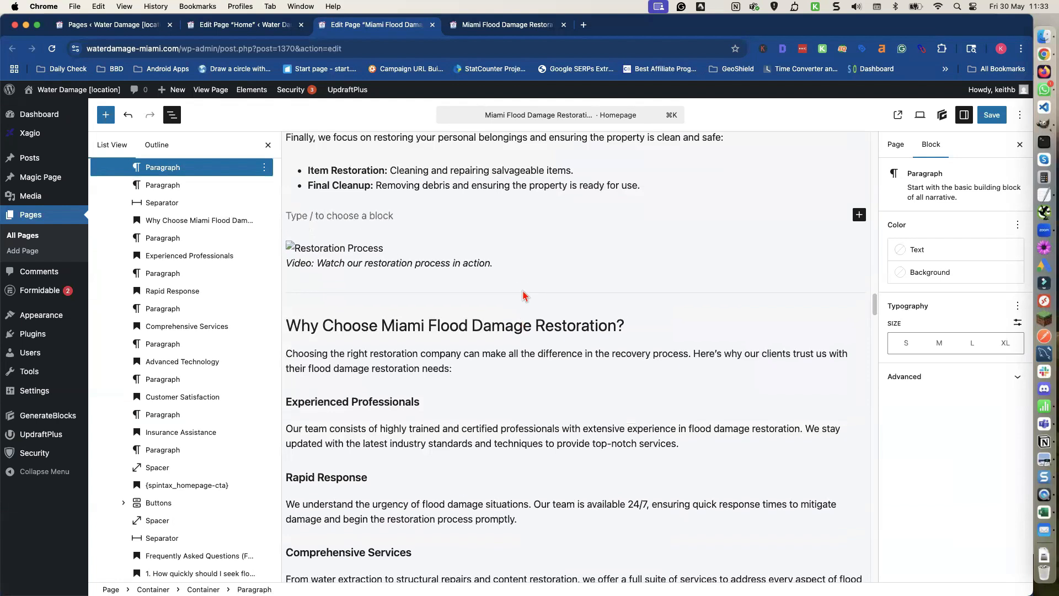
type("/")
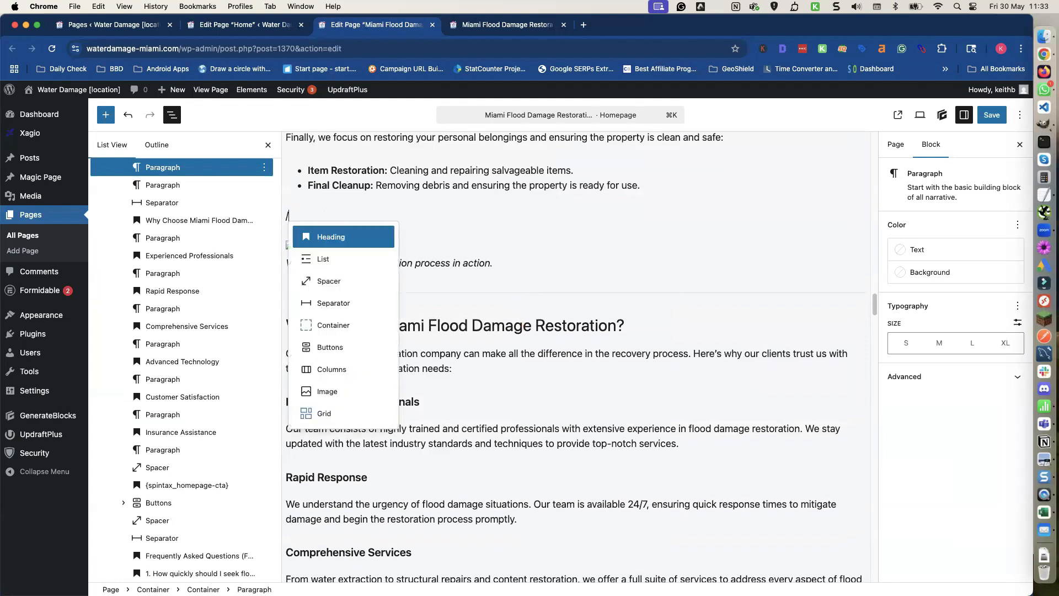
key("BackSpace")
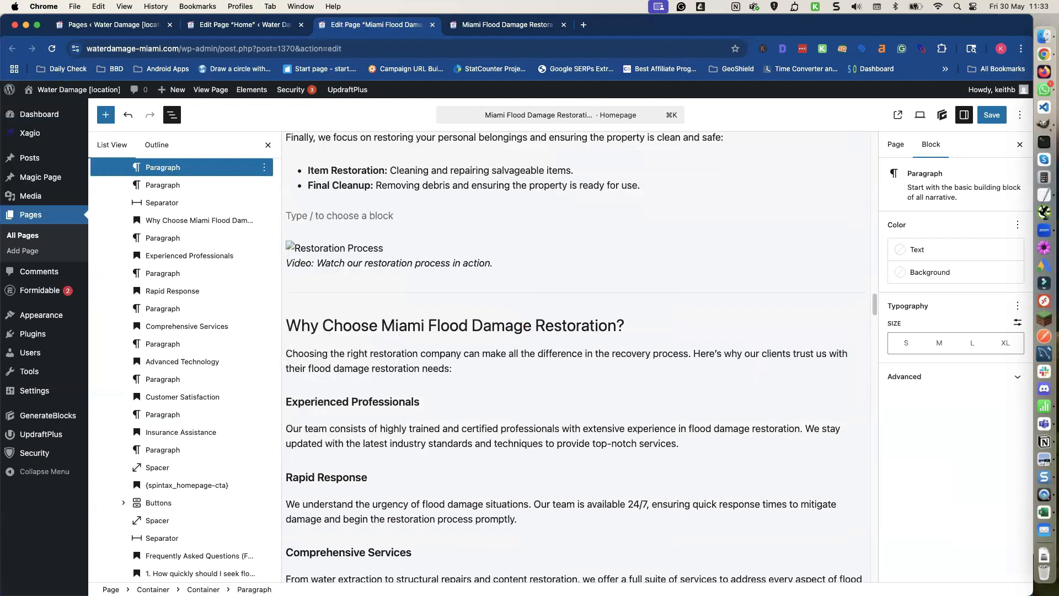
key("super+v")
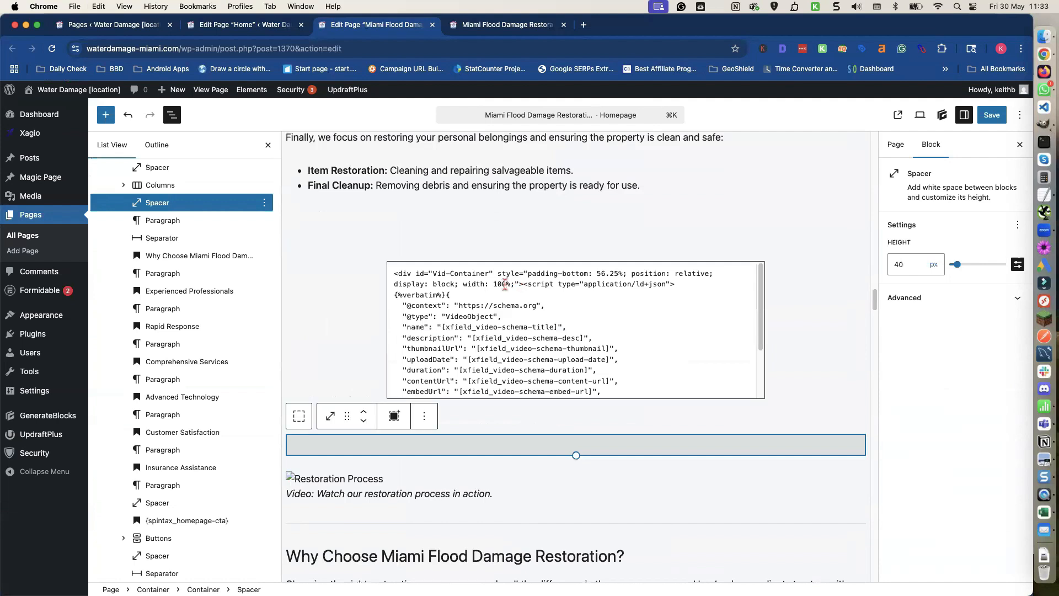
scroll(490, 282, "down", 3)
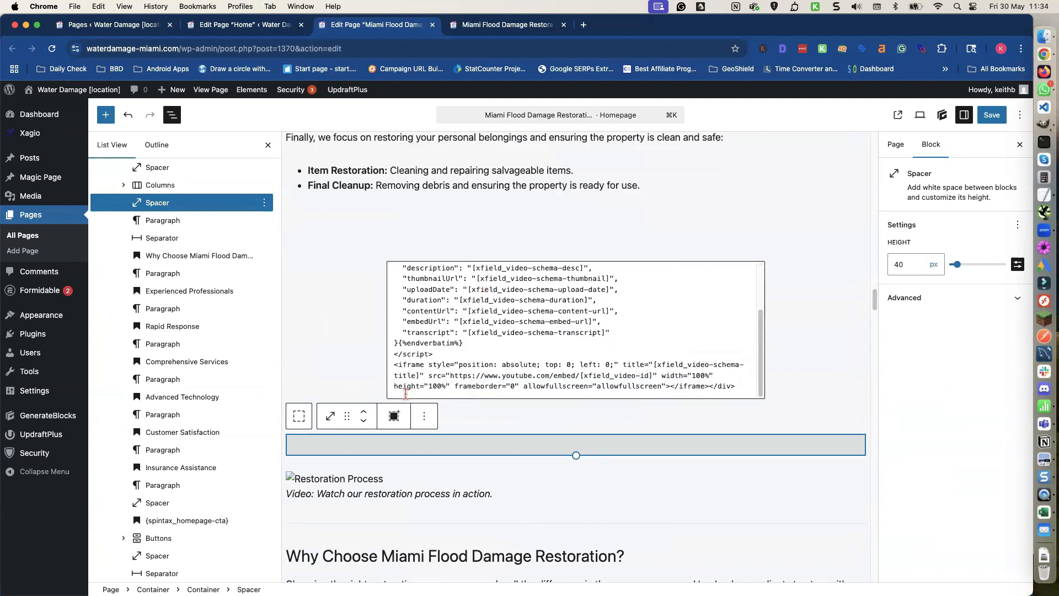
Delete the paragraph with the broken "Restoration Process" image and its video caption below the pasted video block
left_click(419, 475)
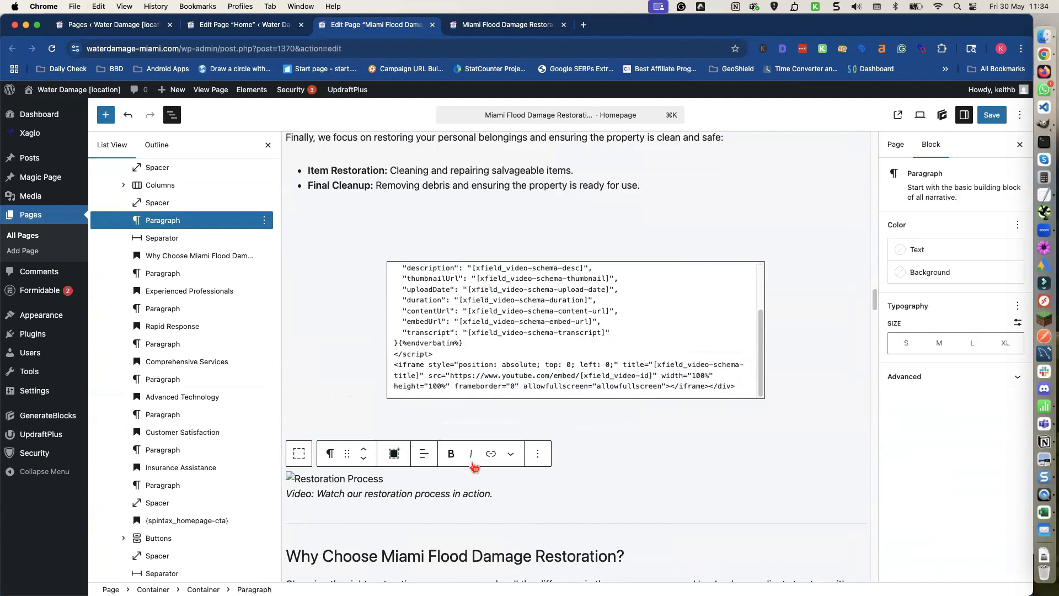
left_click(538, 454)
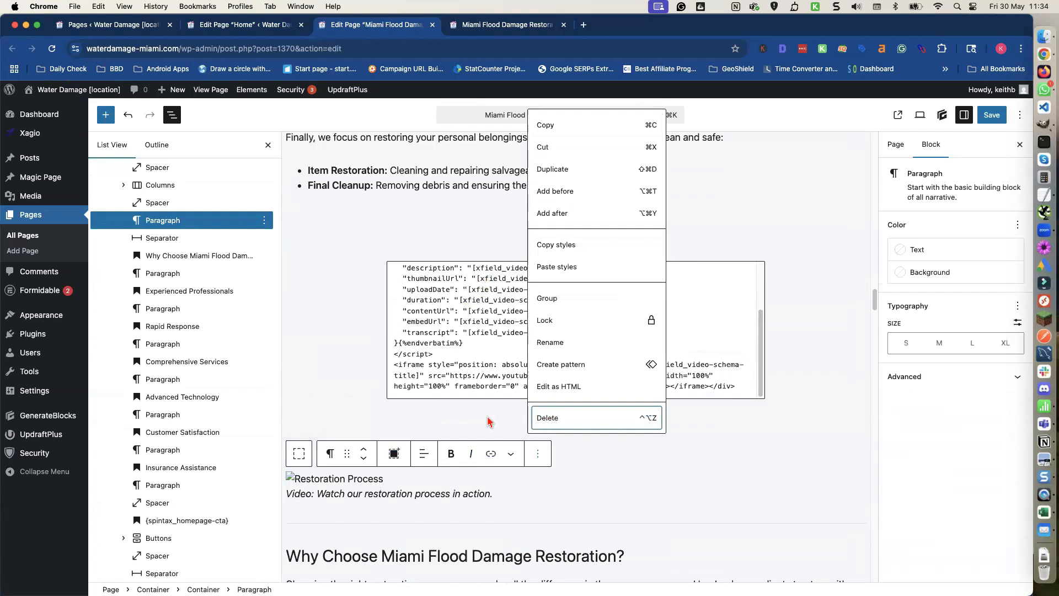
key("Return")
Check the remaining sections through "Get Started Today" for broken media, and save the page
scroll(428, 413, "down", 10)
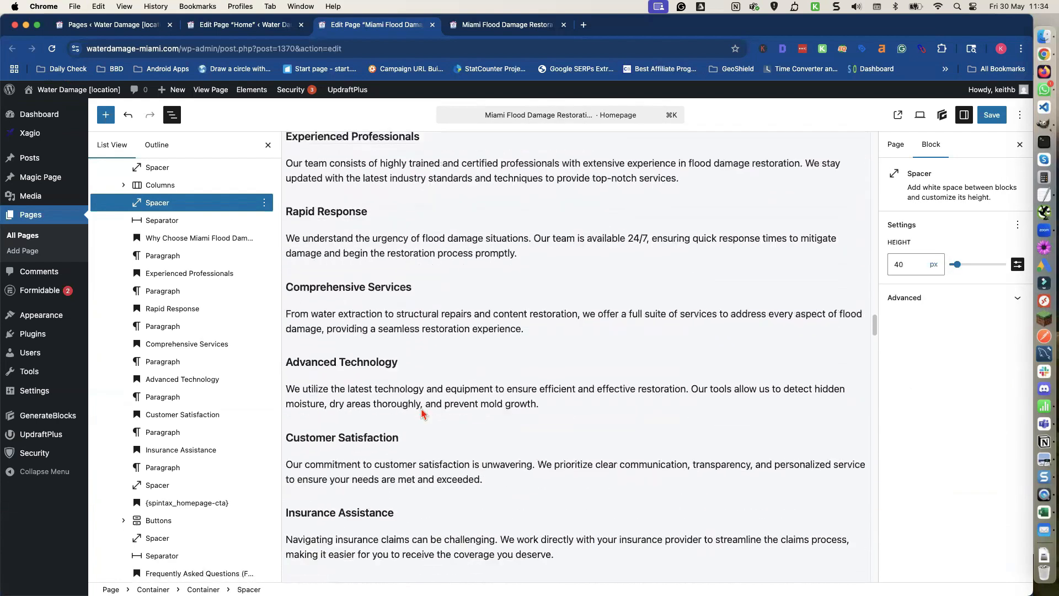
scroll(422, 414, "down", 5)
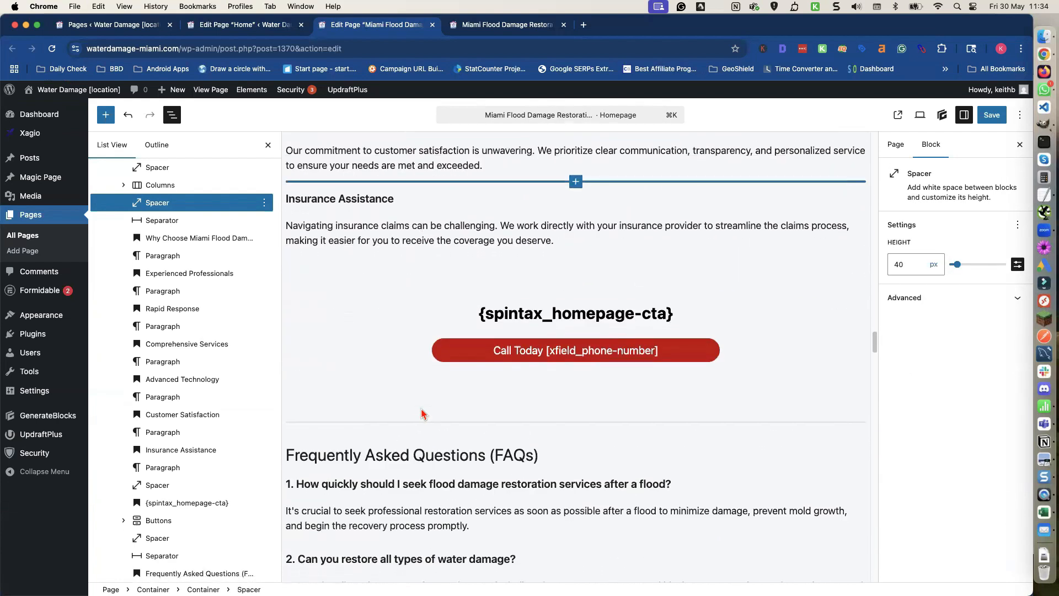
scroll(421, 414, "down", 5)
scroll(420, 408, "down", 8)
scroll(420, 408, "down", 6)
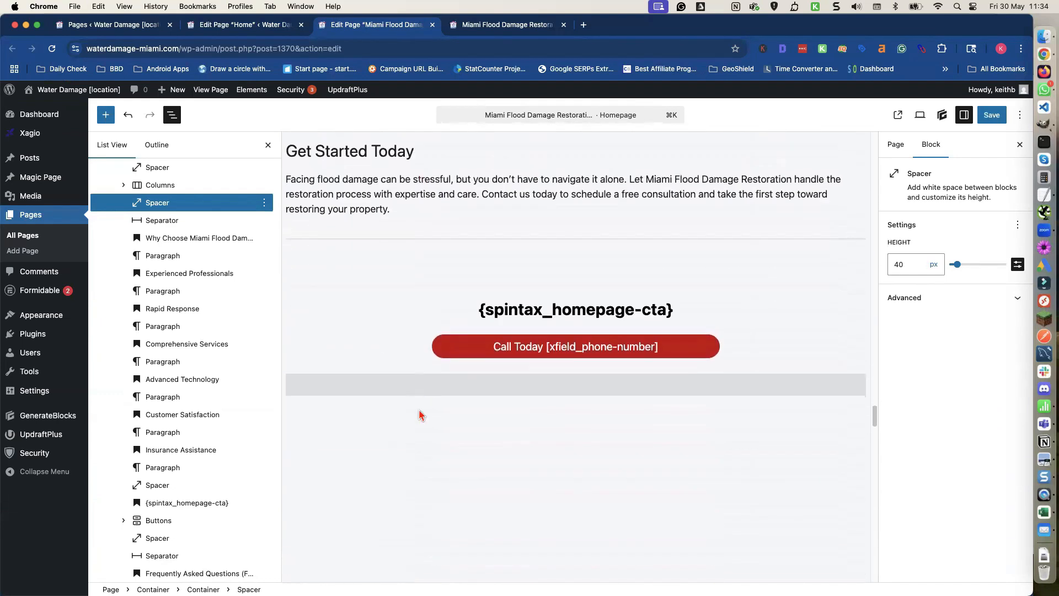
scroll(421, 415, "down", 2)
scroll(421, 414, "up", 11)
scroll(420, 413, "up", 9)
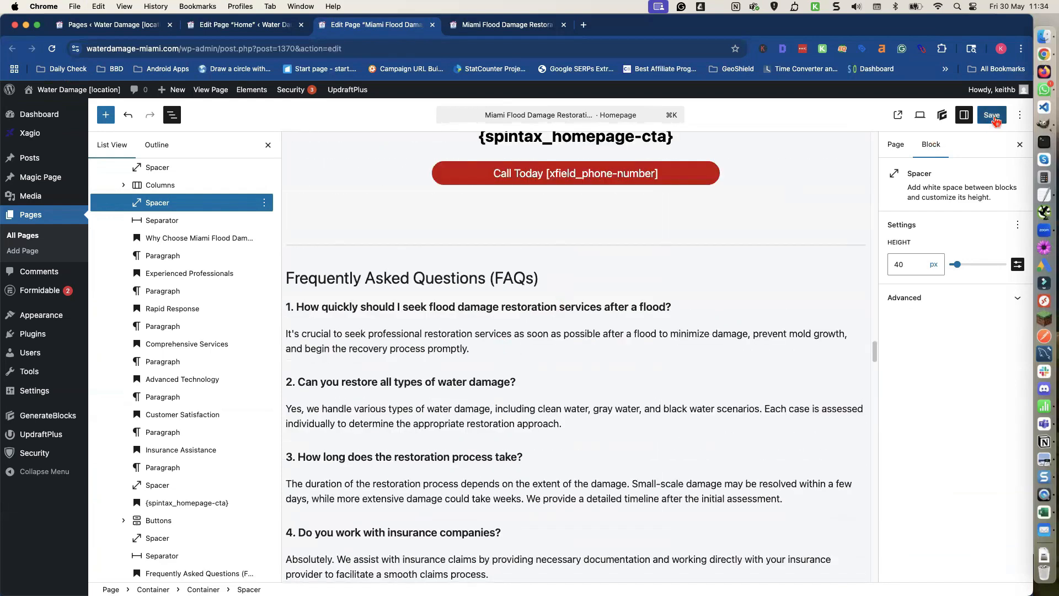
left_click(994, 116)
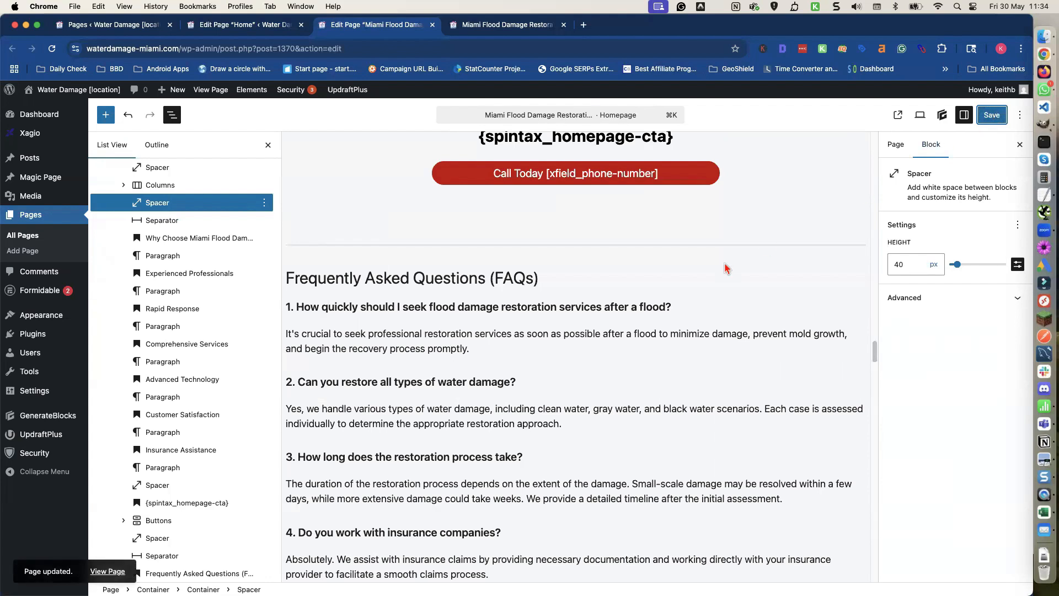
scroll(620, 301, "up", 15)
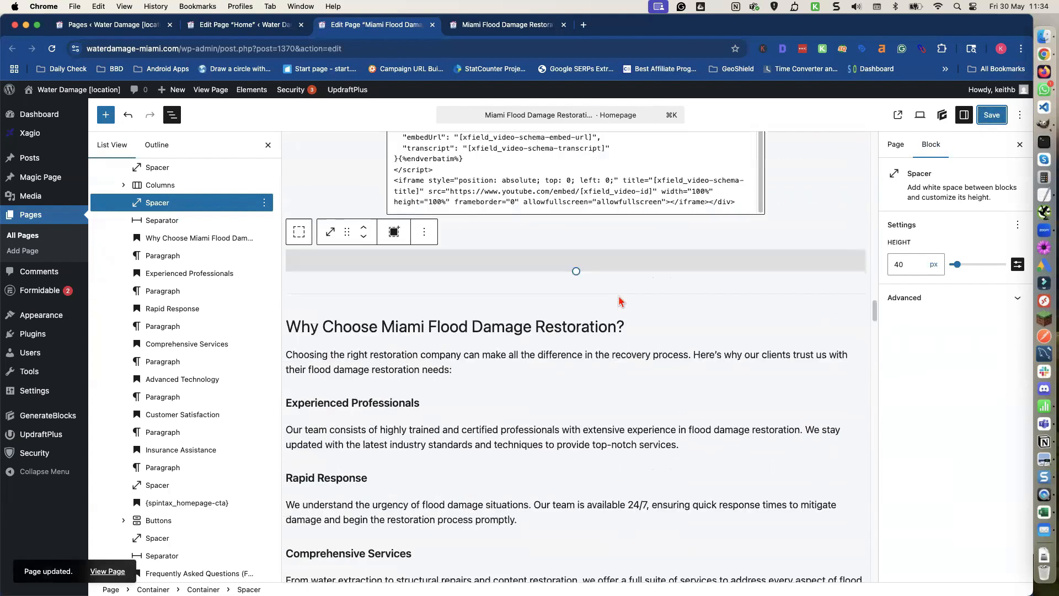
Reload the live homepage and review its content from the header down to the "Why Choose Miami Flood Damage Restoration?" section
left_click(504, 25)
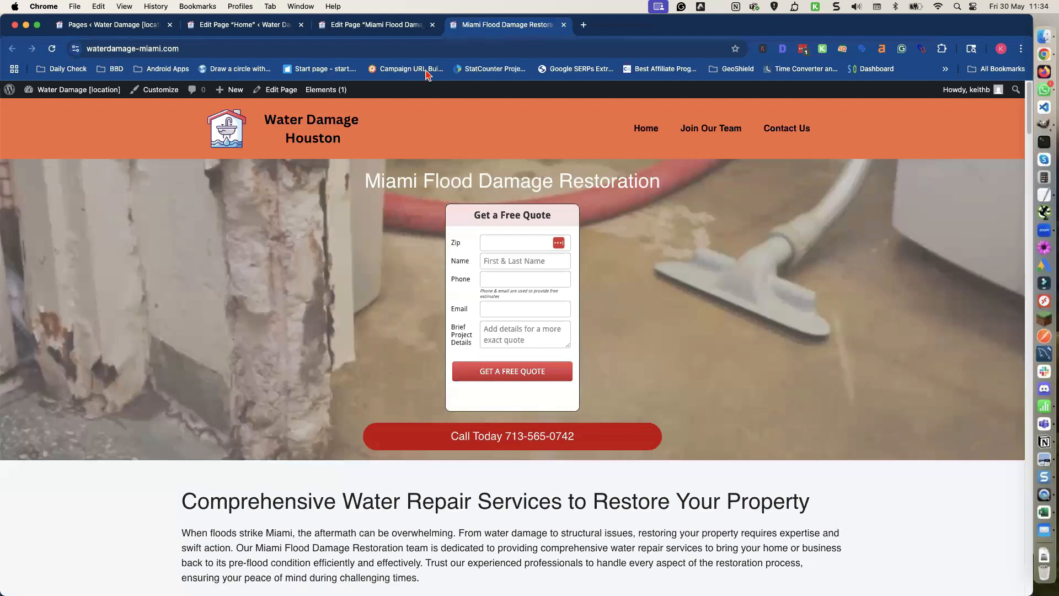
left_click(50, 51)
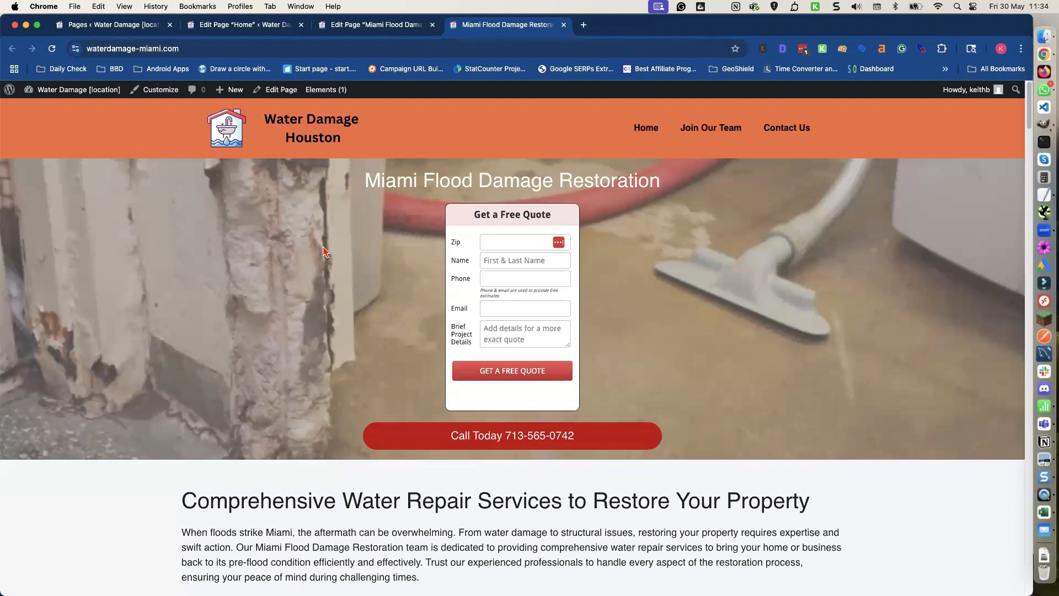
scroll(324, 252, "down", 5)
scroll(321, 245, "down", 12)
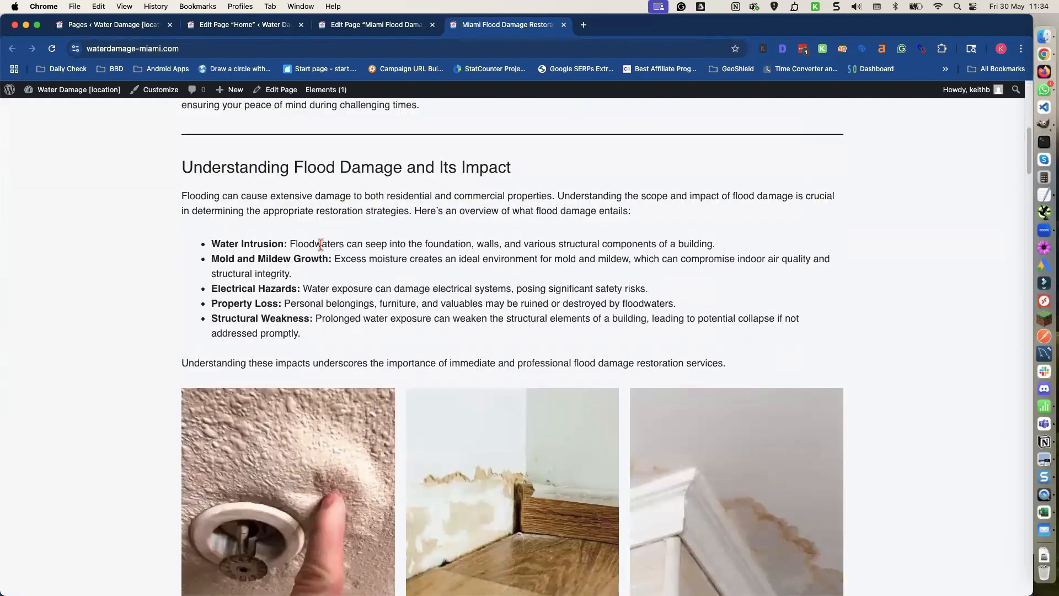
scroll(320, 245, "down", 6)
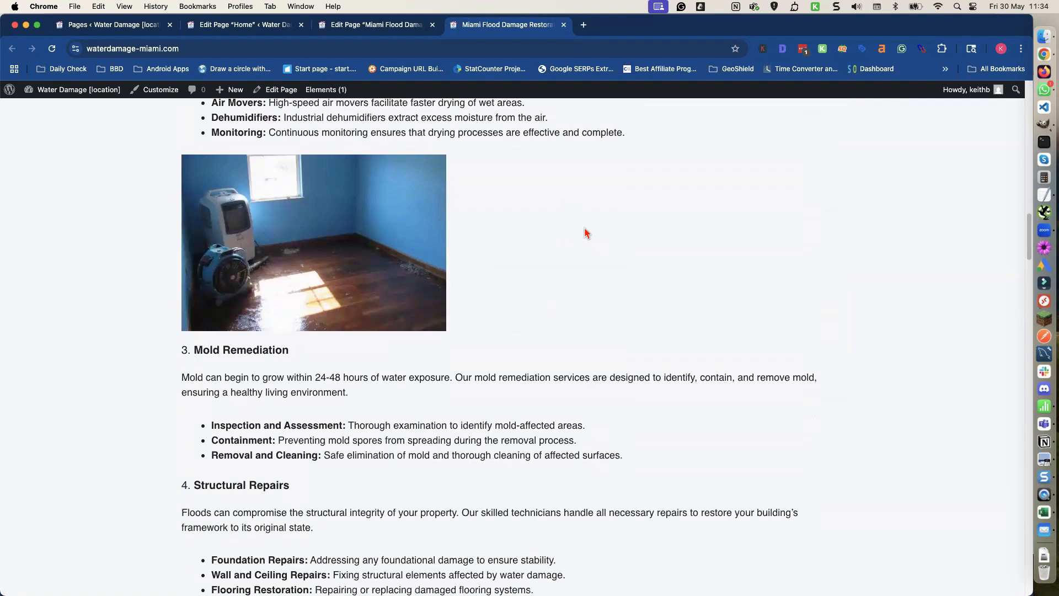
scroll(534, 239, "down", 10)
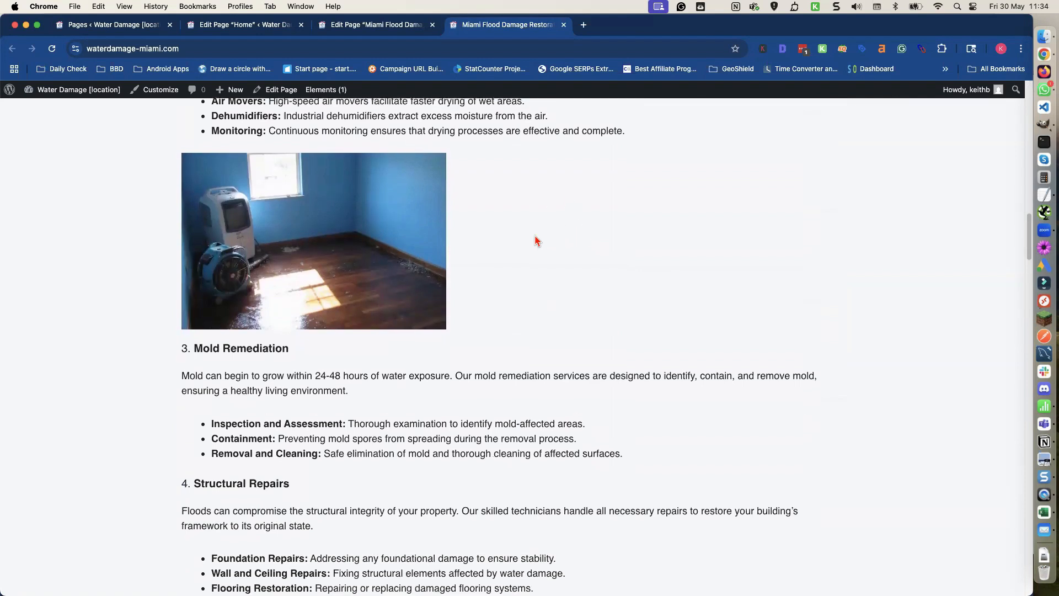
scroll(534, 239, "down", 14)
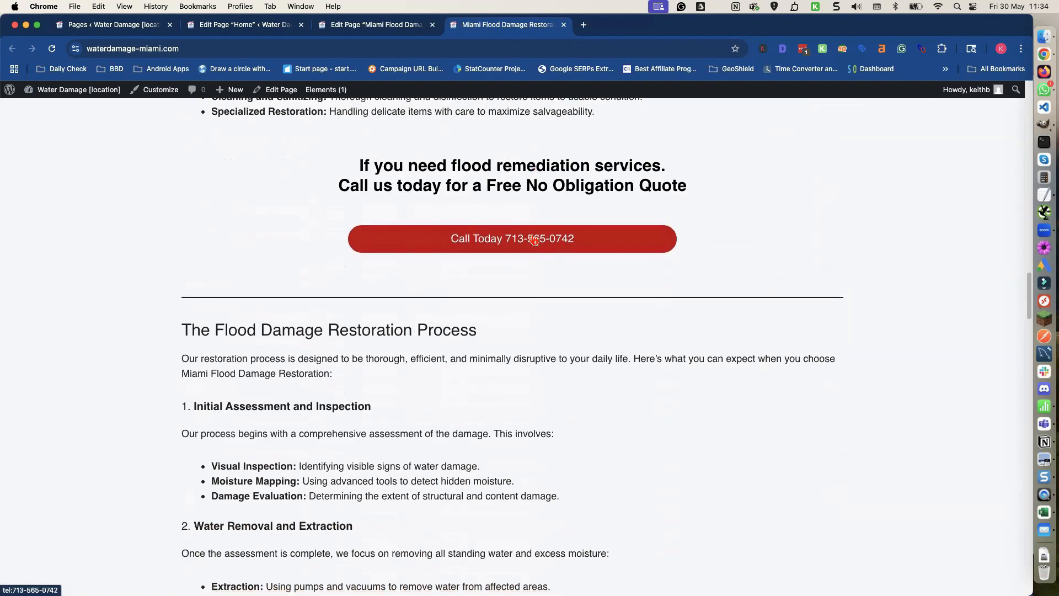
scroll(533, 241, "down", 20)
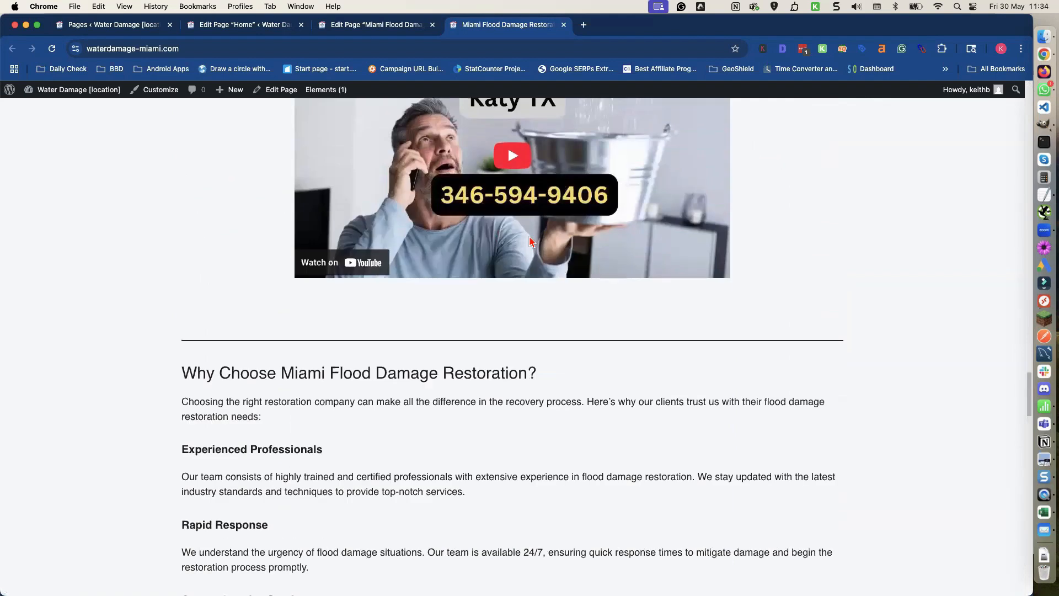
Review the published Miami Flood Damage Restoration page from the video section down to the footer and return to its header
scroll(528, 243, "down", 6)
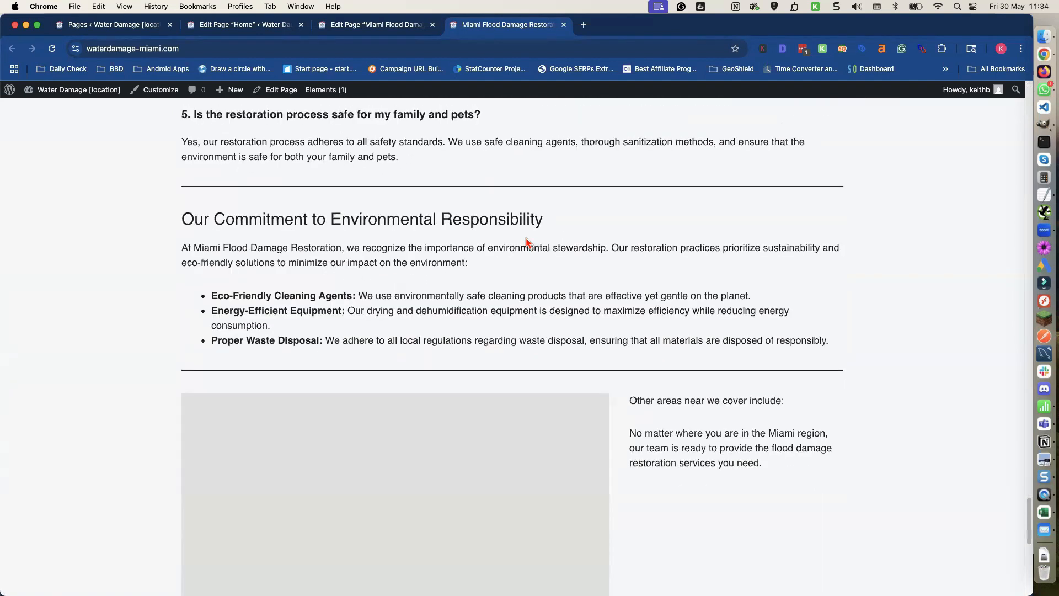
scroll(528, 243, "down", 4)
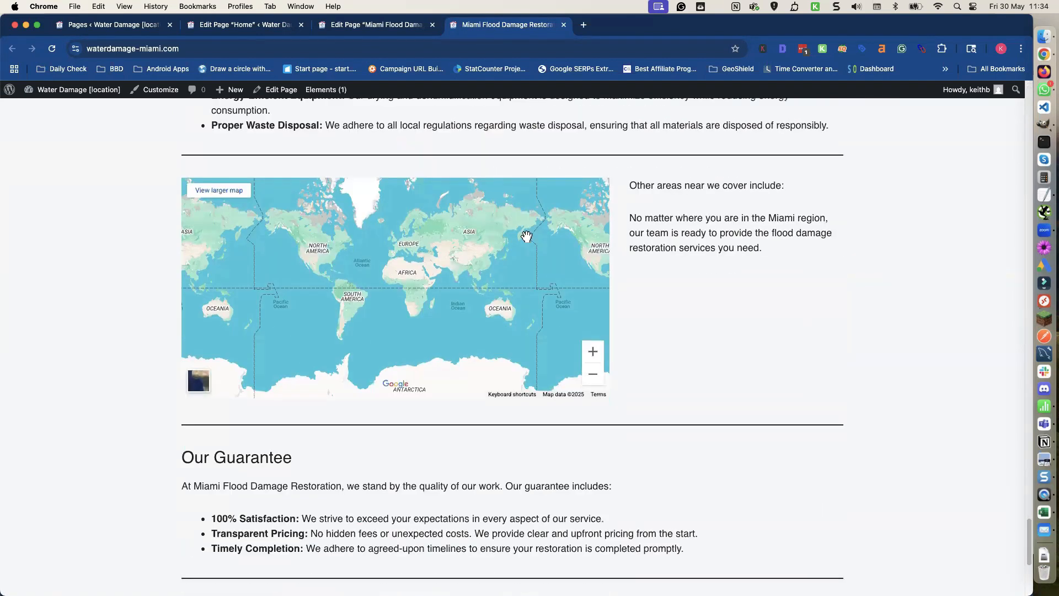
scroll(526, 236, "down", 5)
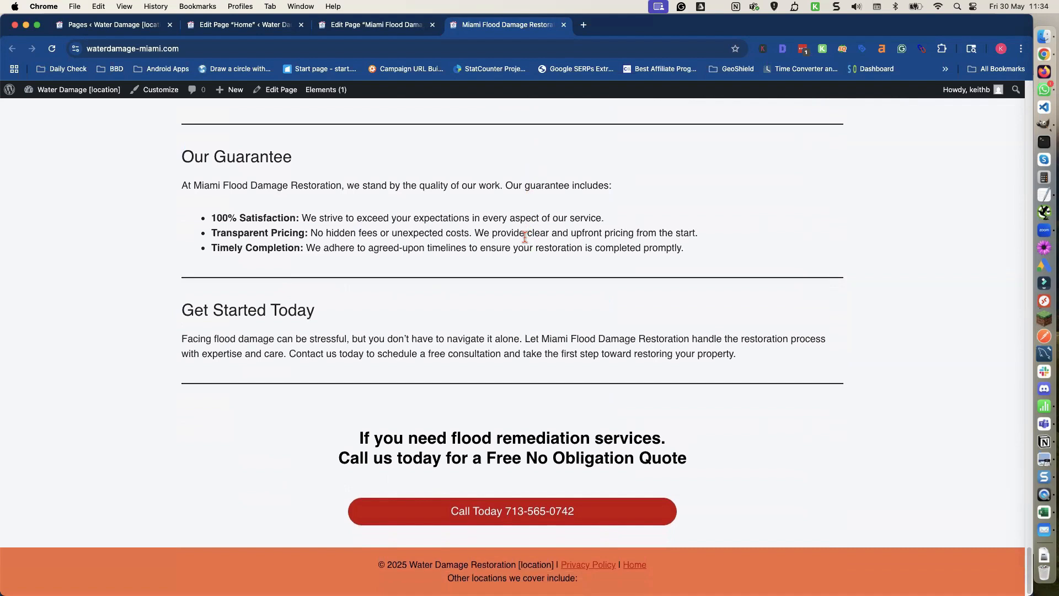
scroll(525, 238, "up", 10)
scroll(519, 240, "up", 20)
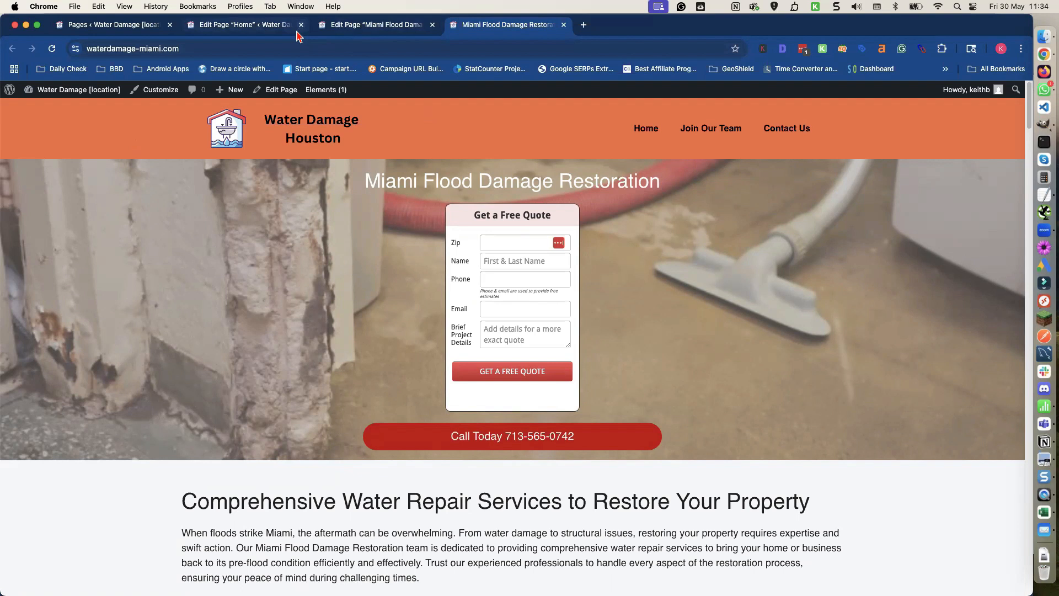
Open the Mold Inspector Miami page for editing in a separate tab and convert its Classic content to blocks
left_click(336, 27)
left_click(133, 29)
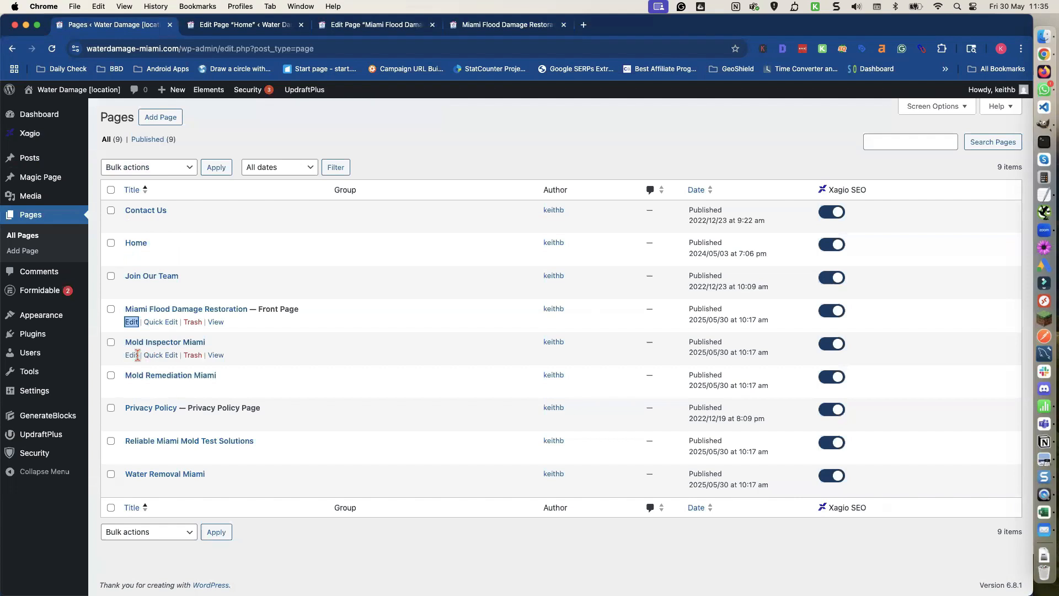
left_click(132, 356)
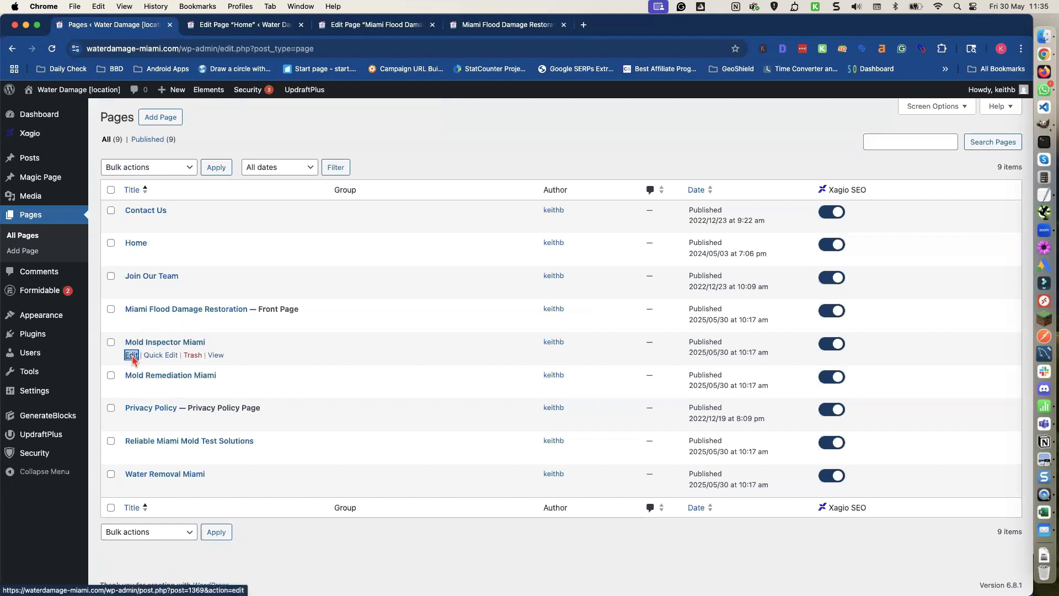
left_click(150, 361)
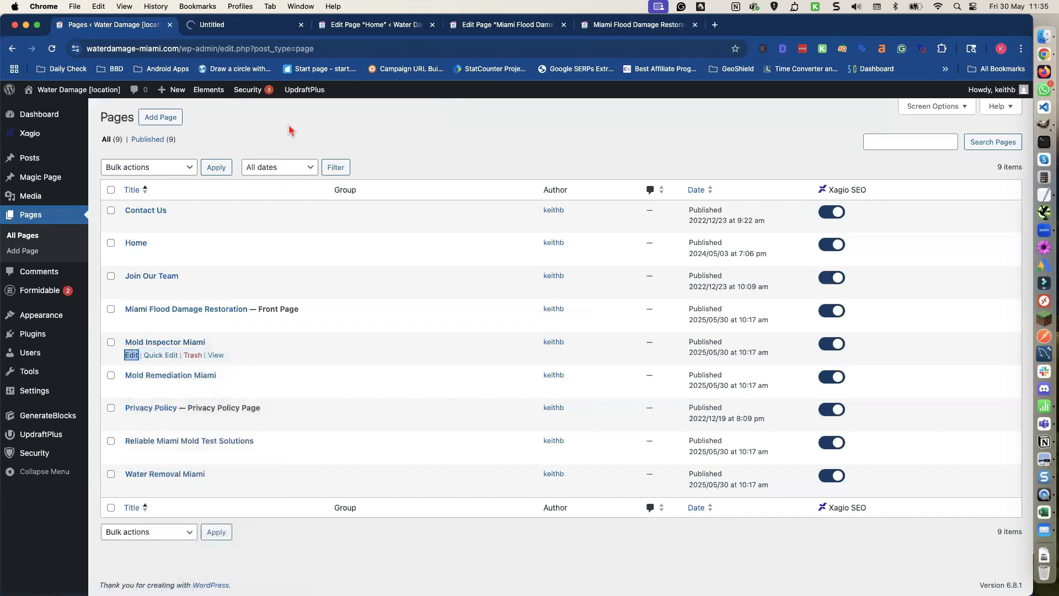
left_click(243, 24)
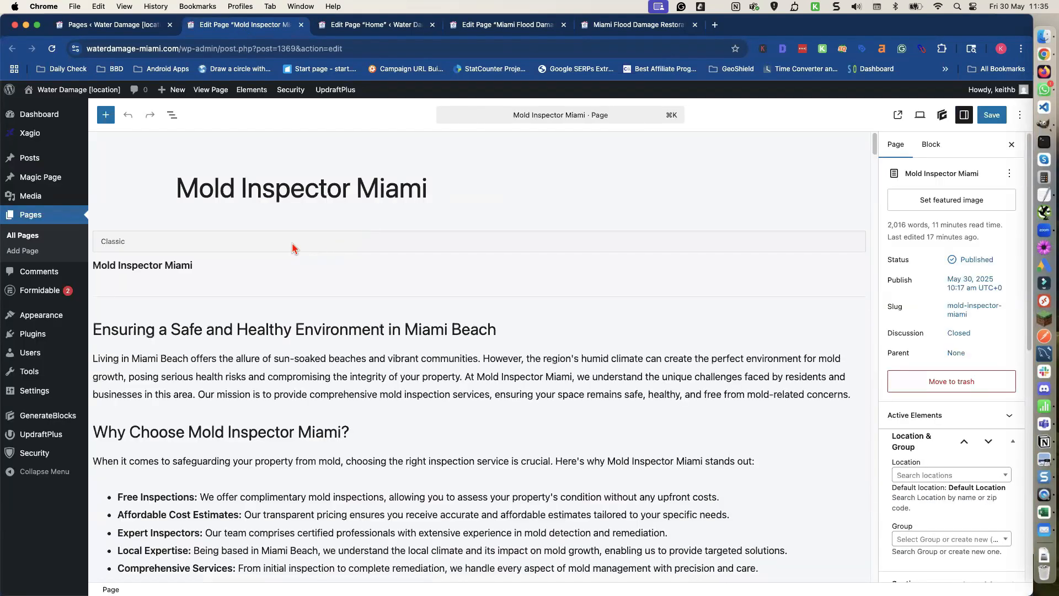
left_click(253, 244)
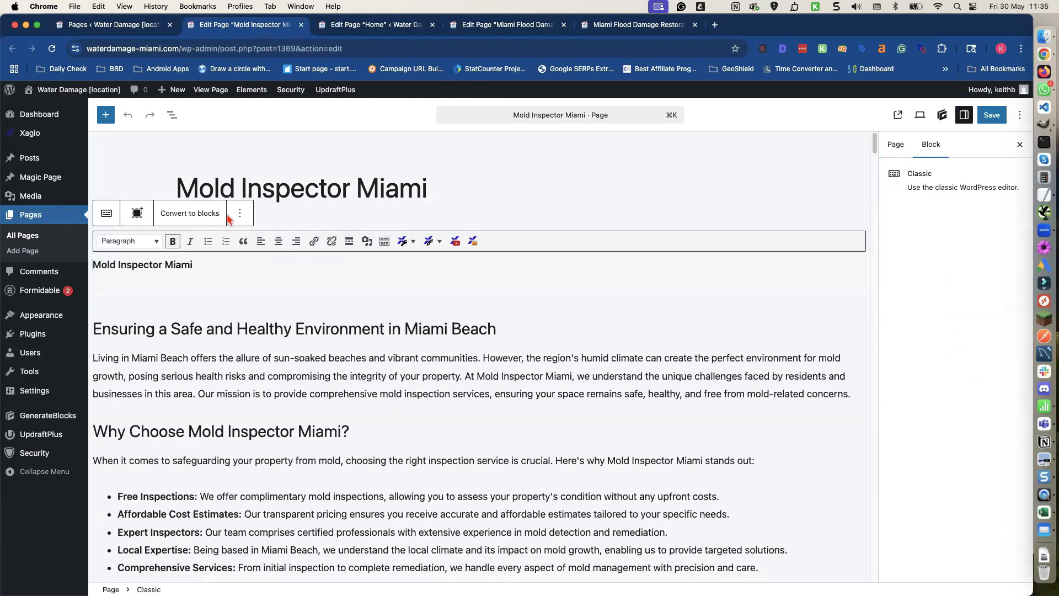
left_click(208, 215)
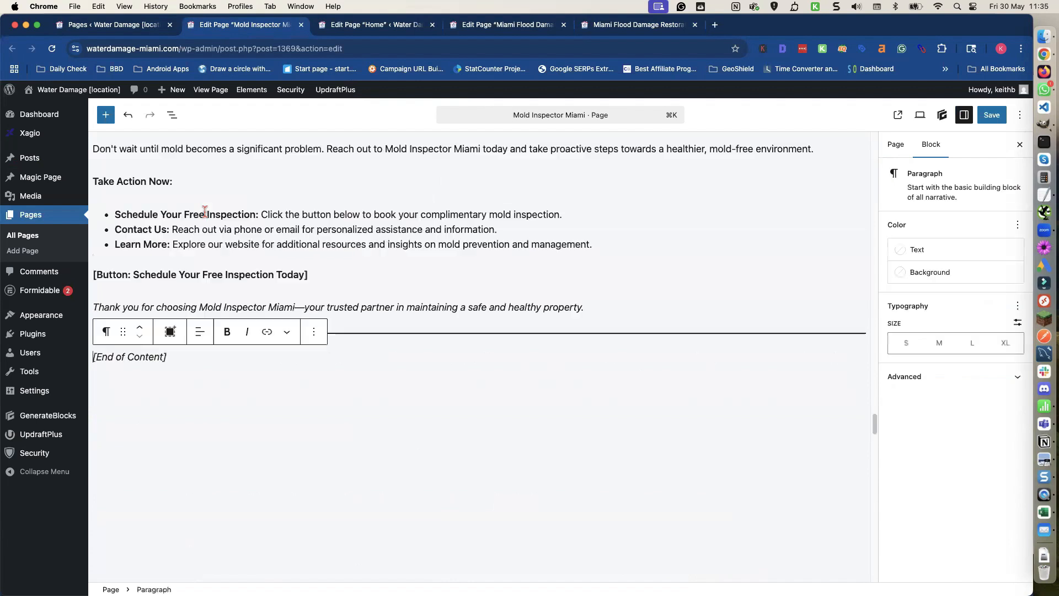
Add an empty block before the bold "Mold Inspector Miami" paragraph at the start of the page content
scroll(209, 226, "up", 15)
scroll(208, 226, "up", 10)
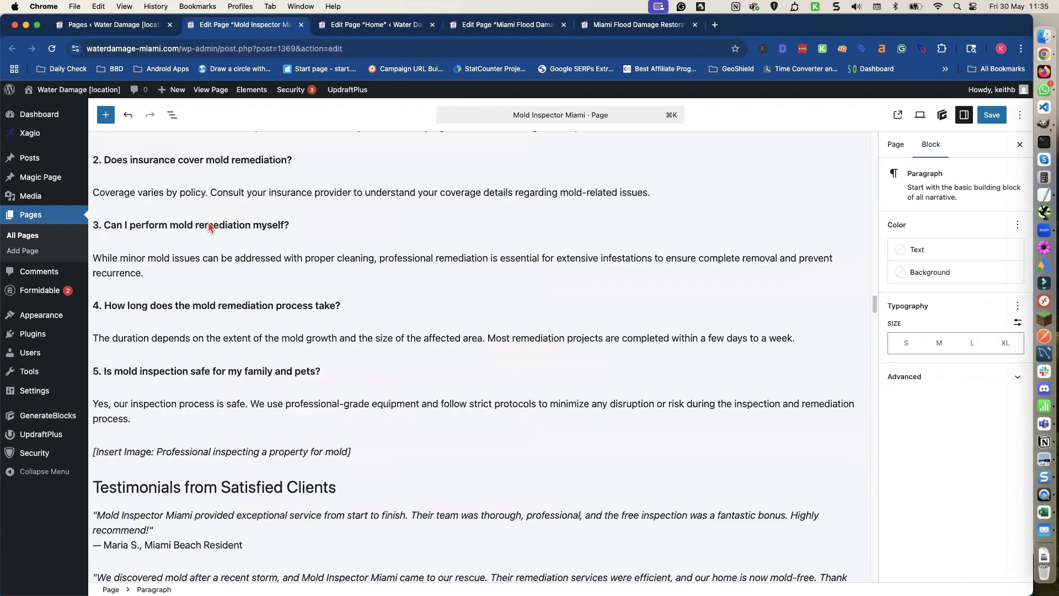
scroll(209, 226, "up", 20)
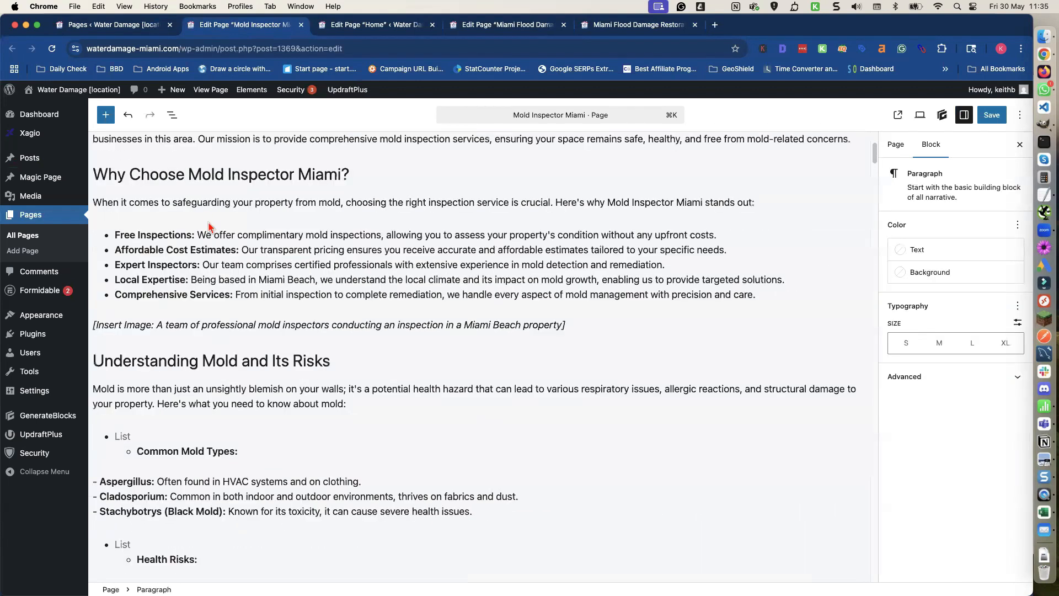
scroll(209, 221, "up", 5)
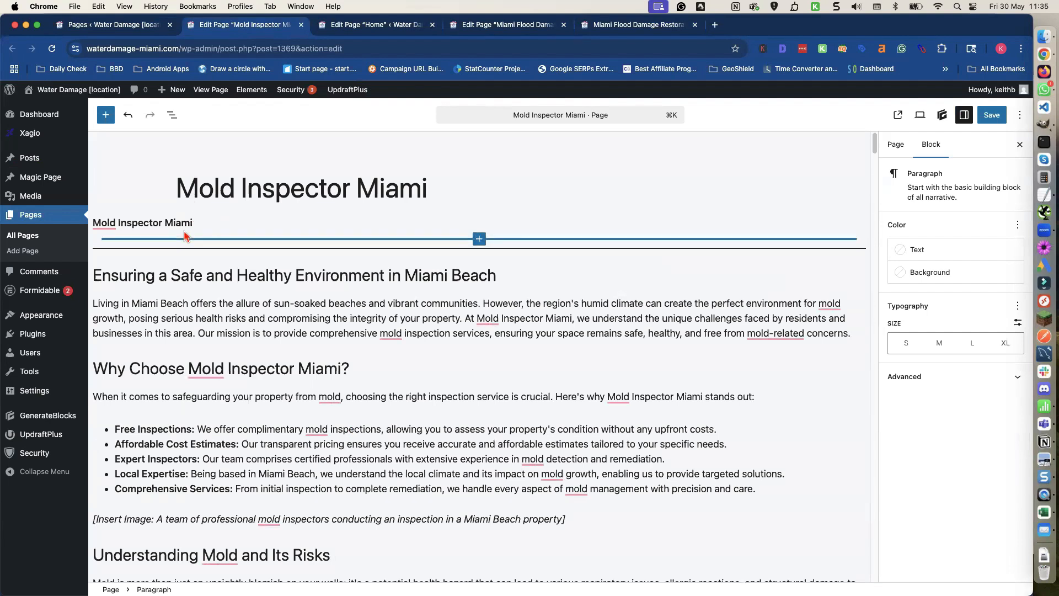
triple_click(180, 223)
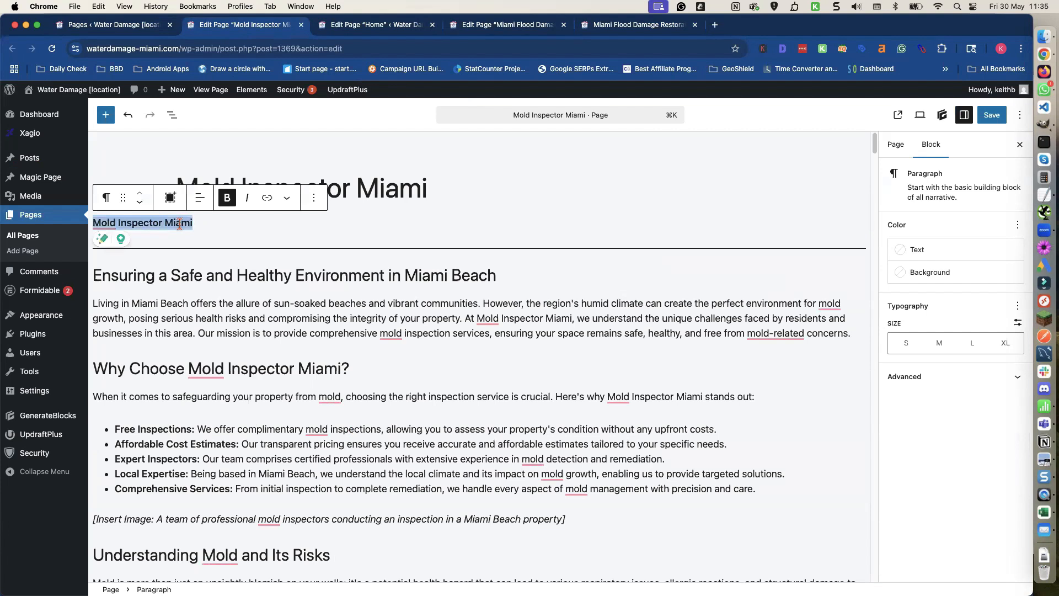
left_click(171, 116)
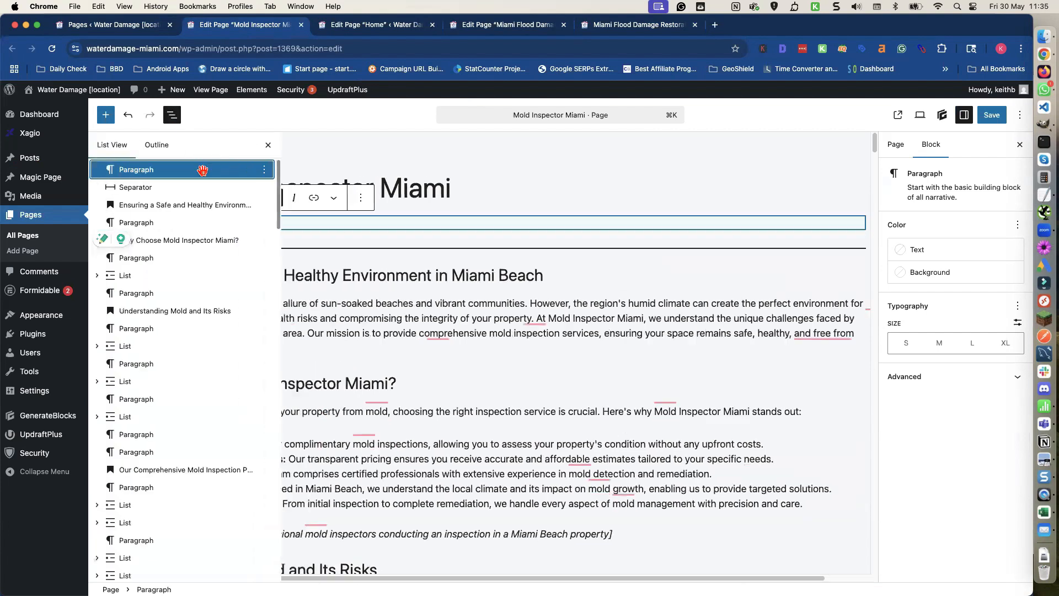
left_click(265, 175)
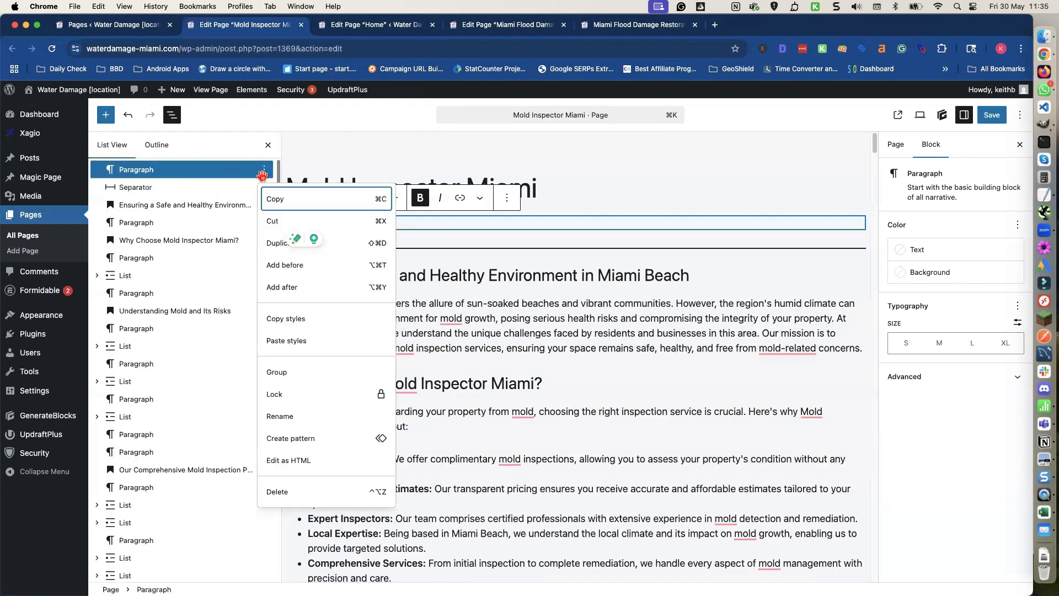
left_click(276, 265)
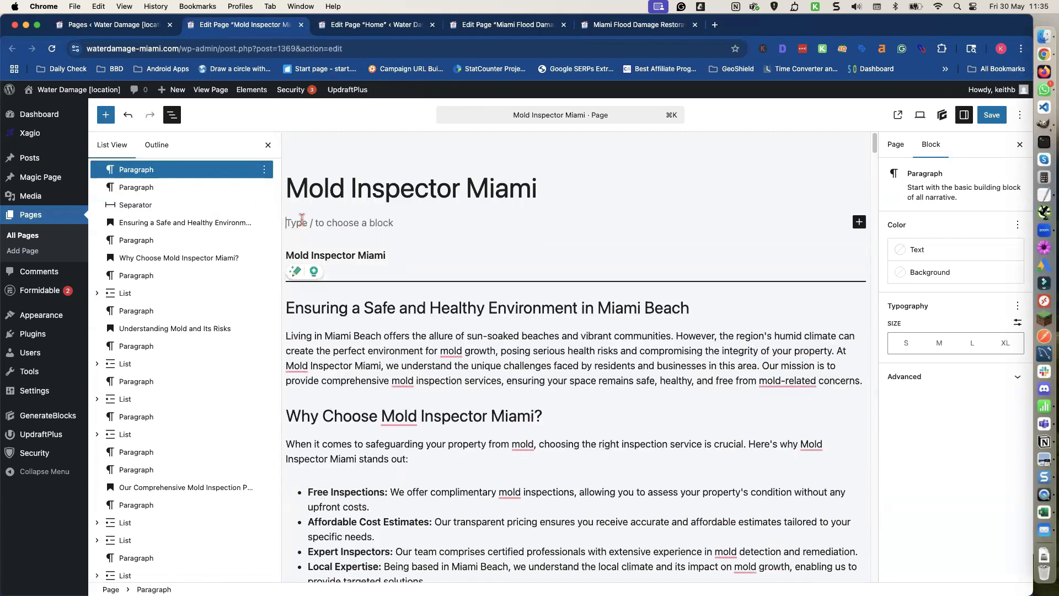
Copy the Cover block from the Home page and paste it into the empty first block of the Mold Inspector Miami page
left_click(377, 29)
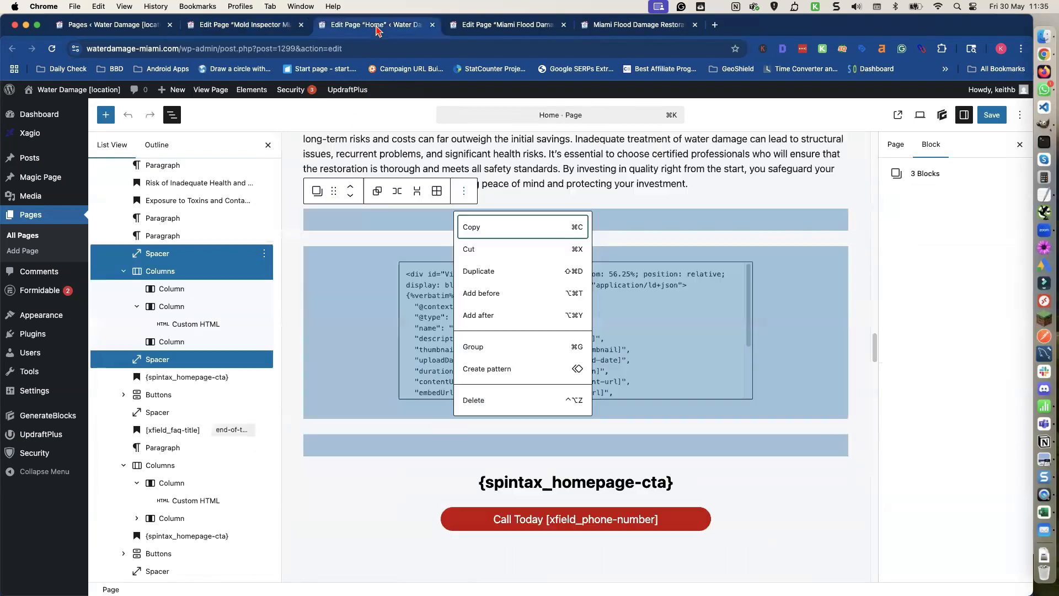
scroll(382, 224, "up", 15)
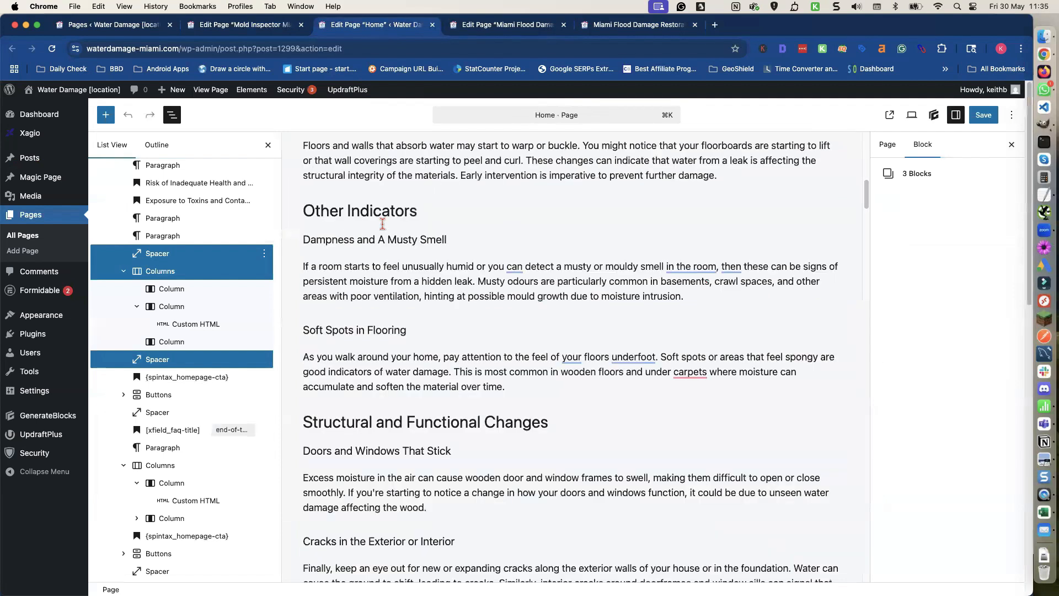
scroll(382, 228, "up", 10)
scroll(268, 209, "up", 10)
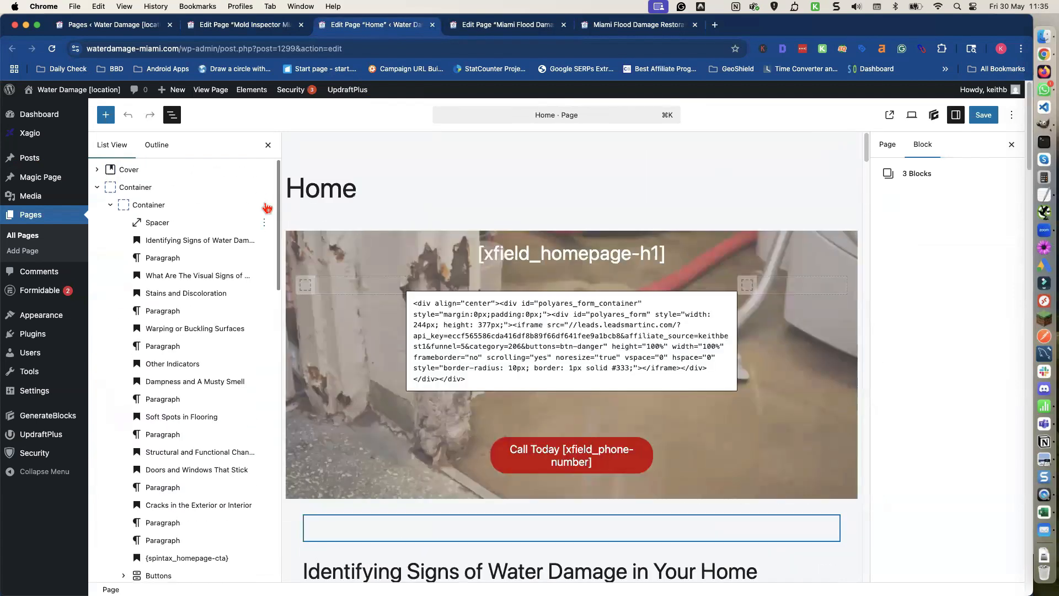
left_click(244, 168)
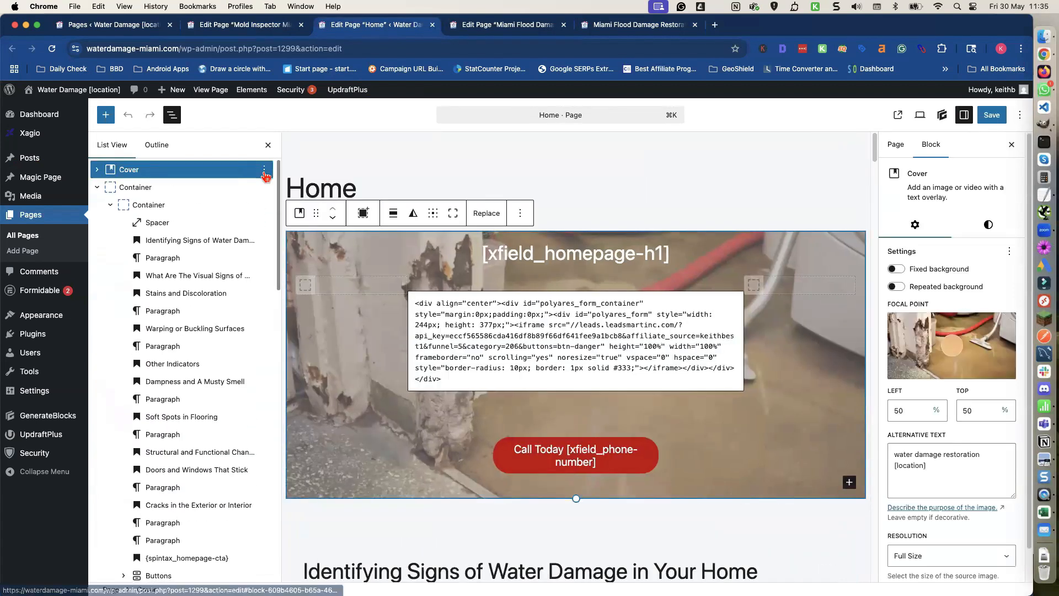
left_click(264, 169)
left_click(277, 200)
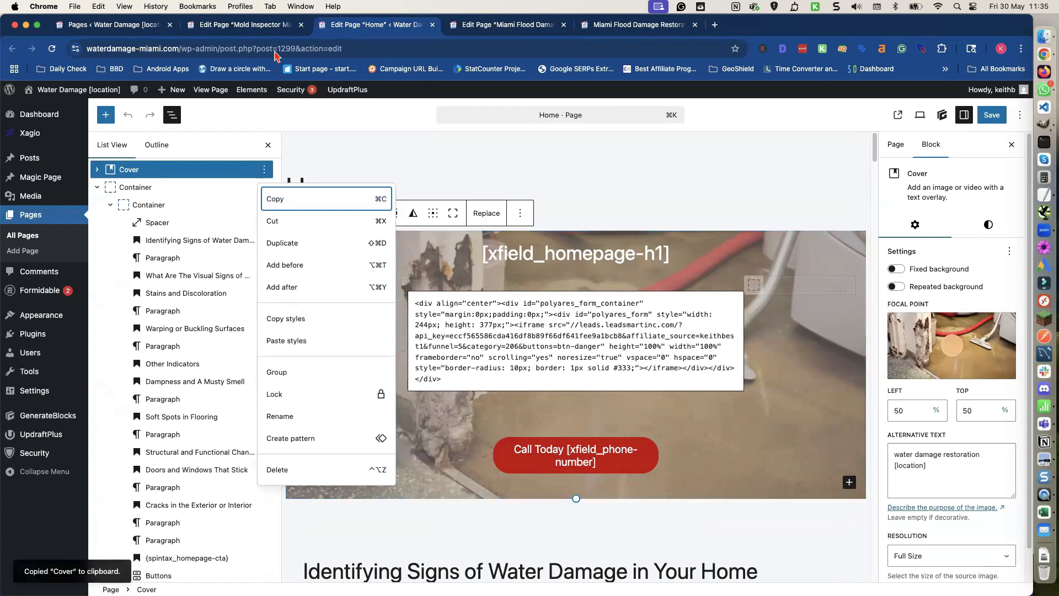
left_click(245, 25)
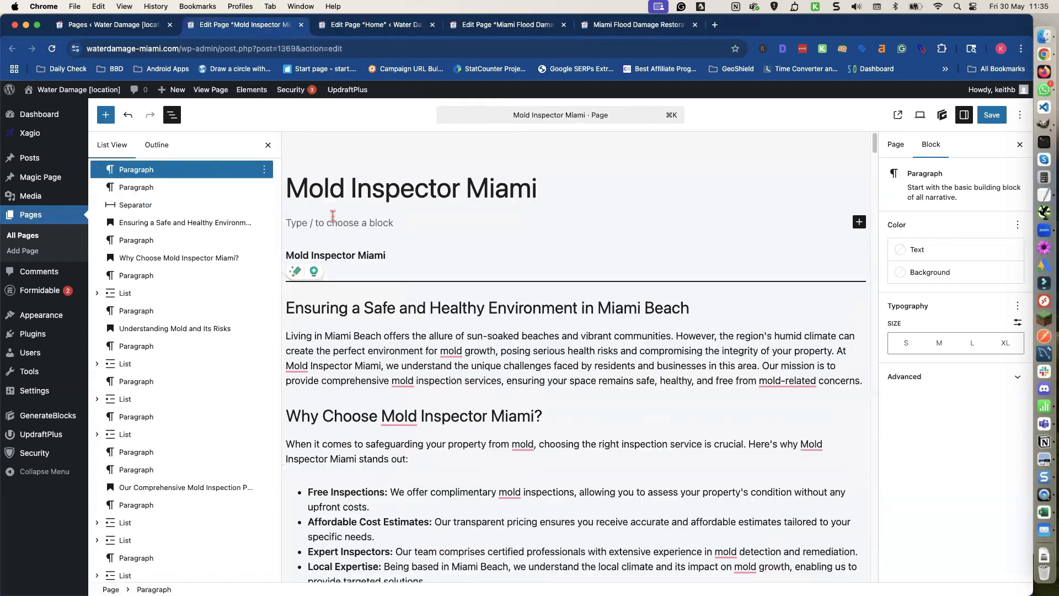
key("super+v")
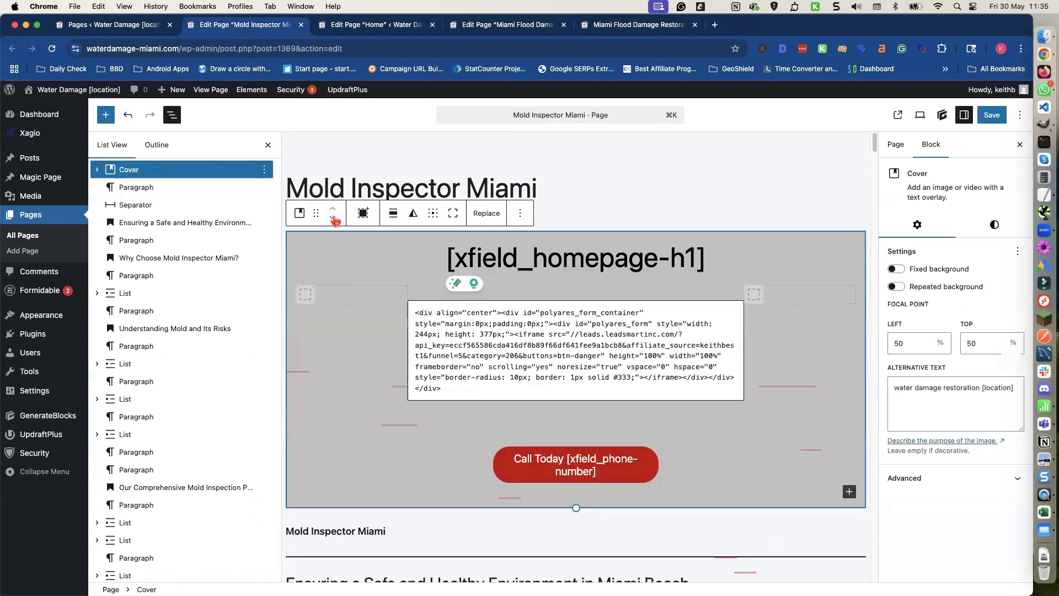
Move the "Mold Inspector Miami" text from the paragraph below the cover into the cover heading, replacing [xfield_homepage-h1]
scroll(339, 232, "down", 4)
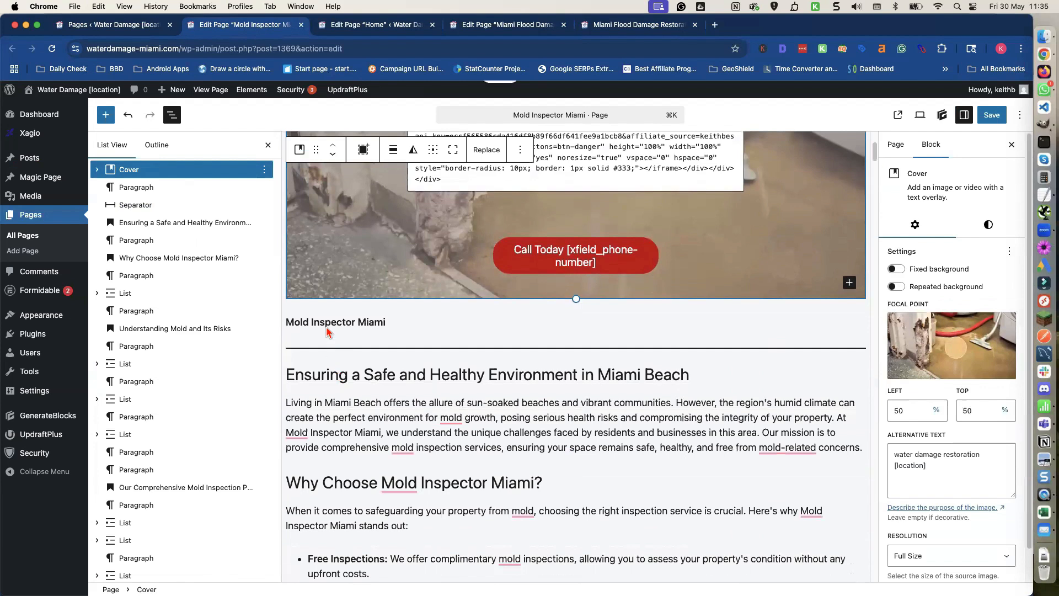
triple_click(325, 321)
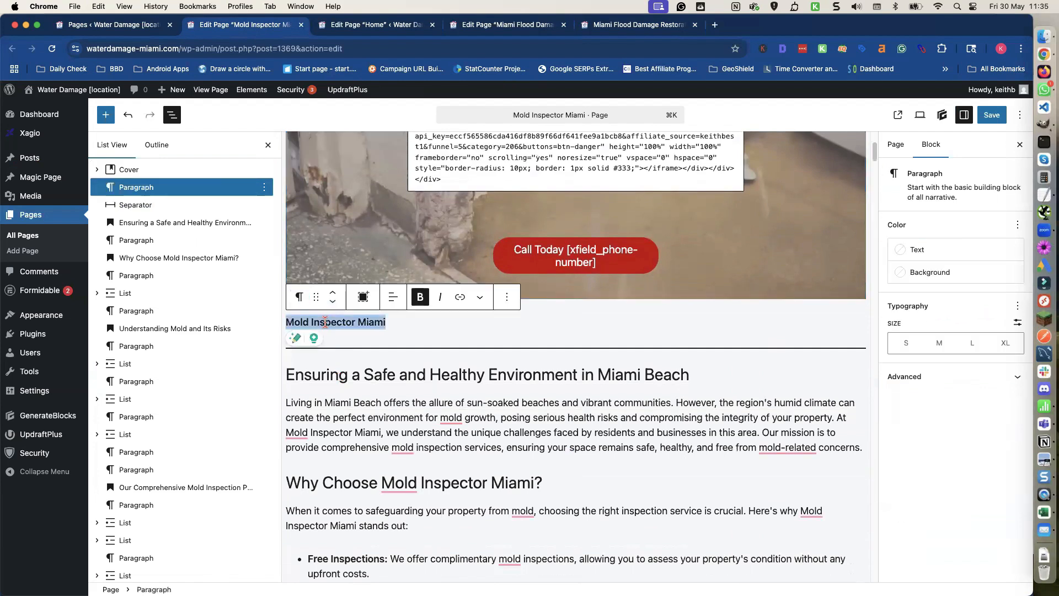
key("BackSpace")
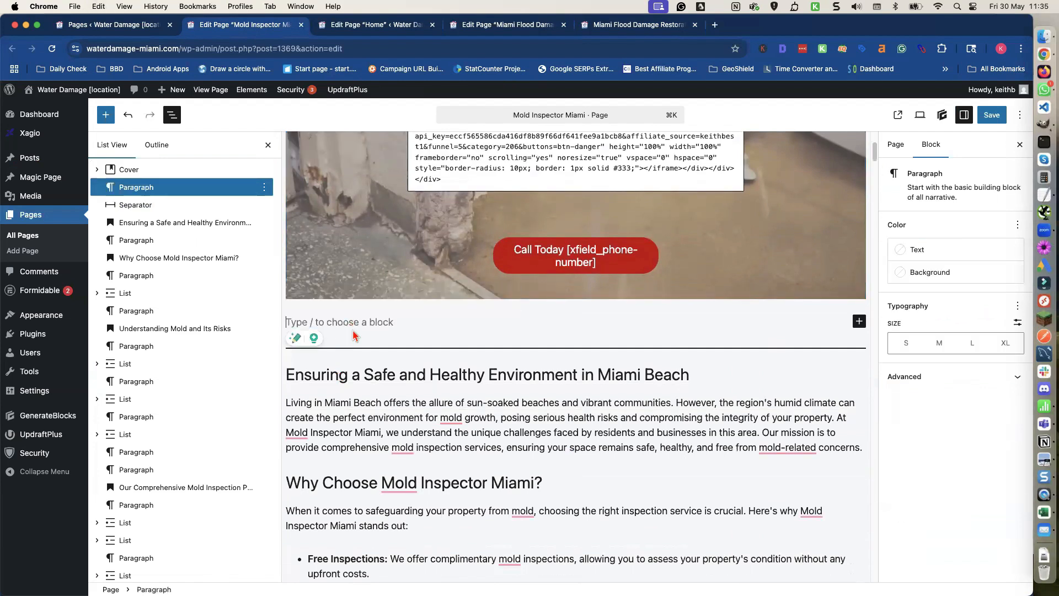
scroll(370, 329, "up", 3)
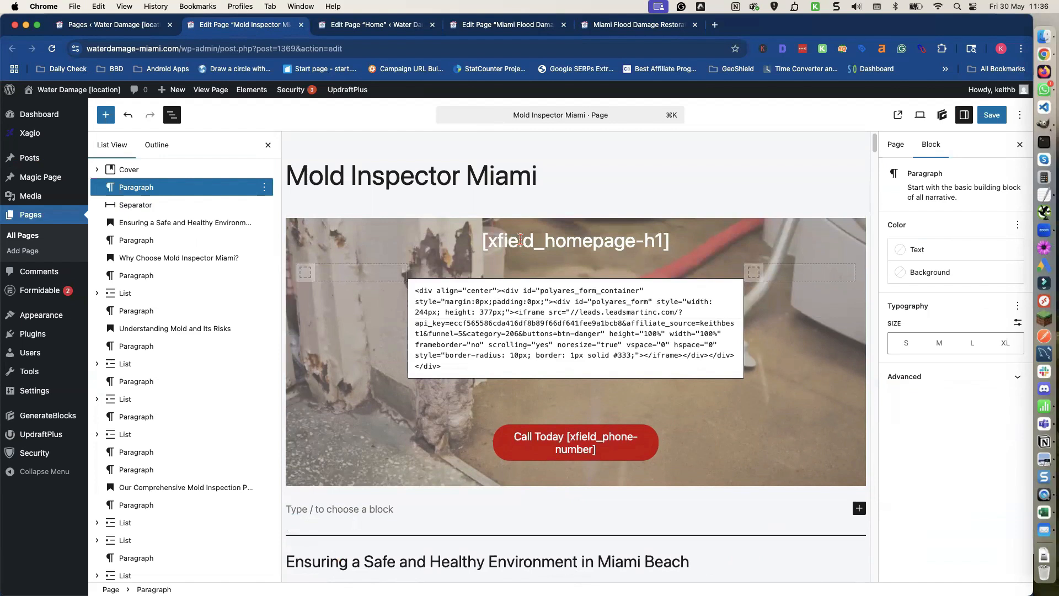
triple_click(520, 240)
key("super+v")
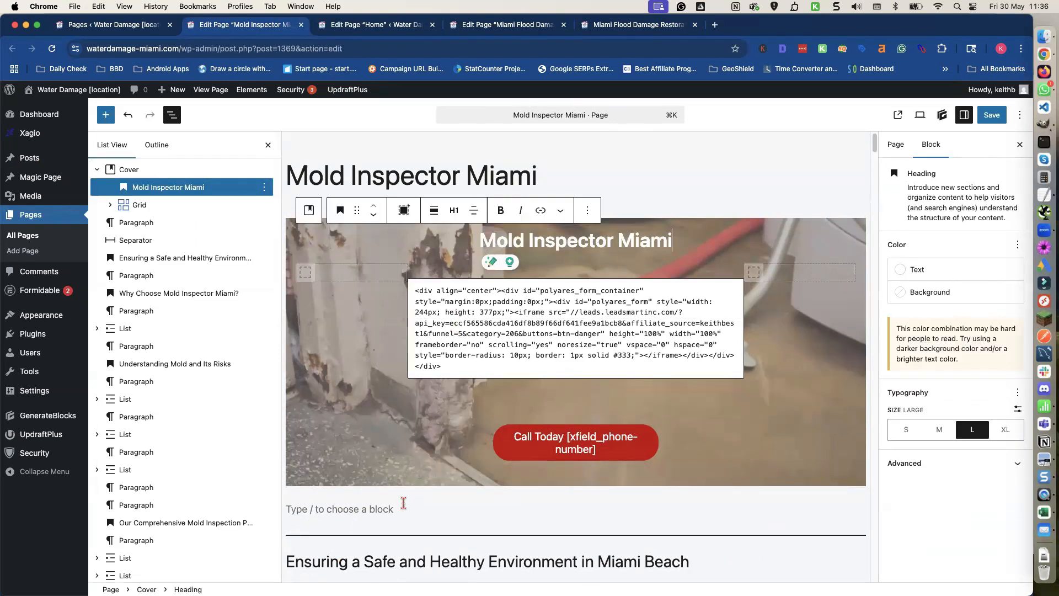
Delete the empty paragraph and the separator directly below the Cover block
left_click(403, 505)
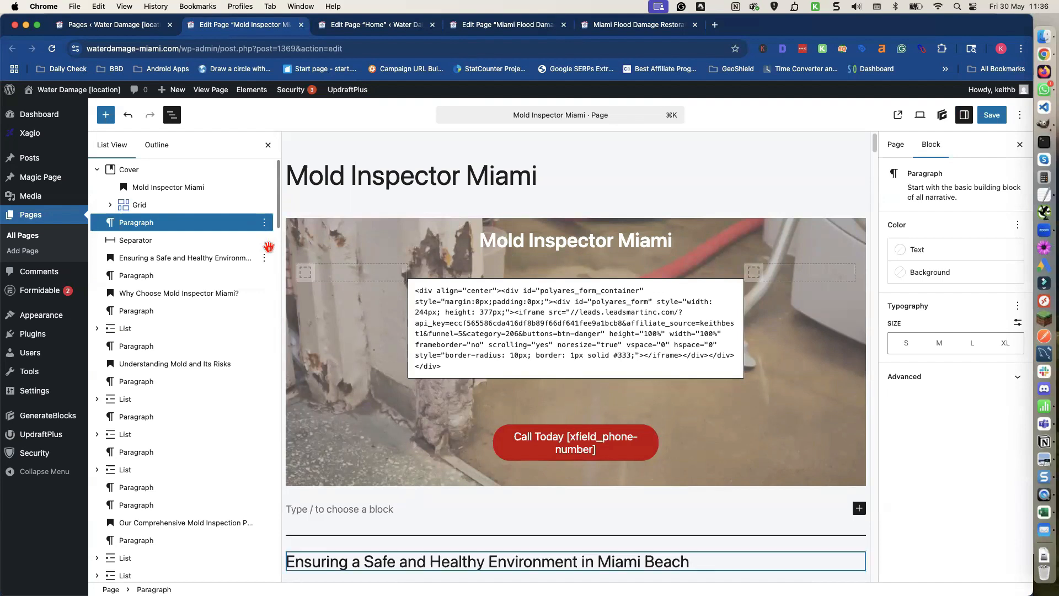
left_click(265, 241)
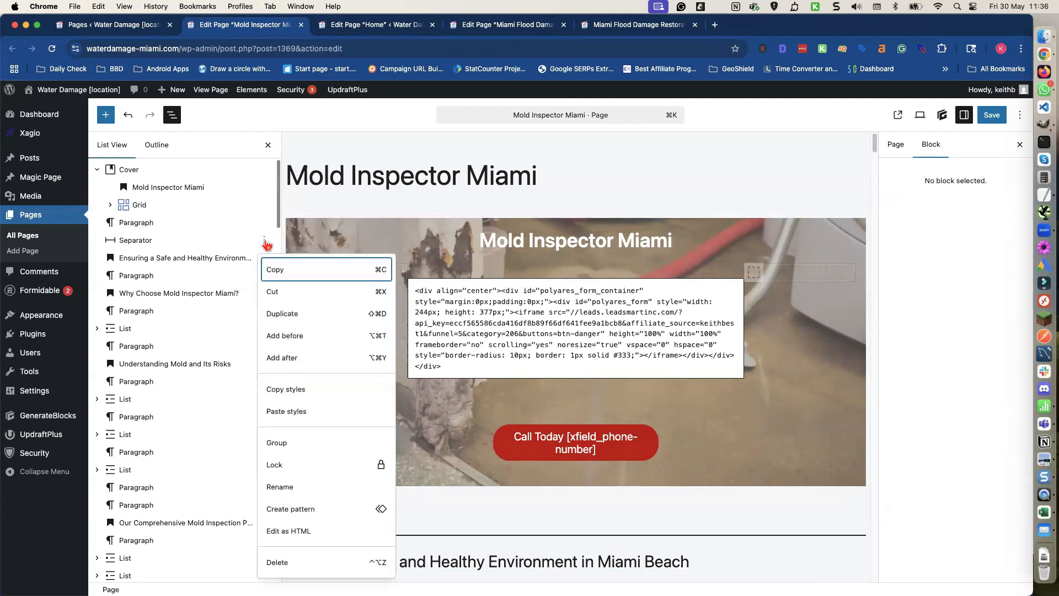
left_click(246, 225)
left_click(243, 238, "shift")
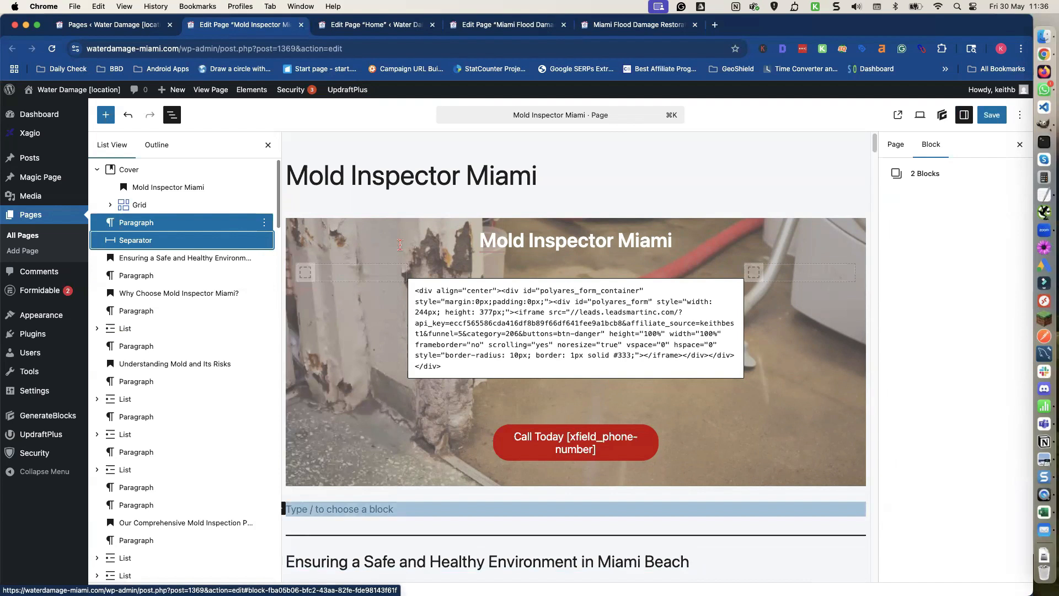
scroll(444, 413, "down", 10)
scroll(447, 409, "up", 9)
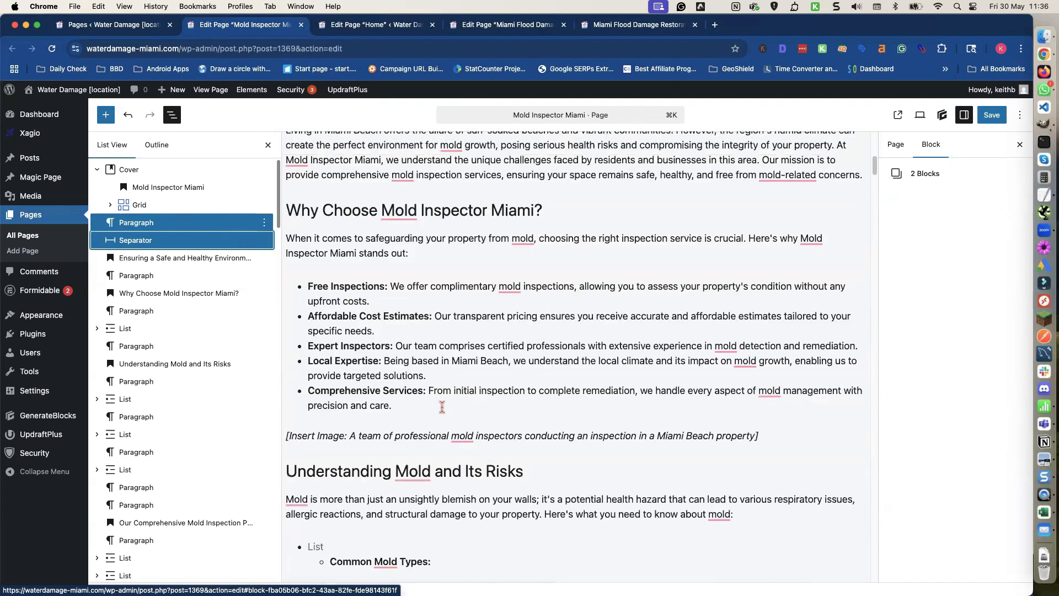
scroll(454, 381, "down", 3)
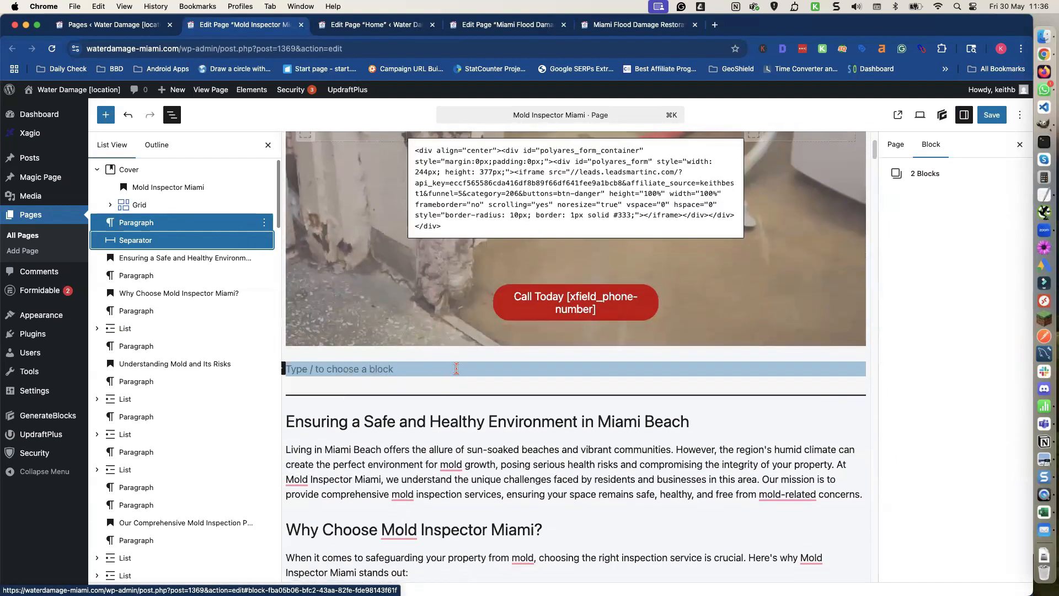
left_click(265, 222)
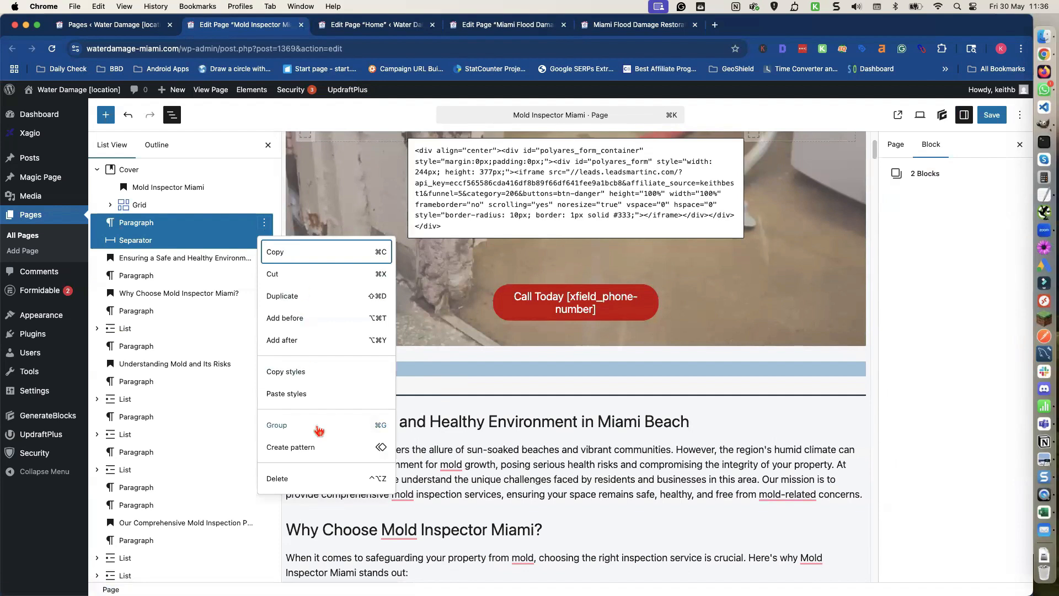
left_click(298, 479)
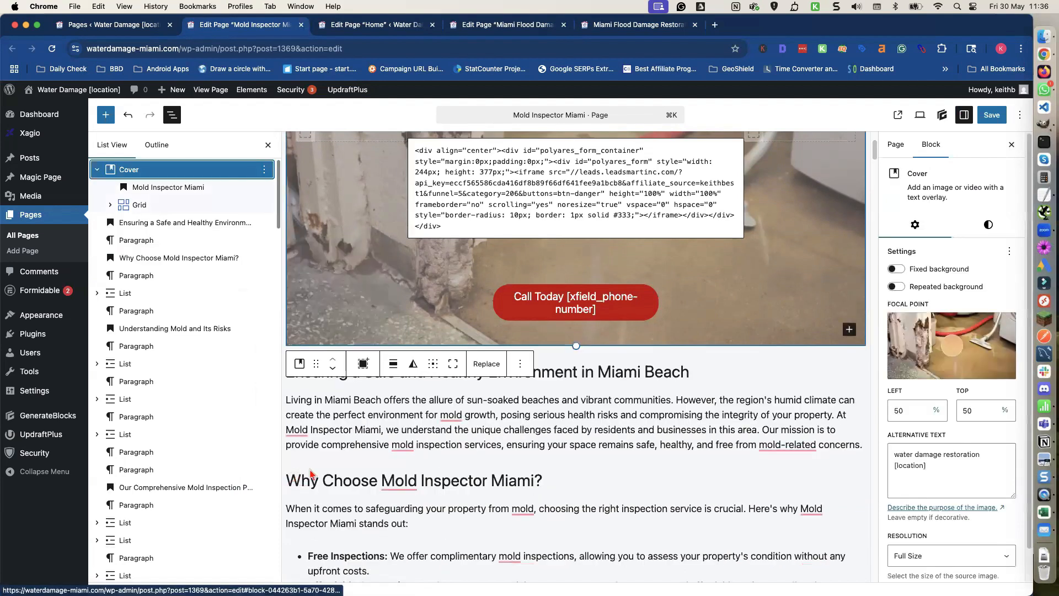
Insert a 50 px high Spacer block before the "Ensuring a Safe and Healthy Environment in Miami Beach" heading
left_click(565, 373)
left_click(547, 343)
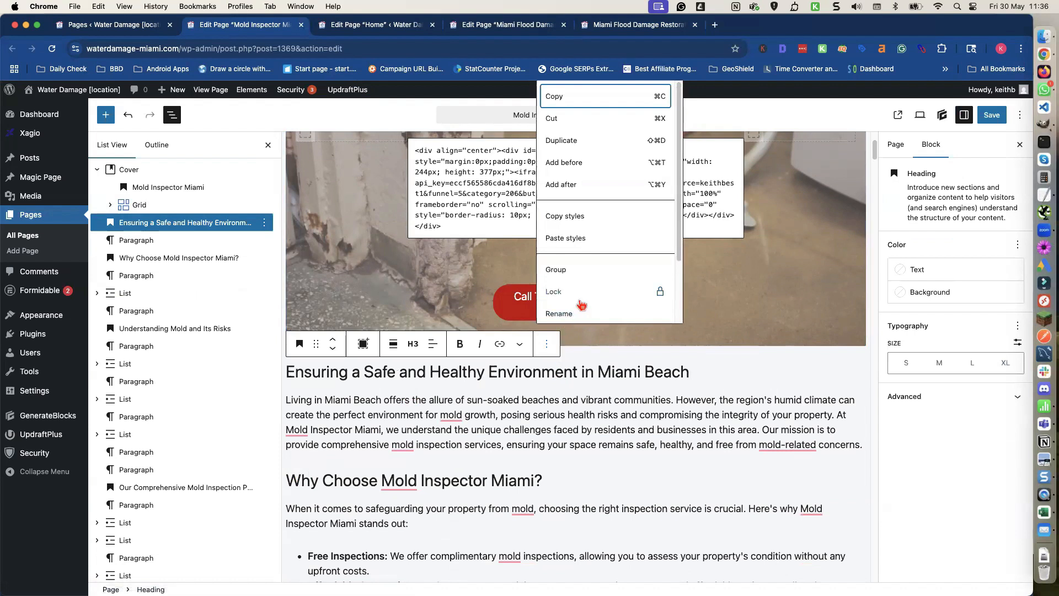
left_click(560, 164)
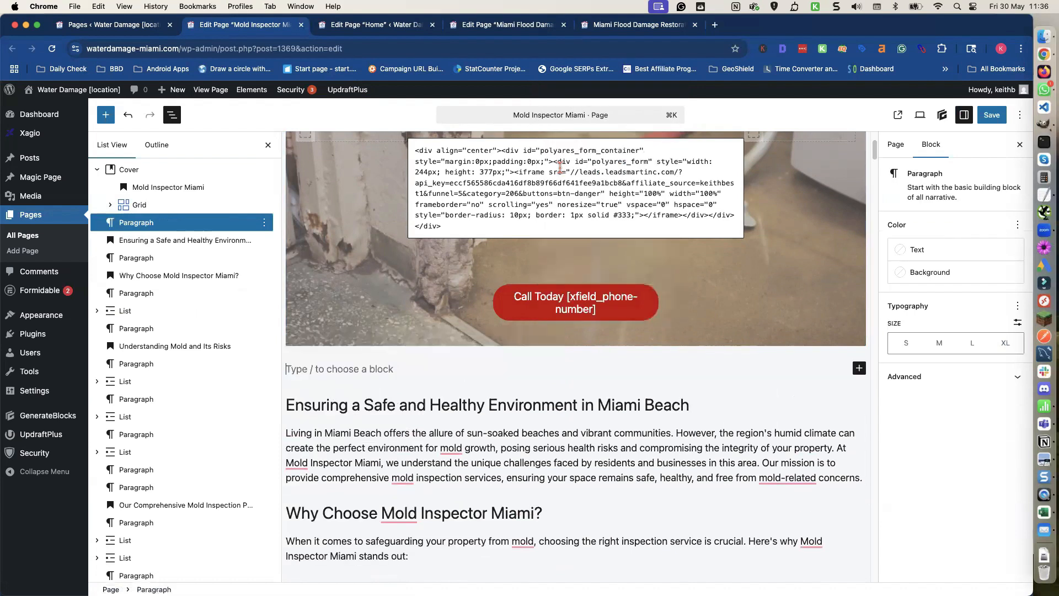
type(".spa")
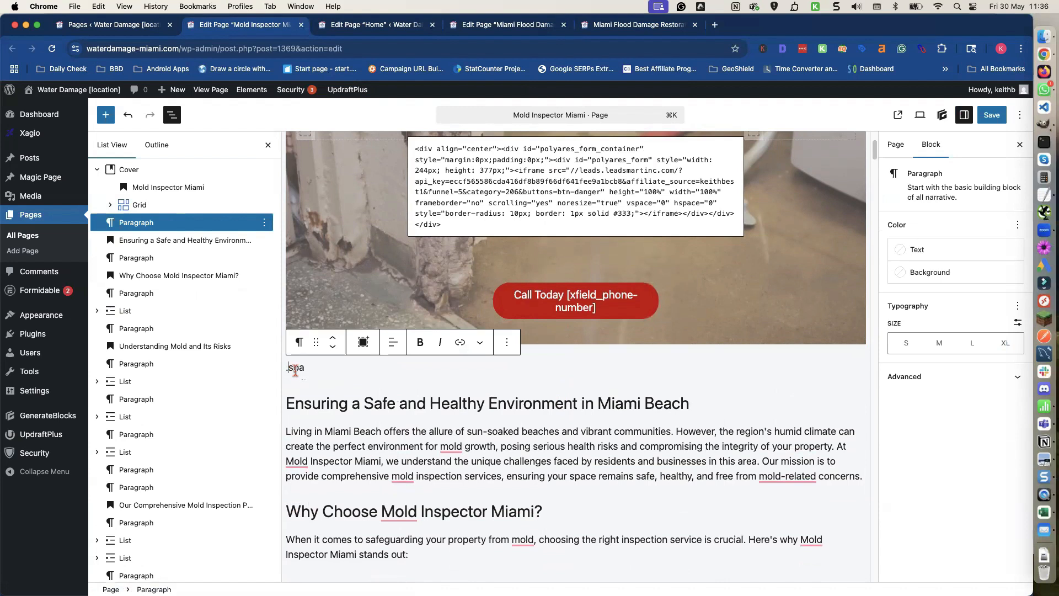
key("BackSpace")
type("c")
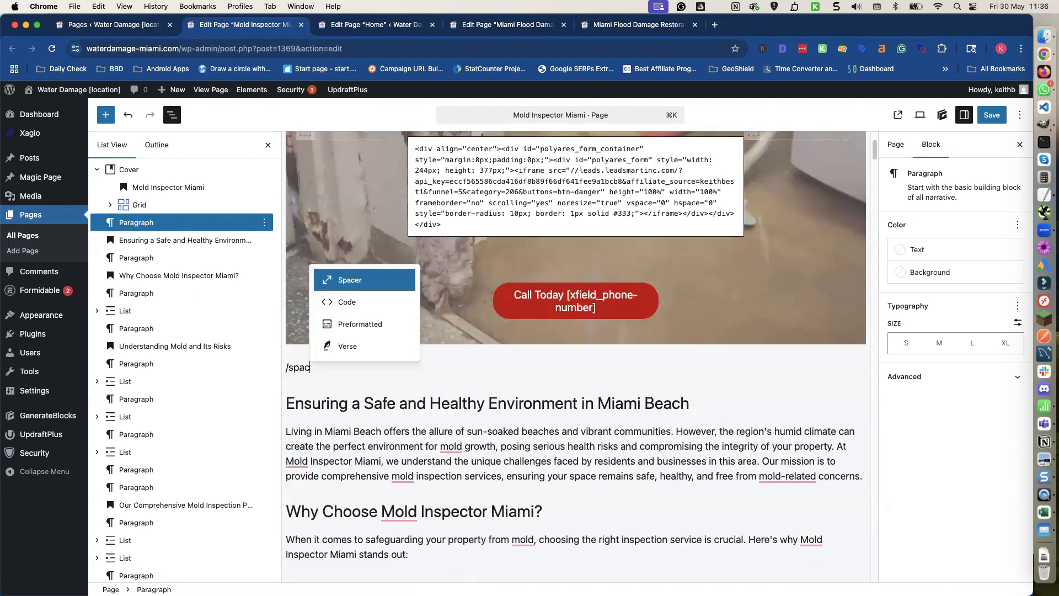
left_click(366, 286)
left_click_drag(902, 264, 889, 272)
type("50")
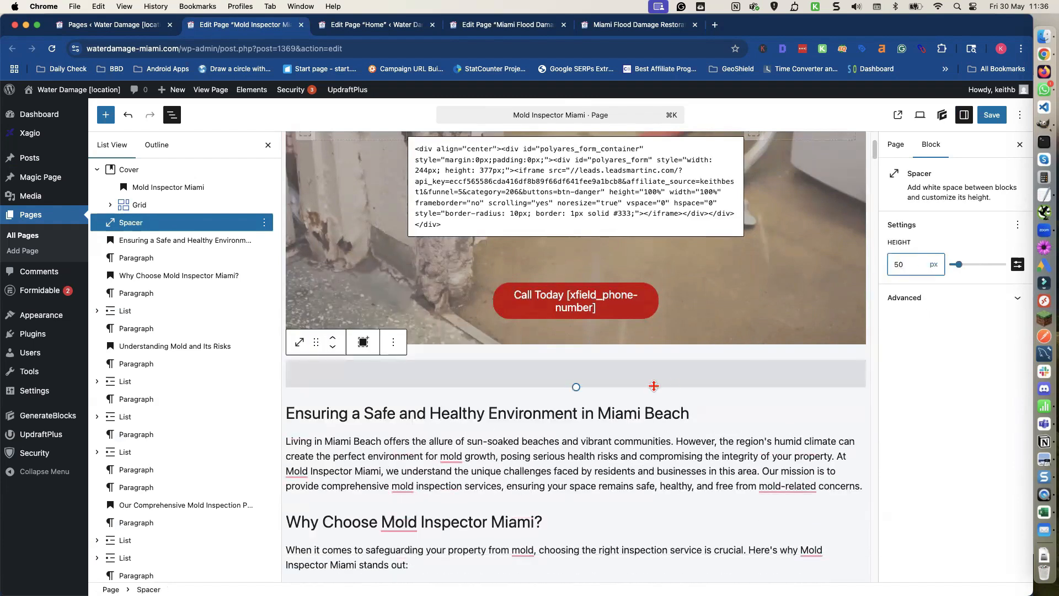
left_click(613, 406)
Remove the nested list containing "Common Mold Types:" from the "Understanding Mold and Its Risks" section
scroll(552, 413, "down", 3)
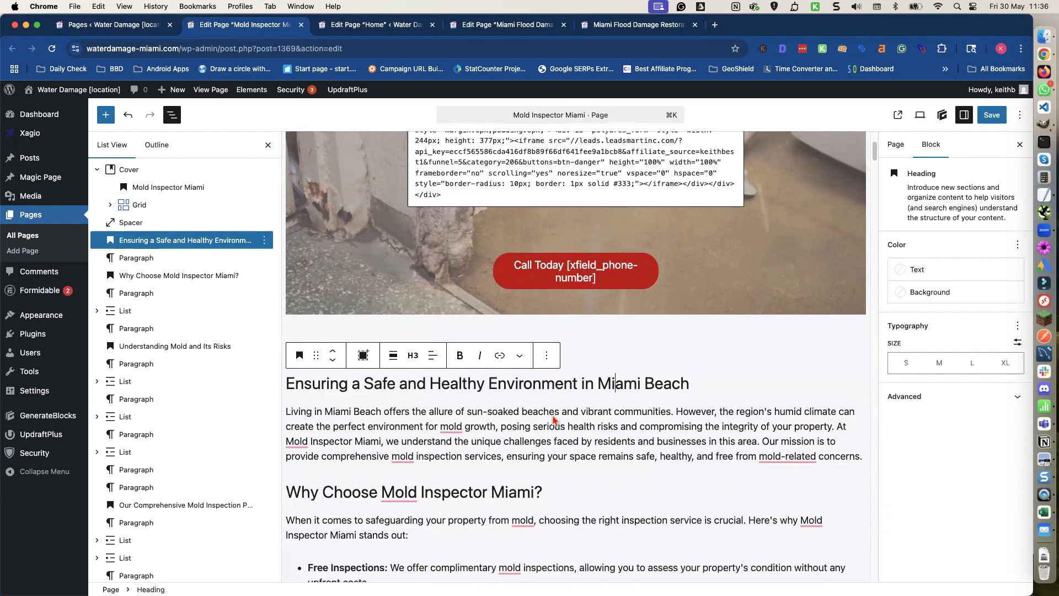
scroll(553, 413, "down", 6)
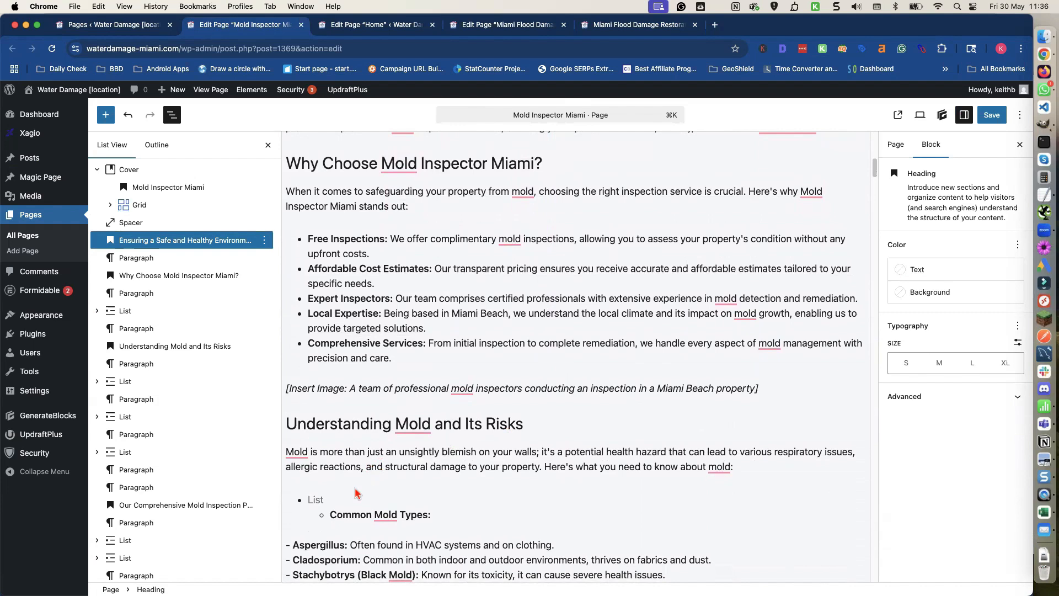
scroll(356, 493, "down", 3)
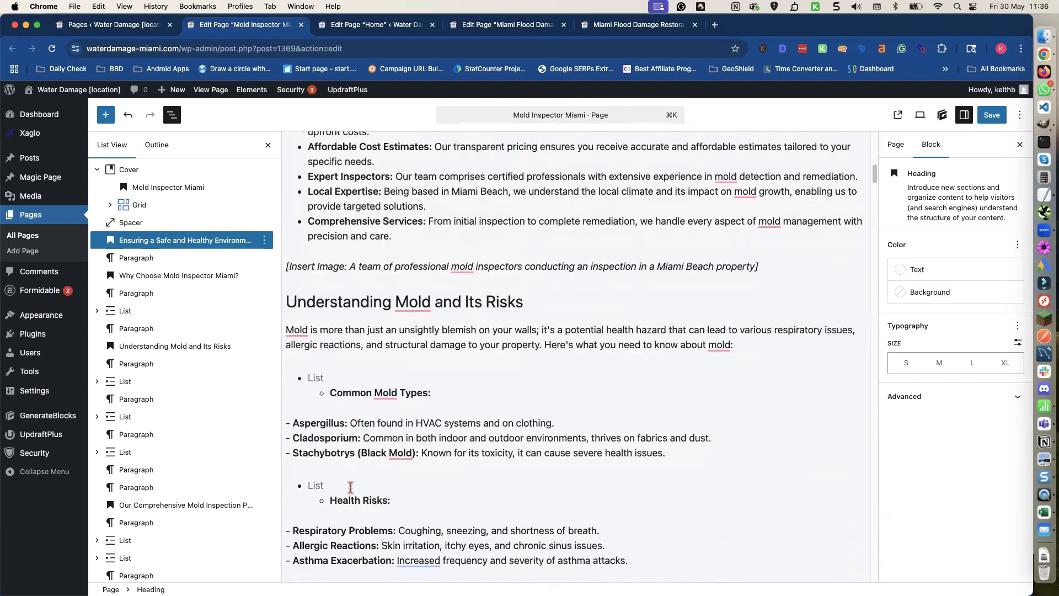
left_click(330, 400)
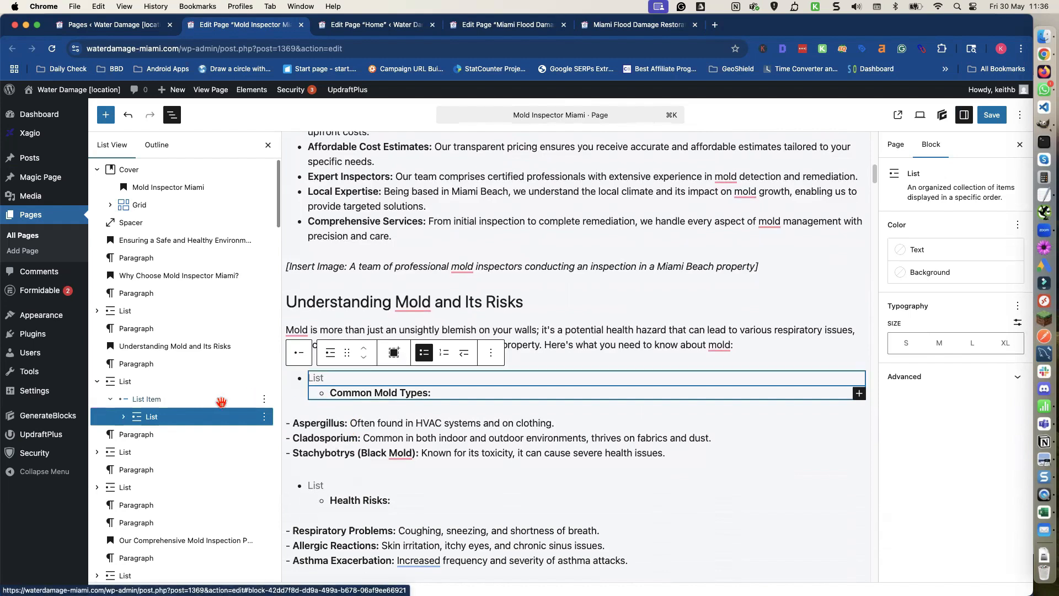
left_click(330, 356)
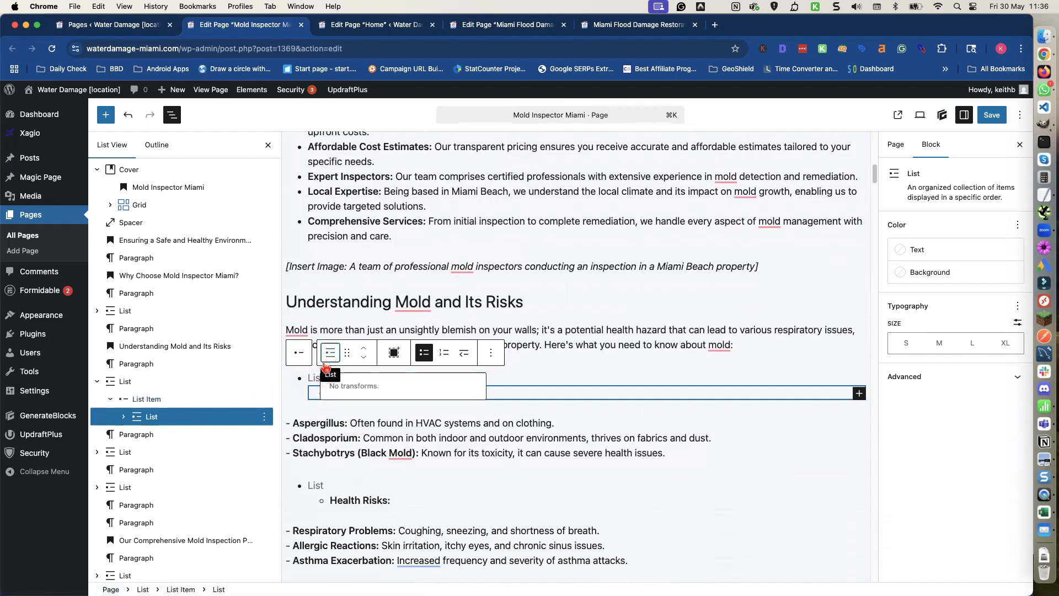
left_click(308, 376)
left_click(315, 377)
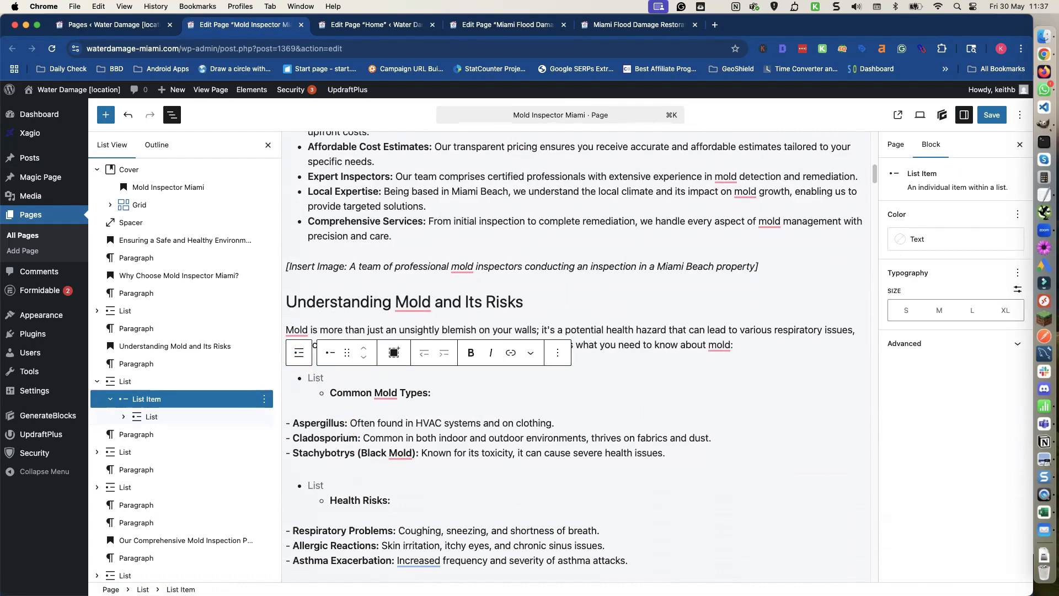
key("BackSpace")
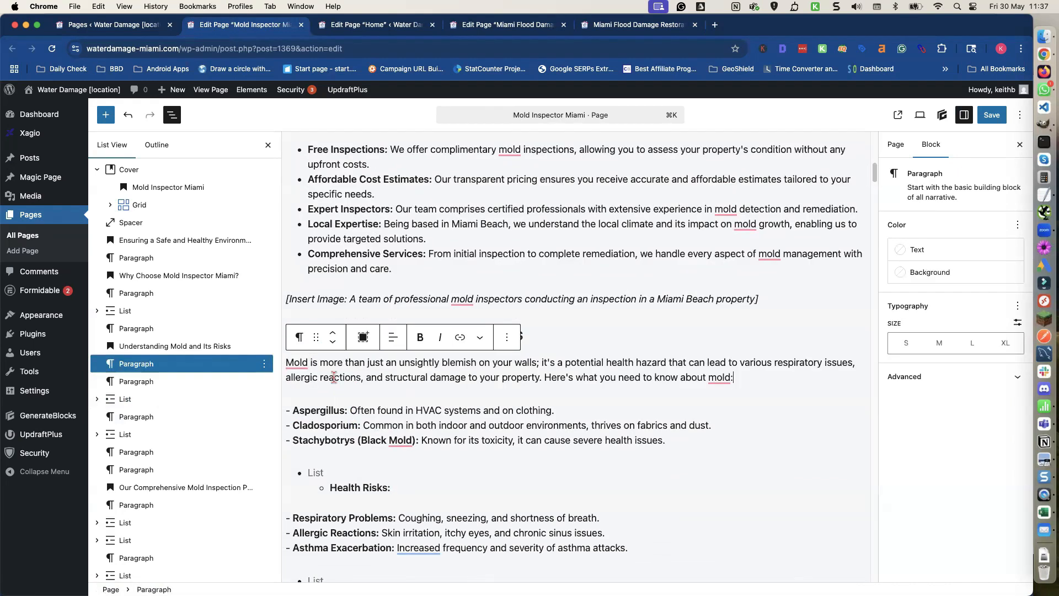
Add a bold "Common Mold Types" paragraph above the Aspergillus, Cladosporium and Stachybotrys lines
scroll(334, 378, "up", 2)
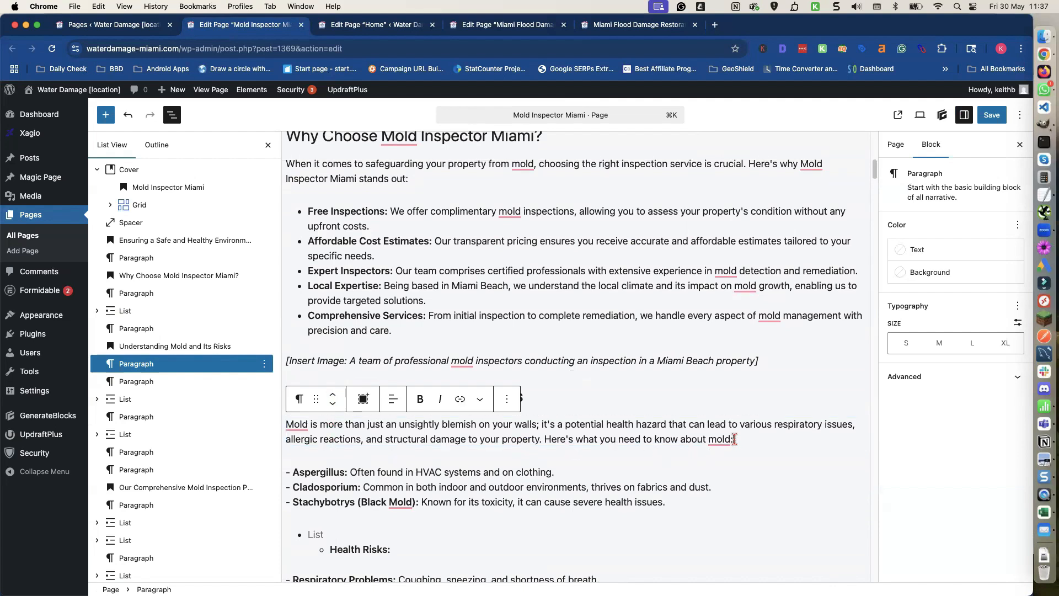
key("Return")
type("Common Mold Types")
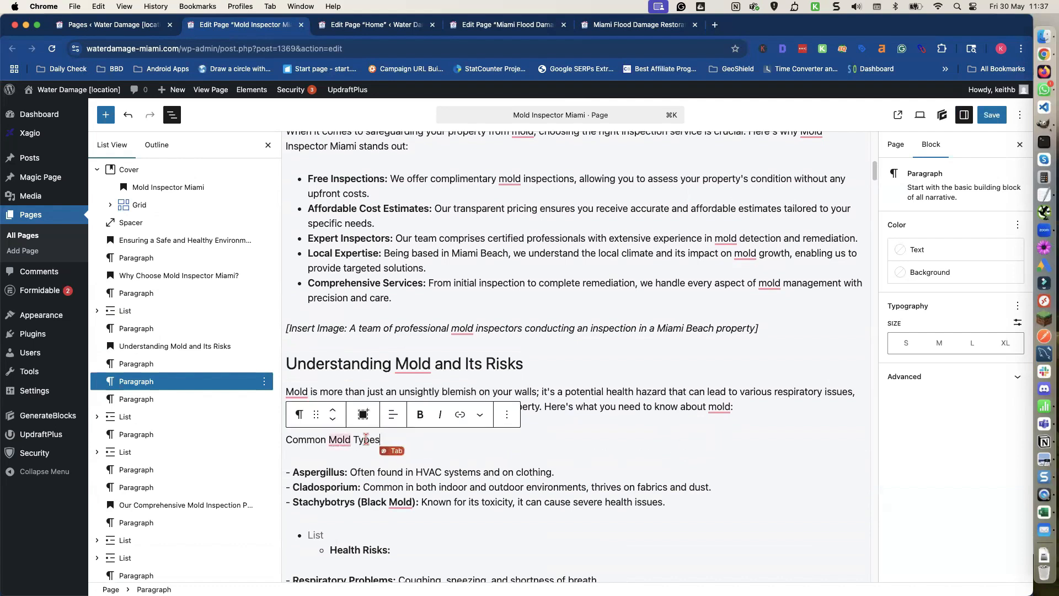
left_click(420, 416)
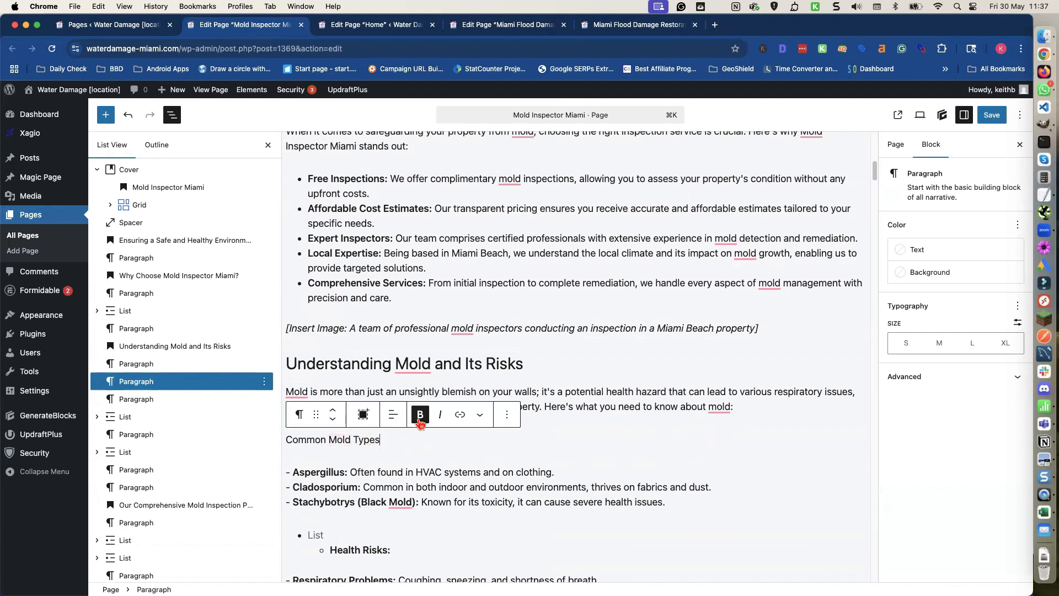
triple_click(373, 439)
left_click(420, 416)
left_click(398, 445)
left_click(381, 458)
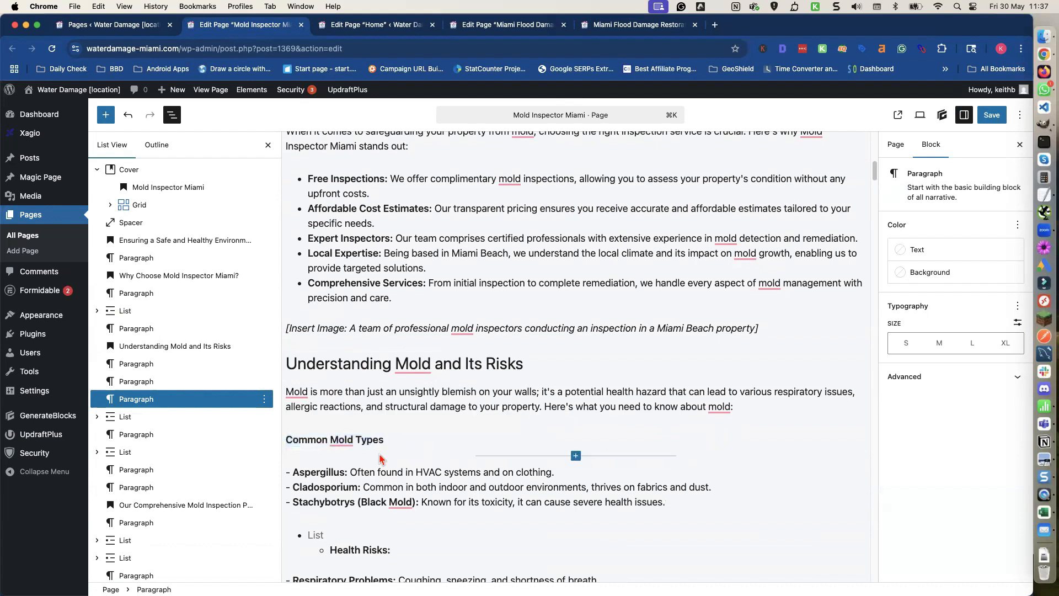
Copy the "Health Risks:" text from its nested list and delete that whole list block
scroll(378, 453, "down", 3)
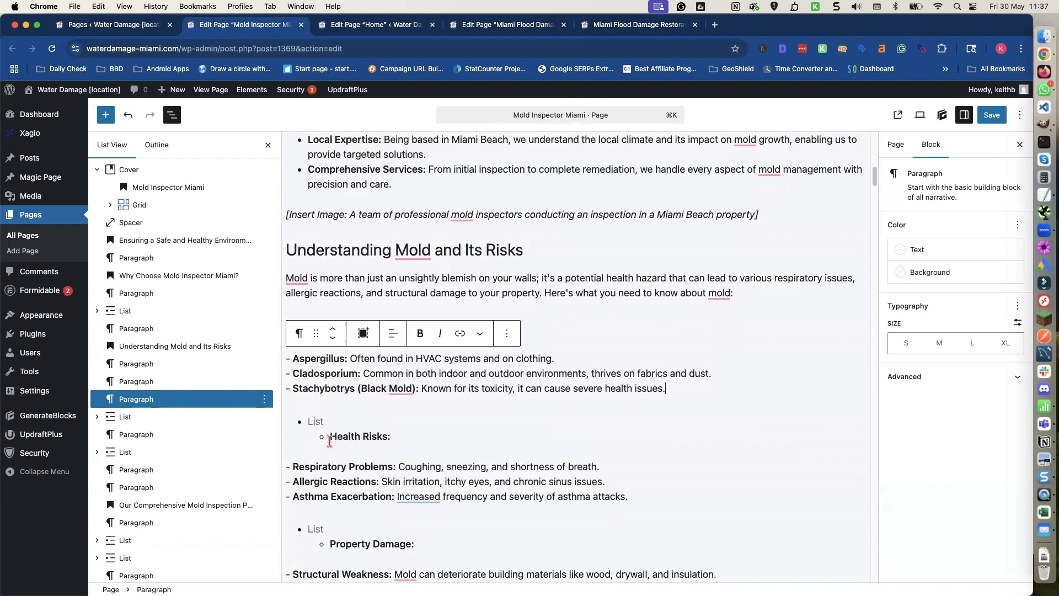
left_click_drag(333, 435, 393, 437)
key("super+c")
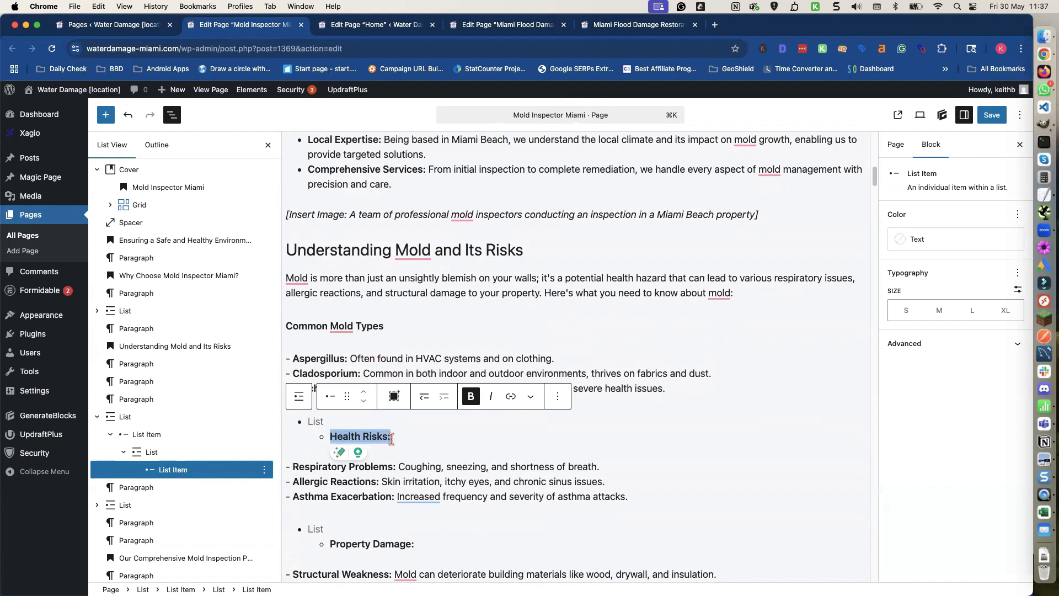
key("BackSpace")
left_click(347, 422)
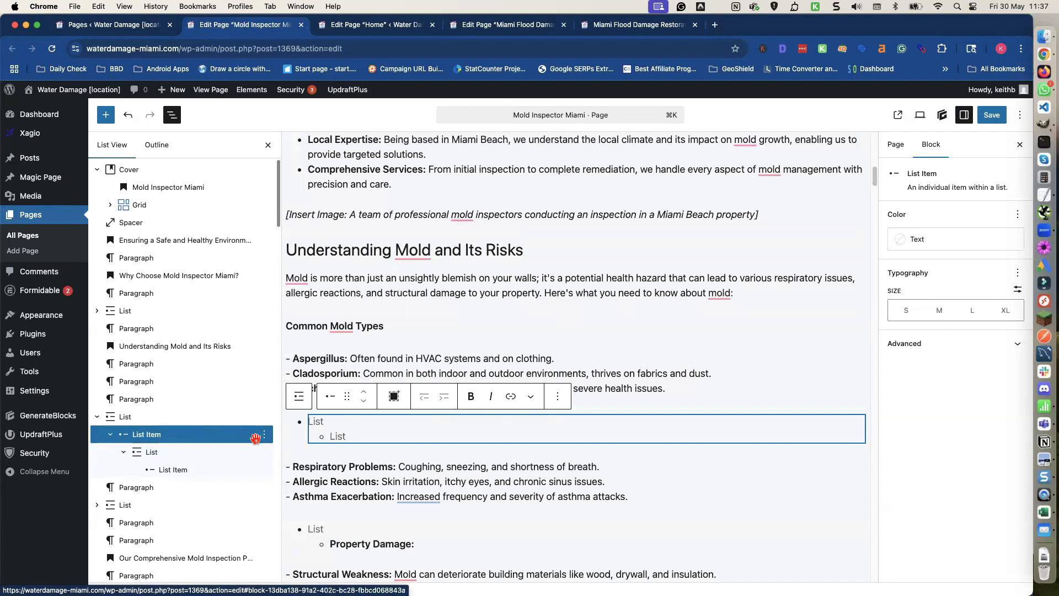
left_click(264, 434)
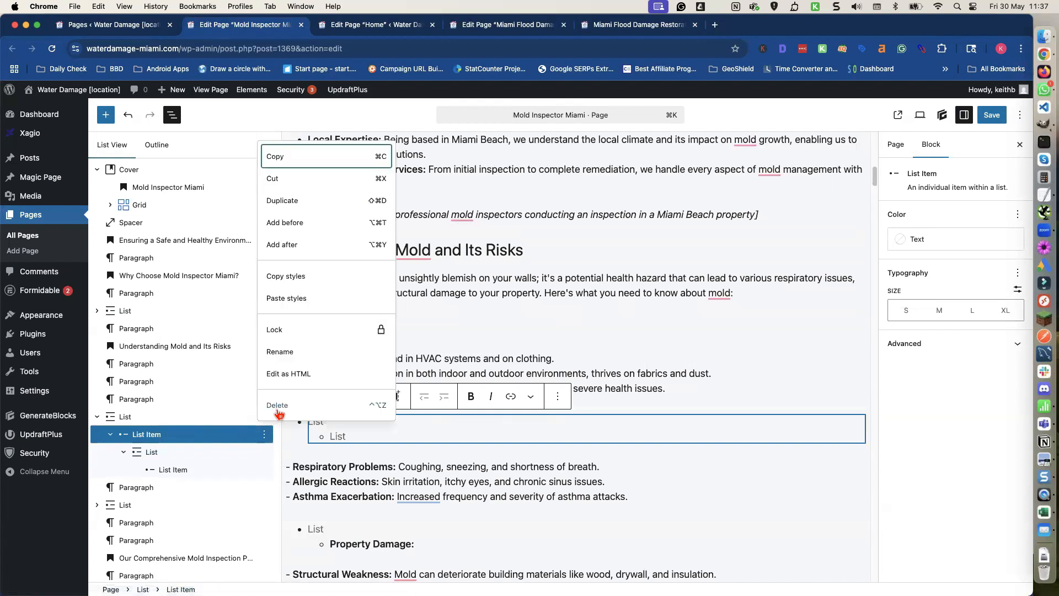
left_click(278, 408)
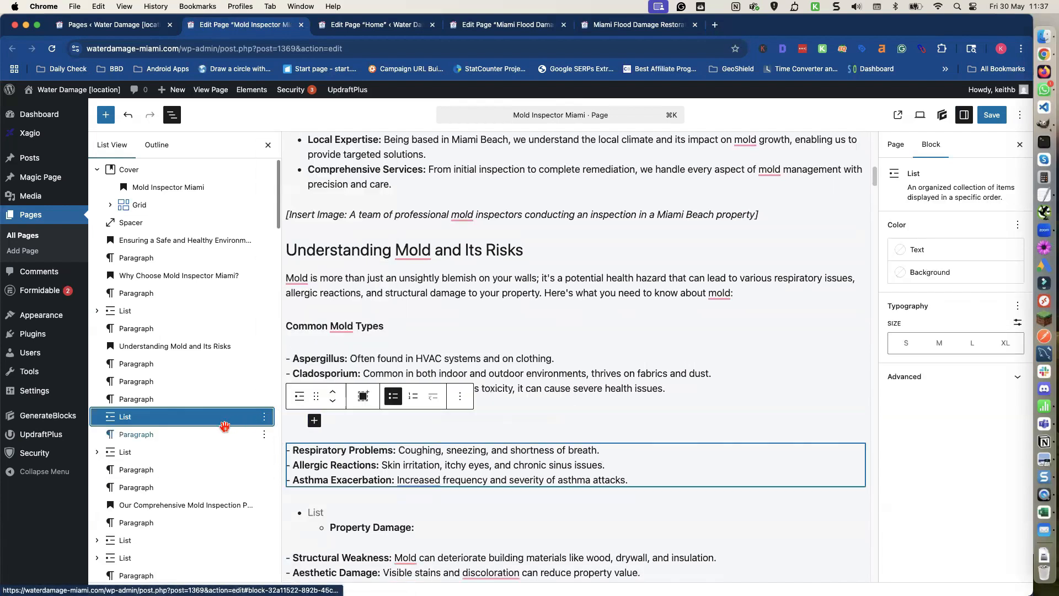
left_click(264, 420)
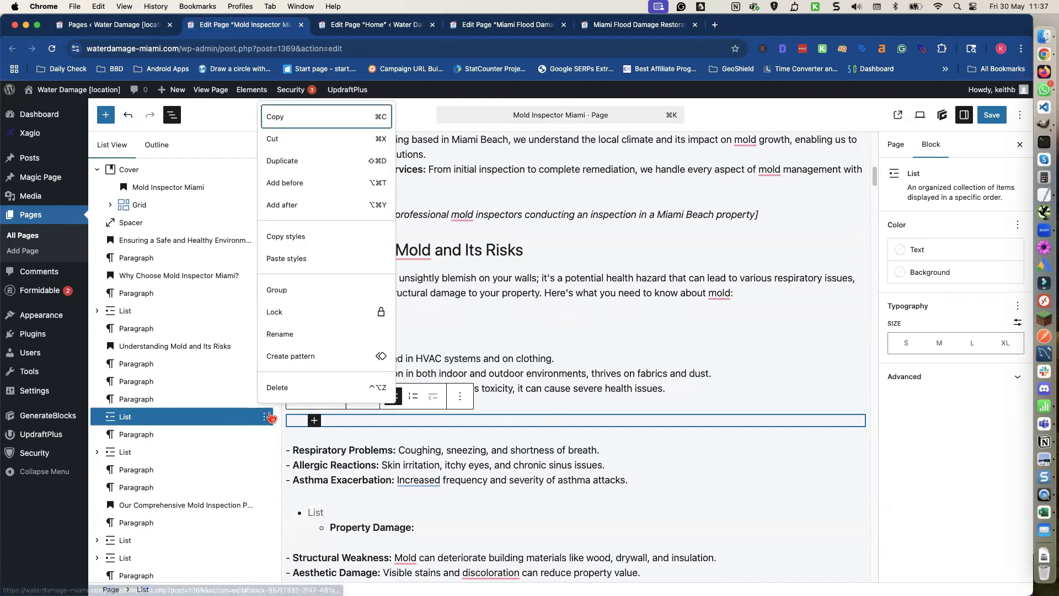
left_click(274, 388)
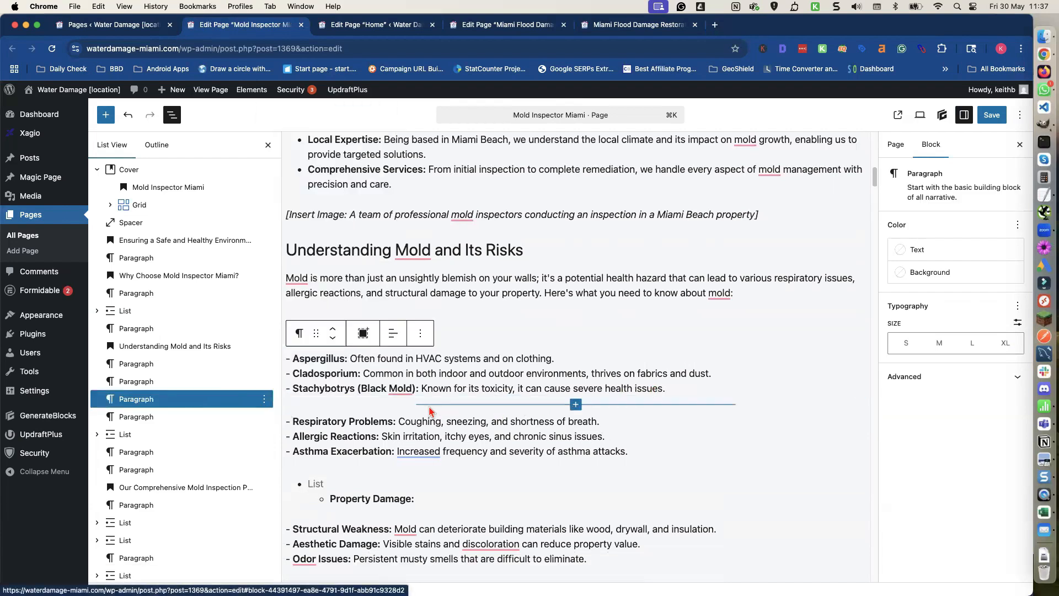
Insert a paragraph above the "Respiratory Problems" lines and paste the copied "Health Risks:" text into it
left_click(471, 409)
left_click(576, 405)
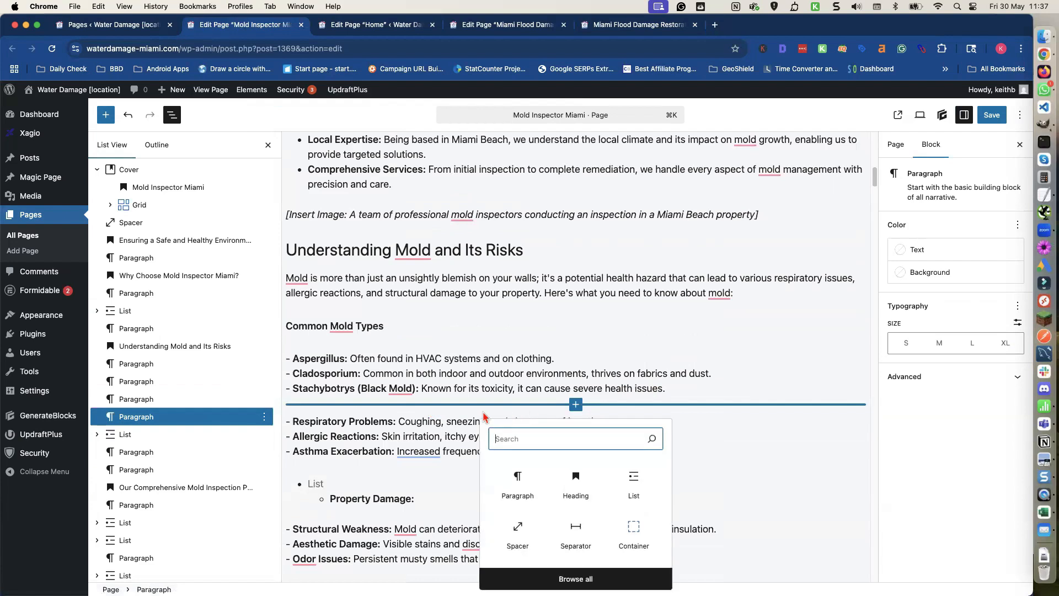
left_click(518, 483)
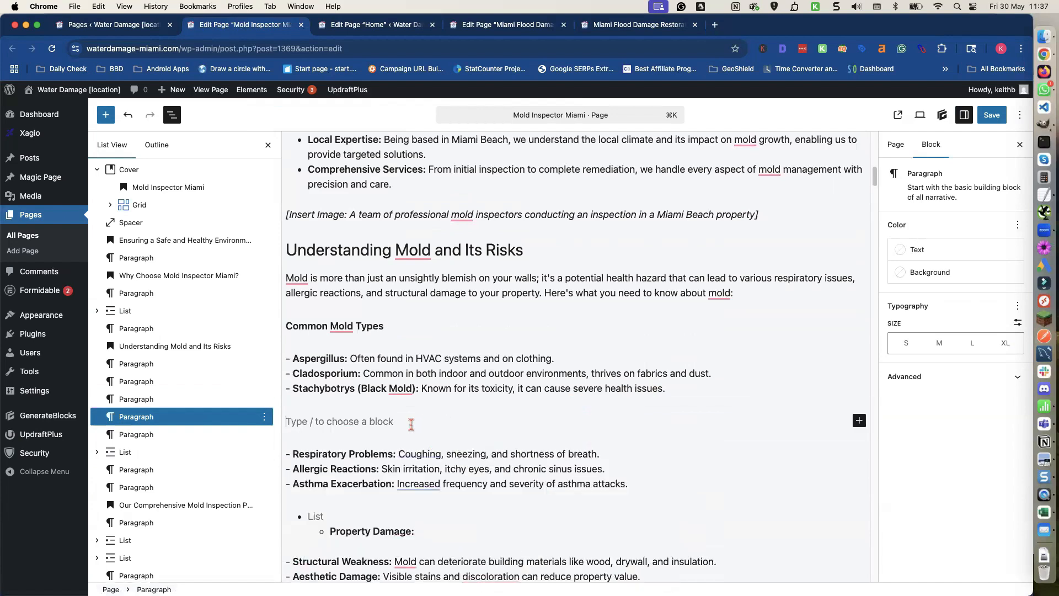
key("super+v")
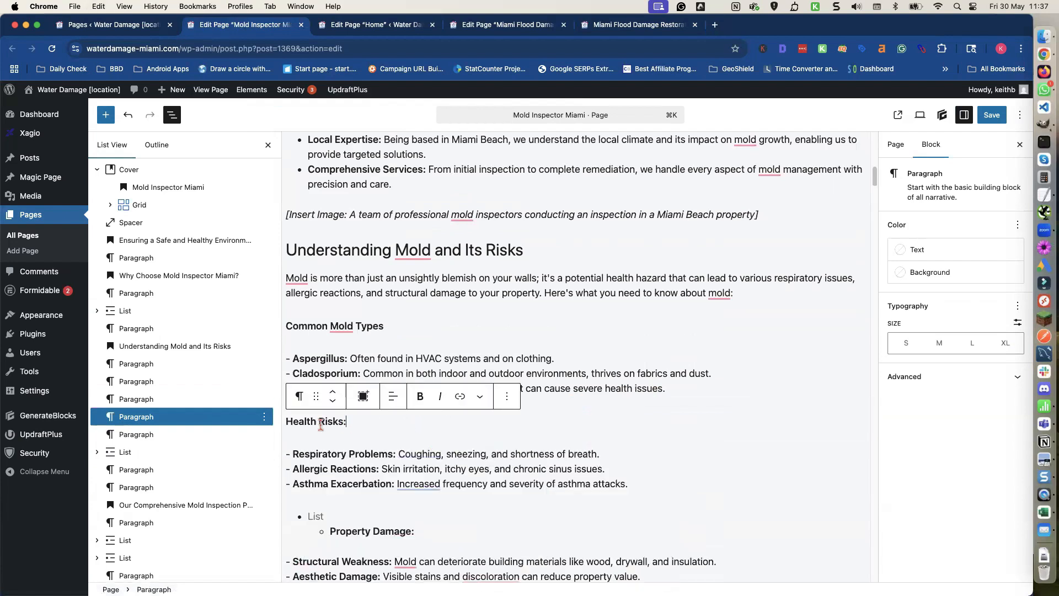
left_click(318, 441)
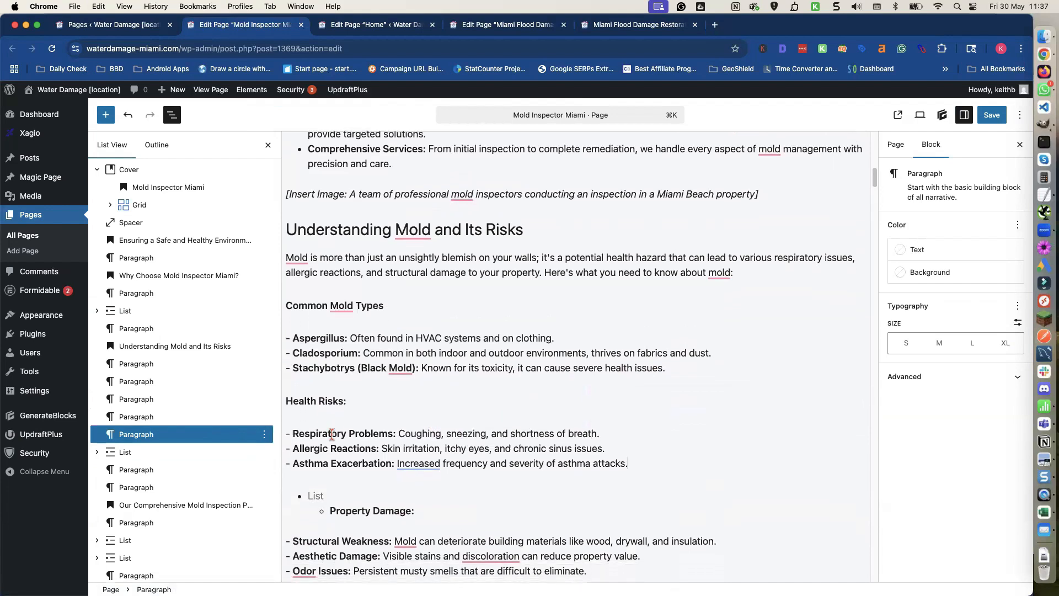
Add a bold "Property Damage" paragraph before the nested list that holds the "Property Damage:" item
scroll(318, 444, "down", 3)
left_click(318, 446)
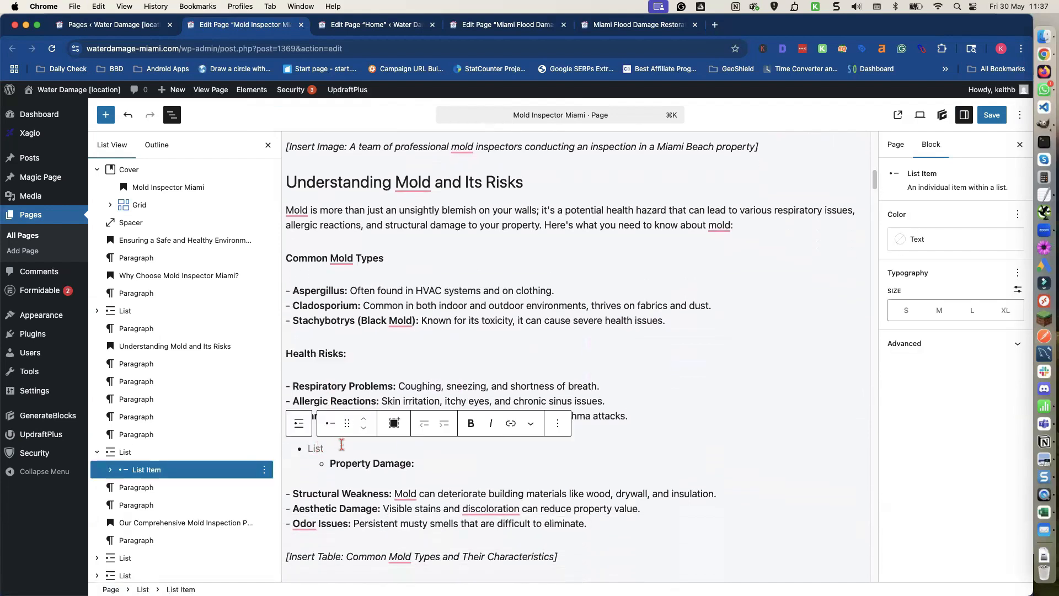
left_click(207, 452)
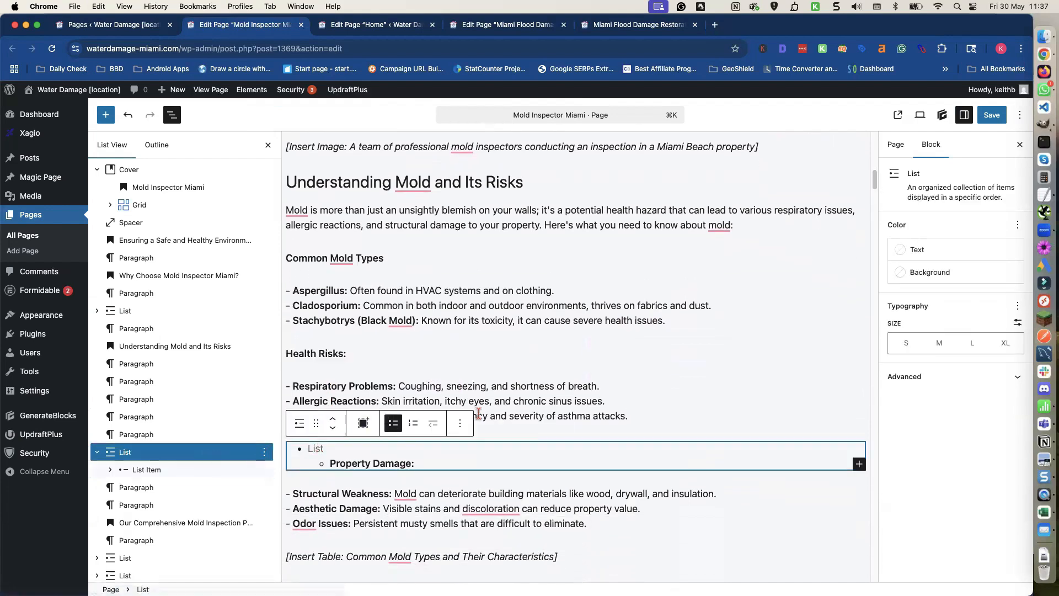
left_click(460, 423)
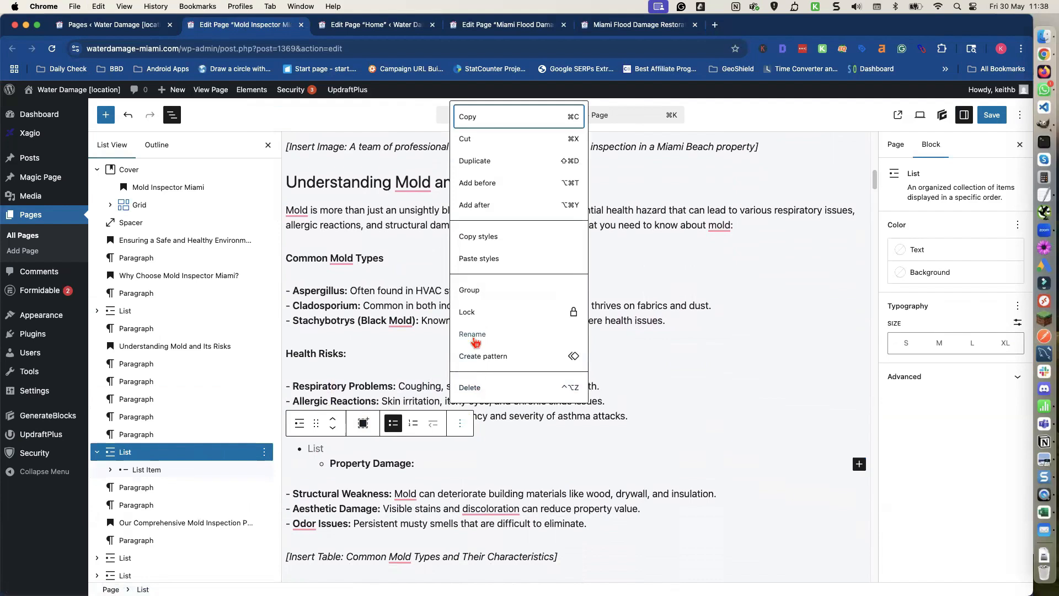
left_click(468, 183)
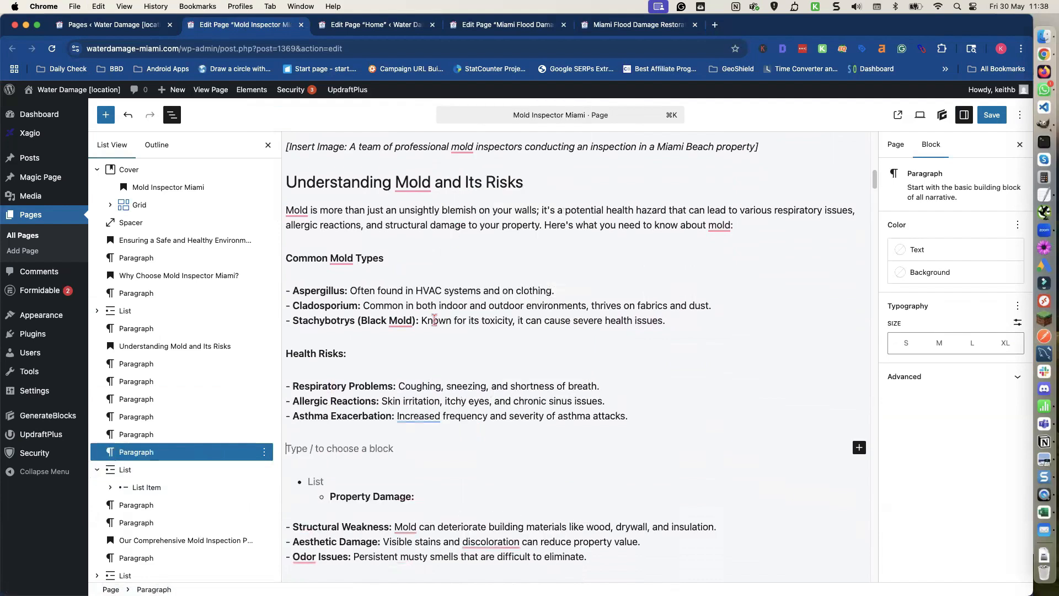
type("Property Damage")
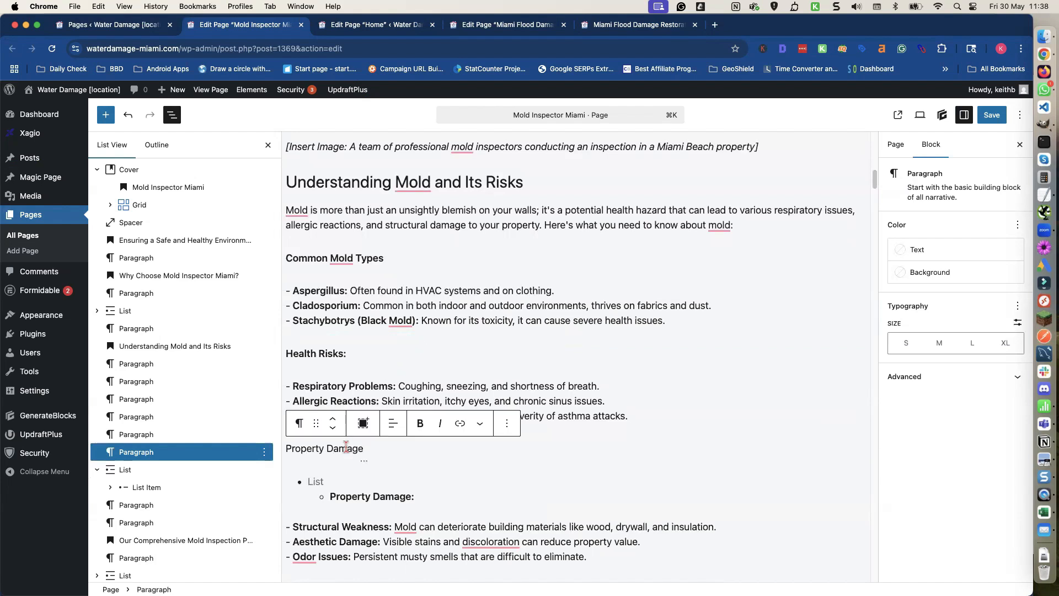
double_click(346, 448)
left_click(346, 448)
triple_click(346, 448)
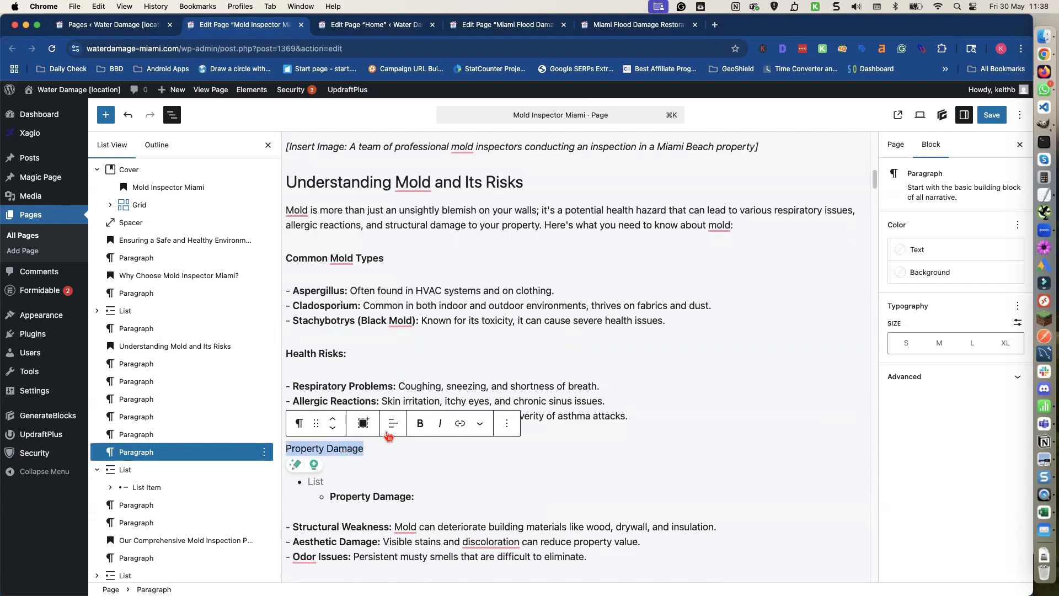
left_click(420, 423)
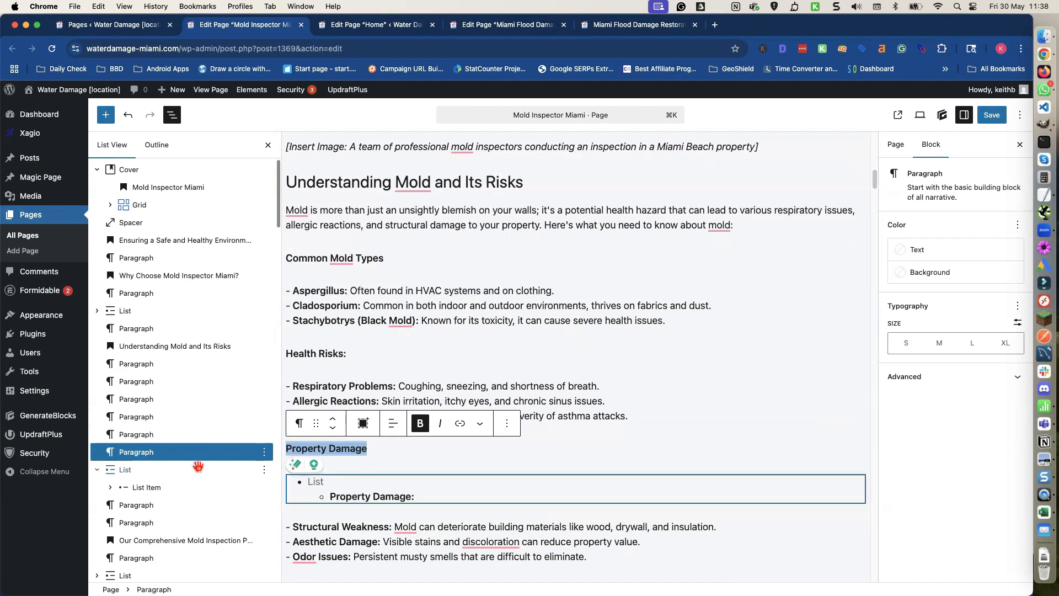
Delete the nested list block containing "Property Damage:" above the Structural Weakness lines
left_click(227, 473)
key("Up")
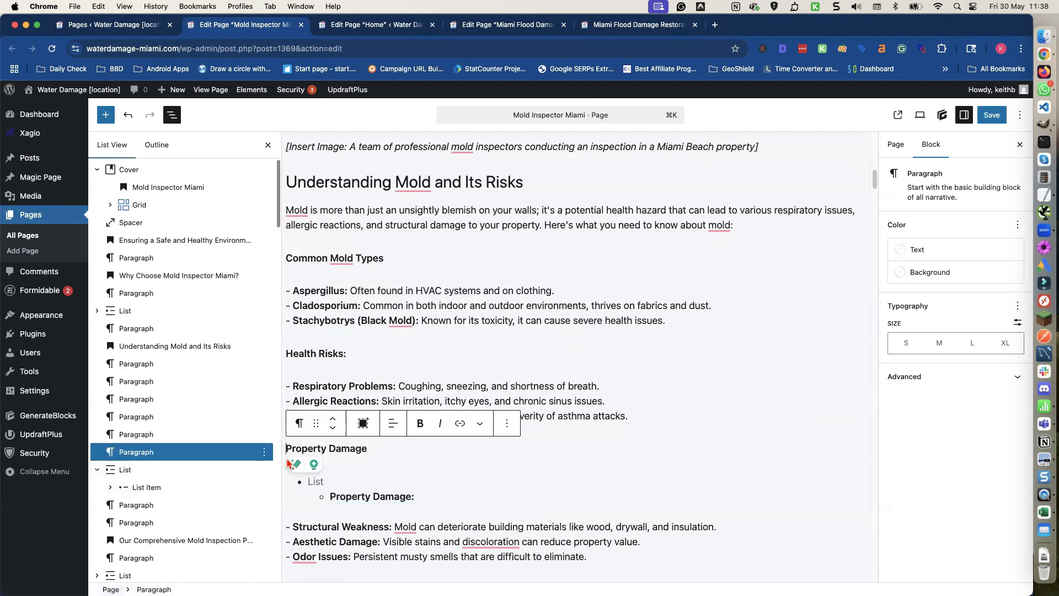
left_click(265, 469)
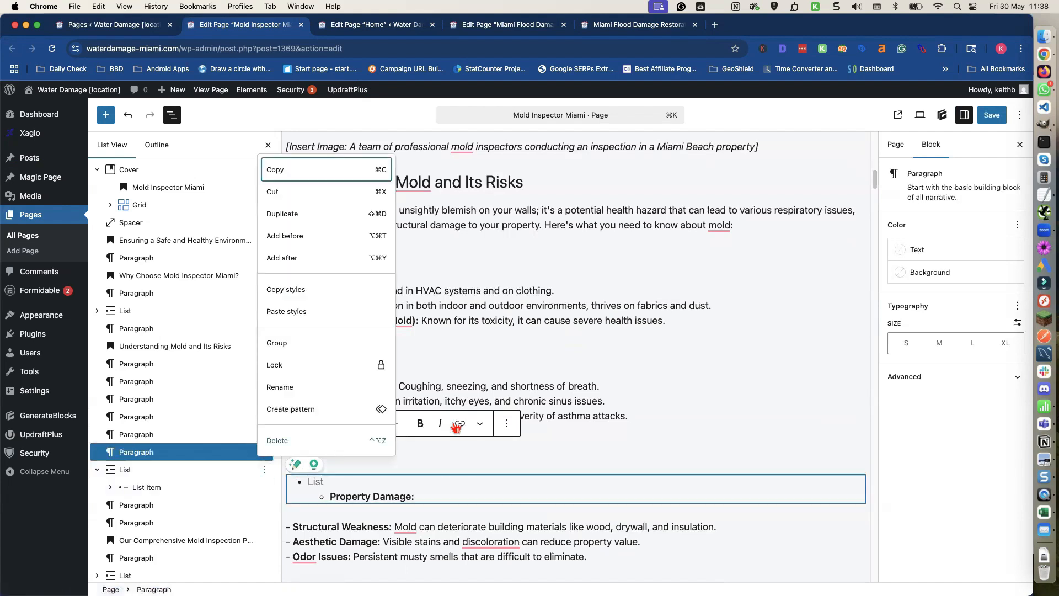
left_click(333, 440)
Delete the whole "Our Comprehensive Mold Inspection Process" section, from its heading through the "[Insert Video: Overview of the Mold Inspection Process]" line
scroll(372, 455, "down", 6)
scroll(371, 451, "down", 1)
scroll(371, 457, "down", 3)
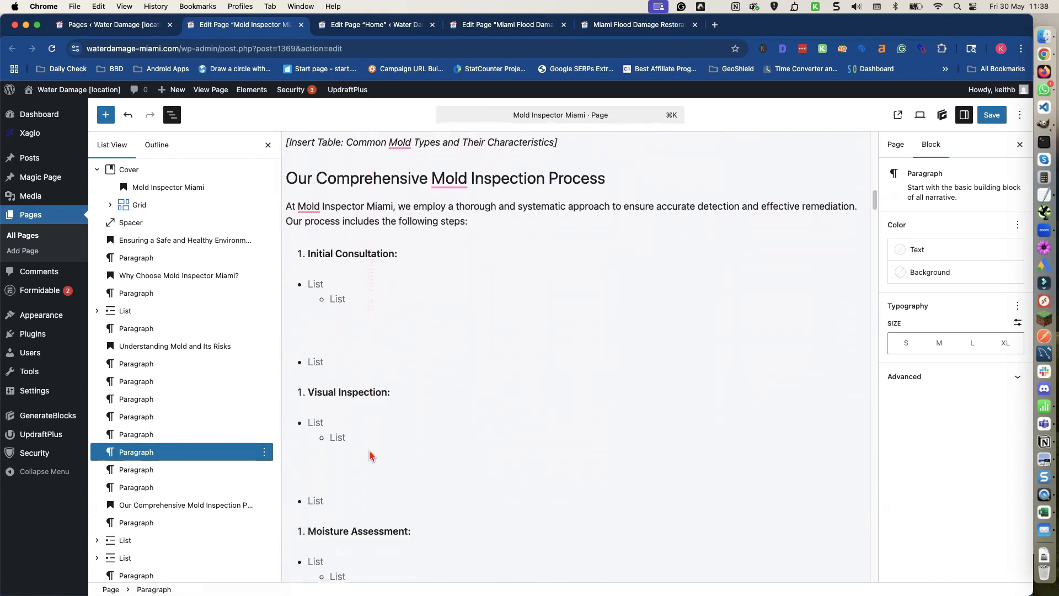
scroll(369, 450, "down", 5)
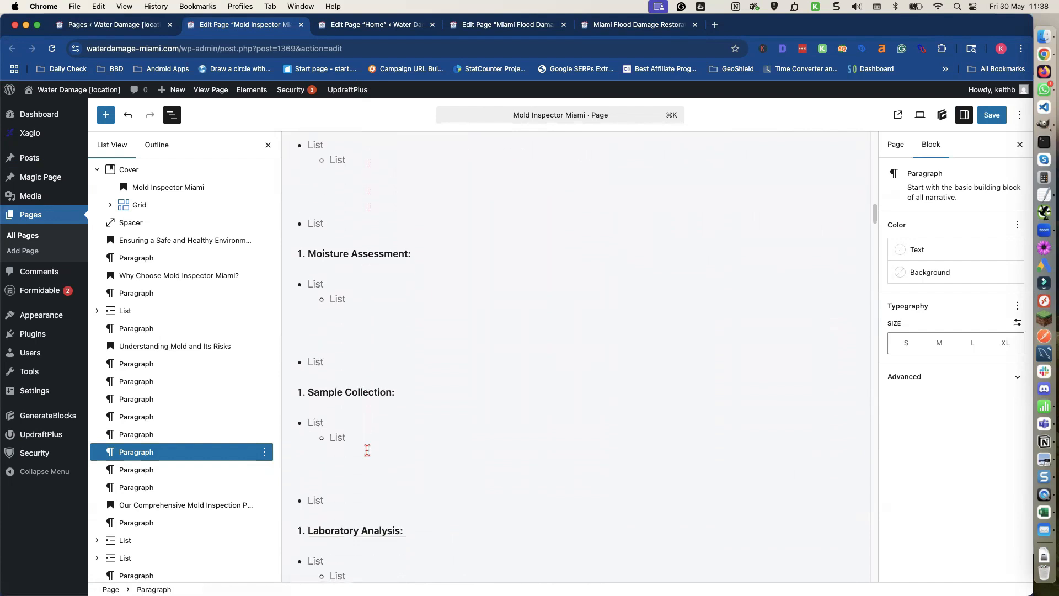
scroll(367, 451, "down", 2)
scroll(367, 448, "up", 10)
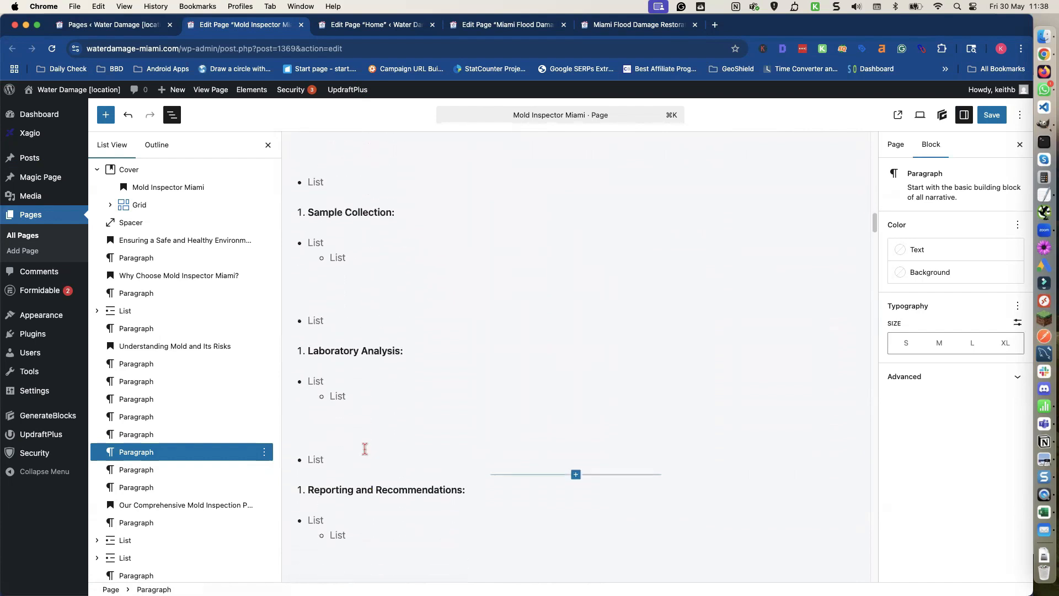
scroll(325, 331, "up", 2)
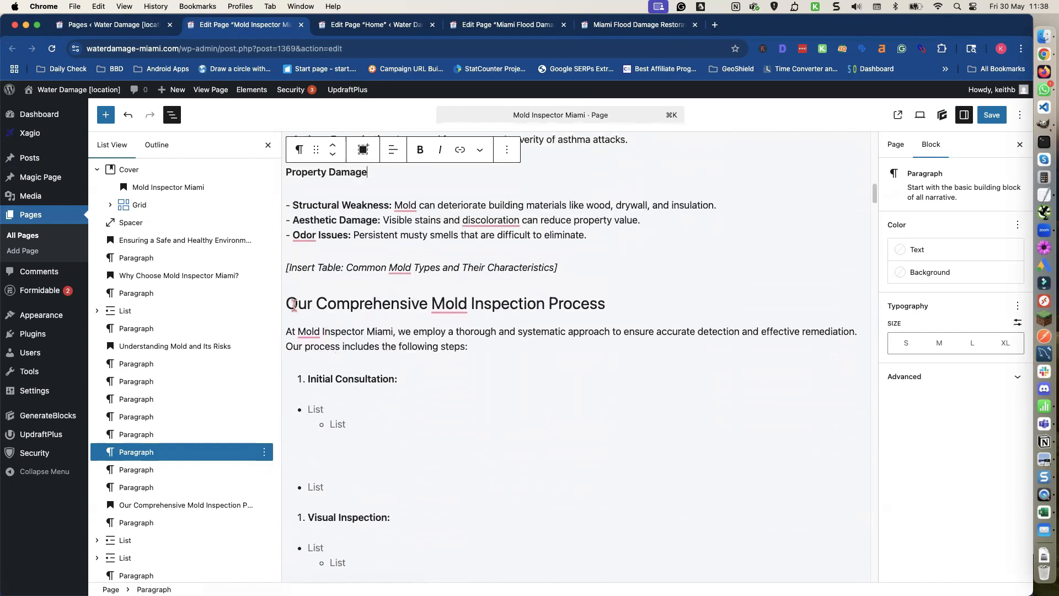
left_click_drag(287, 302, 343, 371)
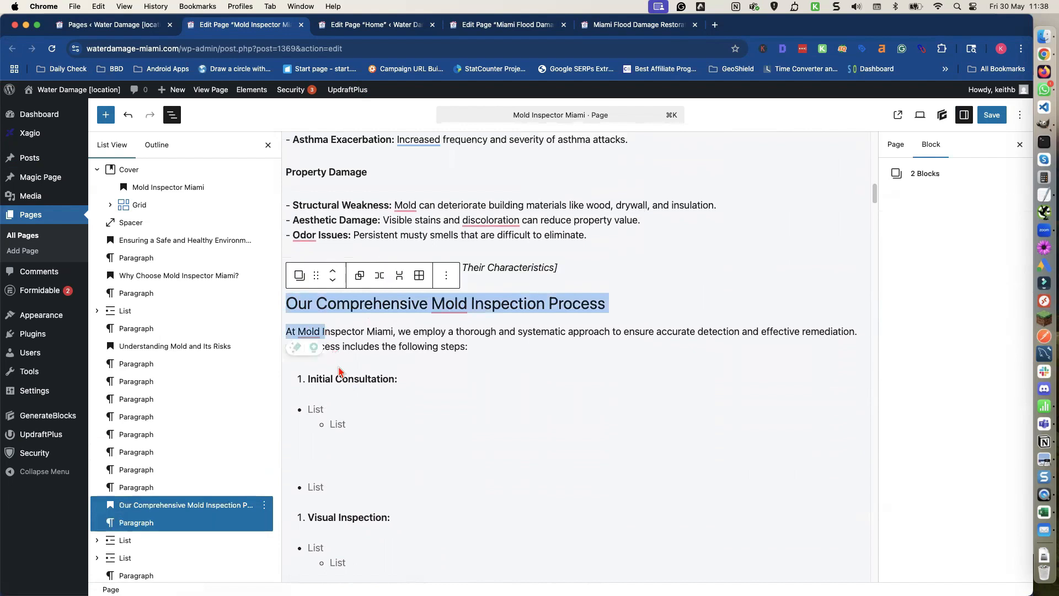
scroll(338, 366, "down", 6)
scroll(339, 366, "down", 10)
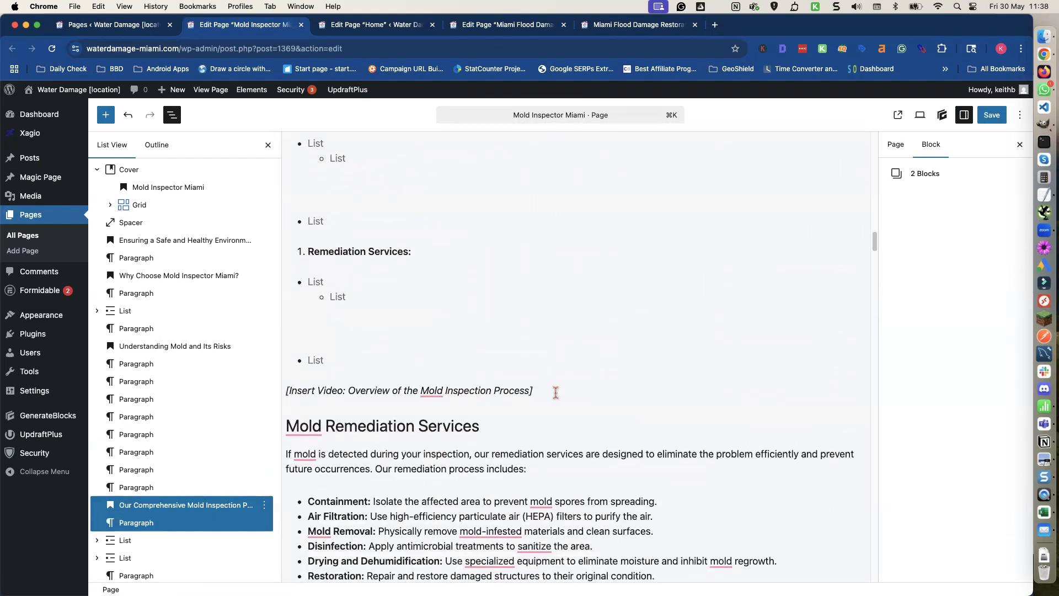
left_click(556, 393, "shift")
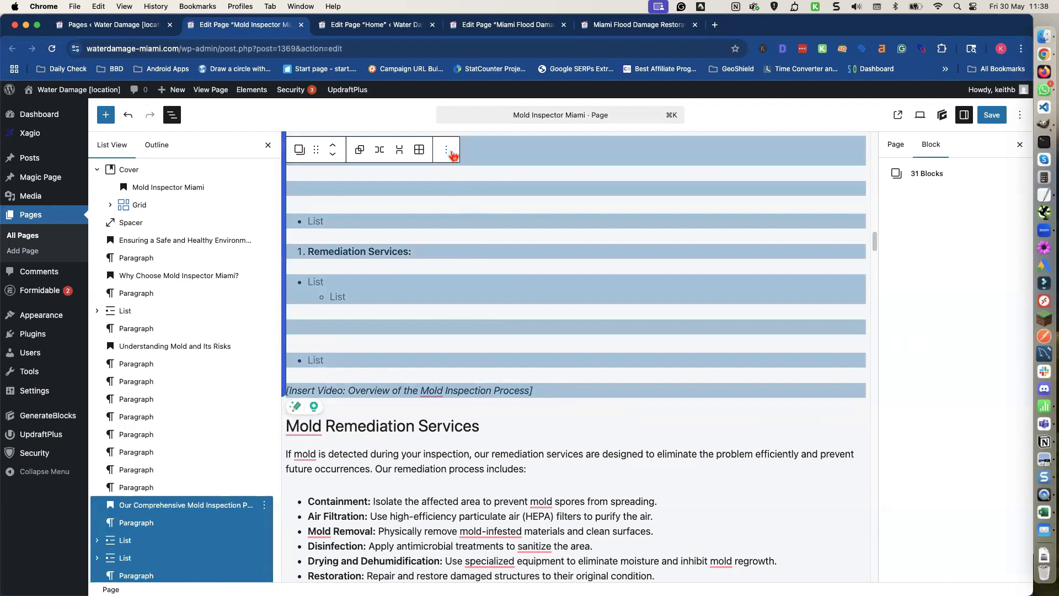
left_click(448, 152)
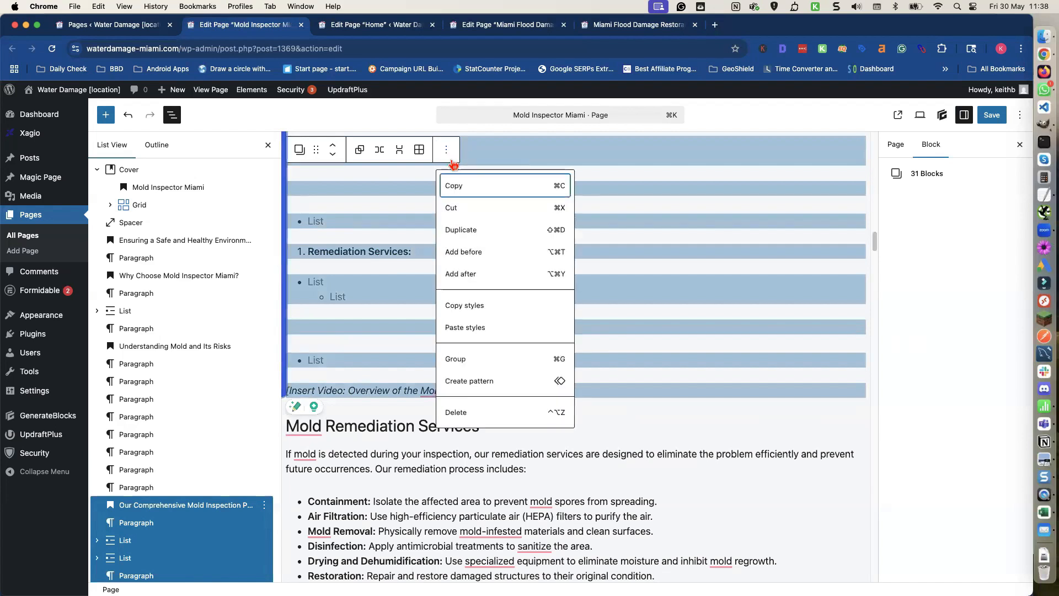
left_click(459, 413)
Delete the empty list and paragraph blocks between "Control Humidity Levels:" and "Ensure Proper Ventilation:" in the "Preventing Mold Growth in Miami Beach" section
scroll(455, 415, "up", 5)
scroll(452, 417, "up", 3)
scroll(452, 417, "down", 2)
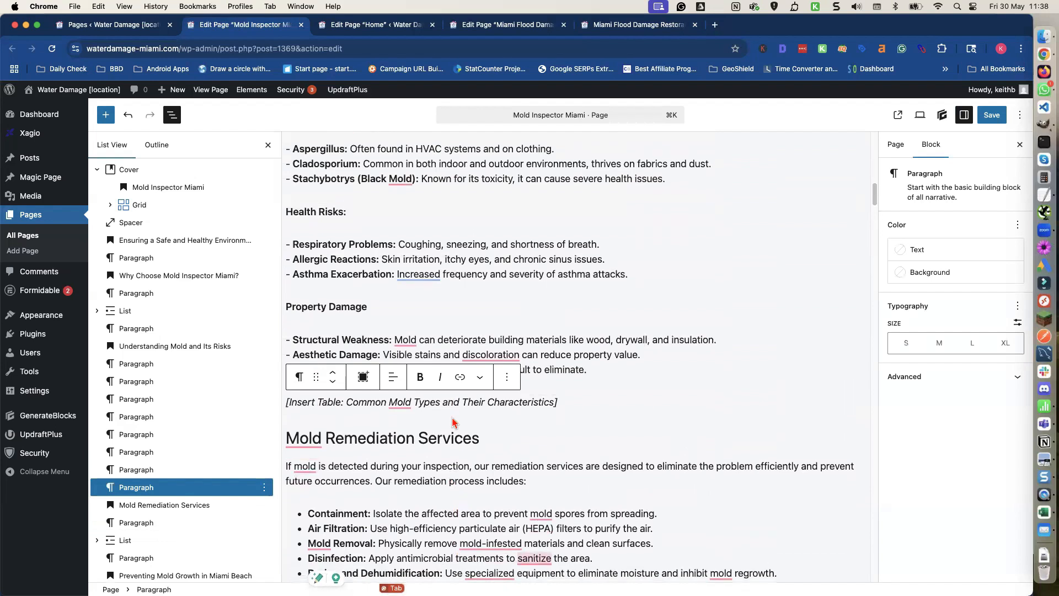
scroll(452, 422, "down", 10)
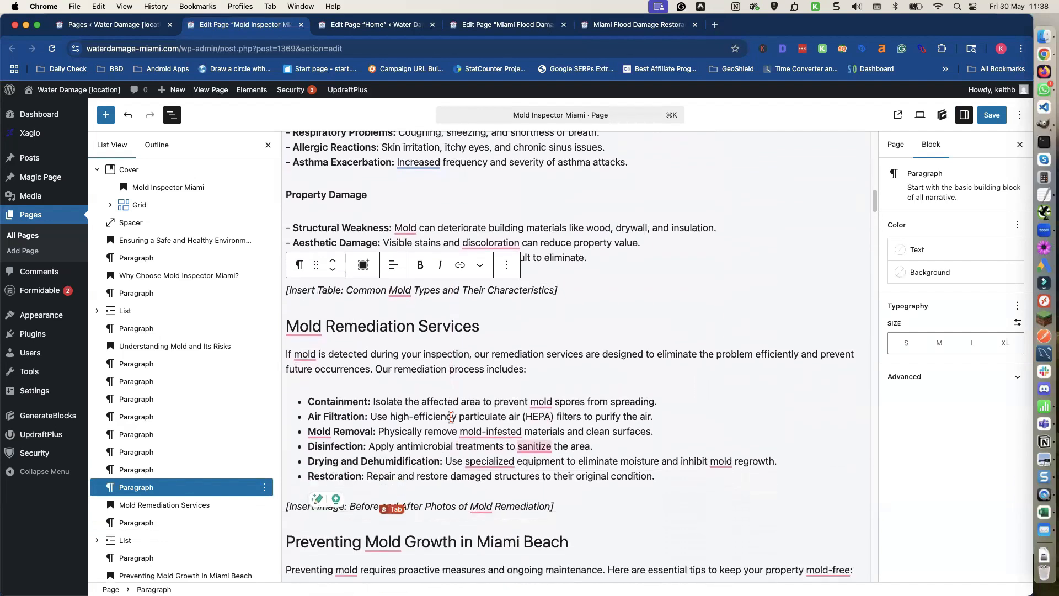
scroll(452, 424, "down", 2)
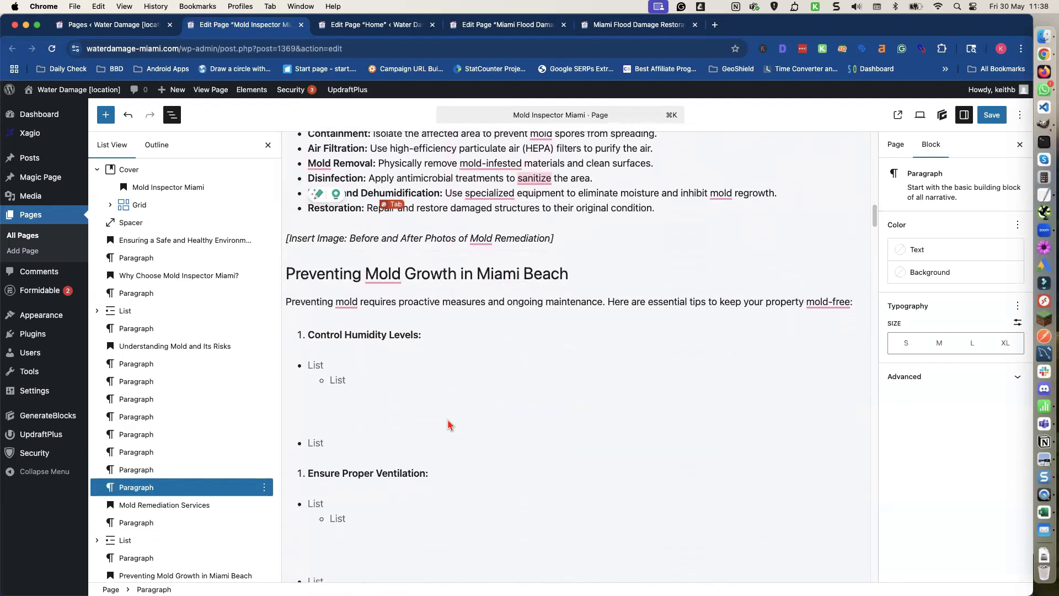
scroll(448, 417, "up", 3)
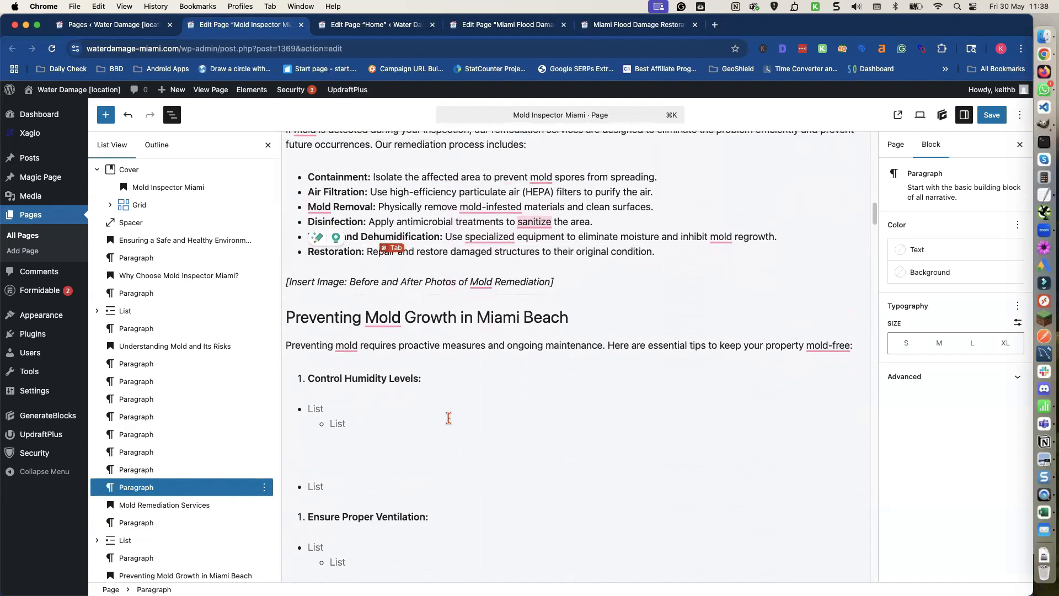
left_click(347, 409)
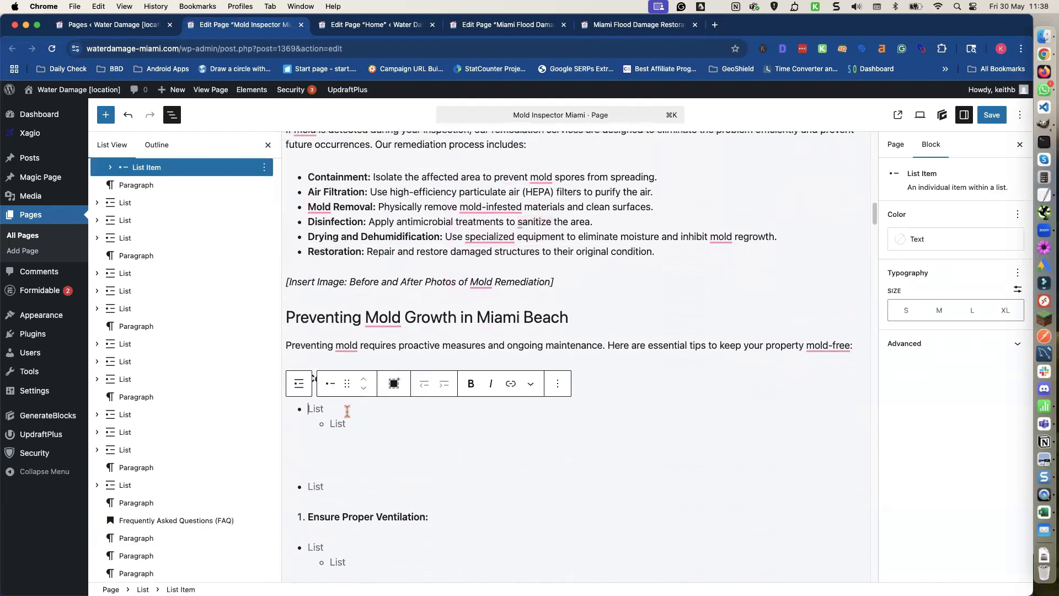
scroll(348, 414, "down", 1)
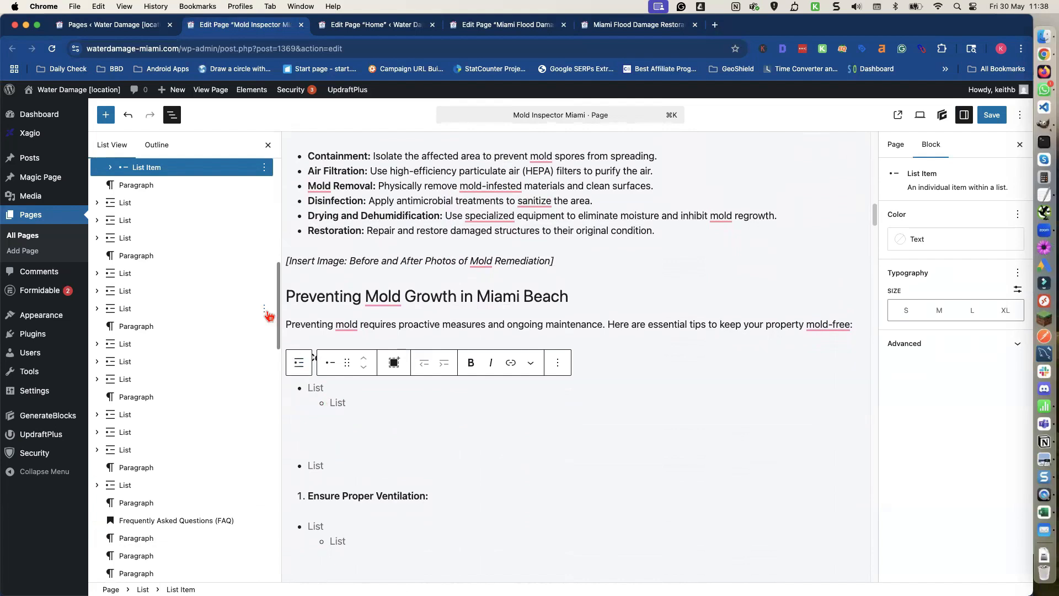
left_click(166, 203, "shift")
left_click_drag(166, 203, 362, 338)
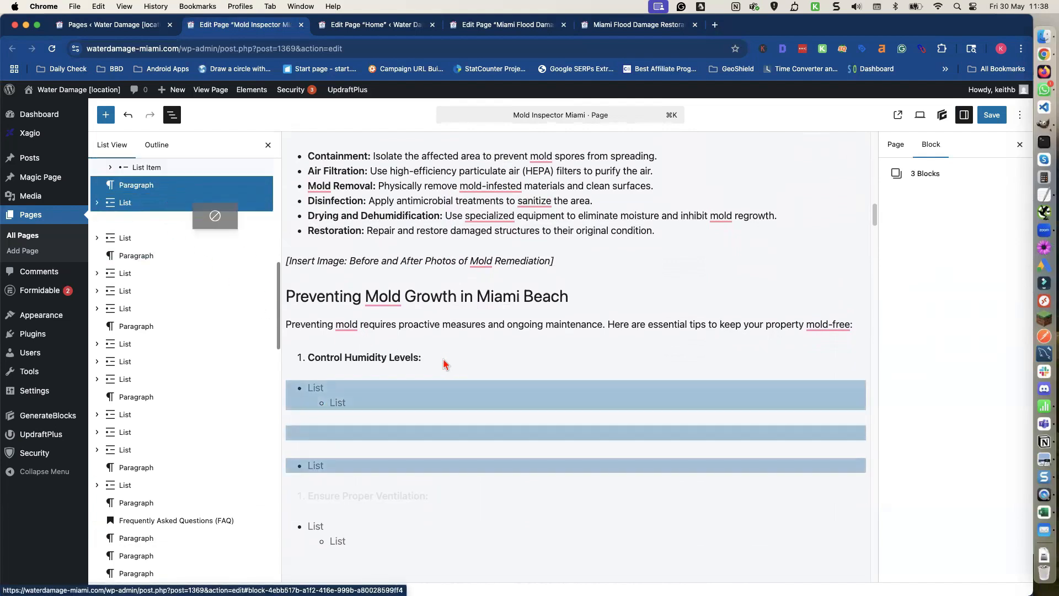
left_click_drag(445, 364, 446, 369)
left_click(446, 391)
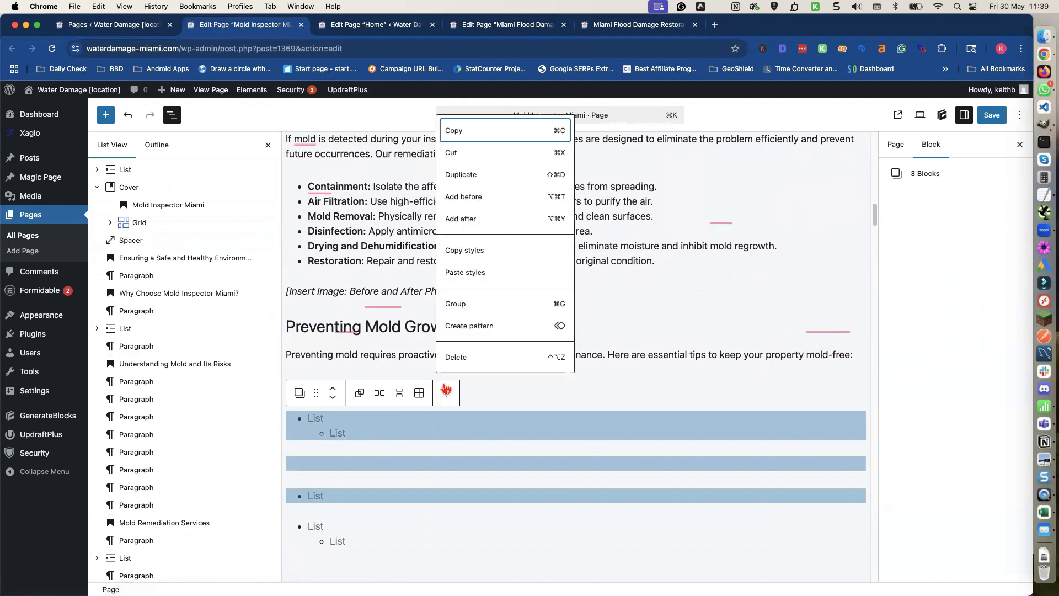
left_click(456, 358)
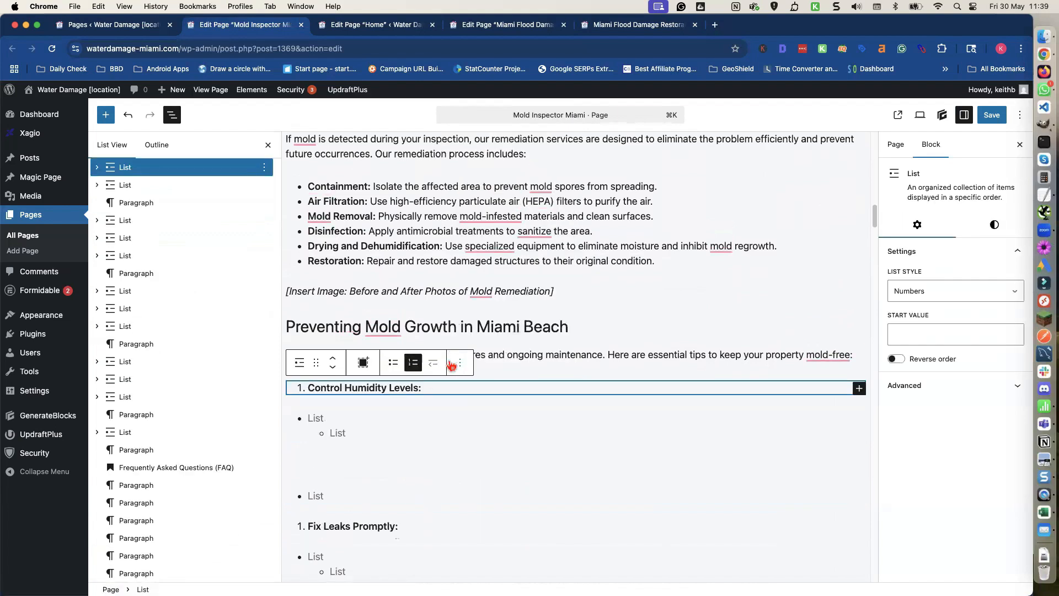
Delete the remaining empty list and paragraph blocks between "Control Humidity Levels:" and "Fix Leaks Promptly:"
scroll(330, 412, "down", 5)
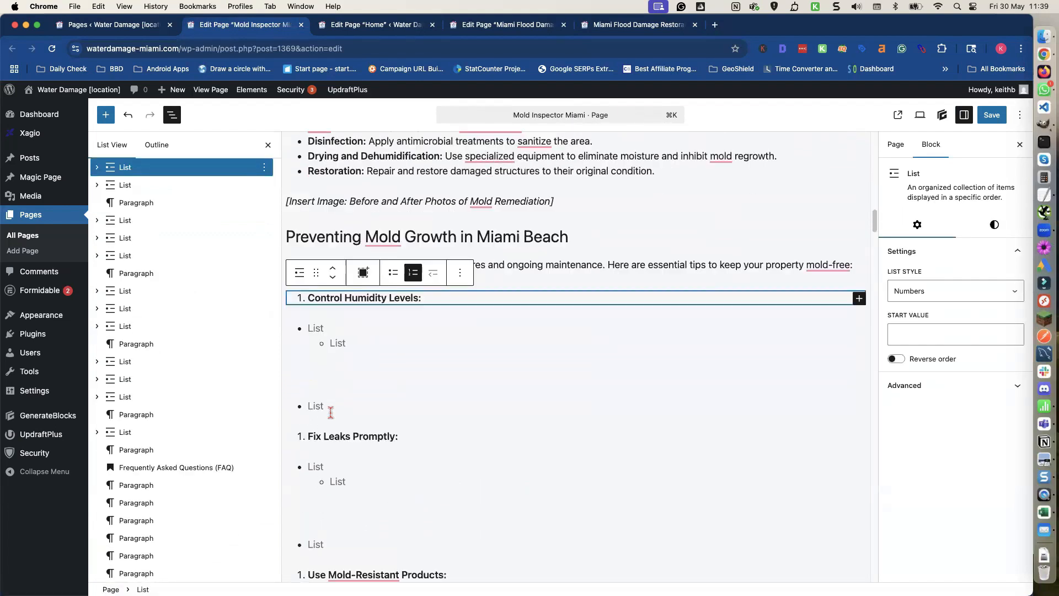
scroll(330, 419, "up", 3)
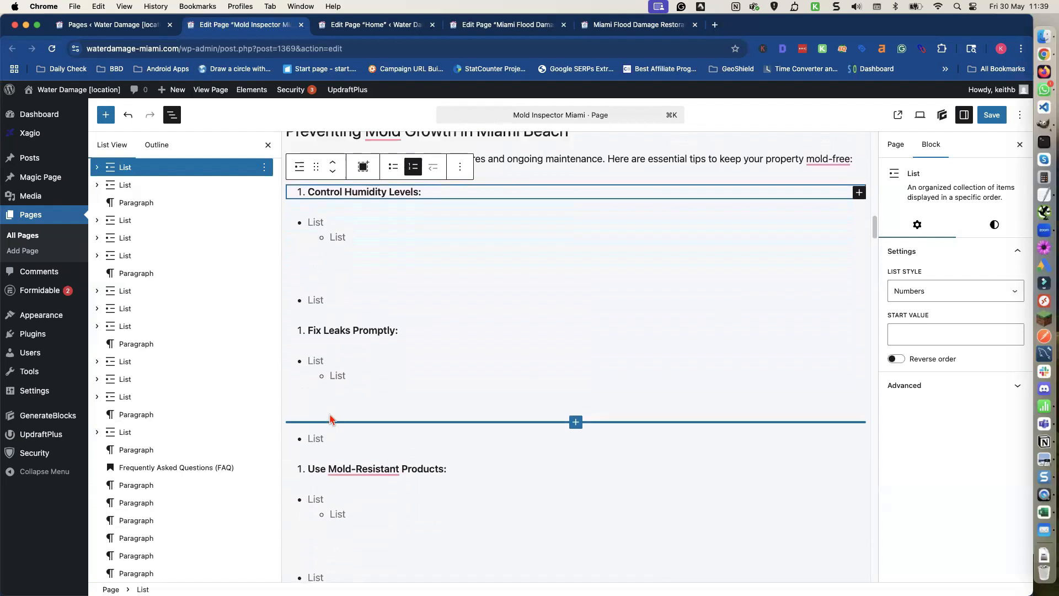
scroll(328, 396, "up", 2)
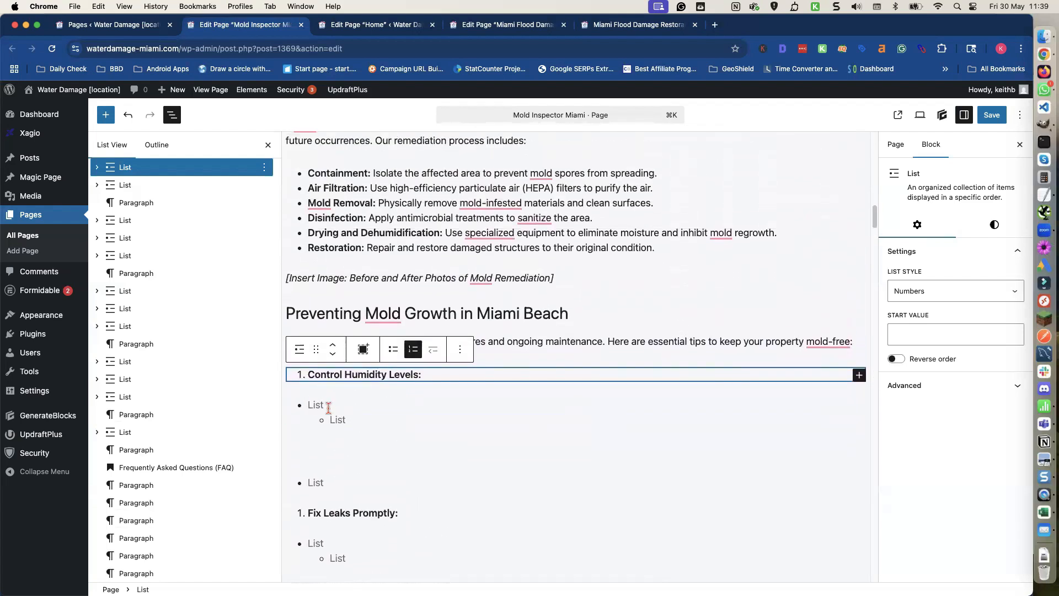
left_click(328, 408)
left_click(337, 483, "shift")
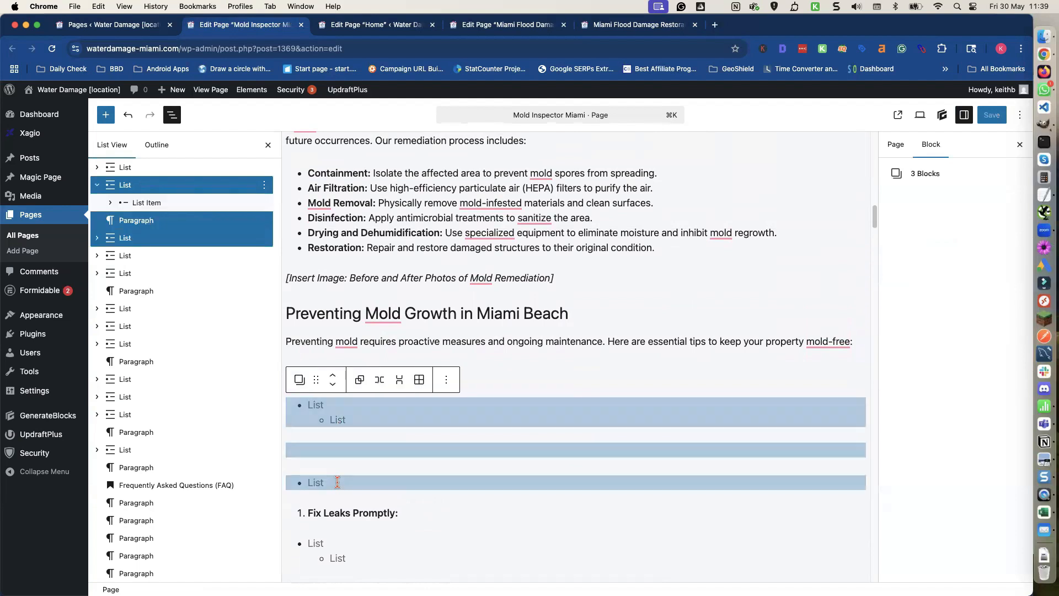
left_click(446, 380)
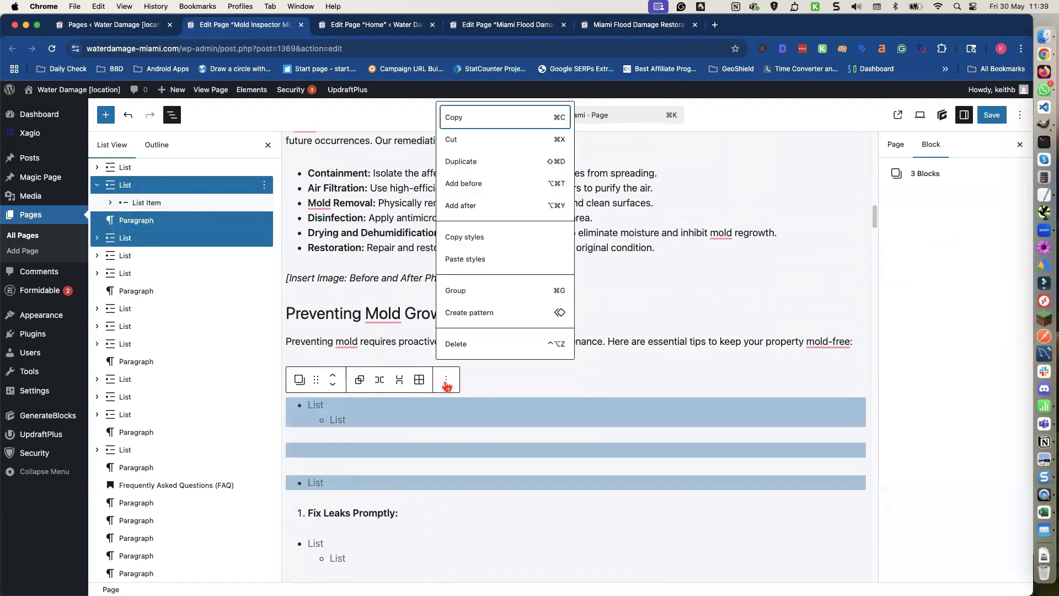
left_click(451, 346)
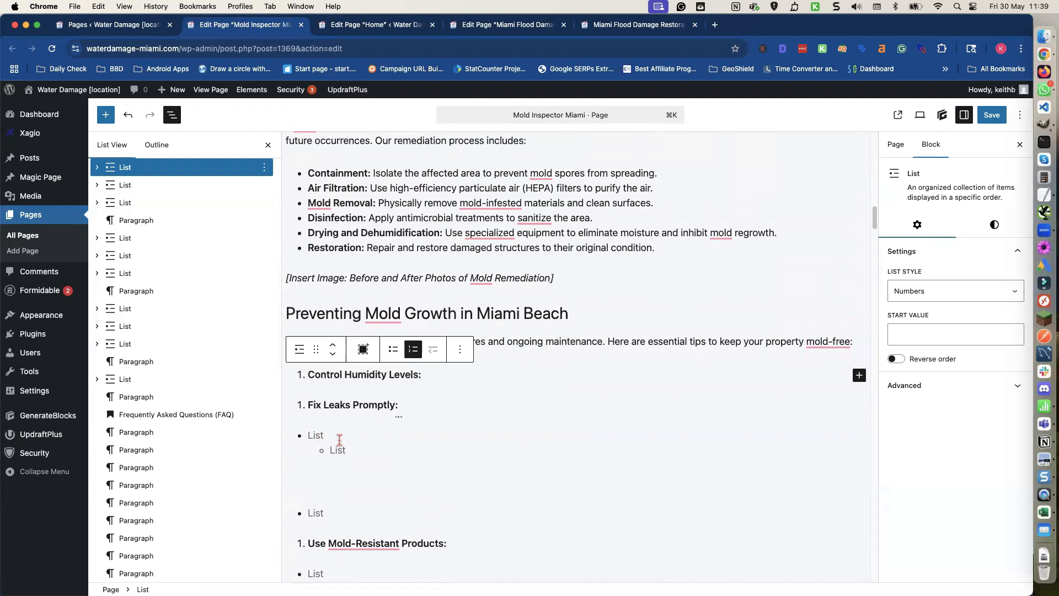
Delete the empty list and paragraph blocks between "Fix Leaks Promptly:" and "Use Mold-Resistant Products:"
left_click(344, 450)
left_click(353, 517, "shift")
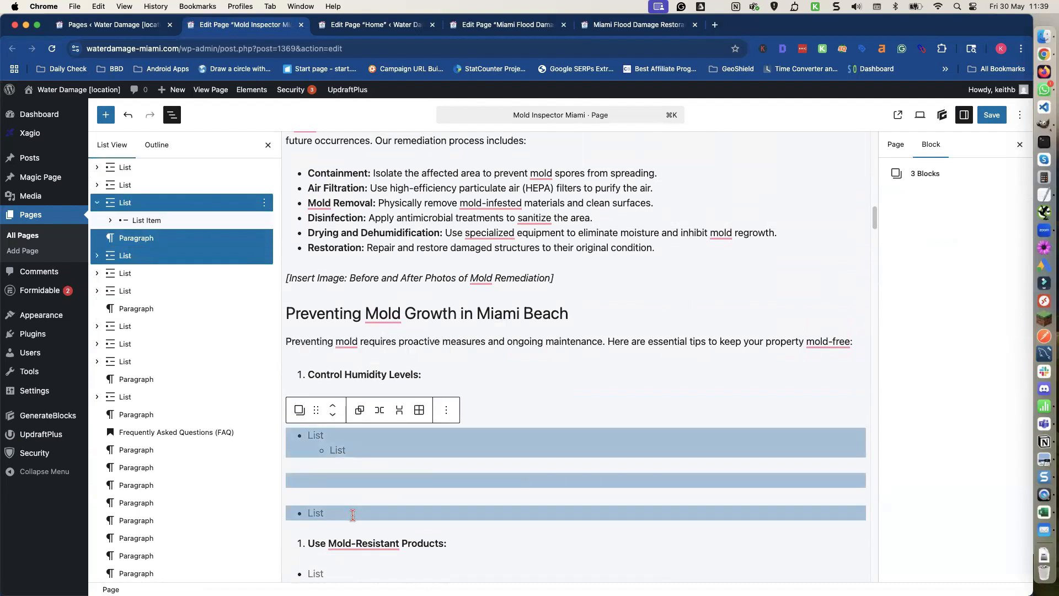
left_click(446, 410)
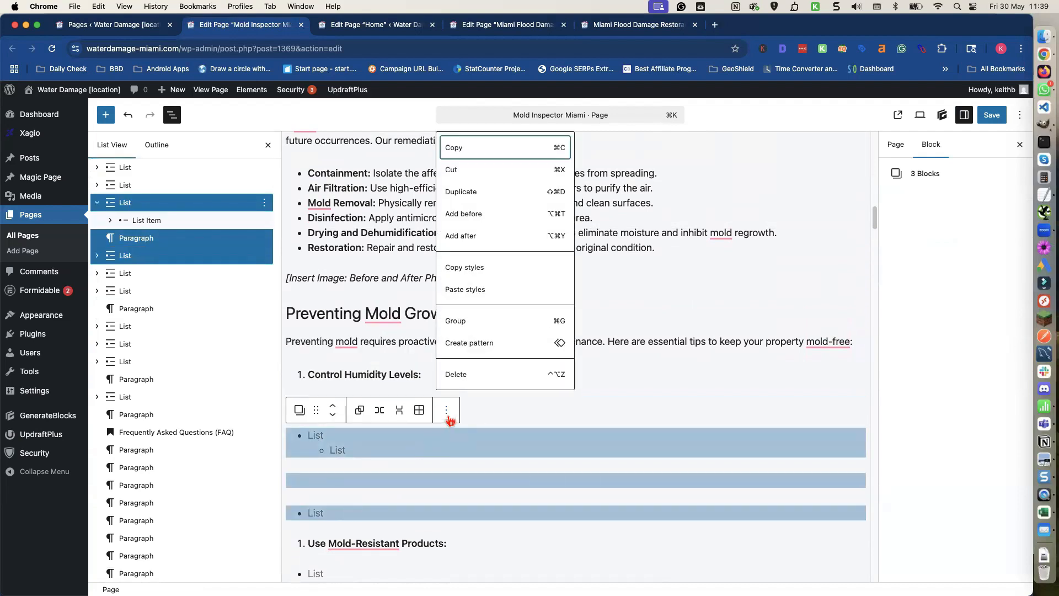
left_click(463, 380)
key("Tab")
Delete the empty list and paragraph blocks between "Use Mold-Resistant Products:" and "Regular Inspections:"
left_click_drag(334, 501, 345, 548)
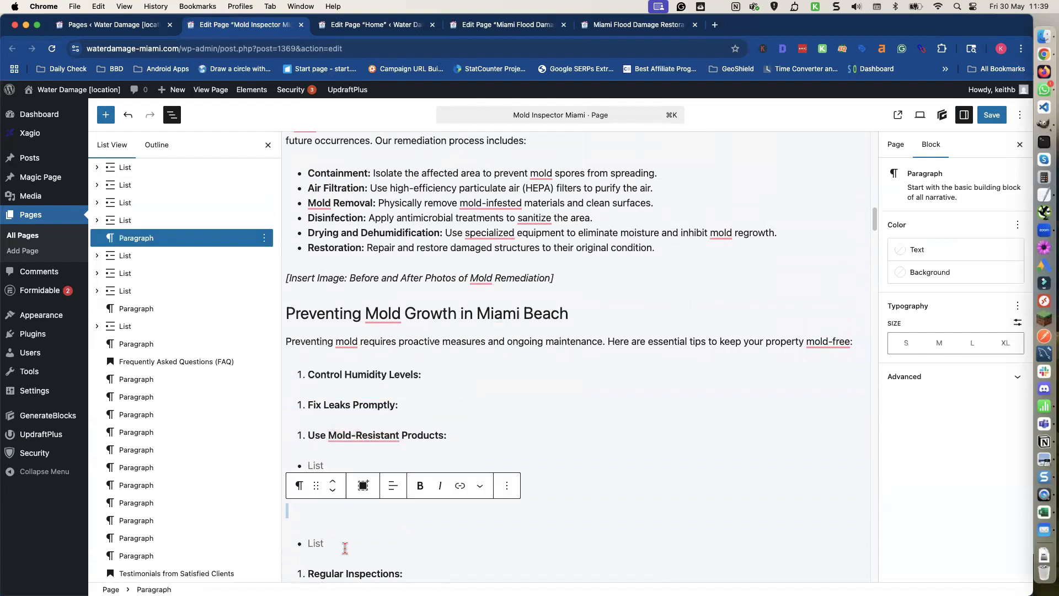
scroll(355, 515, "down", 2)
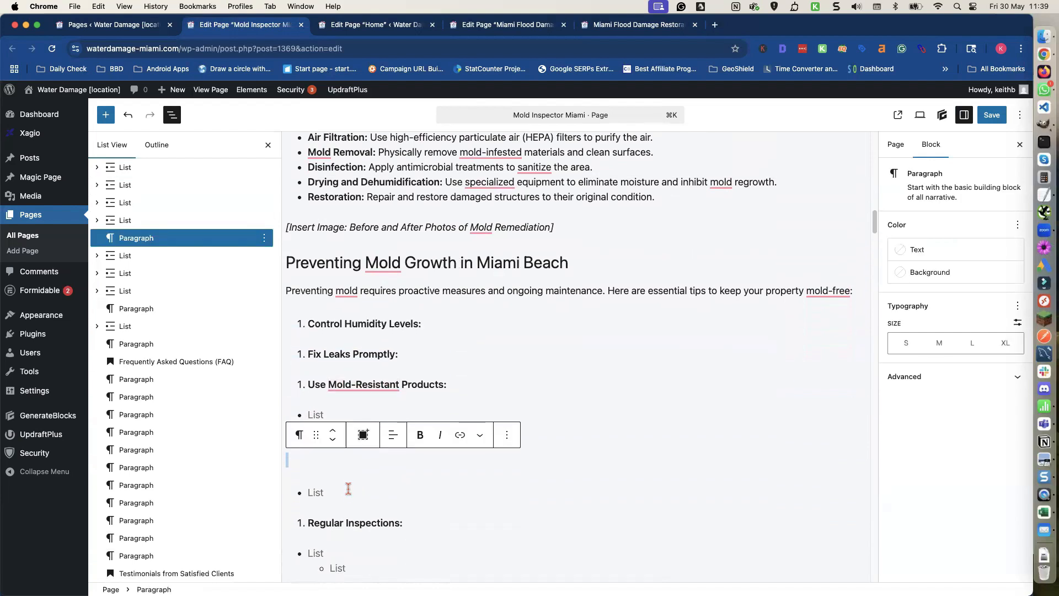
left_click(309, 414)
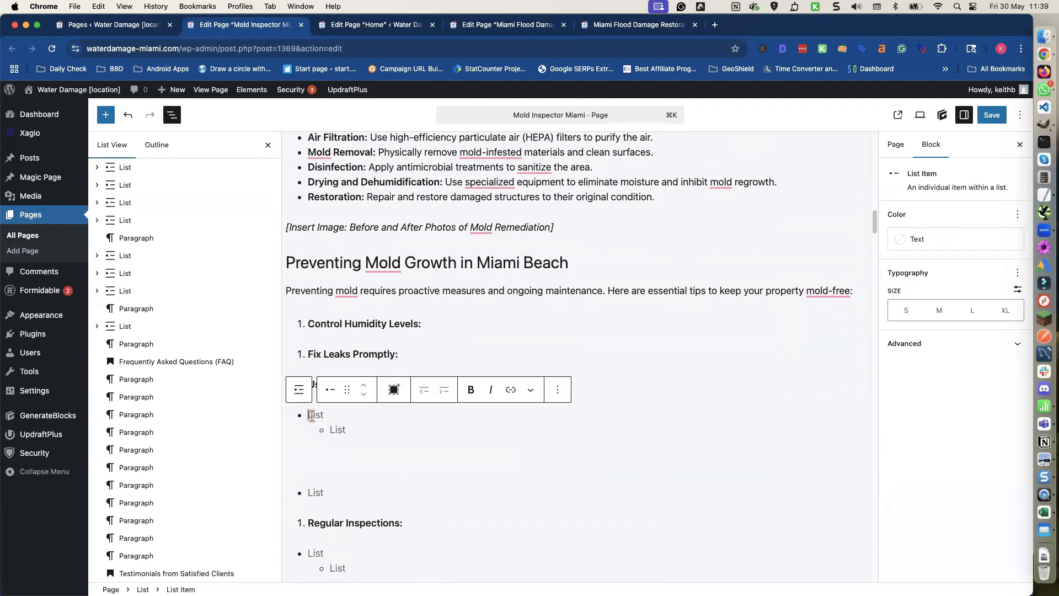
left_click(326, 492)
left_click(307, 418, "shift")
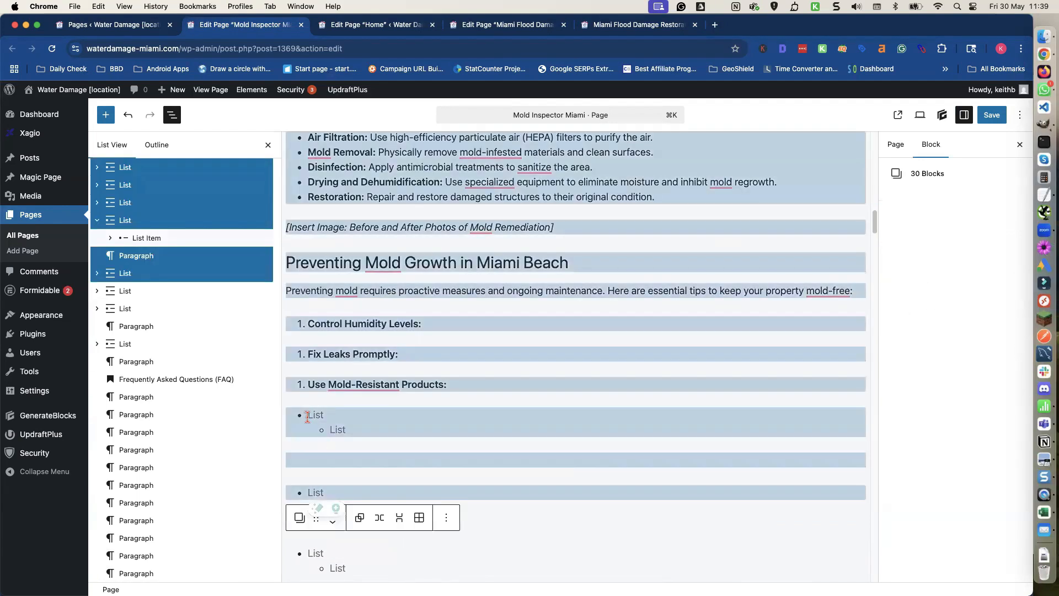
left_click(312, 417)
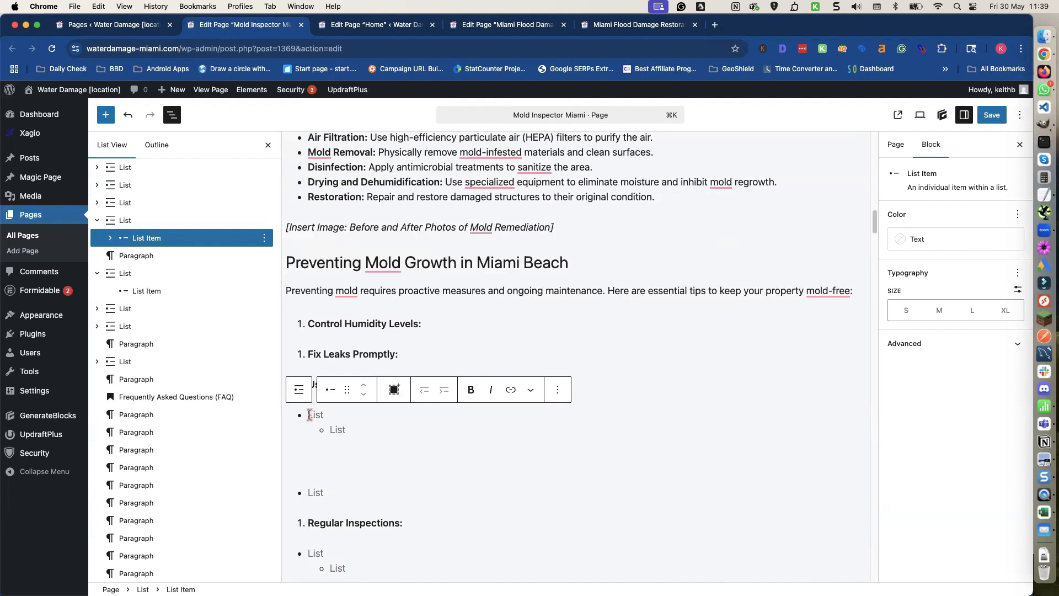
left_click(334, 492, "shift")
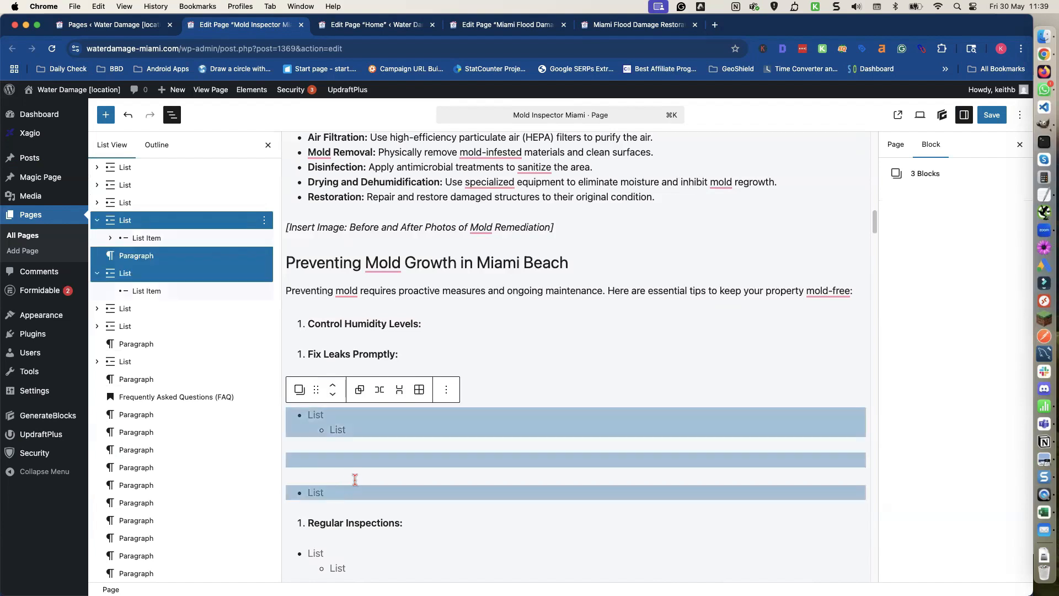
left_click(447, 389)
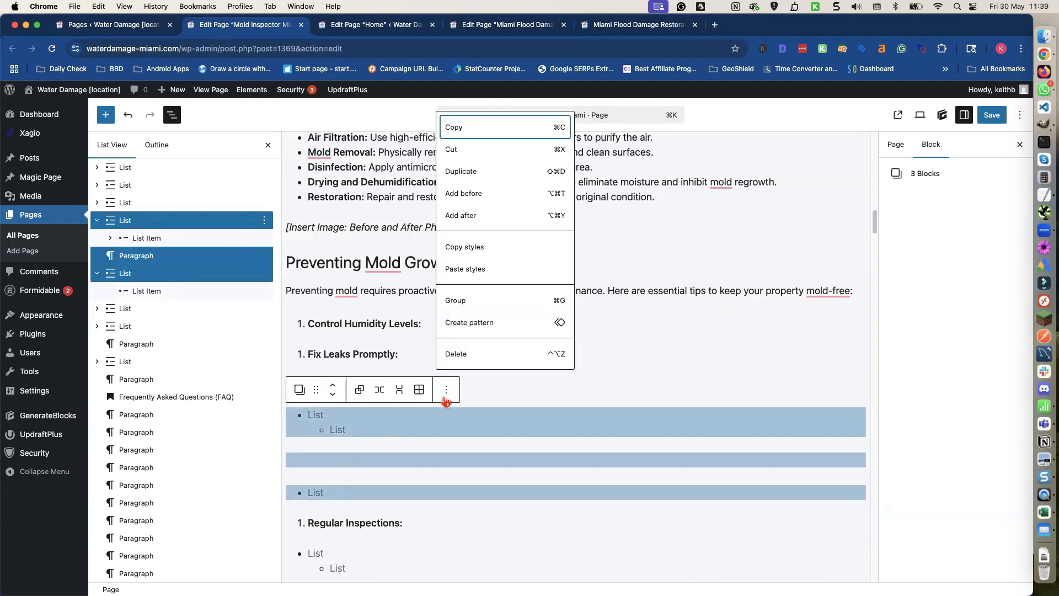
left_click(456, 357)
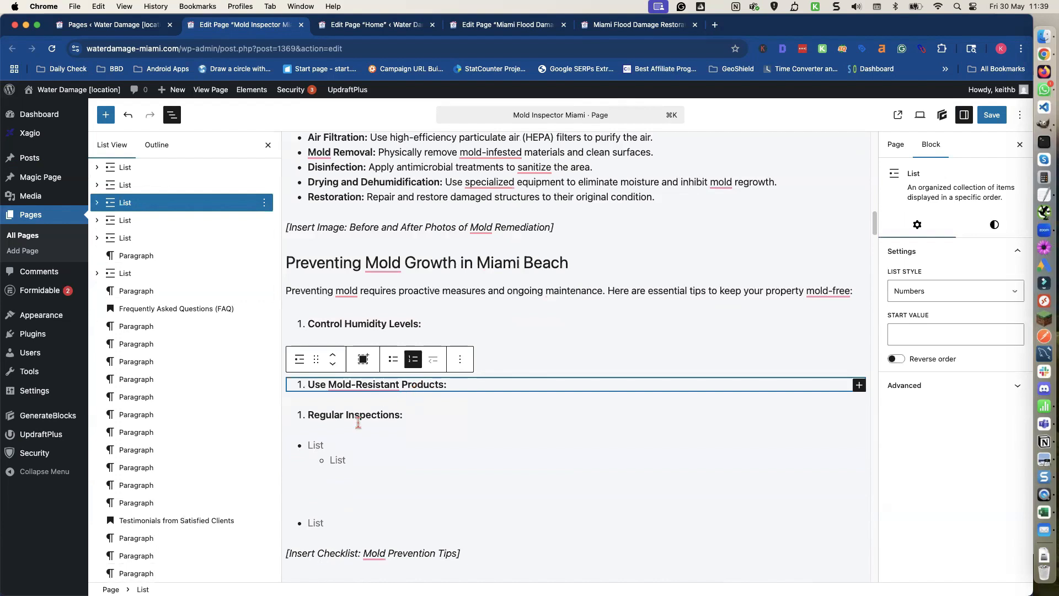
Delete the empty list and paragraph blocks between "Regular Inspections:" and the "[Insert Checklist: Mold Prevention Tips]" line
left_click(317, 444)
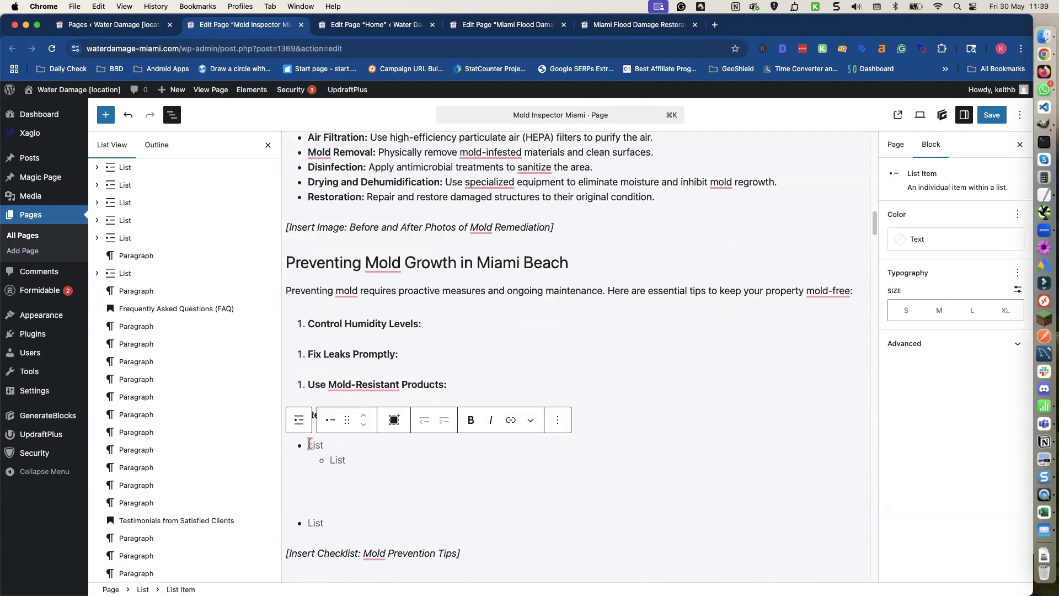
left_click_drag(317, 447, 341, 522)
left_click(447, 420)
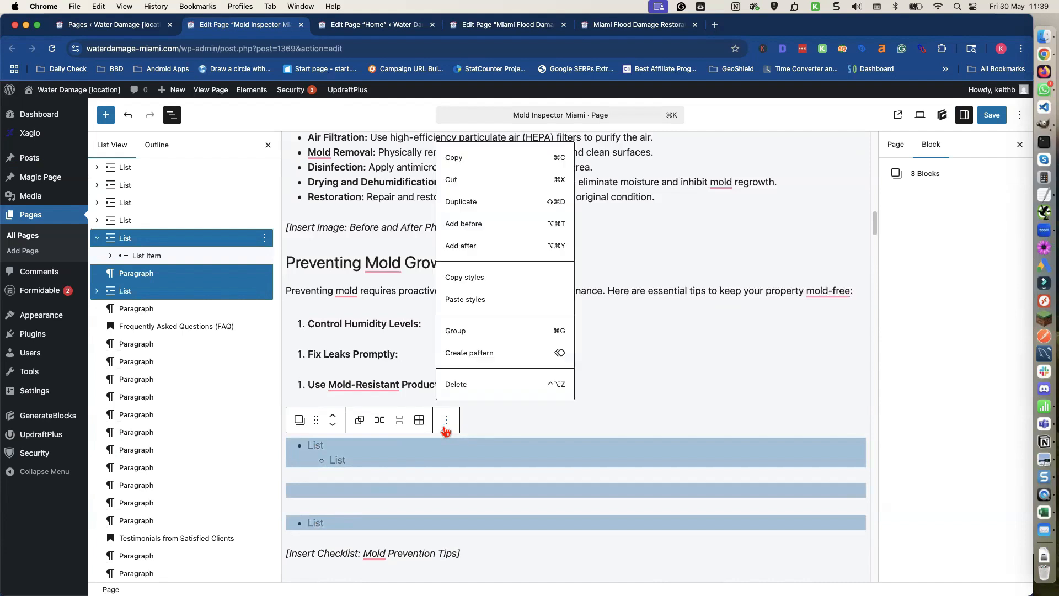
left_click(466, 390)
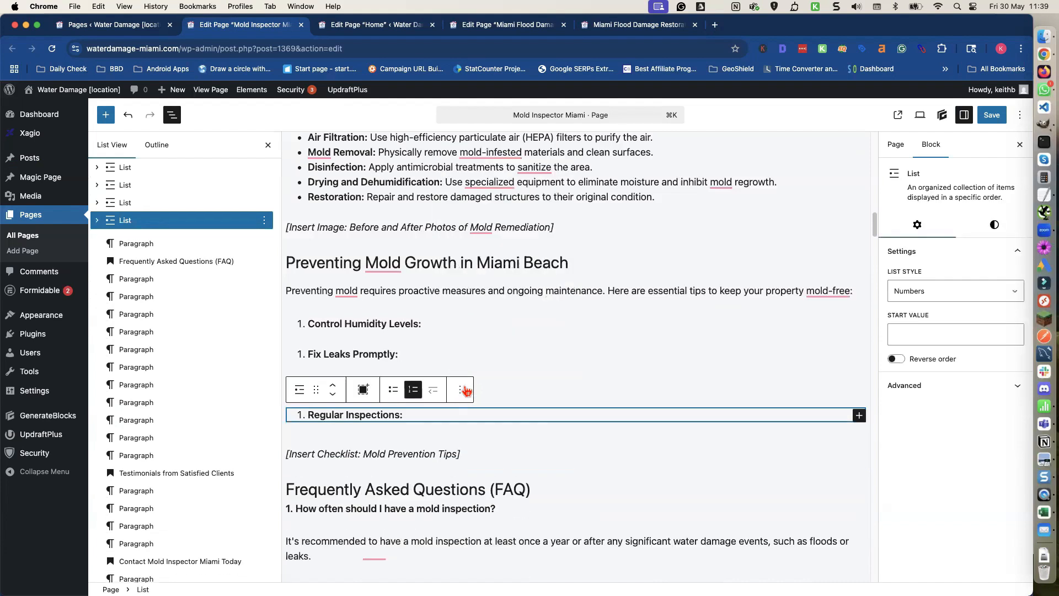
Remove the trailing colons from the first three mold prevention tips and merge all four tips into one numbered list
left_click(431, 324)
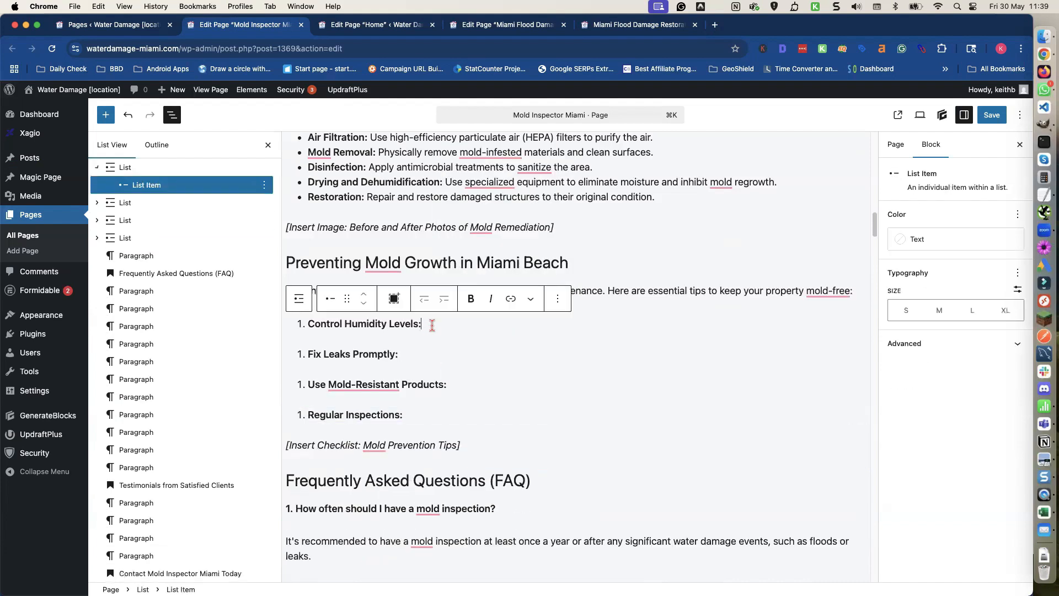
key("BackSpace")
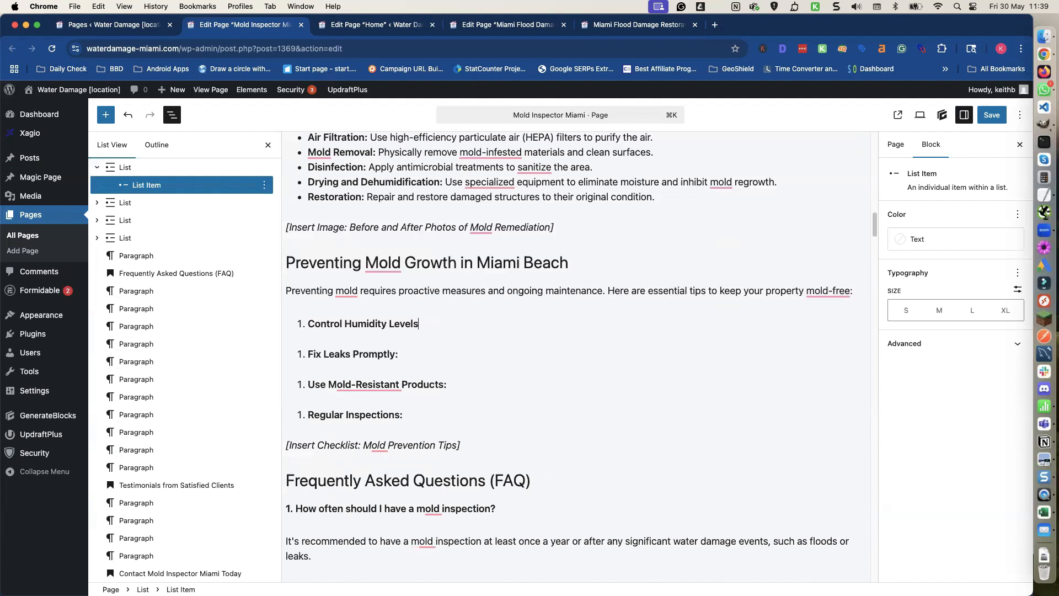
key("Delete")
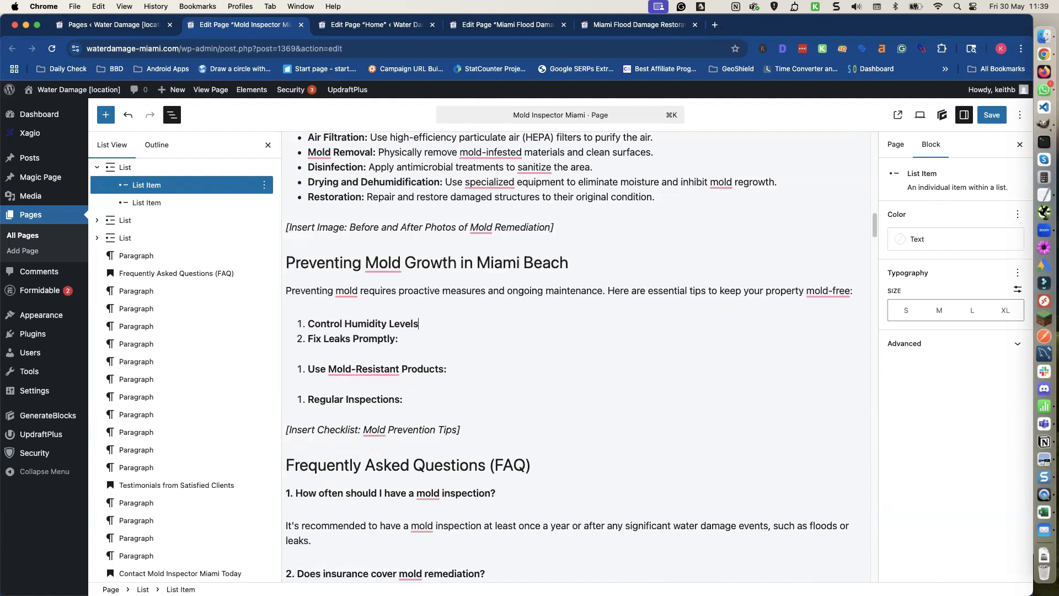
left_click(406, 339)
key("BackSpace")
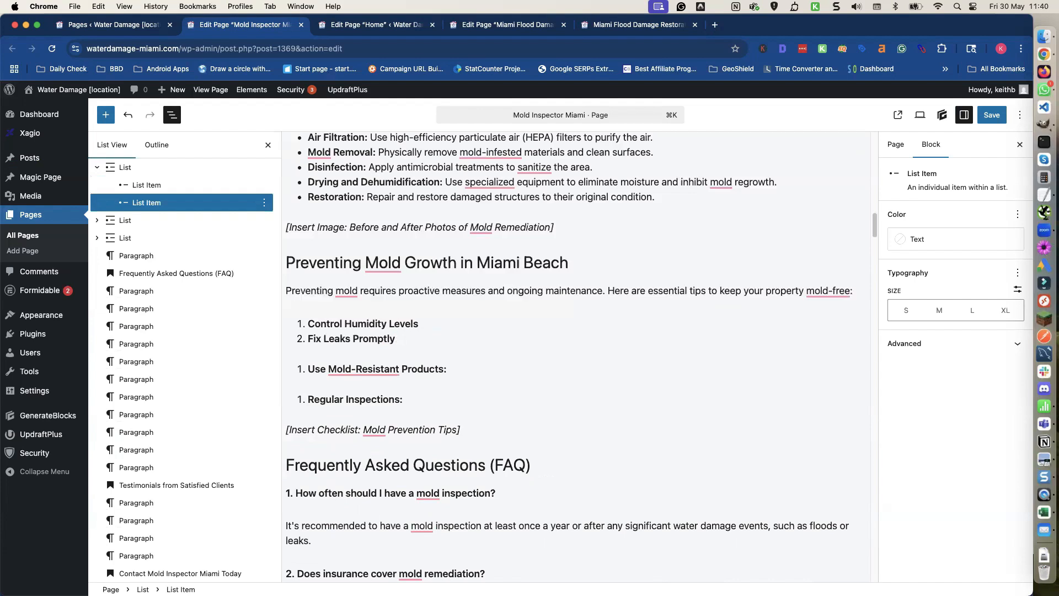
key("Delete")
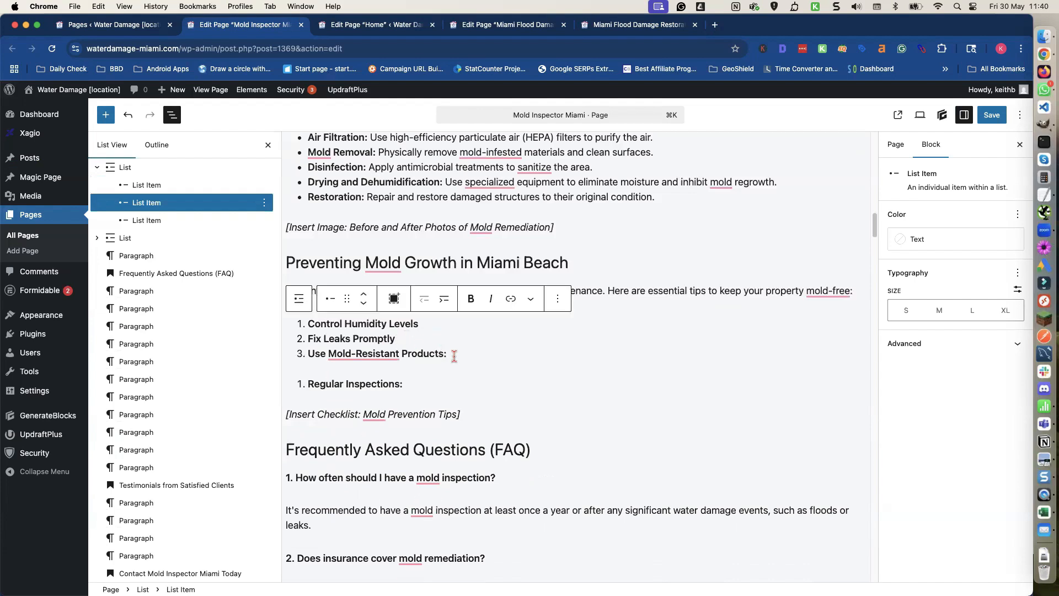
left_click(454, 356)
key("BackSpace")
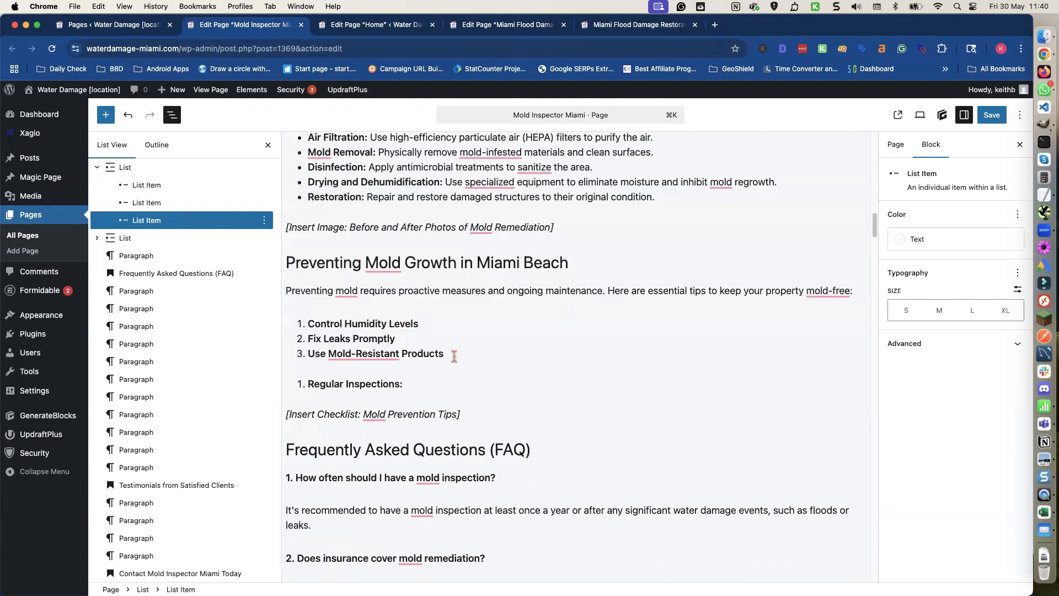
key("Delete")
triple_click(397, 396)
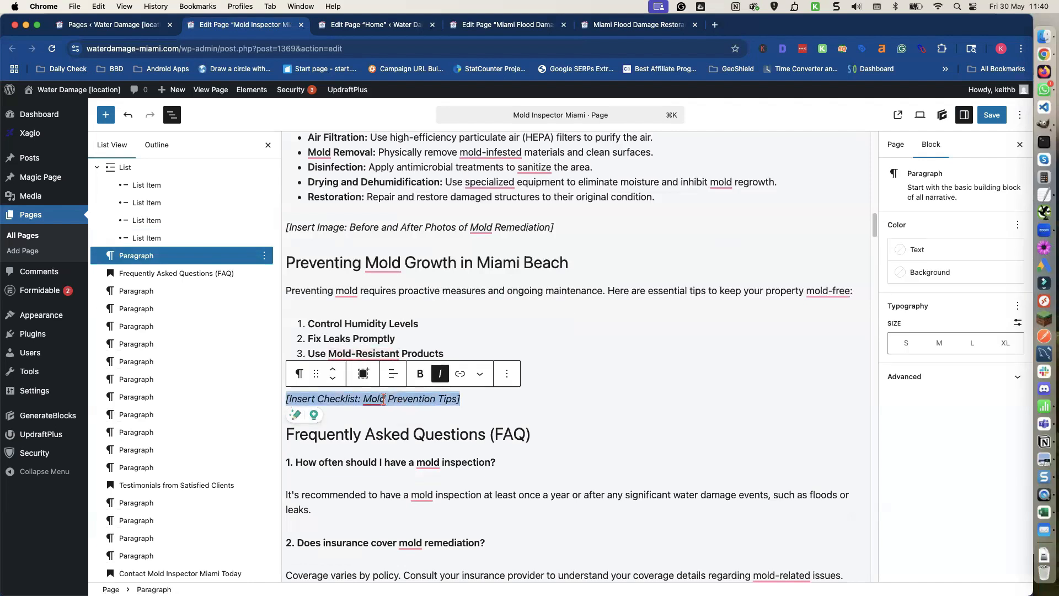
mouse_move(383, 399)
left_click(473, 402)
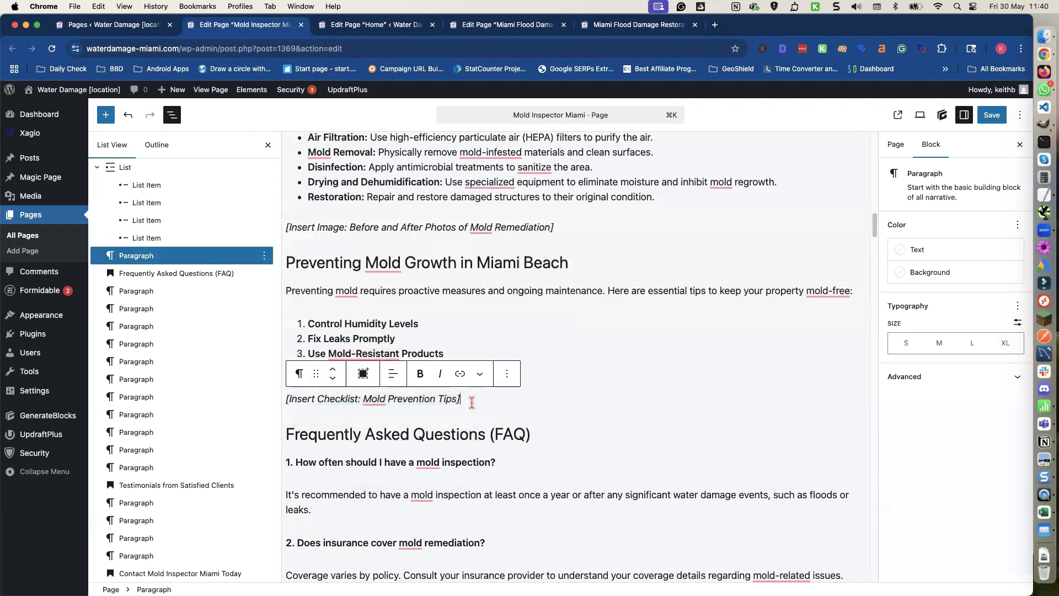
mouse_move(373, 402)
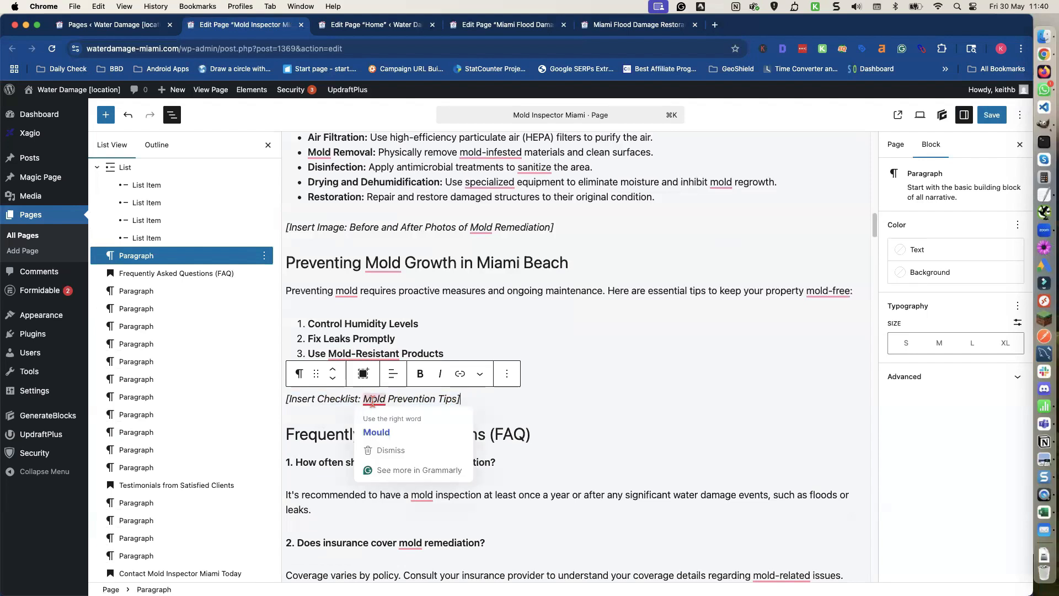
Delete the whole "Testimonials from Satisfied Clients" section, from its heading through the "[Insert Image: Smiling customer with Mold Inspector Miami team]" line
scroll(487, 409, "down", 2)
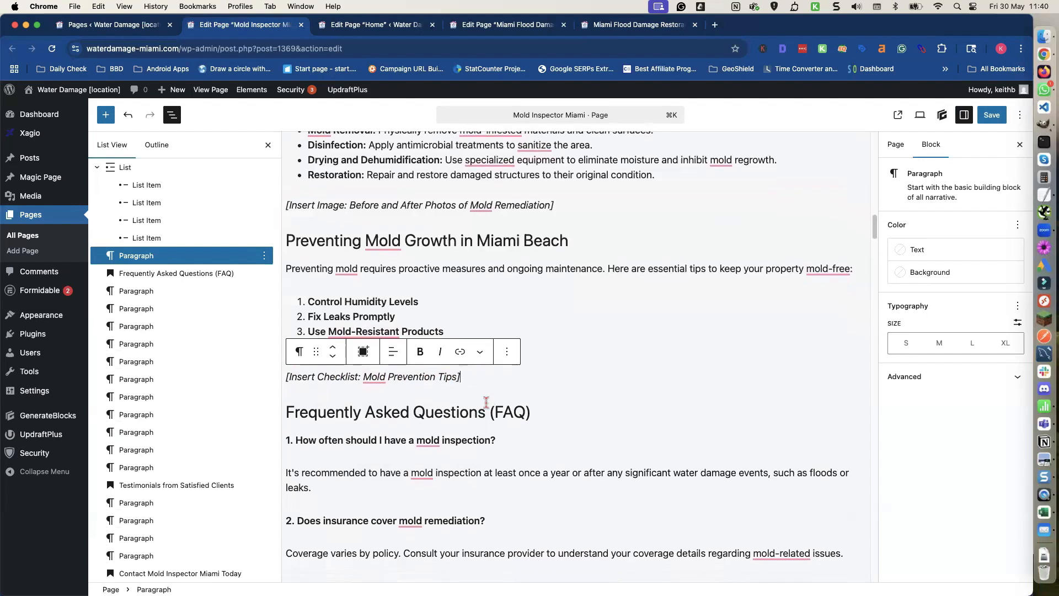
scroll(486, 409, "down", 7)
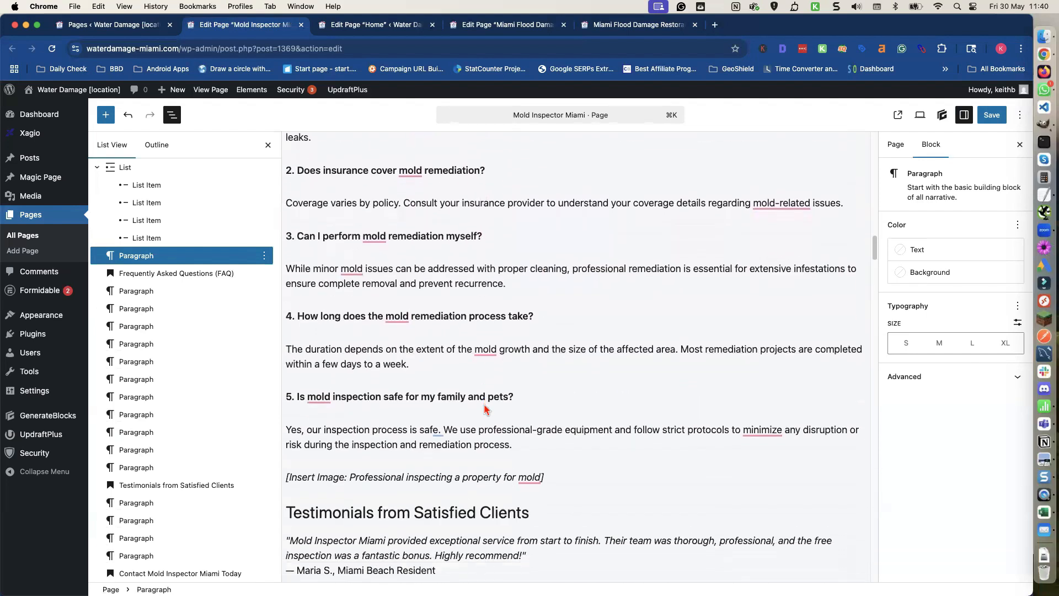
scroll(484, 404, "down", 2)
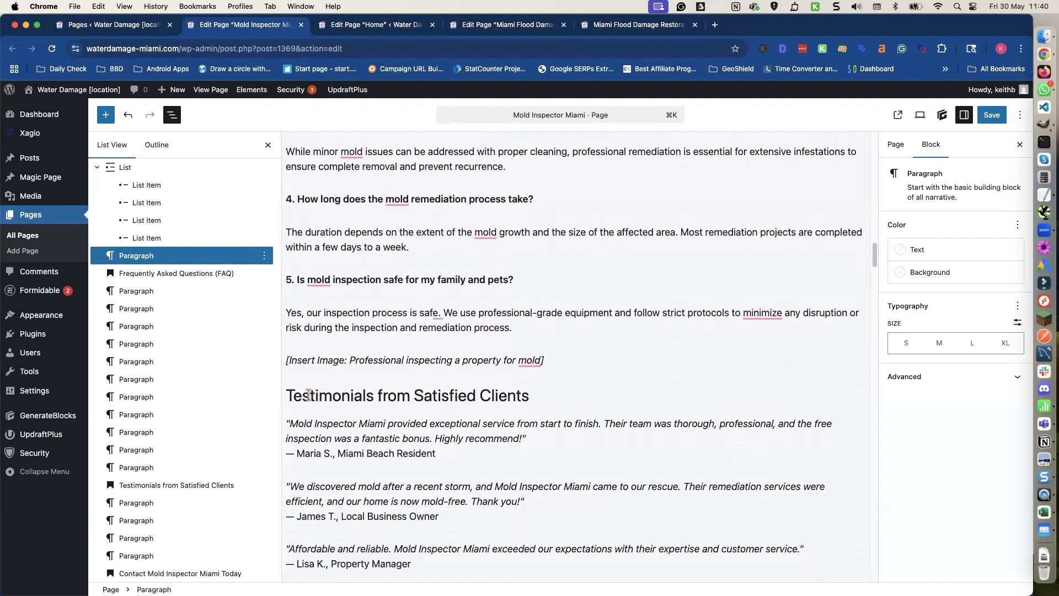
left_click_drag(335, 421, 287, 396)
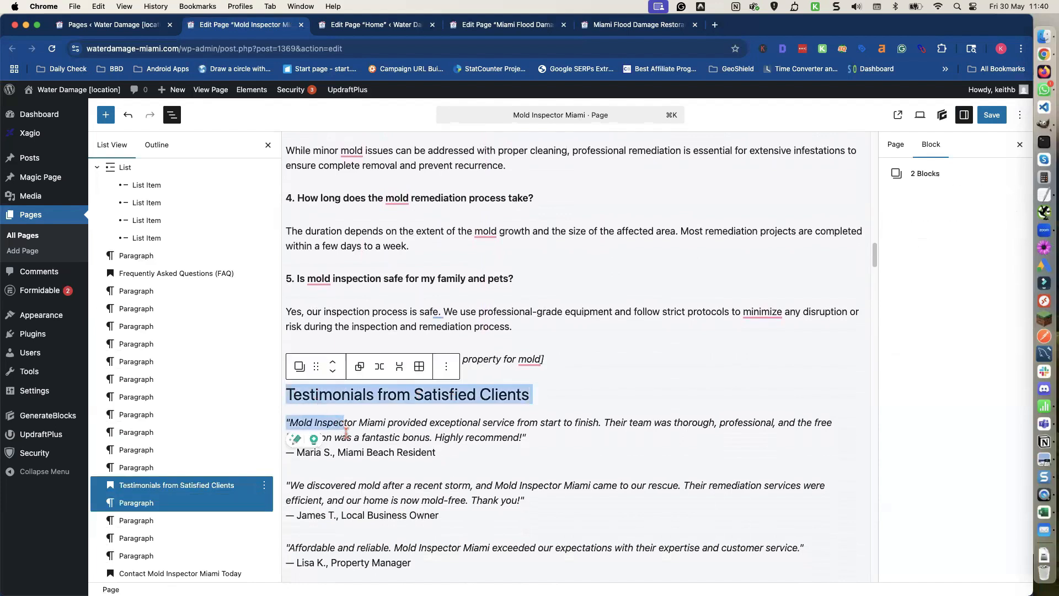
scroll(348, 432, "down", 4)
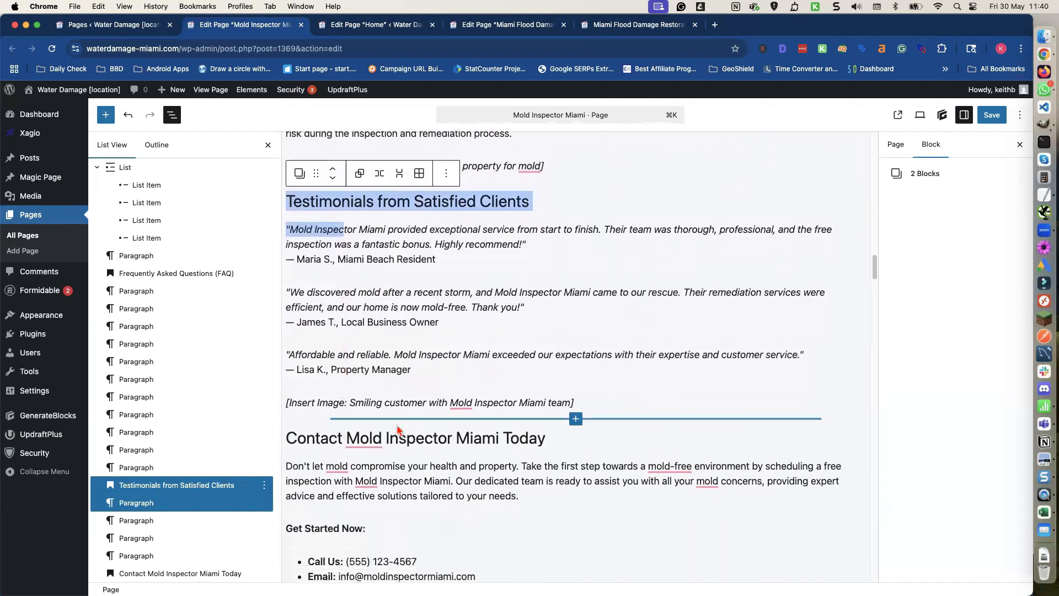
left_click(576, 403, "shift")
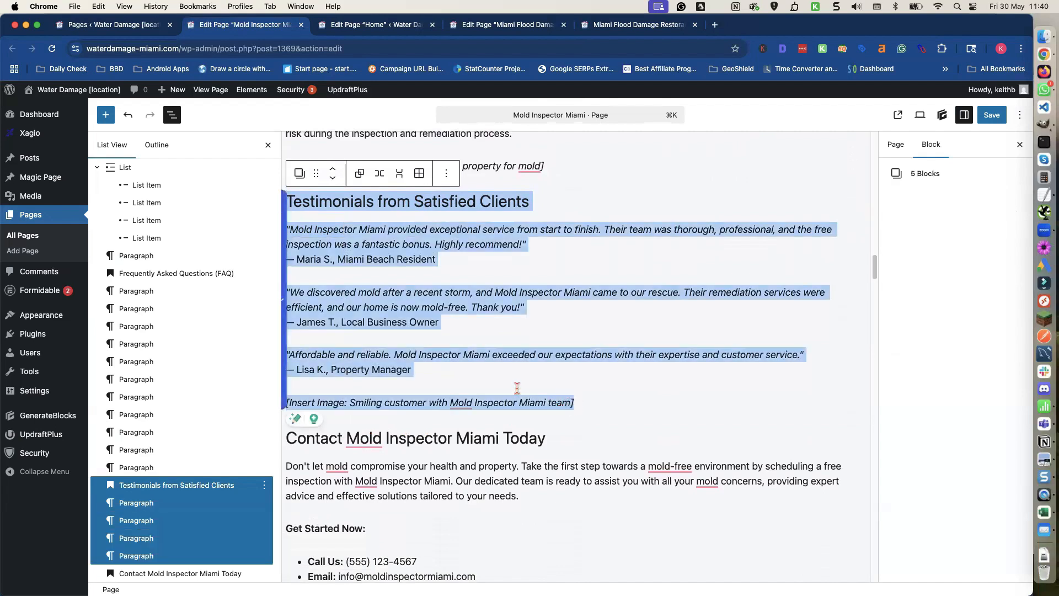
left_click(448, 176)
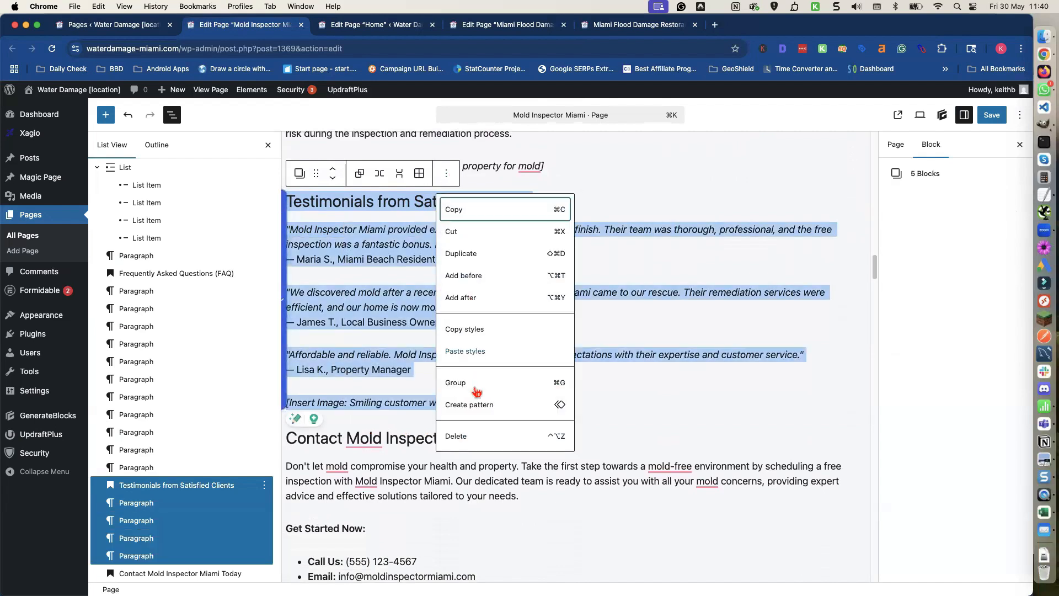
left_click(464, 436)
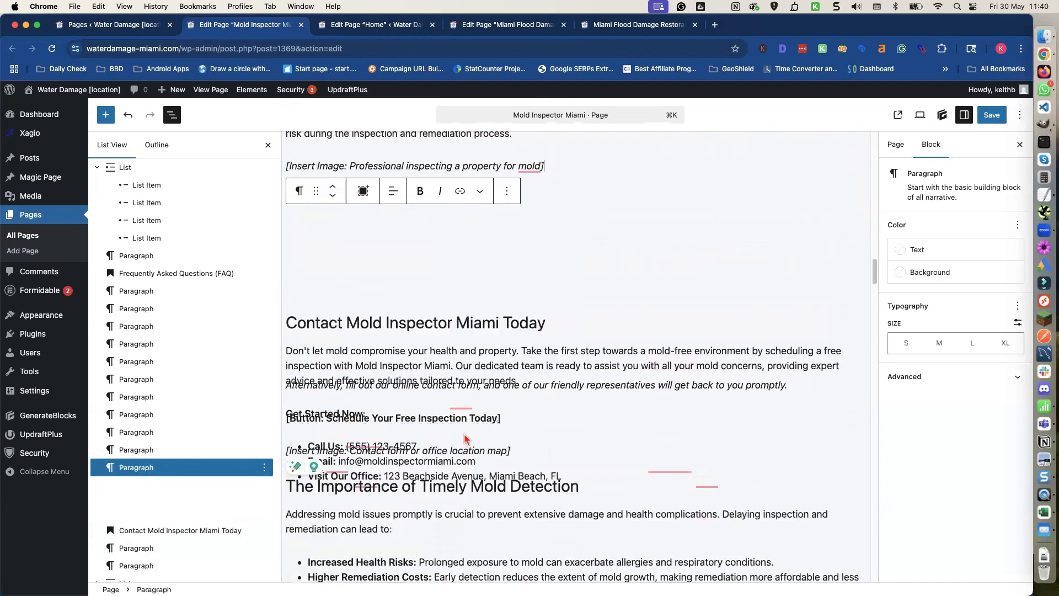
Delete the "Get Started Now:" paragraph and the contact details list below it from the "Contact Mold Inspector Miami Today" section
scroll(452, 388, "down", 2)
scroll(452, 388, "up", 2)
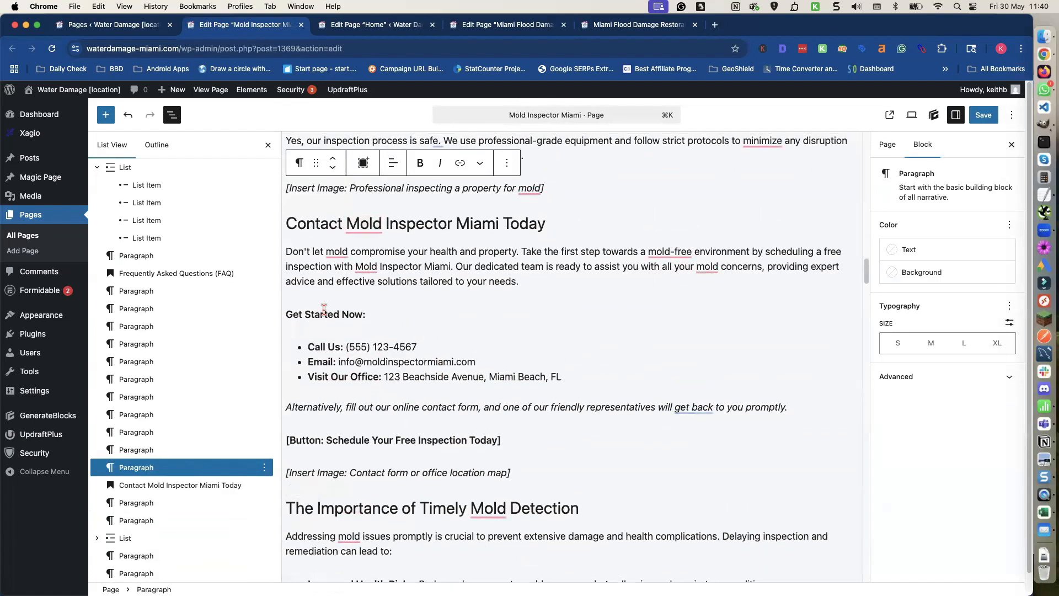
triple_click(287, 314)
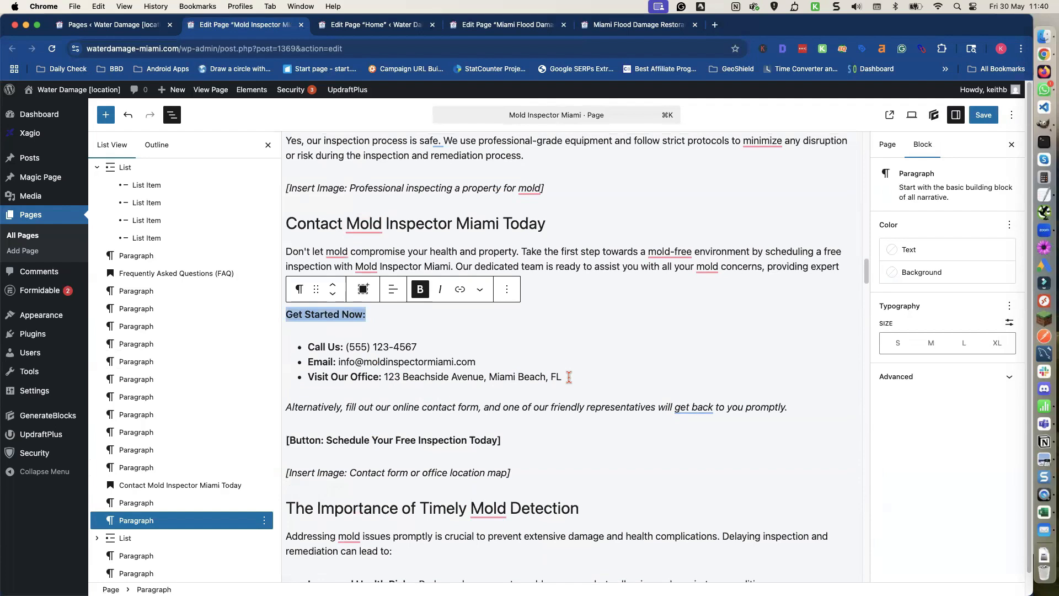
left_click(568, 377)
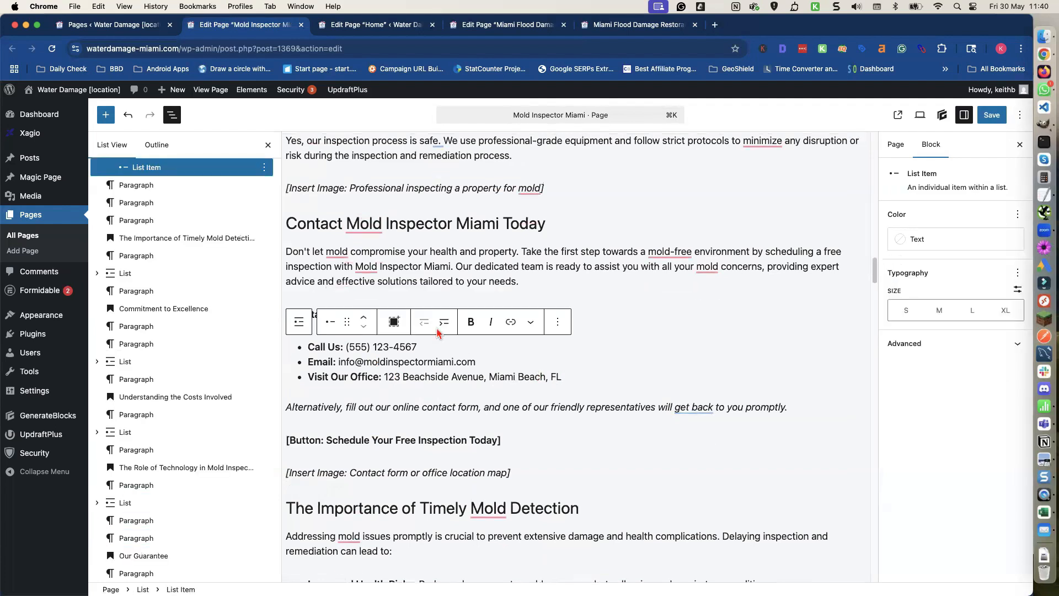
left_click(389, 298)
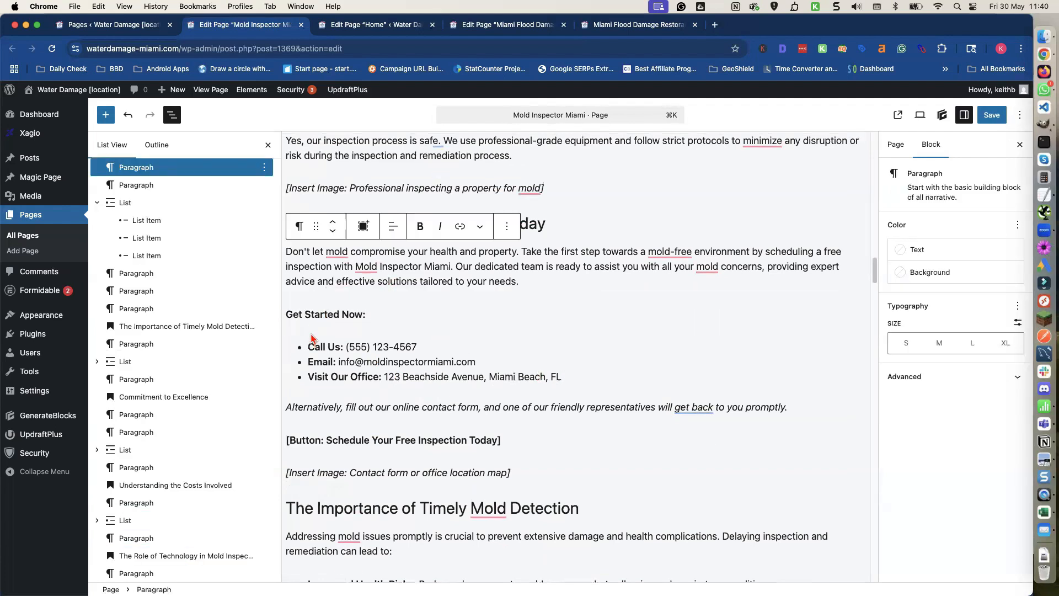
triple_click(318, 324)
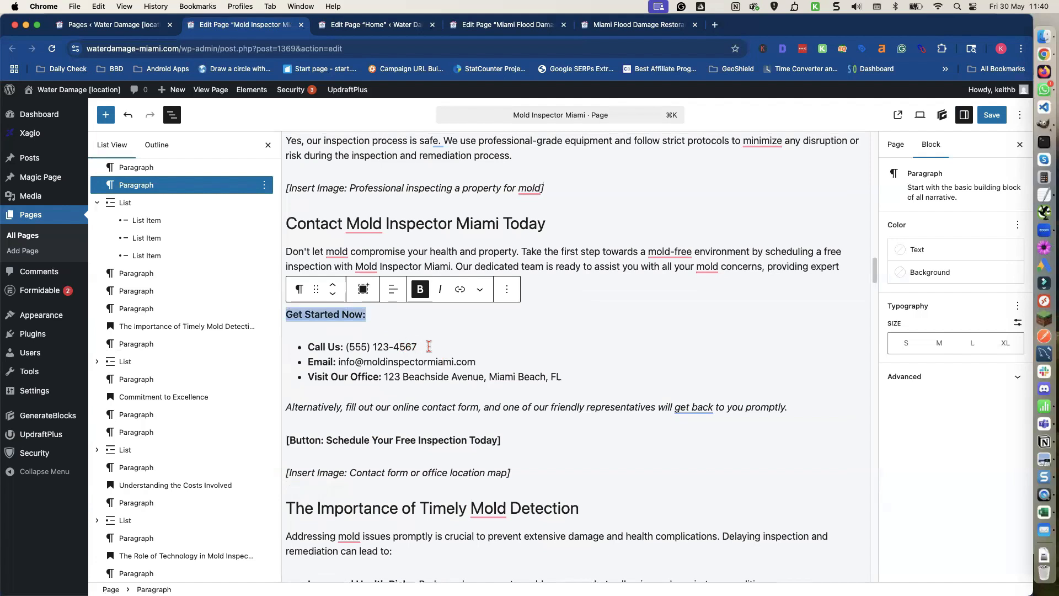
left_click(568, 376, "shift")
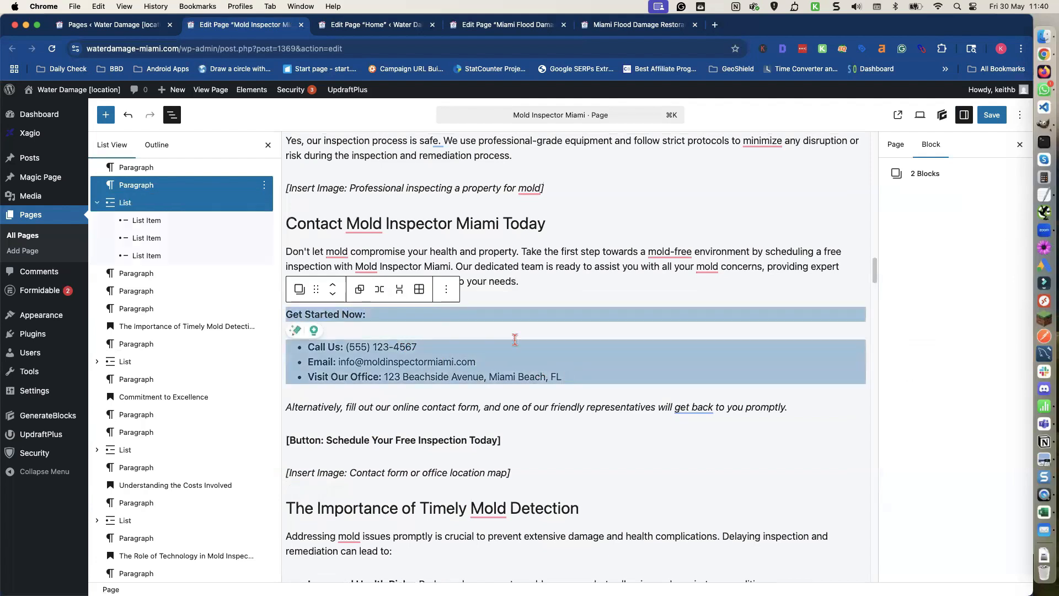
left_click(447, 292)
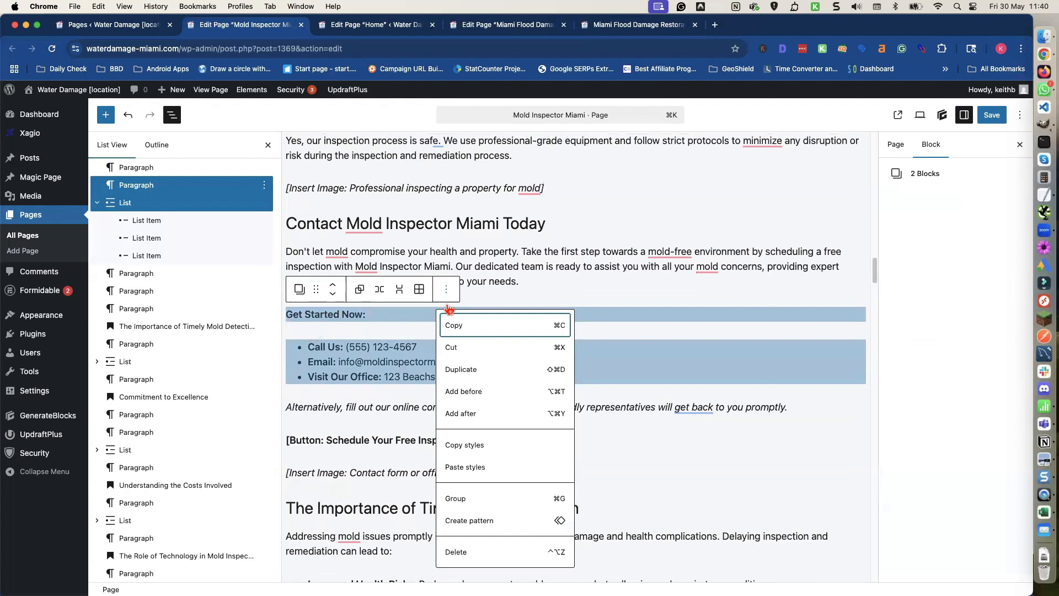
left_click(470, 554)
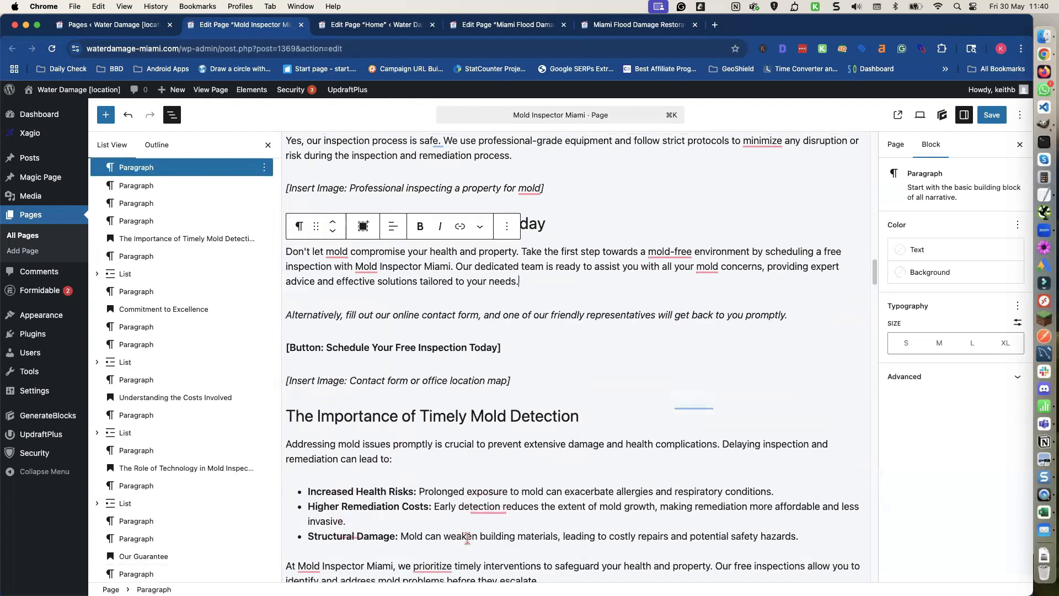
Delete the "[Button: Schedule Your Free Inspection Today]" and "[Insert Image: Contact form or office location map]" placeholder paragraphs from the contact section
scroll(460, 373, "up", 2)
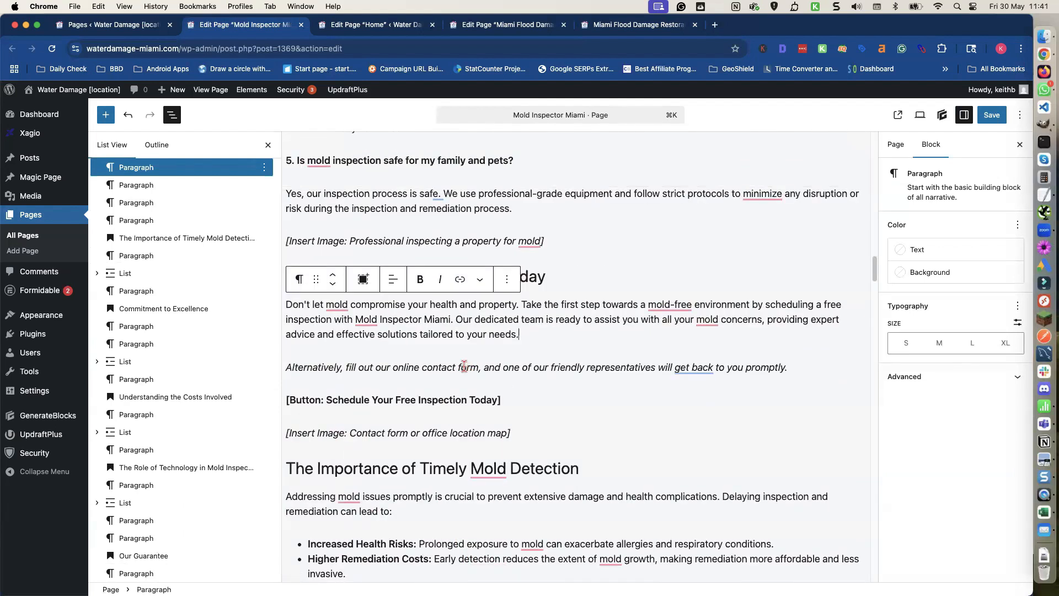
triple_click(388, 369)
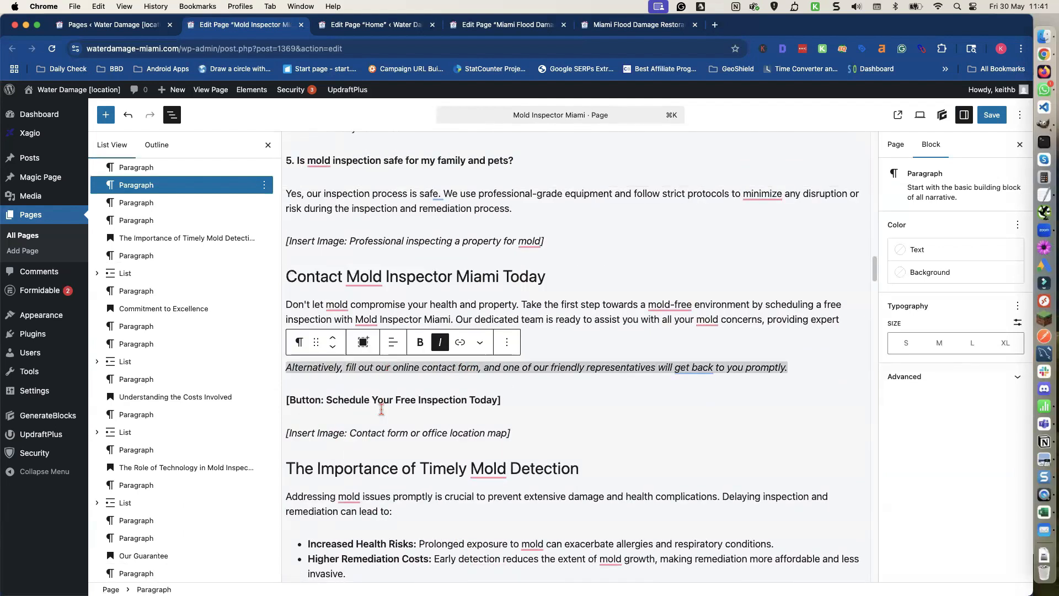
triple_click(360, 398)
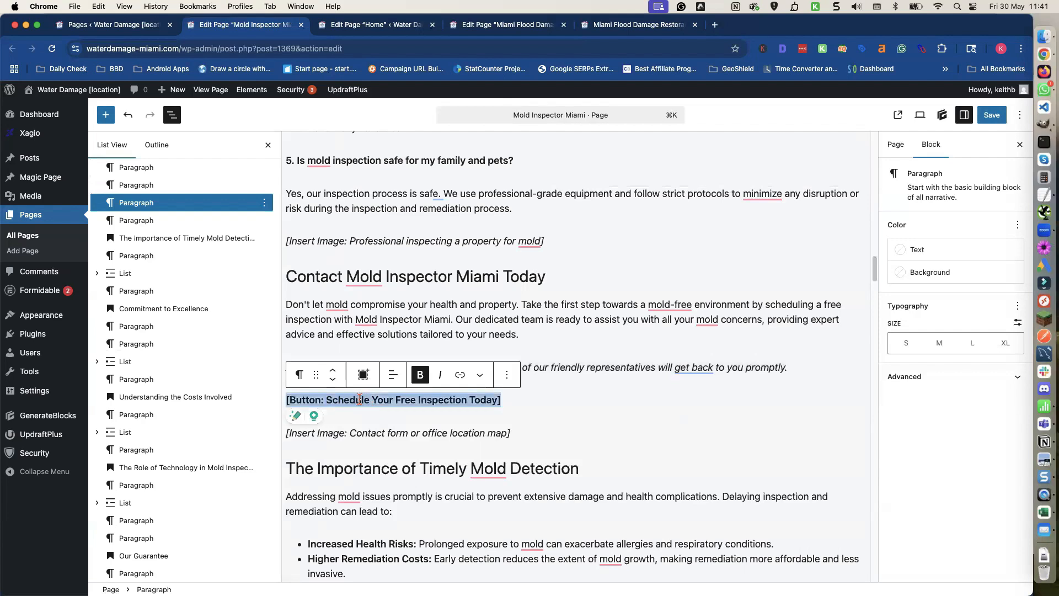
key("BackSpace")
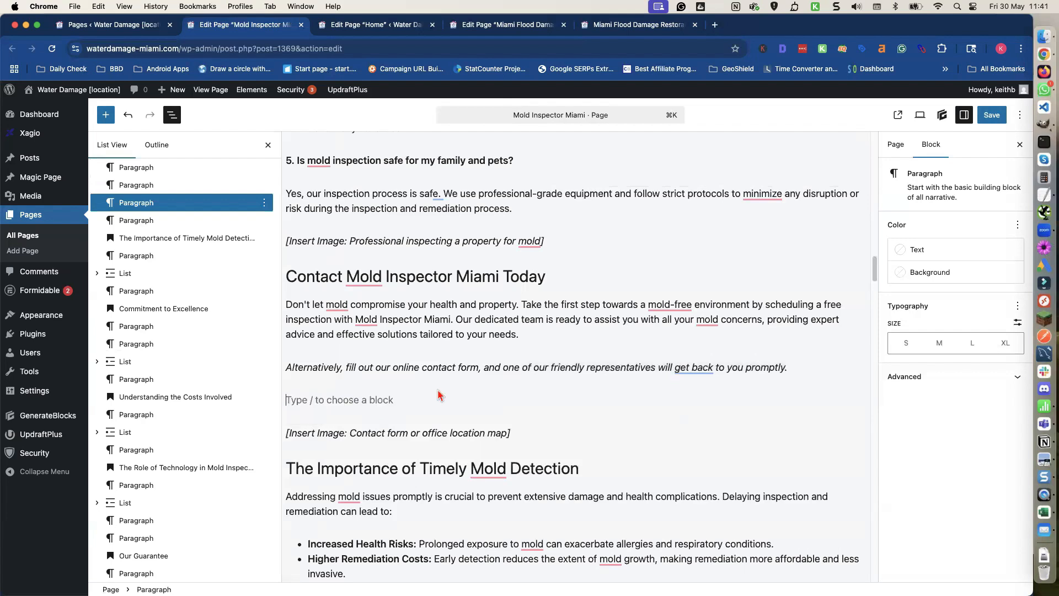
key("BackSpace")
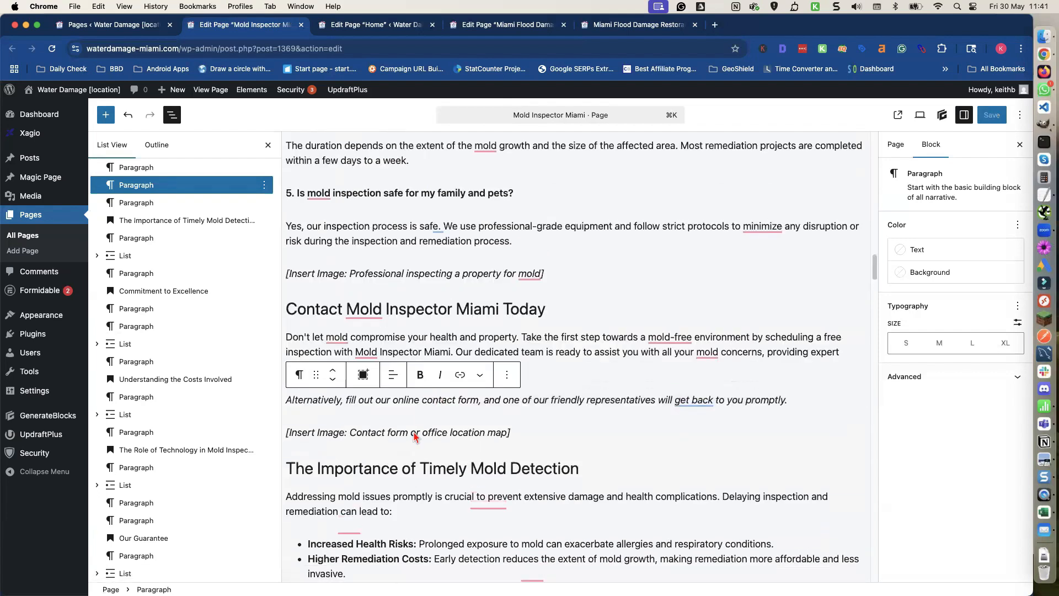
triple_click(412, 431)
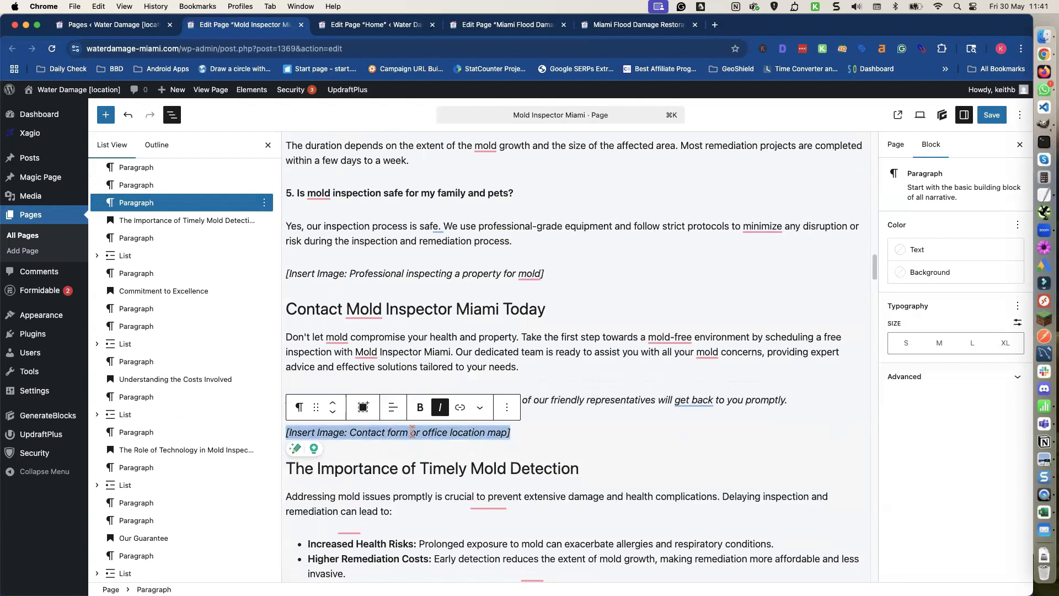
key("BackSpace")
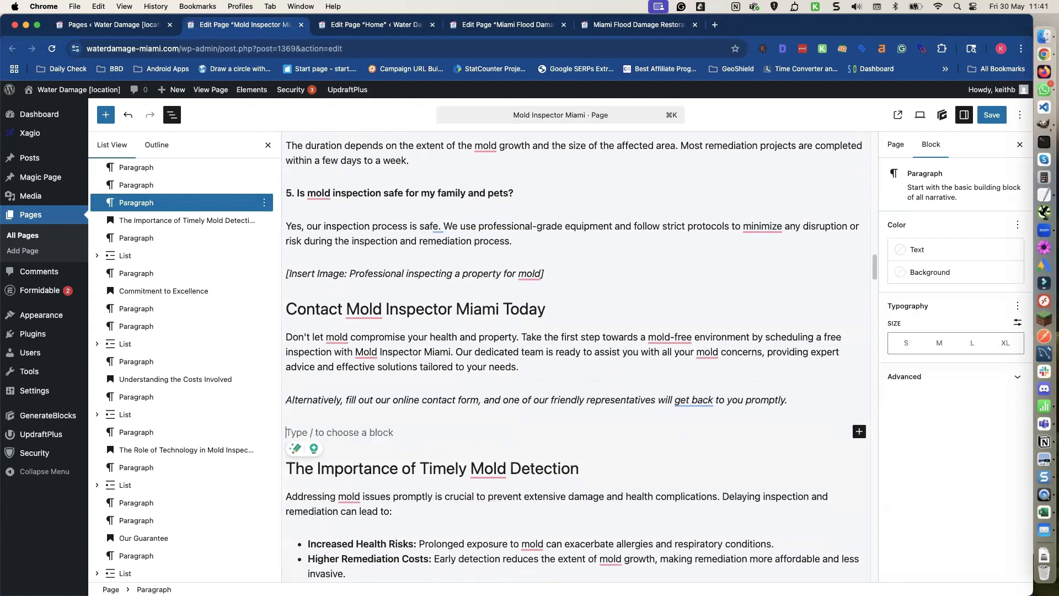
key("BackSpace")
Select the "[Insert Map: Service areas within Miami Beach]" placeholder in the "Serving the Greater Miami Beach Area" section
scroll(411, 439, "down", 2)
scroll(411, 439, "down", 5)
scroll(411, 438, "down", 5)
scroll(408, 430, "down", 6)
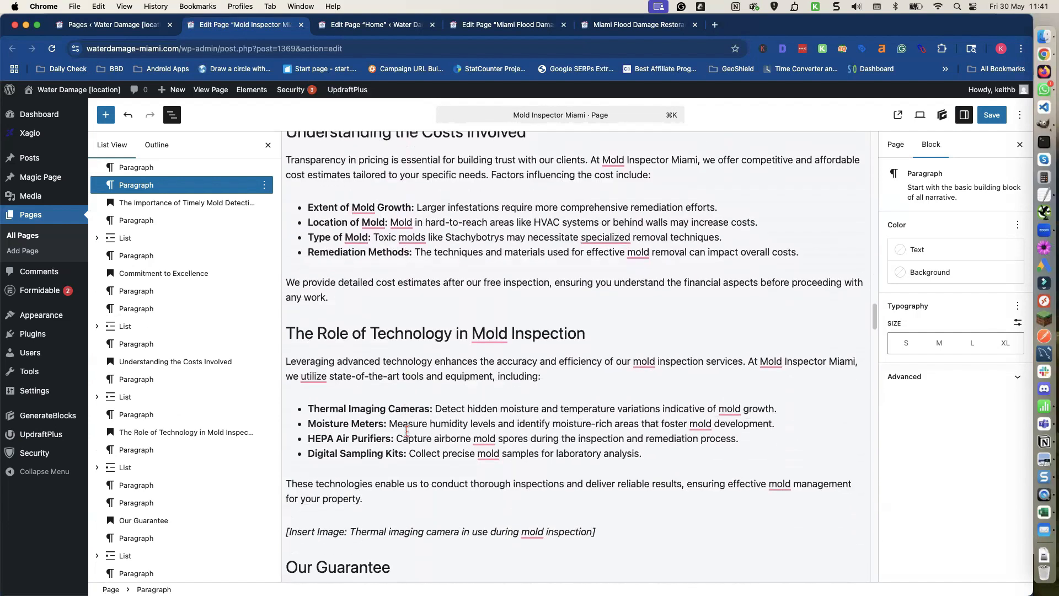
scroll(407, 431, "down", 1)
scroll(407, 435, "down", 3)
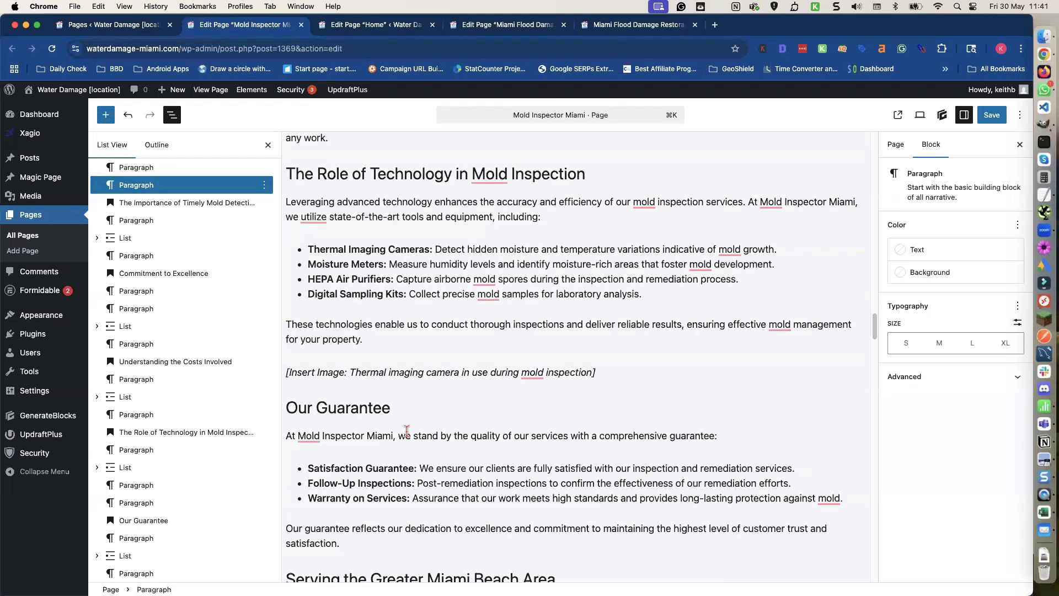
scroll(407, 430, "down", 5)
scroll(406, 431, "down", 3)
scroll(407, 433, "down", 1)
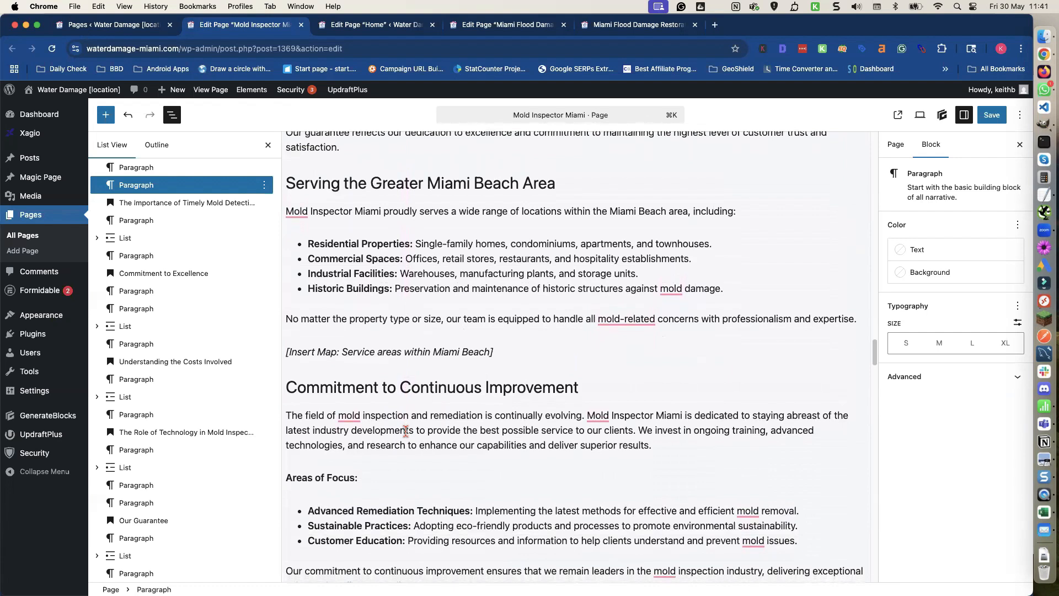
triple_click(398, 351)
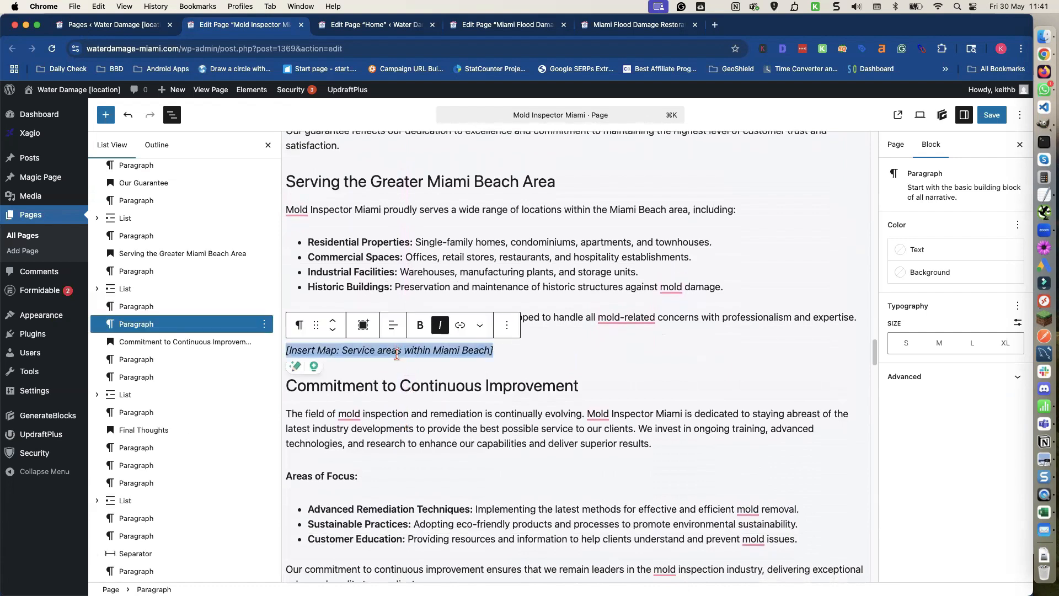
On the Home page, copy the last four blocks: the map and nearby-areas columns, the {spintax_homepage-cta} heading, the call button and the spacer
left_click(389, 26)
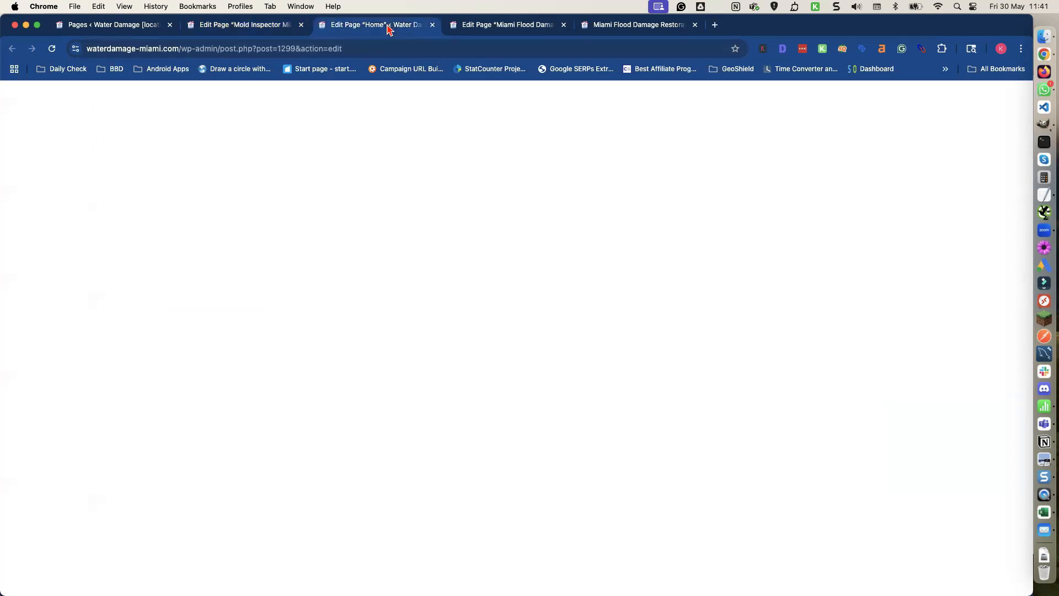
scroll(463, 342, "down", 15)
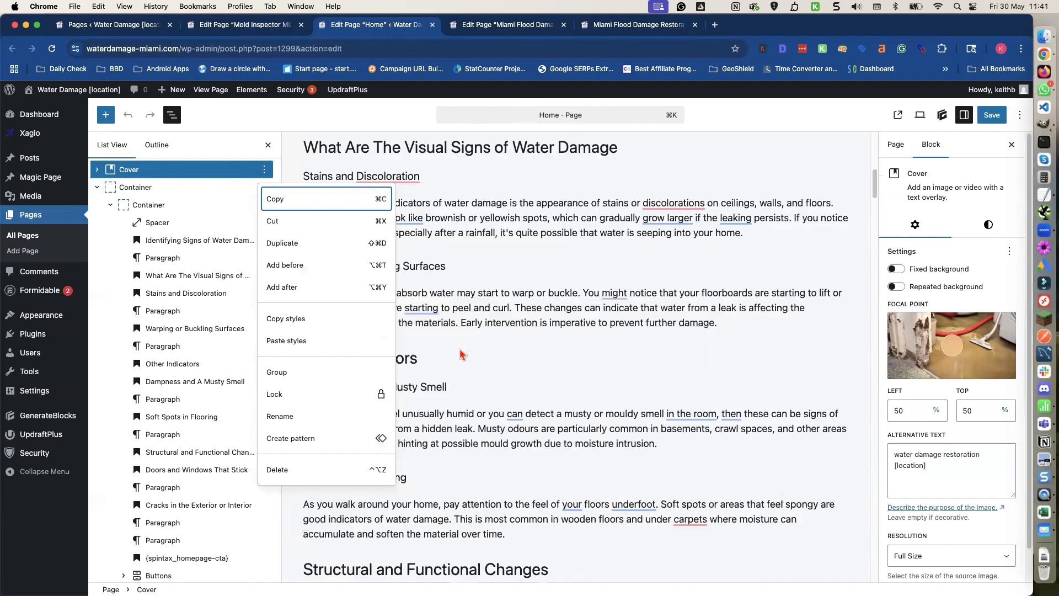
scroll(462, 354, "down", 20)
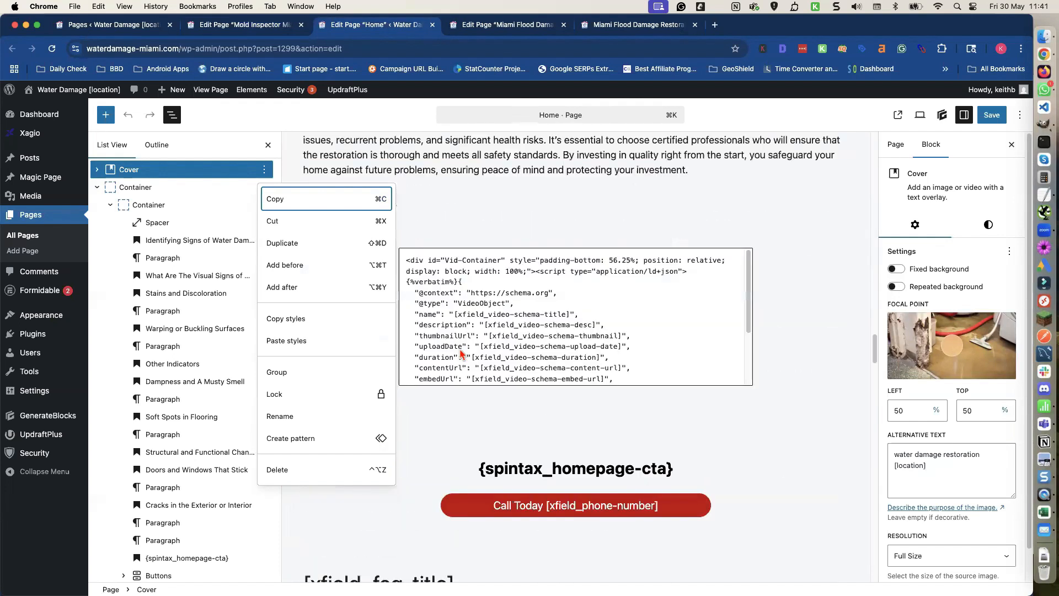
scroll(457, 366, "up", 10)
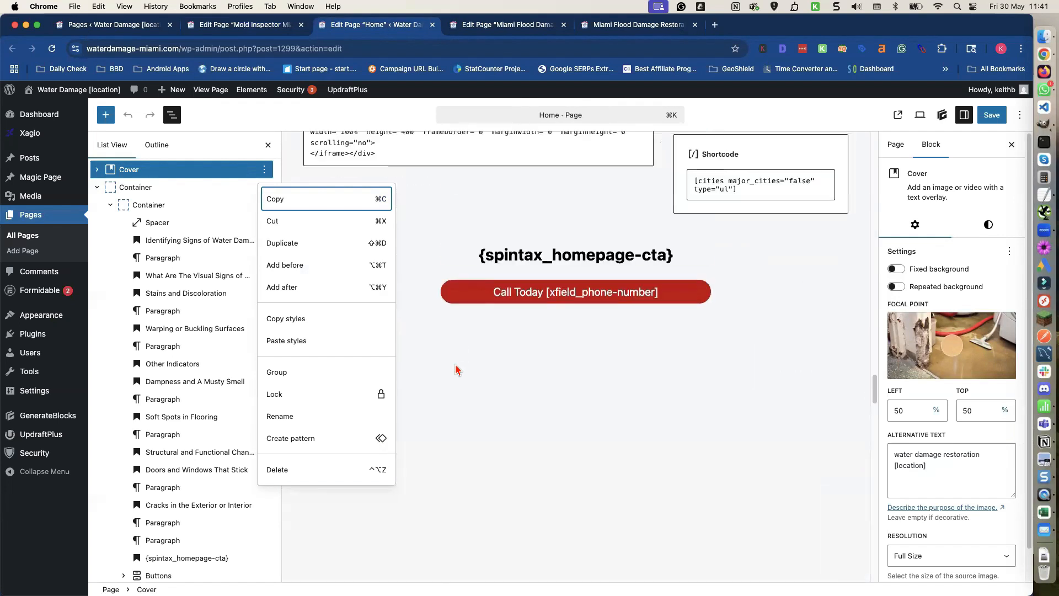
left_click(461, 344)
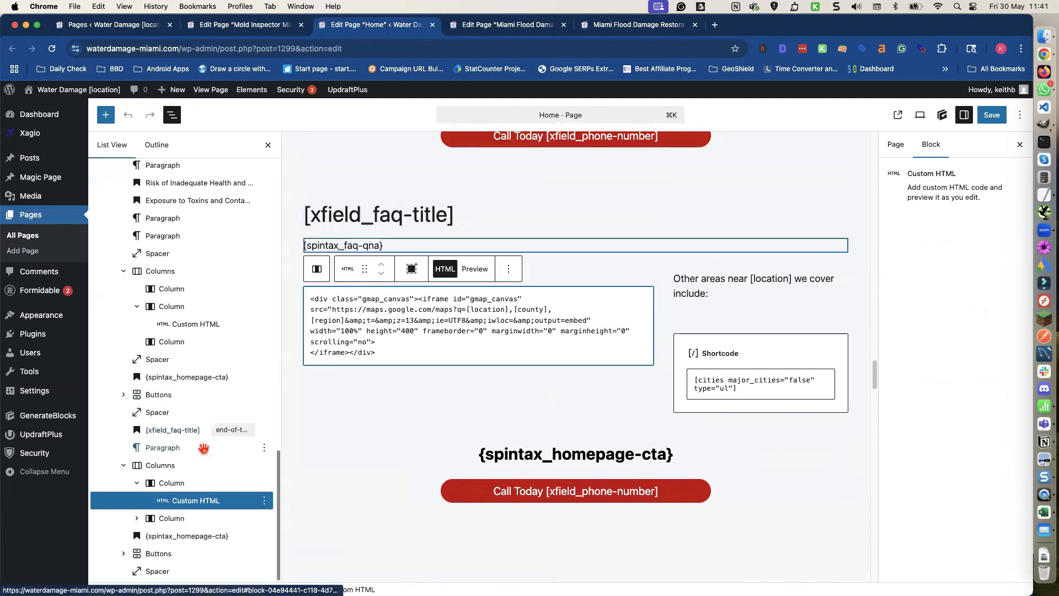
left_click(191, 464)
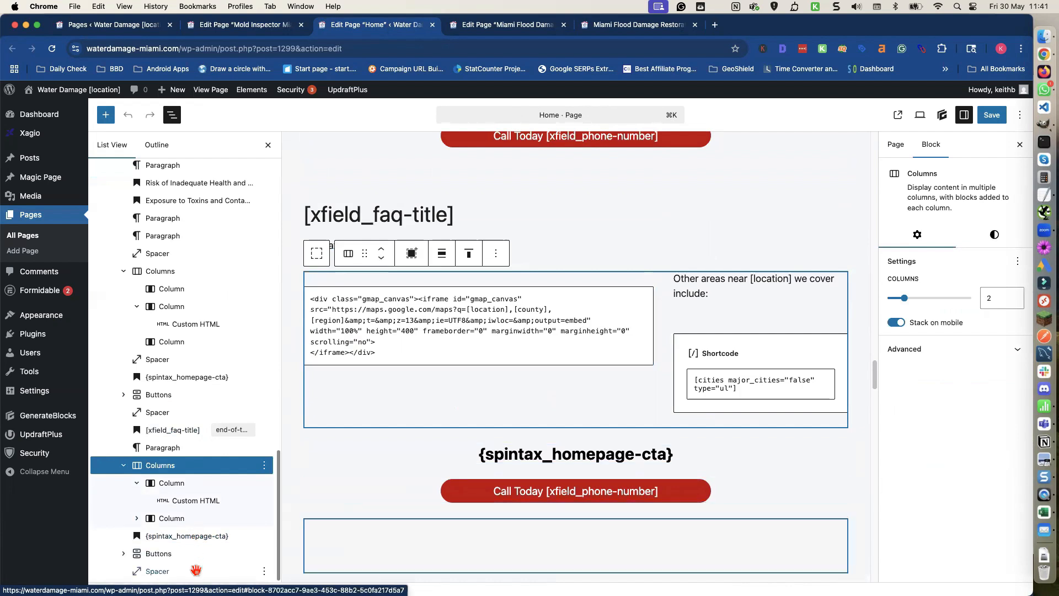
left_click(196, 570, "shift")
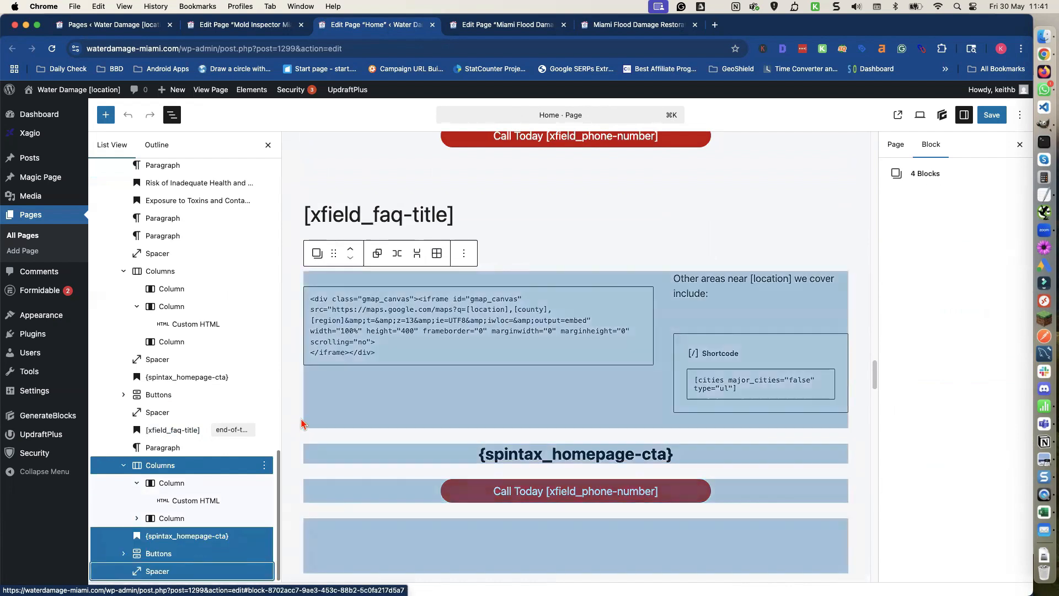
left_click(463, 253)
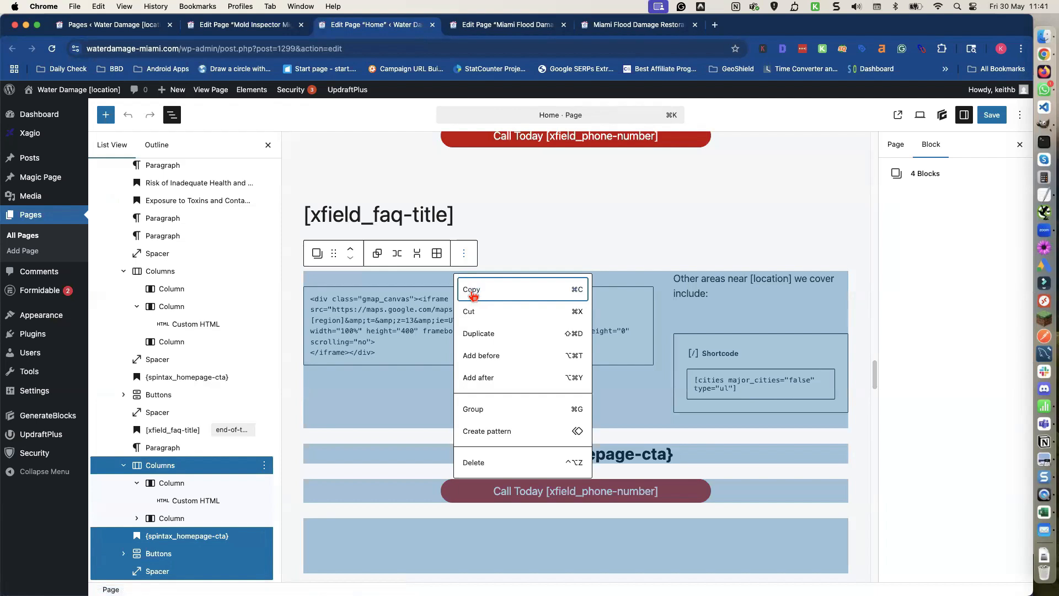
left_click(472, 294)
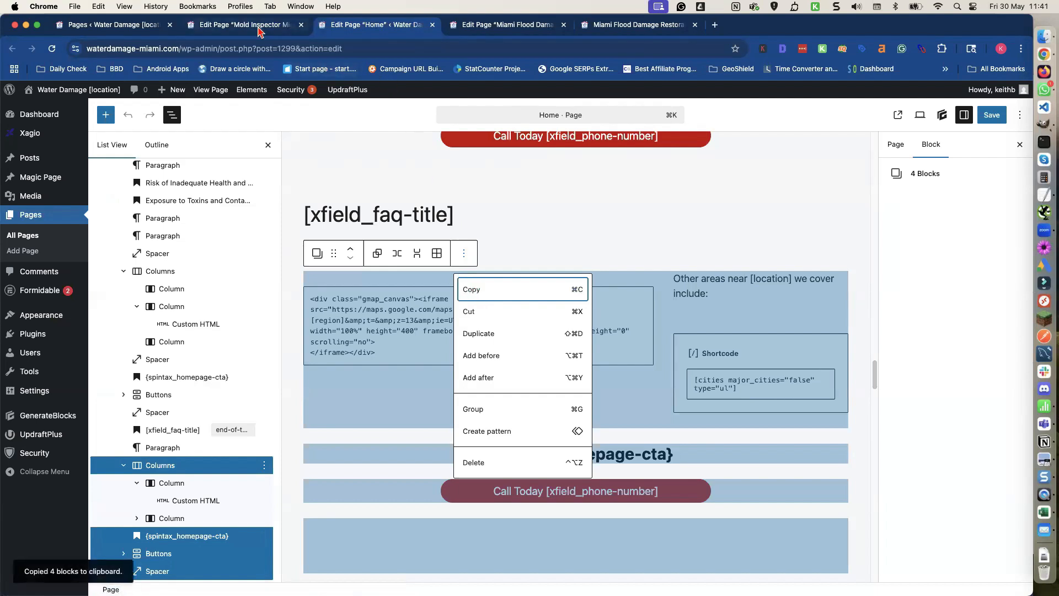
Back on the Mold Inspector Miami page, replace the service-areas map placeholder with the copied Home blocks
left_click(261, 26)
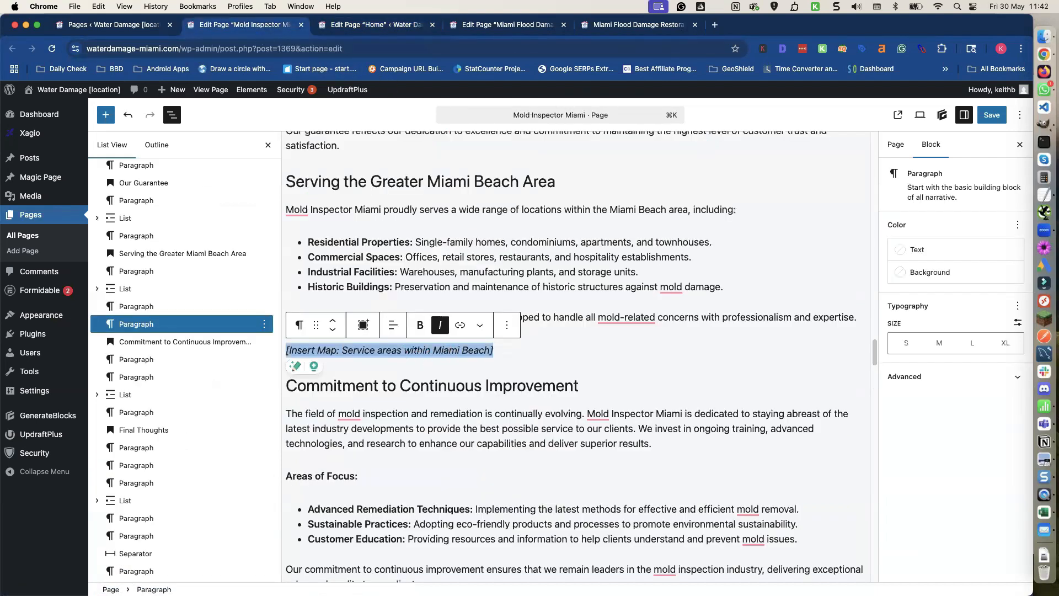
key("BackSpace")
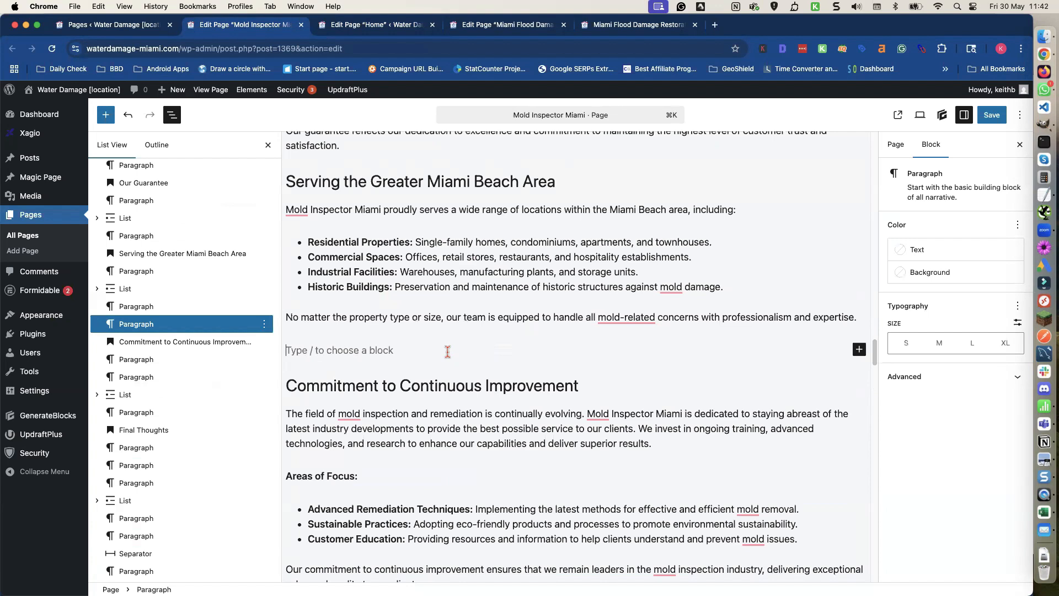
key("super+v")
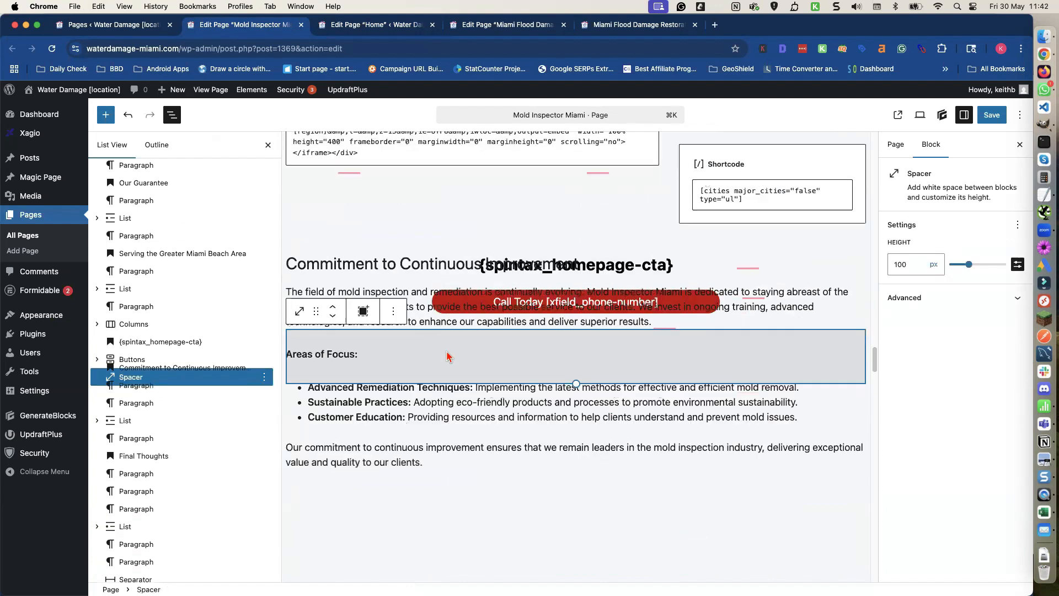
Delete the closing blocks under "Final Thoughts": the schedule-inspection button placeholder, the thank-you line, the separator and "[End of Content]"
scroll(446, 356, "down", 5)
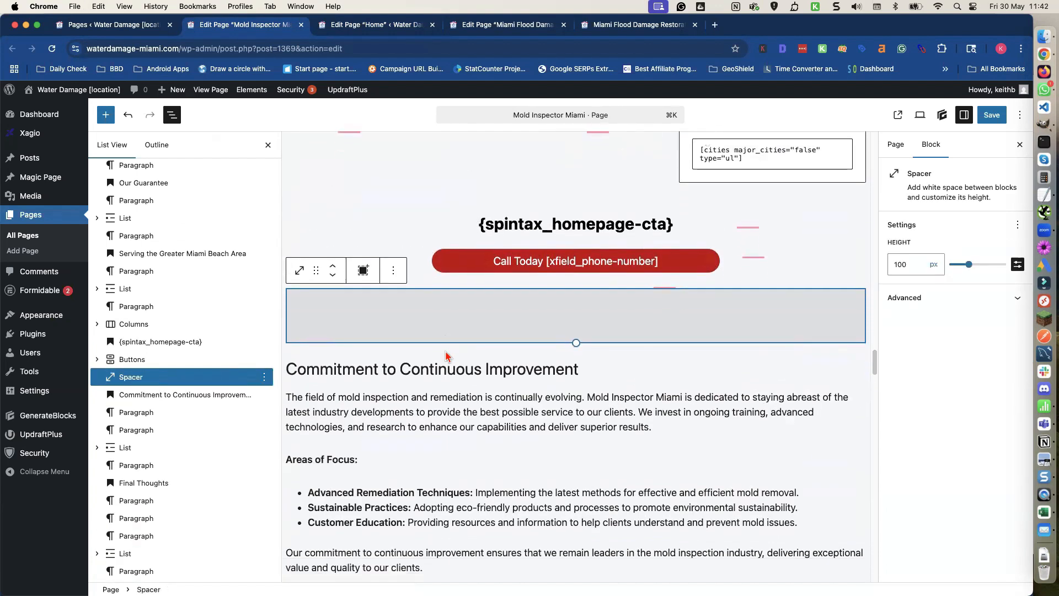
scroll(446, 351, "down", 3)
scroll(444, 351, "down", 4)
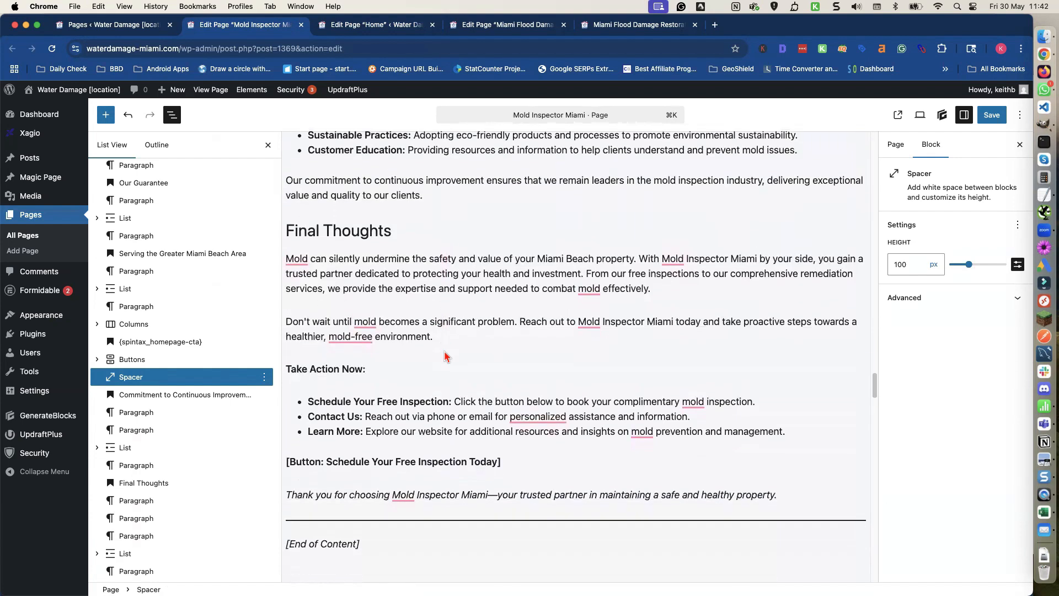
triple_click(366, 393)
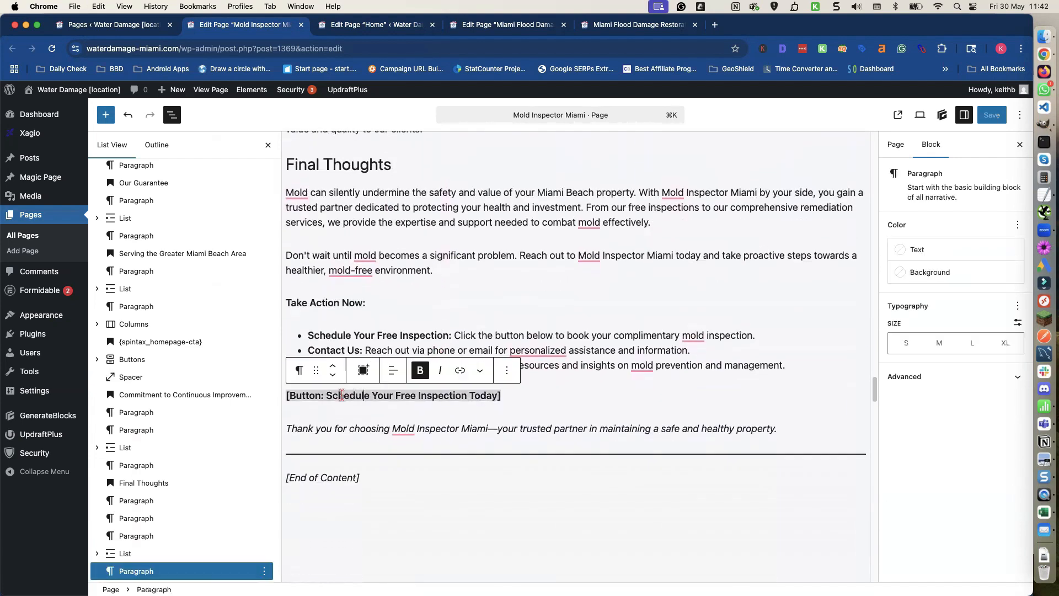
left_click_drag(286, 397, 415, 493)
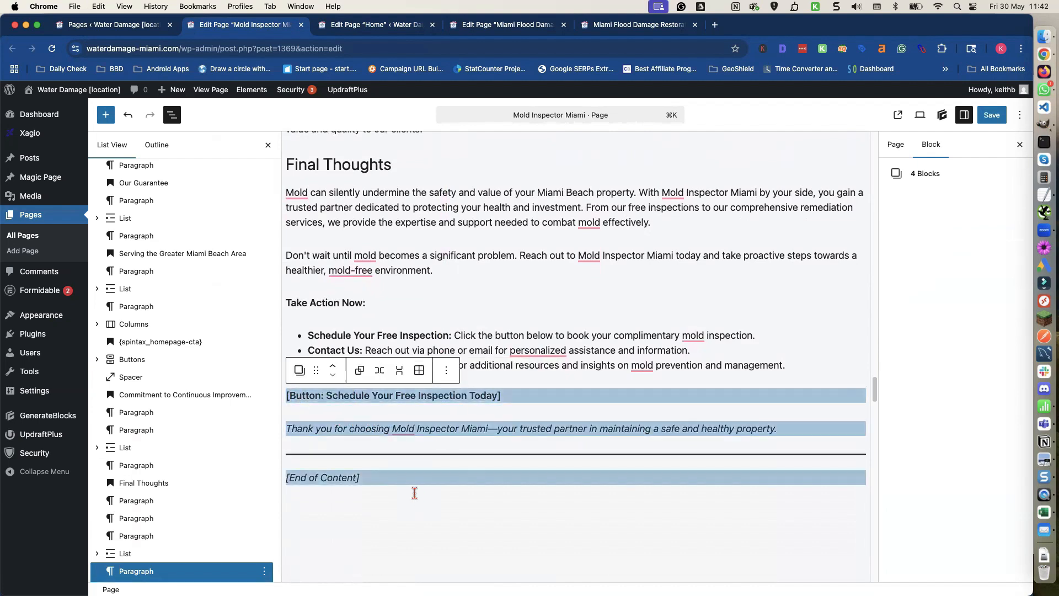
key("BackSpace")
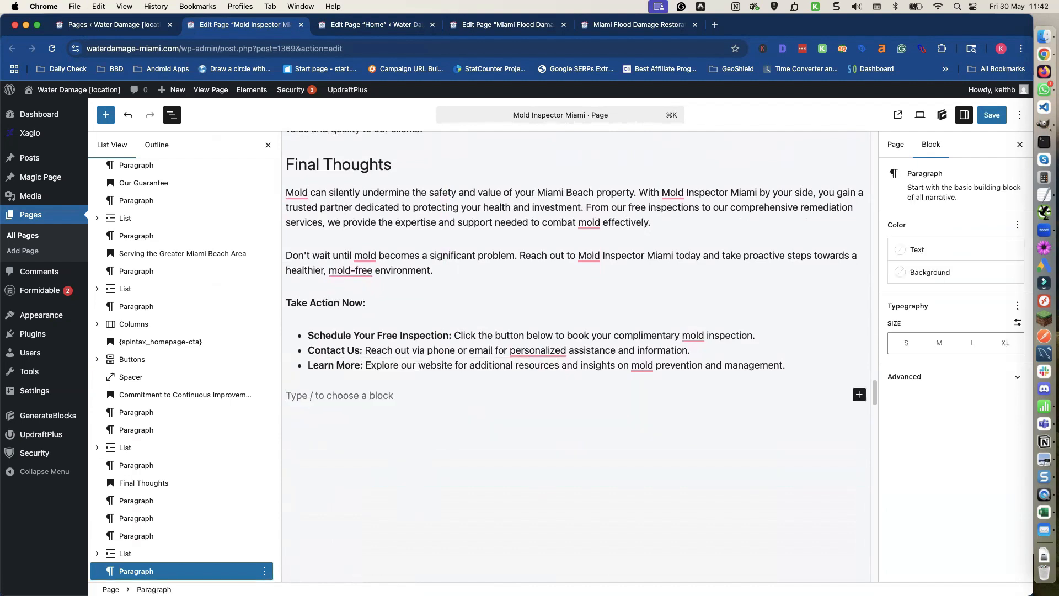
Copy the spacer, {spintax_homepage-cta} heading, call button and spacer above the Home page's FAQ title into the end of the Mold Inspector Miami page
right_click(365, 257)
left_click(369, 24)
scroll(383, 187, "up", 3)
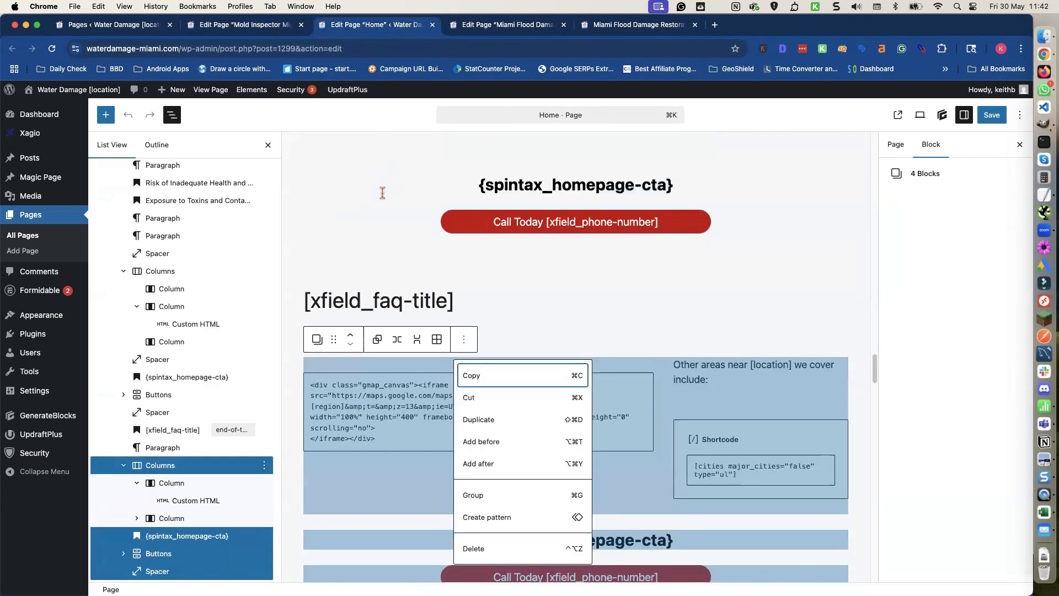
left_click(382, 192)
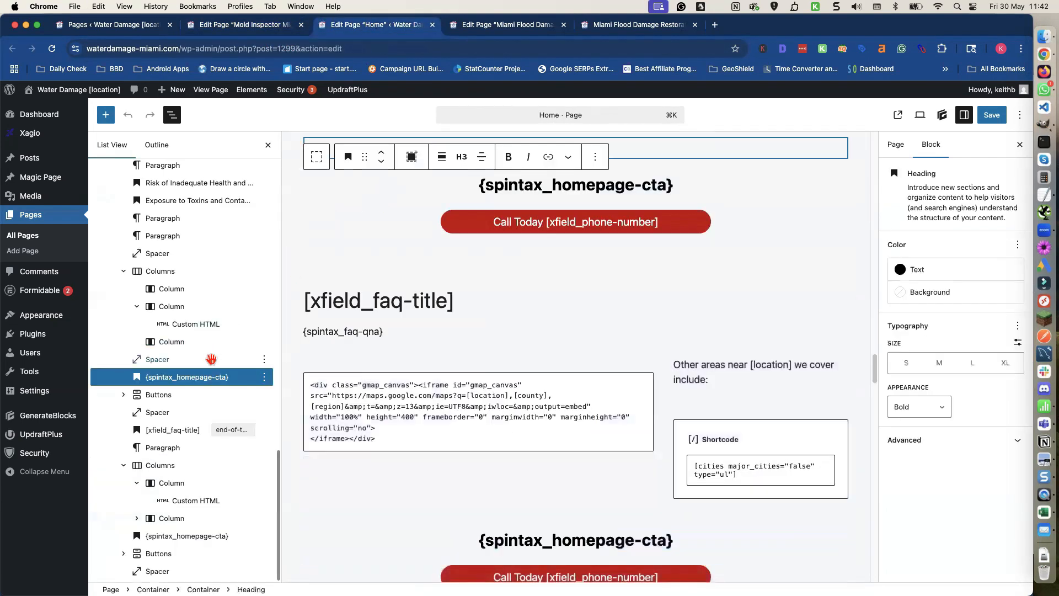
left_click(211, 359)
left_click(198, 409, "shift")
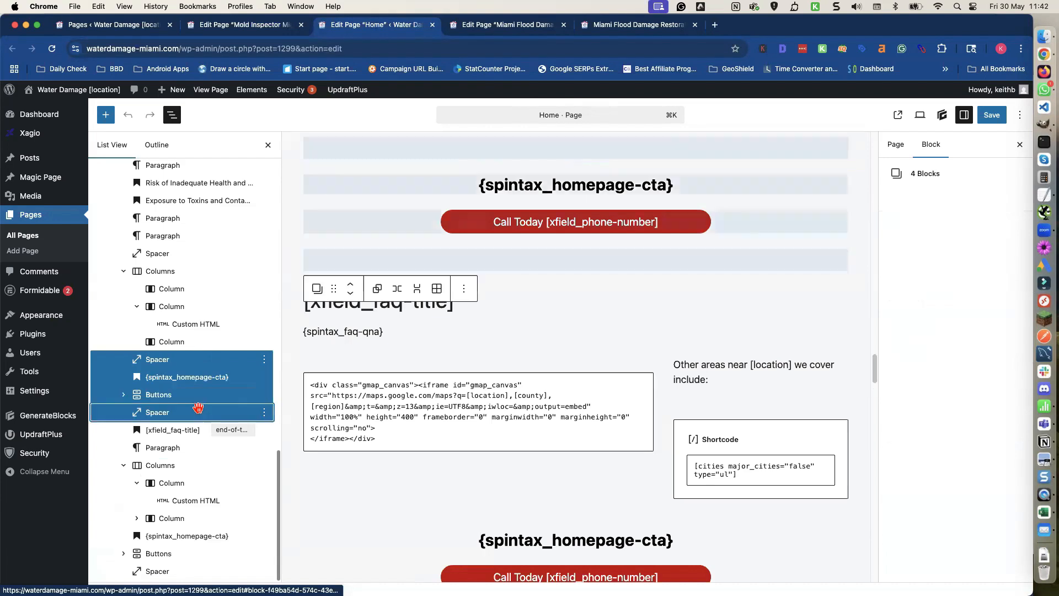
left_click(463, 290)
left_click(466, 326)
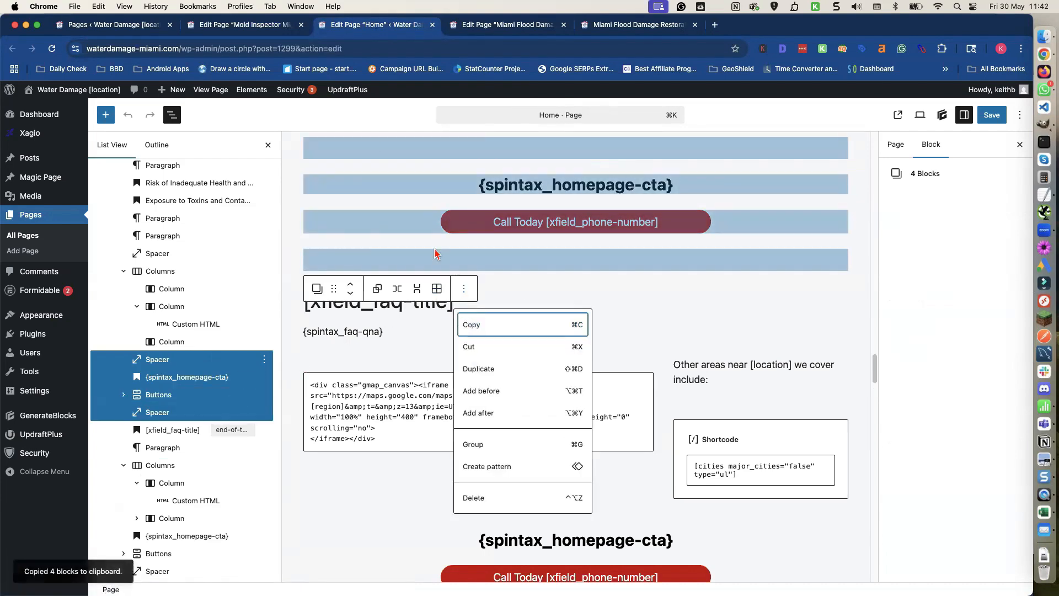
left_click(248, 25)
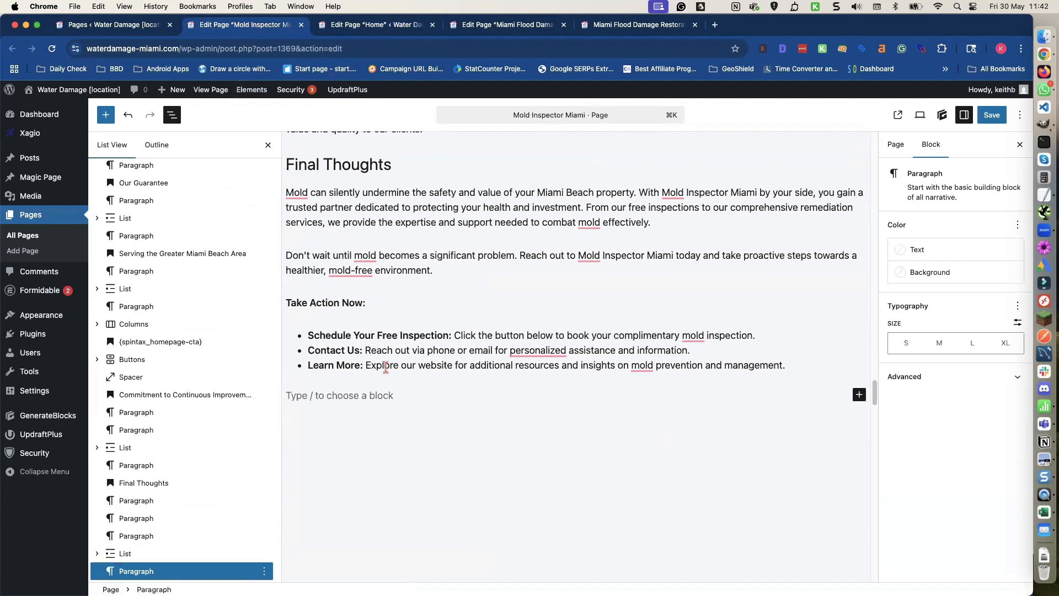
key("super+v")
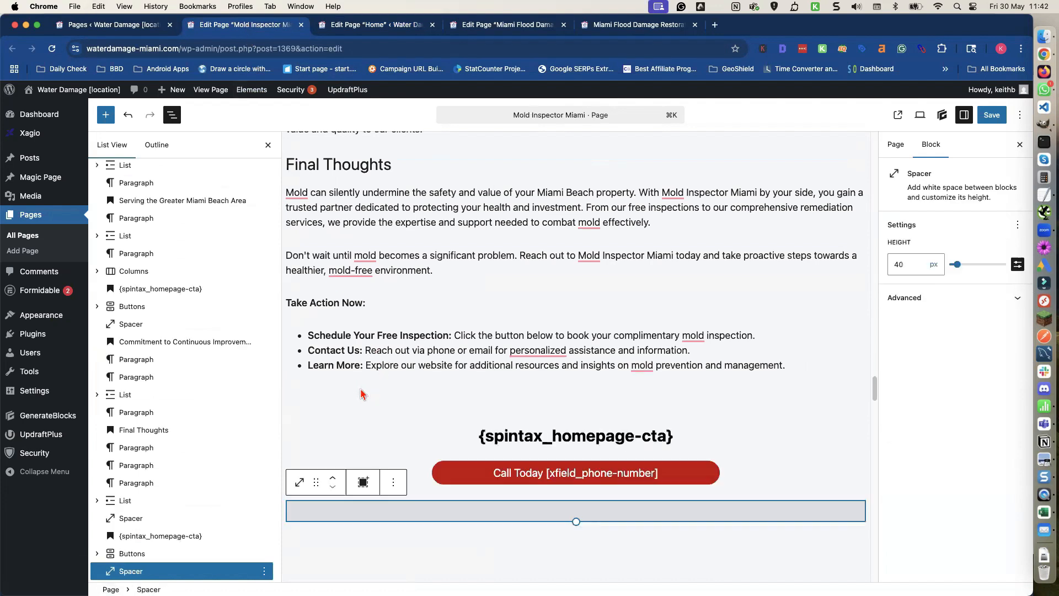
Insert a 20 px high spacer directly above the map and nearby-areas columns in the "Serving the Greater Miami Beach Area" section
scroll(361, 389, "up", 9)
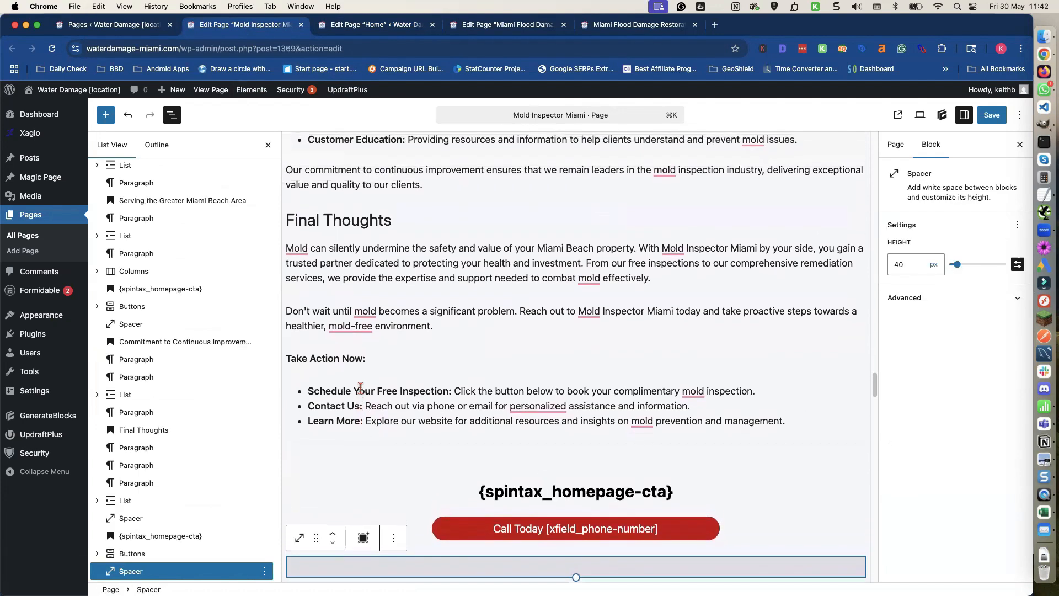
scroll(359, 392, "up", 7)
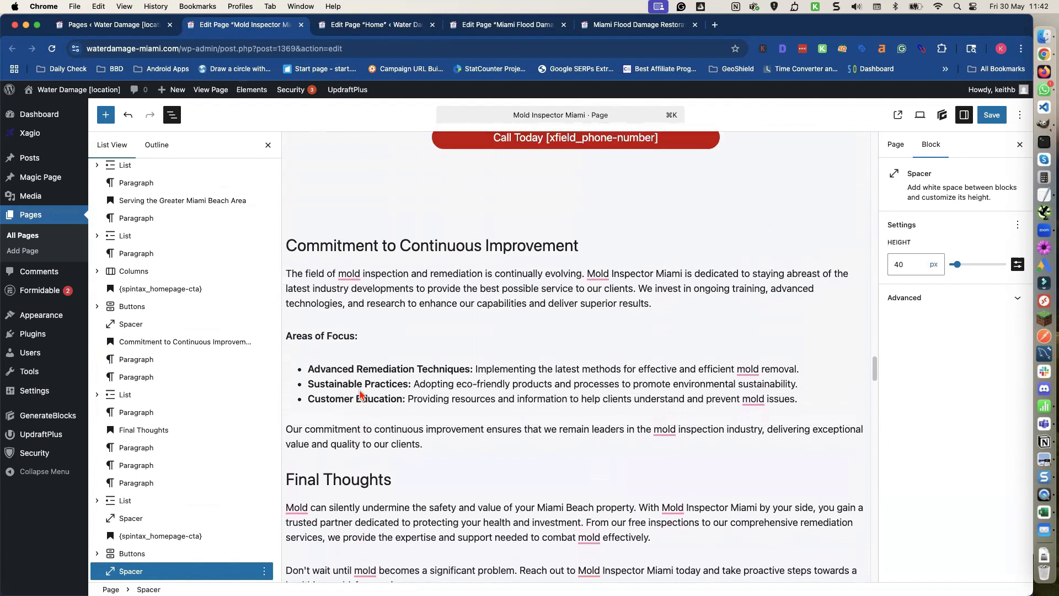
scroll(360, 391, "up", 4)
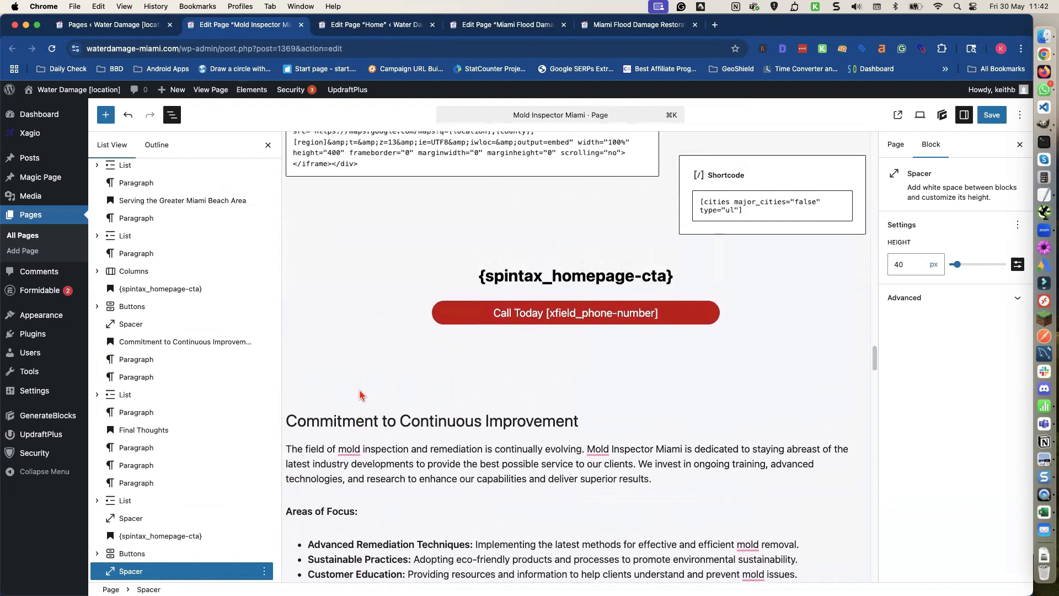
scroll(359, 395, "up", 7)
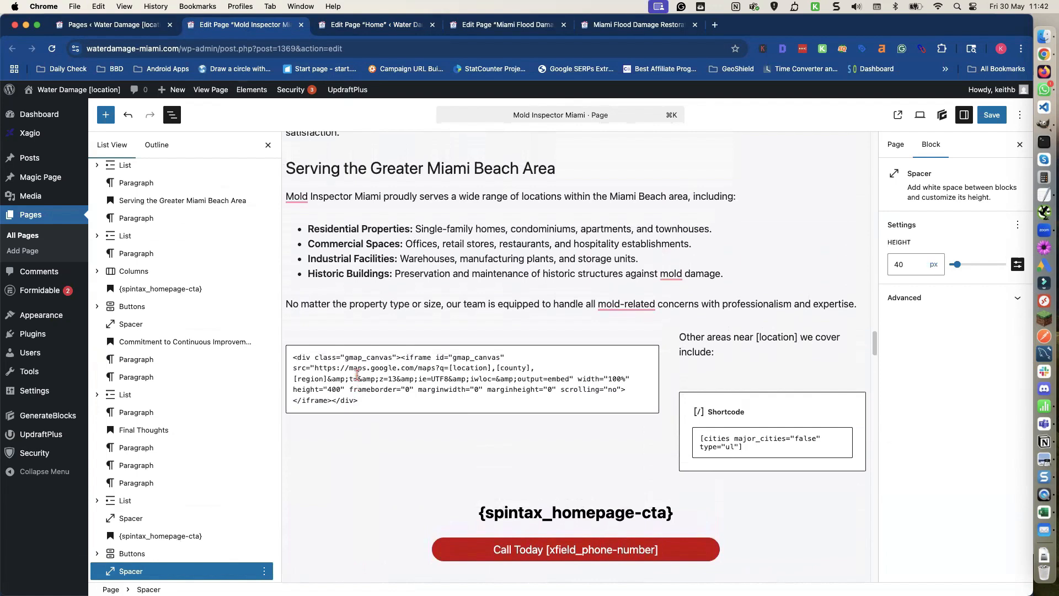
left_click(353, 369)
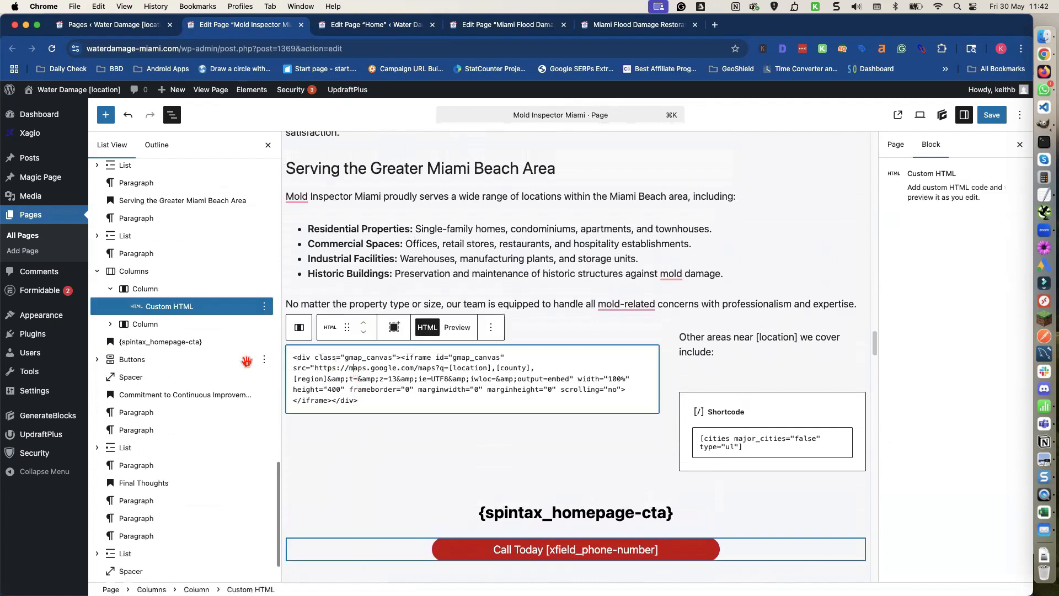
left_click(241, 272)
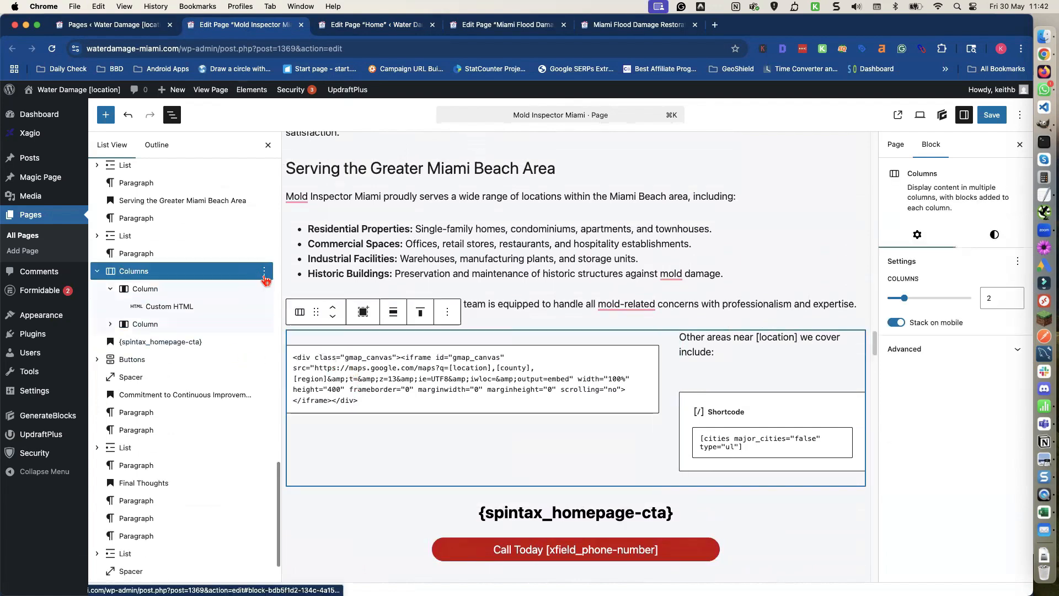
left_click(264, 271)
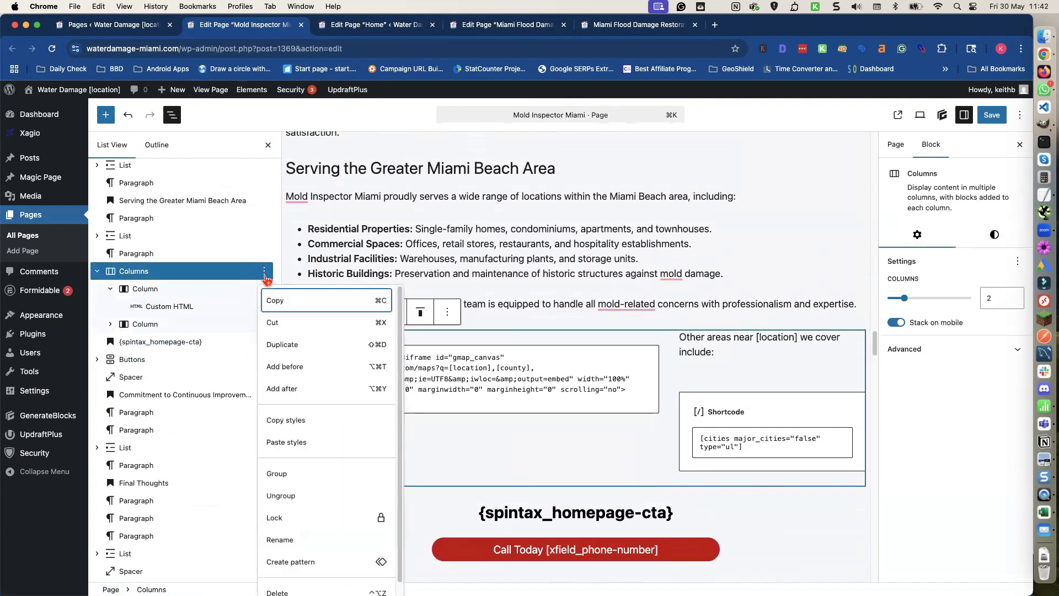
left_click(280, 365)
scroll(278, 373, "up", 1)
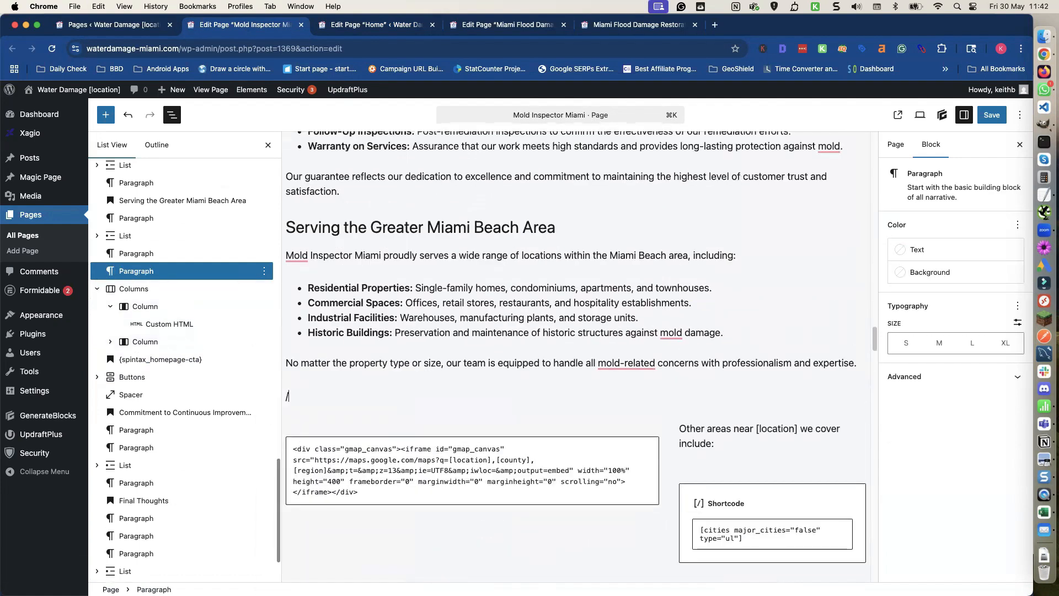
type("/spa")
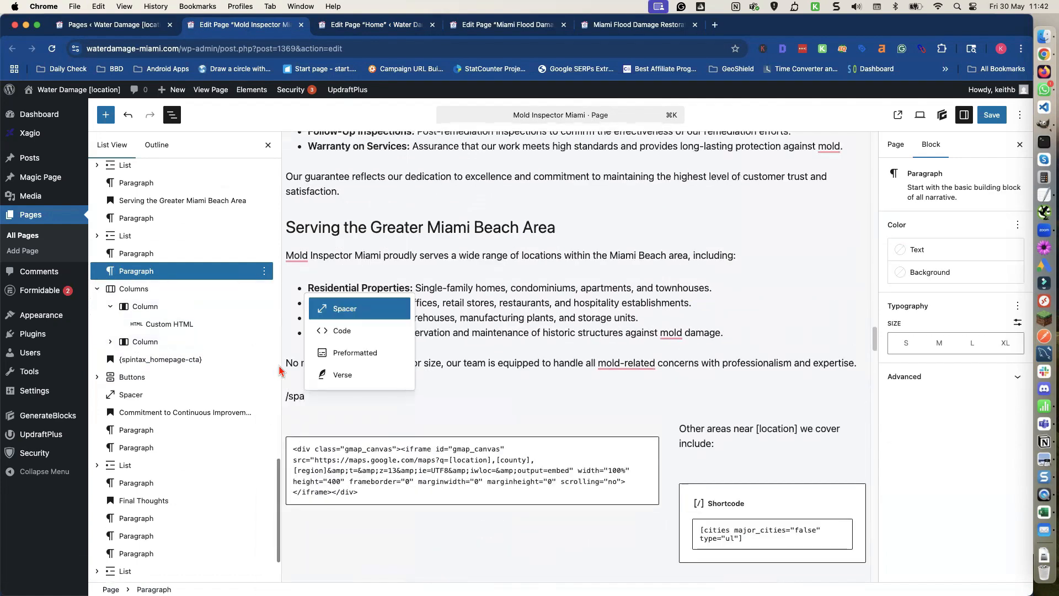
left_click(342, 310)
left_click_drag(903, 265, 881, 266)
type("20")
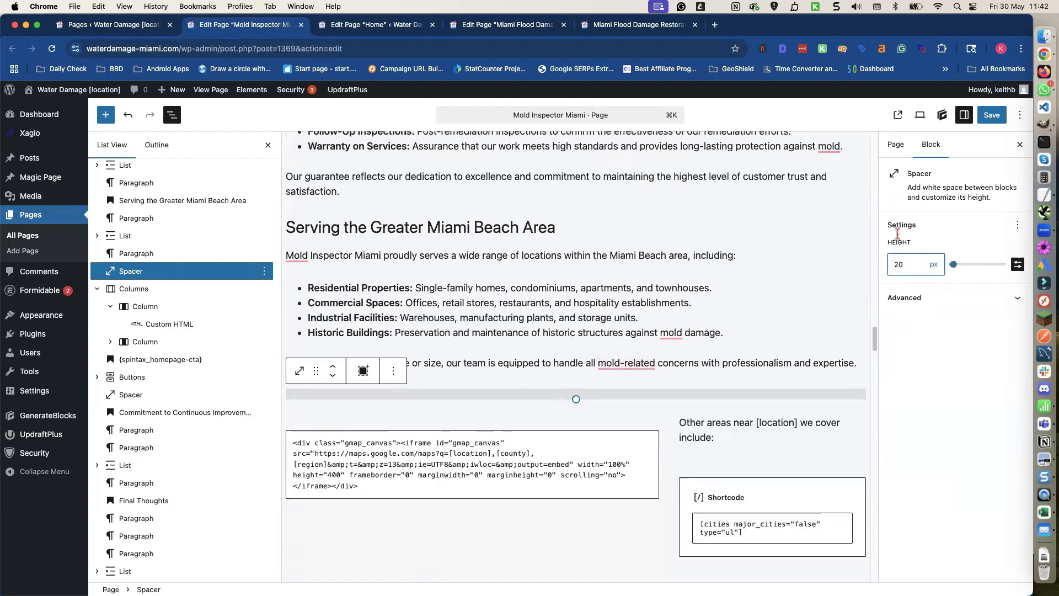
left_click(706, 301)
Shorten the service-area heading to "Serving the Miami Area" and remove "Beach" from the paragraph beneath it
scroll(701, 303, "up", 5)
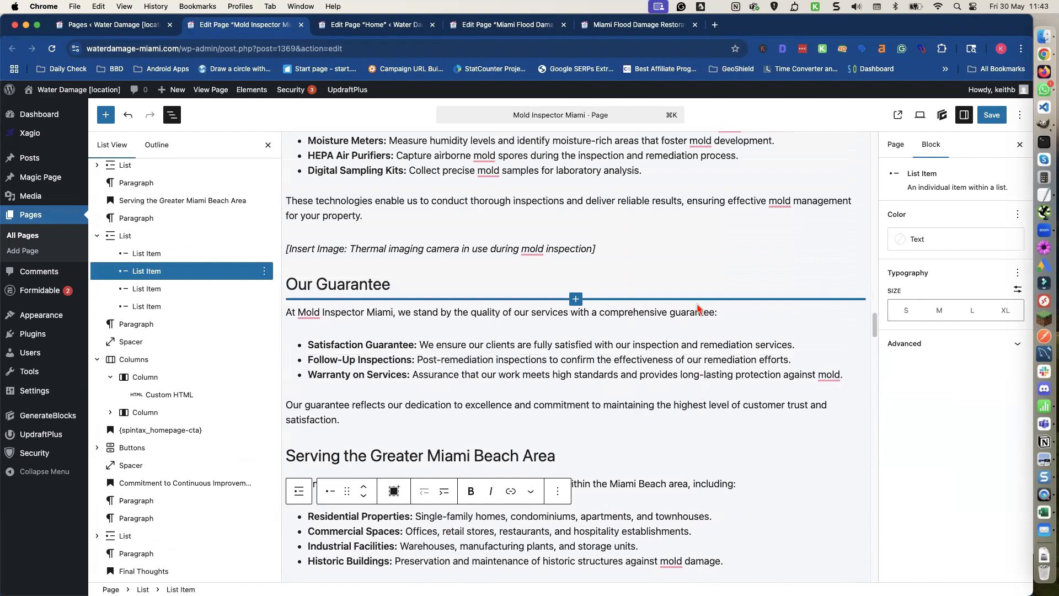
scroll(586, 366, "down", 2)
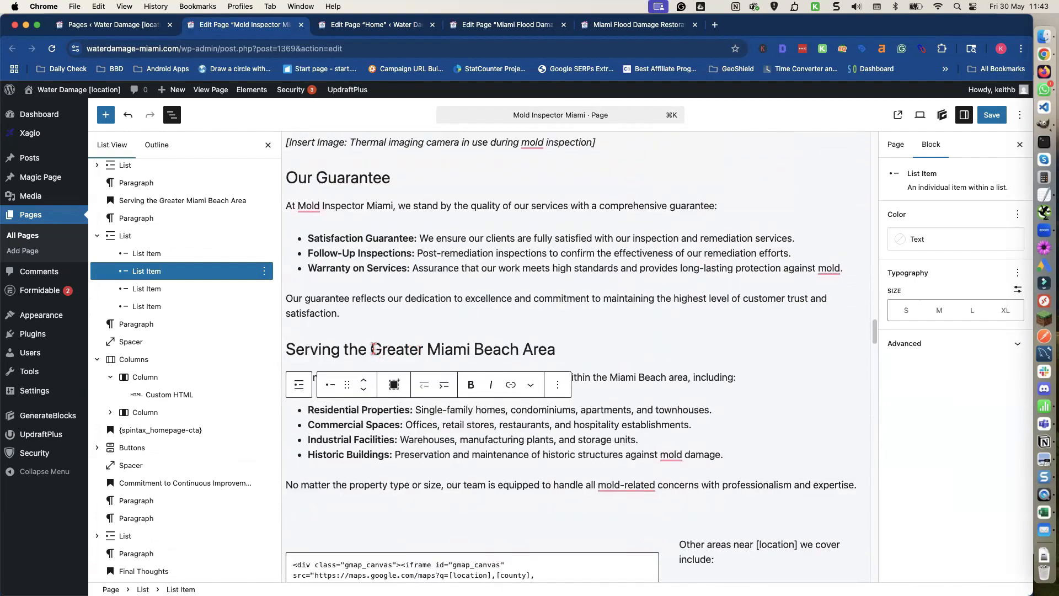
left_click_drag(373, 349, 420, 352)
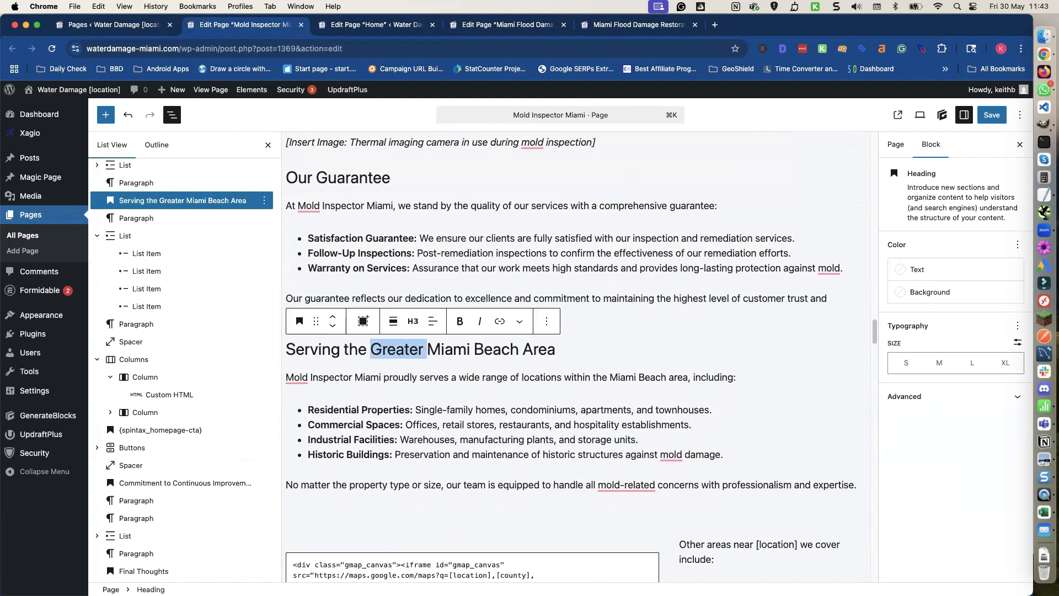
key("BackSpace")
double_click(448, 351)
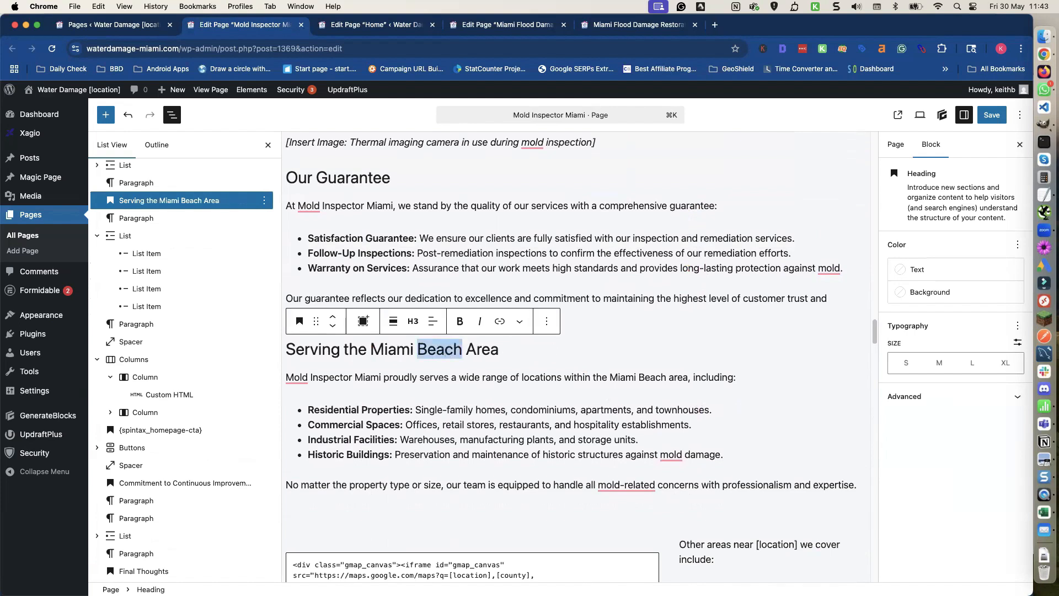
key("BackSpace")
key("super+s")
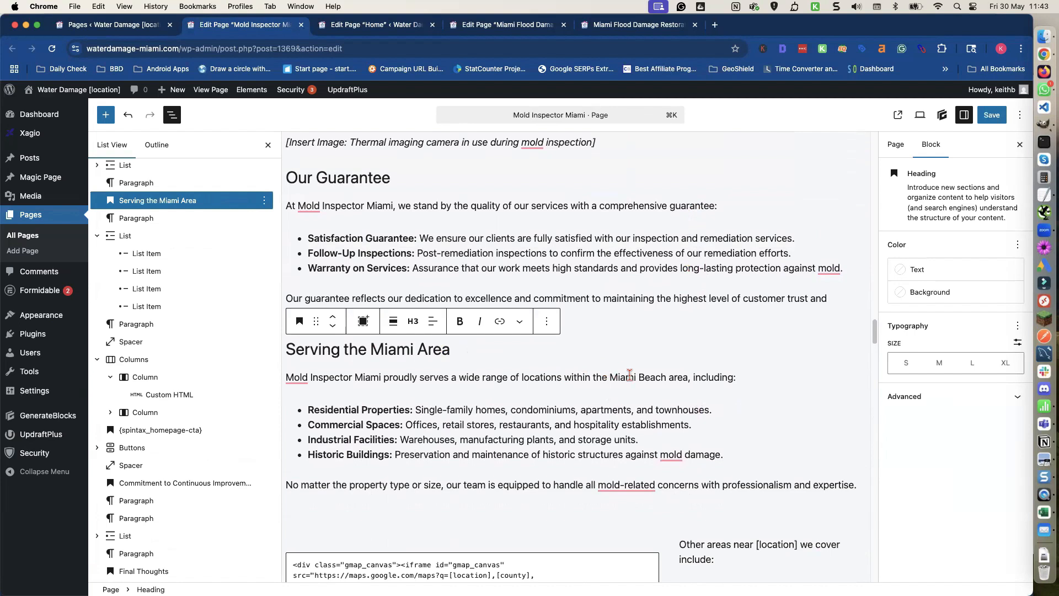
double_click(649, 379)
key("BackSpace")
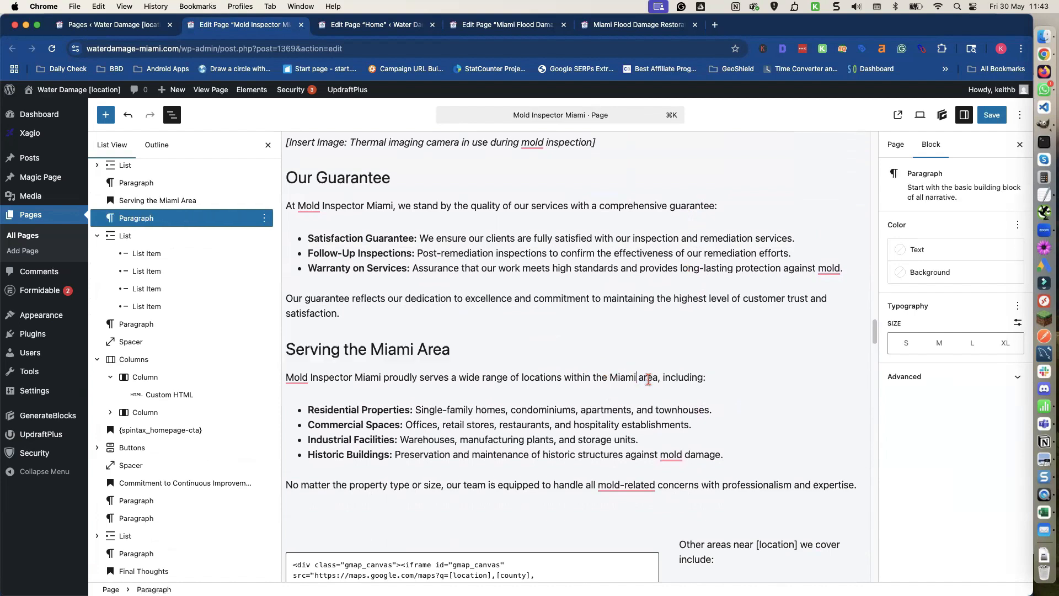
Delete the "[Insert Image: Thermal imaging camera in use during mold inspection]" placeholder paragraph above "Our Guarantee"
scroll(629, 384, "up", 3)
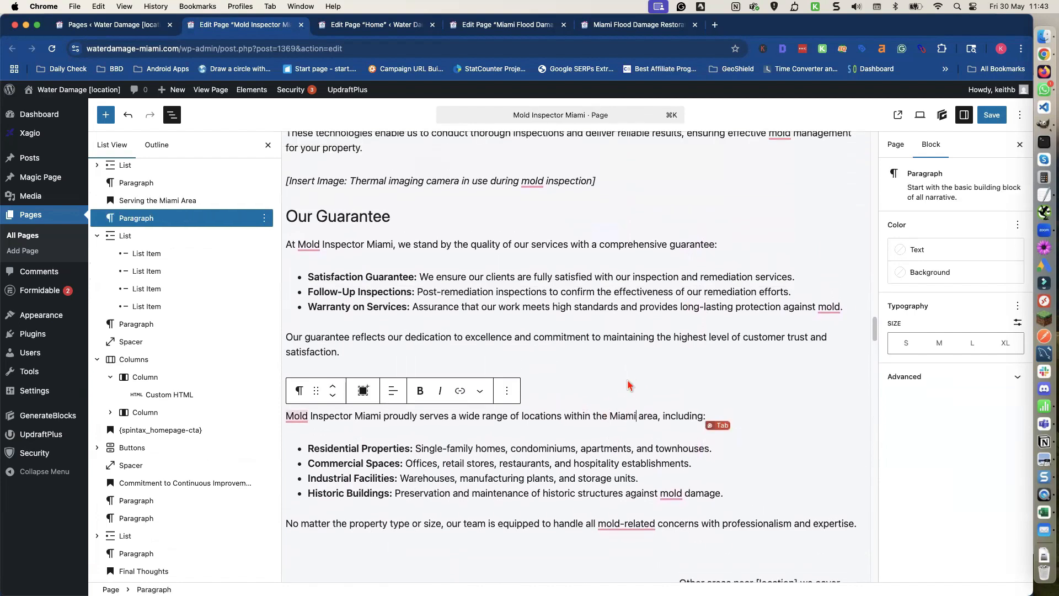
scroll(629, 384, "up", 6)
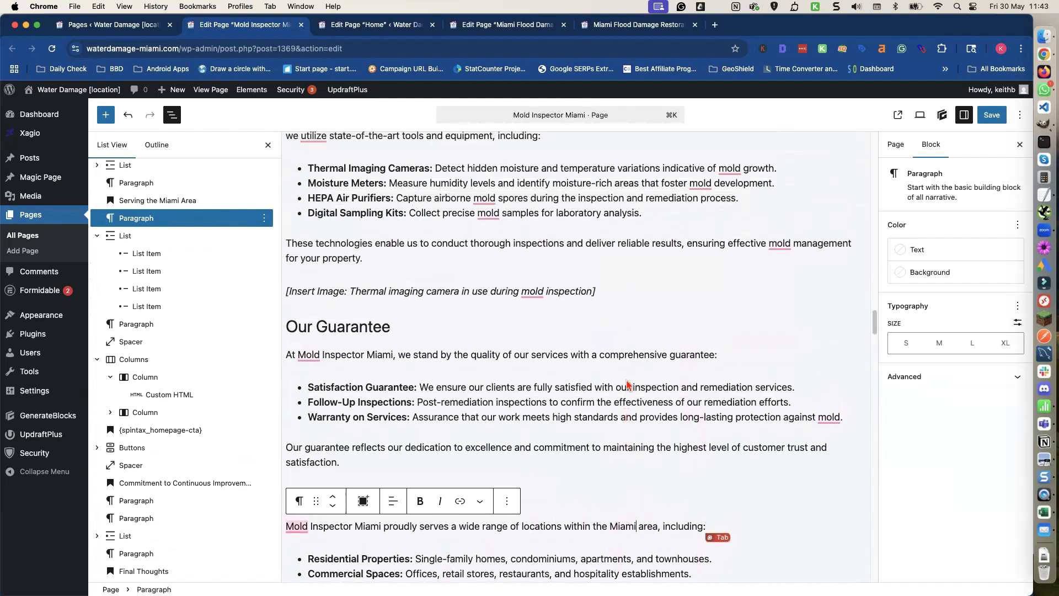
scroll(628, 384, "up", 2)
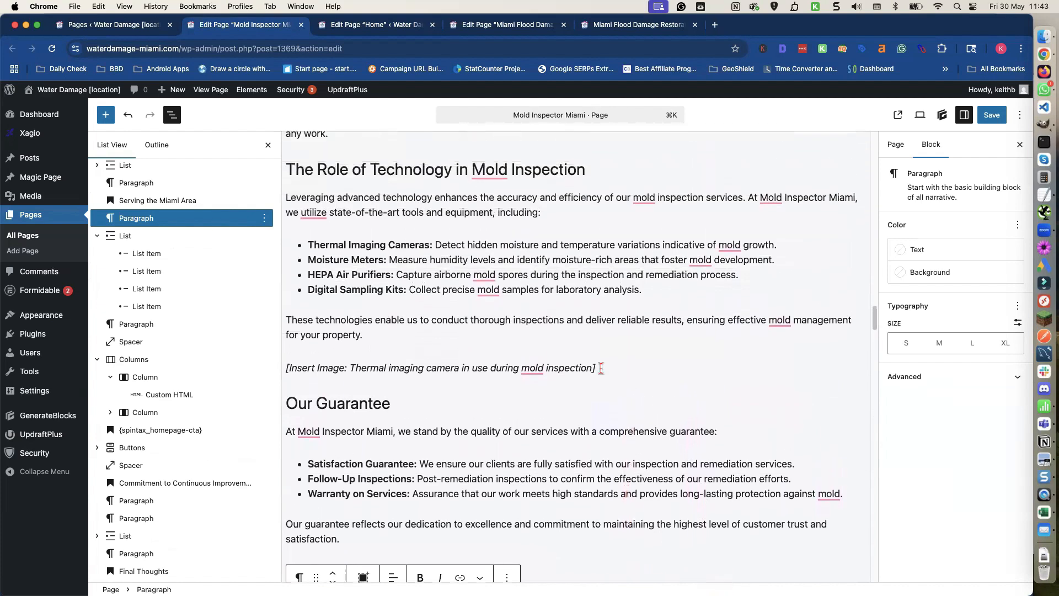
triple_click(601, 369)
key("BackSpace")
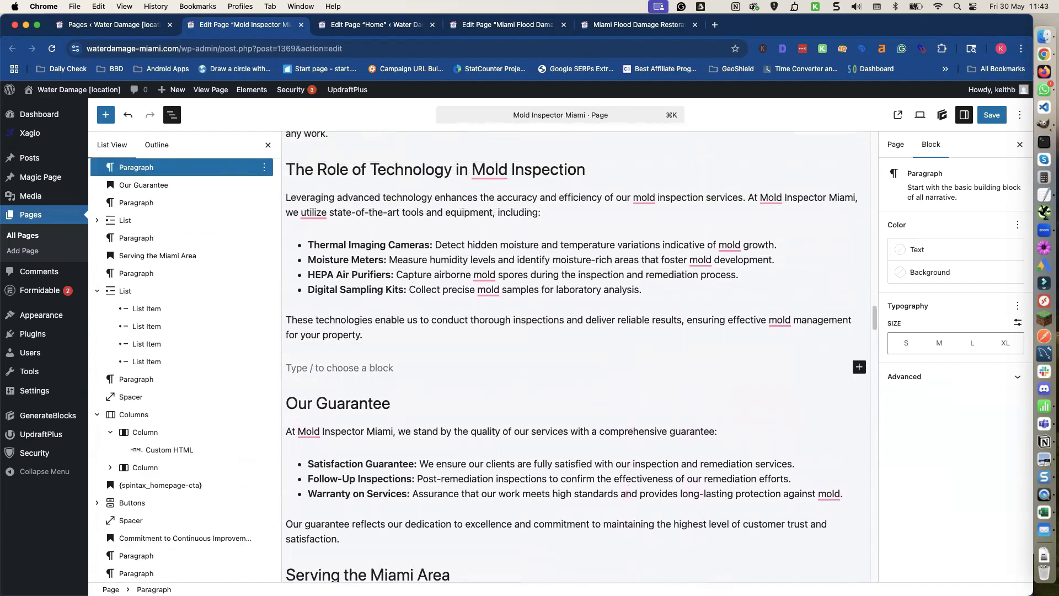
key("BackSpace")
Delete the "[Insert Image: Certified mold inspector with credentials]" placeholder paragraph above "Understanding the Costs Involved", leaving no empty list item
scroll(597, 371, "up", 5)
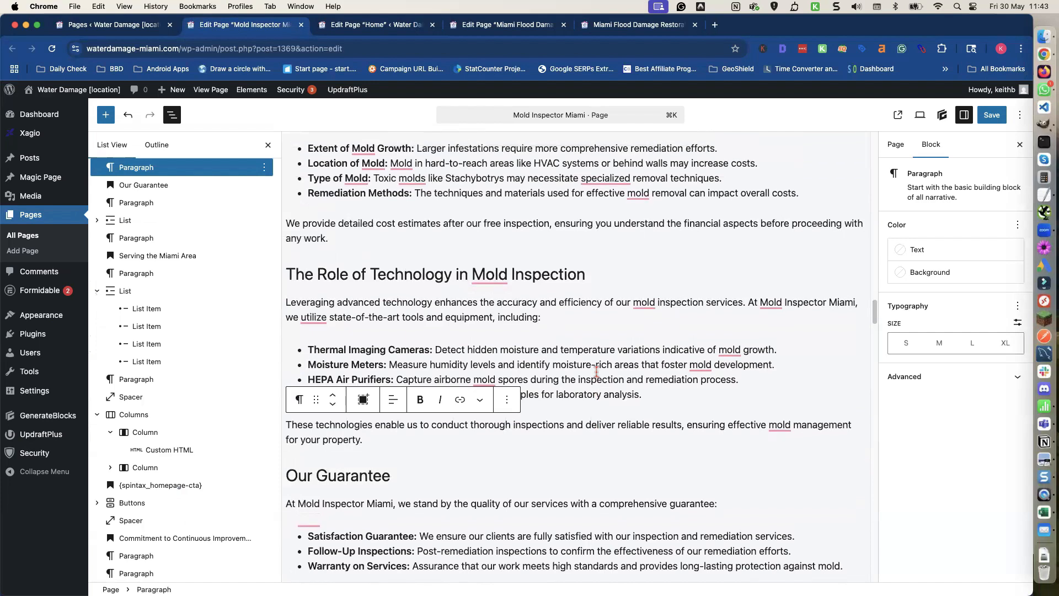
scroll(597, 370, "up", 5)
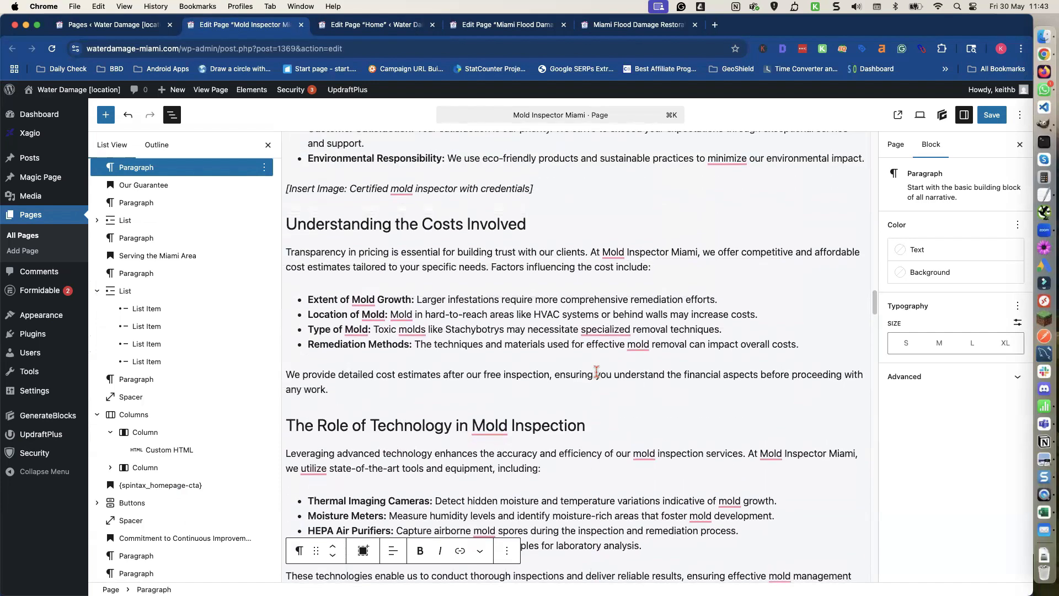
scroll(597, 371, "up", 5)
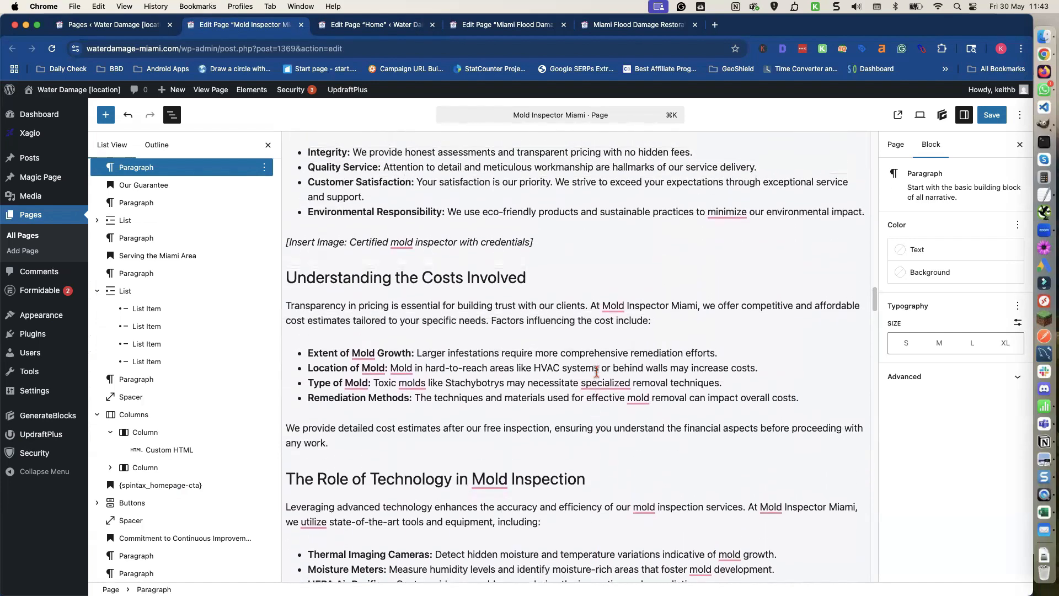
triple_click(526, 304)
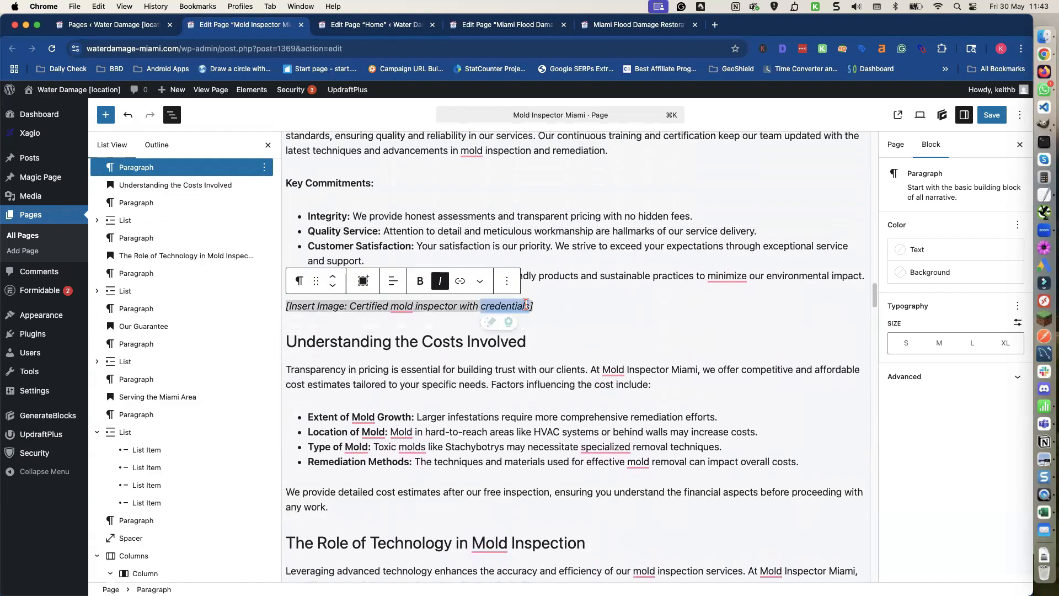
key("BackSpace")
key("BackSpace")
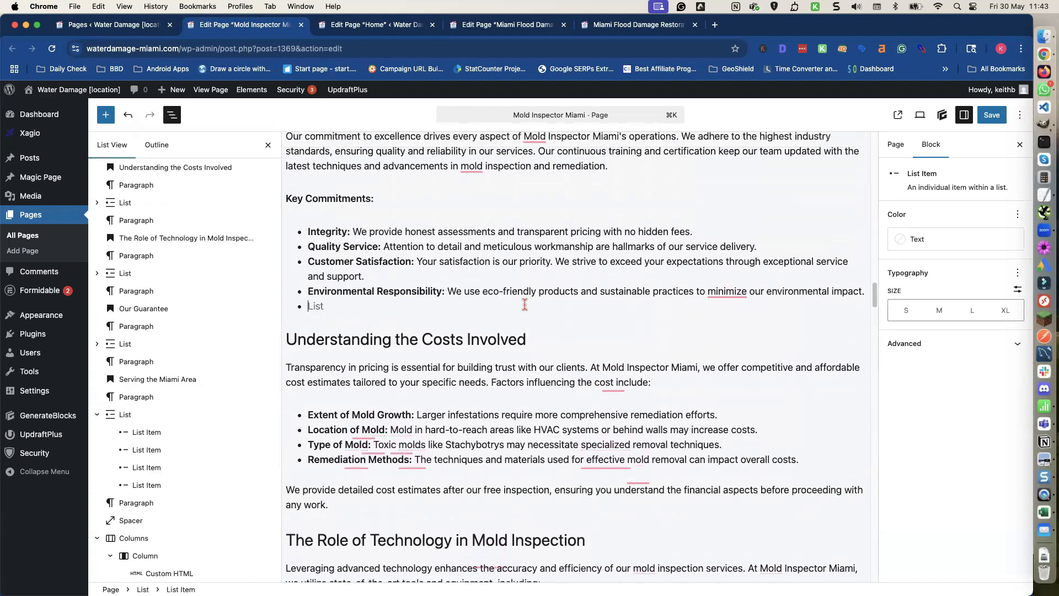
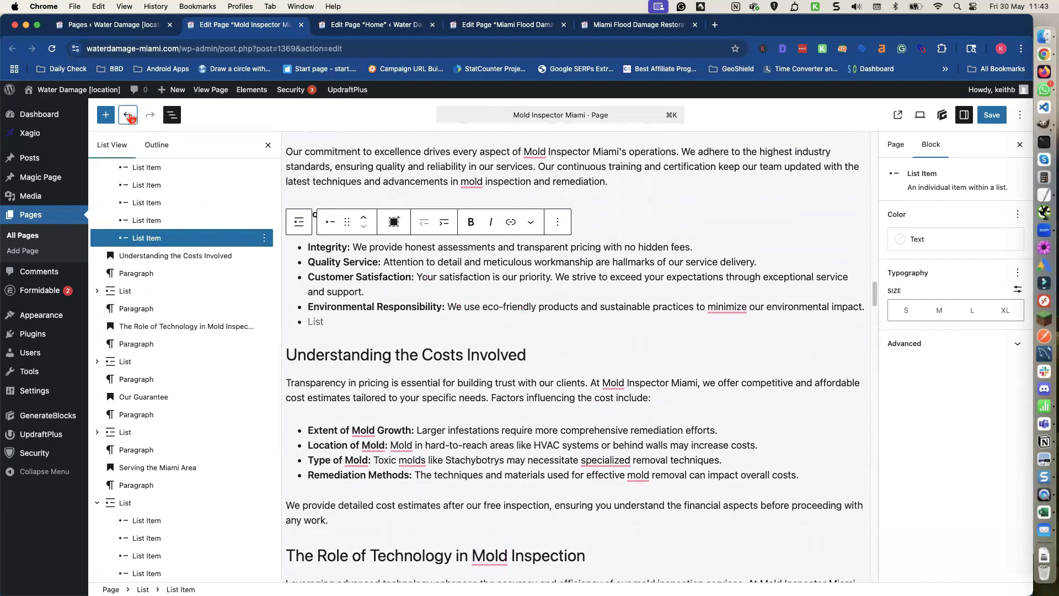
left_click(128, 115)
left_click(320, 335)
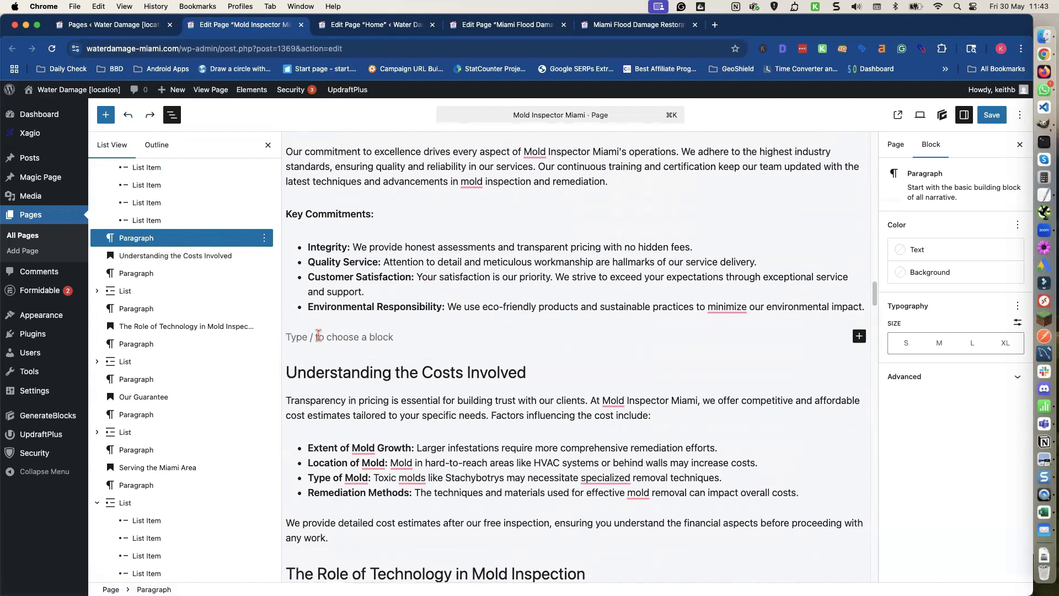
key("BackSpace")
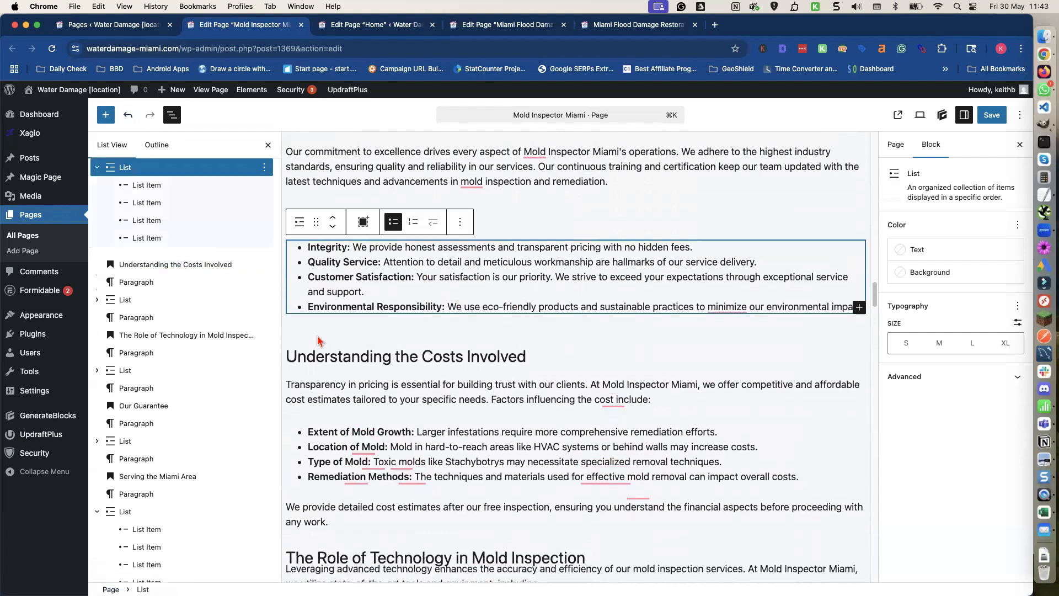
Paste the copied spacer, {spintax_homepage-cta} heading, call button and spacer after the first paragraph under "Contact Mold Inspector Miami Today"
scroll(374, 285, "up", 3)
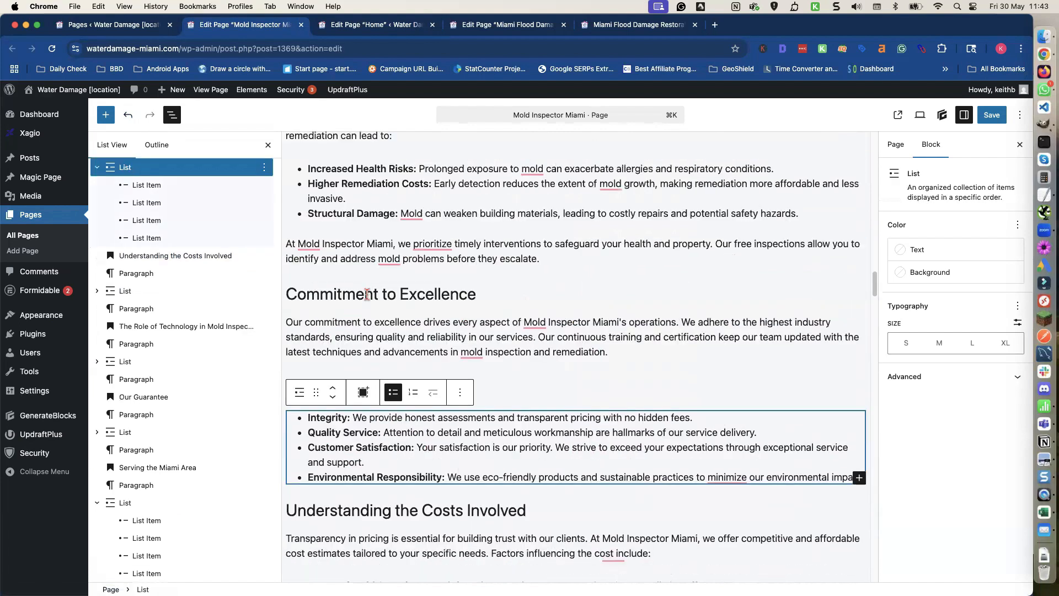
scroll(367, 295, "up", 4)
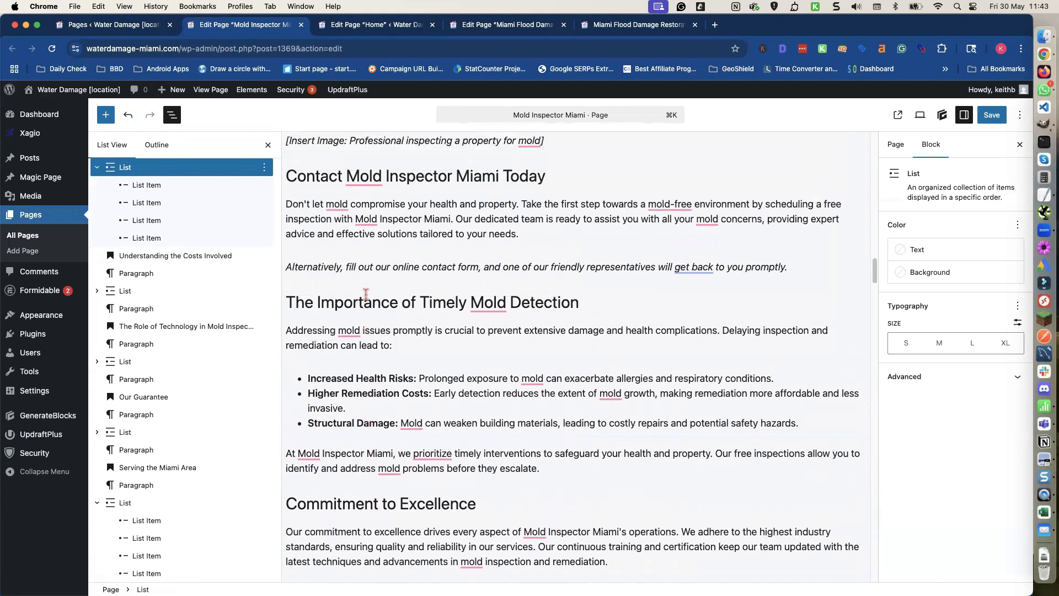
scroll(365, 298, "up", 1)
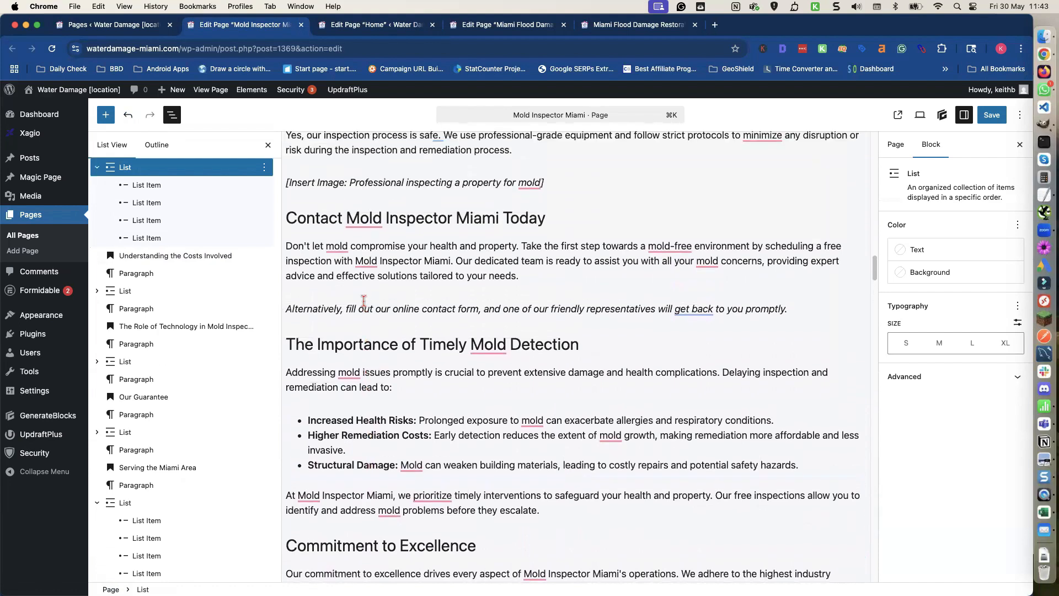
scroll(364, 299, "down", 1)
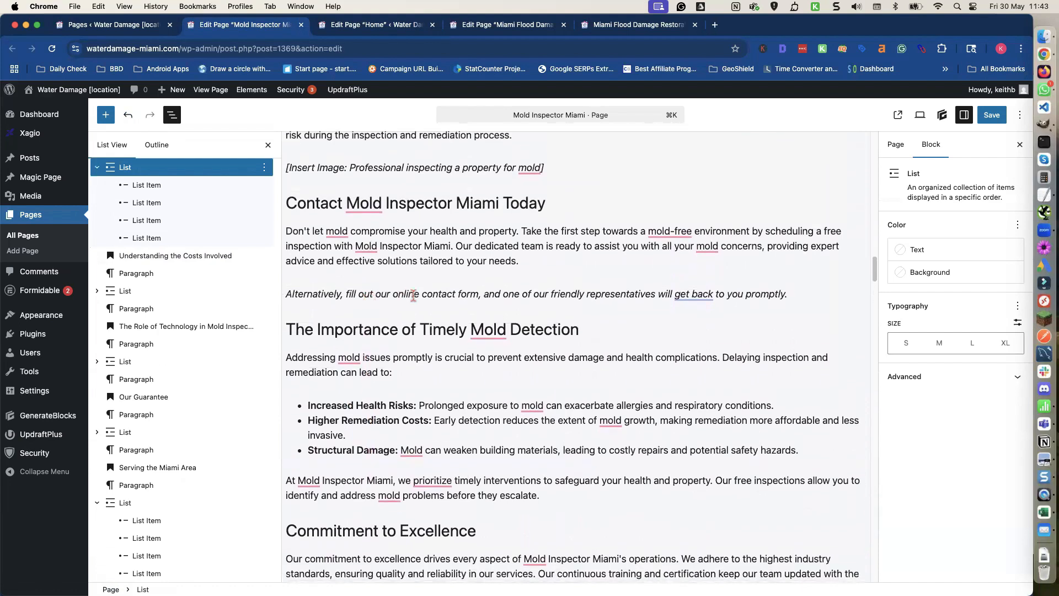
mouse_move(697, 293)
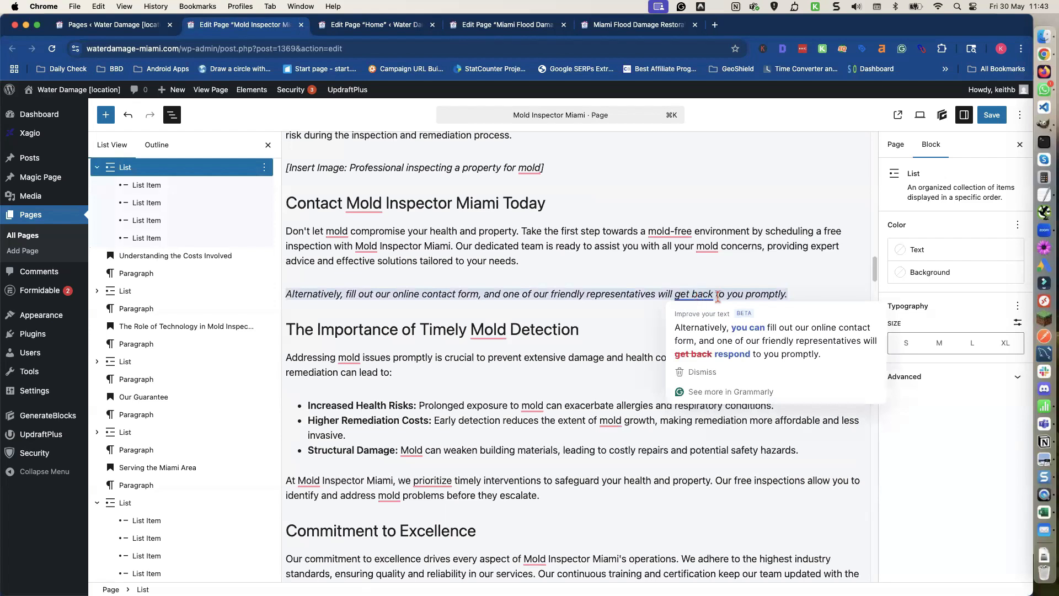
left_click(788, 292)
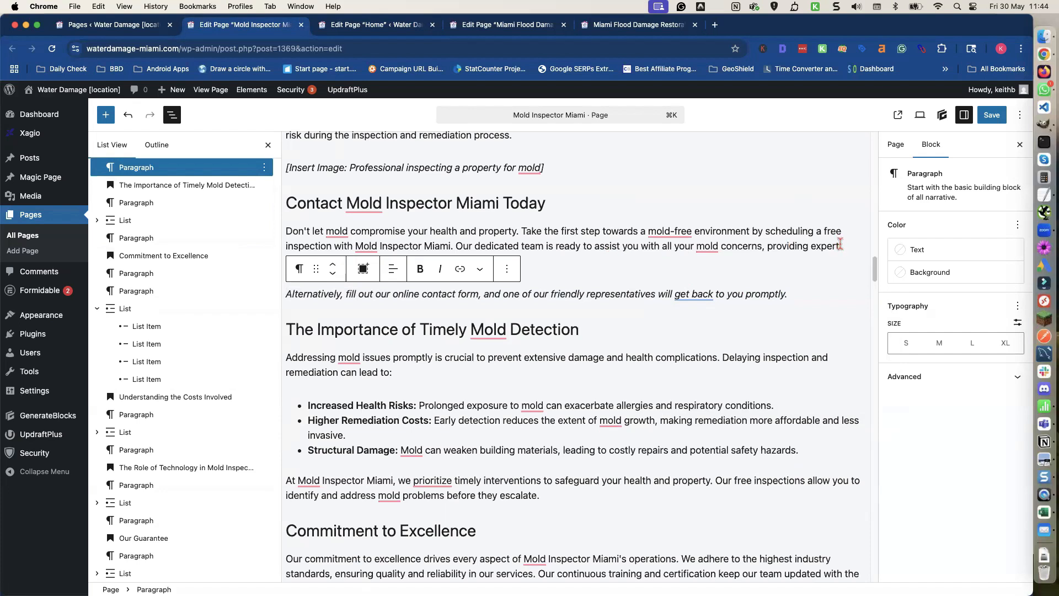
left_click(840, 245)
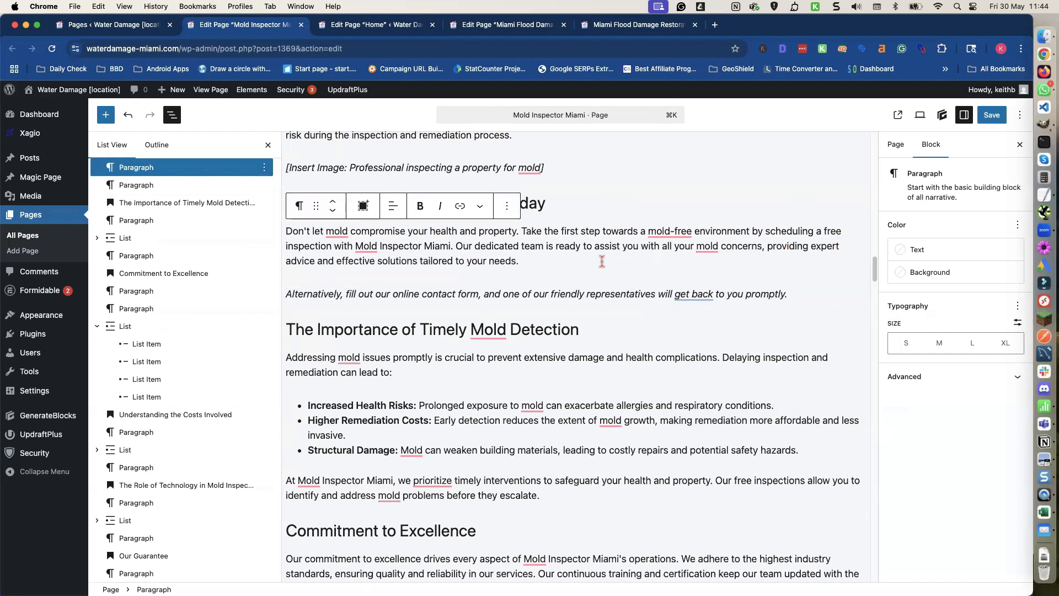
key("Return")
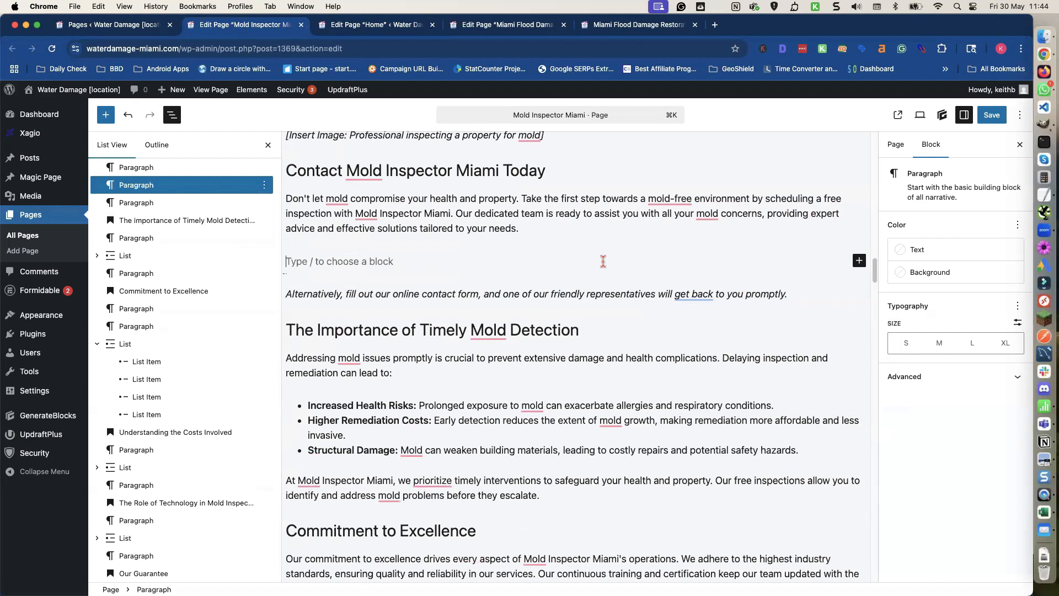
type("{spintax_homepage-cta} Call Today [xfield_phone-number]")
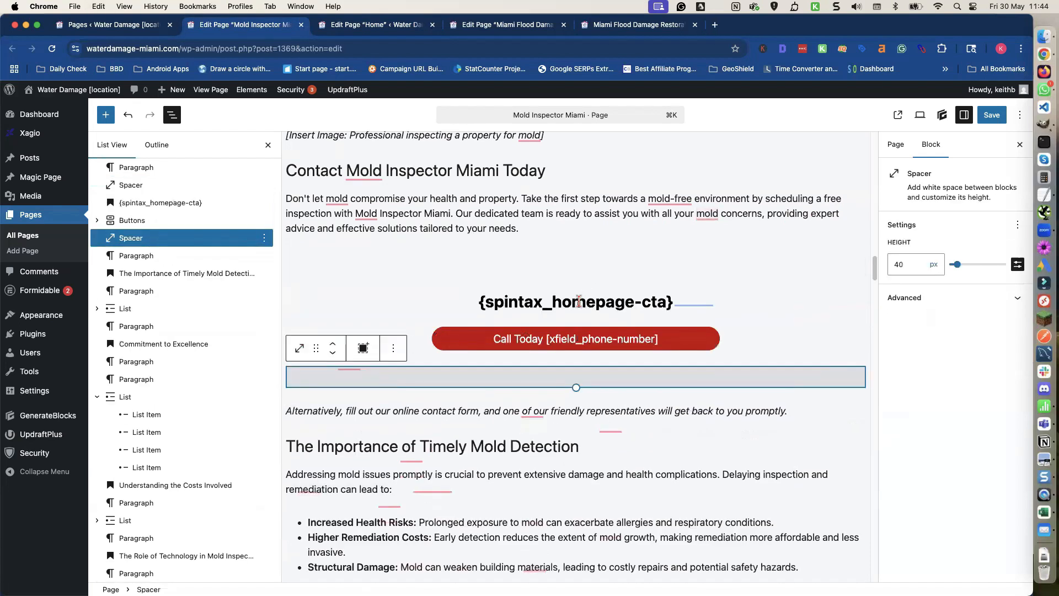
Delete the {spintax_homepage-cta} heading above the call button in the "Contact Mold Inspector Miami Today" section
triple_click(578, 301)
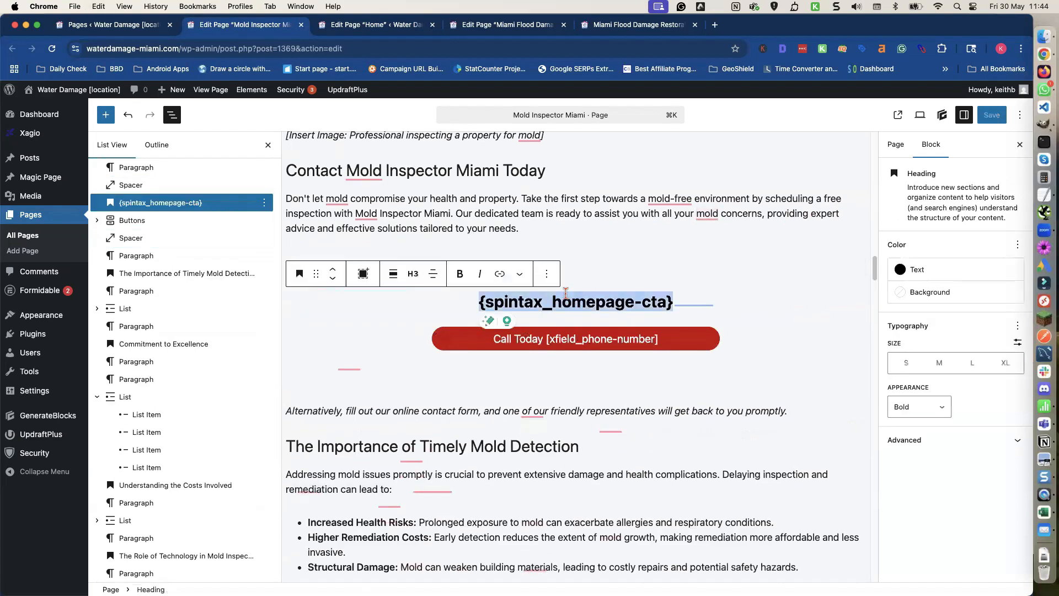
left_click(547, 274)
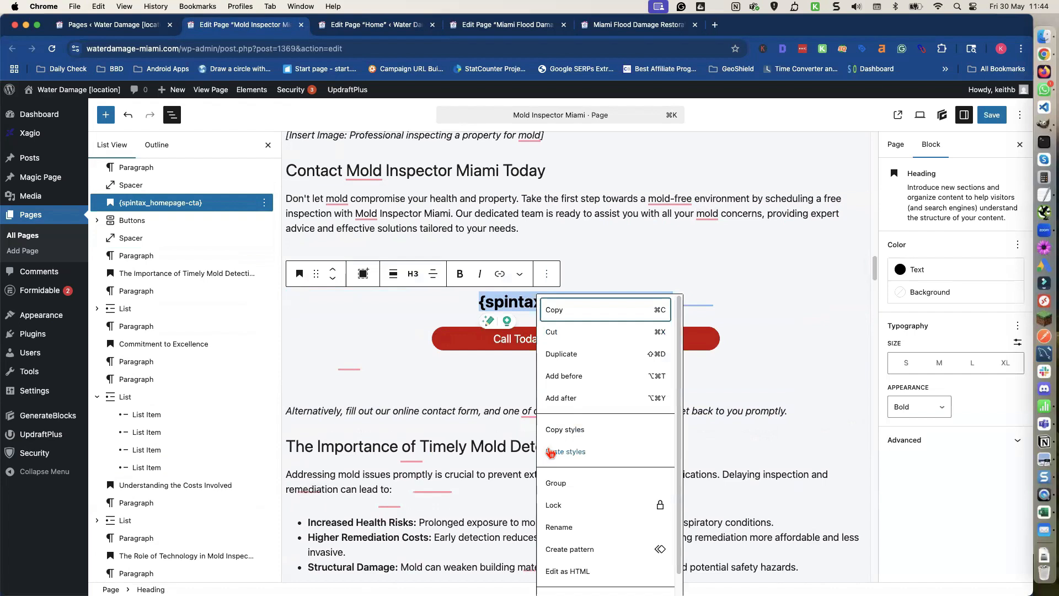
scroll(551, 452, "down", 1)
left_click(556, 576)
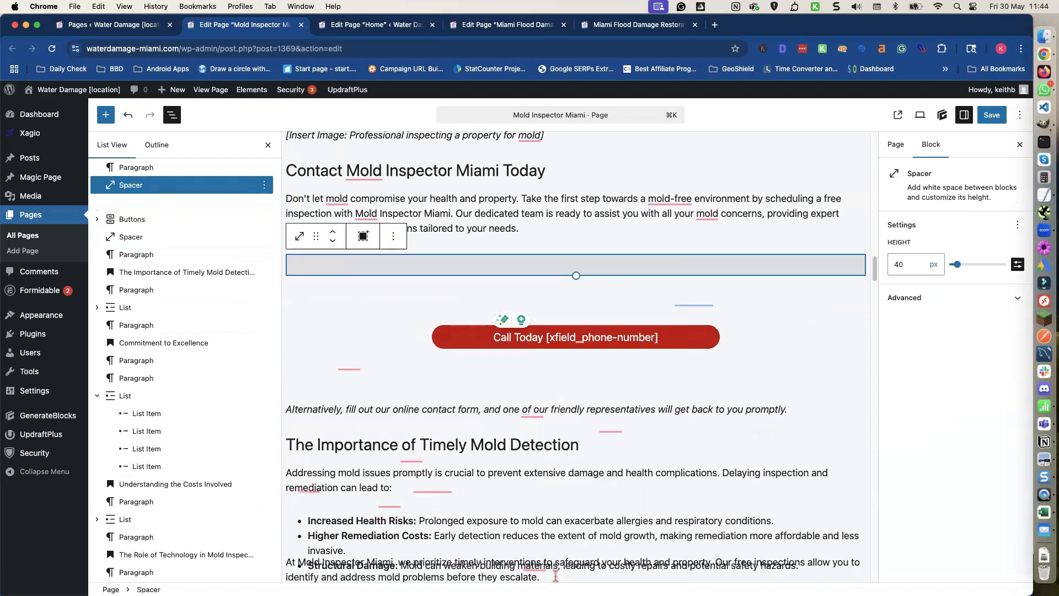
key("Tab")
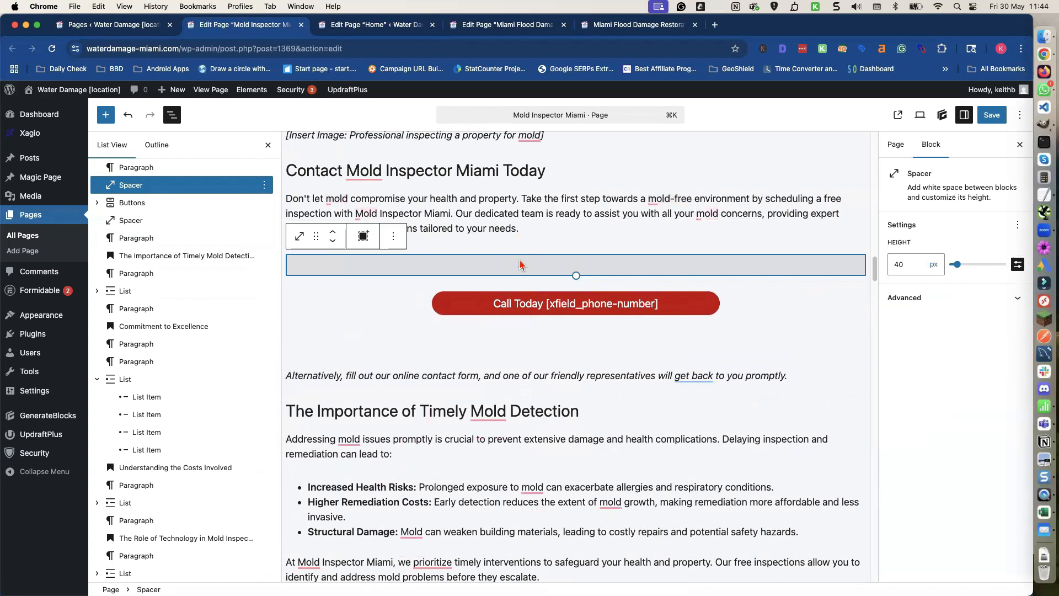
Delete the spacers directly above and below the call button in the contact section
left_click(393, 236)
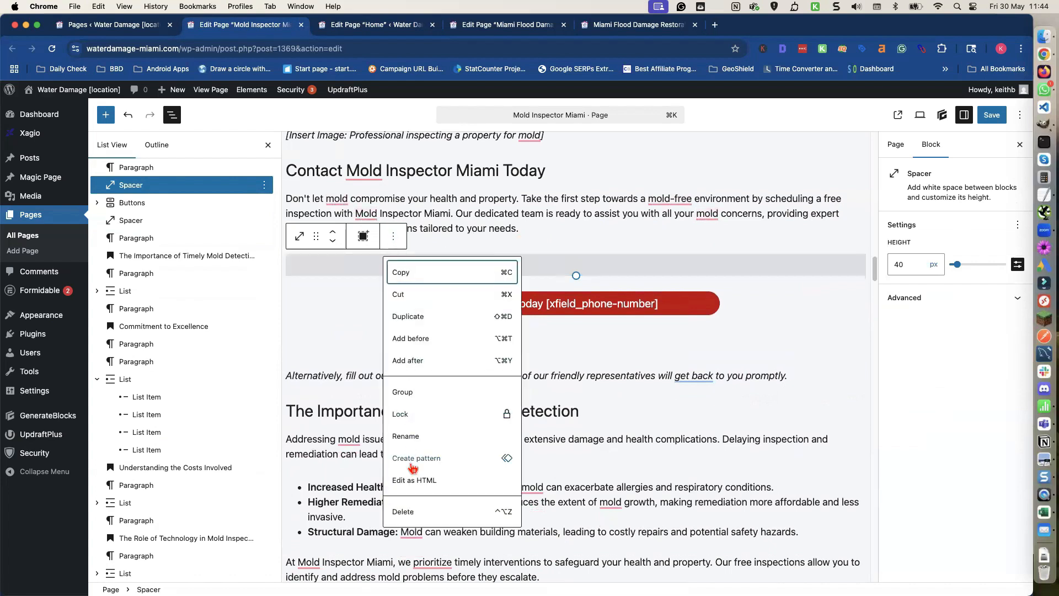
left_click(404, 512)
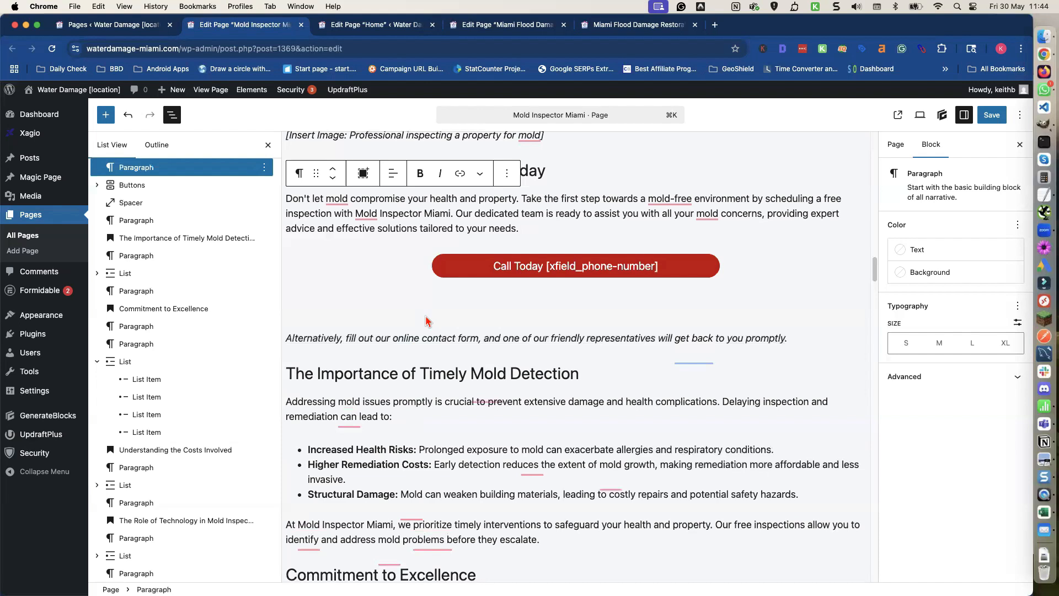
left_click(425, 322)
left_click(506, 314)
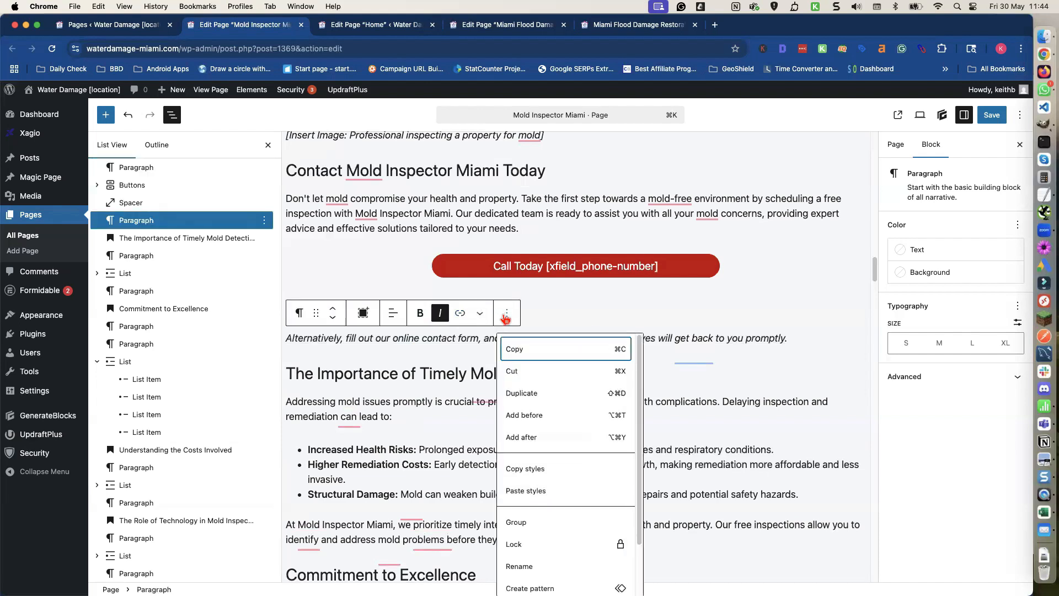
key("super+z")
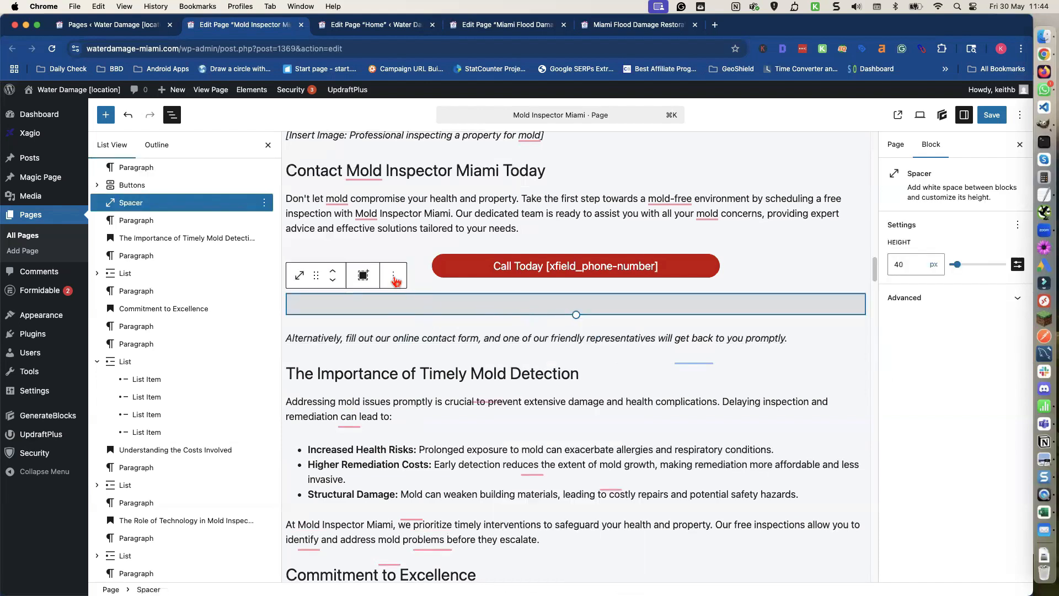
left_click(393, 275)
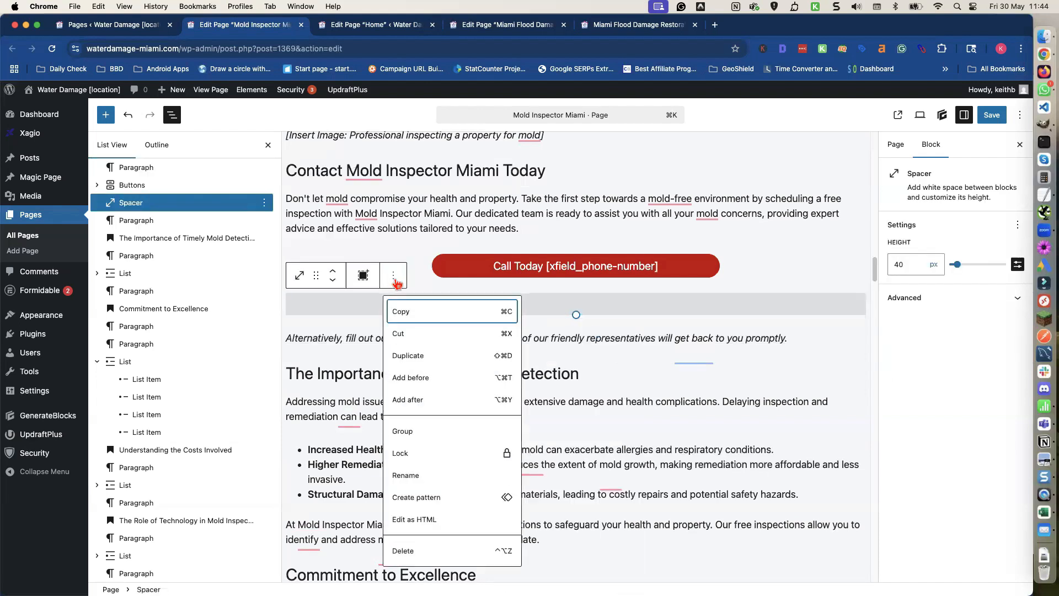
left_click(430, 552)
Delete the "[Insert Image: Professional inspecting a property for mold]" placeholder paragraph above "Contact Mold Inspector Miami Today"
scroll(439, 421, "up", 5)
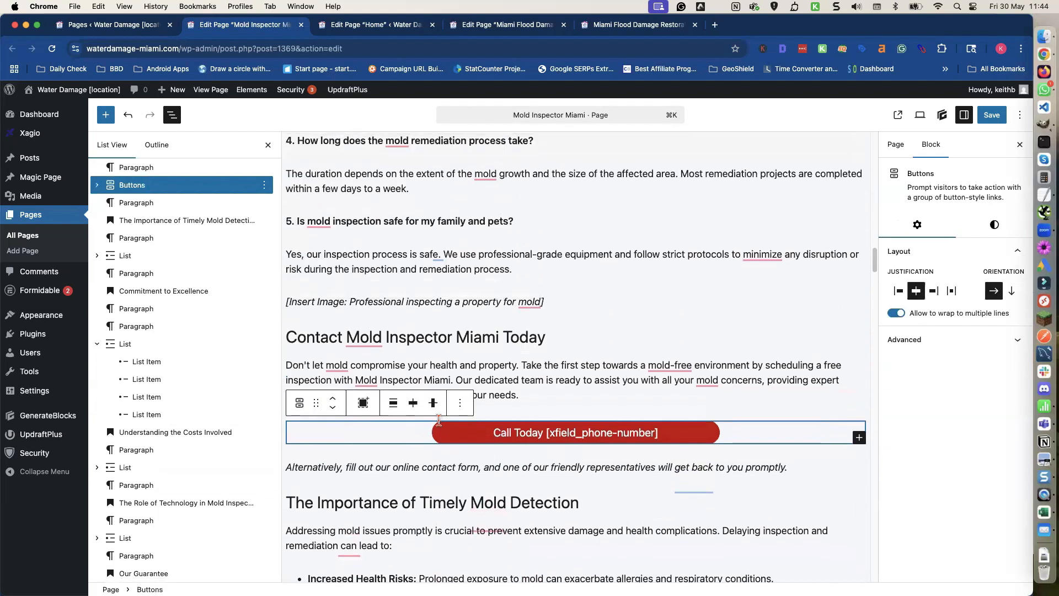
scroll(439, 421, "up", 2)
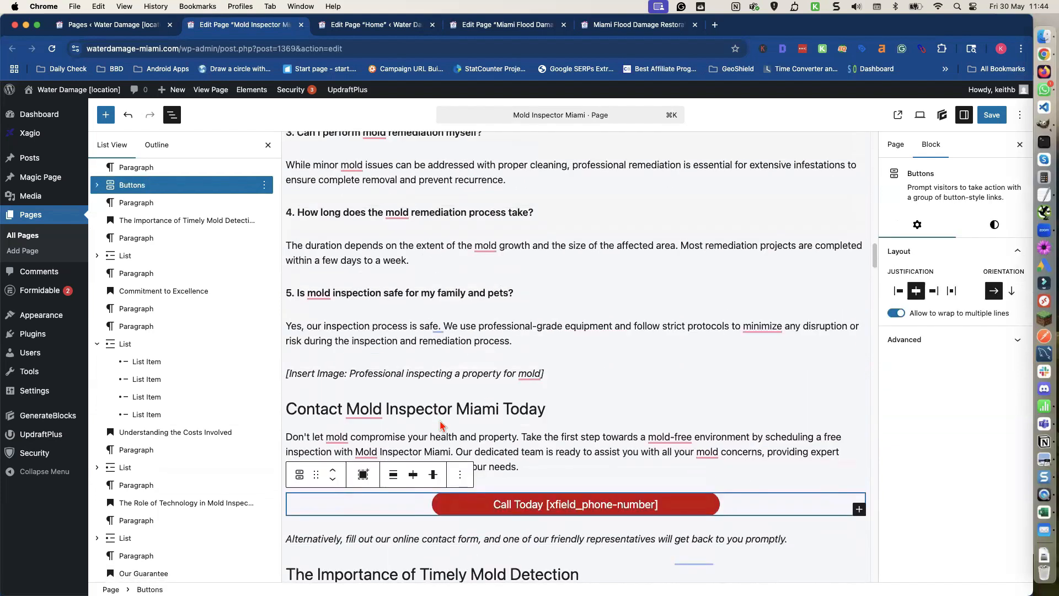
triple_click(465, 373)
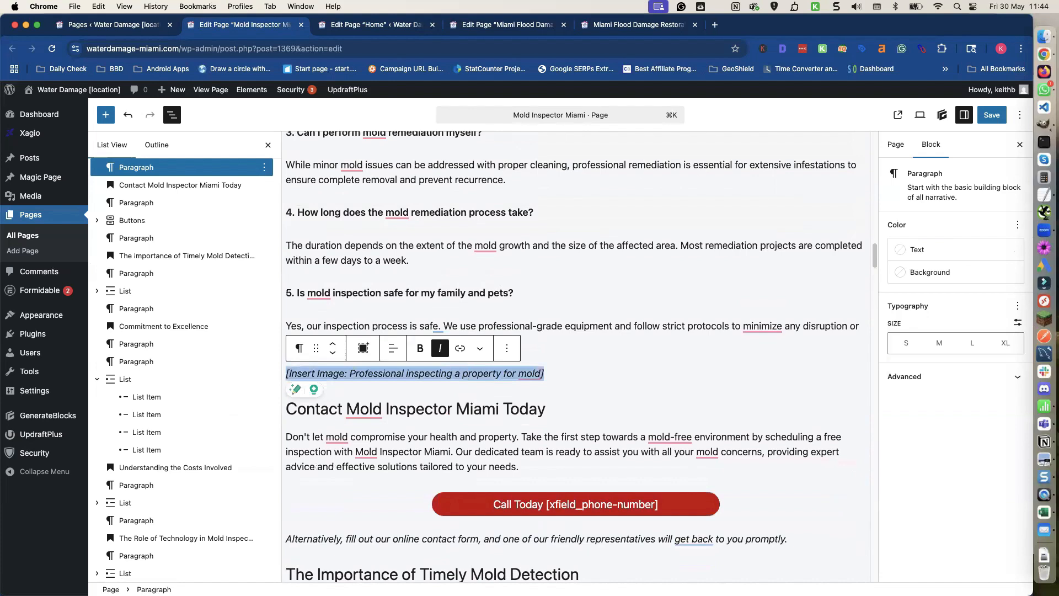
key("BackSpace")
key("BackSpace")
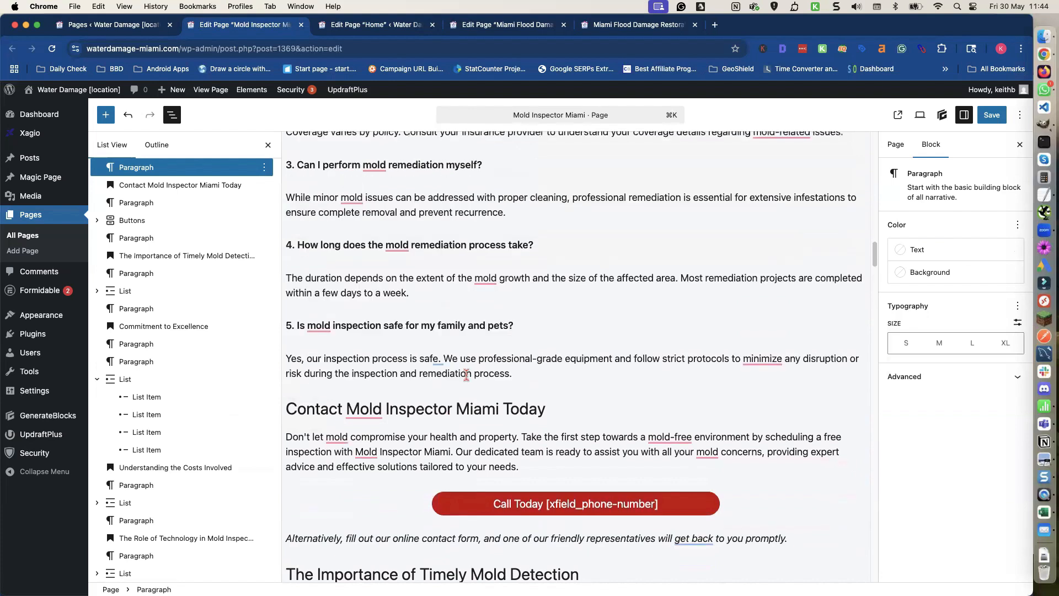
Delete the "[Insert Image: Before and After Photos of Mold Remediation]" placeholder and its leftover empty block below the Mold Remediation Services list
scroll(464, 377, "up", 5)
scroll(465, 377, "up", 5)
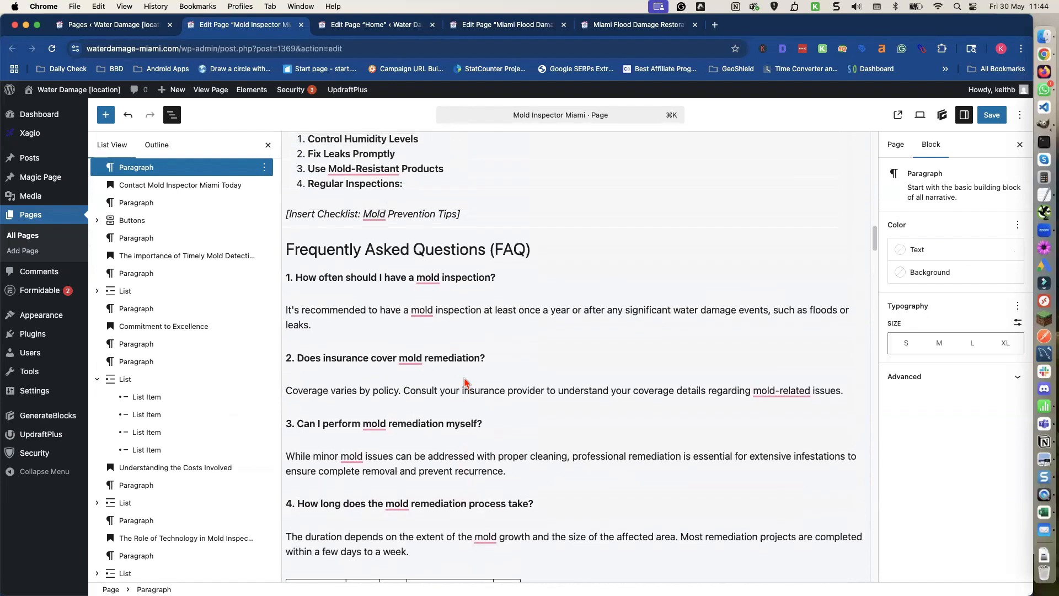
scroll(463, 375, "up", 5)
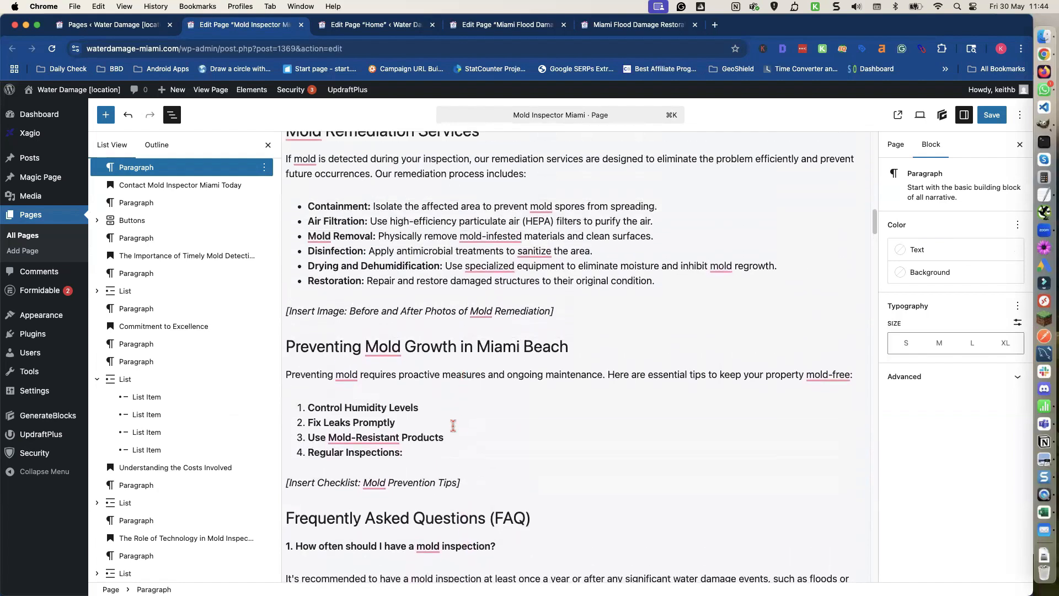
scroll(475, 450, "up", 2)
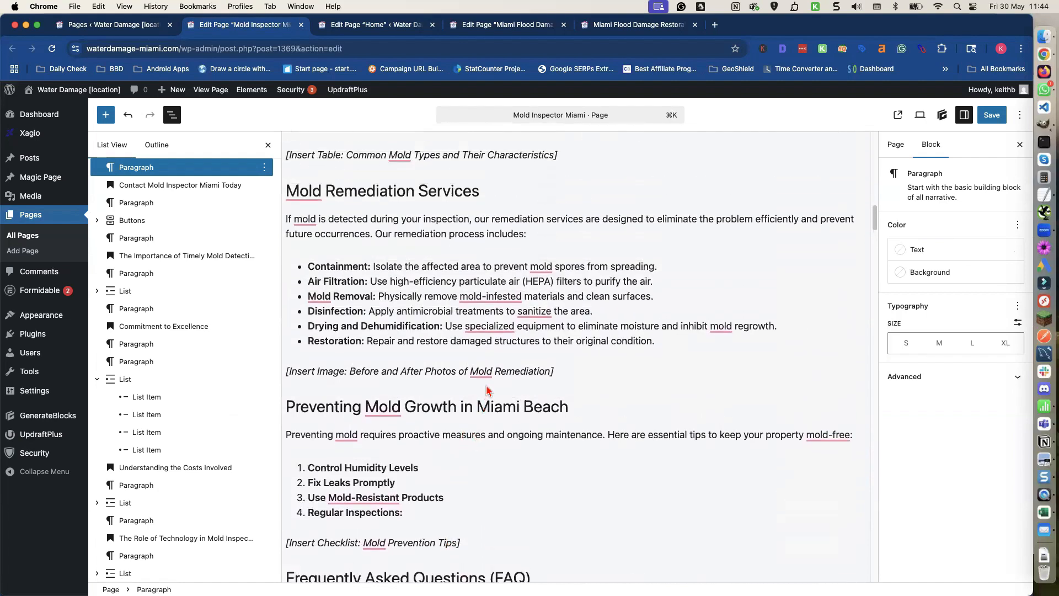
triple_click(485, 370)
key("BackSpace")
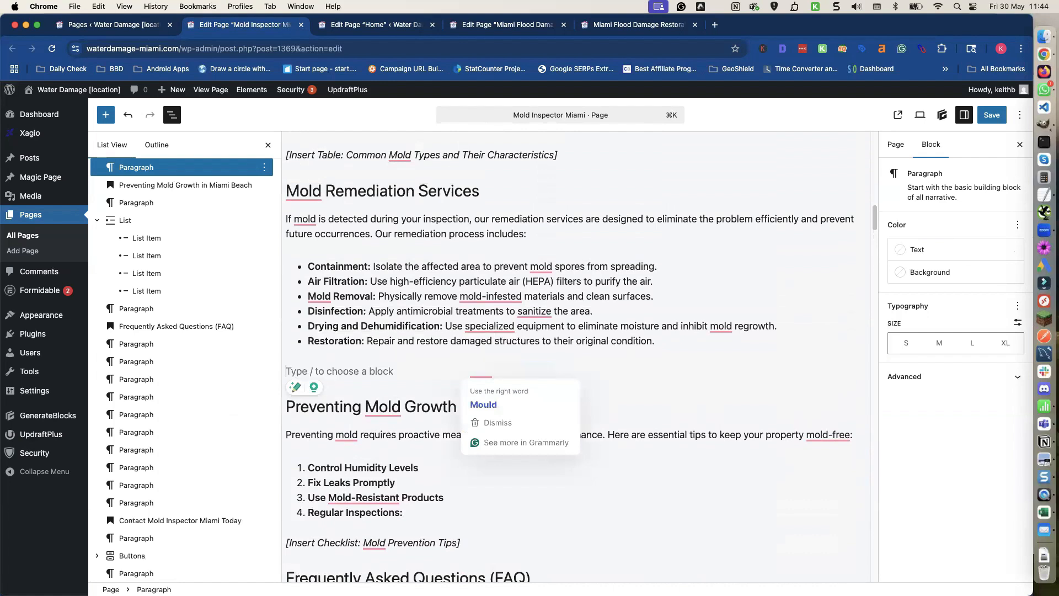
key("BackSpace")
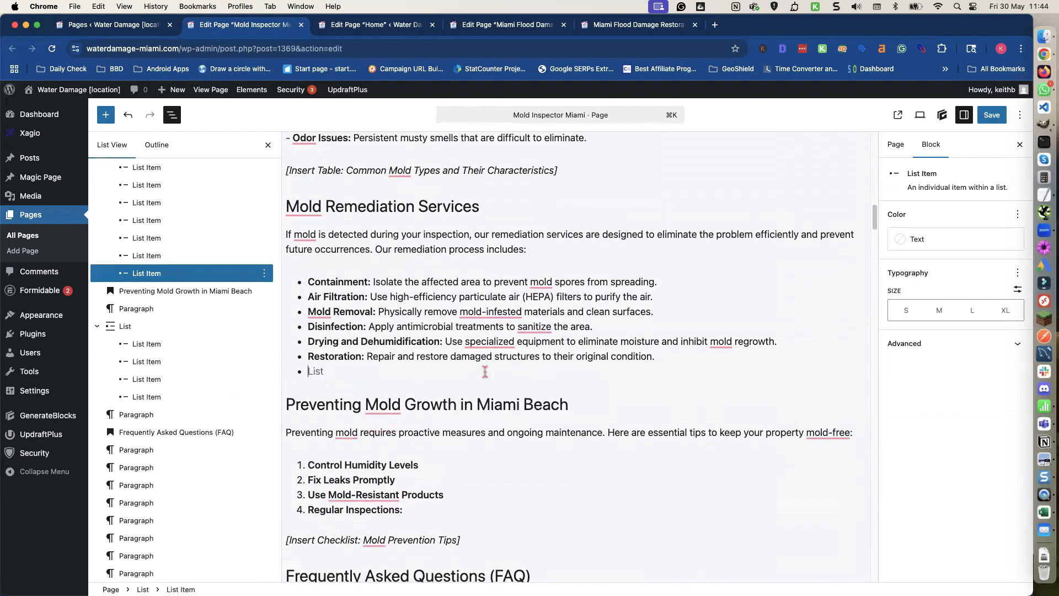
key("BackSpace")
Select the "[Insert Table: Common Mold Types and Their Characteristics]" placeholder paragraph above the Mold Remediation Services heading
scroll(482, 379, "up", 6)
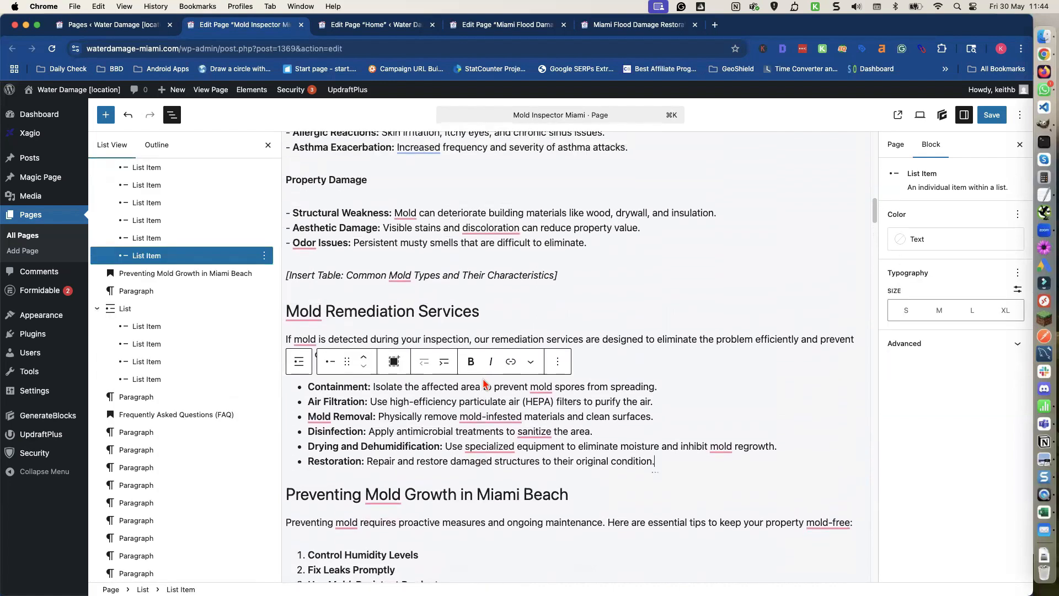
scroll(482, 379, "up", 1)
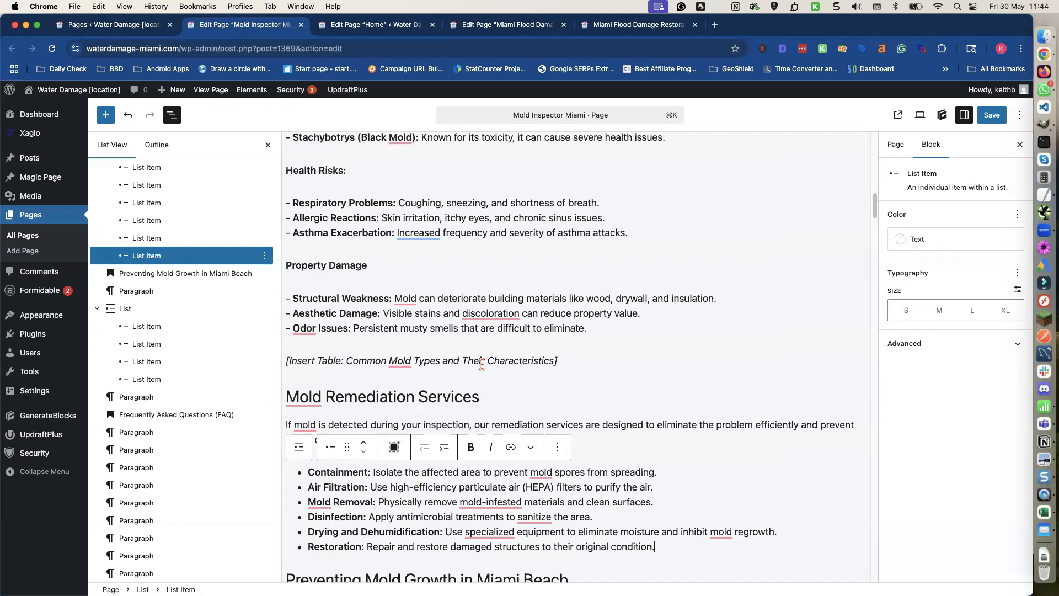
left_click(479, 361)
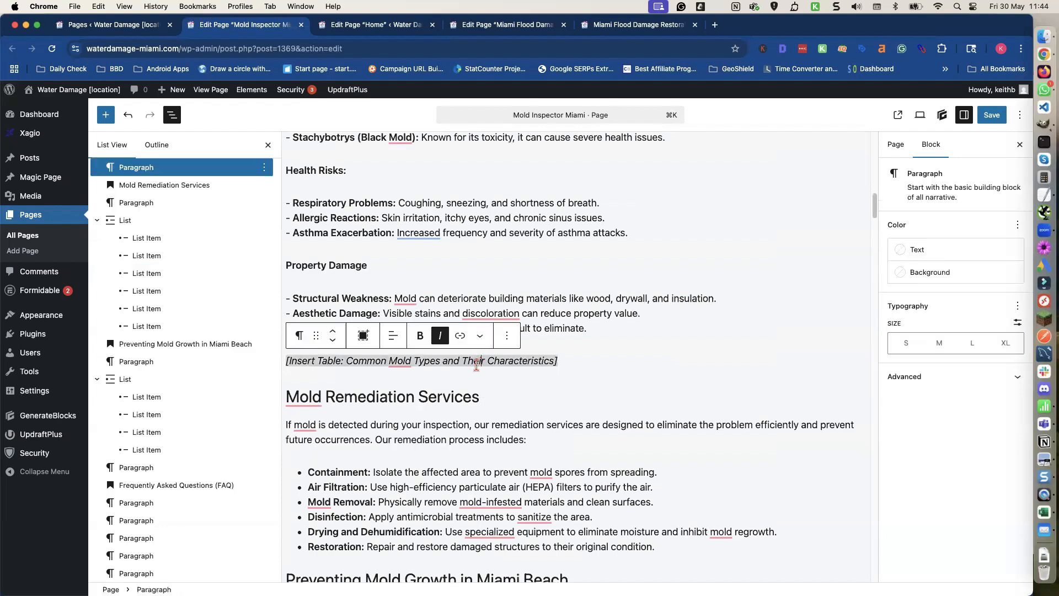
Delete the placeholder for an image of professional mold inspectors, including its leftover empty list item, above "Understanding Mold and Its Risks"
scroll(477, 365, "up", 6)
scroll(474, 366, "up", 6)
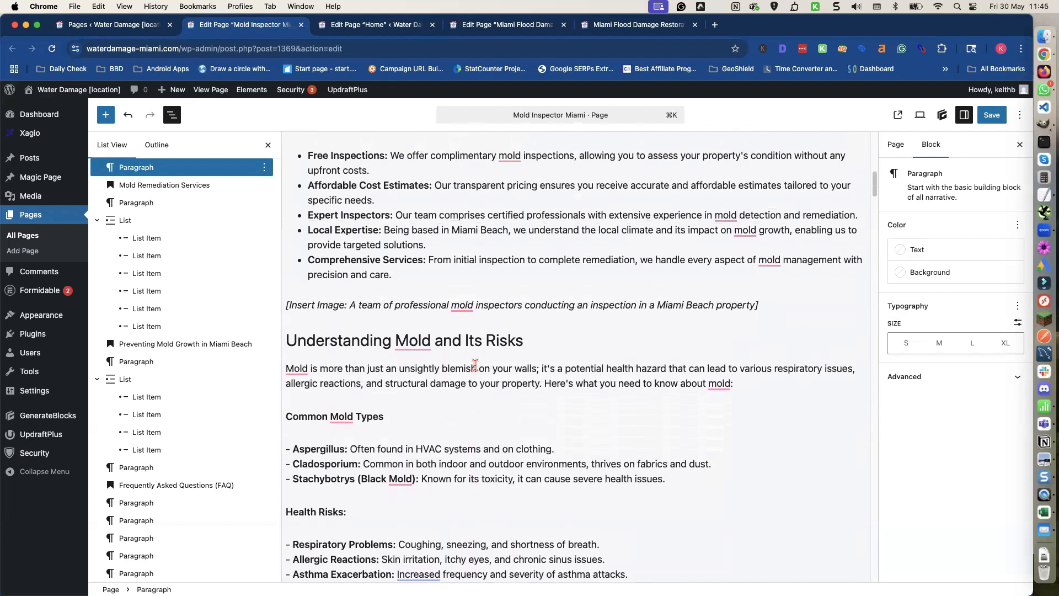
triple_click(495, 305)
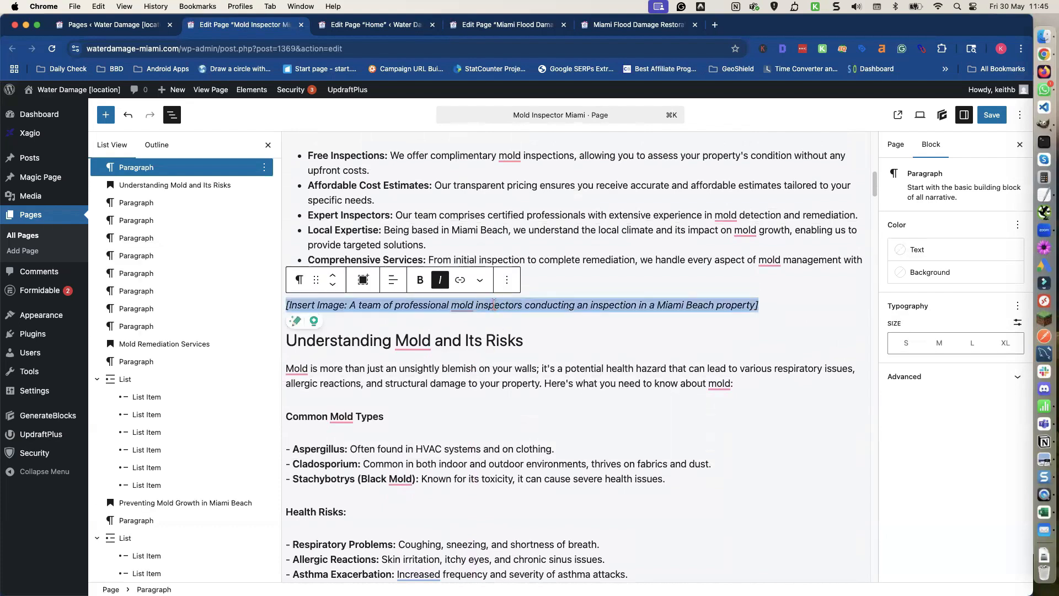
key("BackSpace")
key("BackSpace")
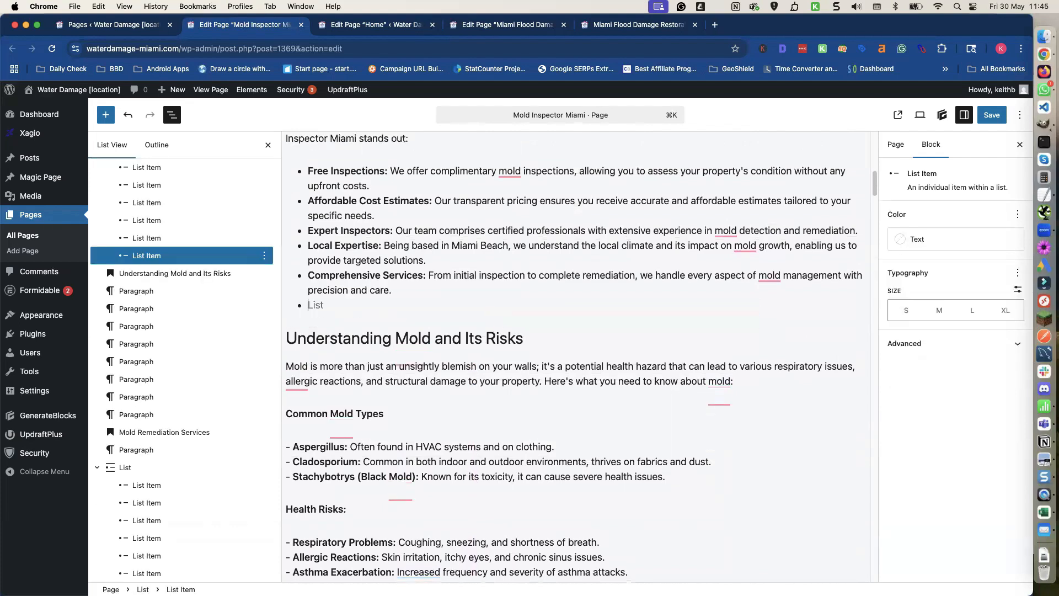
key("BackSpace")
Review the page content from the opening cover section down to the closing call button, checking text, spacing and remaining placeholders
scroll(484, 327, "up", 10)
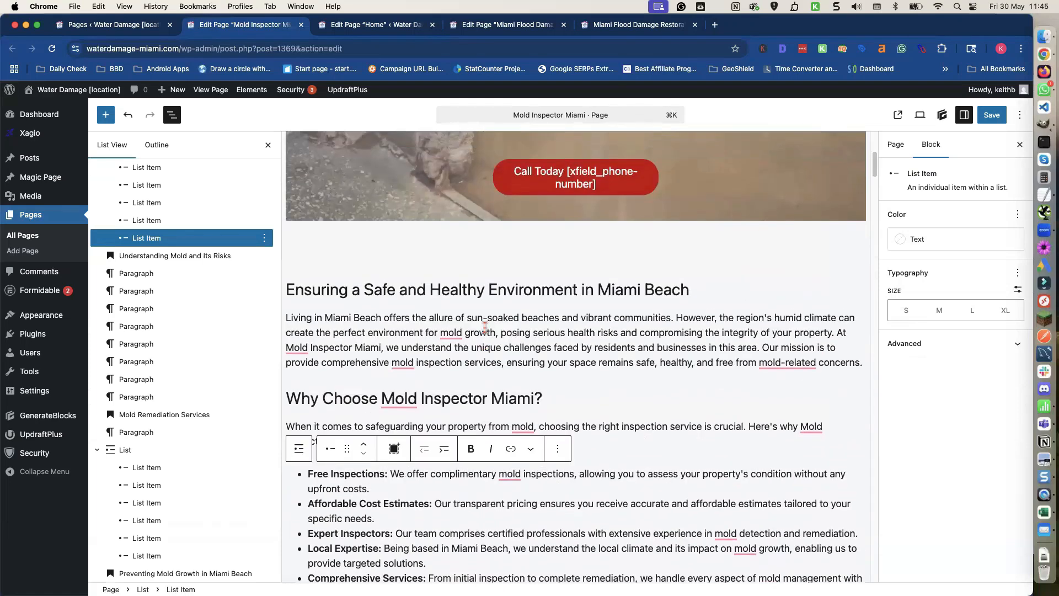
scroll(484, 327, "down", 11)
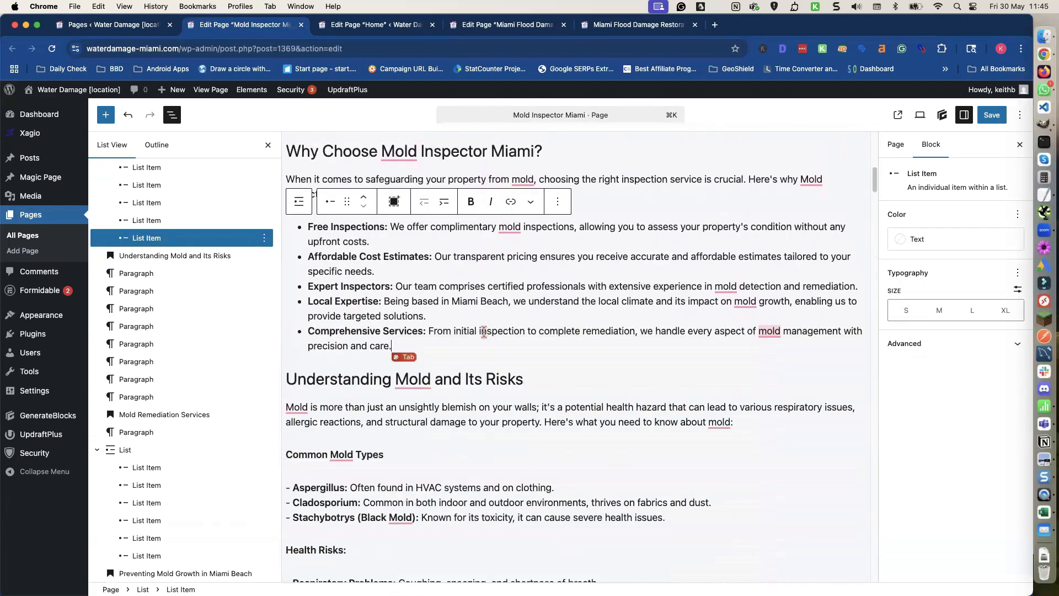
scroll(483, 331, "down", 20)
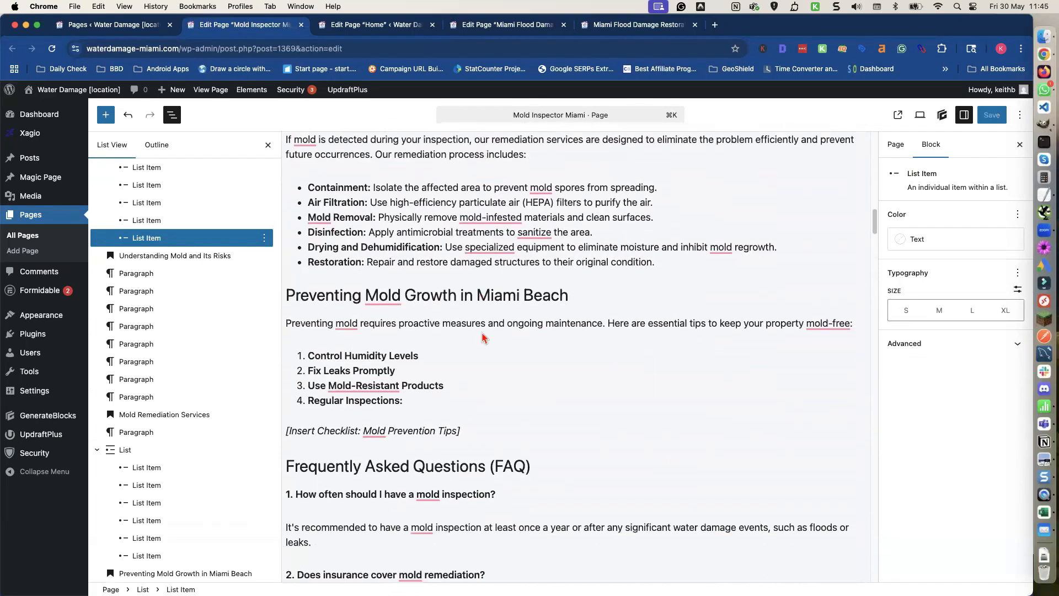
scroll(481, 331, "down", 20)
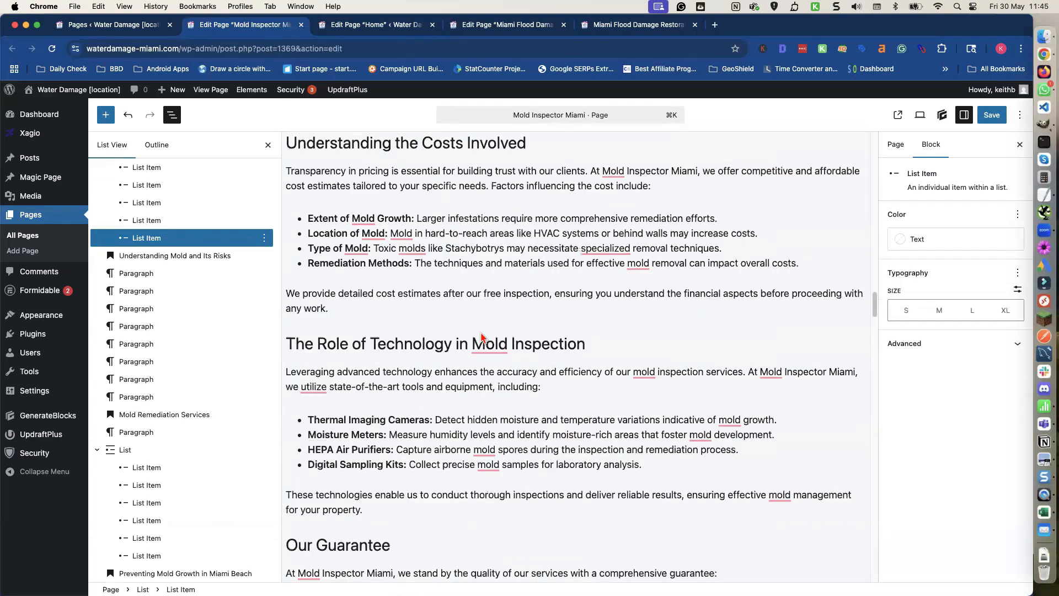
scroll(480, 331, "down", 4)
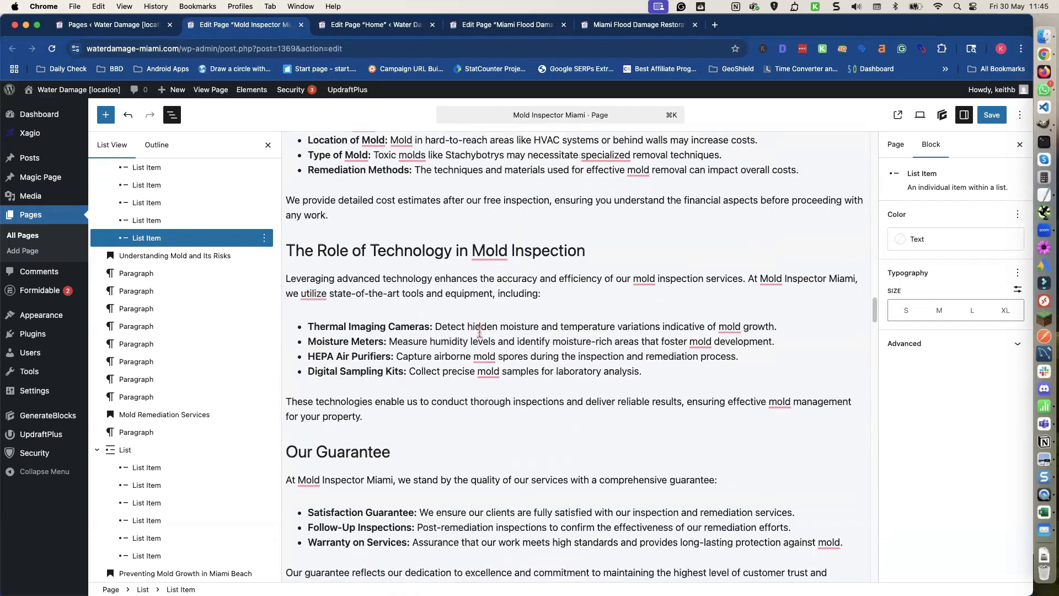
scroll(480, 331, "down", 20)
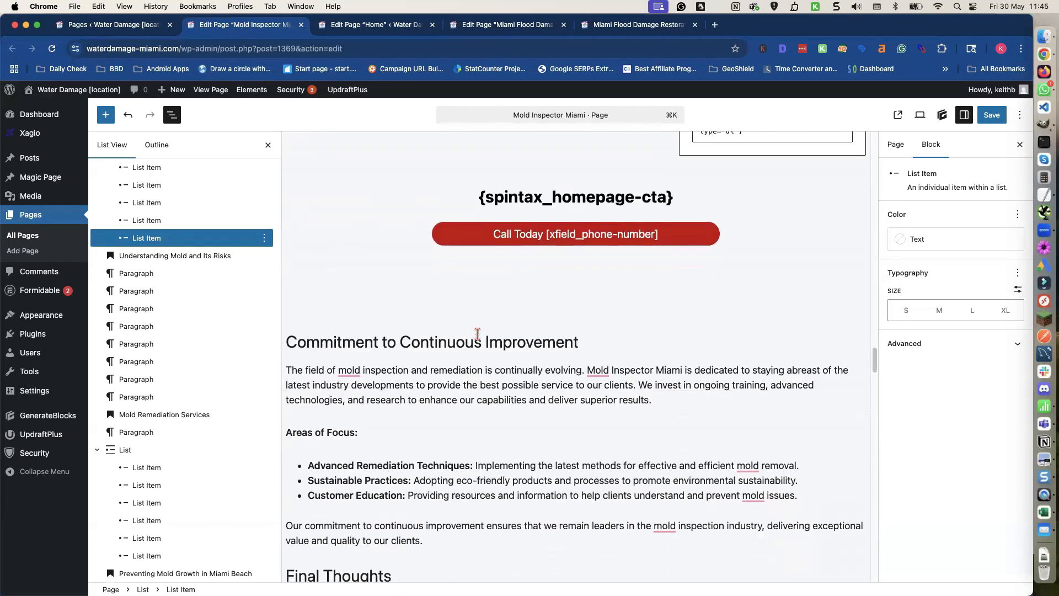
scroll(479, 341, "down", 20)
scroll(477, 336, "up", 18)
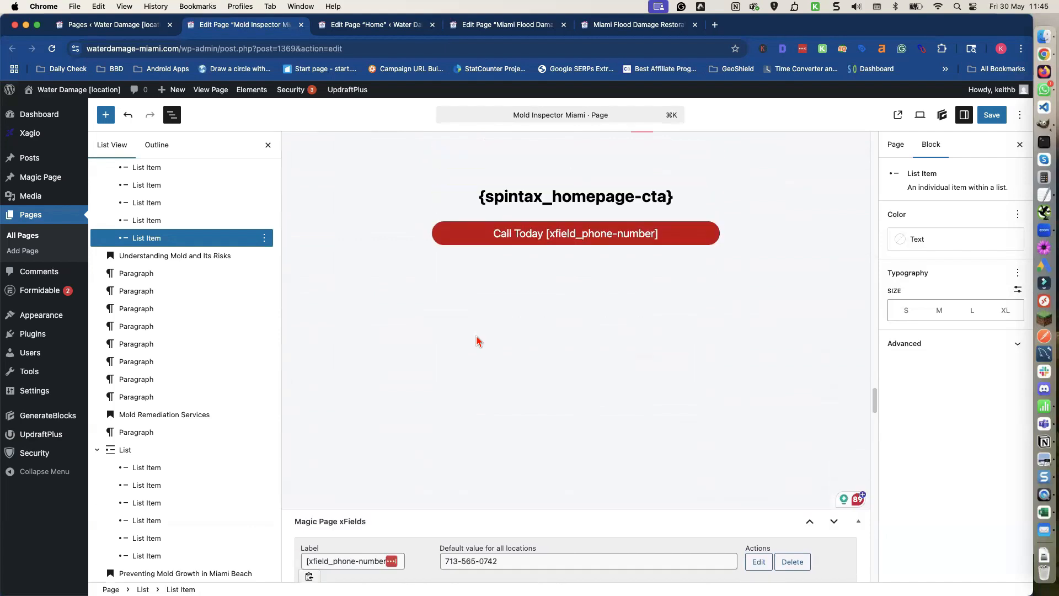
scroll(477, 335, "up", 20)
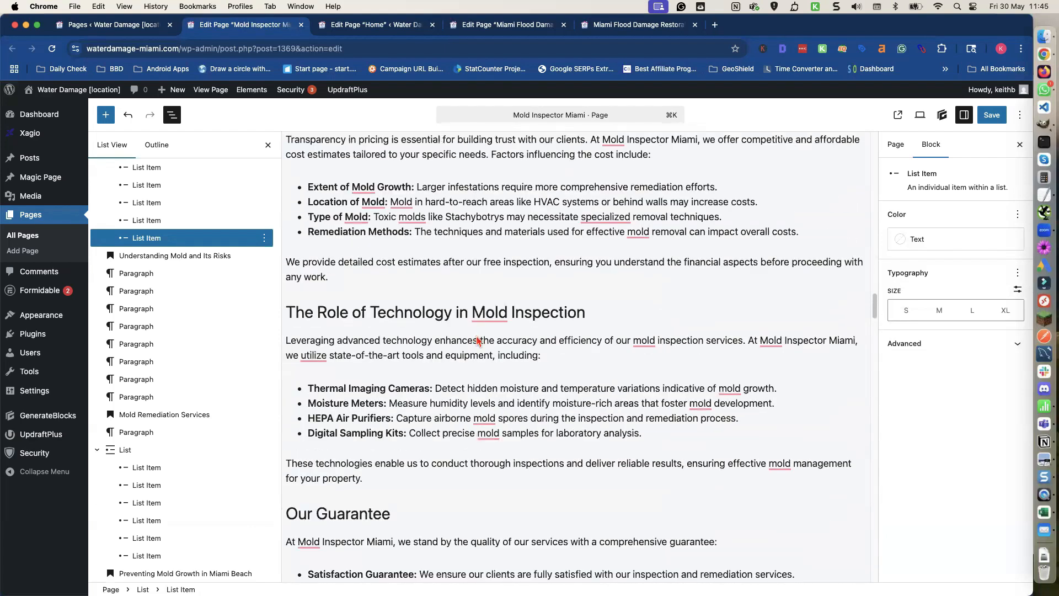
Save the Mold Inspector Miami page and open its live version in a new tab
left_click(988, 119)
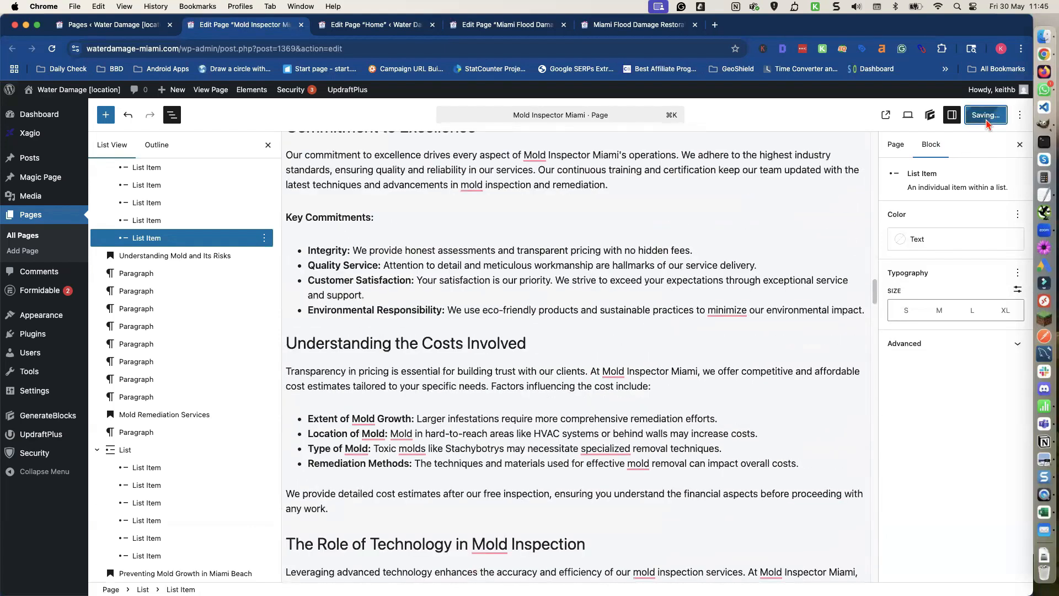
left_click(898, 116)
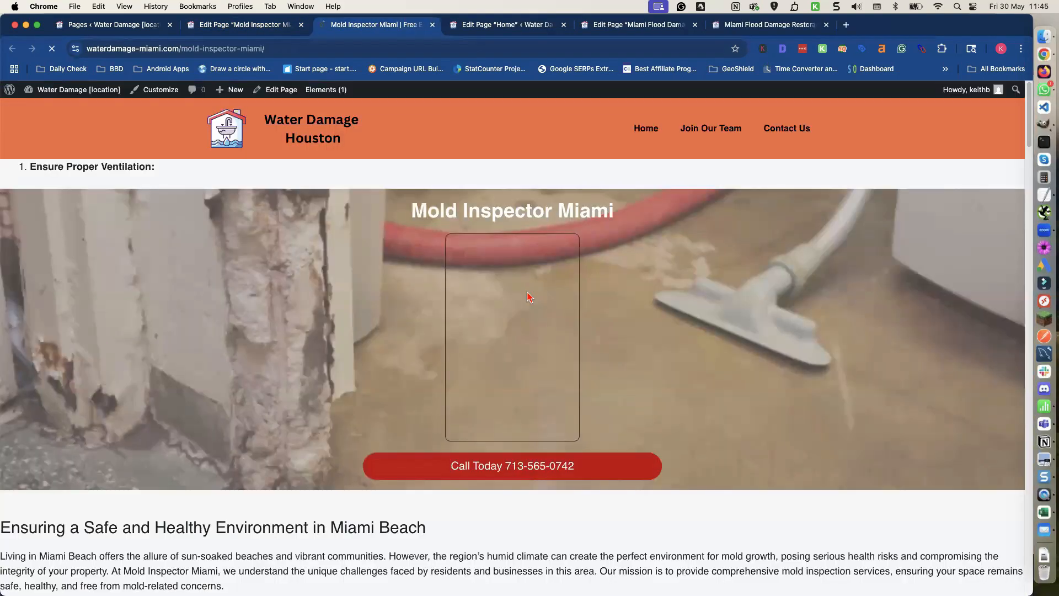
Return to the page editor and delete the stray "Ensure Proper Ventilation:" numbered list above the cover
left_click(278, 31)
scroll(350, 237, "up", 5)
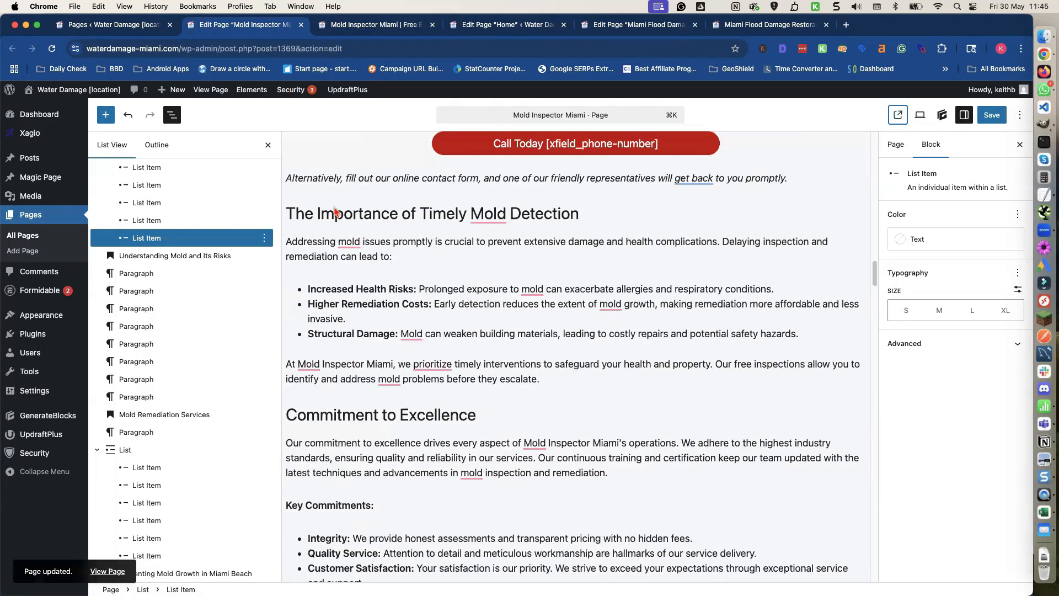
scroll(235, 191, "up", 5)
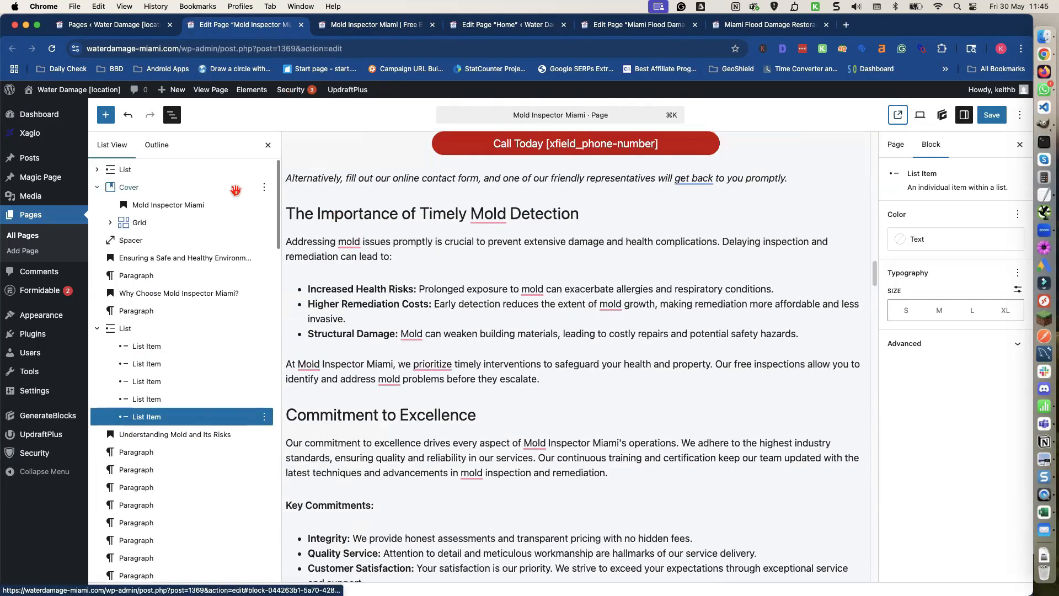
left_click(239, 169)
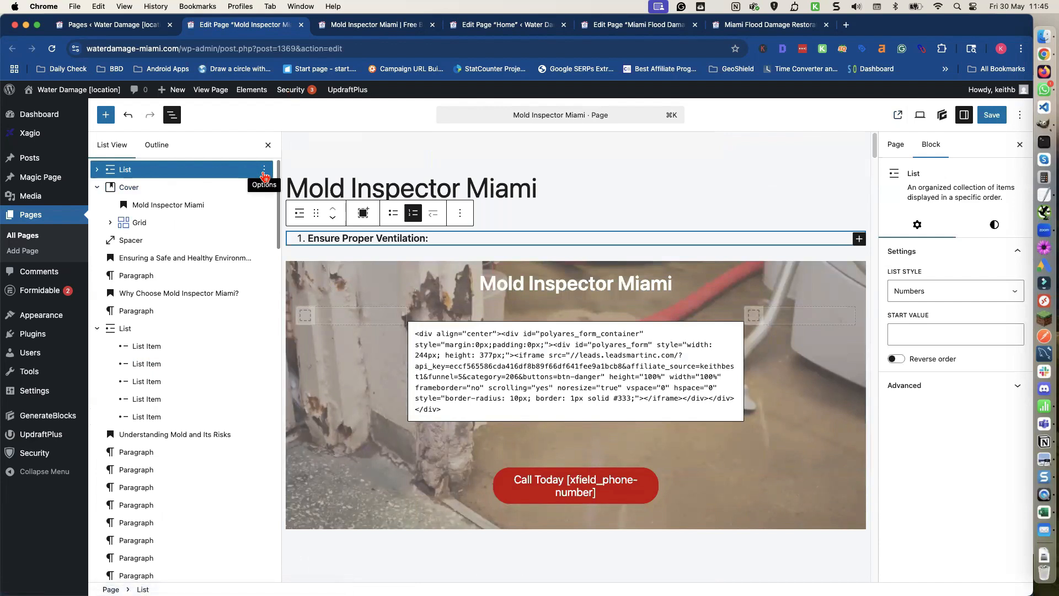
left_click(264, 170)
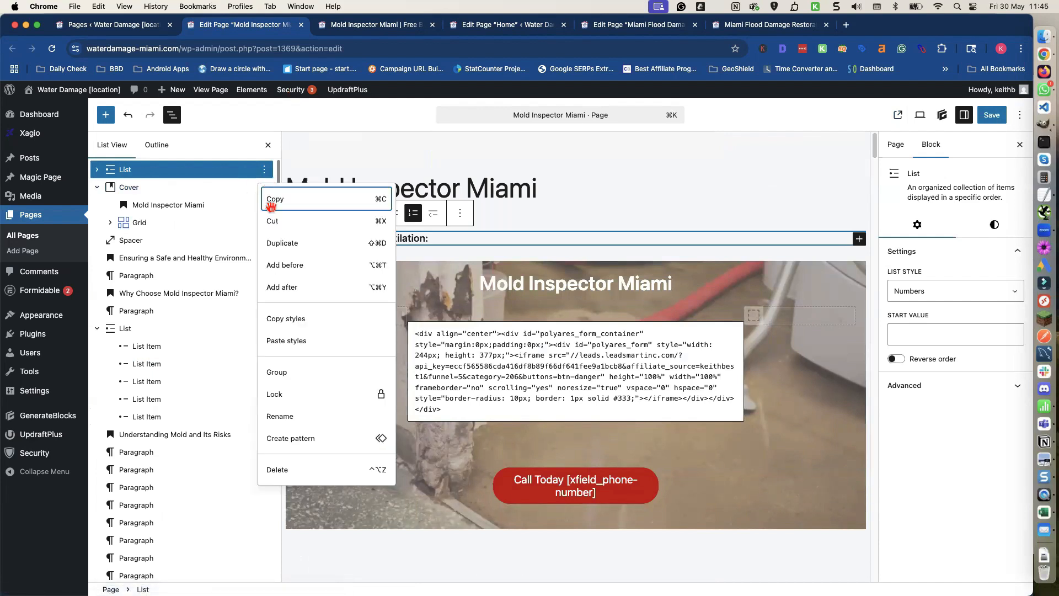
left_click(278, 471)
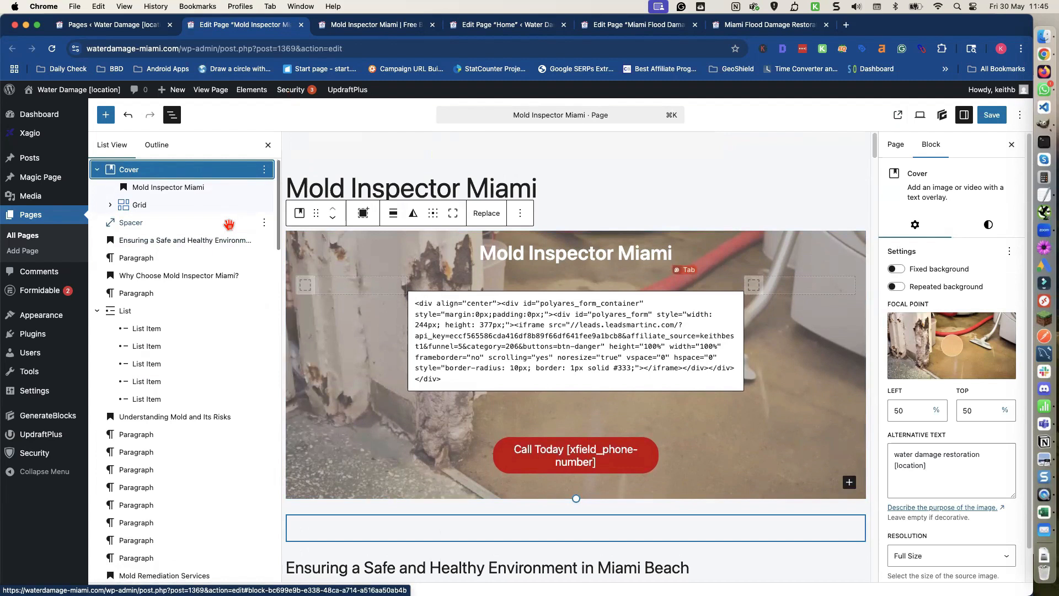
Add a Container block between the cover and the spacer below it, and insert an inner container inside it
left_click(229, 224)
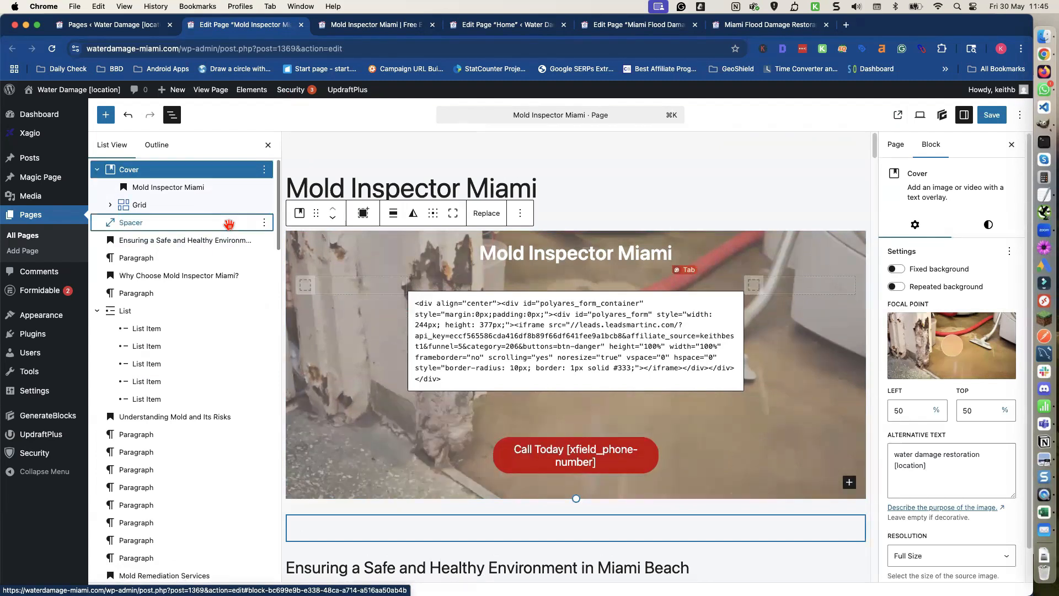
left_click(264, 223)
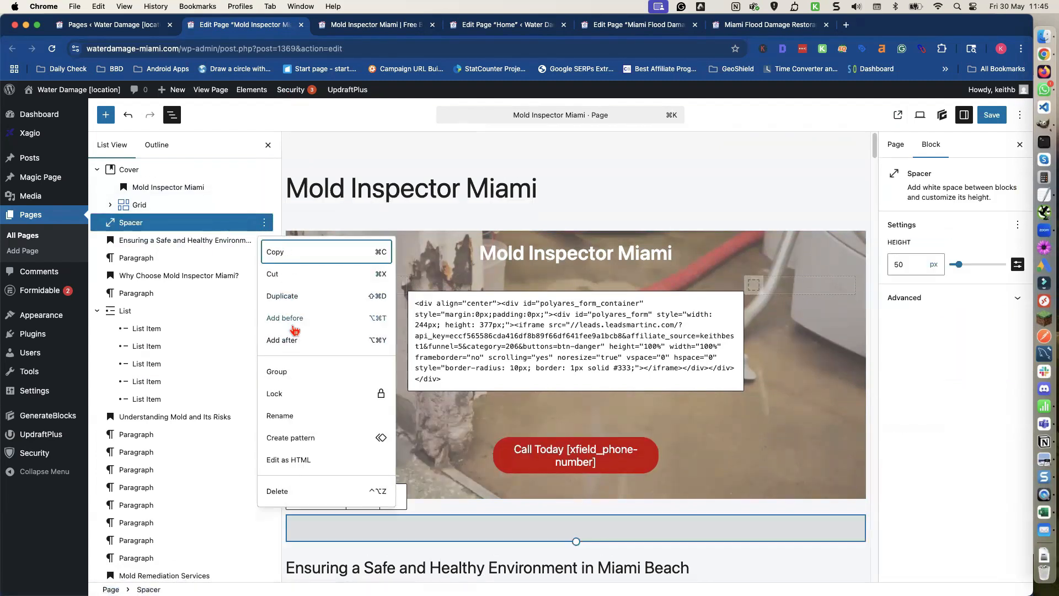
left_click(293, 325)
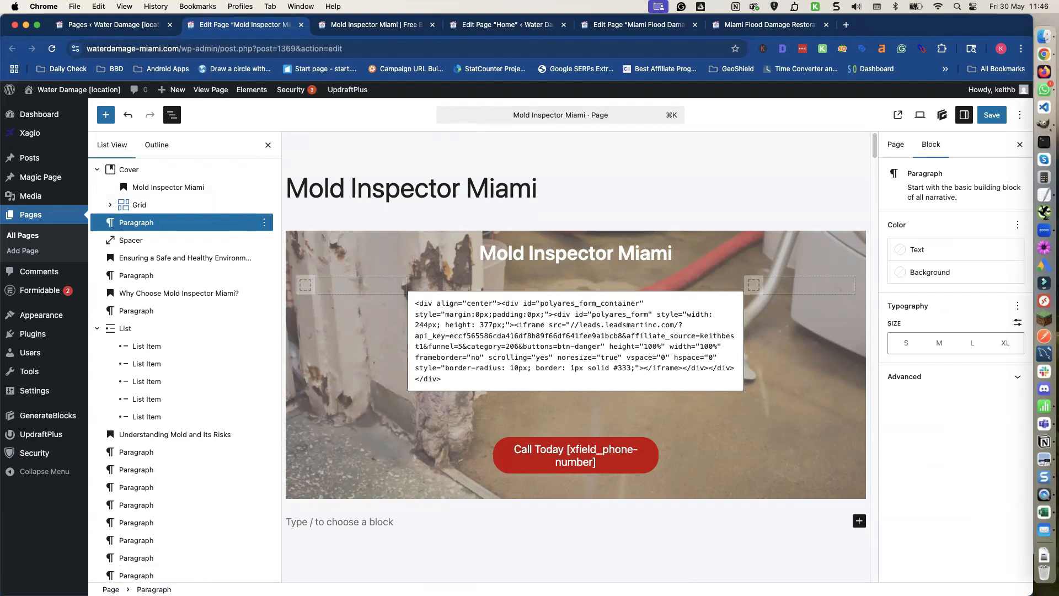
type("/cont")
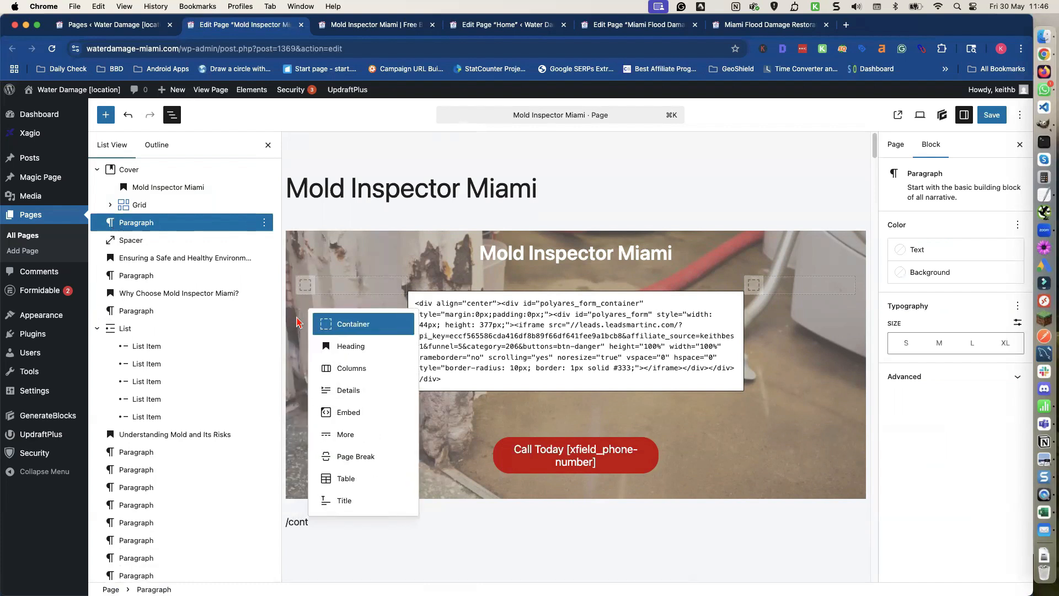
left_click(338, 324)
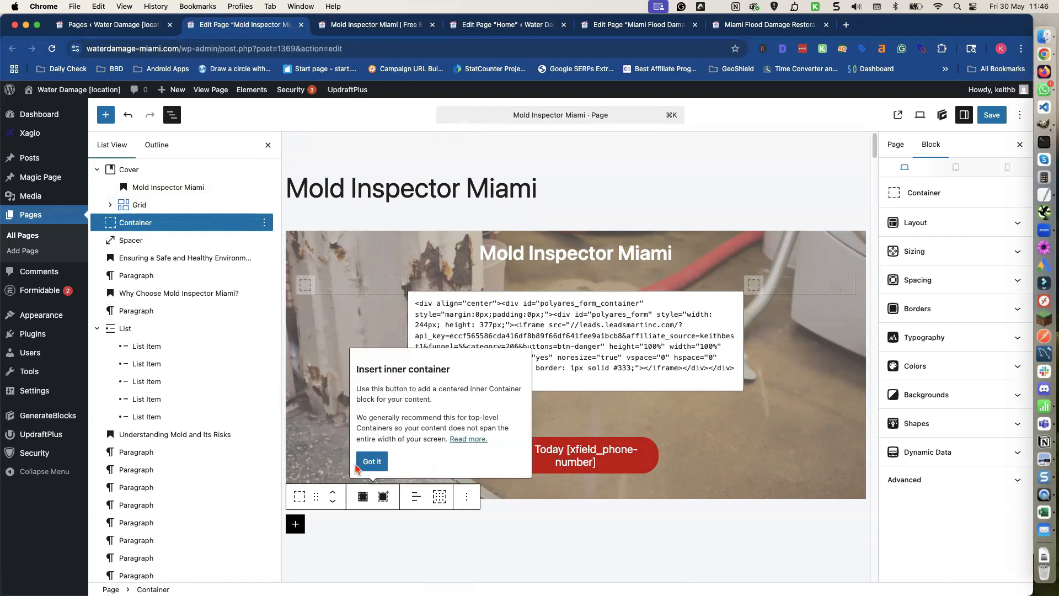
left_click(364, 496)
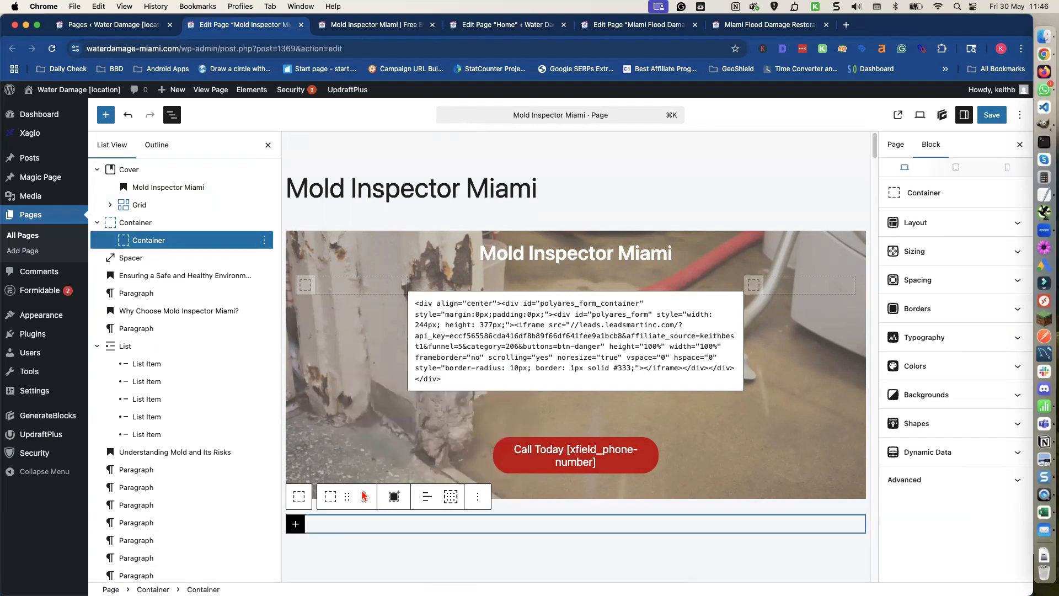
Select every block from the spacer below the containers through the page's final spacer and move them all into the inner container
left_click(131, 259)
scroll(161, 333, "down", 15)
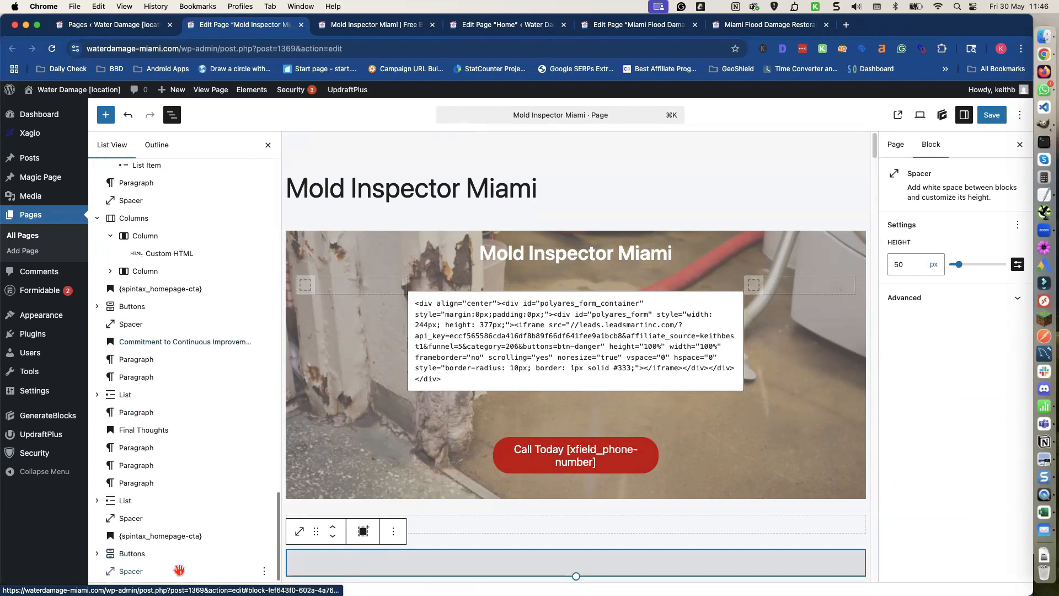
left_click(179, 570, "shift")
scroll(179, 523, "up", 10)
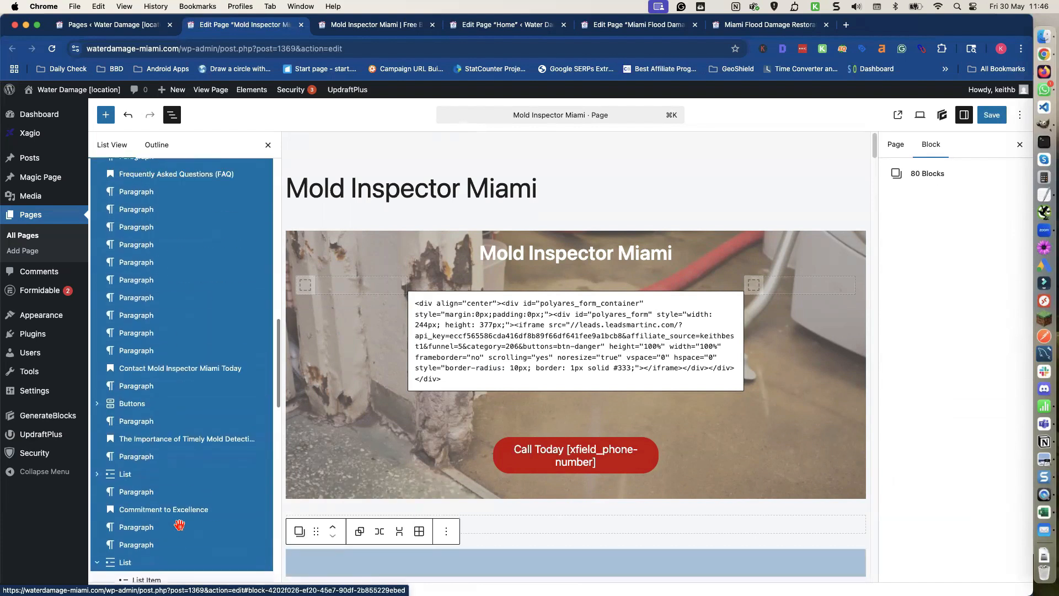
scroll(180, 524, "up", 5)
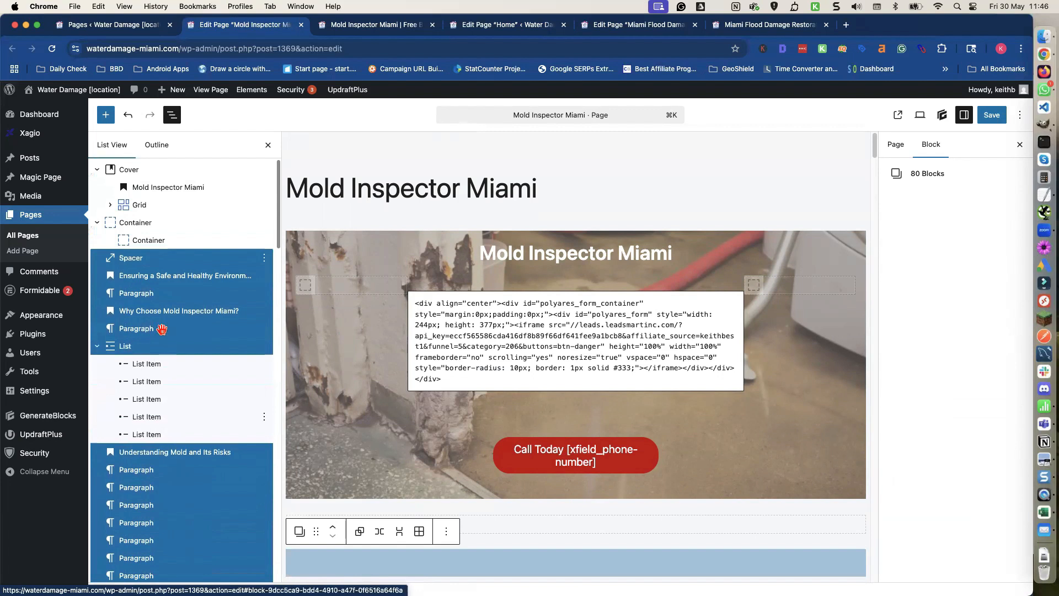
left_click_drag(142, 260, 170, 250)
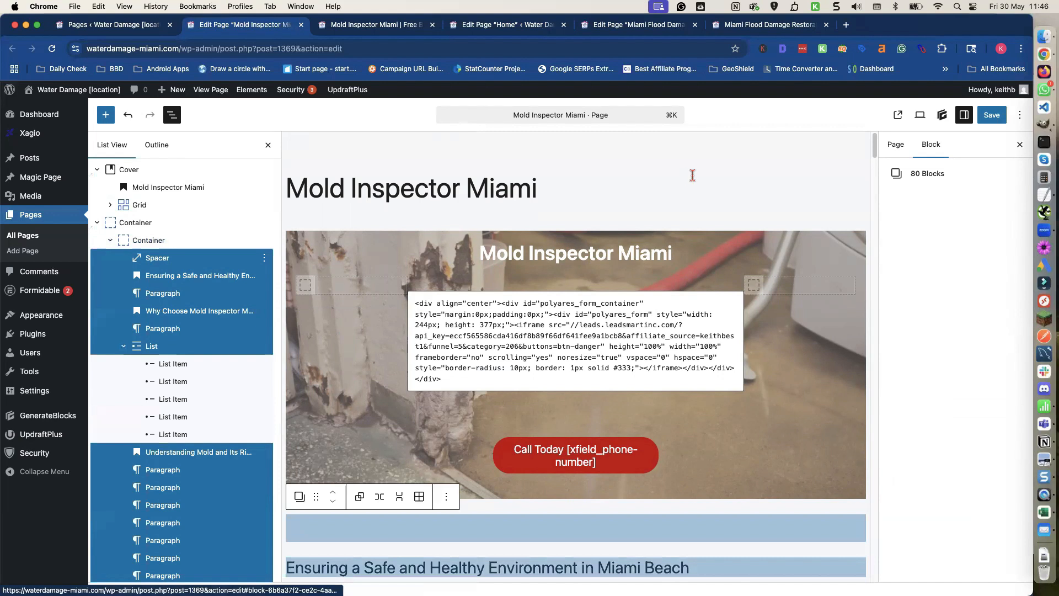
Save the Mold Inspector Miami page and reload its live version
key("super+s")
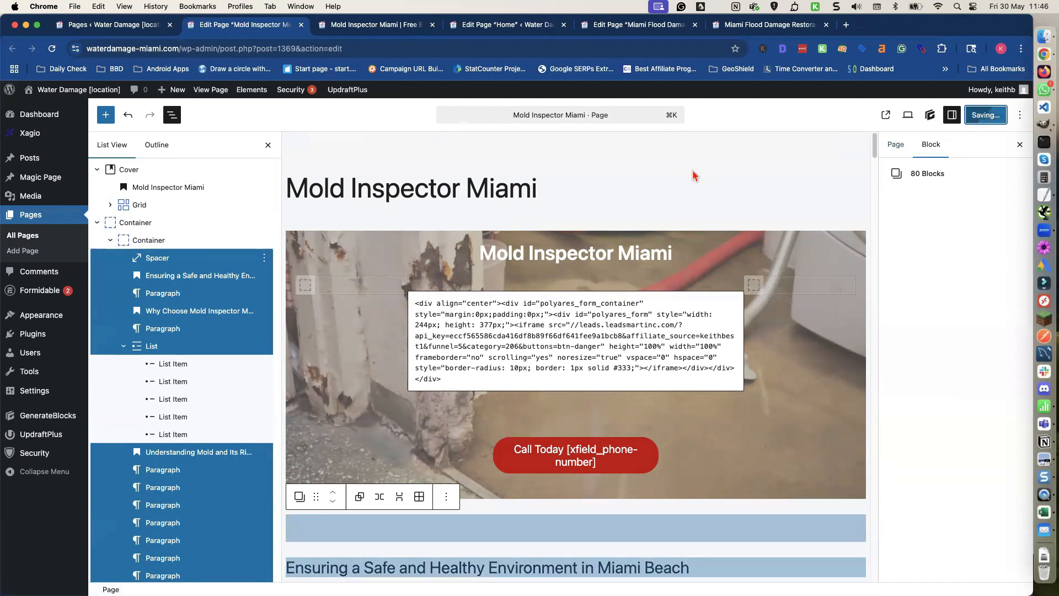
left_click(373, 25)
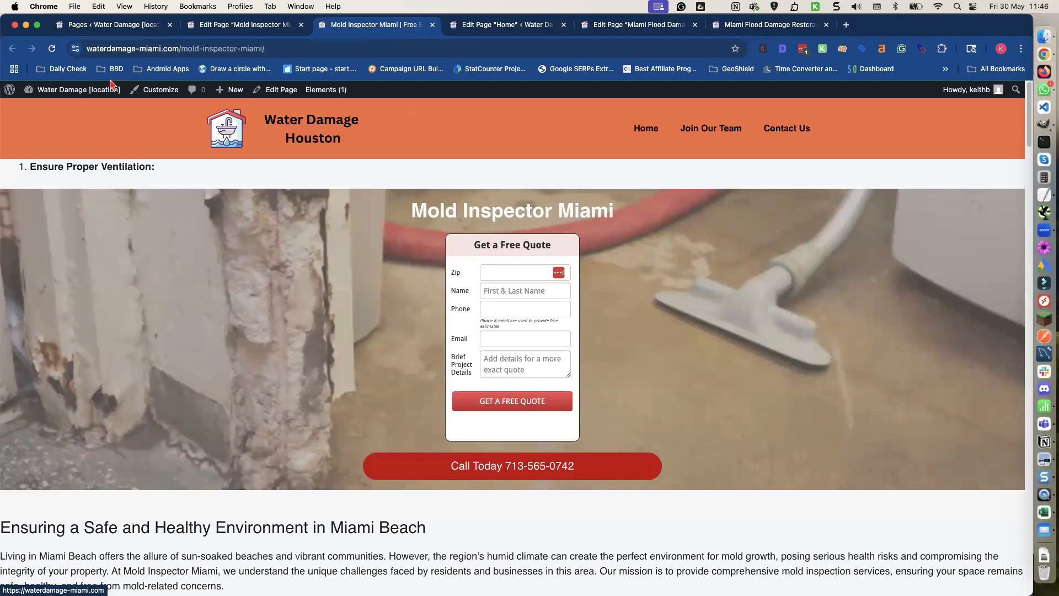
left_click(51, 49)
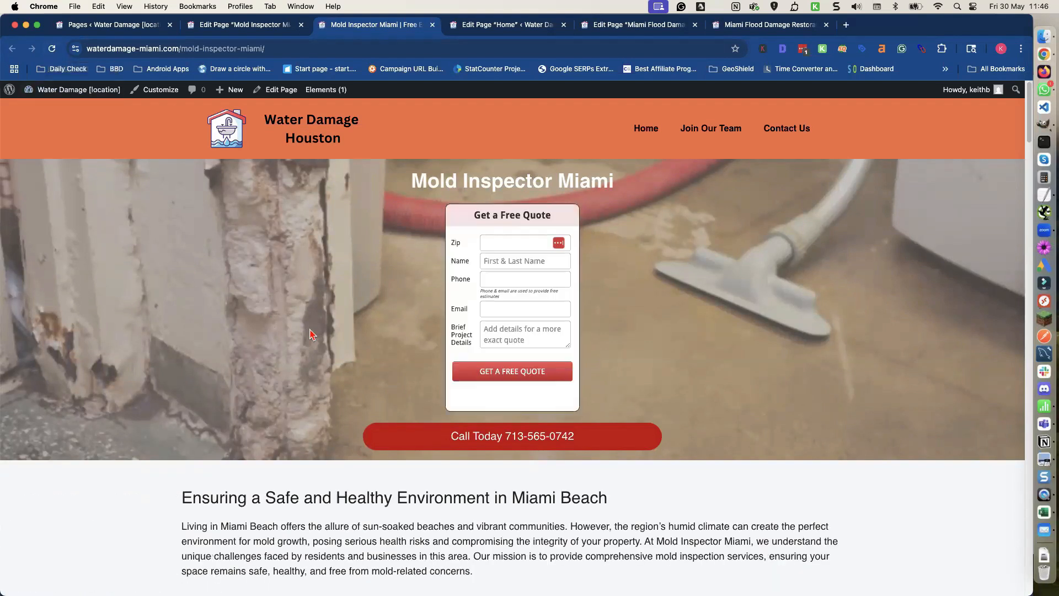
Review the live page from the cover to the footer, checking the content's width, centering, call buttons and remaining placeholders
scroll(324, 339, "down", 8)
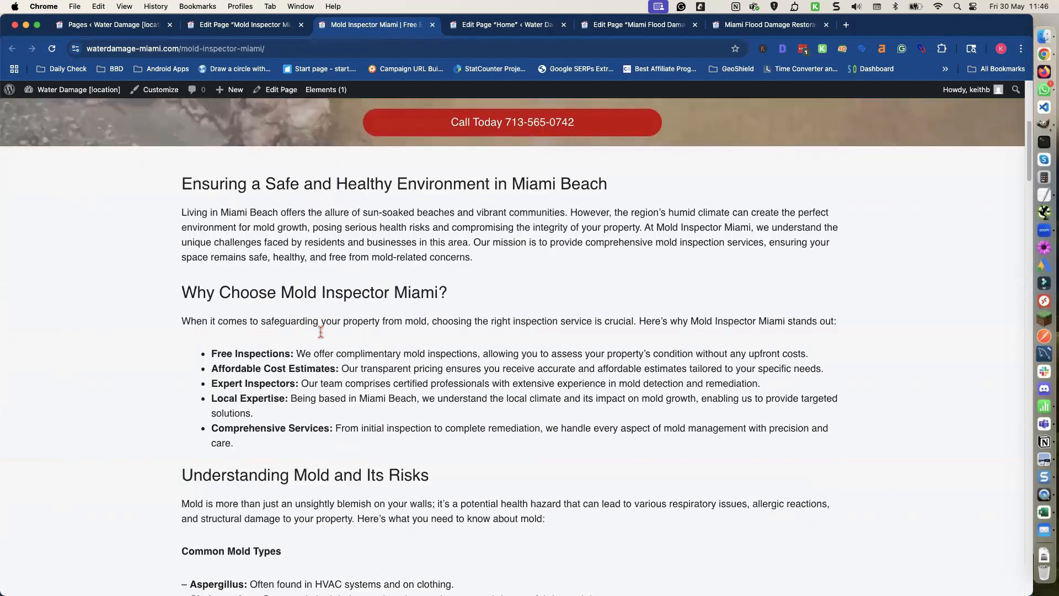
scroll(322, 337, "down", 8)
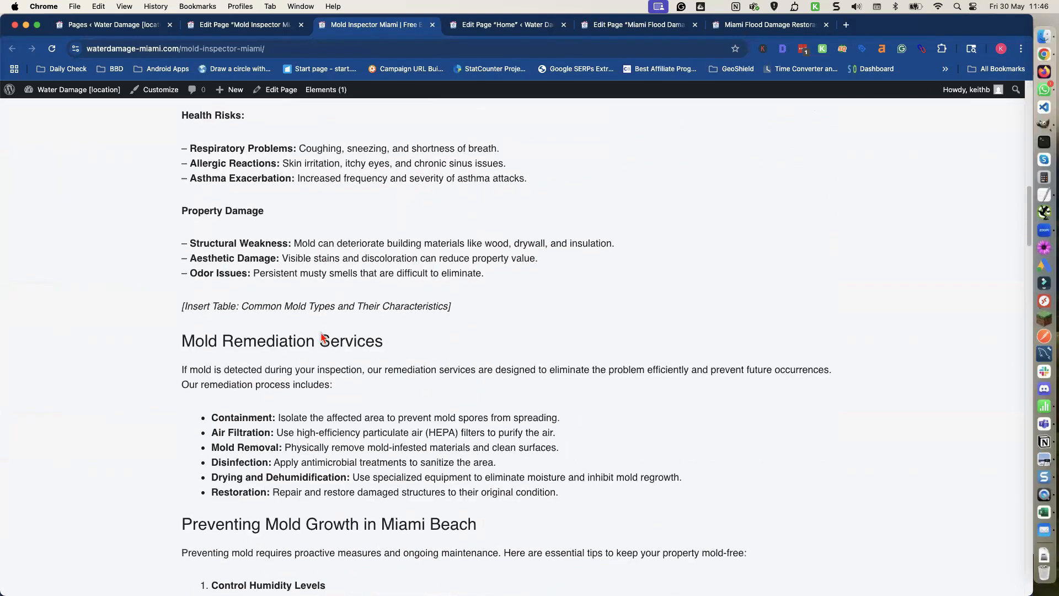
scroll(323, 329, "down", 7)
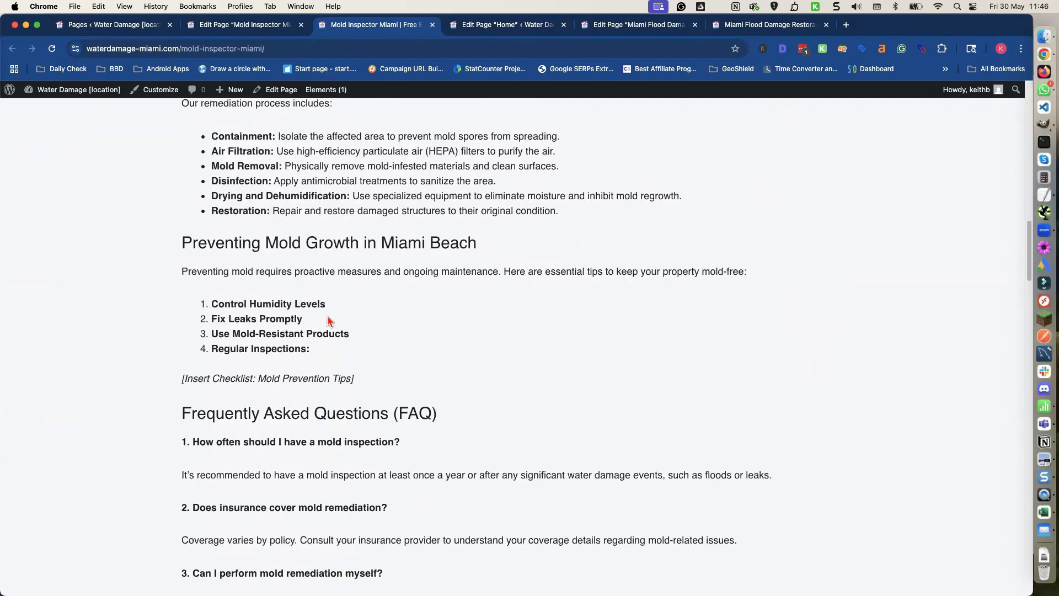
scroll(328, 321, "down", 11)
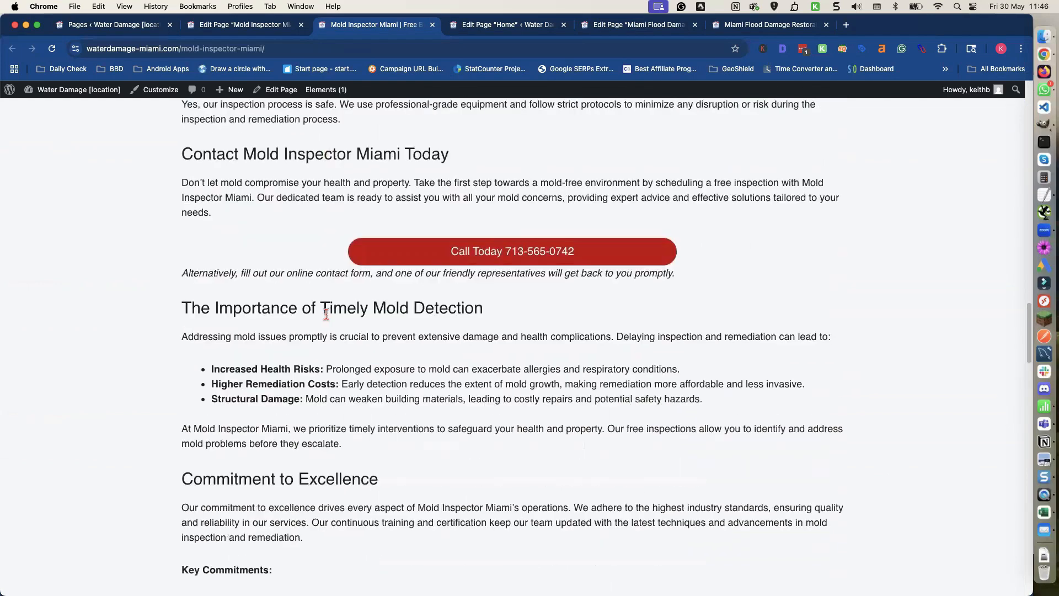
scroll(327, 320, "down", 13)
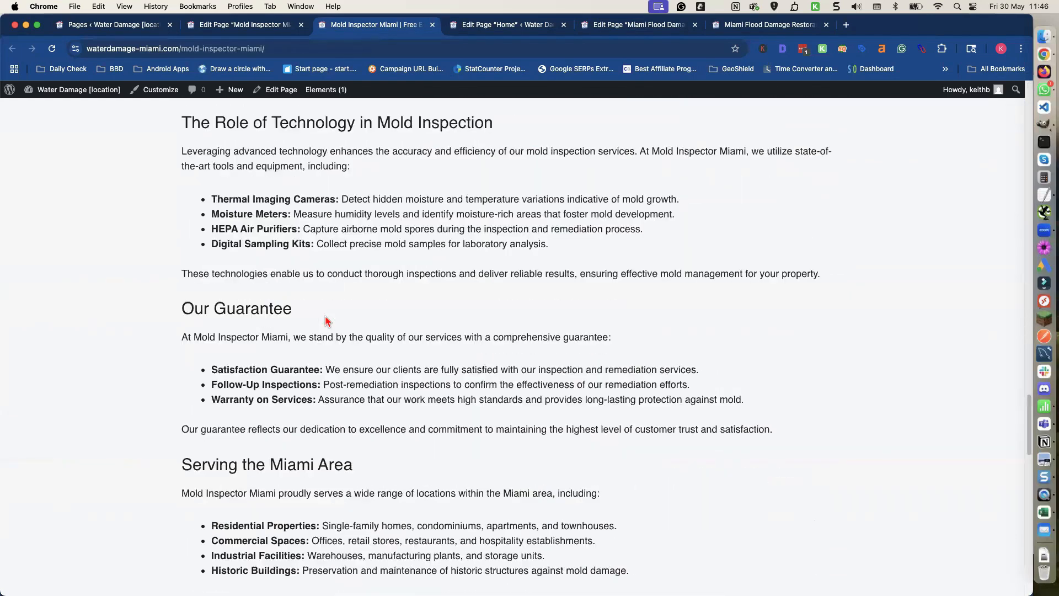
scroll(325, 319, "down", 13)
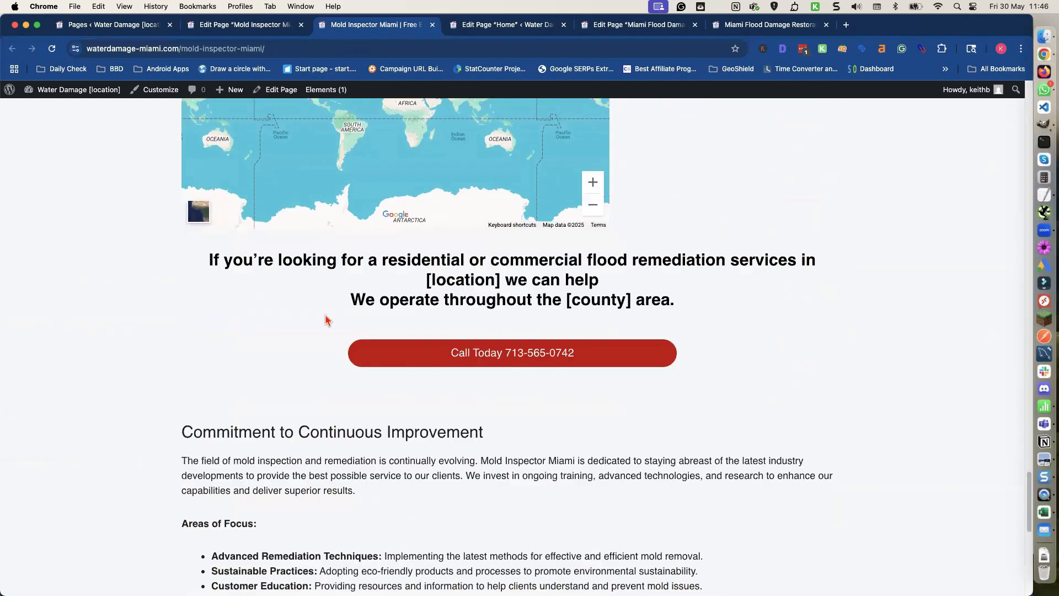
scroll(326, 320, "down", 5)
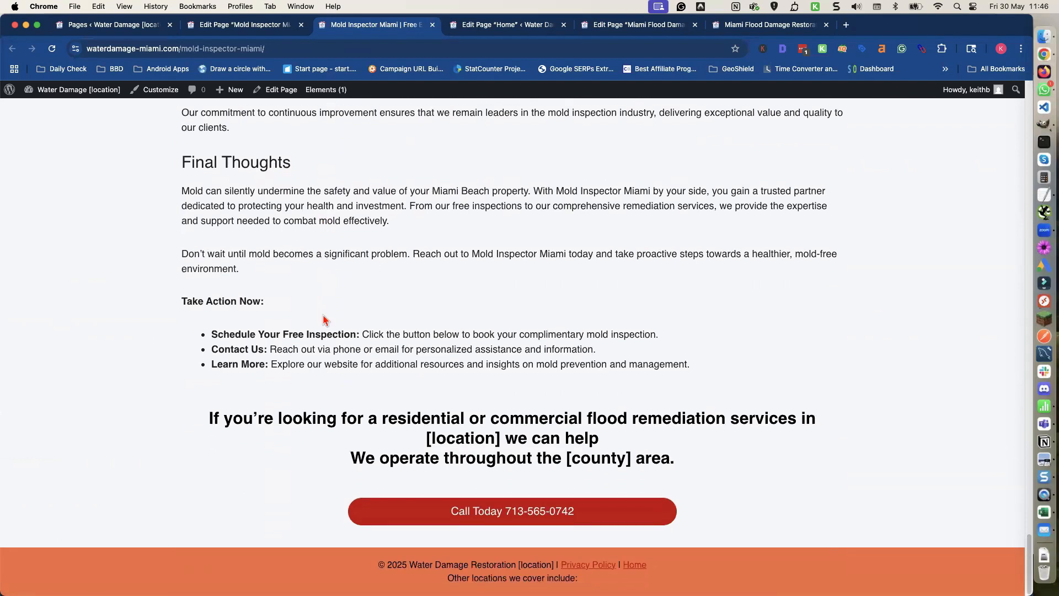
scroll(326, 320, "up", 15)
scroll(321, 317, "up", 20)
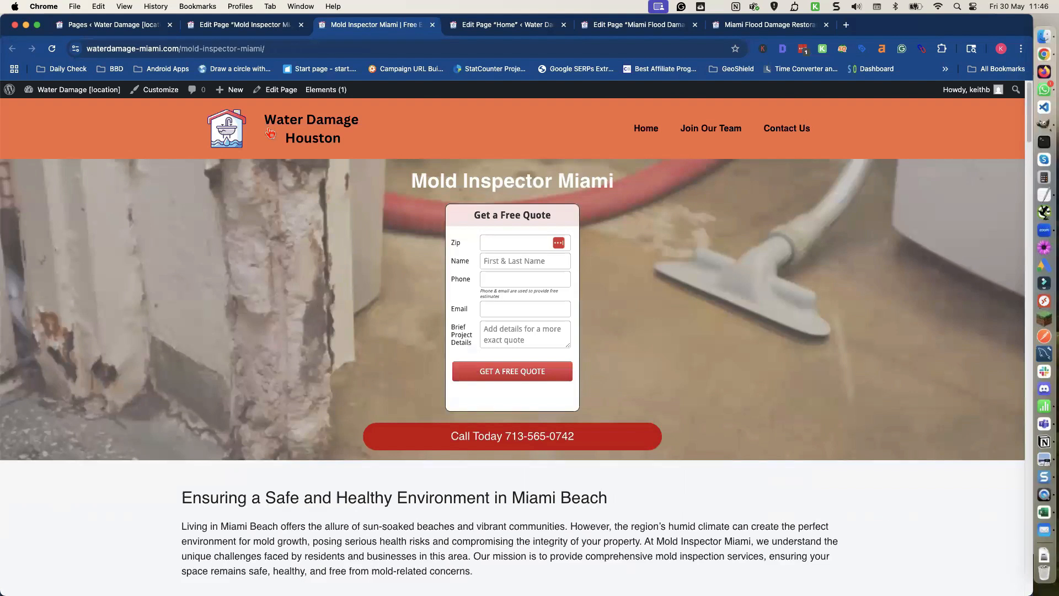
Close the Mold Inspector Miami editor and its live page, and return to the list of all pages
left_click(235, 27)
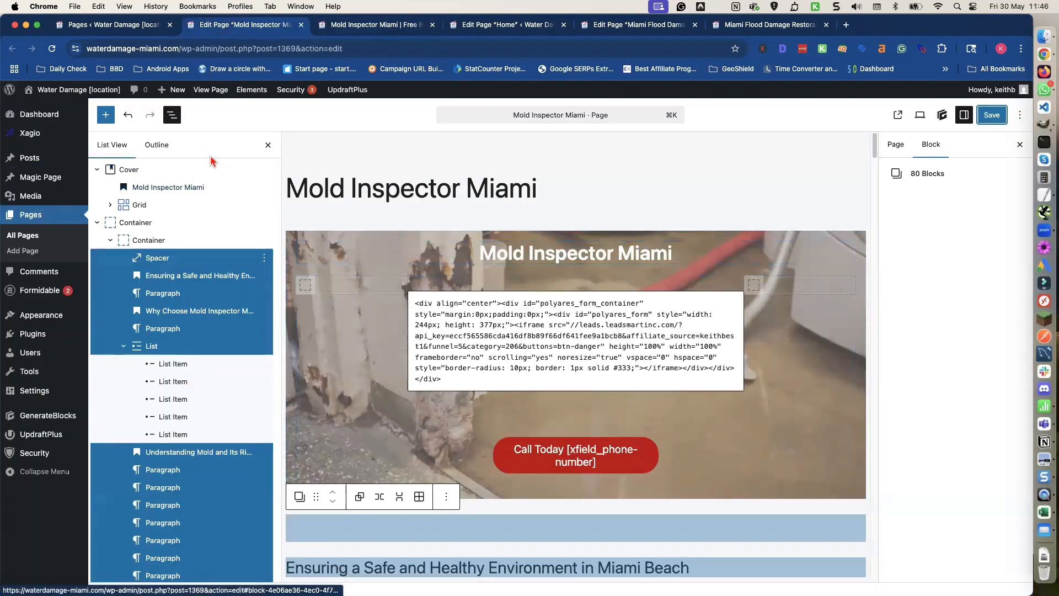
left_click(300, 25)
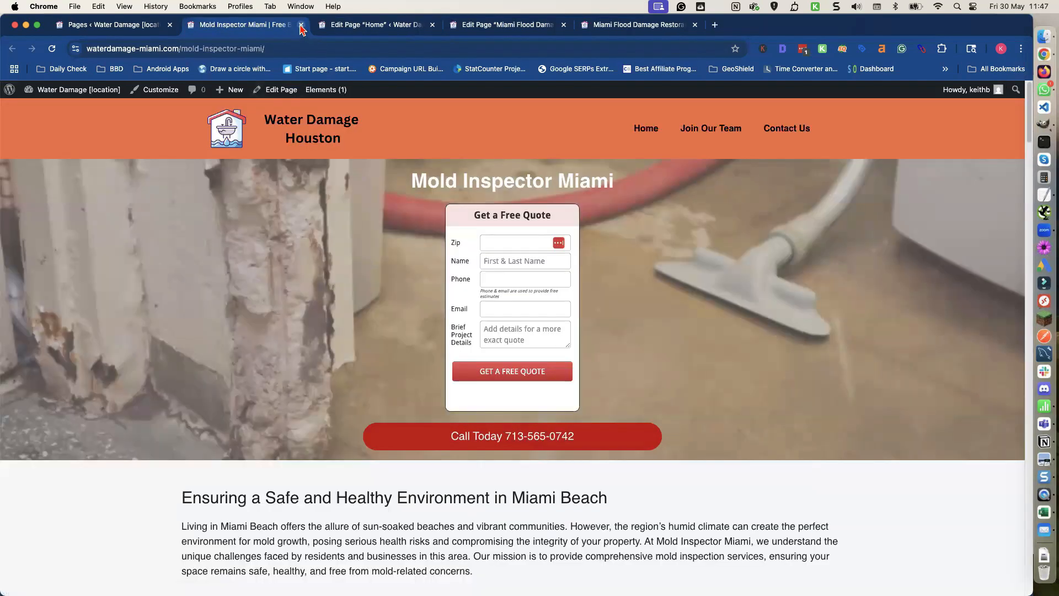
key("ctrl+Tab")
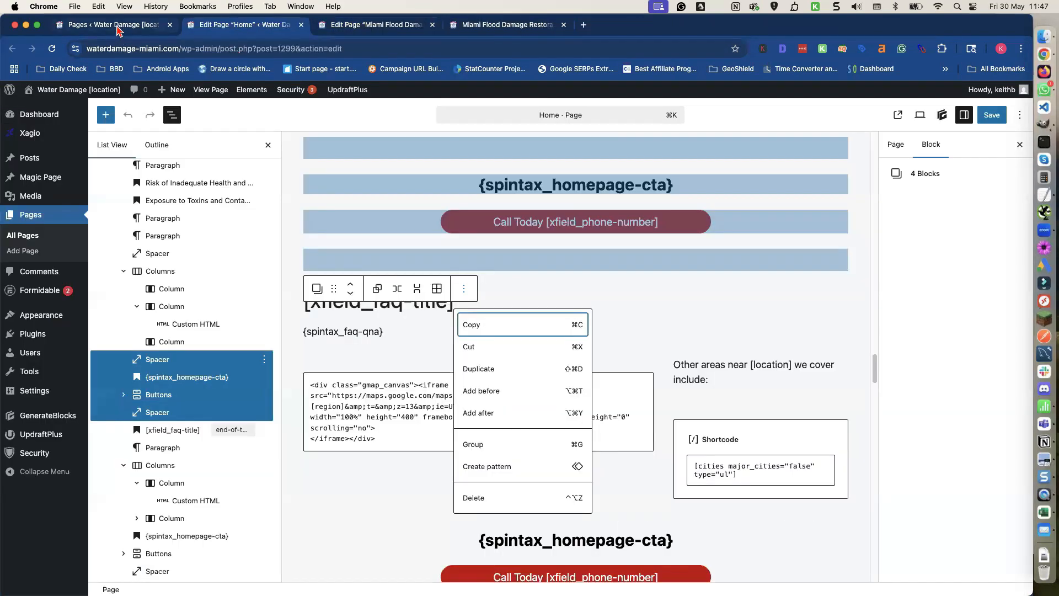
left_click(119, 28)
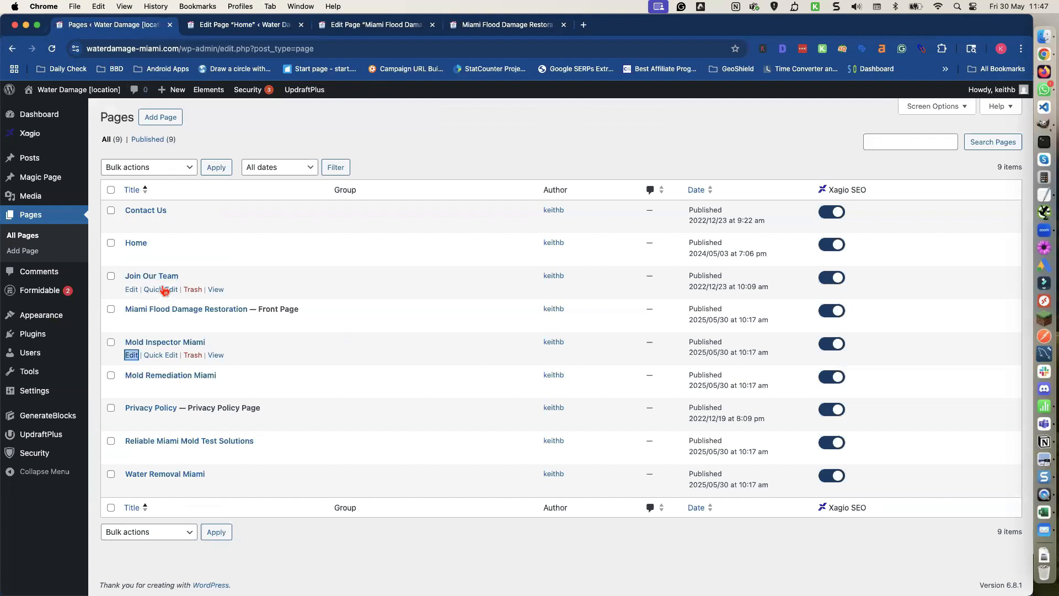